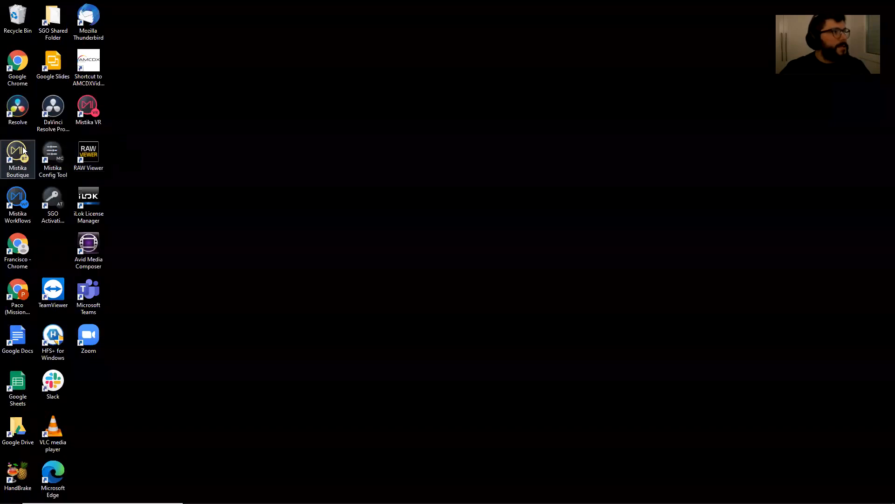
Step: Launch Mistika Boutique and disable automatic login in its login window
{"action": "double_click", "coordinate": [20, 149]}
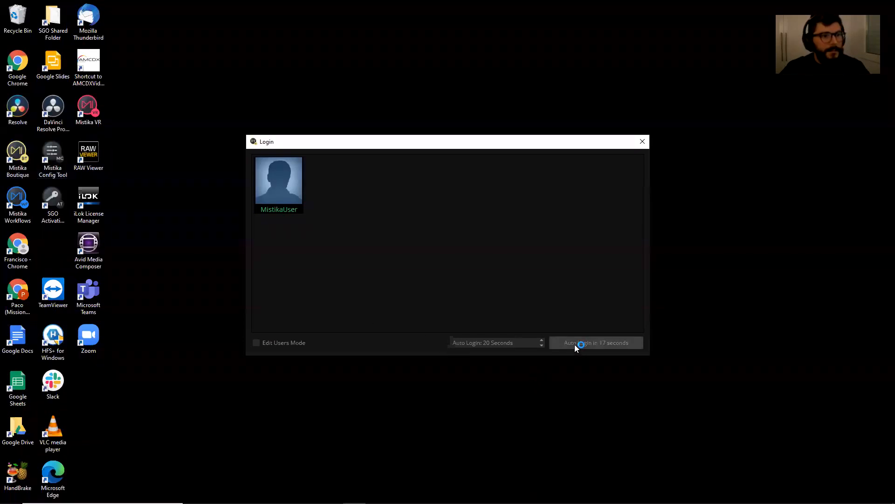
{"action": "left_click", "coordinate": [541, 340]}
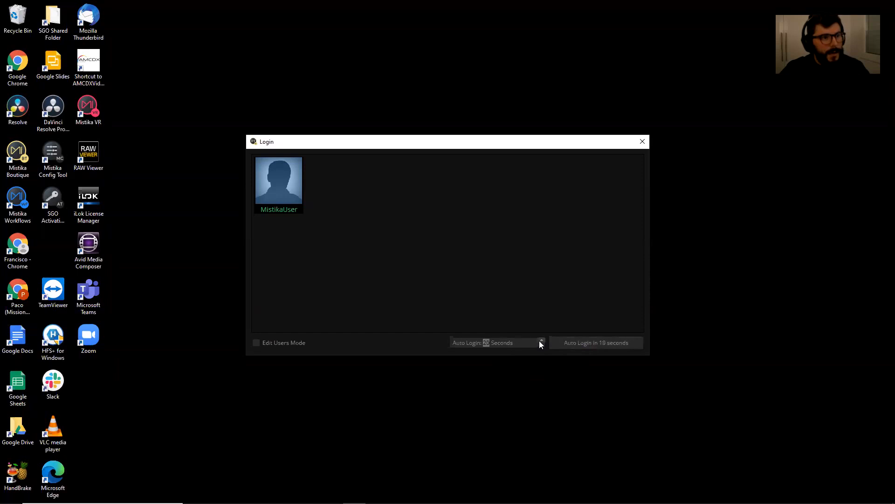
{"action": "left_click", "coordinate": [541, 344]}
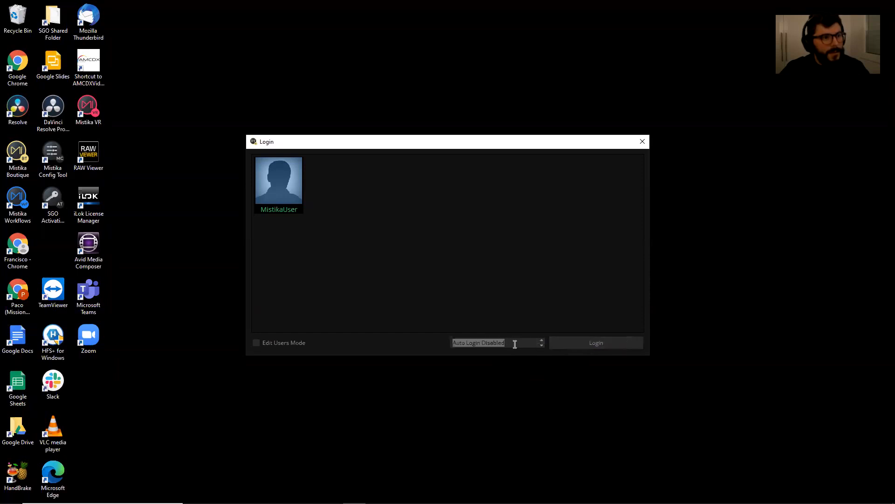
{"action": "left_click", "coordinate": [502, 313]}
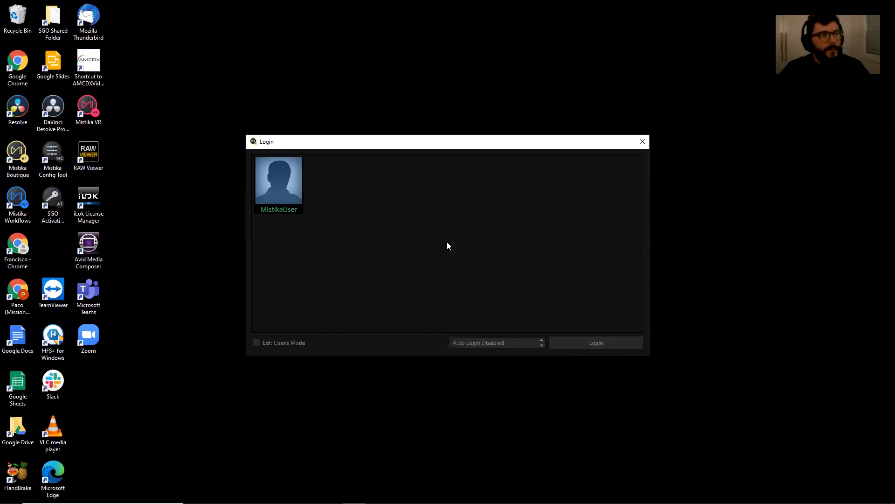
Step: Create a new Mistika user and rename it with the user's first name
{"action": "right_click", "coordinate": [311, 262]}
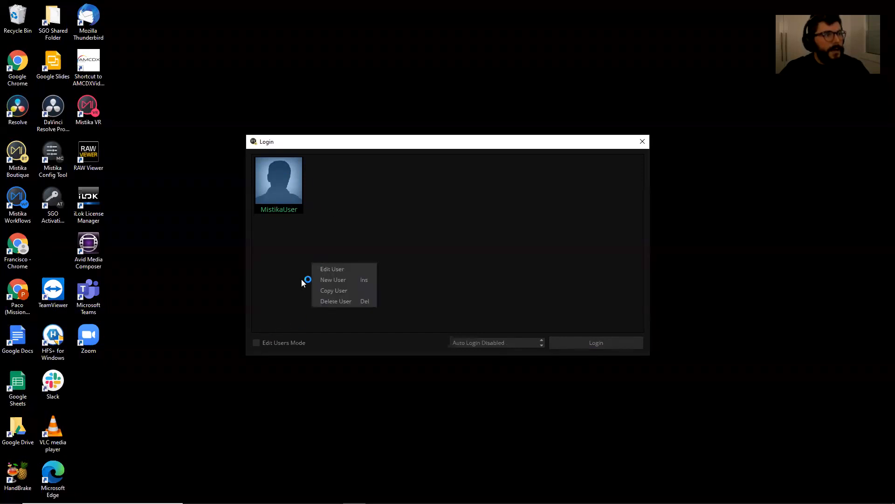
{"action": "left_click", "coordinate": [345, 280]}
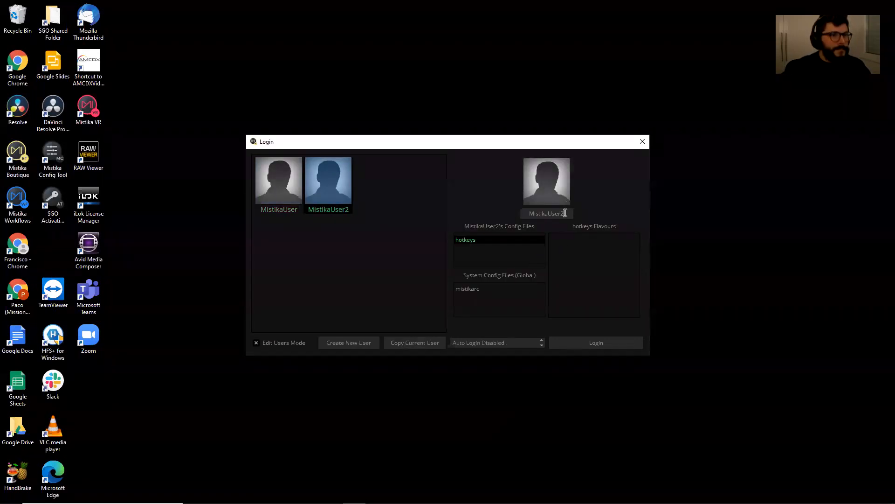
{"action": "key", "text": "BackSpace"}
{"action": "key", "text": "BackSpace"}
{"action": "key", "text": "BackSpace"}
{"action": "key", "text": "BackSpace"}
{"action": "key", "text": "BackSpace"}
{"action": "key", "text": "BackSpace"}
{"action": "key", "text": "BackSpace"}
{"action": "key", "text": "BackSpace"}
{"action": "key", "text": "BackSpace"}
{"action": "key", "text": "BackSpace"}
{"action": "key", "text": "BackSpace"}
{"action": "key", "text": "BackSpace"}
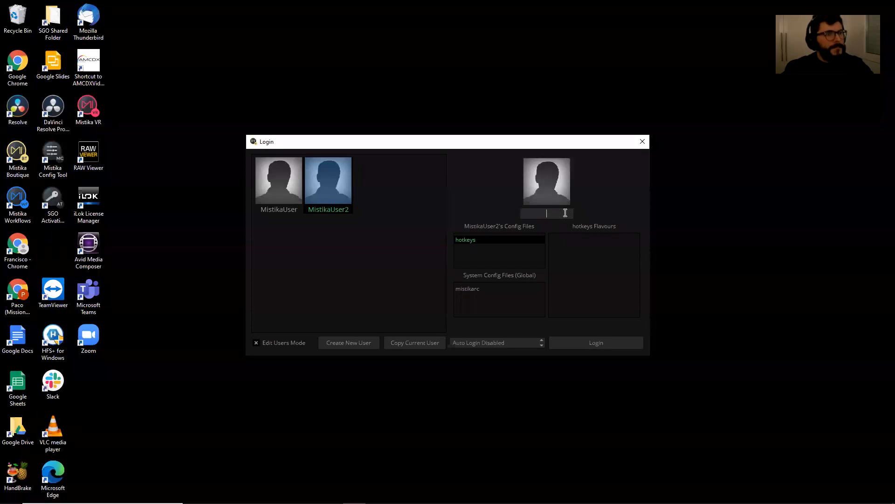
{"action": "type", "text": "Paco"}
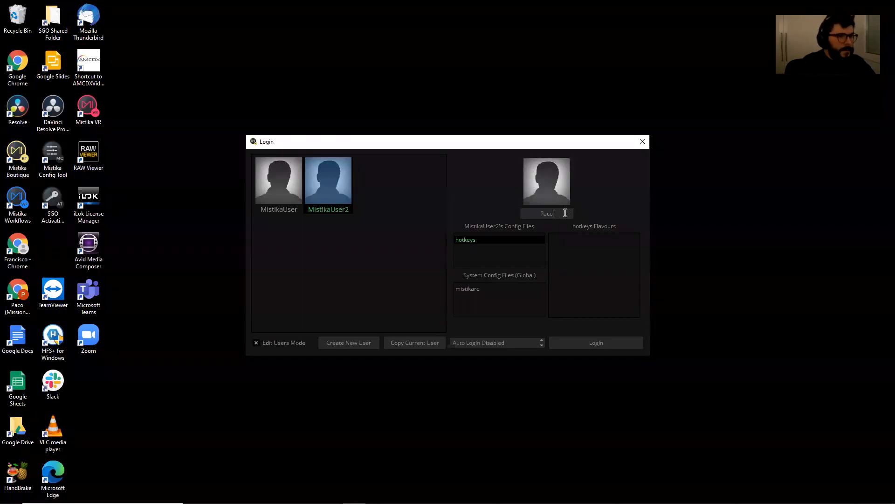
{"action": "key", "text": "Return"}
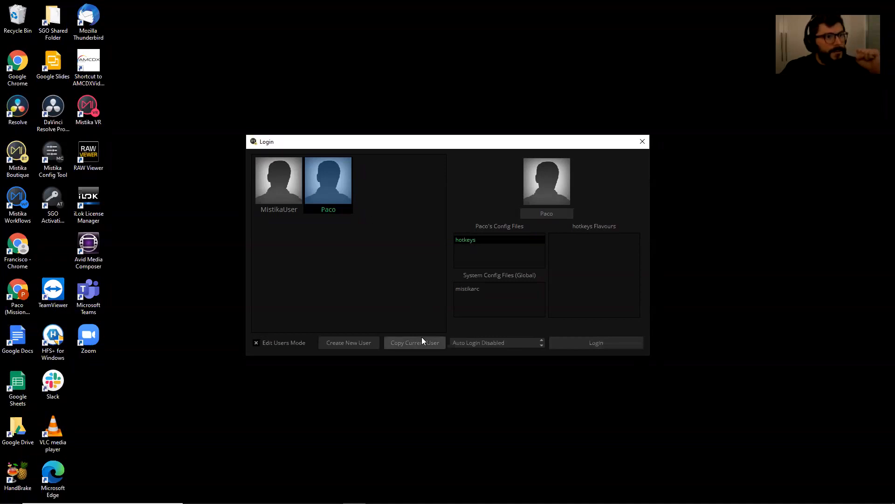
Step: Close the login window and open the Mistika Config Tool, repositioning its setup window
{"action": "left_click", "coordinate": [642, 142]}
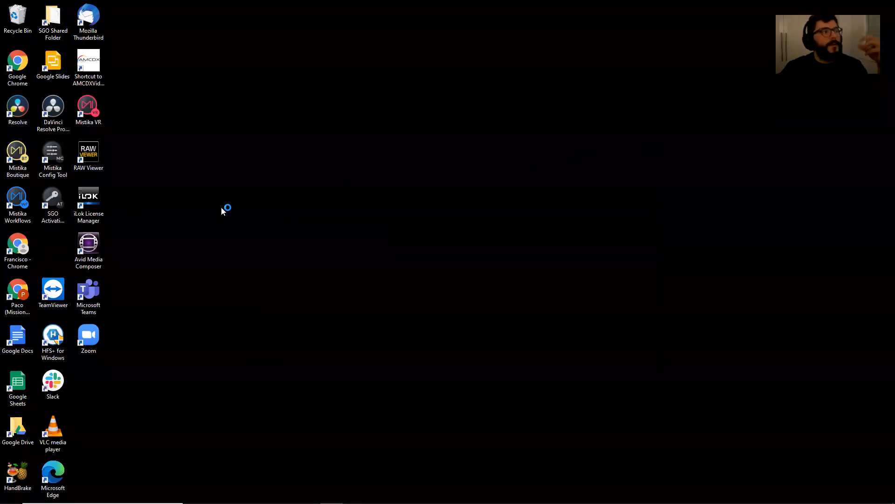
{"action": "double_click", "coordinate": [53, 151]}
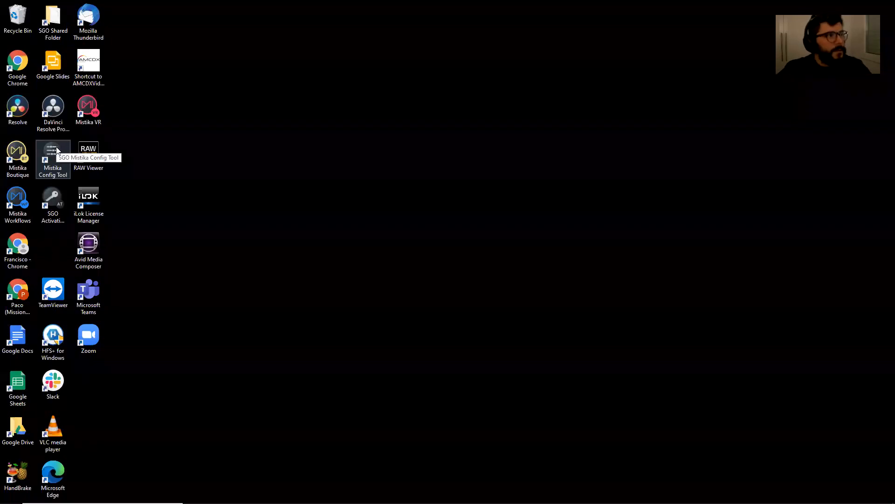
{"action": "double_click", "coordinate": [56, 151]}
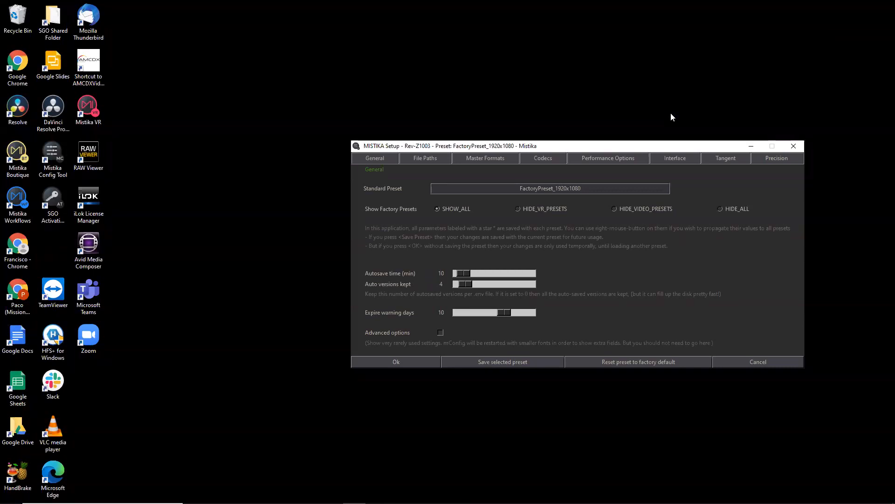
{"action": "left_click", "coordinate": [610, 159]}
{"action": "left_click_drag", "start_coordinate": [396, 145], "coordinate": [345, 134]}
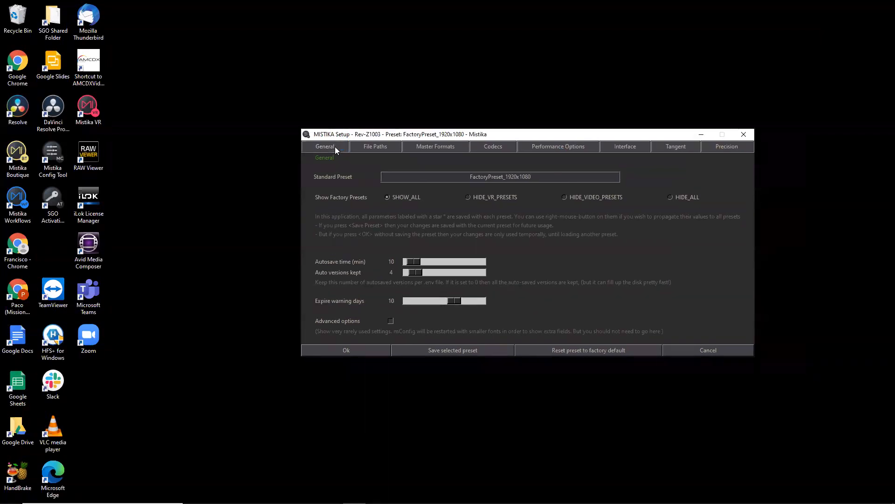
Step: Create a new format preset named ICA_MIstikaEssential in the preset manager
{"action": "left_click", "coordinate": [433, 177]}
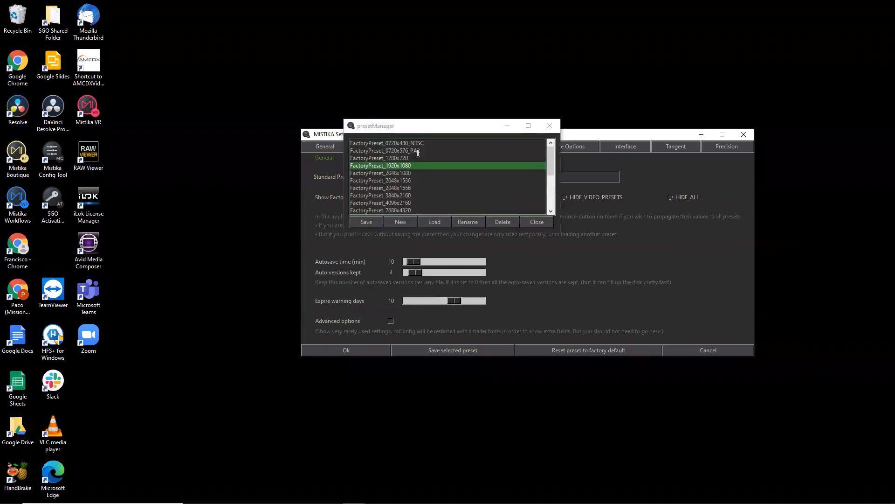
{"action": "mouse_move", "coordinate": [551, 167]}
{"action": "left_mouse_down"}
{"action": "mouse_move", "coordinate": [548, 206]}
{"action": "mouse_move", "coordinate": [548, 164]}
{"action": "left_mouse_up"}
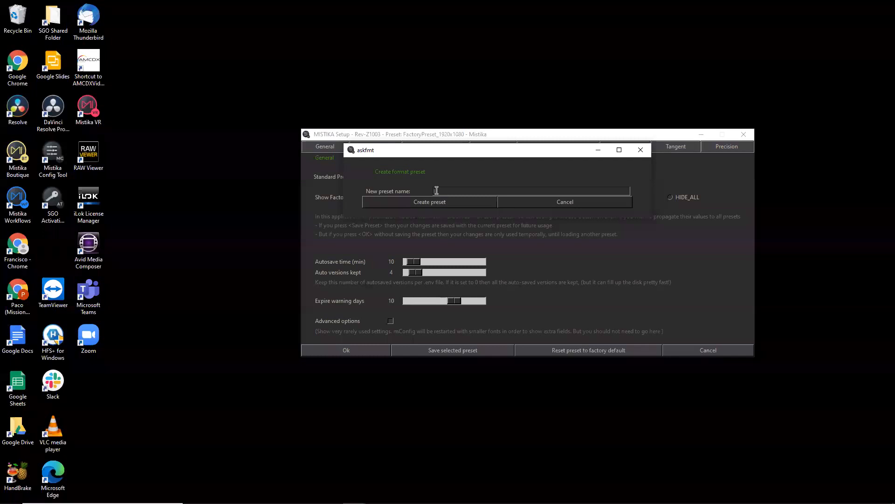
{"action": "type", "text": "MIstikaEssential"}
{"action": "left_click", "coordinate": [456, 202]}
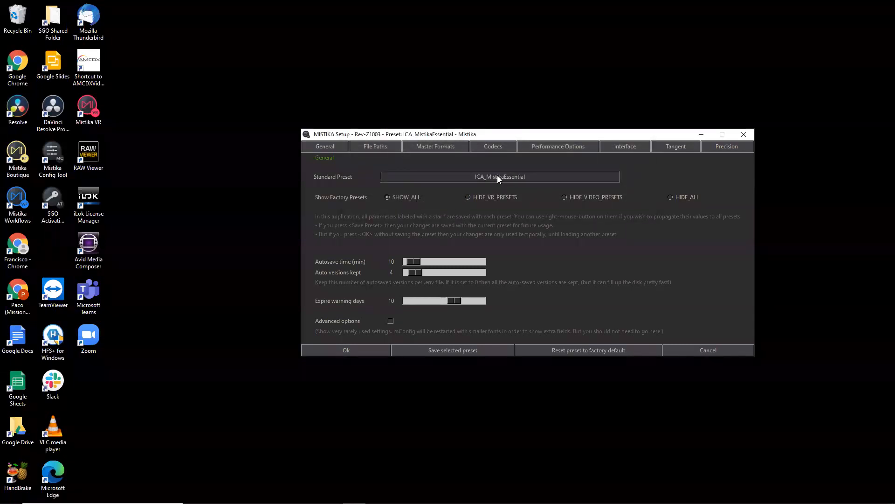
Step: Look up the ICA_MIstikaEssential preset in the preset manager list and close the manager
{"action": "left_click", "coordinate": [503, 177]}
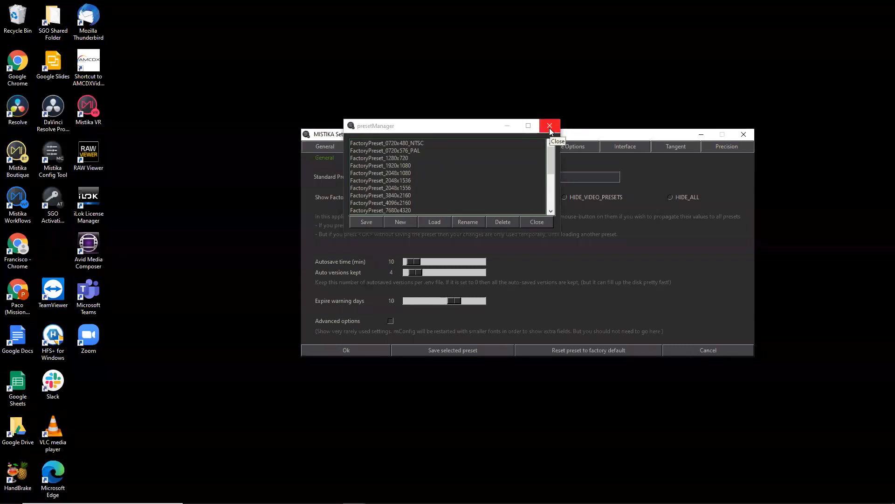
{"action": "left_click_drag", "start_coordinate": [551, 164], "coordinate": [555, 200]}
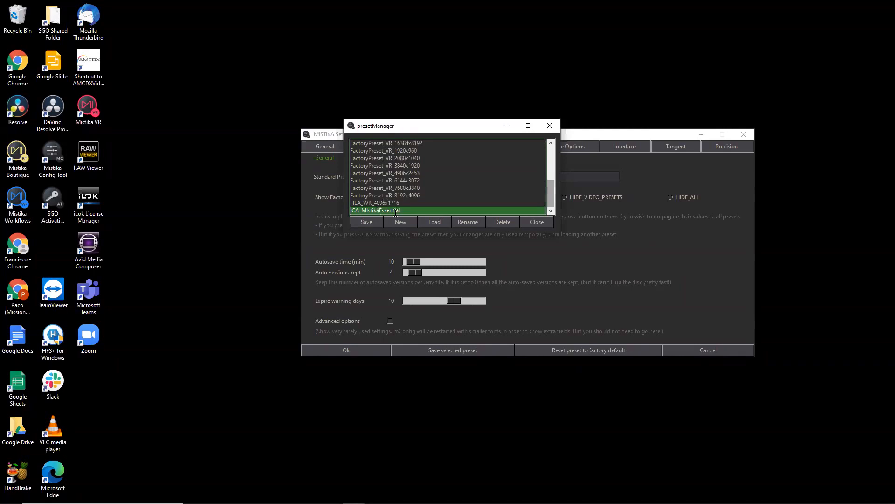
{"action": "left_click", "coordinate": [551, 128]}
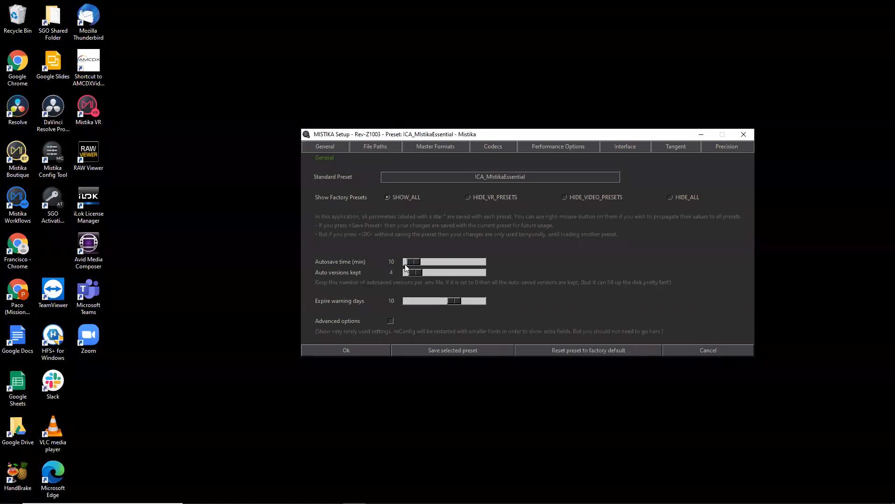
Step: Examine the preset's general autosave options and its project, media and cache file paths
{"action": "left_click", "coordinate": [405, 264]}
{"action": "left_click", "coordinate": [383, 146]}
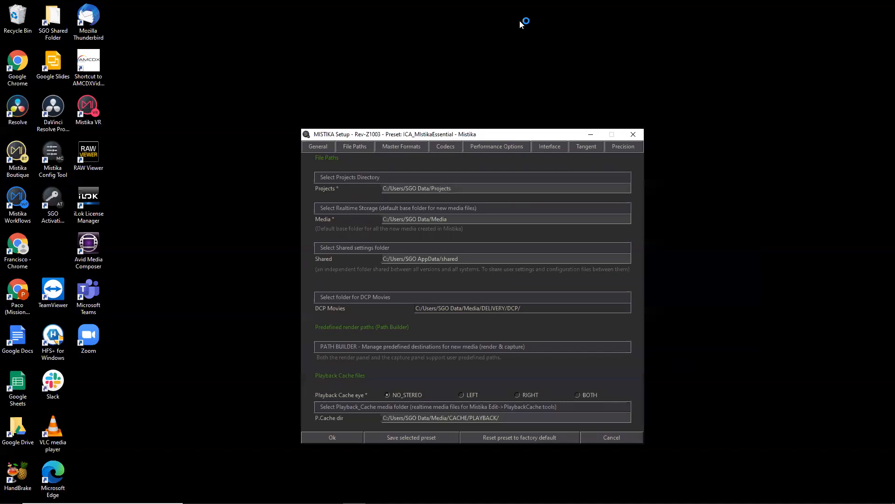
{"action": "left_click", "coordinate": [585, 27]}
{"action": "left_click", "coordinate": [328, 146]}
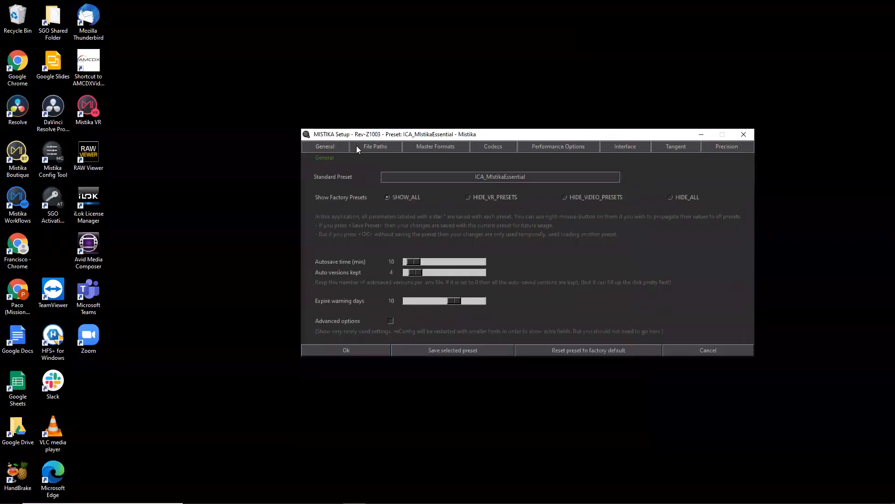
{"action": "left_click", "coordinate": [370, 149]}
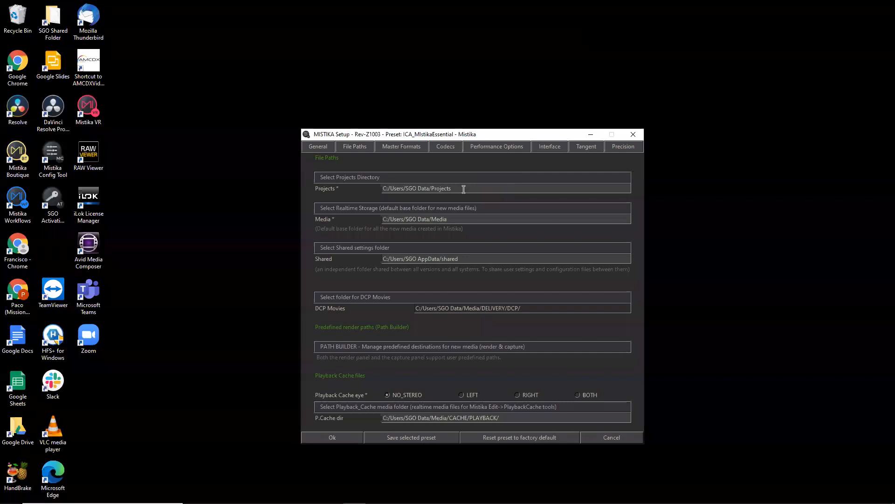
Step: Inspect the Projects folder and its PDEFAULT project in File Explorer, and examine the Realtime Storage path in the setup window
{"action": "mouse_move", "coordinate": [286, 502]}
{"action": "left_click", "coordinate": [263, 494]}
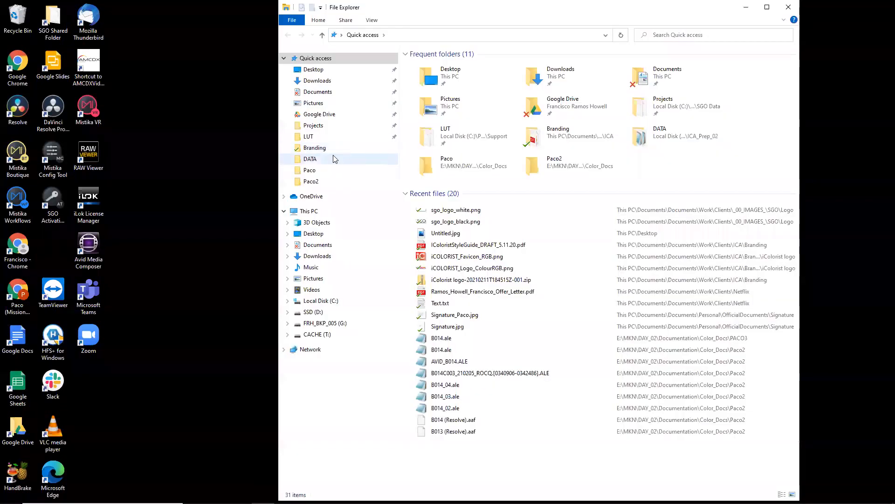
{"action": "left_click", "coordinate": [323, 127]}
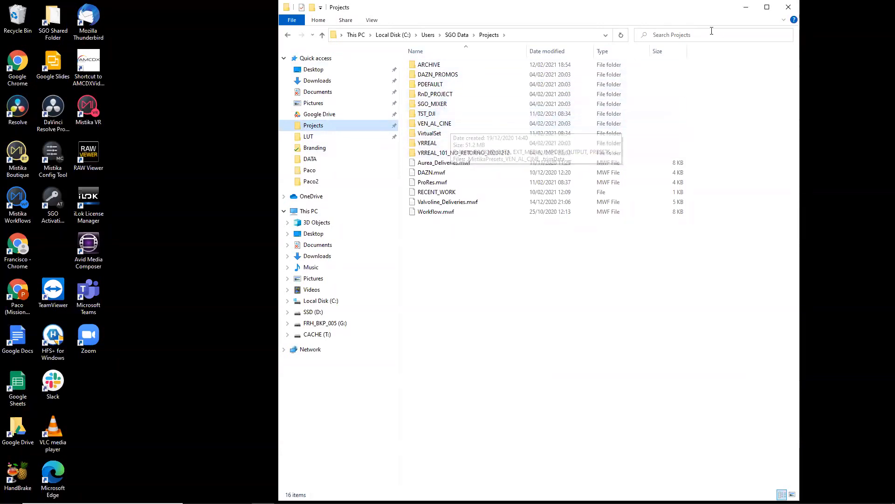
{"action": "double_click", "coordinate": [438, 86]}
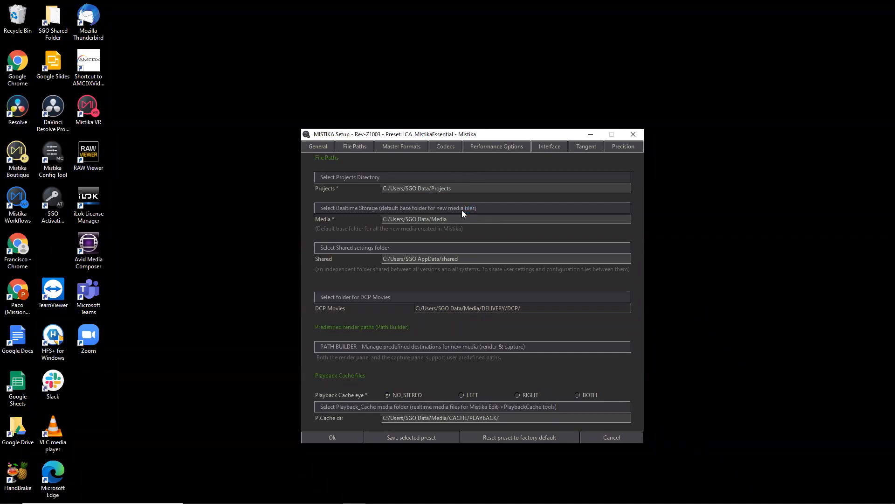
{"action": "left_click", "coordinate": [502, 210]}
Step: Examine the preset's master format settings, including Drop Frame, video frame rate and internal video paths
{"action": "left_click", "coordinate": [409, 147]}
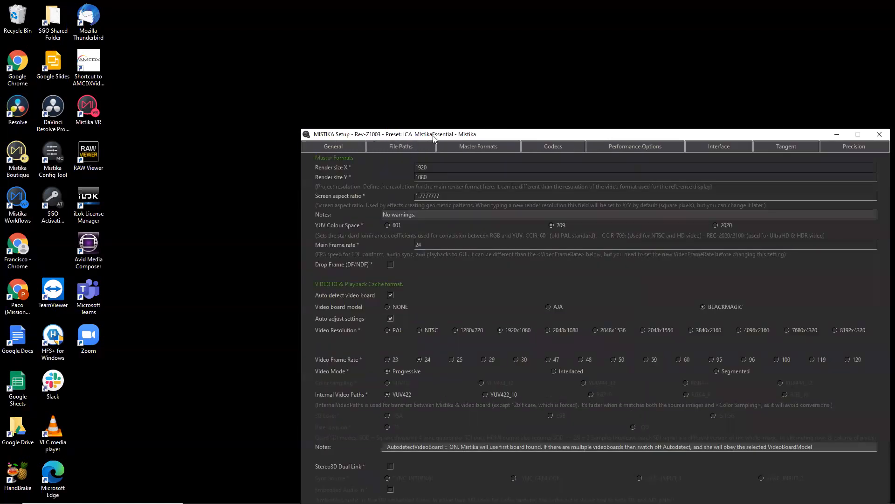
{"action": "left_click_drag", "start_coordinate": [398, 135], "coordinate": [320, 75]}
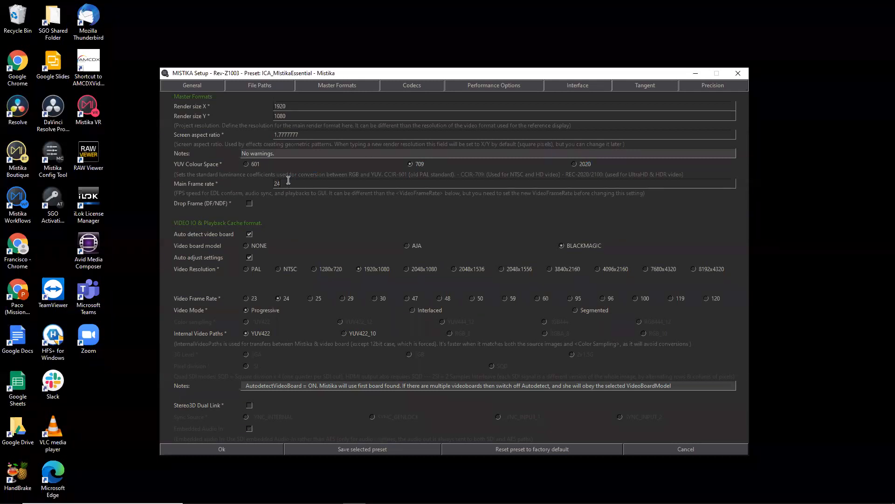
{"action": "left_click", "coordinate": [250, 205]}
{"action": "left_click", "coordinate": [310, 299]}
{"action": "left_click", "coordinate": [345, 333]}
Step: Review the preset's codec, interface, Tangent surface and Precision panel settings
{"action": "left_click", "coordinate": [418, 86]}
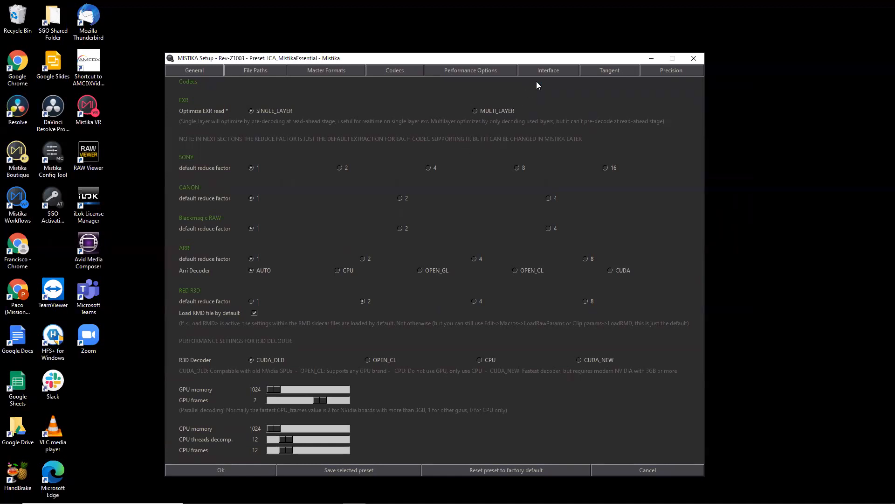
{"action": "left_click", "coordinate": [544, 71]}
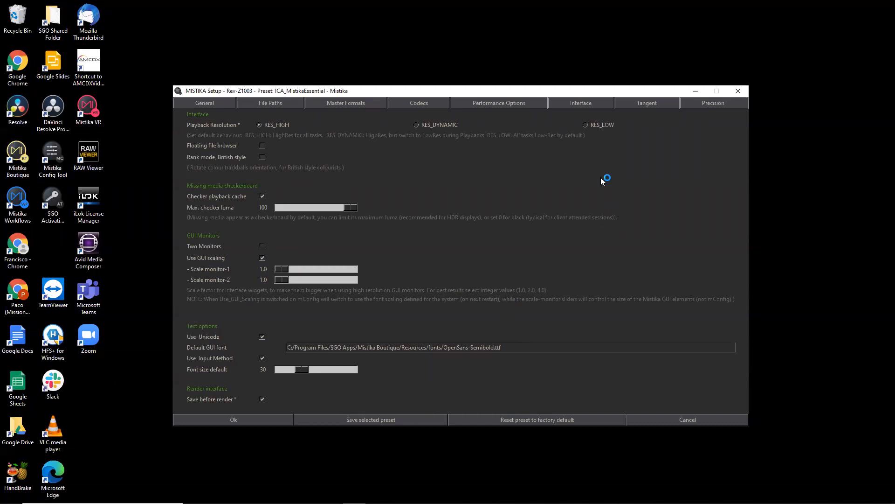
{"action": "left_click", "coordinate": [656, 103]}
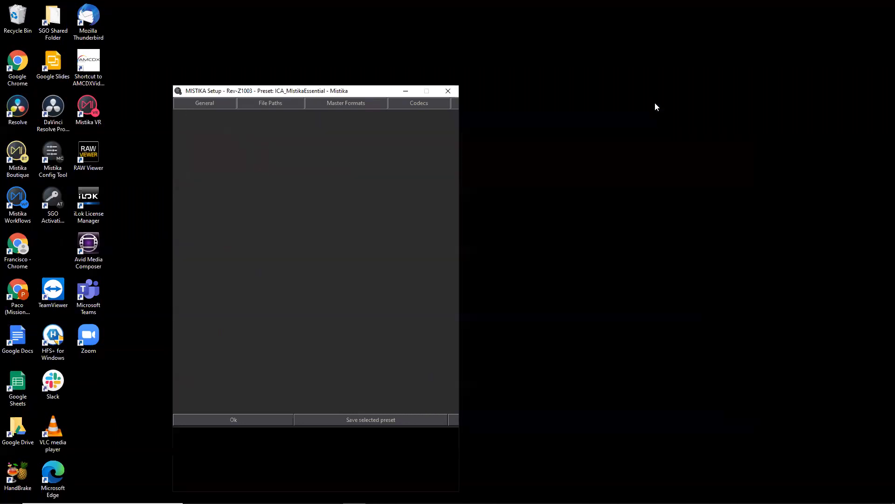
{"action": "left_click_drag", "start_coordinate": [249, 94], "coordinate": [445, 68]}
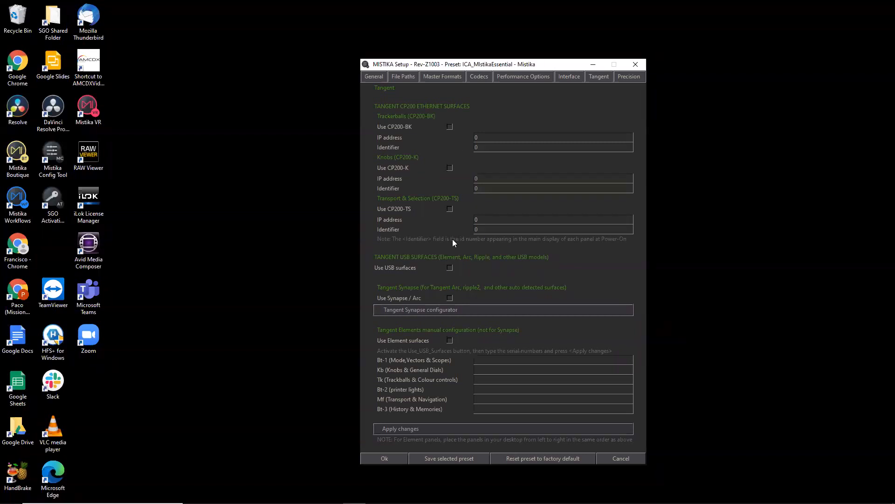
{"action": "left_click", "coordinate": [626, 76]}
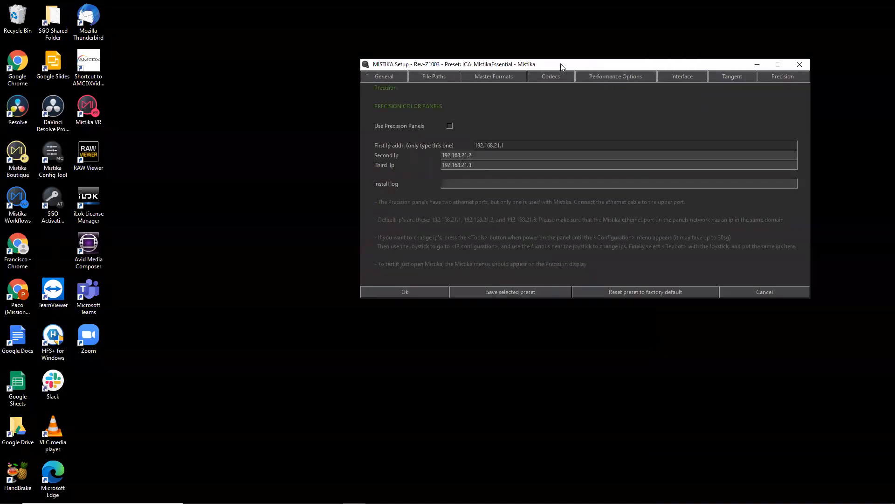
{"action": "left_click_drag", "start_coordinate": [565, 67], "coordinate": [497, 82]}
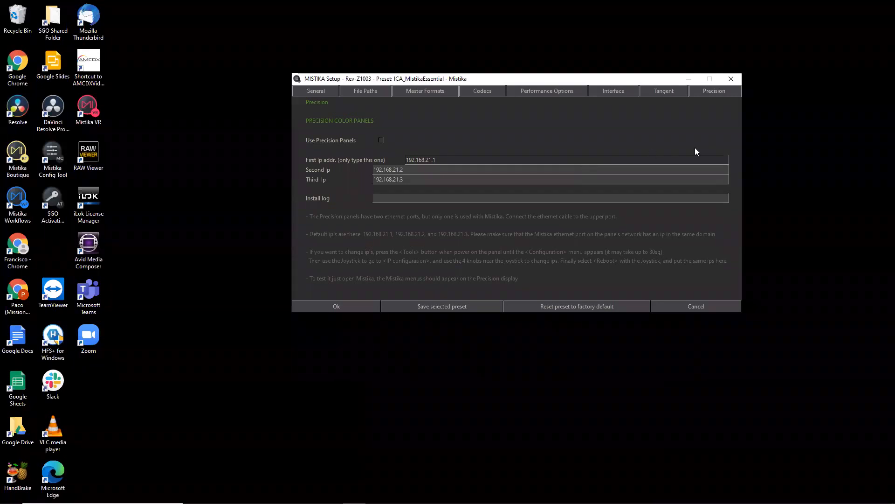
Step: Revisit the general and master format settings and examine the preset's playback and rendering performance options
{"action": "left_click", "coordinate": [326, 91]}
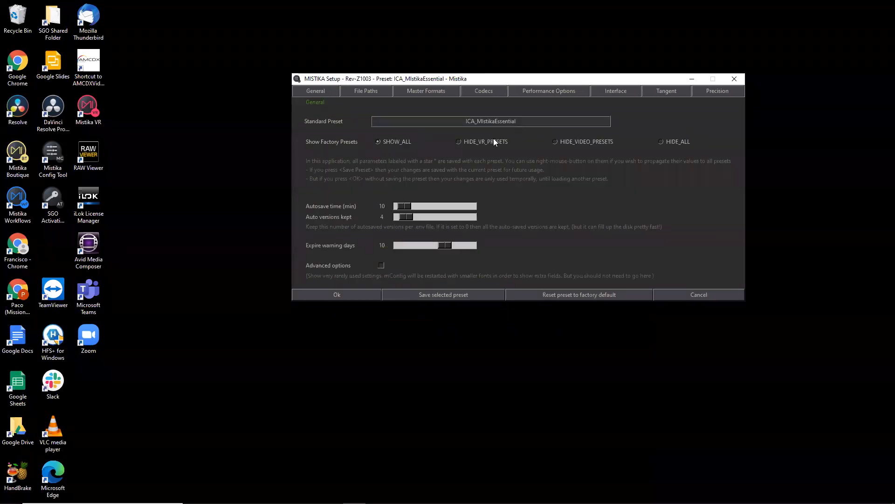
{"action": "left_click", "coordinate": [429, 91]}
{"action": "left_click", "coordinate": [544, 91]}
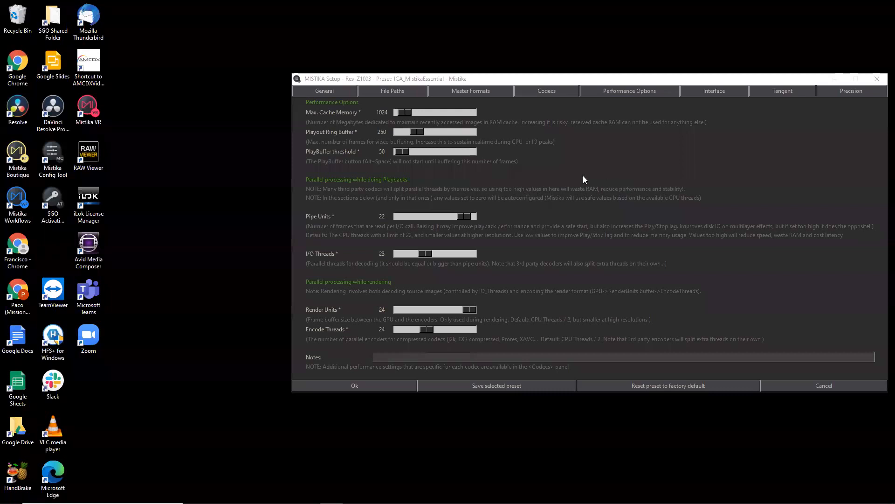
Step: Recheck the preset's general and master format settings and accept the setup
{"action": "left_click", "coordinate": [344, 91]}
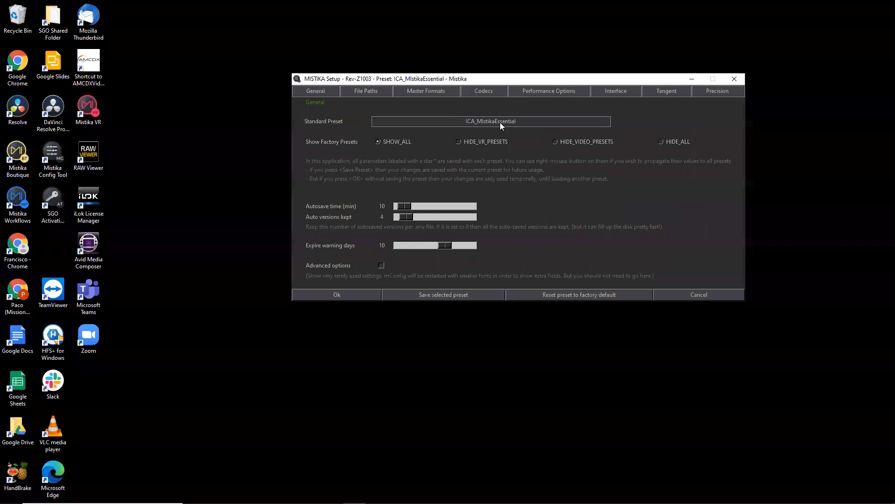
{"action": "left_click", "coordinate": [436, 92]}
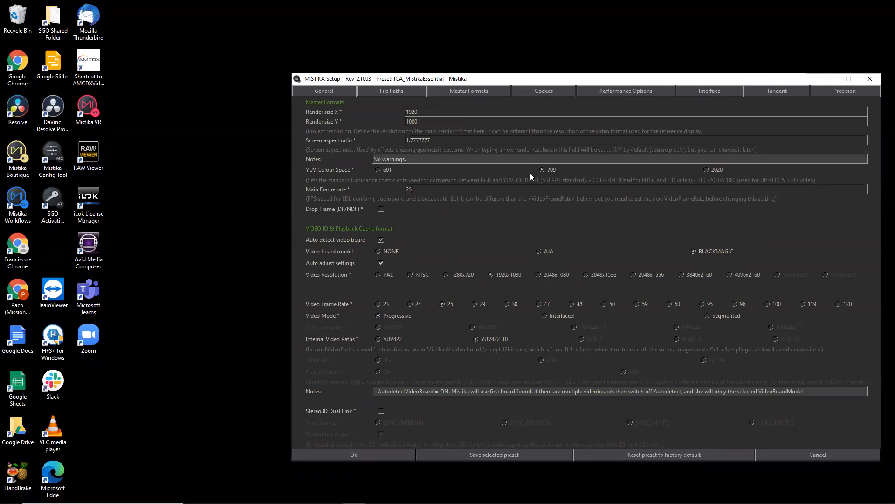
{"action": "left_click", "coordinate": [376, 455]}
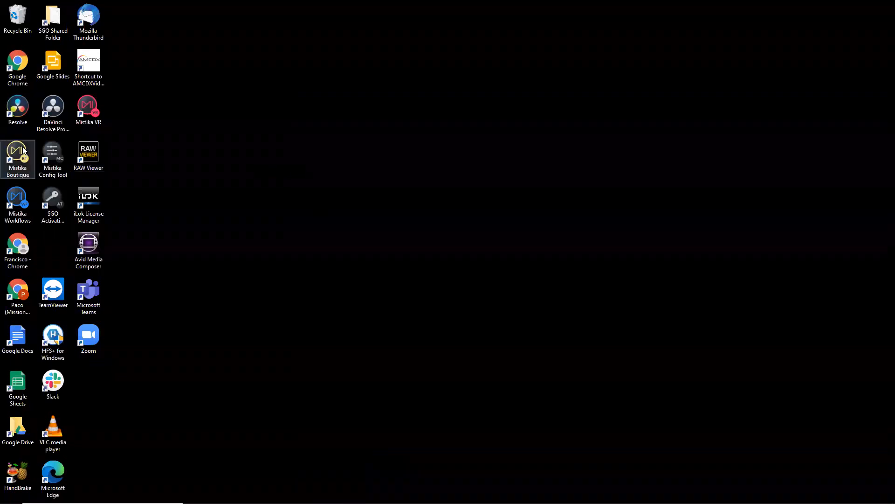
Step: Log in to Mistika Boutique with the highlighted user profile and accept the software license agreement
{"action": "double_click", "coordinate": [15, 151]}
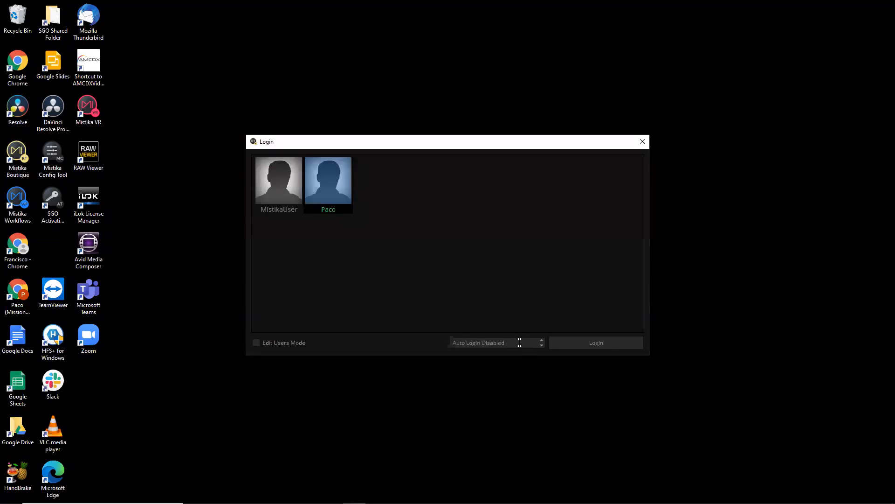
{"action": "left_click", "coordinate": [542, 340]}
{"action": "left_click", "coordinate": [541, 339]}
{"action": "left_click", "coordinate": [581, 348]}
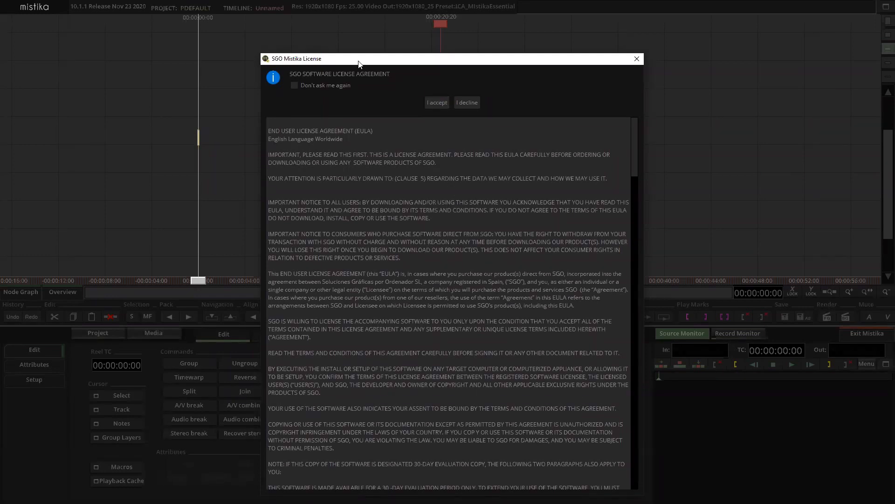
{"action": "left_click_drag", "start_coordinate": [357, 59], "coordinate": [378, 55]}
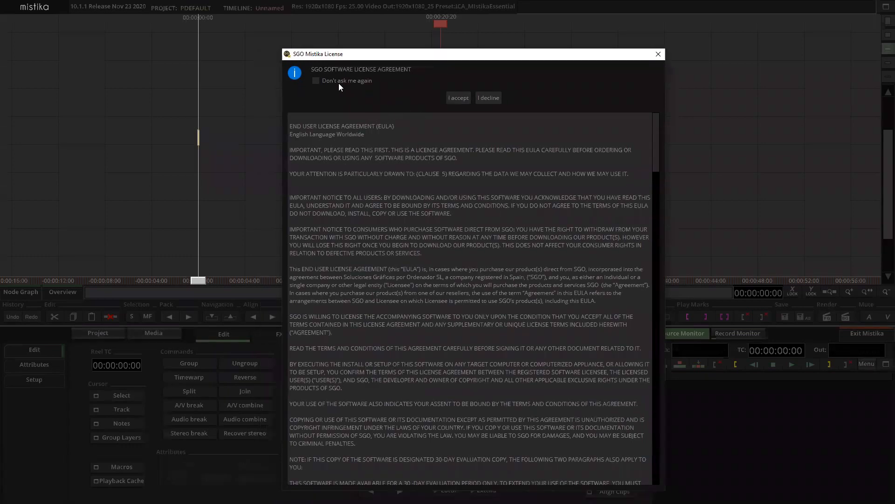
{"action": "left_click", "coordinate": [459, 99]}
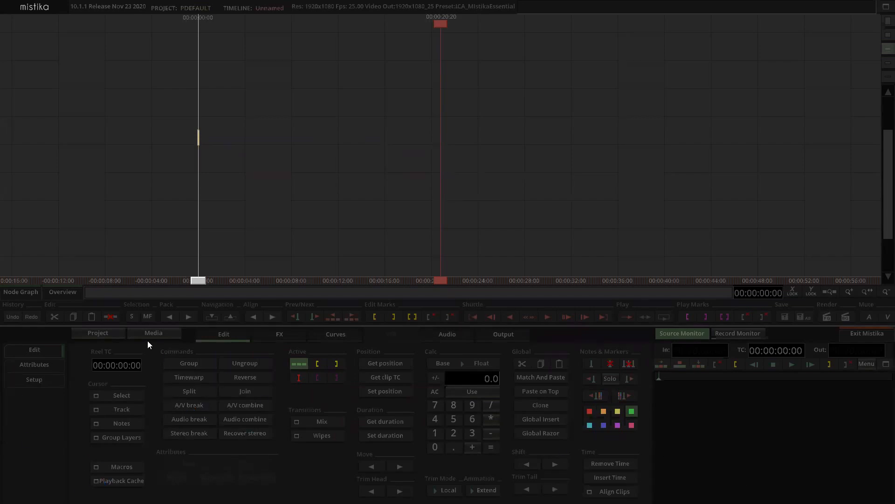
Step: Create a new project named ICA_MistikaEssentials in the Project Manager
{"action": "left_click", "coordinate": [107, 332]}
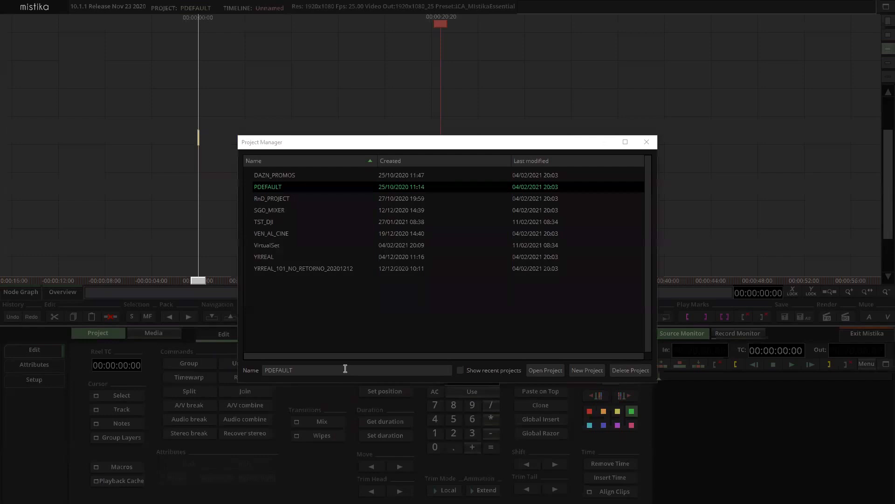
{"action": "left_click", "coordinate": [587, 372]}
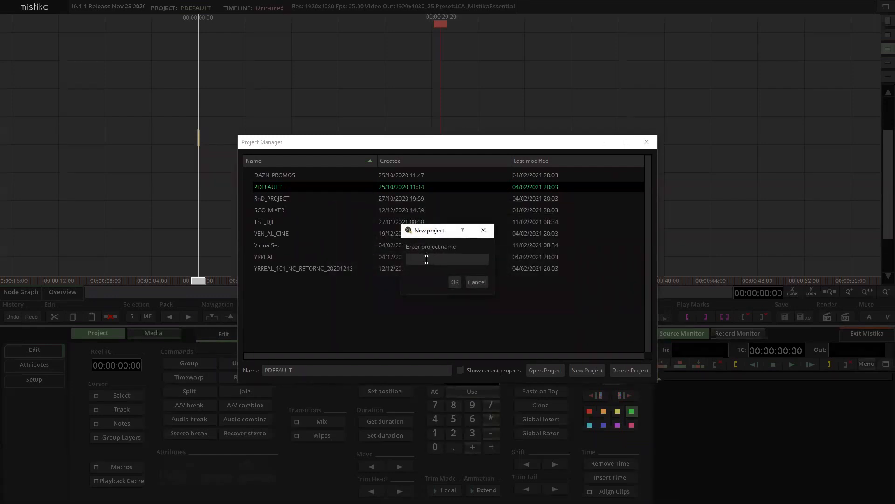
{"action": "type", "text": "ICA_MistikaEssentials"}
{"action": "left_click", "coordinate": [455, 282]}
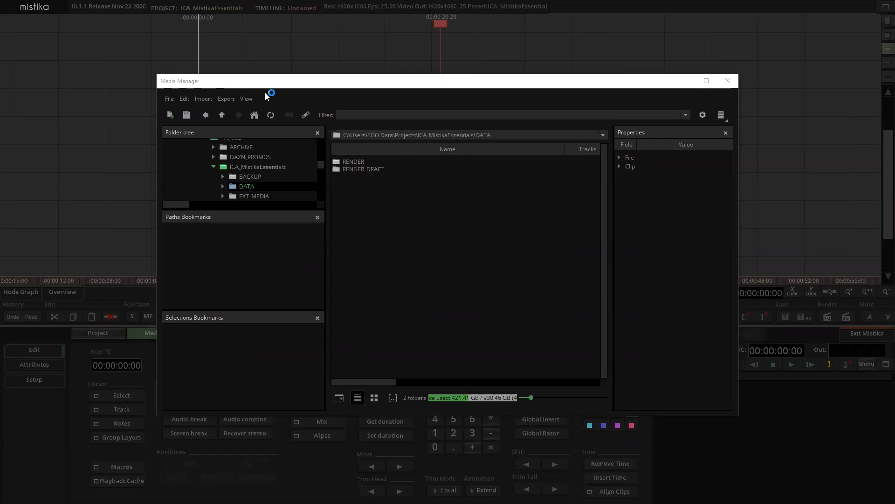
Step: Maximize the Media Manager window and widen its folder tree slightly
{"action": "left_click", "coordinate": [254, 84]}
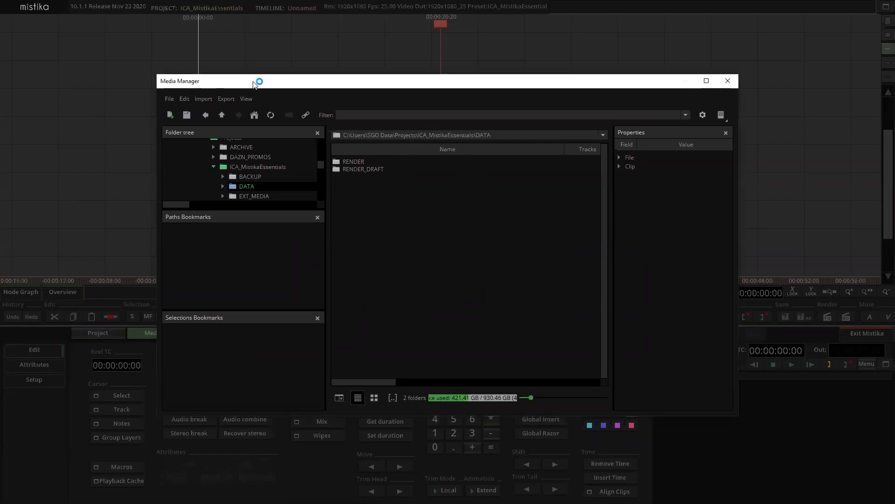
{"action": "left_click_drag", "start_coordinate": [254, 84], "coordinate": [151, 56]}
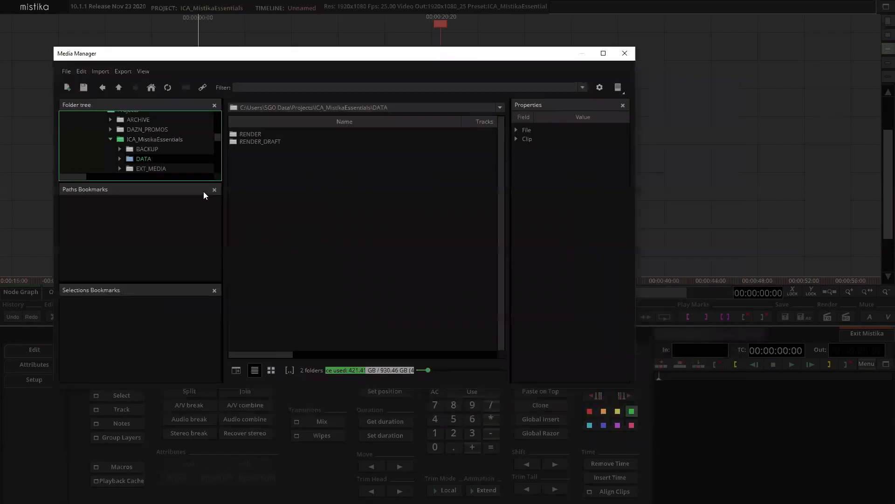
{"action": "left_click", "coordinate": [604, 53]}
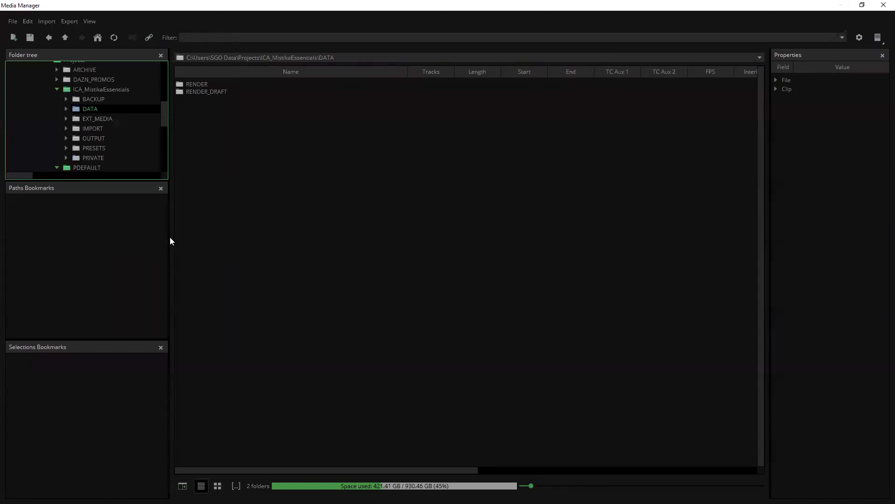
{"action": "left_click_drag", "start_coordinate": [169, 238], "coordinate": [179, 257]}
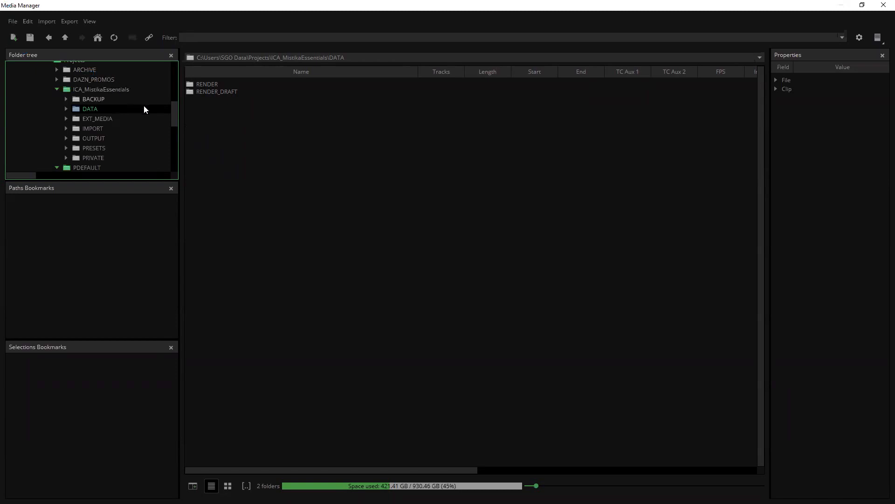
Step: Examine the ICA_MistikaEssentials project's path and folder structure, including the contents of its DATA folder
{"action": "left_click", "coordinate": [101, 89]}
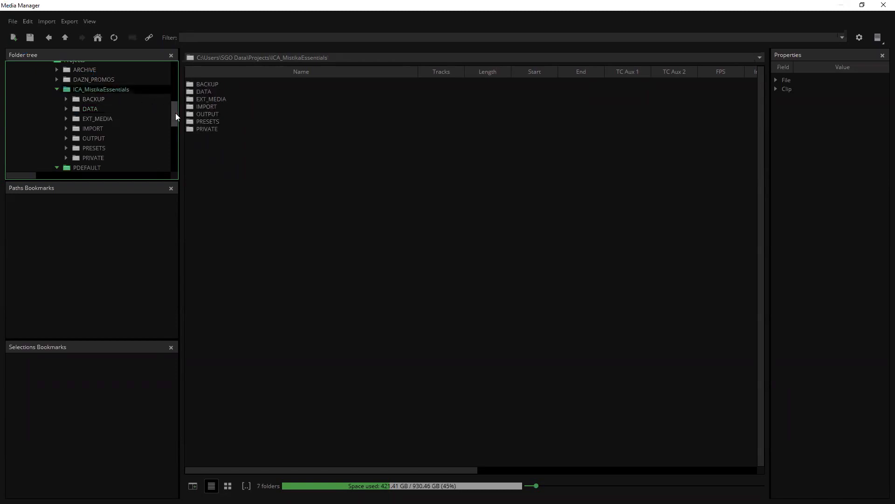
{"action": "left_click_drag", "start_coordinate": [175, 113], "coordinate": [174, 108]}
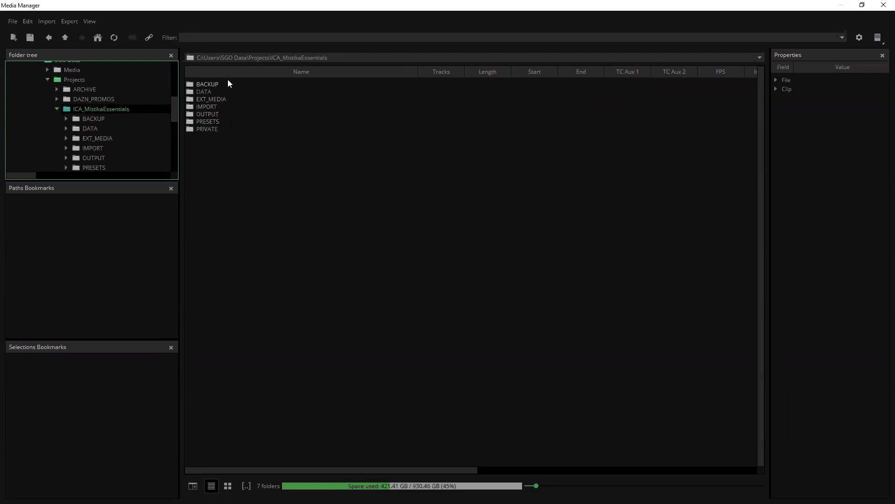
{"action": "triple_click", "coordinate": [209, 58]}
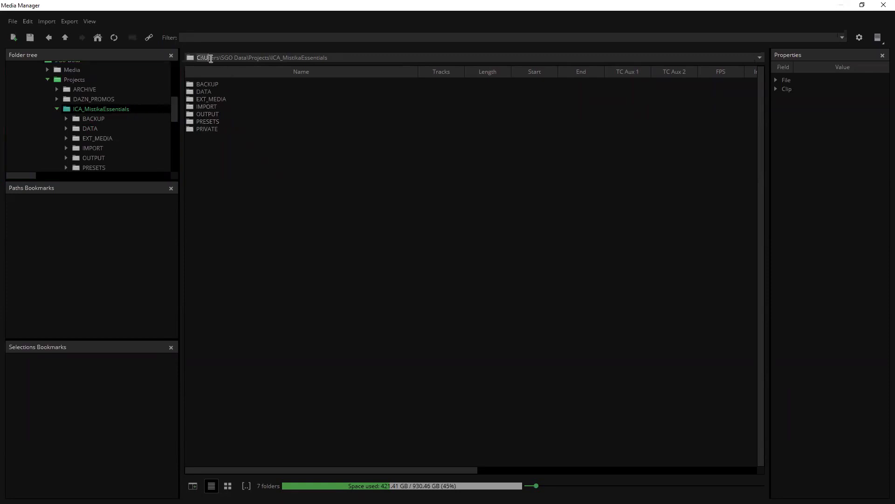
{"action": "left_click_drag", "start_coordinate": [255, 69], "coordinate": [272, 57]}
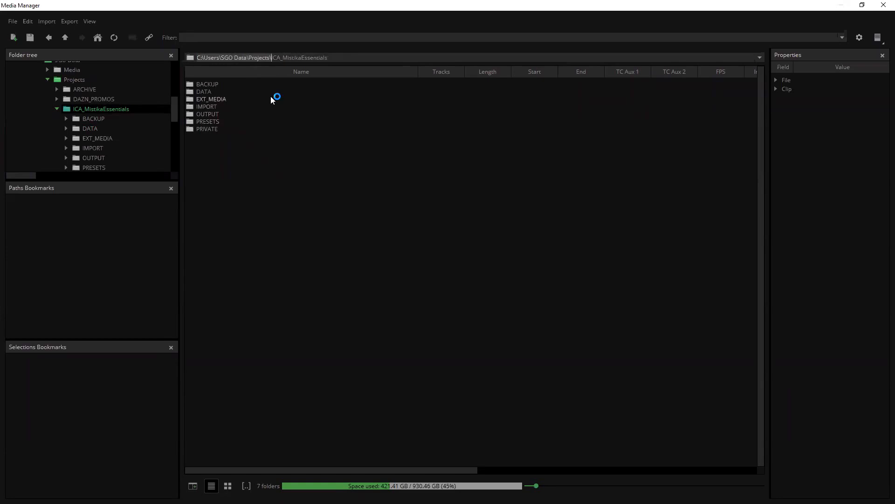
{"action": "left_click", "coordinate": [325, 219]}
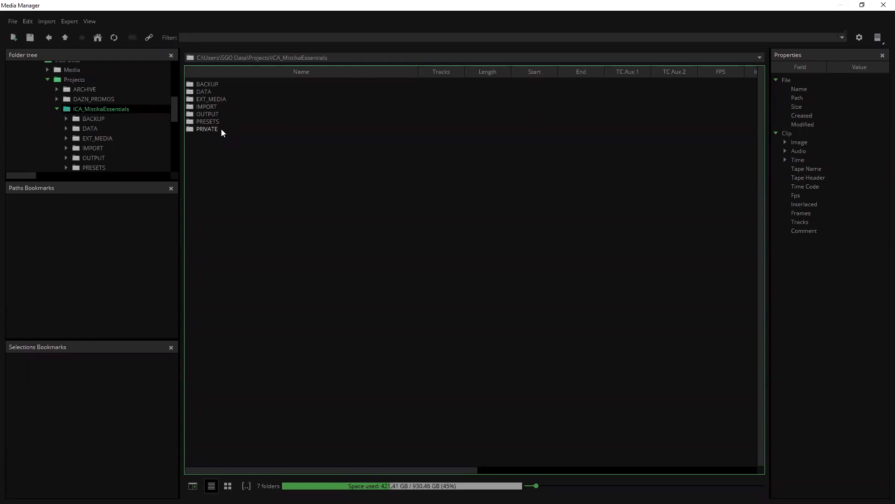
{"action": "double_click", "coordinate": [201, 91]}
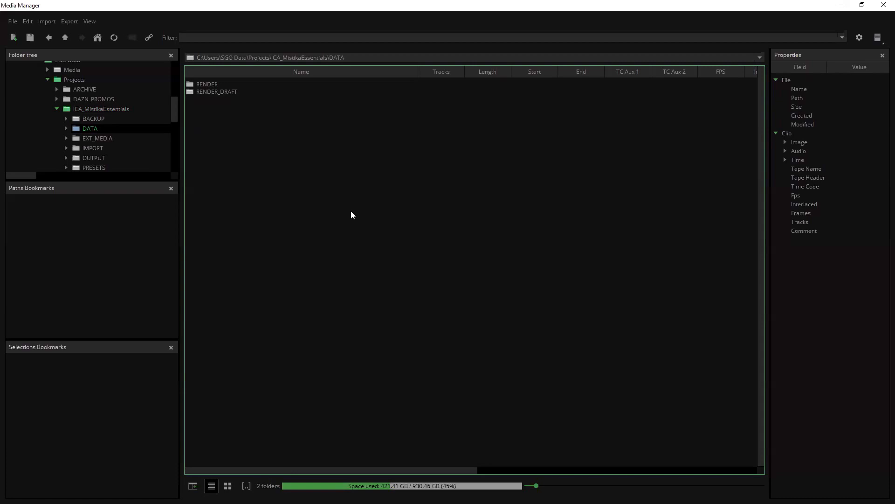
Step: Browse the folder tree from drive C to the ICA_Mistika_Essentials folder on drive D
{"action": "mouse_move", "coordinate": [174, 106]}
{"action": "left_mouse_down"}
{"action": "mouse_move", "coordinate": [173, 84]}
{"action": "mouse_move", "coordinate": [174, 99]}
{"action": "mouse_move", "coordinate": [175, 92]}
{"action": "left_mouse_up"}
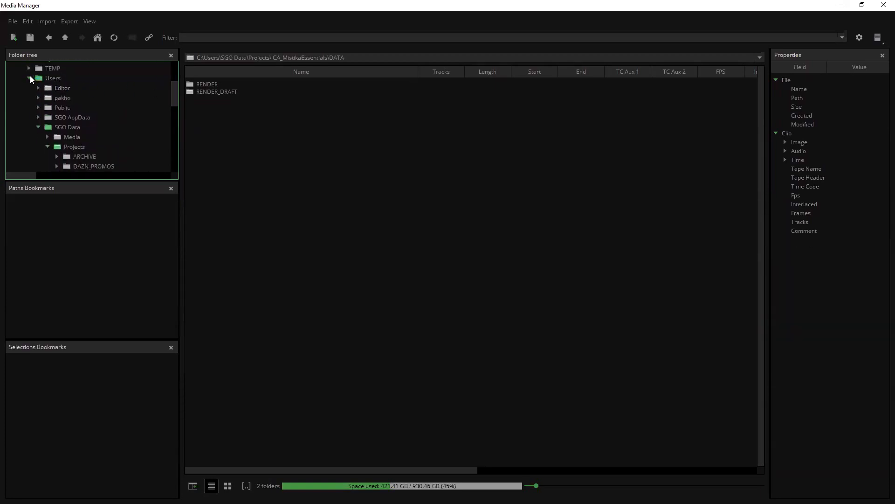
{"action": "left_click_drag", "start_coordinate": [174, 96], "coordinate": [156, 69]}
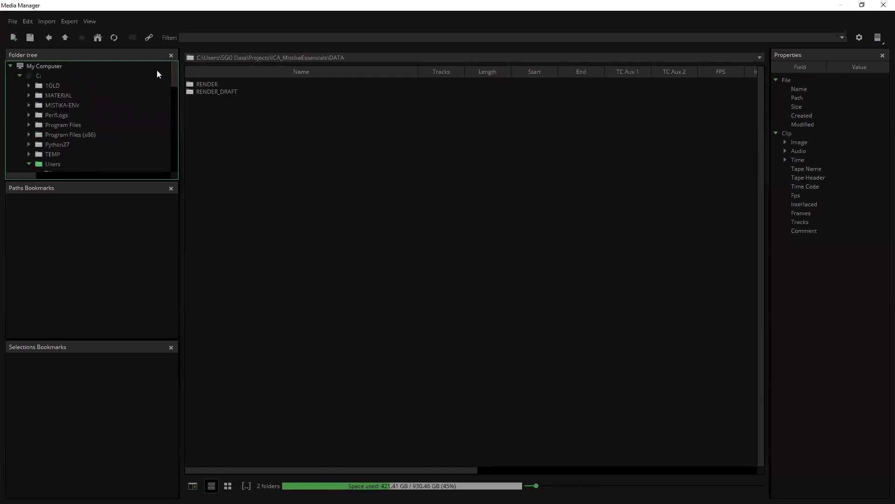
{"action": "left_click", "coordinate": [19, 75]}
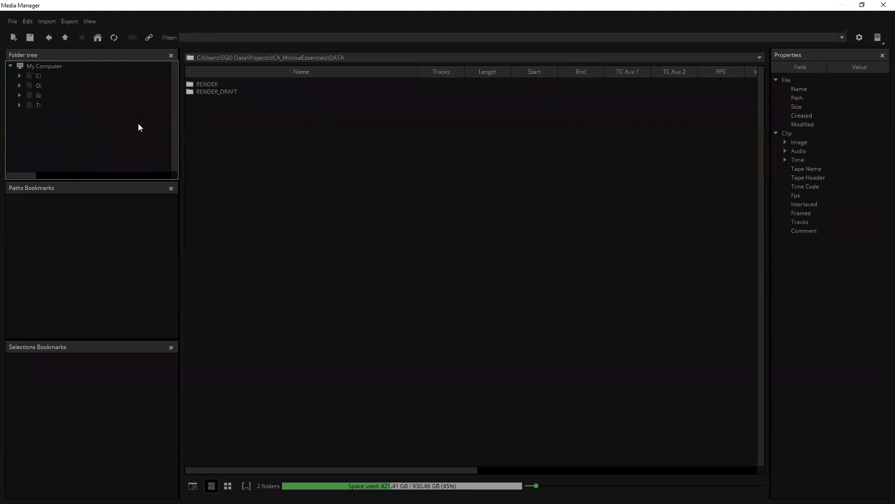
{"action": "left_click", "coordinate": [20, 85]}
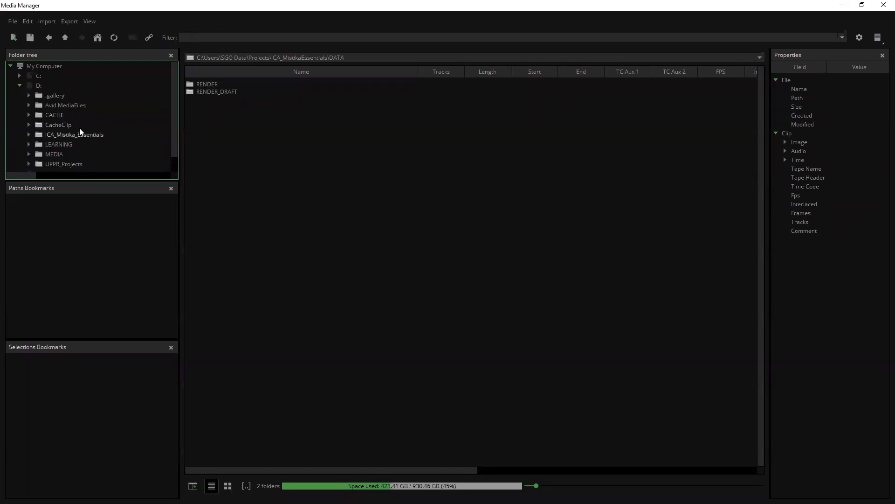
{"action": "left_click", "coordinate": [45, 137]}
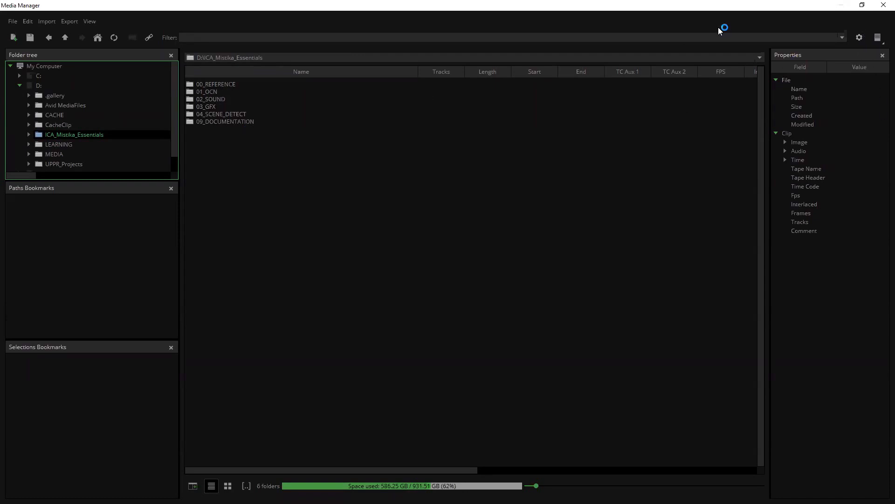
Step: Restore the Media Manager to a smaller window clear of the source monitor and preview H264_NUTSEED_MILK_Ref.mov from the 00_REFERENCE\H264 folder
{"action": "left_click", "coordinate": [863, 5]}
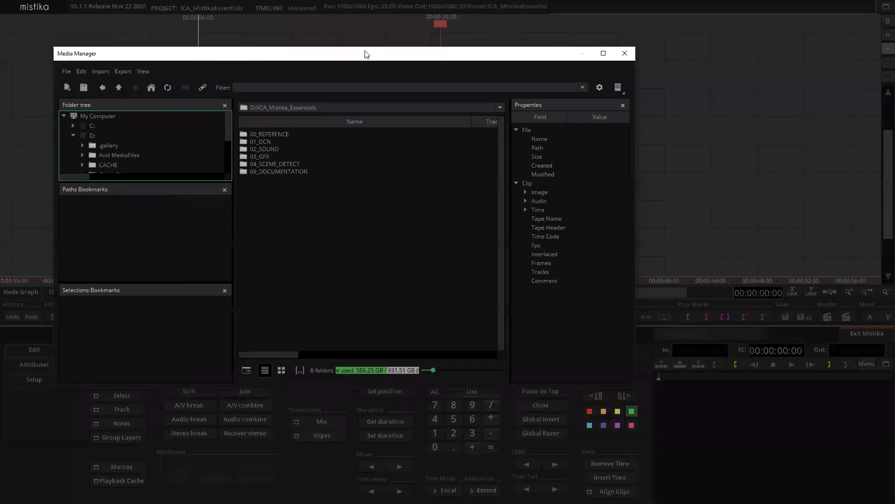
{"action": "left_click_drag", "start_coordinate": [366, 54], "coordinate": [318, 26]}
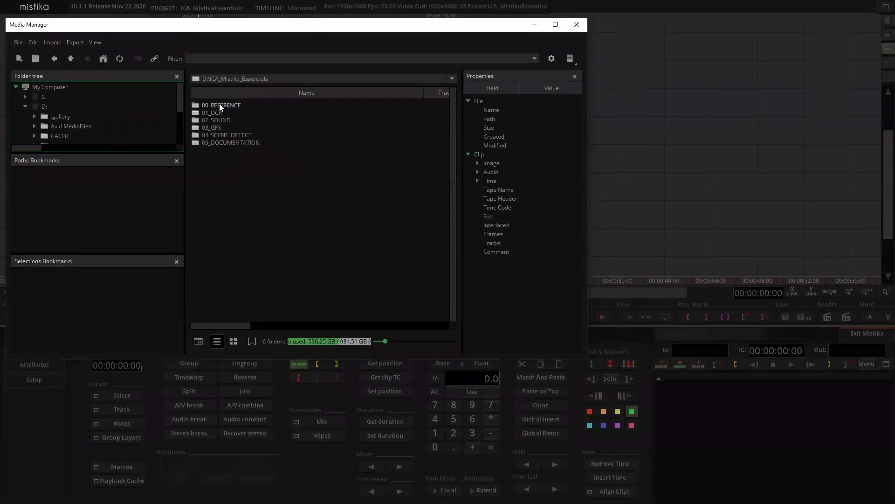
{"action": "left_click", "coordinate": [218, 105]}
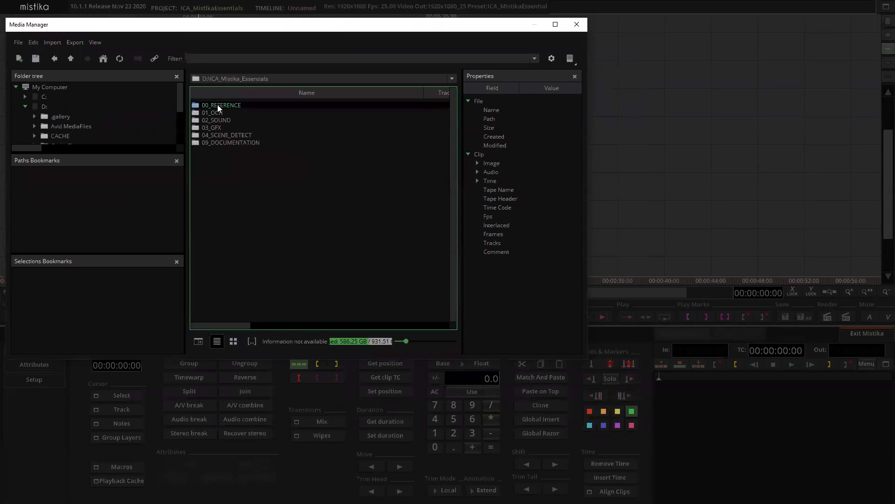
{"action": "double_click", "coordinate": [218, 105]}
{"action": "double_click", "coordinate": [213, 105]}
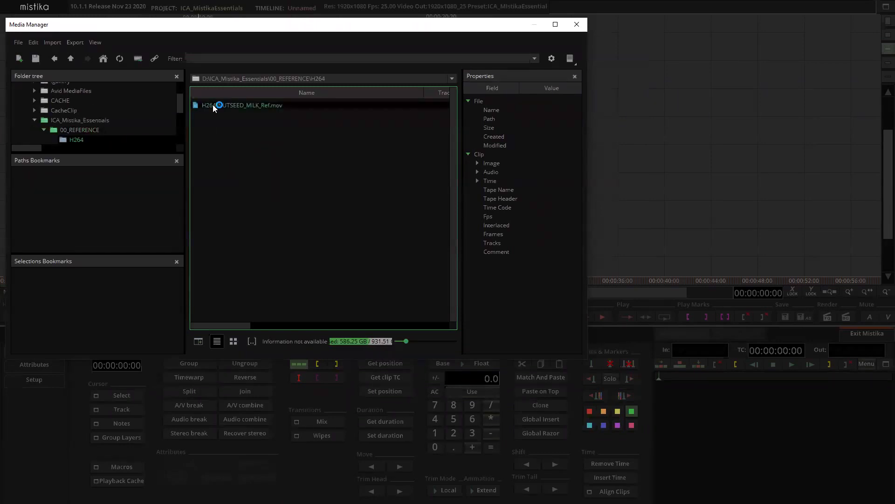
{"action": "left_click_drag", "start_coordinate": [658, 373], "coordinate": [769, 389]}
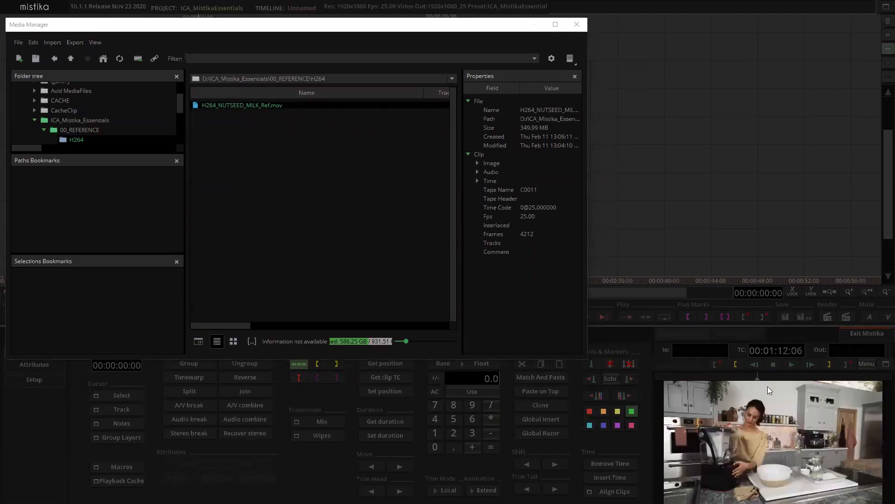
{"action": "left_click_drag", "start_coordinate": [825, 393], "coordinate": [673, 370]}
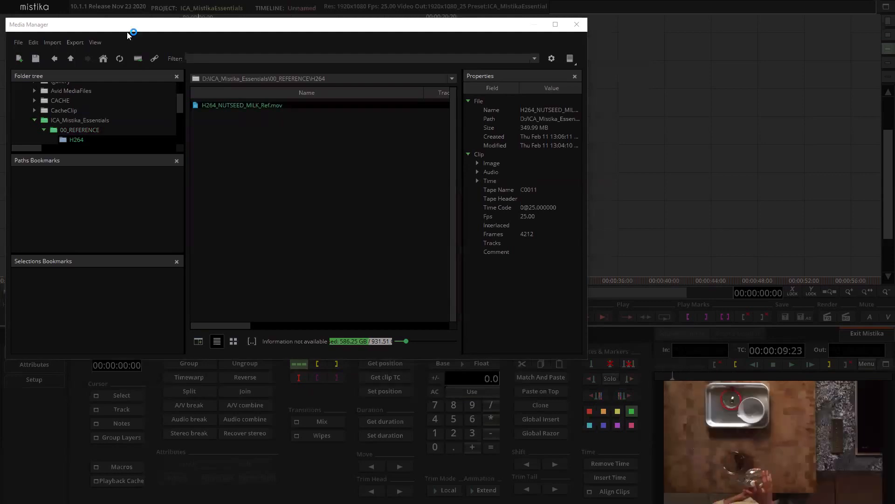
Step: Return to the ICA_Mistika_Essentials folder and open 01_OCN\191014_AUREA\VIDEO\DAY 01\CHOCO_DAY 01A_CENITAL
{"action": "left_click", "coordinate": [71, 59]}
{"action": "left_click", "coordinate": [71, 59]}
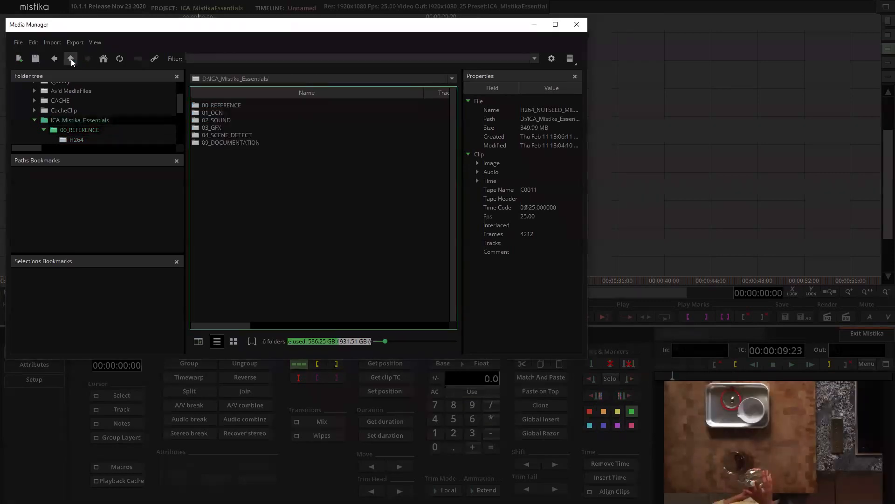
{"action": "double_click", "coordinate": [212, 113]}
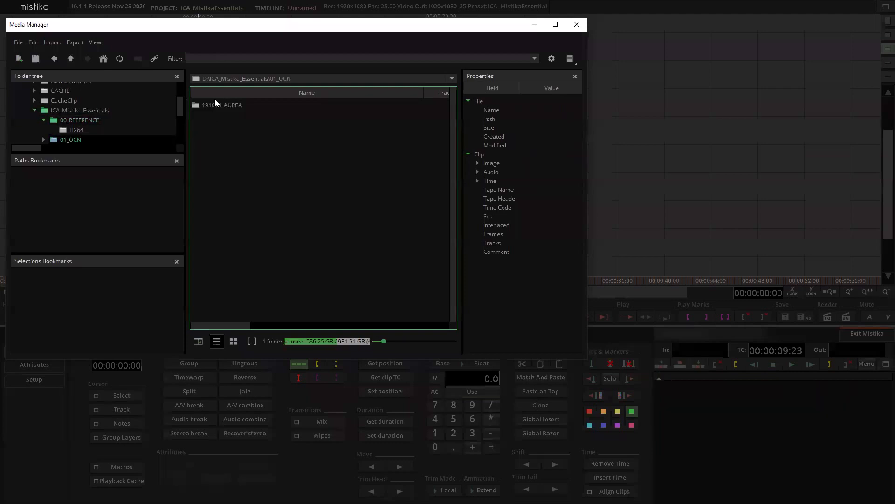
{"action": "double_click", "coordinate": [216, 107]}
{"action": "double_click", "coordinate": [216, 107]}
{"action": "double_click", "coordinate": [215, 107]}
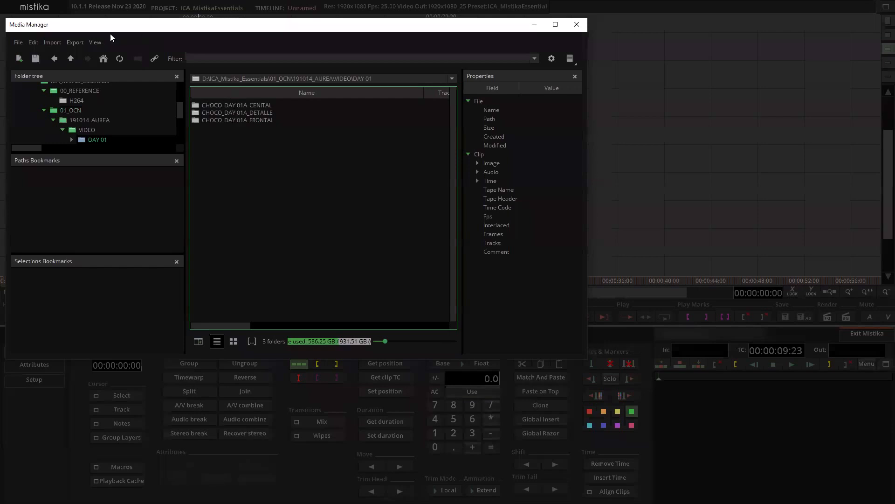
{"action": "double_click", "coordinate": [223, 107]}
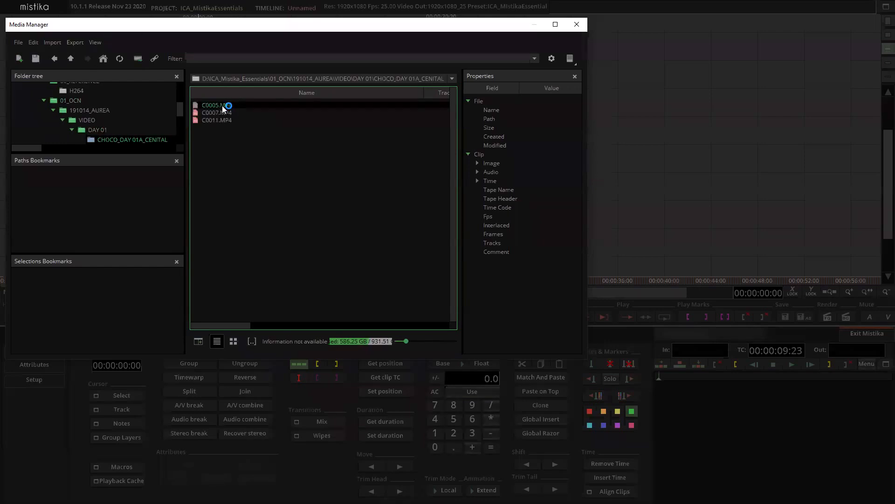
Step: Open the neighbouring CHOCO_DAY 01A_DETALLE folder and place C0002.MP4 on the timeline, linked as a progressive sequence
{"action": "left_click", "coordinate": [215, 118]}
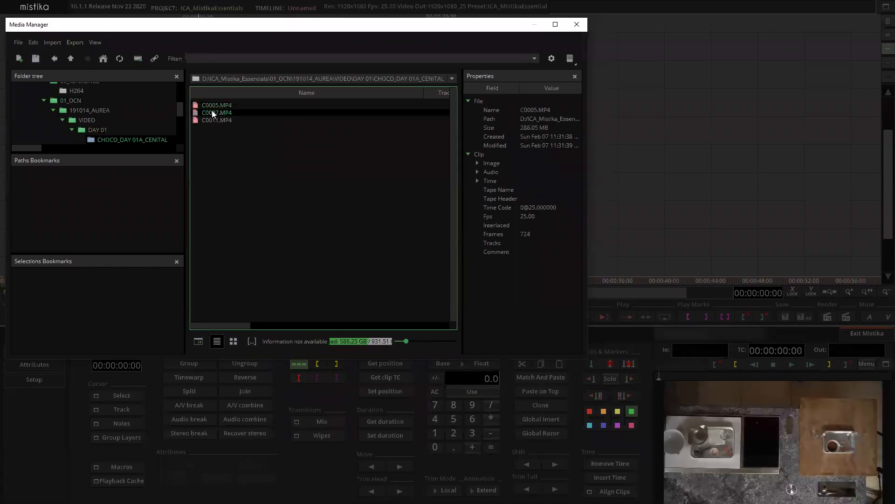
{"action": "left_click", "coordinate": [73, 59]}
{"action": "double_click", "coordinate": [247, 114]}
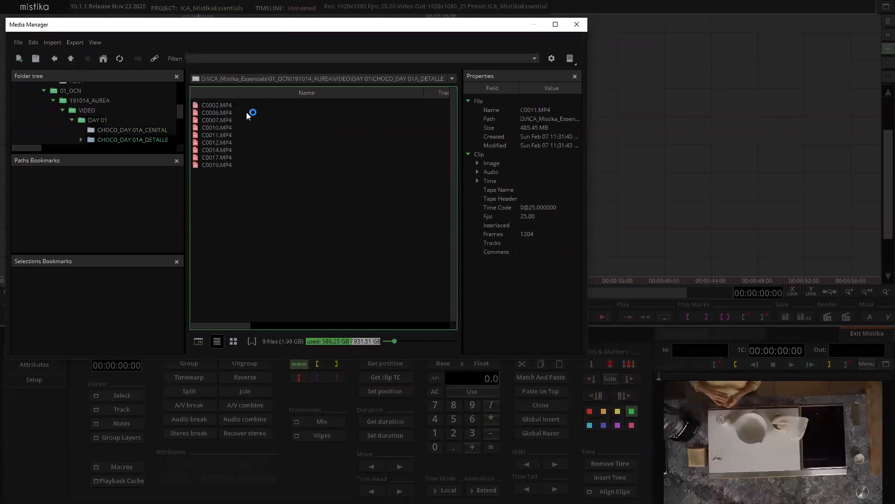
{"action": "left_click", "coordinate": [217, 106]}
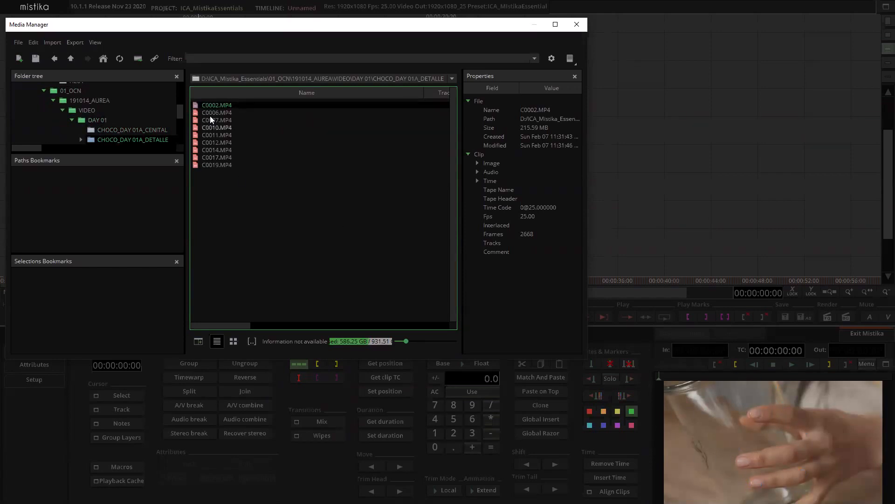
{"action": "left_click_drag", "start_coordinate": [196, 106], "coordinate": [693, 165]}
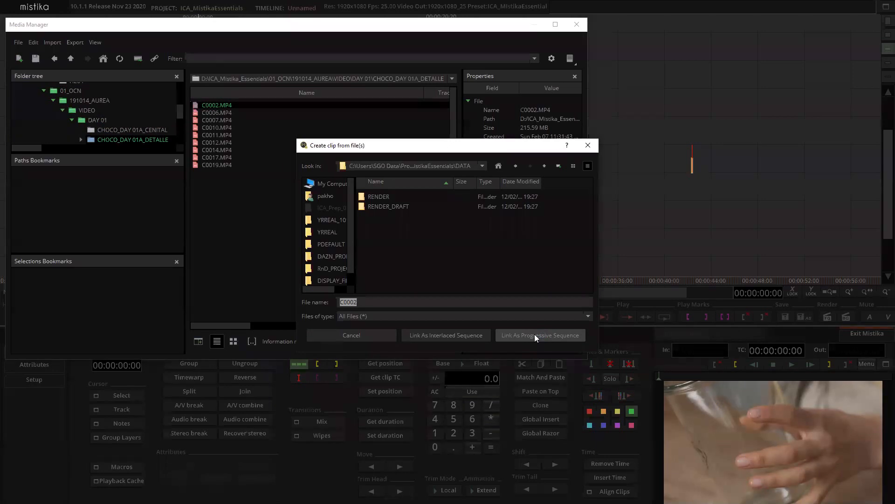
{"action": "left_click", "coordinate": [535, 334]}
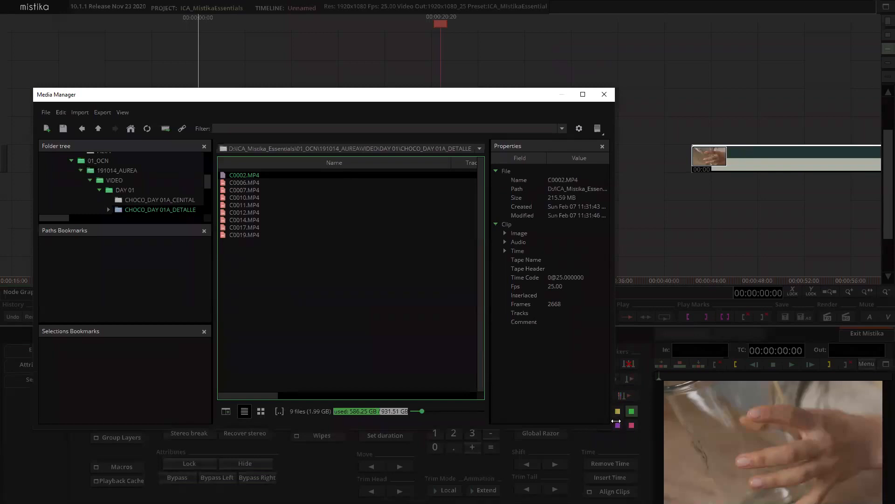
Step: Widen the Media Manager window, narrow its folder tree and split the browser into two file panes
{"action": "left_click_drag", "start_coordinate": [615, 422], "coordinate": [719, 421]}
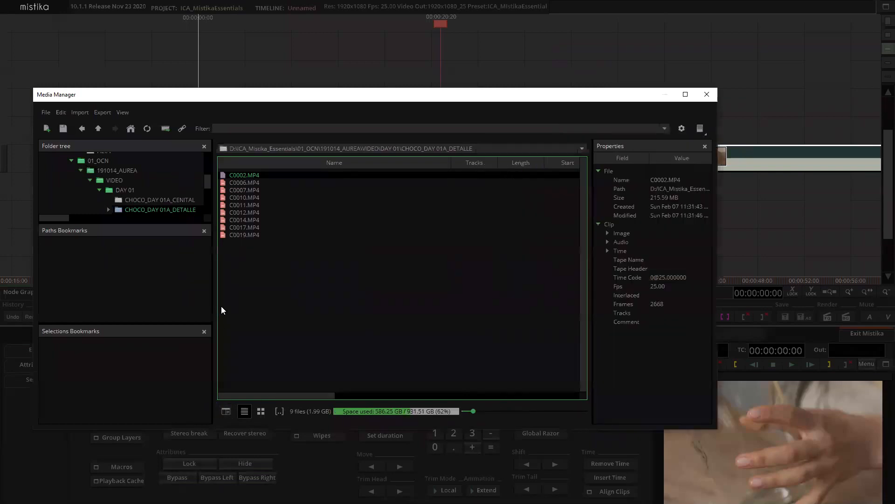
{"action": "left_click_drag", "start_coordinate": [212, 301], "coordinate": [179, 291]}
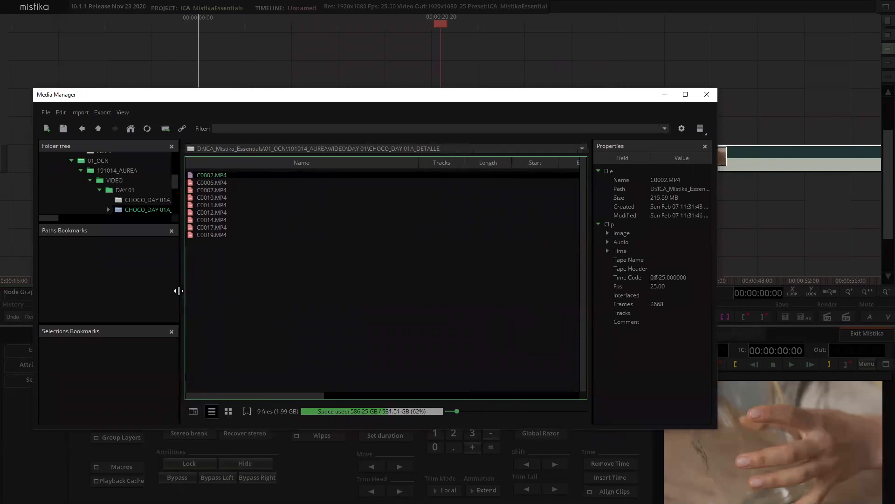
{"action": "left_click", "coordinate": [194, 411]}
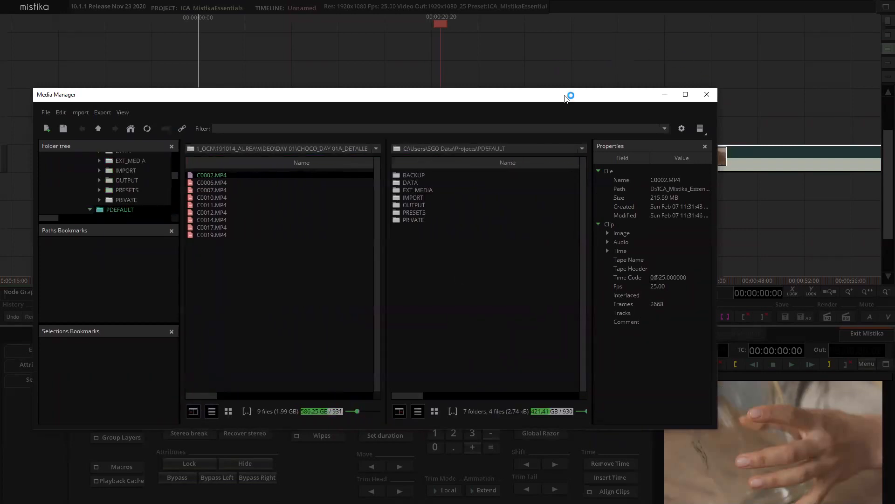
{"action": "left_click_drag", "start_coordinate": [530, 96], "coordinate": [594, 100]}
Step: Show the ICA_MistikaEssentials\DATA folder in the second file pane and compare C0002.lnk with the source C0002.MP4
{"action": "left_click", "coordinate": [516, 270]}
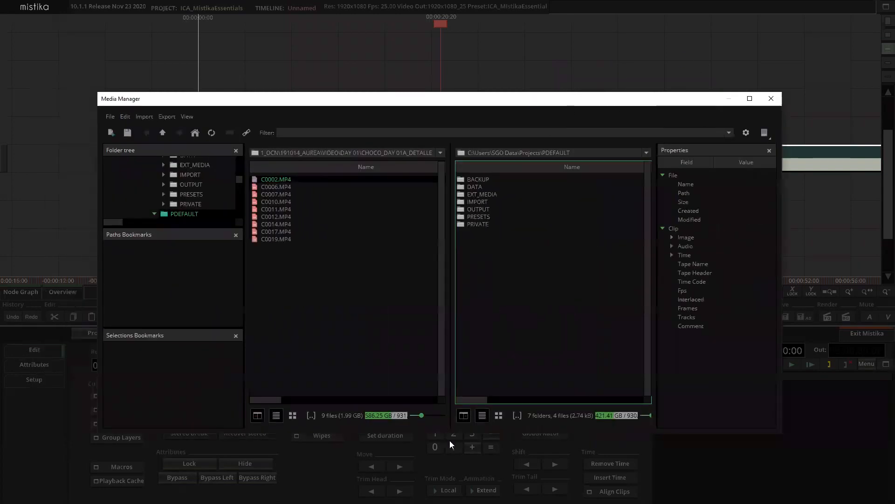
{"action": "left_click", "coordinate": [196, 134]}
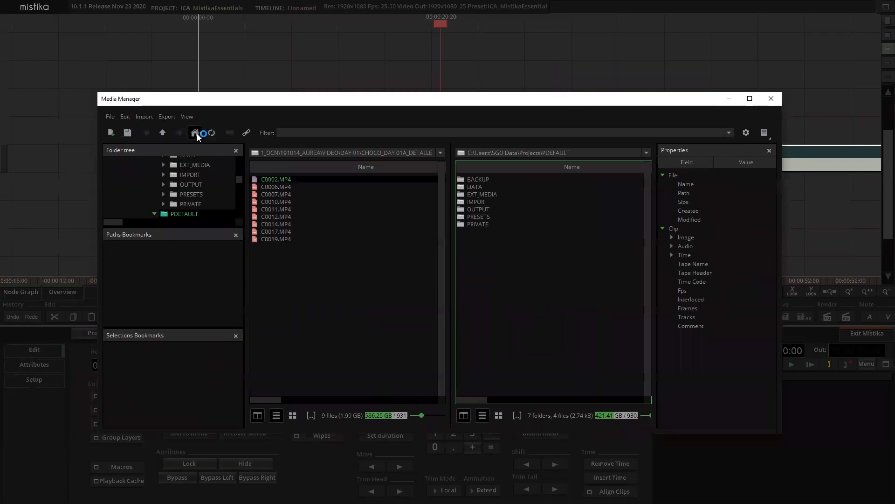
{"action": "left_click", "coordinate": [621, 154]}
{"action": "left_click", "coordinate": [487, 197]}
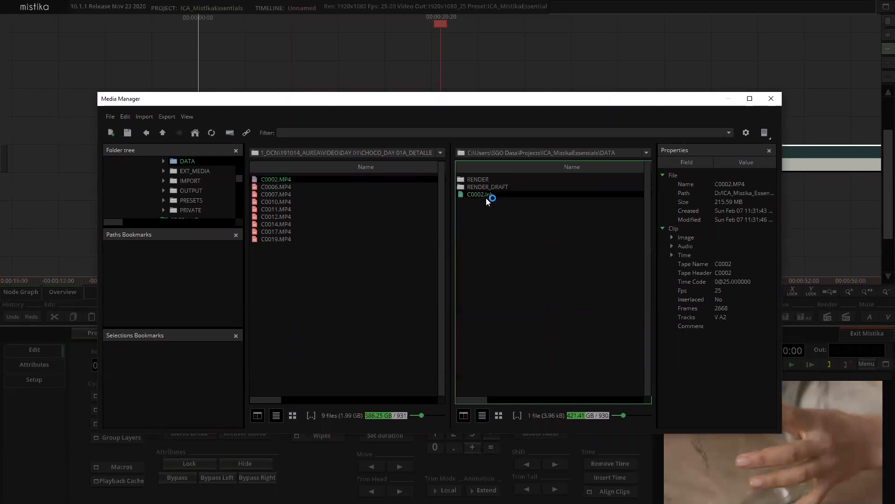
{"action": "left_click", "coordinate": [268, 177]}
Step: Take the source pane up to the ICA_Mistika_Essentials folder and open 02_SOUND\Final_Mix
{"action": "left_click", "coordinate": [286, 347]}
{"action": "left_click", "coordinate": [163, 135]}
{"action": "left_click", "coordinate": [162, 136]}
{"action": "left_click", "coordinate": [163, 136]}
{"action": "left_click", "coordinate": [162, 136]}
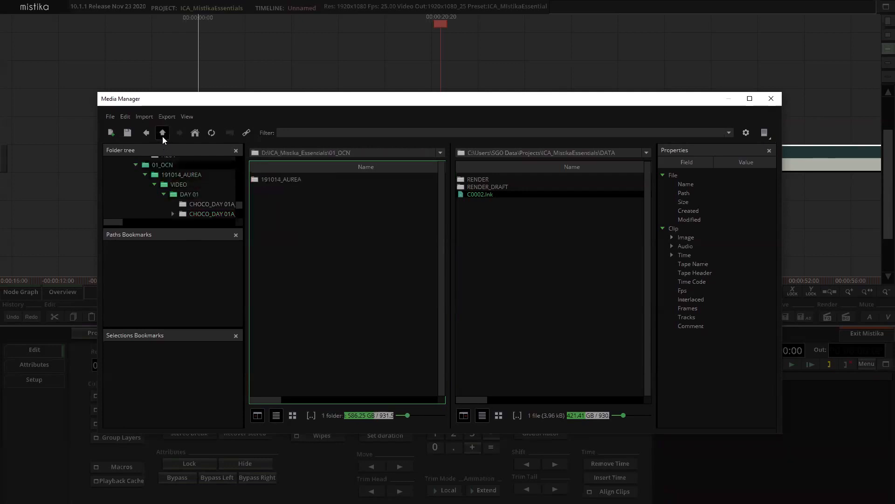
{"action": "left_click", "coordinate": [162, 136]}
{"action": "double_click", "coordinate": [278, 194]}
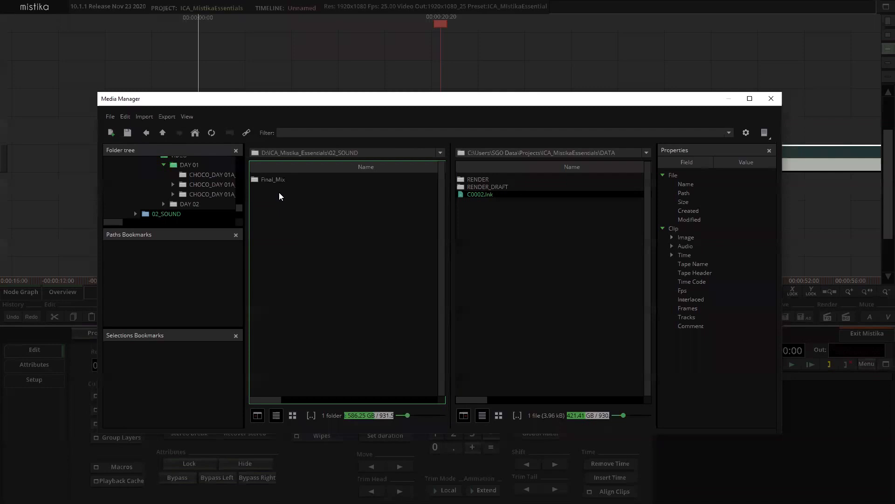
{"action": "double_click", "coordinate": [274, 180]}
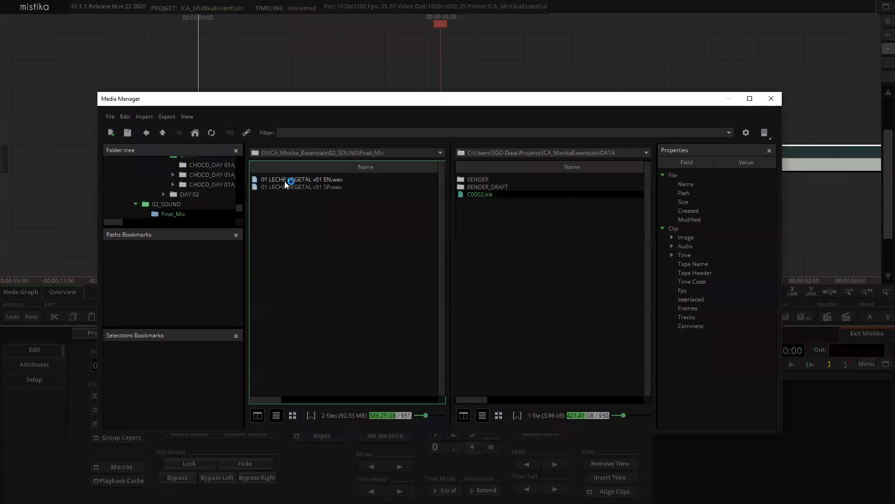
Step: Place 01 LECHE VEGETAL v01 EN.wav on the timeline above the video clip's track, linking the audio into DATA
{"action": "left_click", "coordinate": [285, 180]}
{"action": "left_click_drag", "start_coordinate": [284, 179], "coordinate": [813, 95]}
{"action": "left_click", "coordinate": [522, 335]}
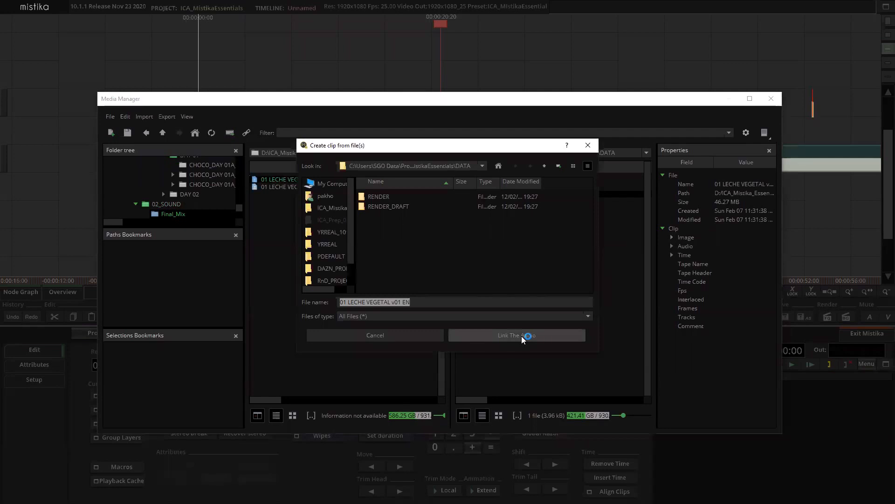
{"action": "left_click", "coordinate": [522, 336]}
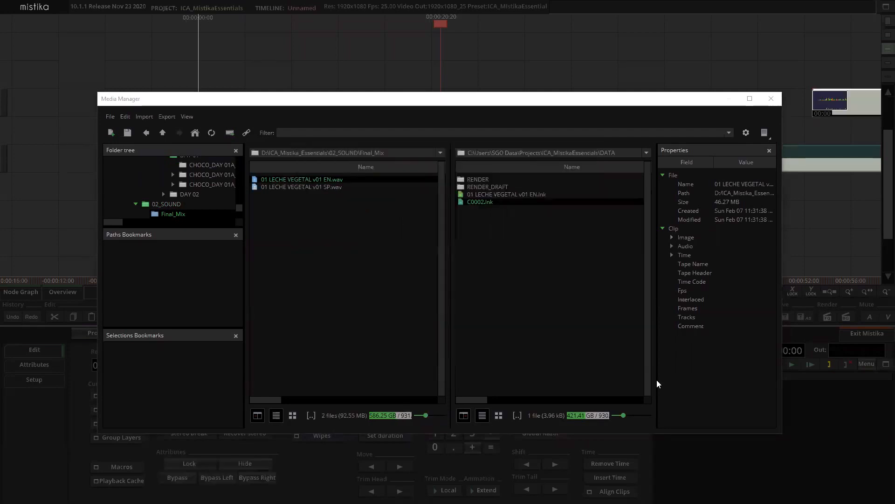
Step: Inspect the properties of the 01 LECHE VEGETAL v01 EN.lnk and C0002.lnk files in the DATA folder
{"action": "left_click", "coordinate": [495, 195]}
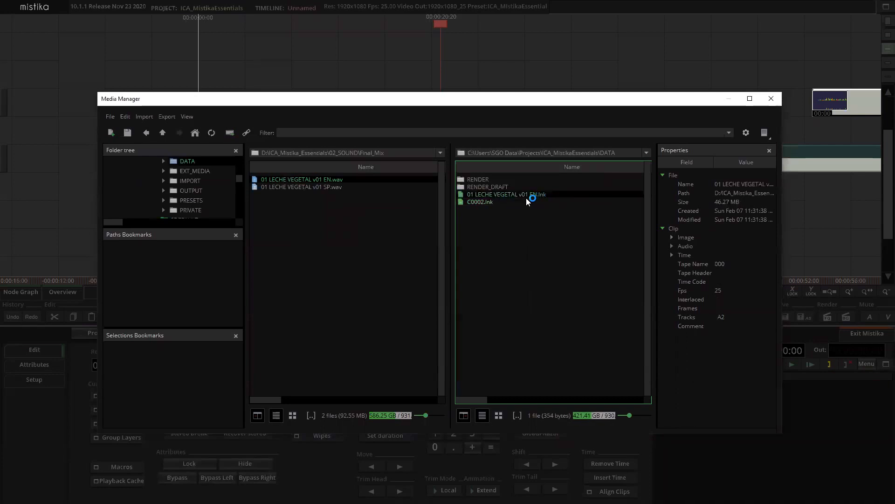
{"action": "left_click", "coordinate": [485, 204]}
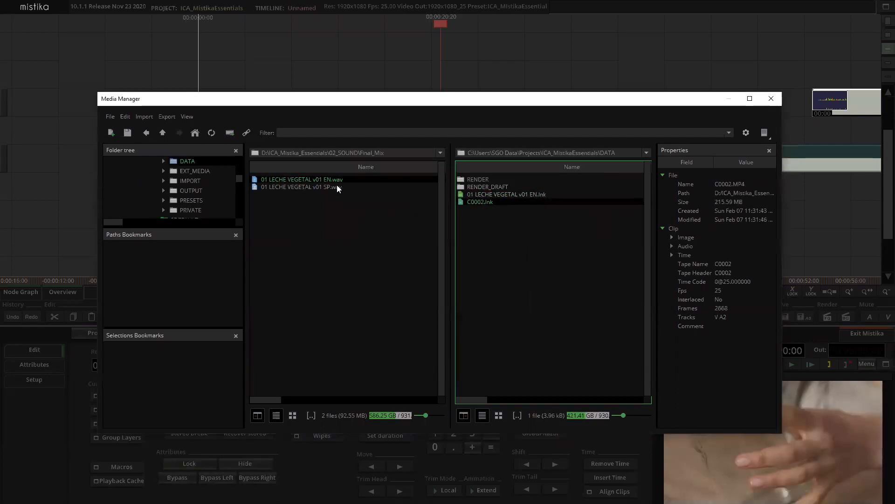
{"action": "left_click", "coordinate": [514, 195]}
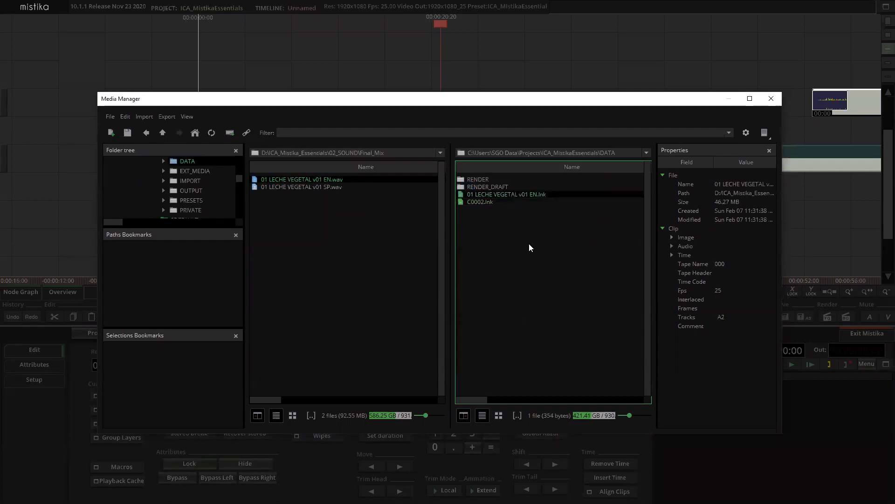
Step: Create a folder named SOUND inside the project's DATA folder
{"action": "left_click", "coordinate": [497, 214]}
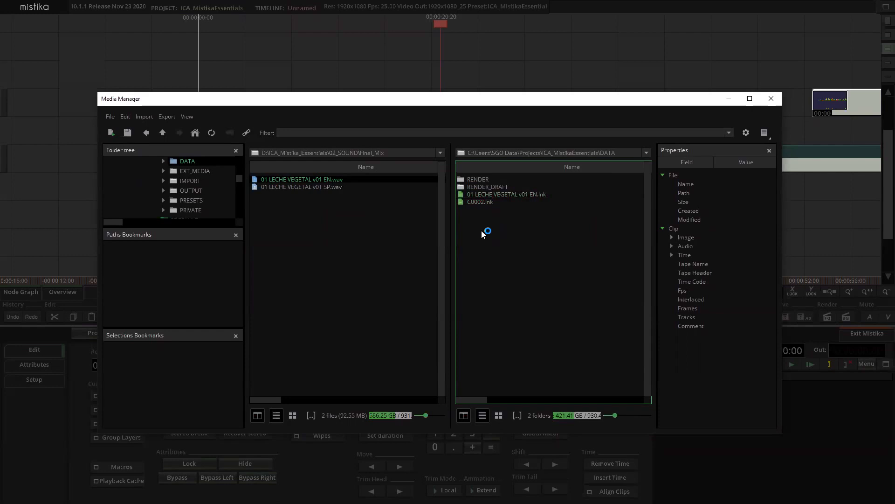
{"action": "right_click", "coordinate": [480, 228]}
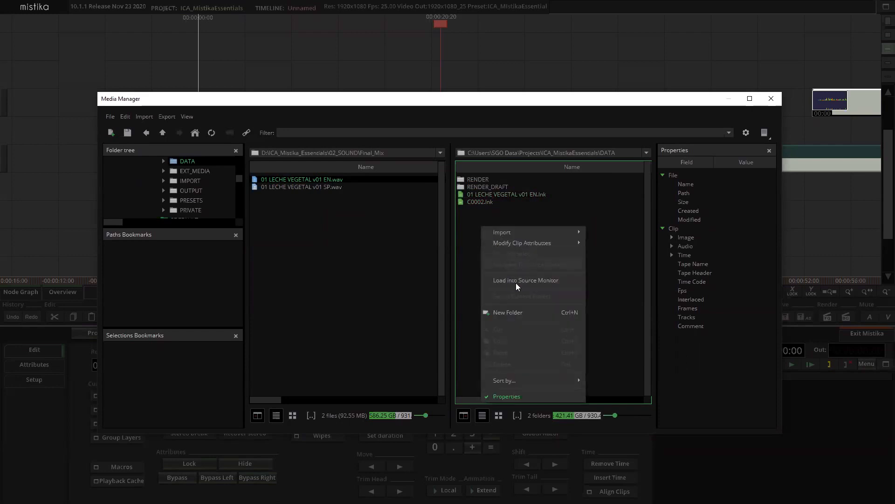
{"action": "left_click", "coordinate": [508, 312]}
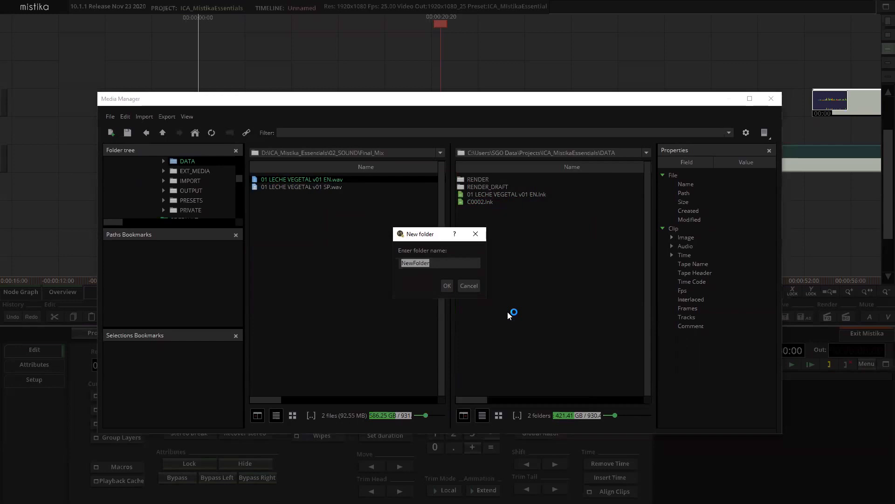
{"action": "type", "text": "SOUND"}
{"action": "left_click", "coordinate": [446, 285]}
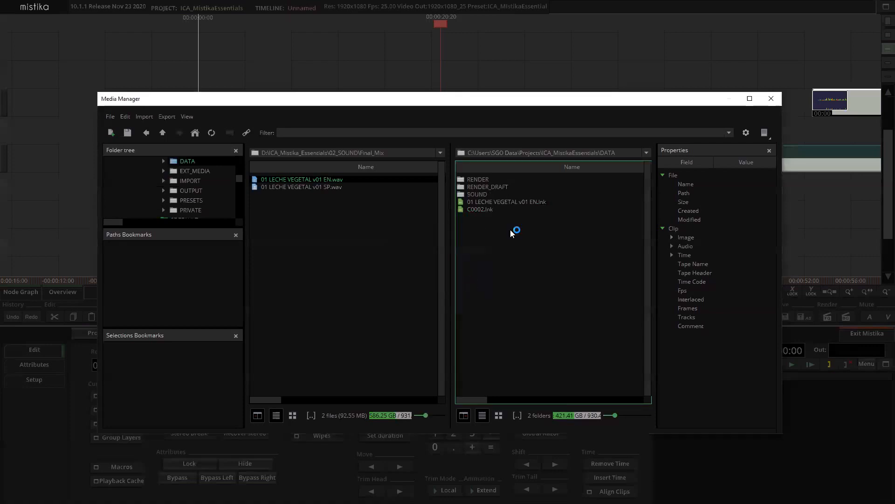
Step: Cut 01 LECHE VEGETAL v01 EN.lnk from DATA, paste it into the SOUND folder and return to DATA
{"action": "right_click", "coordinate": [484, 202]}
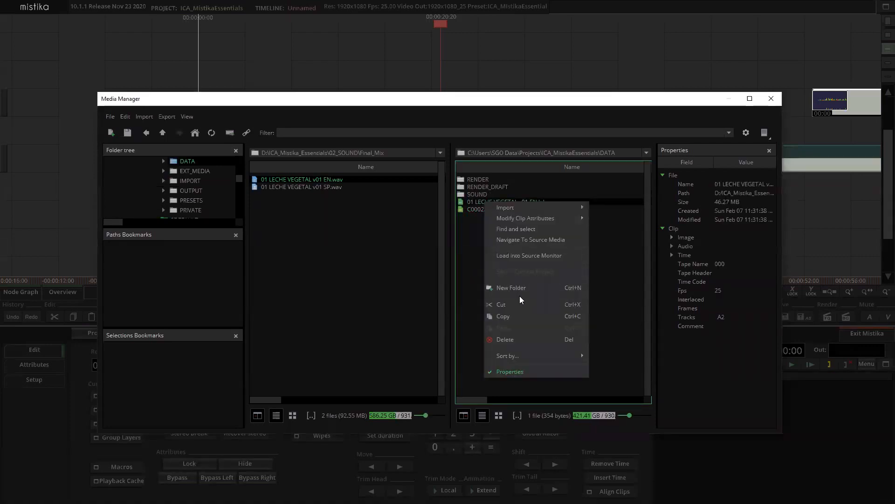
{"action": "left_click", "coordinate": [512, 305]}
{"action": "double_click", "coordinate": [479, 192]}
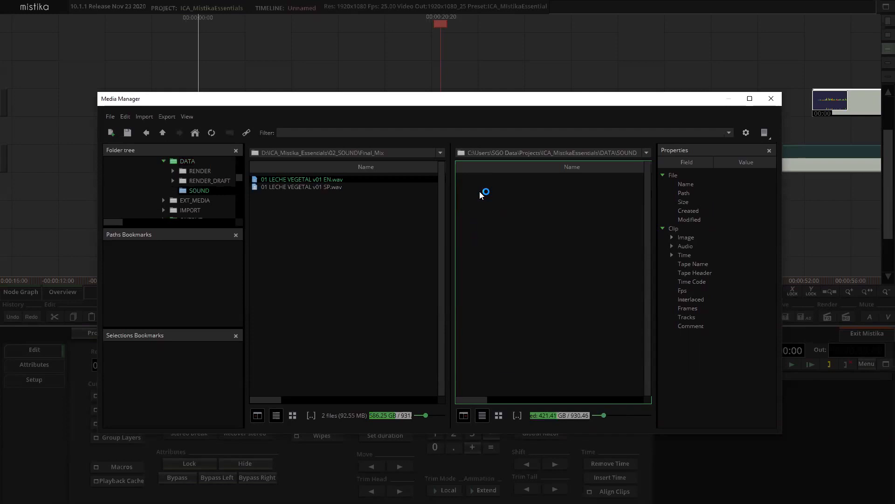
{"action": "right_click", "coordinate": [481, 193]}
{"action": "left_click", "coordinate": [518, 318]}
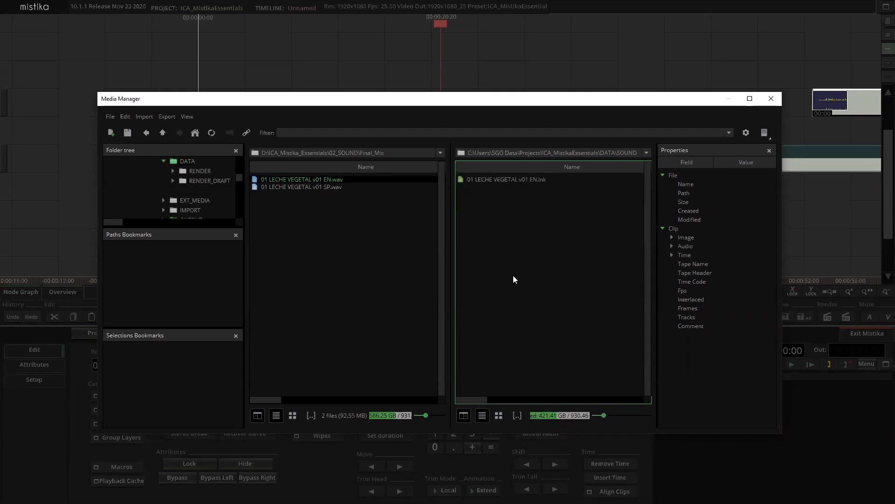
{"action": "left_click", "coordinate": [164, 132]}
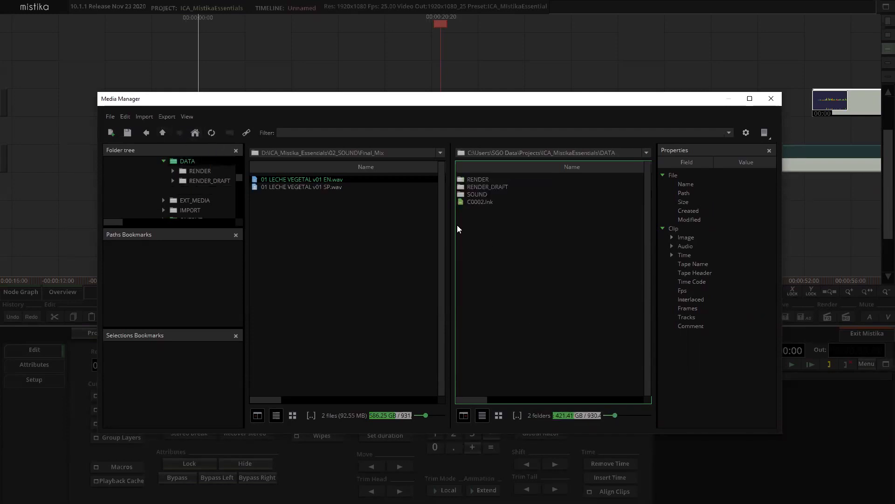
Step: Return the source pane from Final_Mix to the ICA_Mistika_Essentials folder and reposition the Media Manager window
{"action": "left_click", "coordinate": [468, 195]}
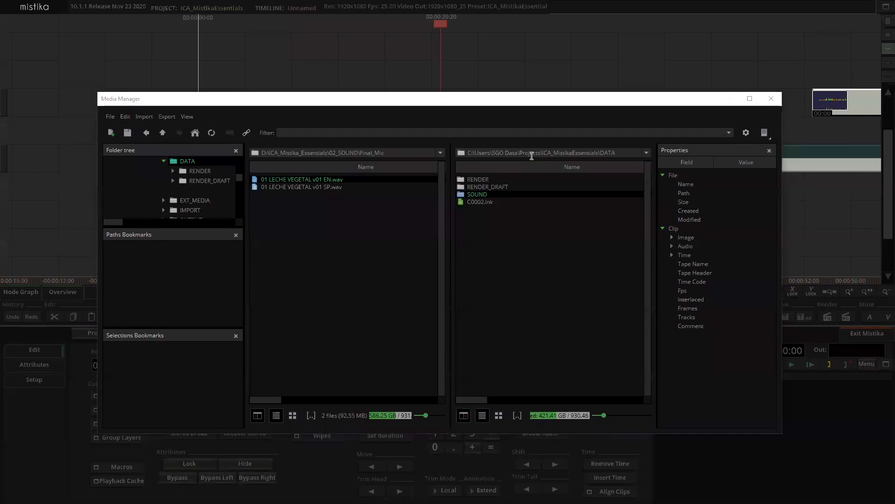
{"action": "left_click", "coordinate": [496, 290]}
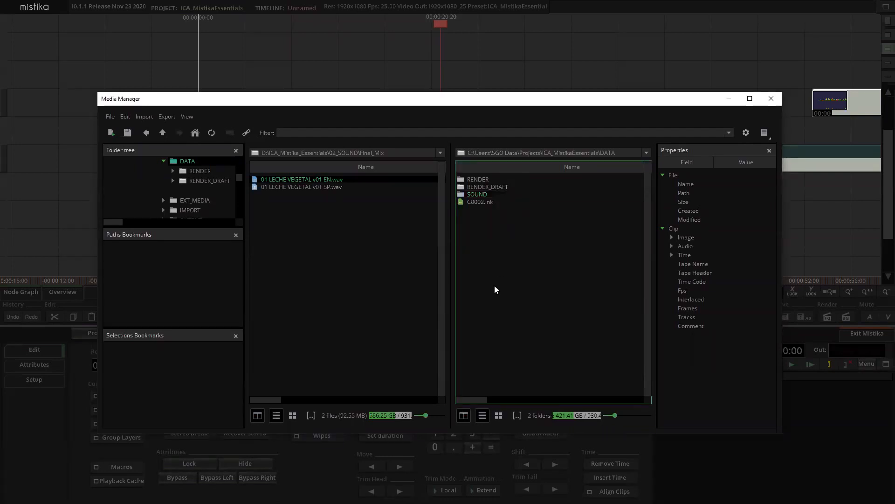
{"action": "left_click", "coordinate": [349, 301]}
{"action": "left_click", "coordinate": [163, 132]}
{"action": "left_click", "coordinate": [163, 133]}
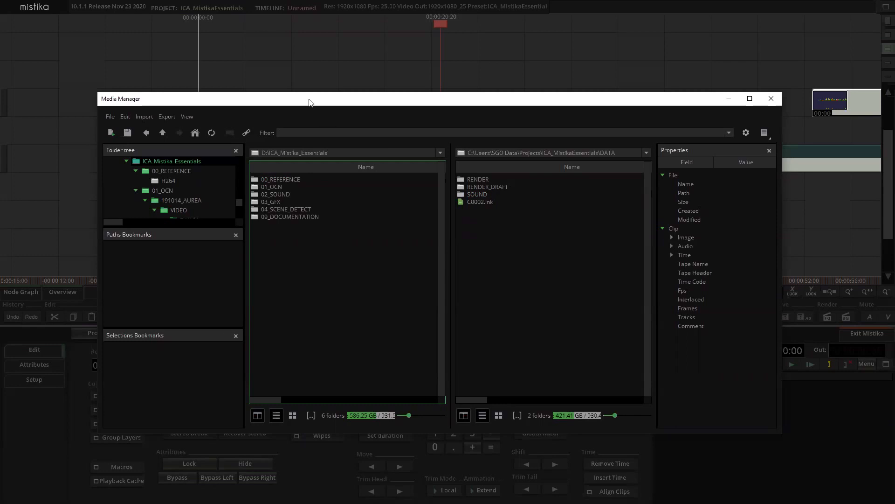
{"action": "left_click_drag", "start_coordinate": [309, 102], "coordinate": [381, 89]}
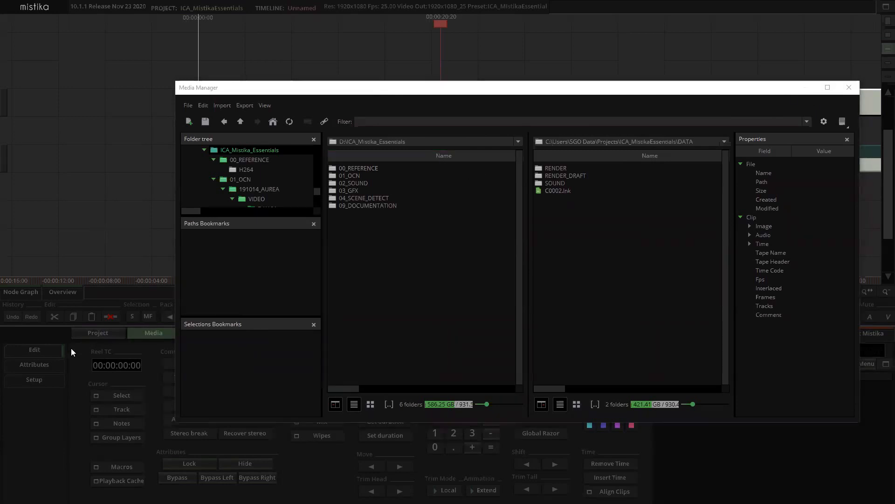
Step: Close and reopen the Media Manager, and move C0002.lnk from DATA into the SOUND folder
{"action": "left_click", "coordinate": [848, 88]}
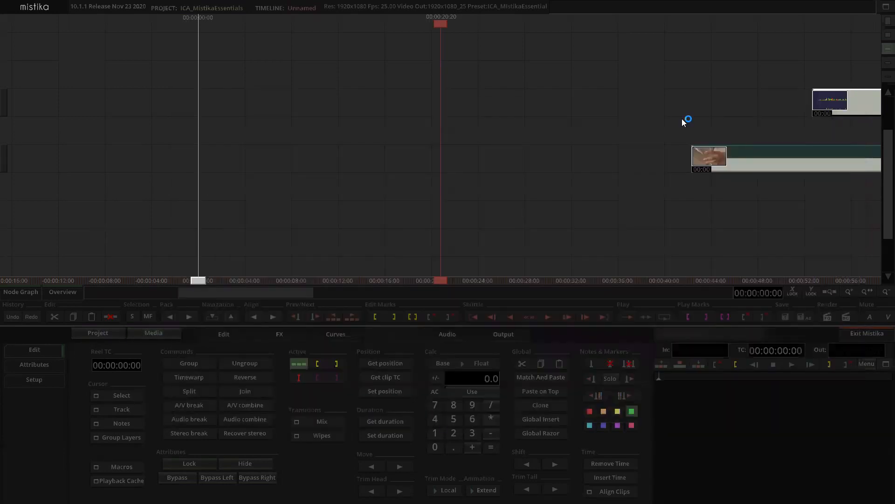
{"action": "left_click", "coordinate": [147, 333]}
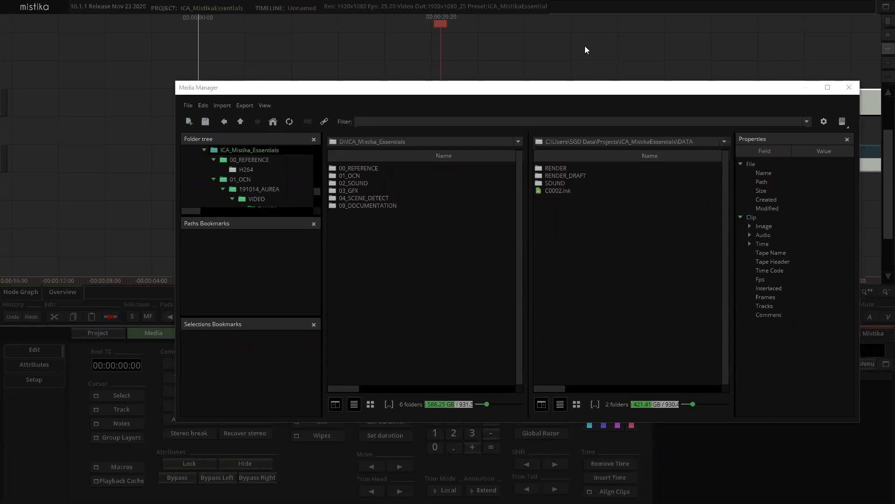
{"action": "left_click", "coordinate": [557, 191]}
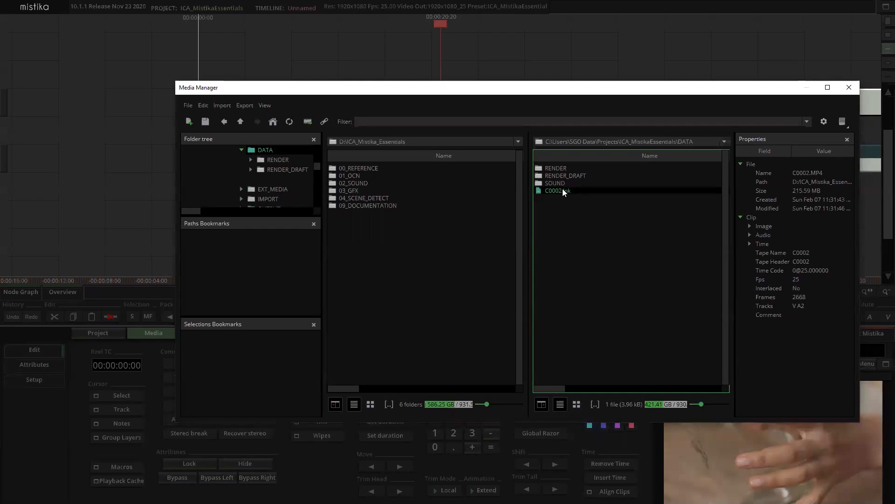
{"action": "left_click_drag", "start_coordinate": [561, 189], "coordinate": [568, 181]}
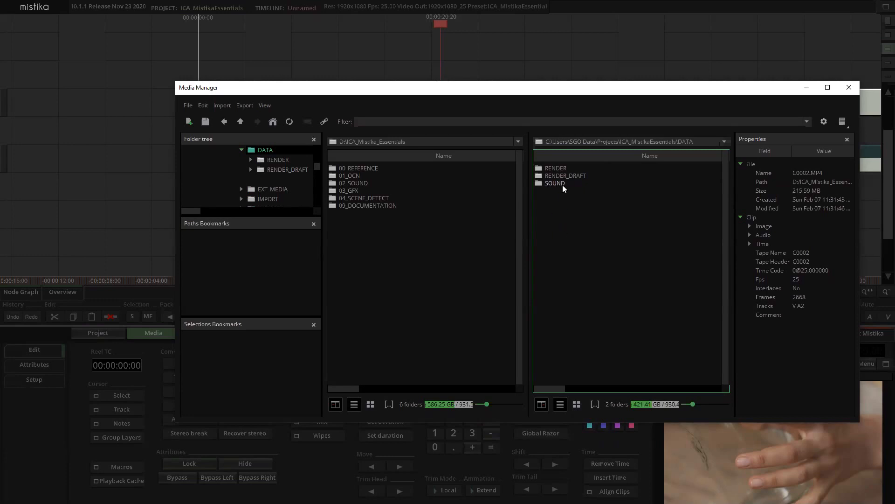
Step: Check the contents of the SOUND folder in DATA, then delete the folder together with its links to media
{"action": "double_click", "coordinate": [558, 183]}
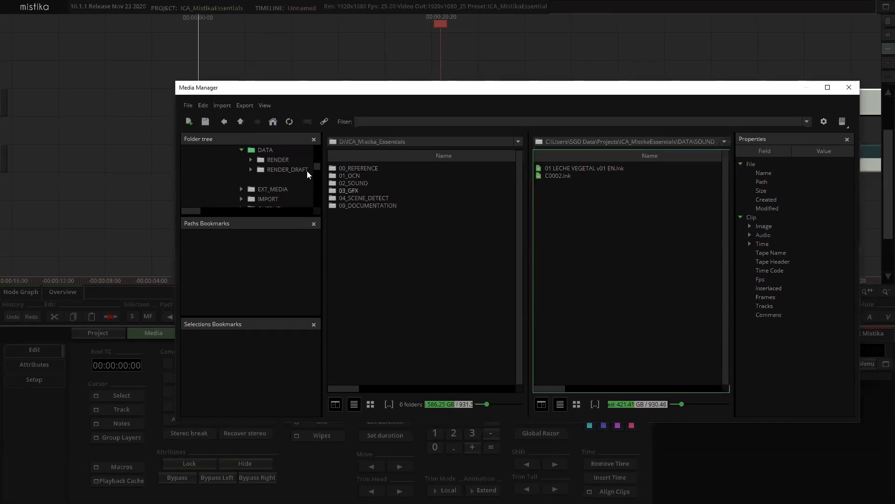
{"action": "left_click", "coordinate": [240, 122]}
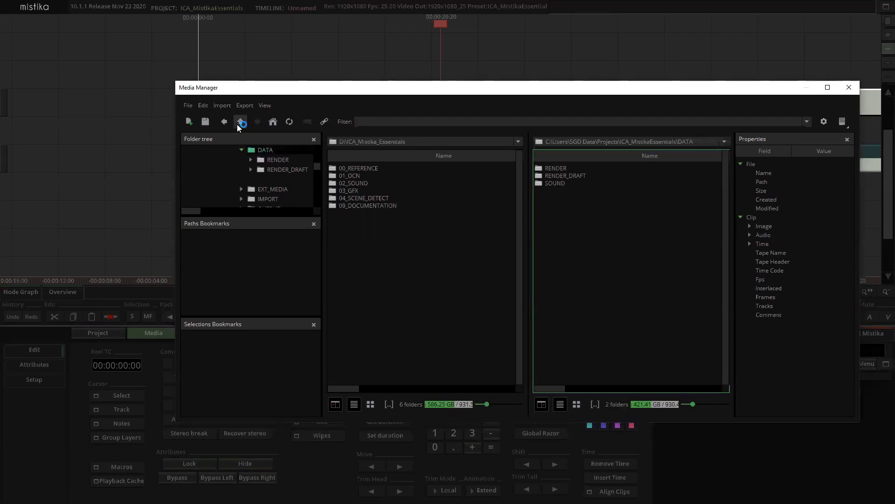
{"action": "left_click", "coordinate": [558, 183]}
{"action": "right_click", "coordinate": [557, 183]}
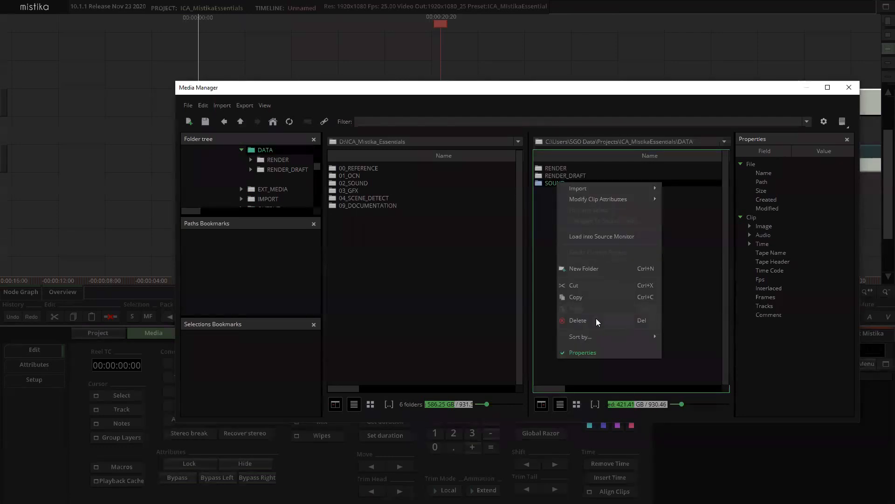
{"action": "left_click", "coordinate": [579, 321]}
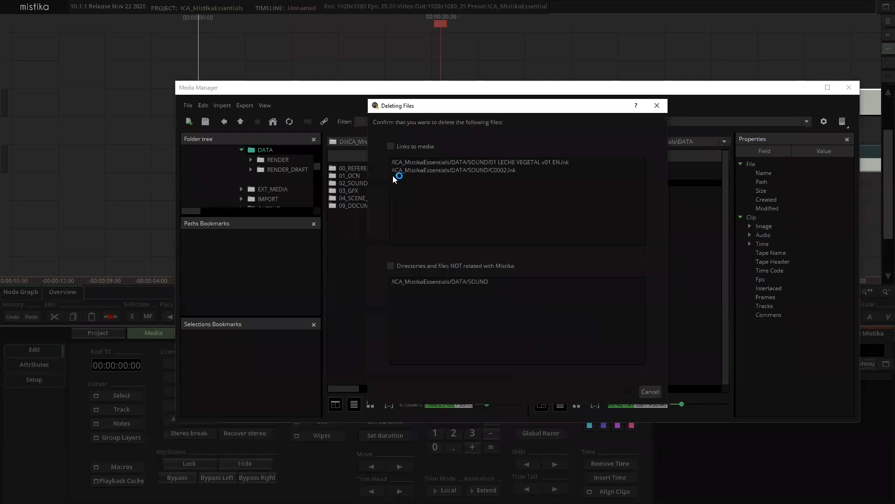
{"action": "left_click", "coordinate": [391, 147]}
{"action": "left_click", "coordinate": [628, 391]}
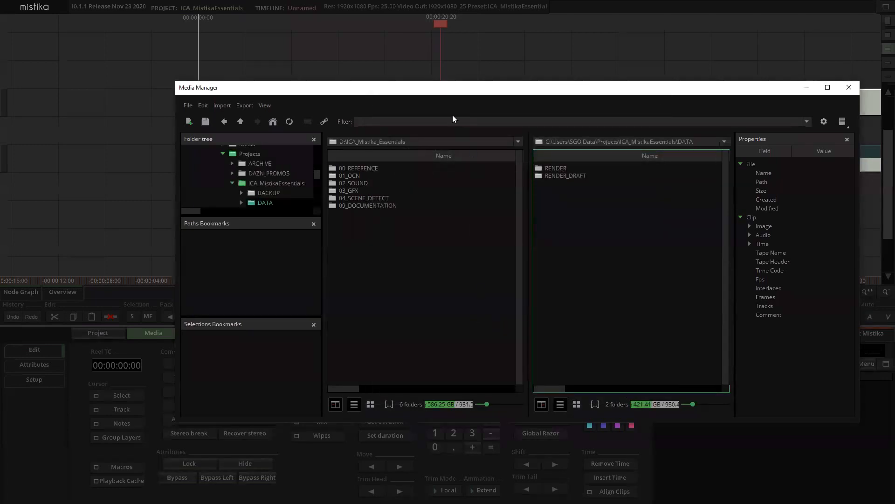
Step: Select the linked clips on the timeline and delete them, repositioning the Media Manager window around the work
{"action": "left_click_drag", "start_coordinate": [418, 87], "coordinate": [300, 126]}
{"action": "scroll", "coordinate": [617, 43], "scroll_direction": "down", "scroll_amount": 5}
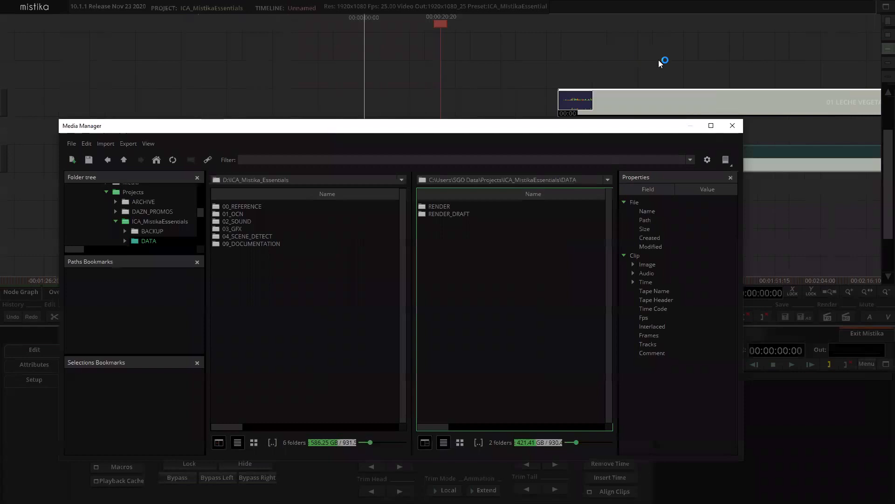
{"action": "left_click_drag", "start_coordinate": [738, 63], "coordinate": [818, 240]}
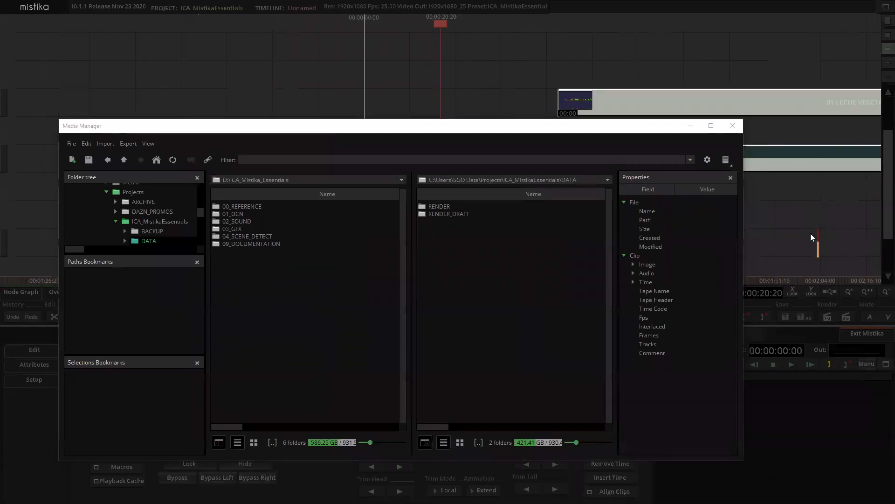
{"action": "key", "text": "Delete"}
{"action": "left_click_drag", "start_coordinate": [239, 126], "coordinate": [278, 115]}
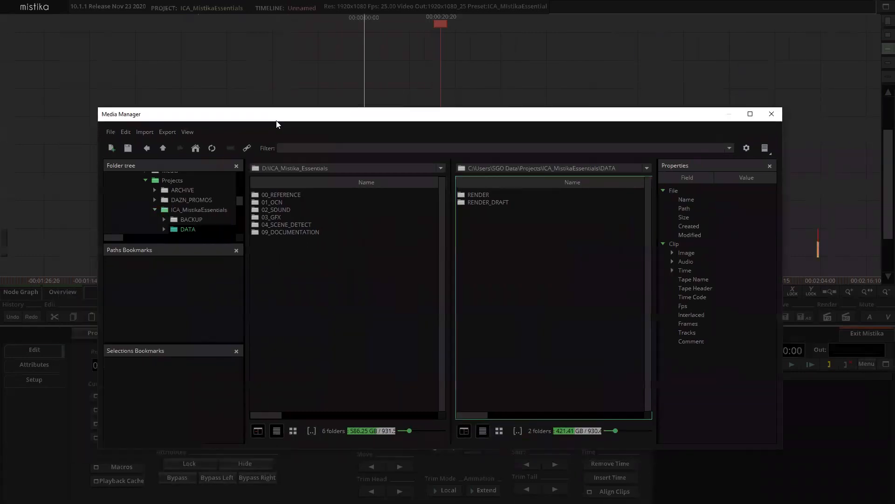
Step: Import all media from the ICA_Mistika_Essentials folder on drive D into DATA/ICA_Mistika_Essentials, with Replicate folder tree enabled
{"action": "left_click", "coordinate": [296, 273]}
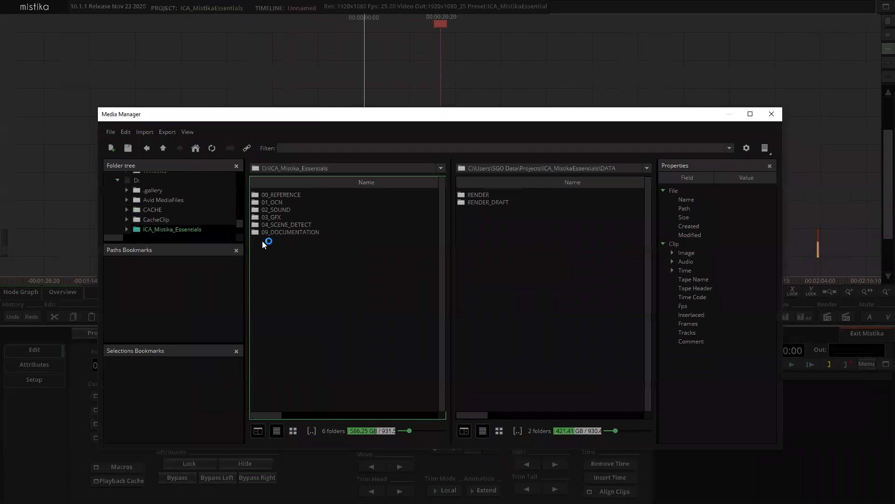
{"action": "left_click", "coordinate": [166, 151]}
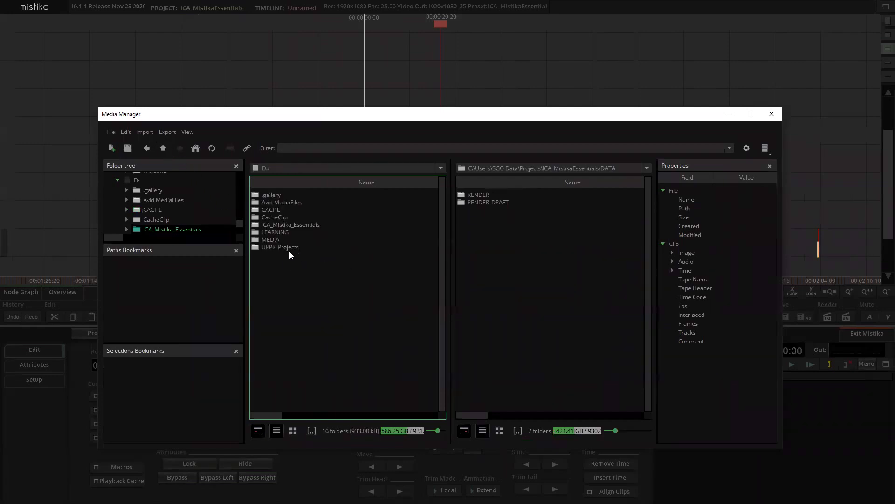
{"action": "double_click", "coordinate": [269, 224]}
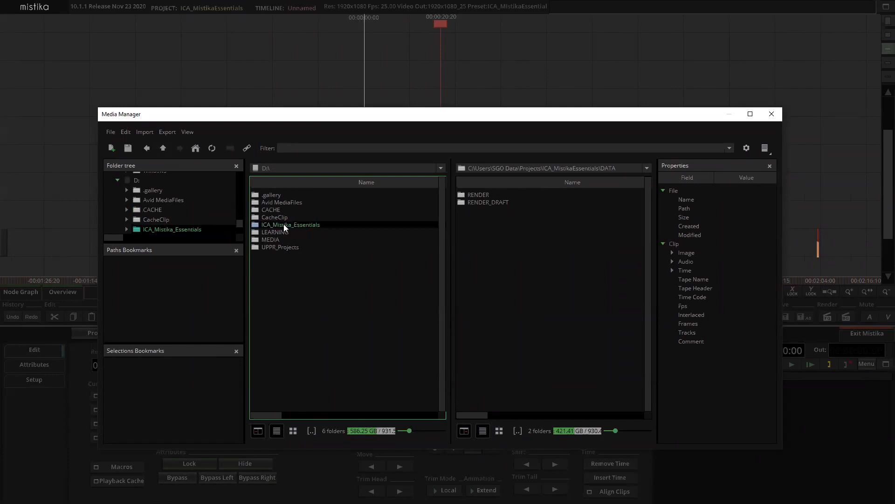
{"action": "right_click", "coordinate": [284, 224]}
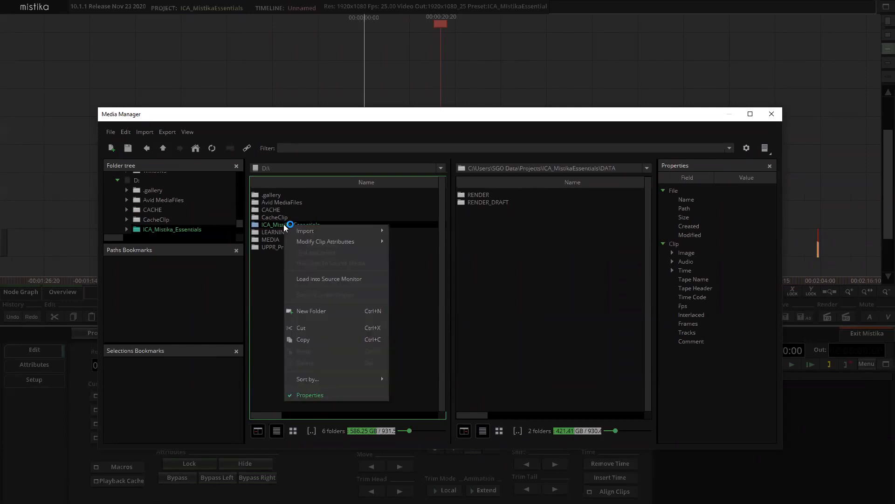
{"action": "mouse_move", "coordinate": [322, 232]}
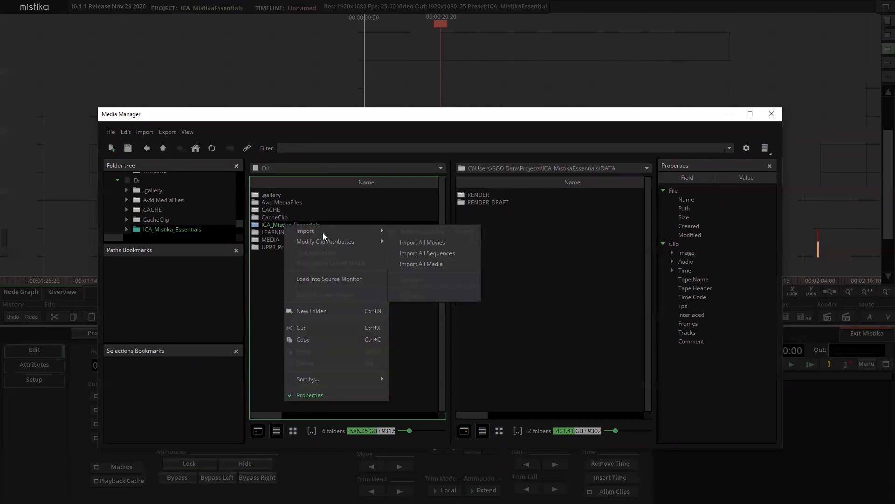
{"action": "left_click", "coordinate": [436, 265]}
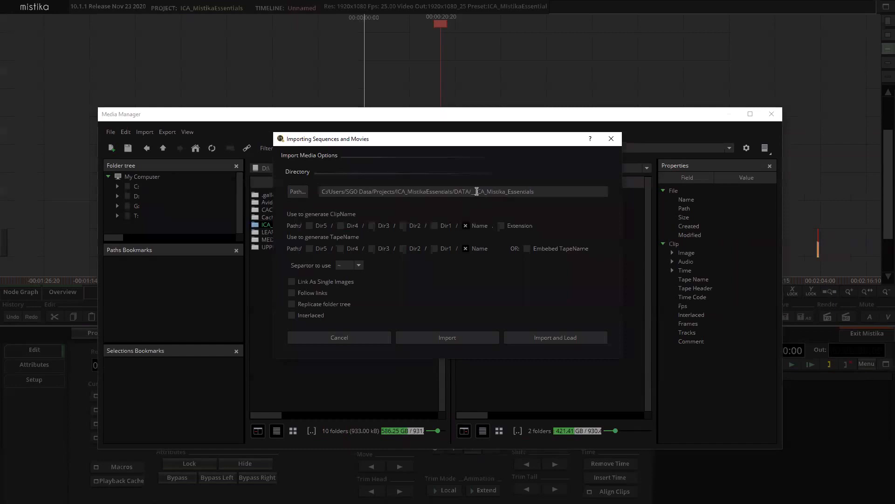
{"action": "left_click", "coordinate": [477, 192]}
{"action": "key", "text": "BackSpace"}
{"action": "left_click", "coordinate": [292, 282]}
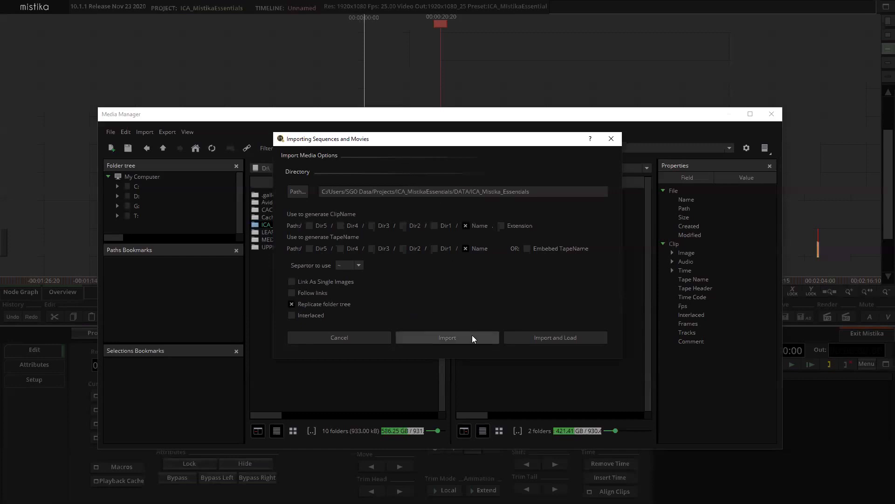
{"action": "left_click", "coordinate": [545, 341]}
{"action": "left_click", "coordinate": [474, 337]}
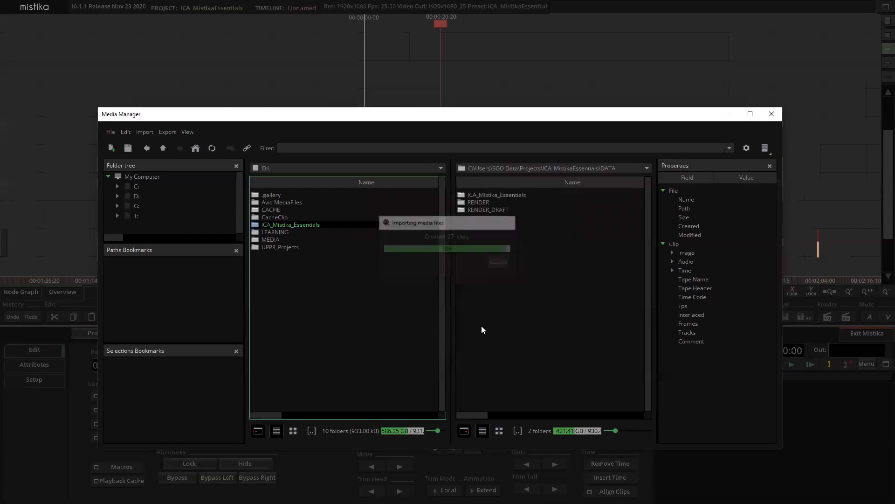
Step: Examine the subfolders of the imported ICA_Mistika_Essentials folder and preview the graphic in 03_GFX\BUG
{"action": "double_click", "coordinate": [496, 195]}
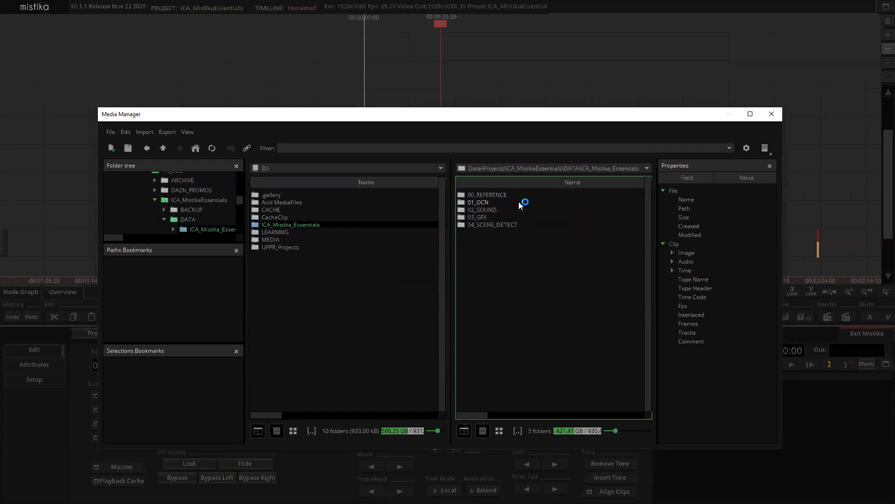
{"action": "left_click", "coordinate": [485, 201]}
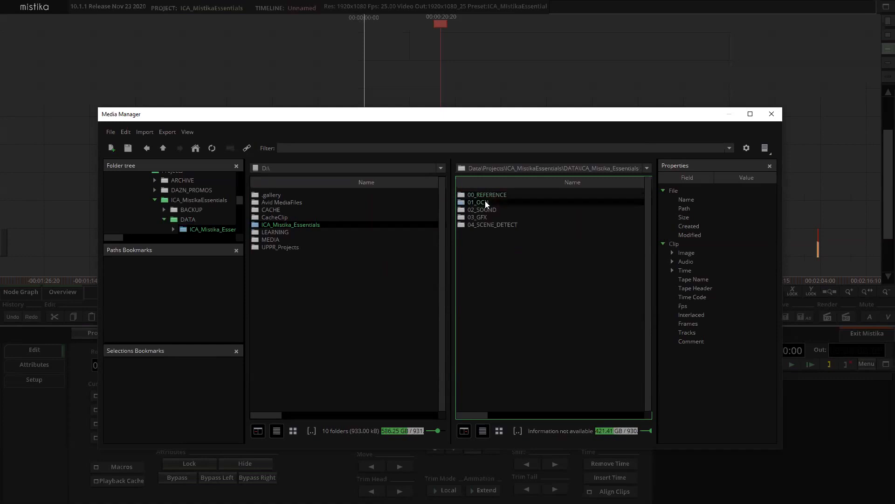
{"action": "left_click", "coordinate": [490, 209]}
{"action": "left_click", "coordinate": [485, 217]}
{"action": "left_click", "coordinate": [488, 224]}
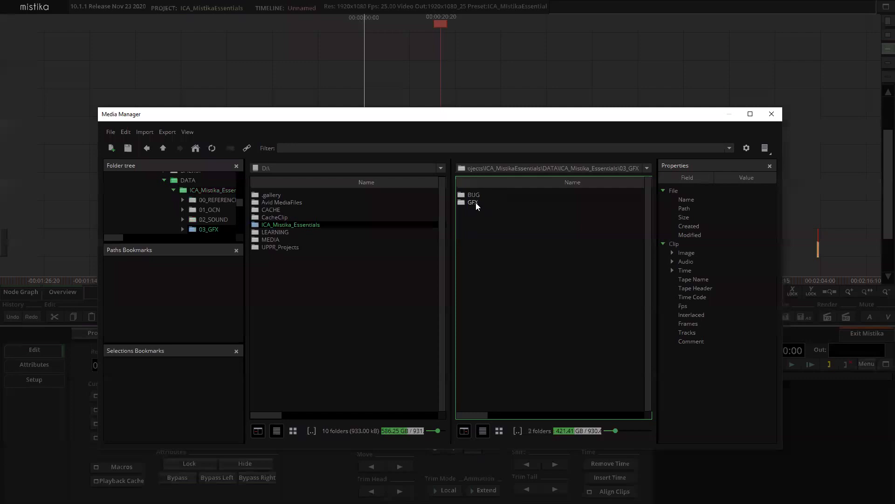
{"action": "left_click", "coordinate": [474, 202]}
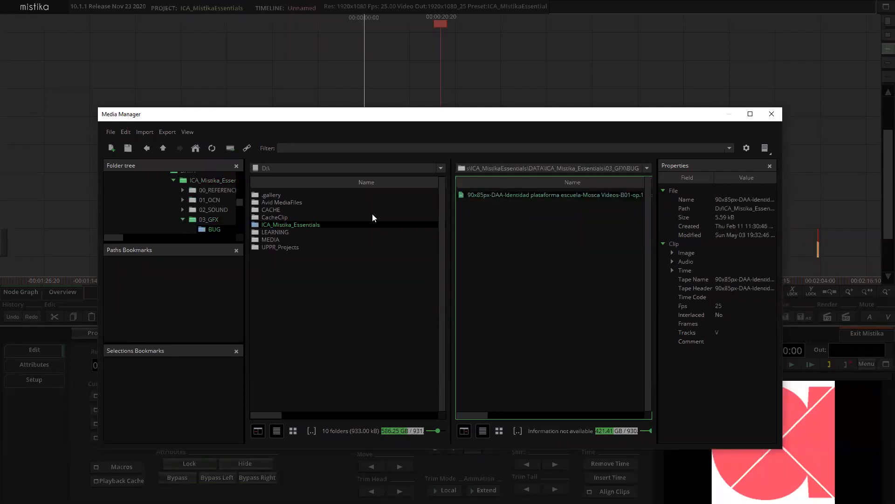
{"action": "left_click", "coordinate": [162, 148]}
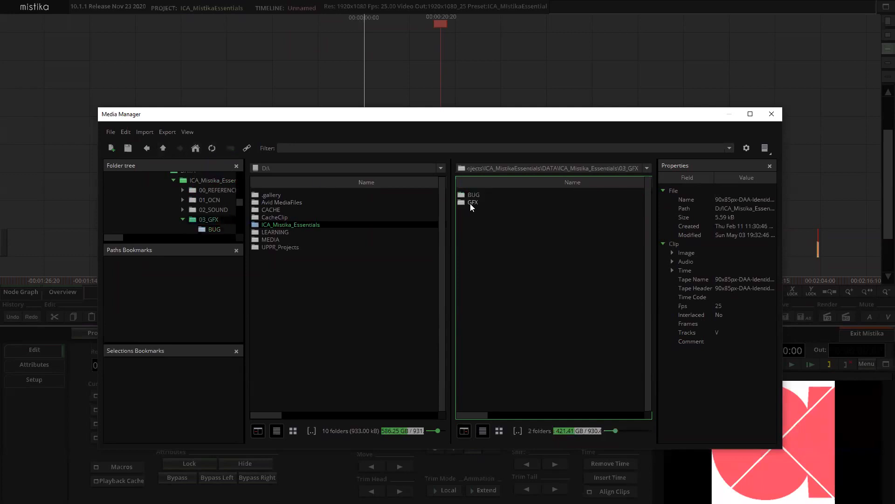
Step: Preview the icon and title link files in the GFX subfolder of 03_GFX, and return to 03_GFX
{"action": "left_click", "coordinate": [470, 203]}
{"action": "left_click", "coordinate": [487, 202]}
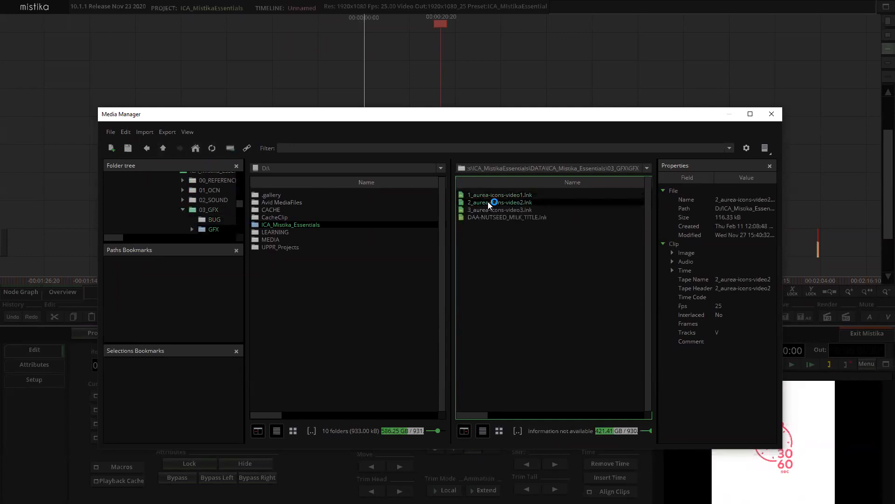
{"action": "left_click", "coordinate": [493, 209]}
{"action": "left_click", "coordinate": [494, 216]}
{"action": "left_click", "coordinate": [492, 195]}
{"action": "left_click", "coordinate": [164, 148]}
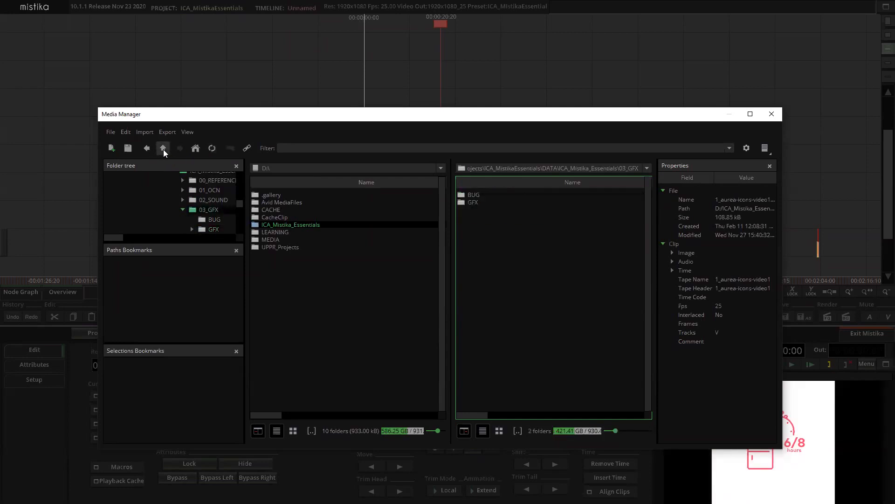
Step: Preview AUREA_001.lnk in the imported 04_SCENE_DETECT folder and reposition the Media Manager window
{"action": "left_click", "coordinate": [163, 148]}
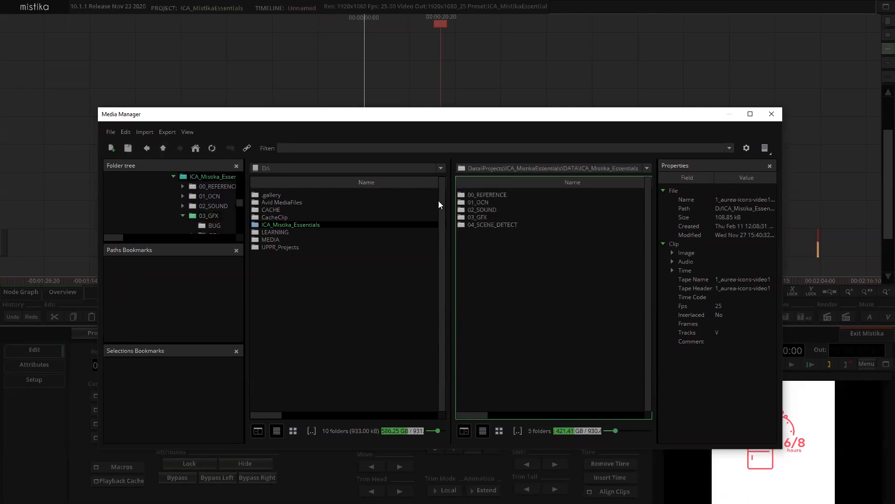
{"action": "double_click", "coordinate": [491, 225]}
{"action": "left_click", "coordinate": [477, 196]}
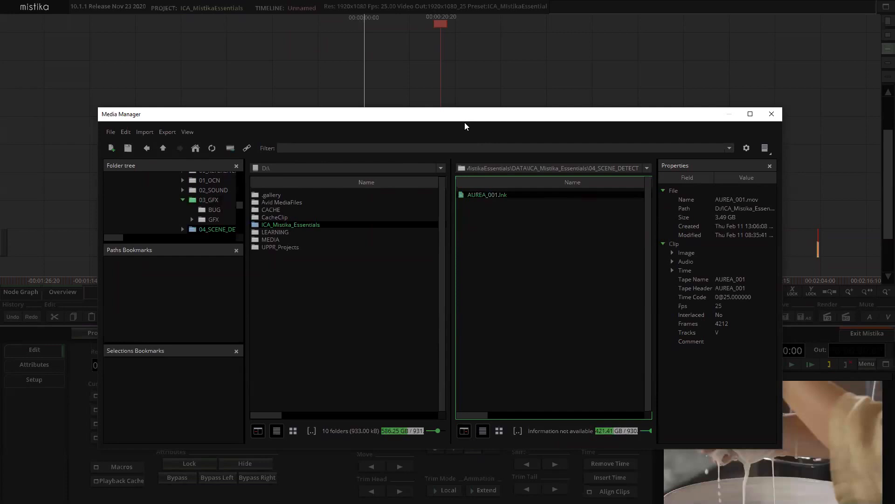
{"action": "left_click_drag", "start_coordinate": [465, 123], "coordinate": [430, 138]}
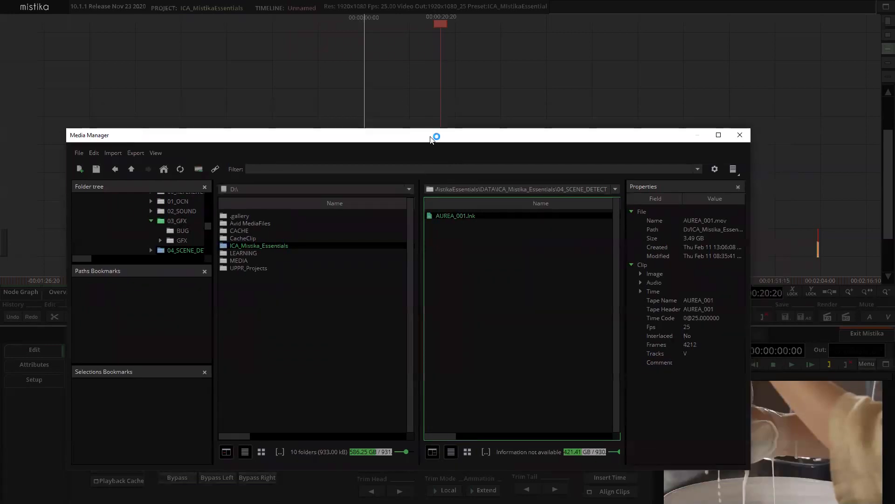
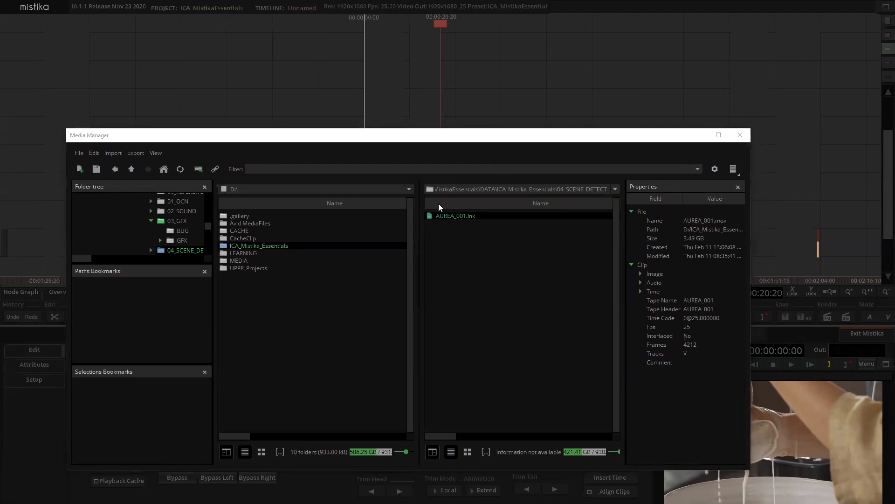
Step: Add the ICA_Mistika_Essentials folder on drive D to the path bookmarks
{"action": "left_click", "coordinate": [267, 318]}
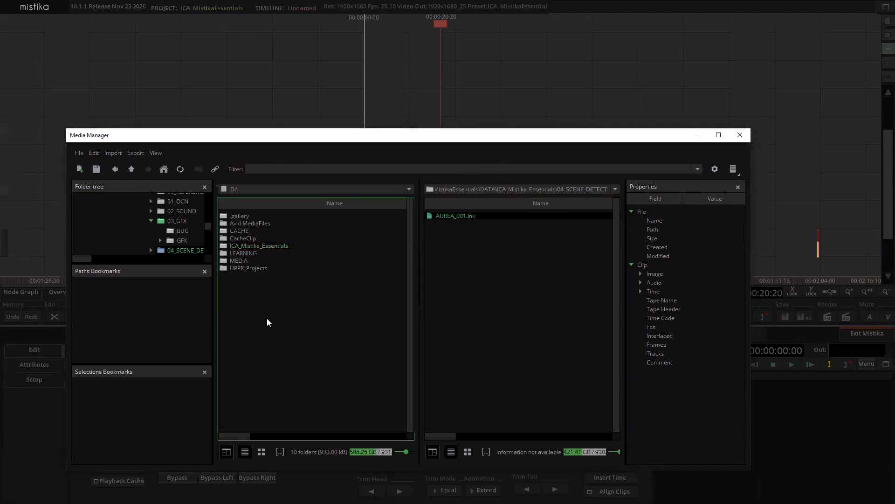
{"action": "left_click", "coordinate": [249, 244]}
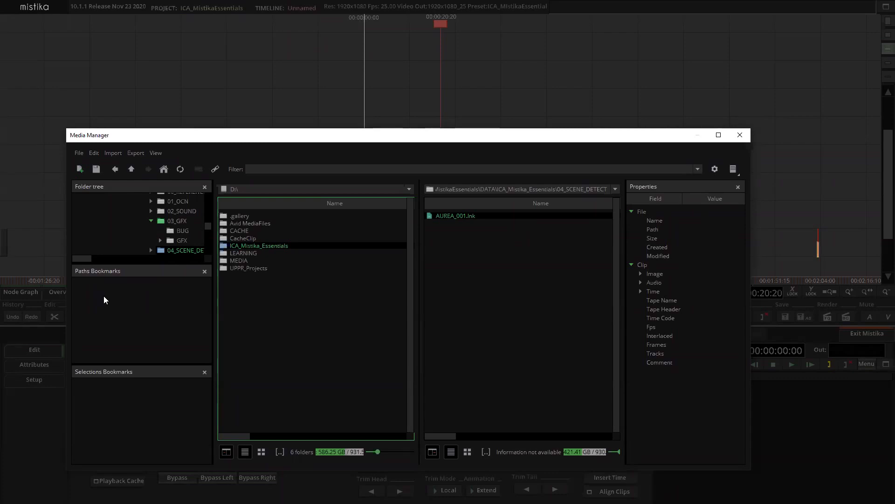
{"action": "left_click_drag", "start_coordinate": [259, 246], "coordinate": [100, 296]}
Step: Browse the source pane to C:\Users\SGO Data and use the path bookmark to jump back to ICA_Mistika_Essentials
{"action": "left_click_drag", "start_coordinate": [205, 231], "coordinate": [208, 211]}
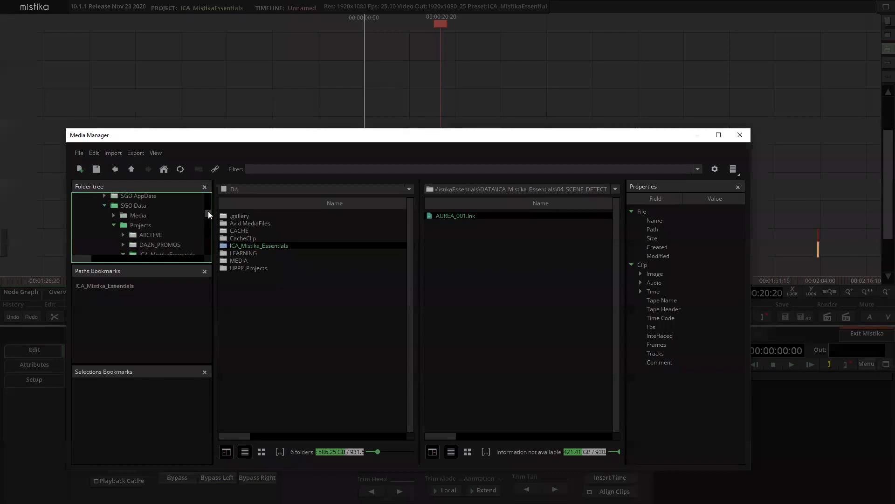
{"action": "left_click", "coordinate": [223, 277]}
{"action": "left_click", "coordinate": [138, 225]}
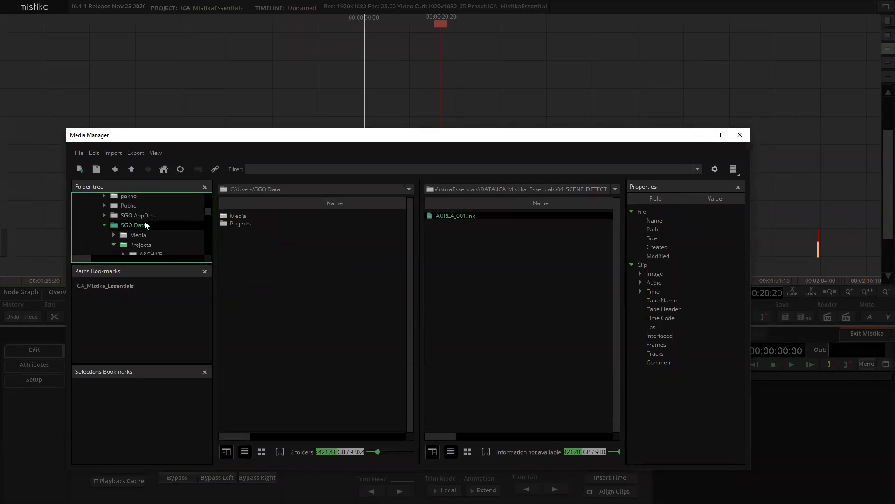
{"action": "left_click", "coordinate": [307, 269]}
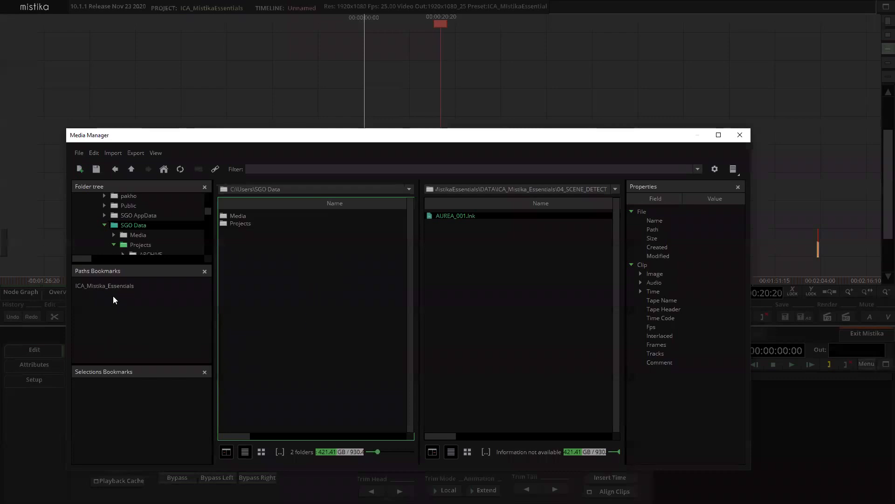
{"action": "left_click", "coordinate": [101, 287]}
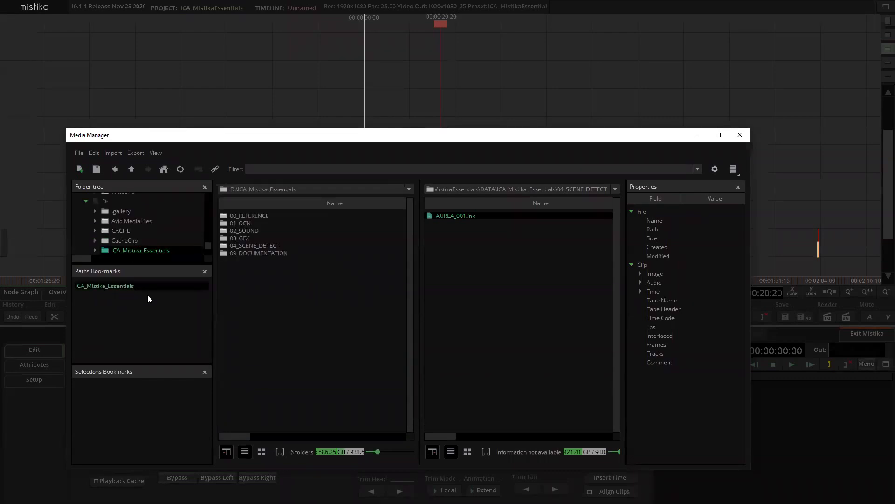
Step: Add the MEDIA folder on drive D to the path bookmarks
{"action": "left_click", "coordinate": [312, 336]}
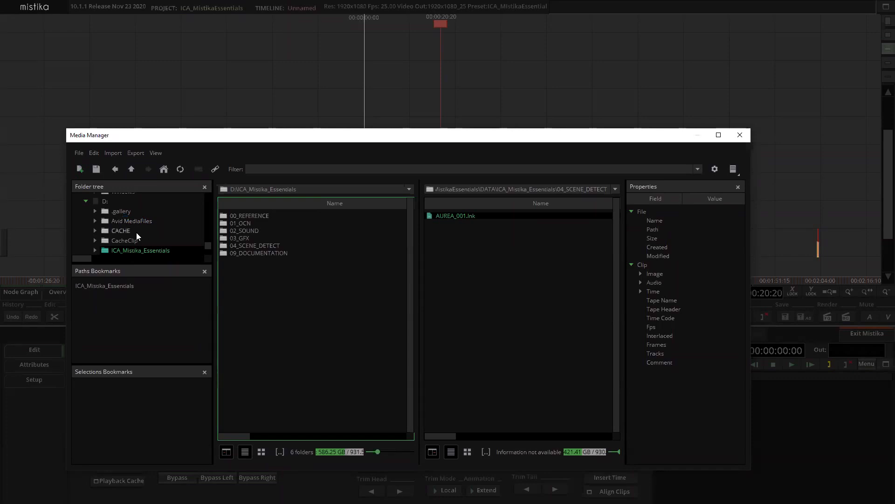
{"action": "scroll", "coordinate": [144, 241], "scroll_direction": "down", "scroll_amount": 1}
{"action": "left_click_drag", "start_coordinate": [122, 243], "coordinate": [94, 308]}
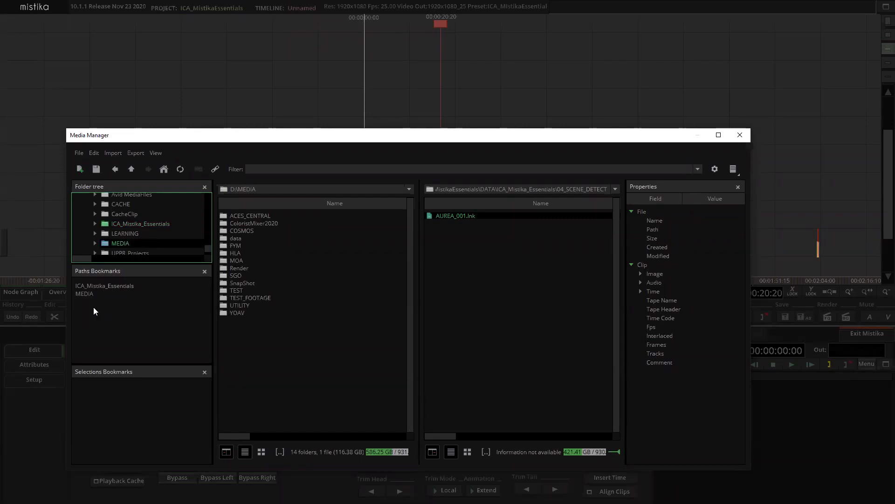
Step: Browse the second pane up from 04_SCENE_DETECT to C:\Users\SGO Data\Projects and add that folder to the path bookmarks
{"action": "left_click", "coordinate": [82, 295]}
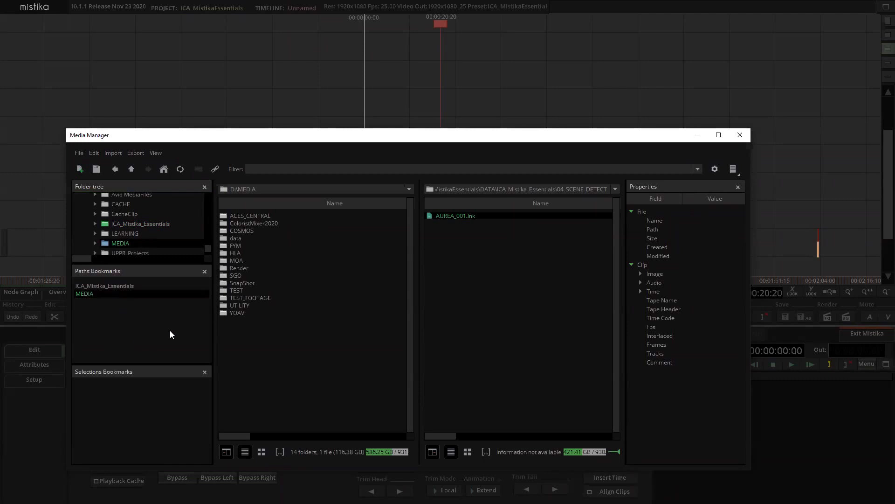
{"action": "scroll", "coordinate": [155, 231], "scroll_direction": "up", "scroll_amount": 7}
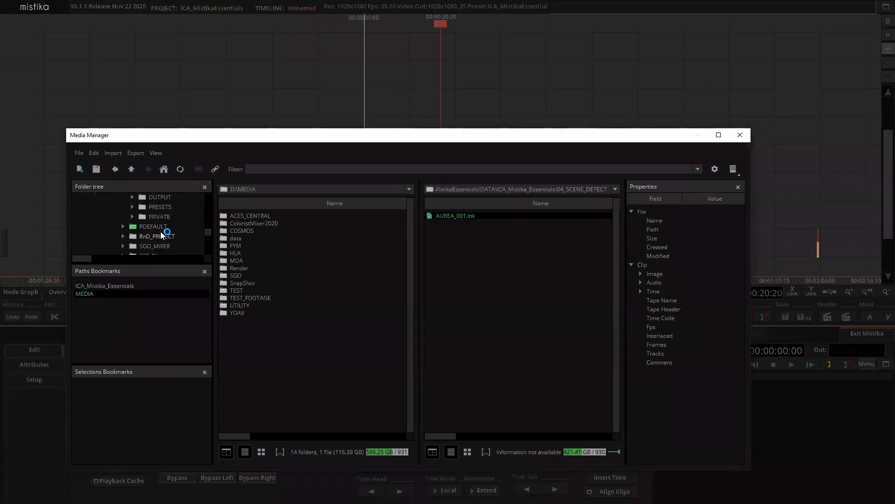
{"action": "left_click", "coordinate": [506, 266]}
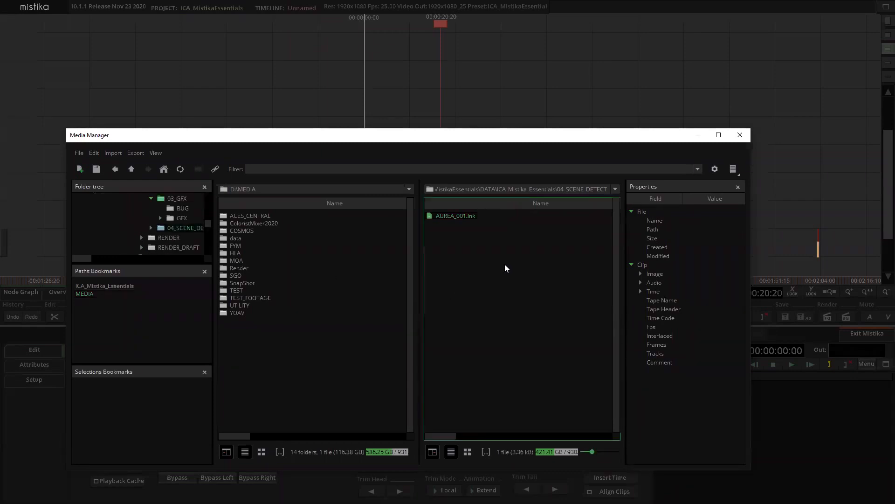
{"action": "left_click", "coordinate": [131, 170]}
{"action": "left_click", "coordinate": [131, 171]}
{"action": "left_click", "coordinate": [131, 171]}
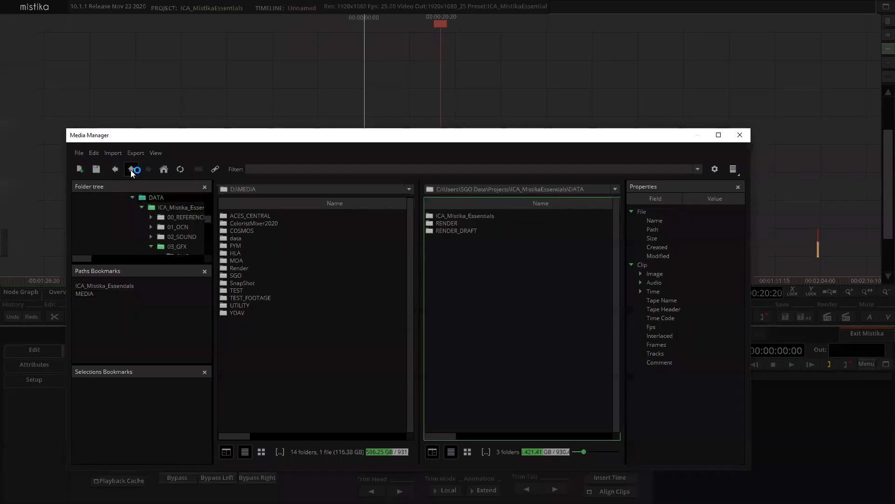
{"action": "left_click", "coordinate": [131, 171]}
{"action": "left_click_drag", "start_coordinate": [122, 190], "coordinate": [105, 335]}
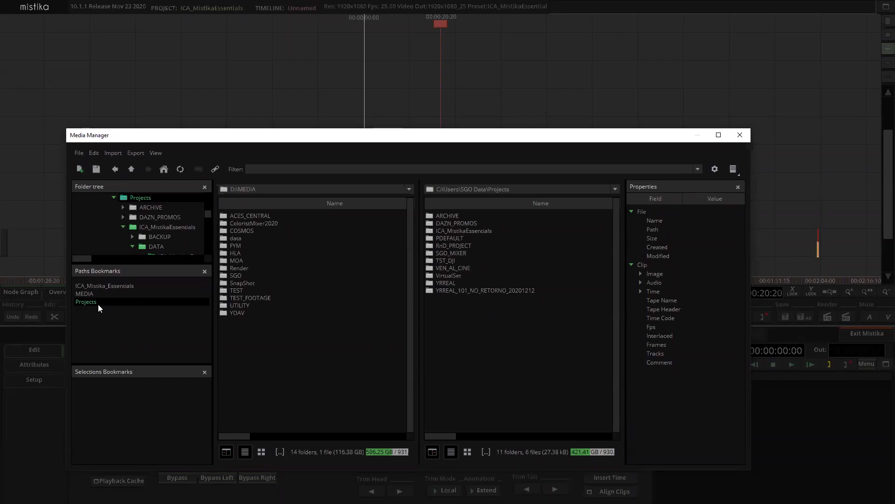
Step: Jump the active file pane to the bookmarked ICA_Mistika_Essentials folder and go up one level to drive D
{"action": "left_click", "coordinate": [93, 283]}
{"action": "left_click", "coordinate": [539, 310]}
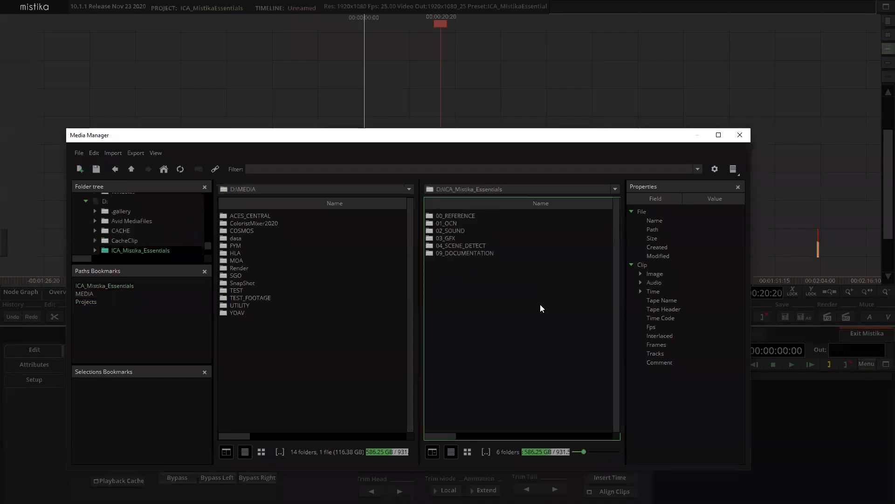
{"action": "left_click", "coordinate": [131, 169]}
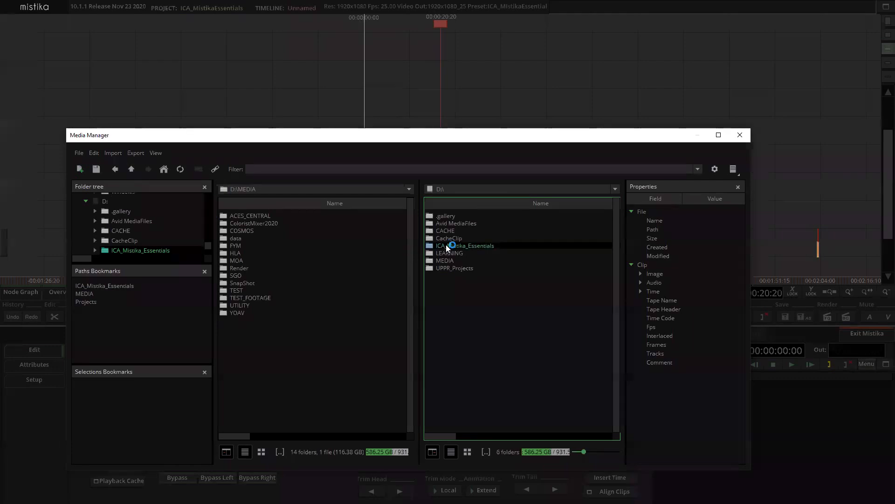
Step: Review the Import All Media options for the ICA_Mistika_Essentials folder, dismiss them without importing, and close the Media Manager
{"action": "right_click", "coordinate": [456, 246]}
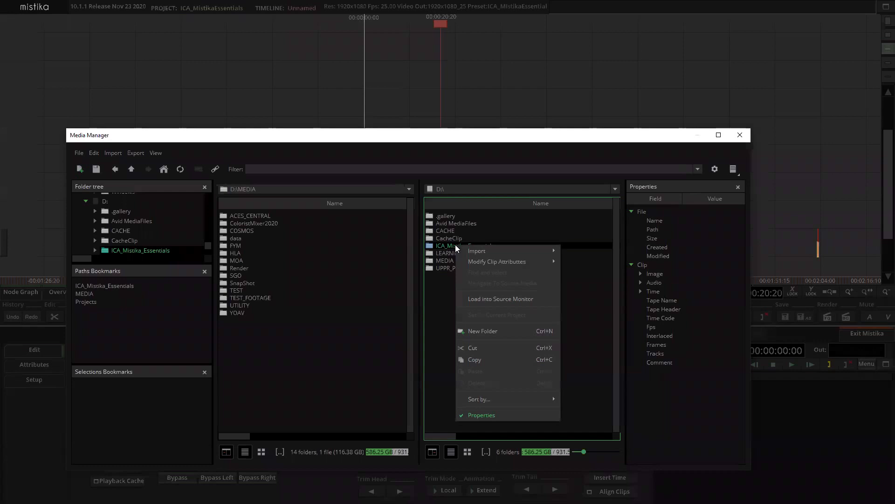
{"action": "mouse_move", "coordinate": [479, 252]}
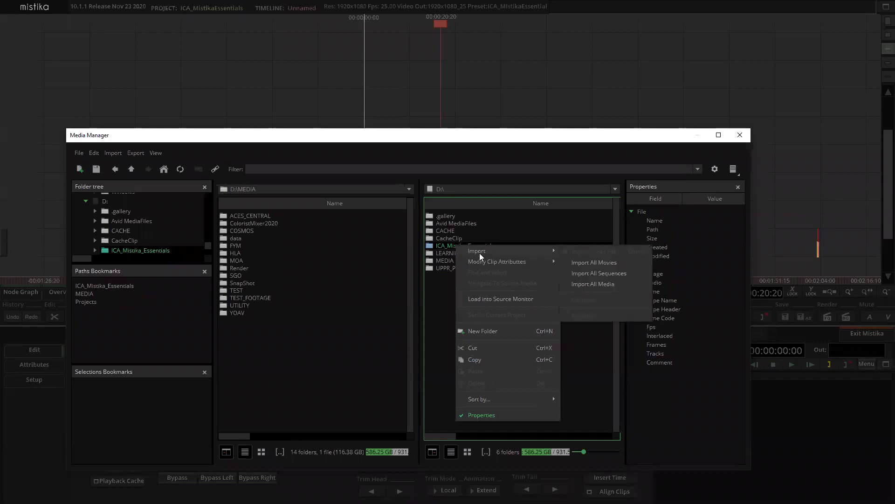
{"action": "left_click", "coordinate": [616, 285]}
{"action": "left_click", "coordinate": [612, 263]}
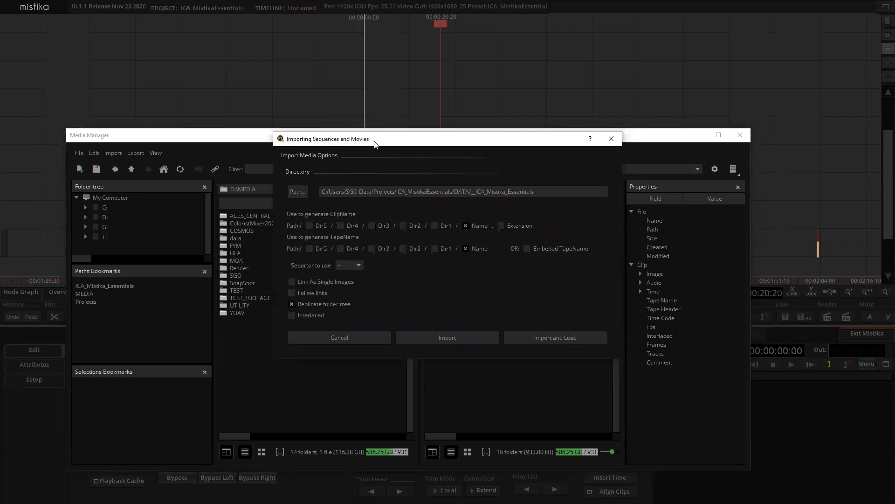
{"action": "left_click_drag", "start_coordinate": [375, 147], "coordinate": [386, 173]}
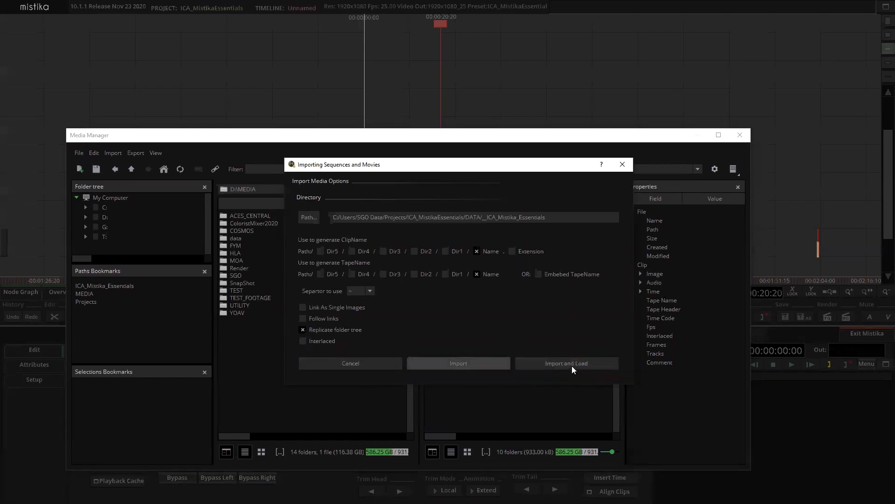
{"action": "left_click", "coordinate": [509, 363]}
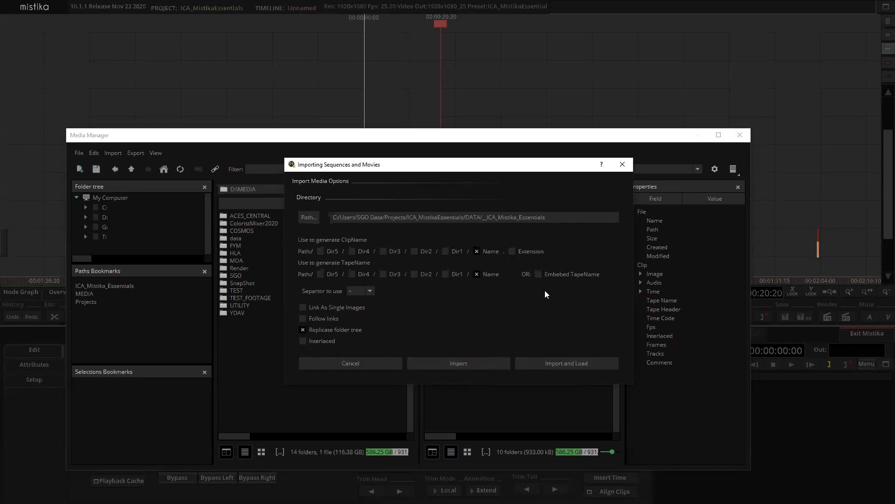
{"action": "left_click", "coordinate": [623, 165]}
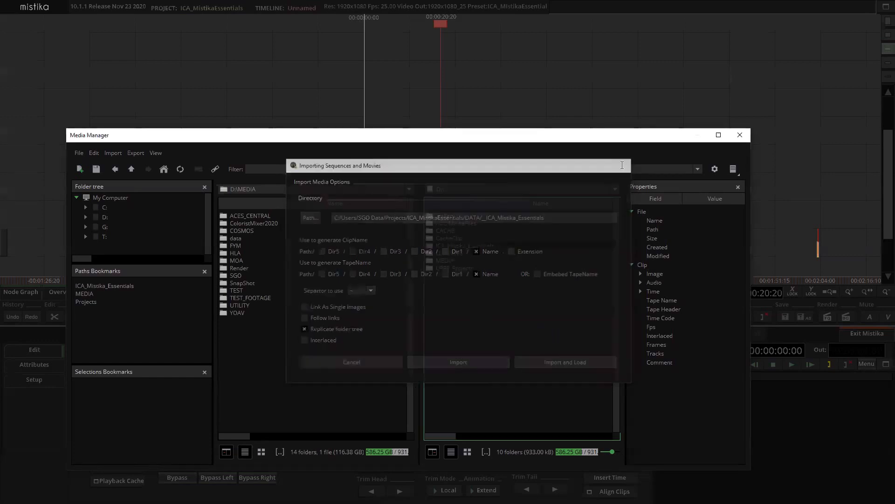
{"action": "left_click", "coordinate": [741, 135]}
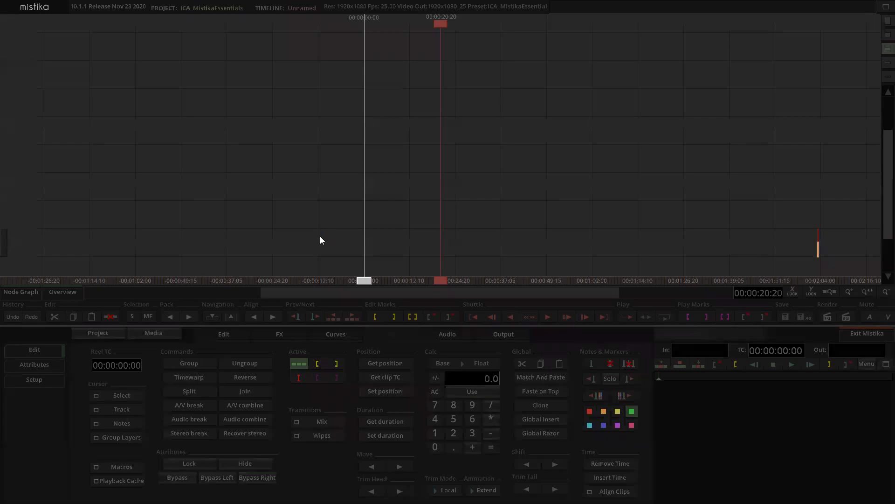
Step: Reopen the Media Manager and browse the project's DATA\ICA_Mistika_Essentials folder to 01_OCN\191014_AUREA\VIDEO\DAY 01\CHOCO_DAY 01A_FRONTAL
{"action": "left_click", "coordinate": [170, 333]}
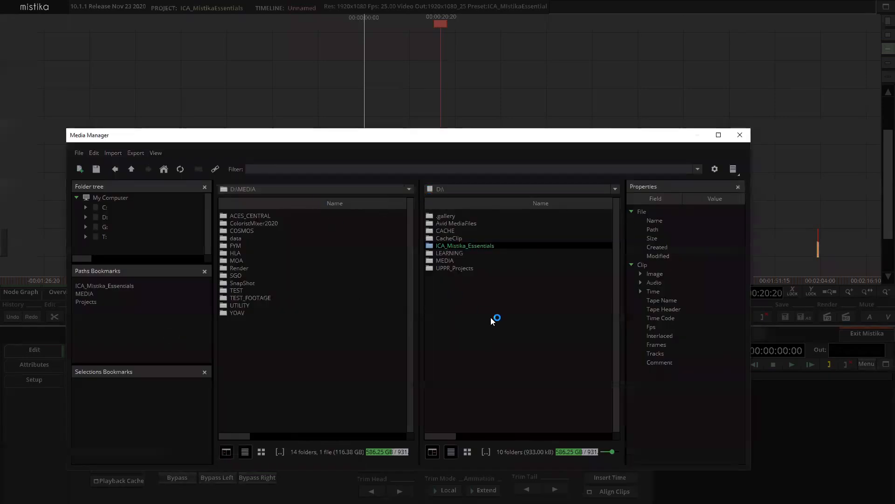
{"action": "left_click", "coordinate": [164, 169]}
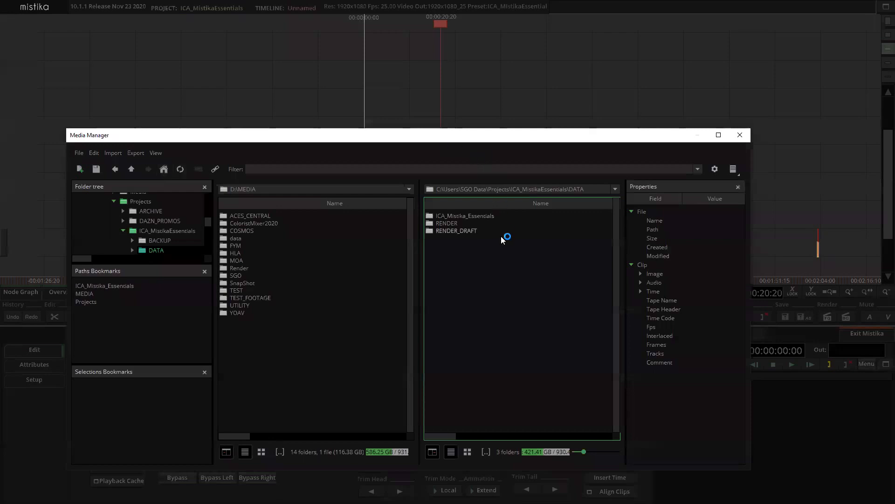
{"action": "double_click", "coordinate": [466, 217]}
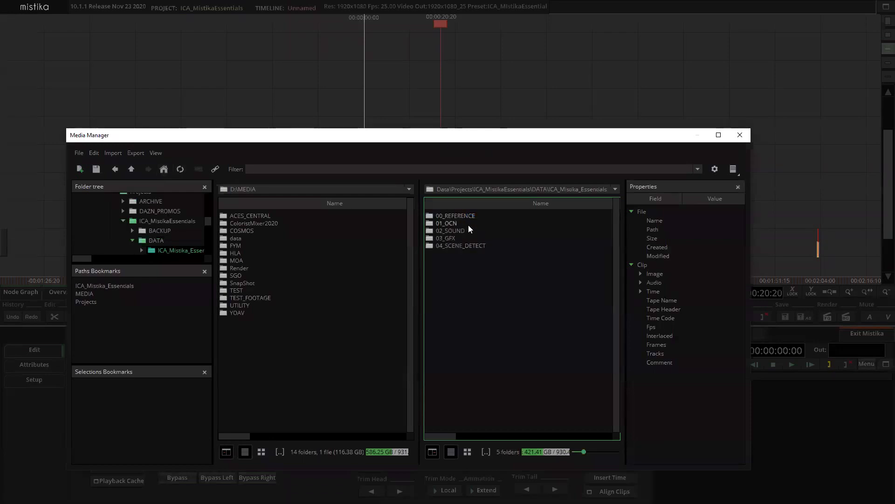
{"action": "double_click", "coordinate": [453, 223]}
{"action": "double_click", "coordinate": [456, 215]}
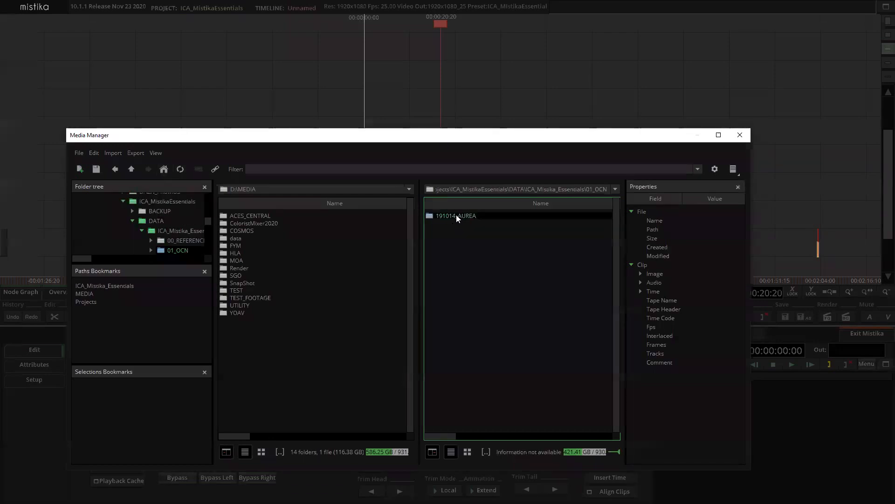
{"action": "double_click", "coordinate": [455, 215]}
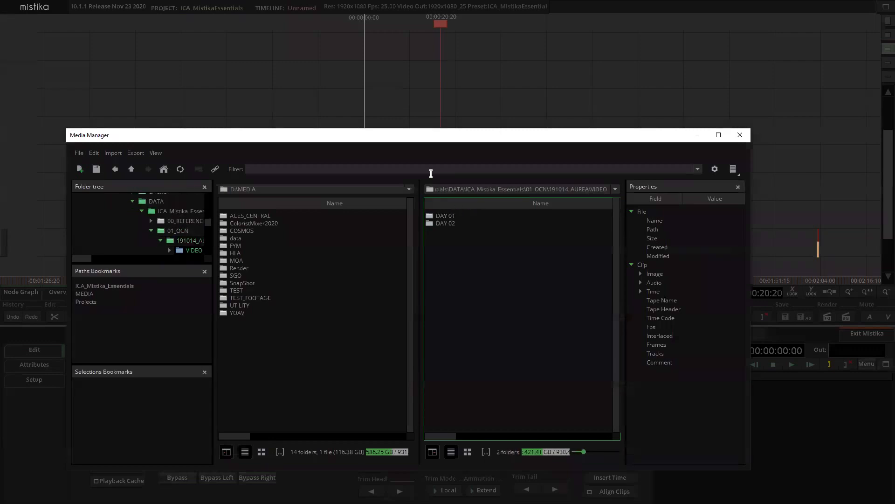
{"action": "left_click_drag", "start_coordinate": [411, 139], "coordinate": [457, 179]}
{"action": "double_click", "coordinate": [490, 256]}
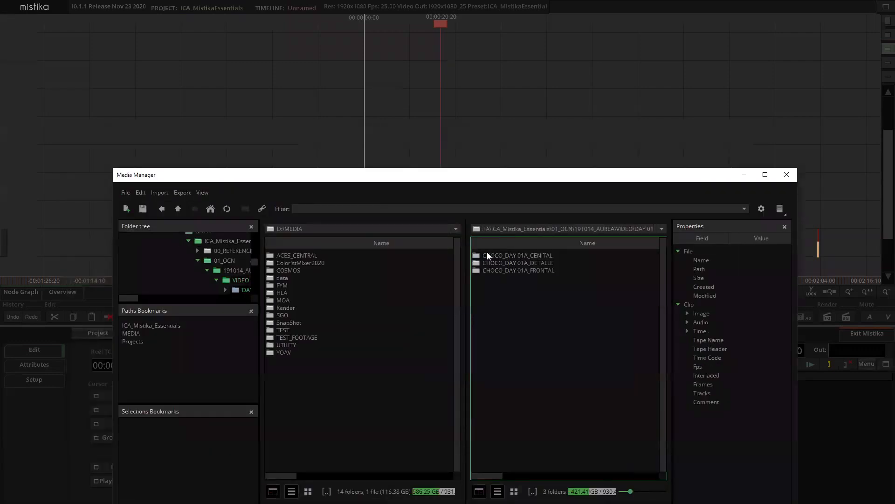
{"action": "double_click", "coordinate": [536, 271]}
Step: Place the Capture0011.lnk clip on the timeline and close the Media Manager
{"action": "left_click", "coordinate": [508, 253]}
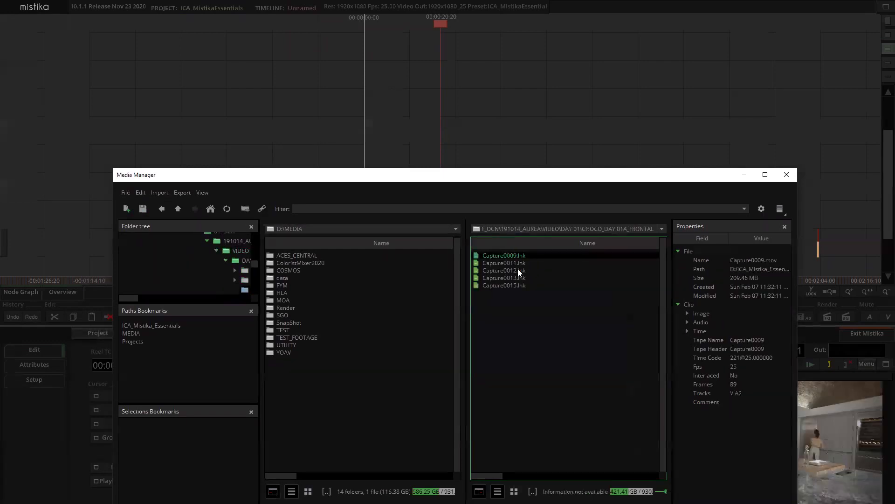
{"action": "left_click", "coordinate": [508, 263]}
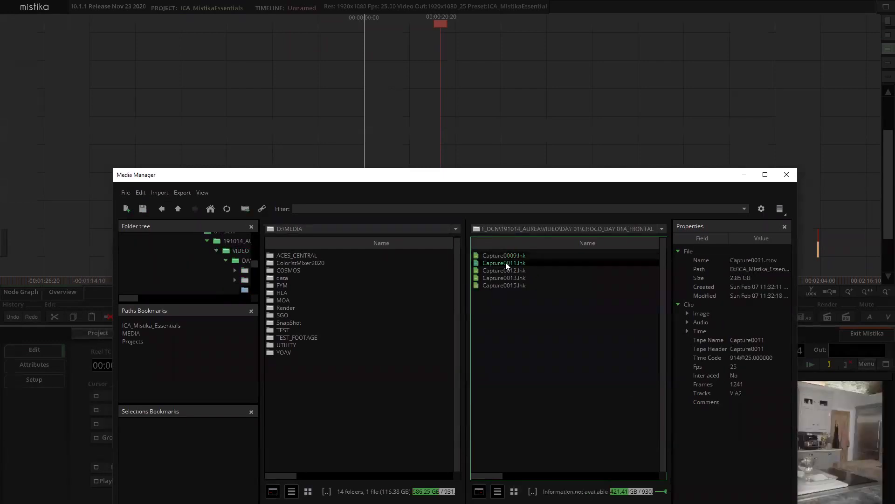
{"action": "left_click_drag", "start_coordinate": [517, 129], "coordinate": [517, 129]}
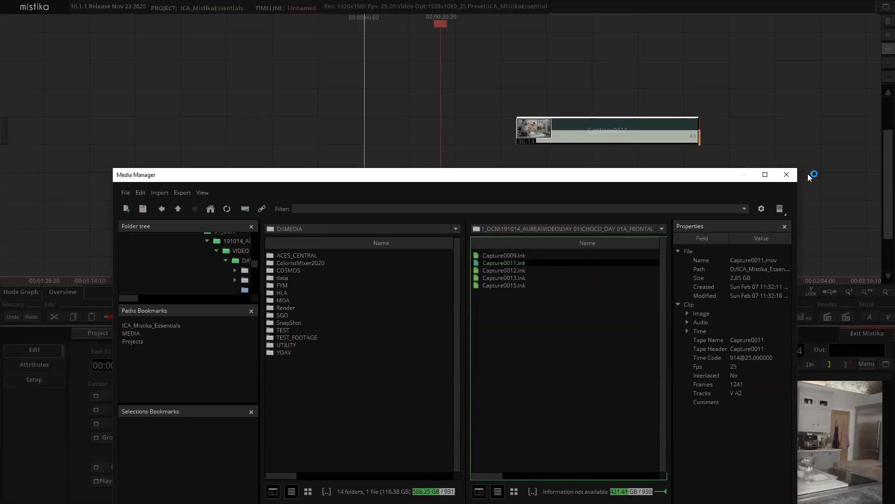
{"action": "left_click", "coordinate": [787, 174]}
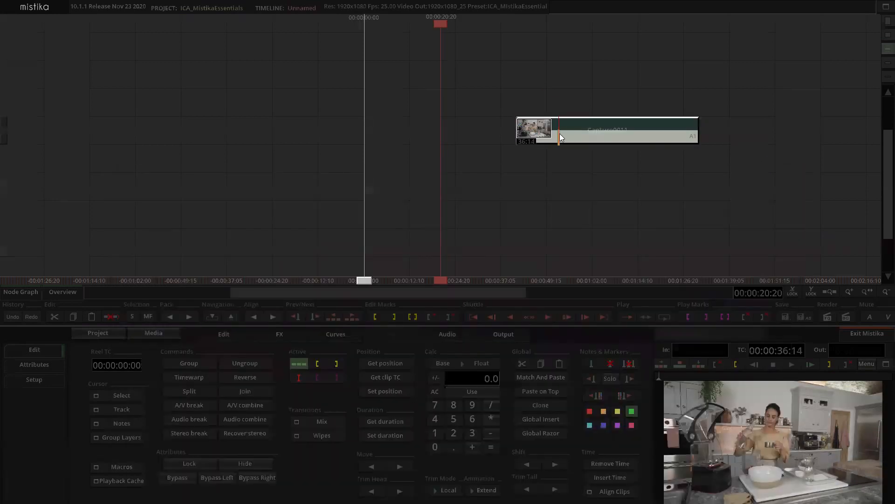
Step: Move the Capture0011 clip on the timeline so that it starts at about 00:00:20:20
{"action": "left_click", "coordinate": [571, 104]}
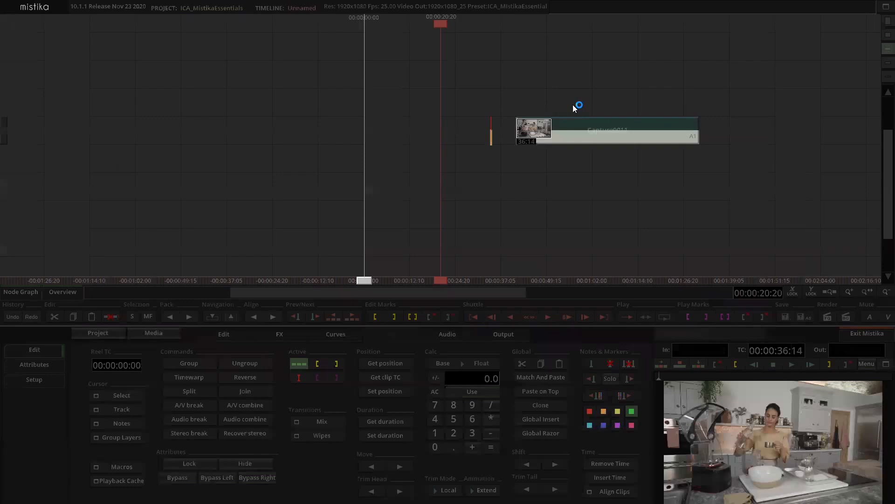
{"action": "left_click_drag", "start_coordinate": [572, 128], "coordinate": [529, 172]}
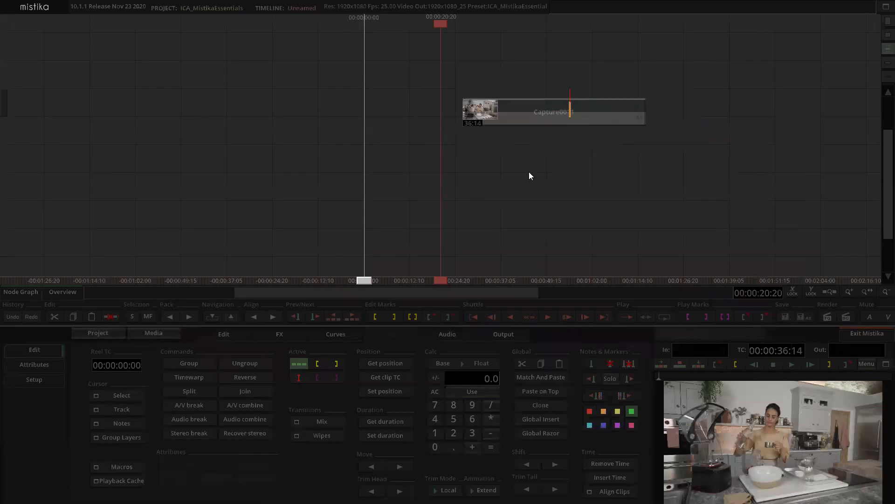
{"action": "left_click_drag", "start_coordinate": [503, 130], "coordinate": [499, 132]}
Step: Zoom out the timeline, select the Capture0011 clip, and reposition the view using the timeline Overview before hiding it
{"action": "scroll", "coordinate": [572, 85], "scroll_direction": "down", "scroll_amount": 10}
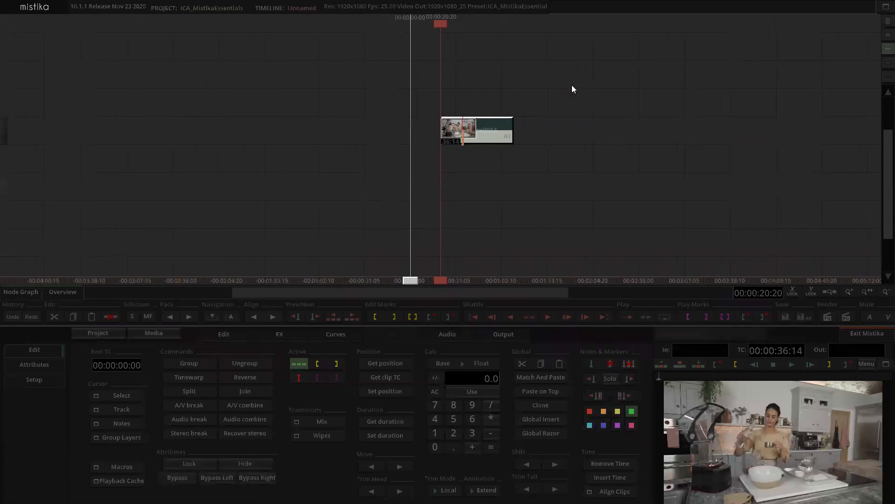
{"action": "left_click", "coordinate": [638, 194]}
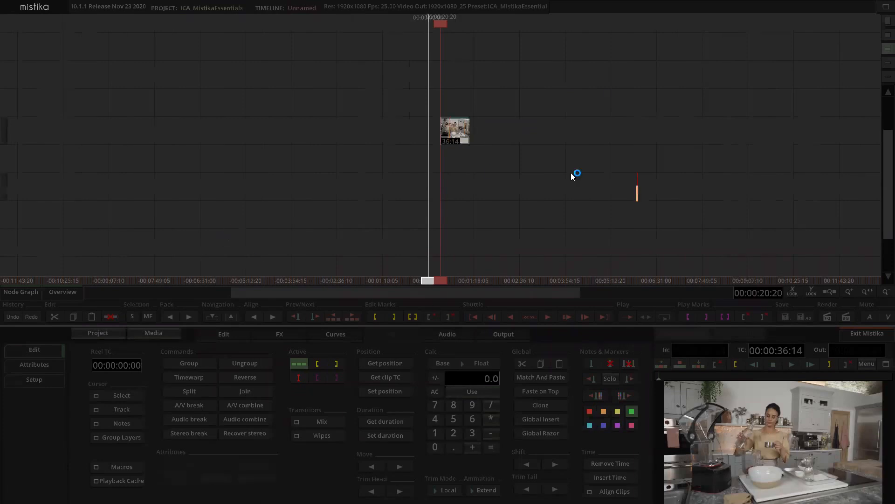
{"action": "left_click", "coordinate": [449, 131]}
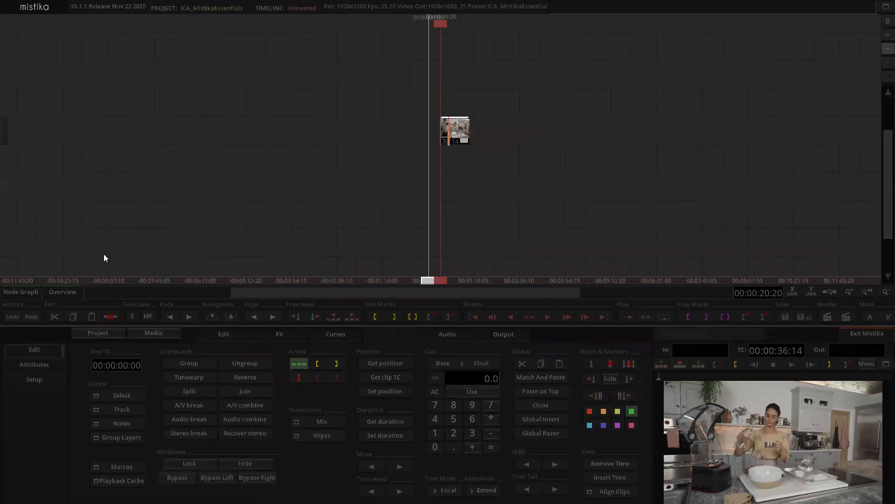
{"action": "left_click", "coordinate": [65, 291]}
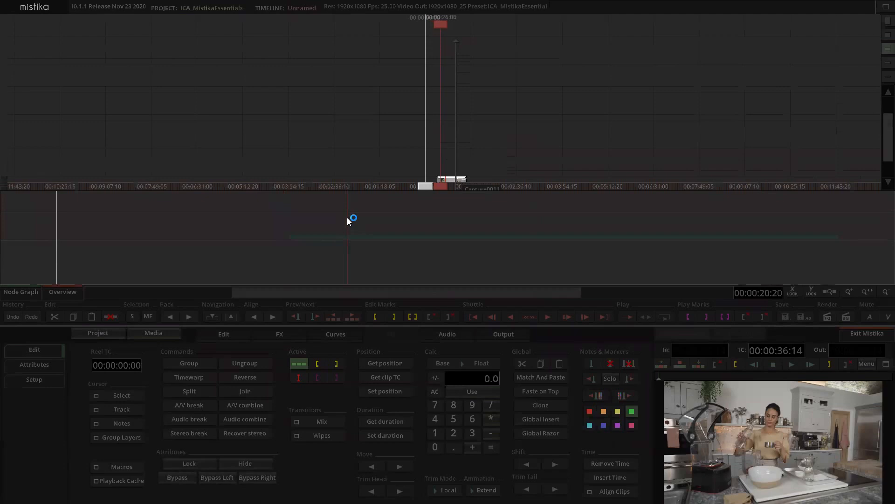
{"action": "left_click_drag", "start_coordinate": [325, 218], "coordinate": [345, 245]}
{"action": "left_click", "coordinate": [69, 294]}
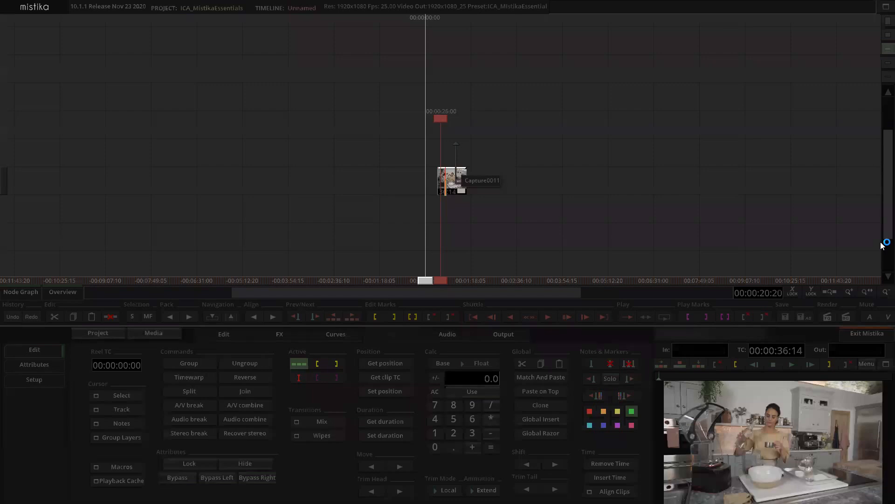
Step: Zoom the timeline far out and back in around the Capture0011 clip
{"action": "left_click", "coordinate": [884, 292]}
{"action": "left_click", "coordinate": [883, 293]}
{"action": "left_click", "coordinate": [883, 293]}
{"action": "left_click", "coordinate": [883, 294]}
{"action": "left_click", "coordinate": [883, 293]}
{"action": "left_click", "coordinate": [883, 293]}
{"action": "left_click", "coordinate": [882, 293]}
{"action": "left_click", "coordinate": [882, 293]}
{"action": "left_click", "coordinate": [883, 293]}
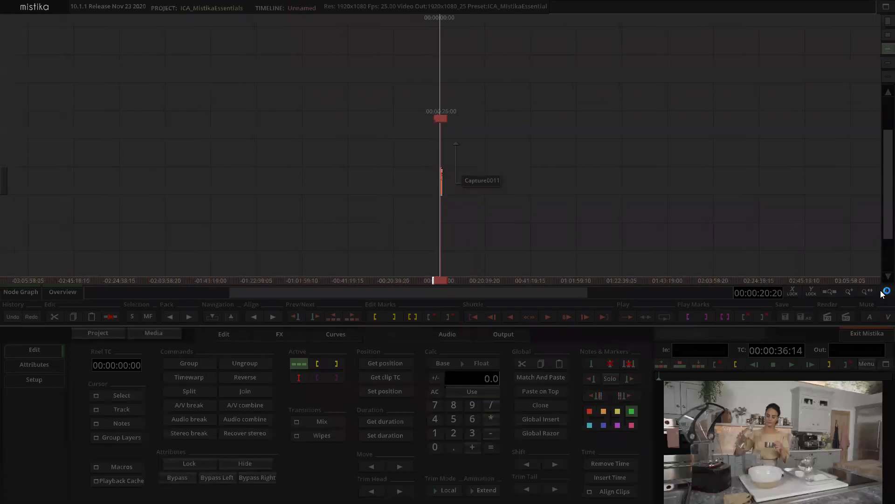
{"action": "left_click", "coordinate": [849, 293]}
{"action": "left_click", "coordinate": [849, 293]}
{"action": "left_click", "coordinate": [849, 292]}
{"action": "left_click", "coordinate": [849, 293]}
{"action": "left_click", "coordinate": [849, 293]}
{"action": "left_click", "coordinate": [849, 293]}
{"action": "left_click", "coordinate": [848, 293]}
Step: Select the Capture0011 clip, fit the timeline view to it, and deselect the clip
{"action": "left_click_drag", "start_coordinate": [336, 105], "coordinate": [582, 225]}
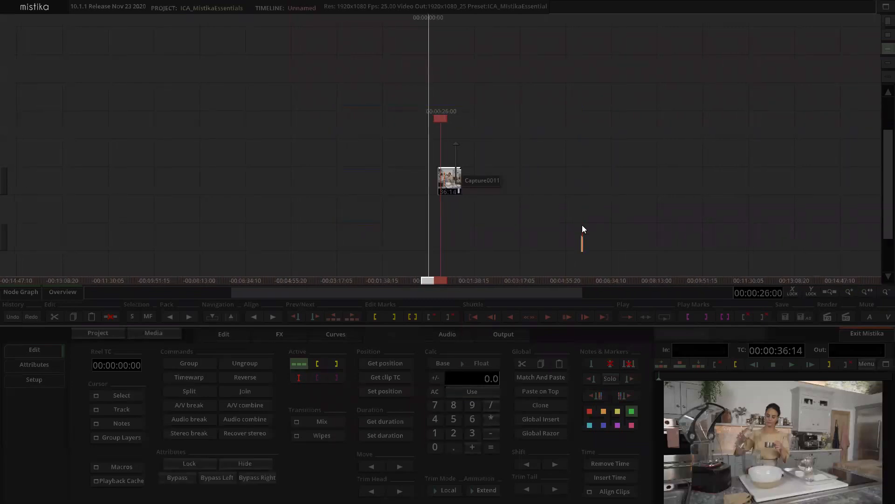
{"action": "left_click", "coordinate": [830, 291]}
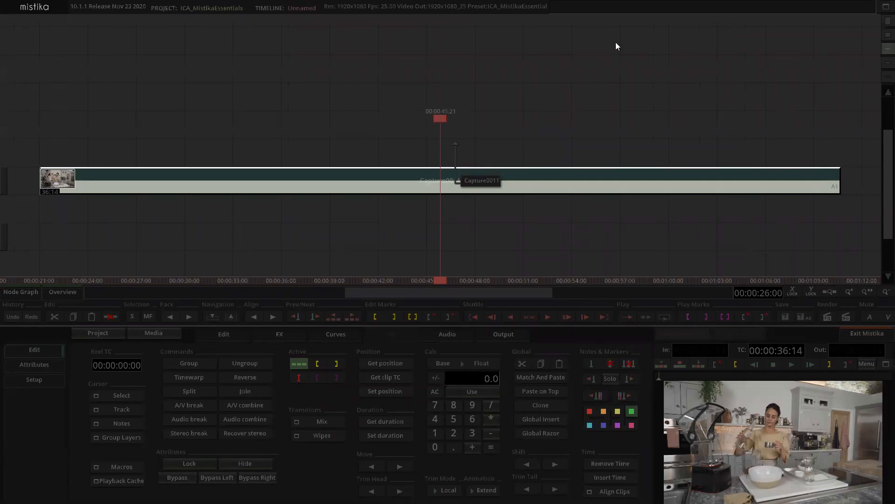
{"action": "left_click", "coordinate": [572, 71]}
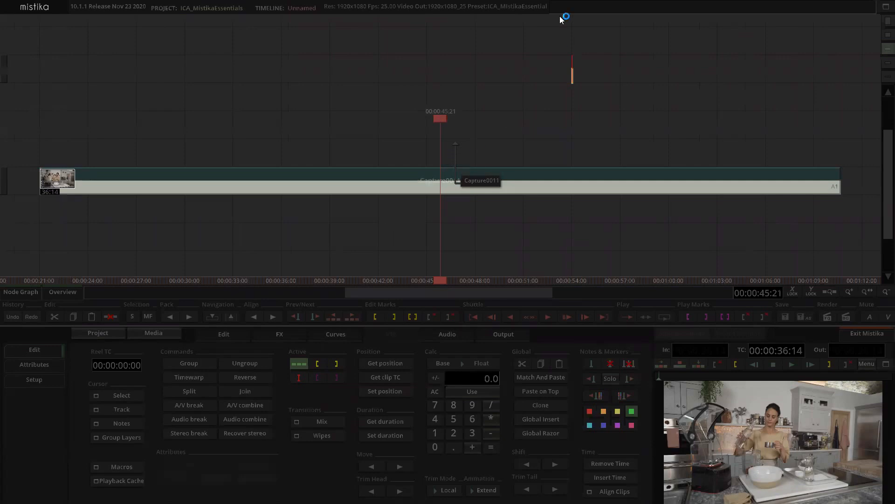
{"action": "left_click", "coordinate": [525, 96]}
{"action": "scroll", "coordinate": [471, 113], "scroll_direction": "down", "scroll_amount": 1}
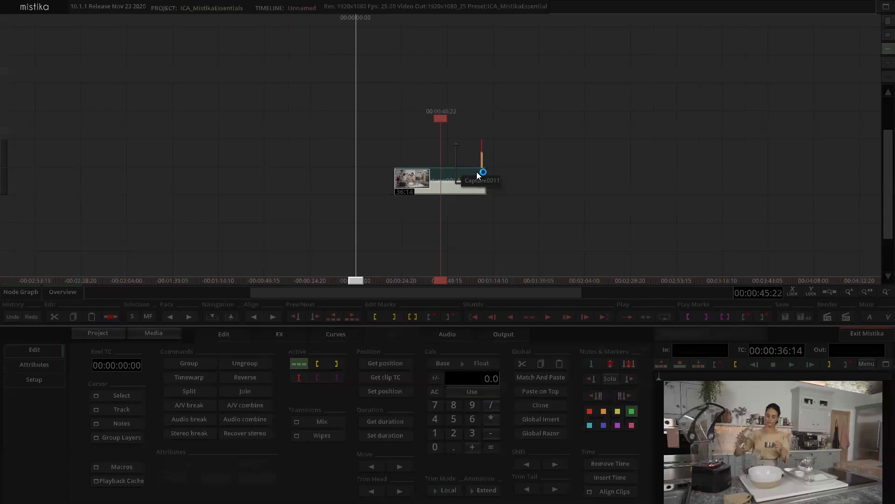
{"action": "left_click", "coordinate": [434, 181]}
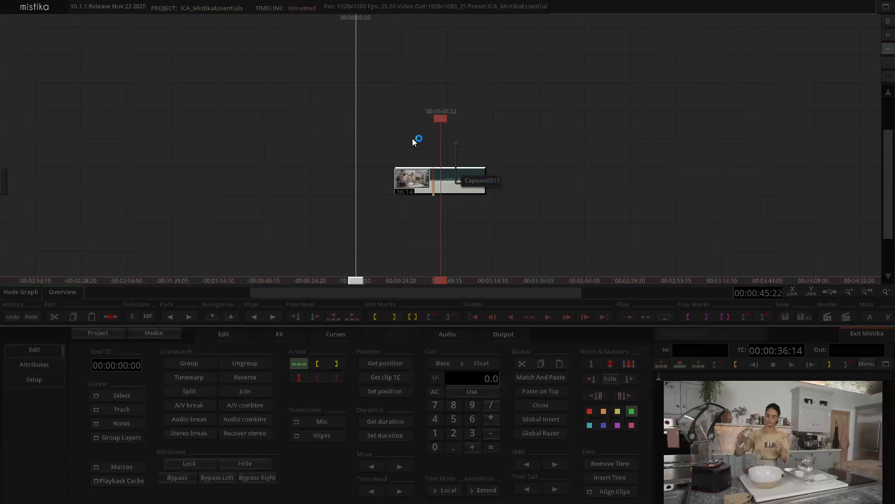
{"action": "left_click", "coordinate": [535, 159]}
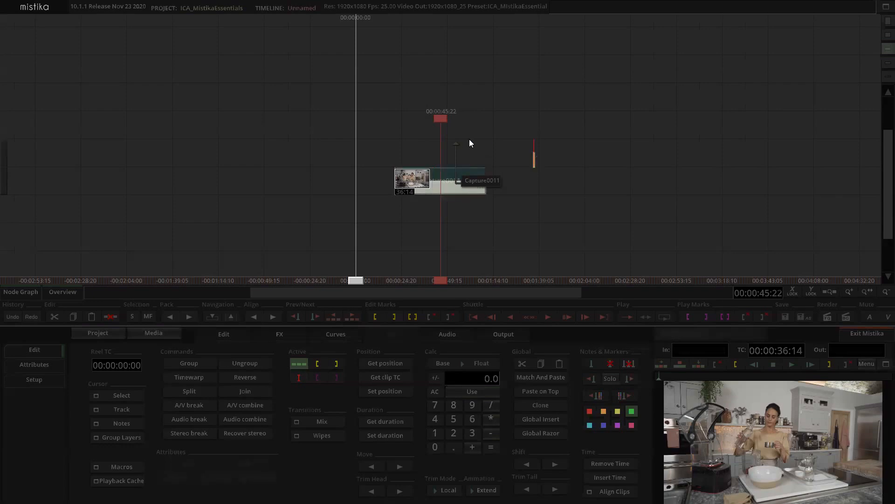
{"action": "scroll", "coordinate": [469, 139], "scroll_direction": "up", "scroll_amount": 2}
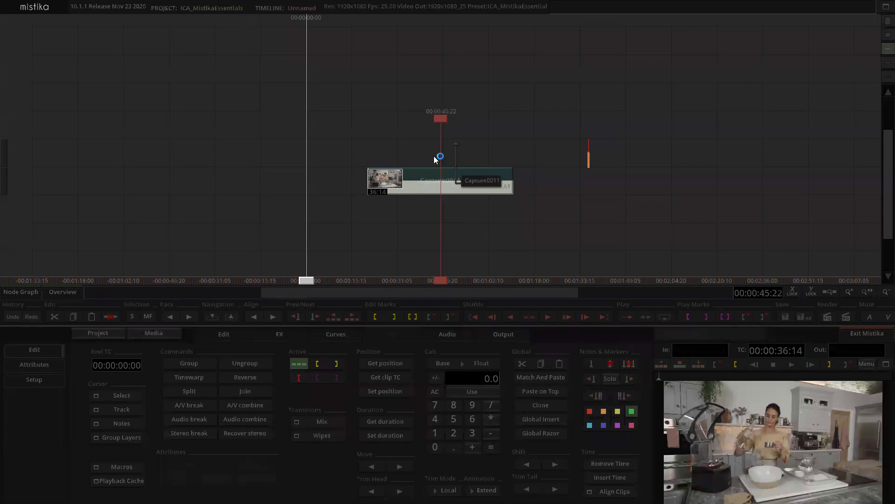
{"action": "scroll", "coordinate": [482, 173], "scroll_direction": "down", "scroll_amount": 1}
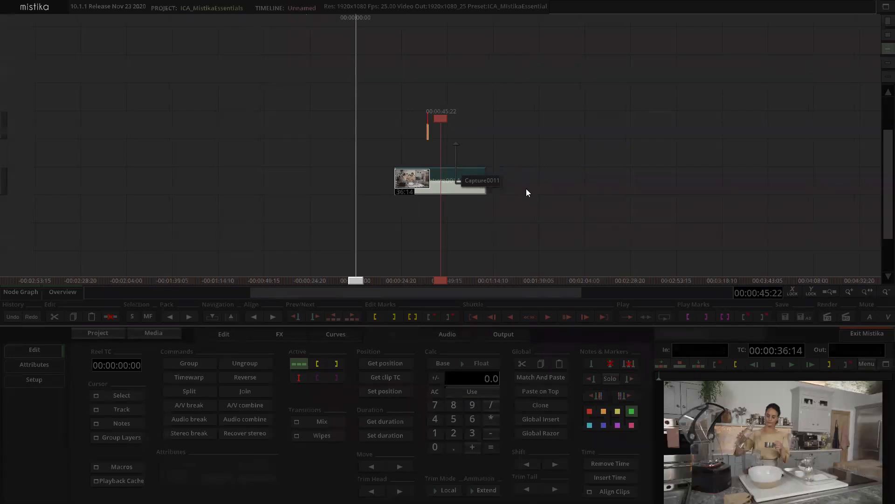
Step: Load the C0005 clip from the CHOCO_DAY 01A_CENITAL media folder onto the timeline and return to the timeline view
{"action": "left_click", "coordinate": [170, 336]}
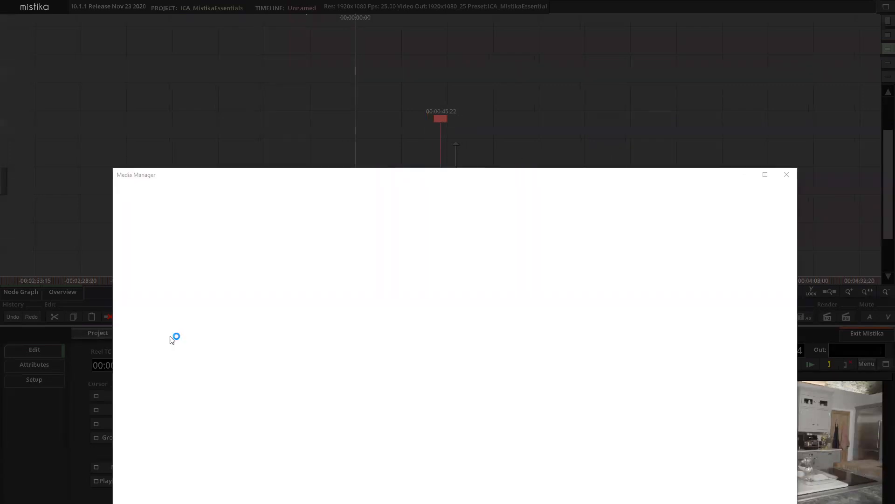
{"action": "left_click", "coordinate": [178, 208]}
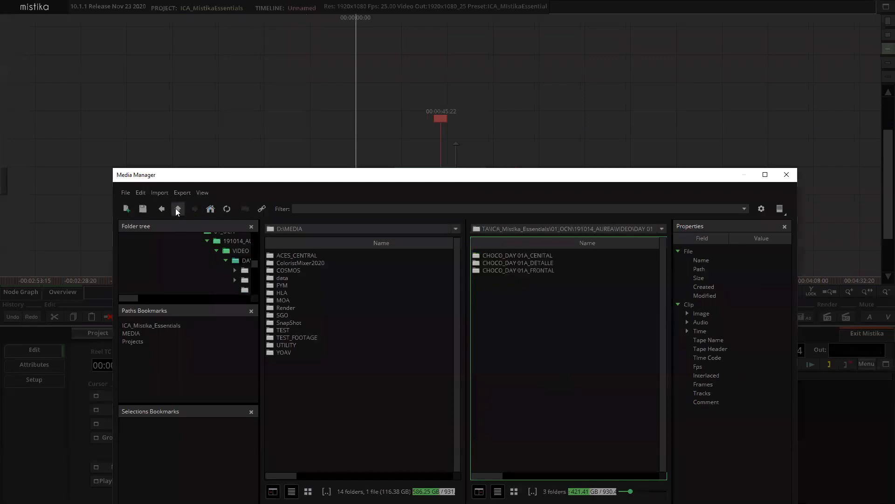
{"action": "left_click", "coordinate": [178, 208]}
{"action": "left_click", "coordinate": [161, 209]}
{"action": "double_click", "coordinate": [504, 255]}
{"action": "left_click", "coordinate": [499, 254]}
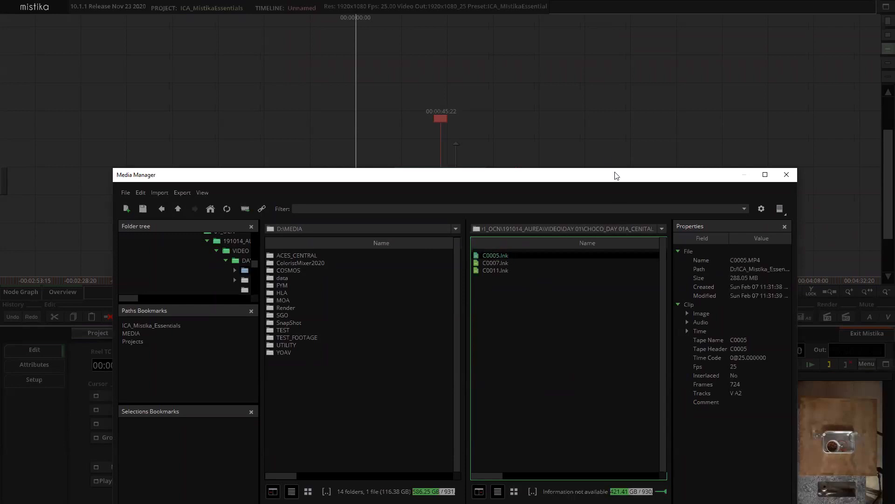
{"action": "left_click", "coordinate": [786, 175]}
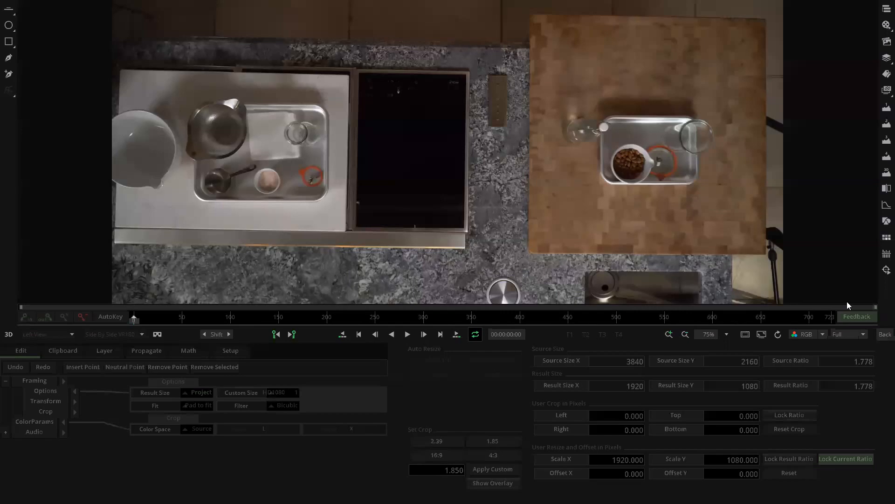
{"action": "left_click", "coordinate": [884, 334]}
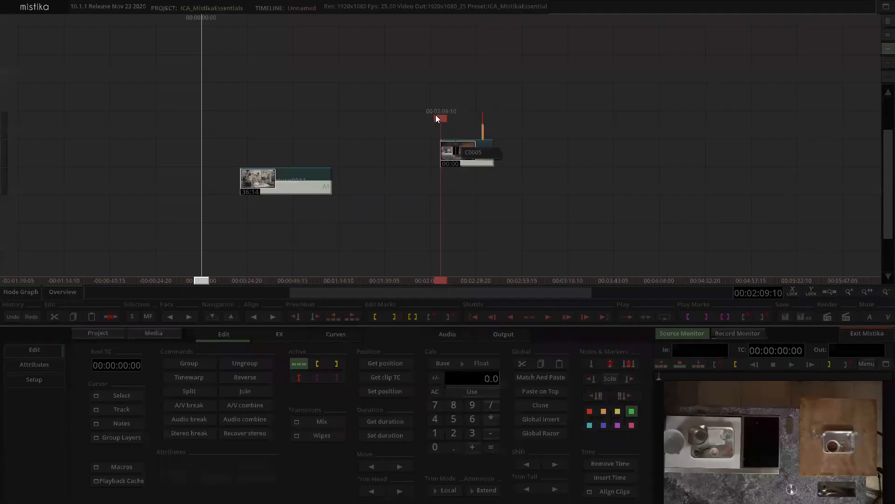
Step: Delete the C0005 clip and place AUREA_001 from the 04_SCENE_DETECT media folder on the timeline
{"action": "left_click", "coordinate": [157, 336]}
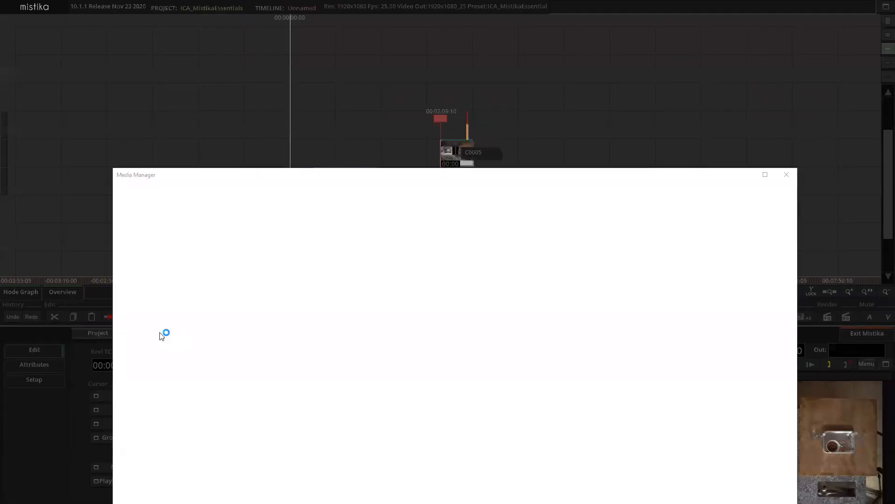
{"action": "left_click", "coordinate": [458, 150]}
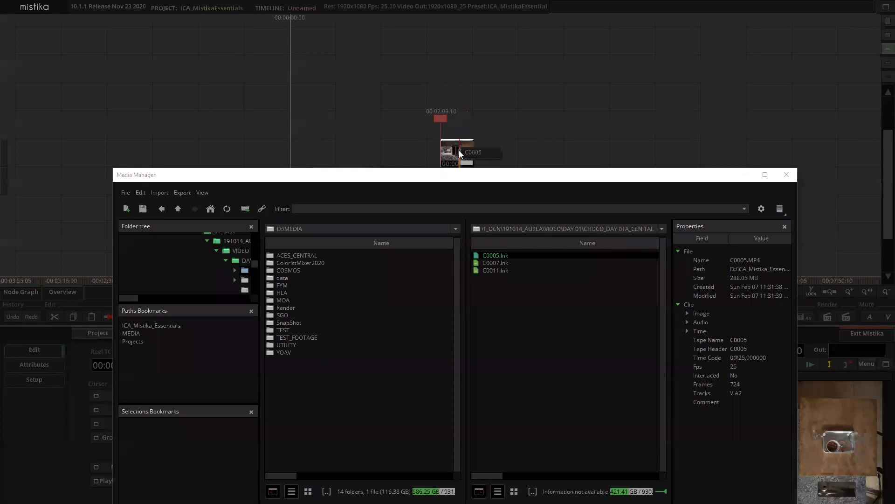
{"action": "left_click", "coordinate": [179, 209]}
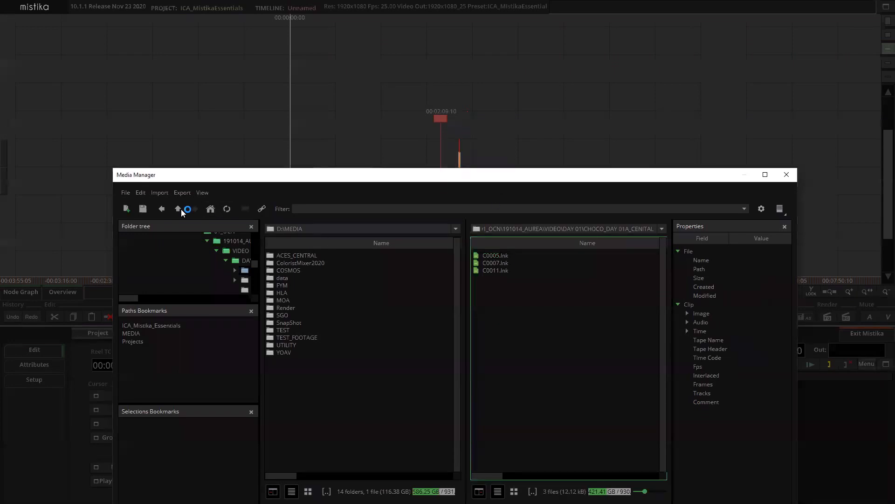
{"action": "left_click", "coordinate": [178, 209]}
{"action": "left_click", "coordinate": [179, 209]}
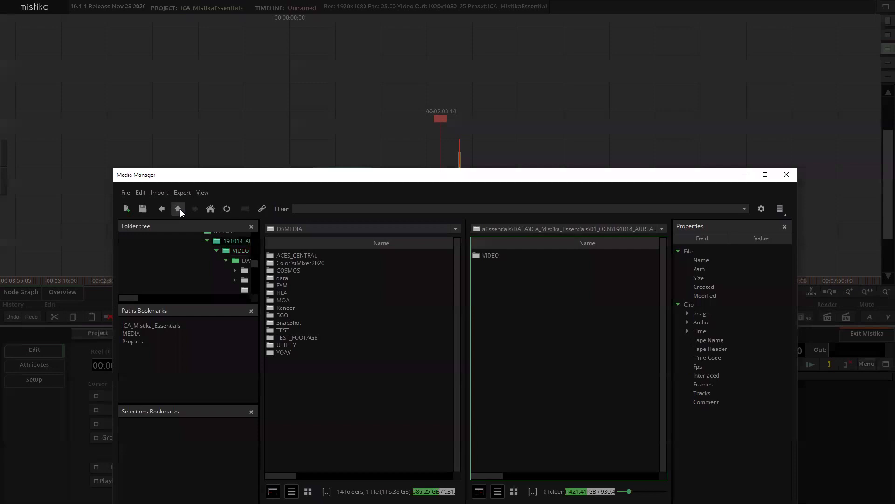
{"action": "left_click", "coordinate": [179, 209]}
{"action": "left_click", "coordinate": [180, 209]}
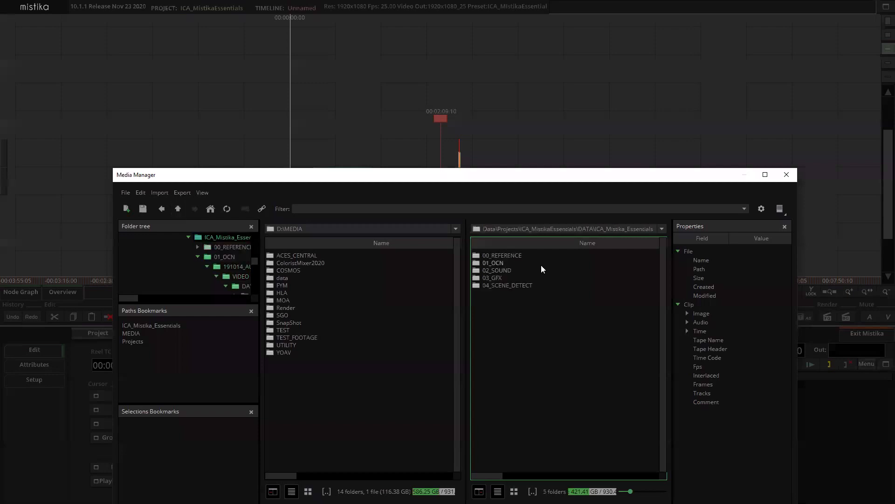
{"action": "double_click", "coordinate": [506, 285]}
{"action": "left_click", "coordinate": [500, 256]}
{"action": "left_click_drag", "start_coordinate": [495, 254], "coordinate": [510, 156]}
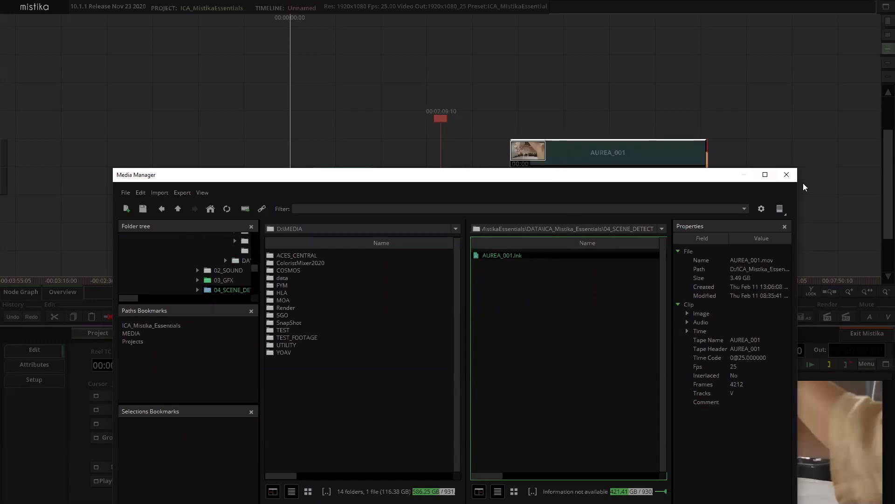
{"action": "left_click", "coordinate": [788, 175]}
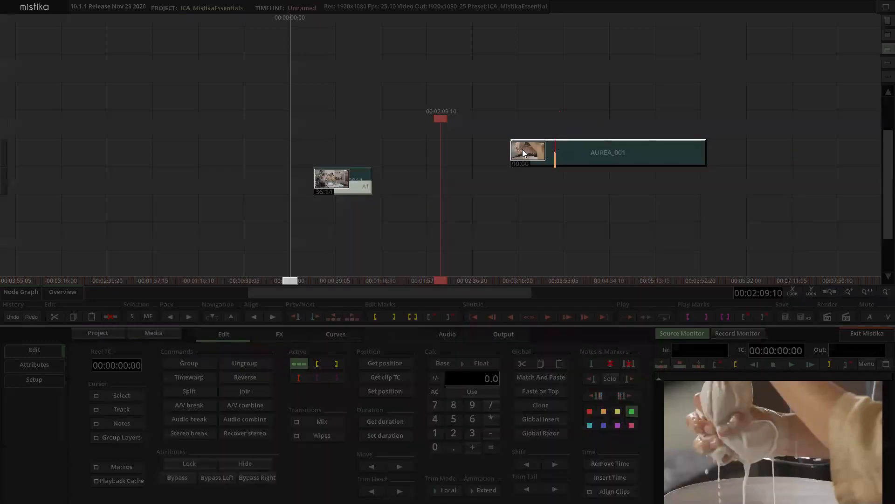
Step: Move the AUREA_001 clip to the same row as Capture0011, shortly after it, and deselect it
{"action": "left_click_drag", "start_coordinate": [524, 153], "coordinate": [470, 177]}
{"action": "left_click_drag", "start_coordinate": [537, 182], "coordinate": [501, 128]}
{"action": "scroll", "coordinate": [526, 134], "scroll_direction": "down", "scroll_amount": 2}
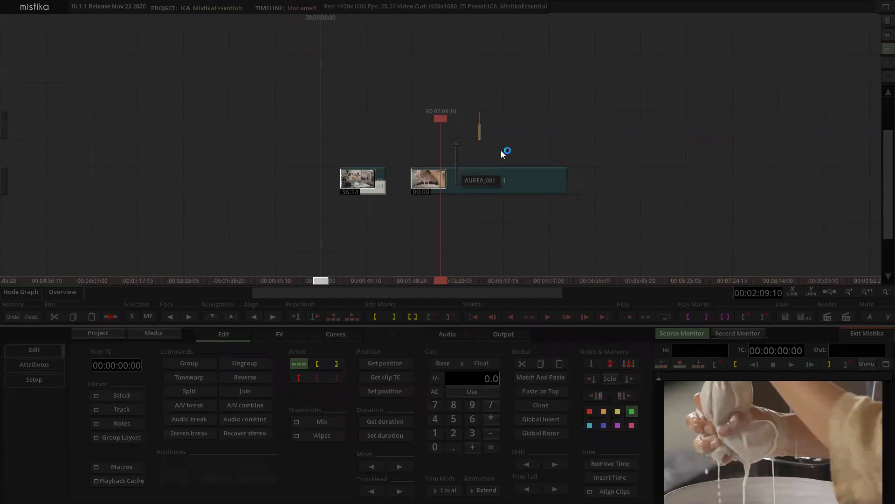
{"action": "scroll", "coordinate": [479, 146], "scroll_direction": "down", "scroll_amount": 1}
{"action": "scroll", "coordinate": [461, 184], "scroll_direction": "up", "scroll_amount": 2}
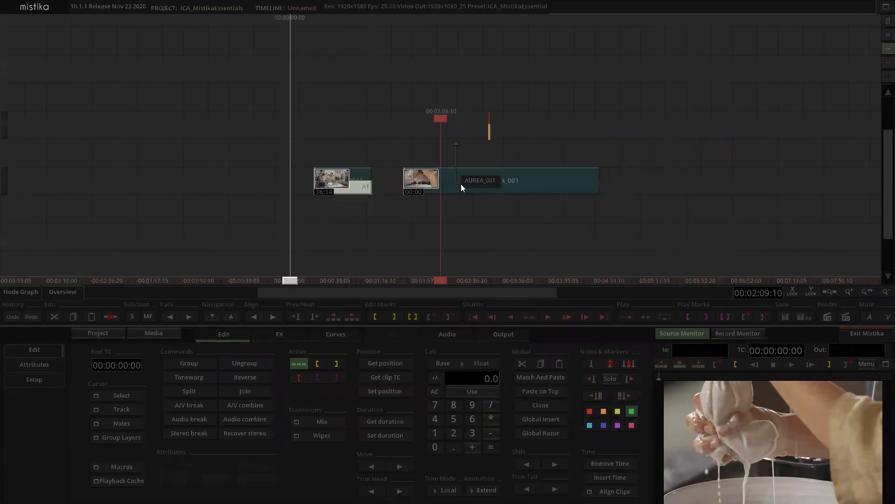
{"action": "scroll", "coordinate": [476, 178], "scroll_direction": "up", "scroll_amount": 2}
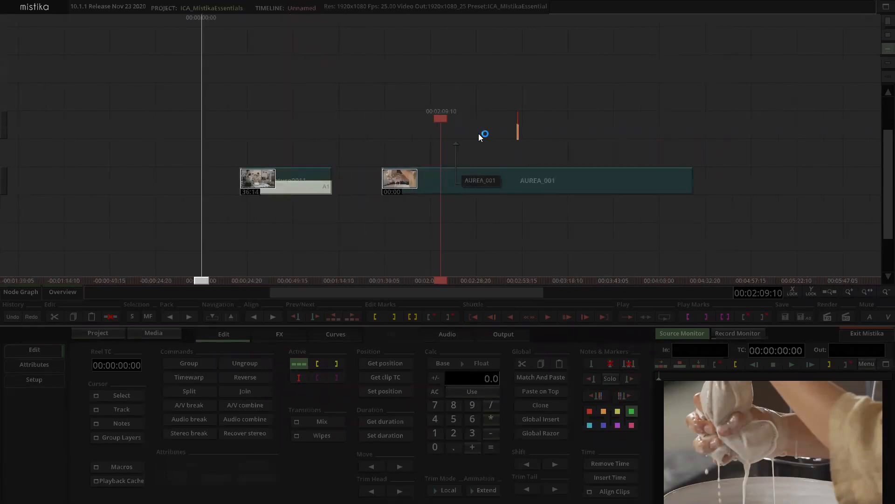
Step: Place the 01 LECHE VEGETAL v01 EN audio file from 02_SOUND's Final_Mix folder on the timeline after AUREA_001
{"action": "left_click", "coordinate": [164, 332]}
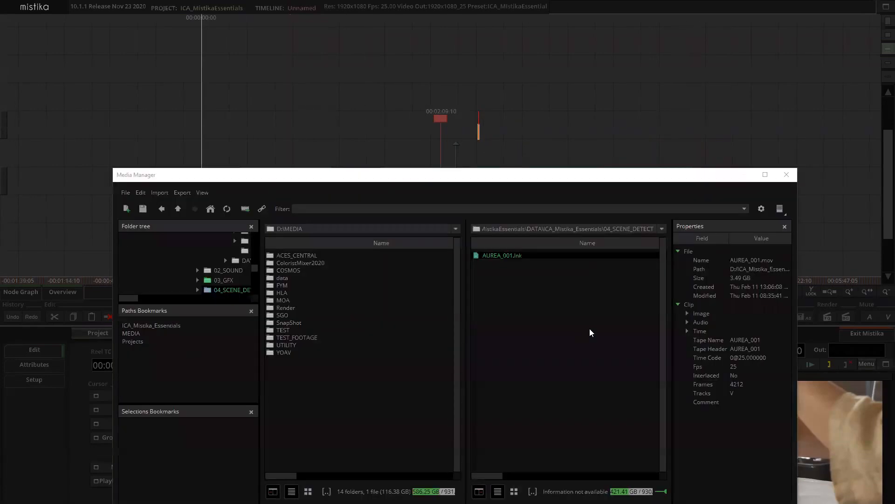
{"action": "left_click", "coordinate": [178, 209]}
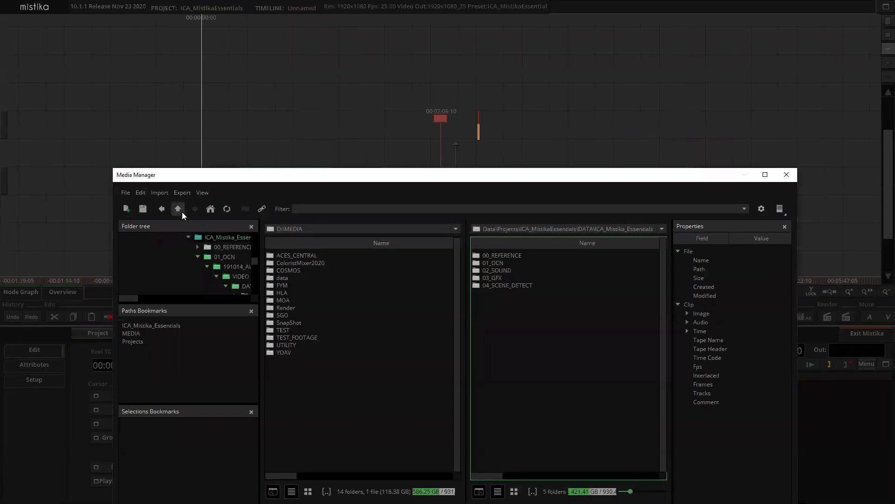
{"action": "left_click", "coordinate": [488, 268]}
{"action": "double_click", "coordinate": [488, 268]}
{"action": "double_click", "coordinate": [489, 257]}
{"action": "left_click", "coordinate": [506, 255]}
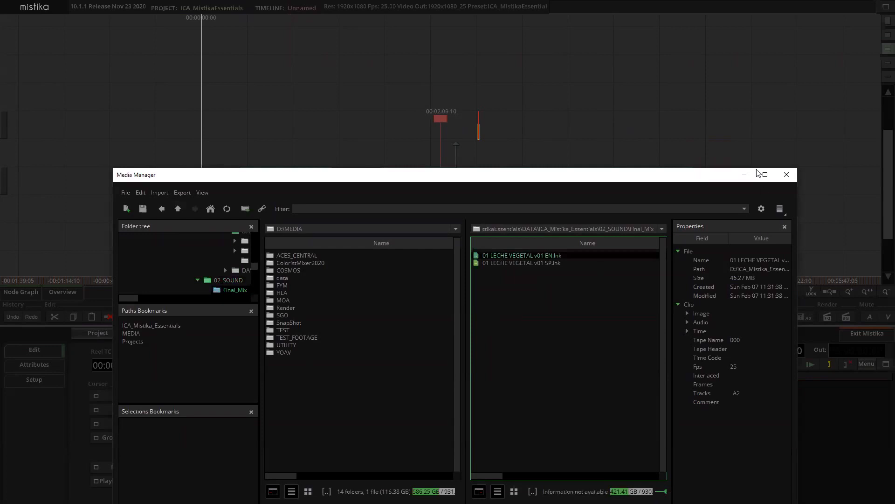
{"action": "left_click_drag", "start_coordinate": [668, 157], "coordinate": [667, 157]}
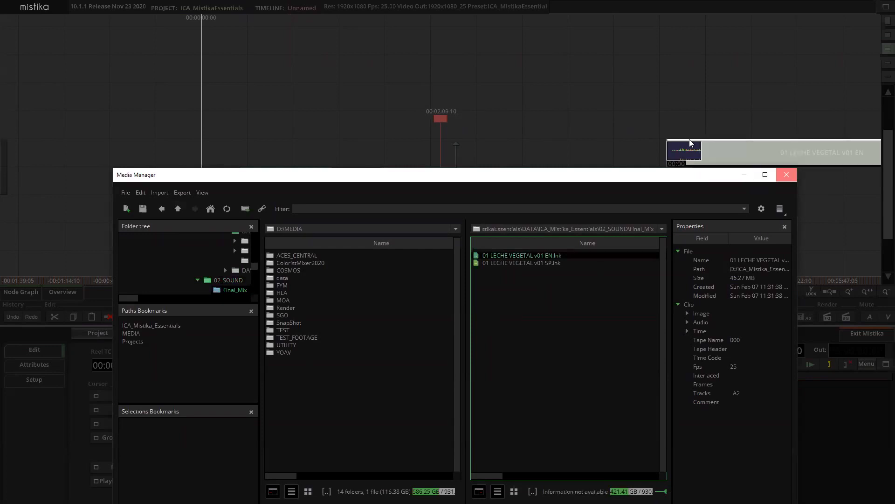
{"action": "left_click", "coordinate": [787, 175]}
Step: Move the 01 LECHE VEGETAL v01 EN clip to the same row as the two video clips, after AUREA_001
{"action": "left_click_drag", "start_coordinate": [684, 149], "coordinate": [754, 177]}
{"action": "left_click", "coordinate": [672, 135]}
{"action": "scroll", "coordinate": [672, 134], "scroll_direction": "down", "scroll_amount": 3}
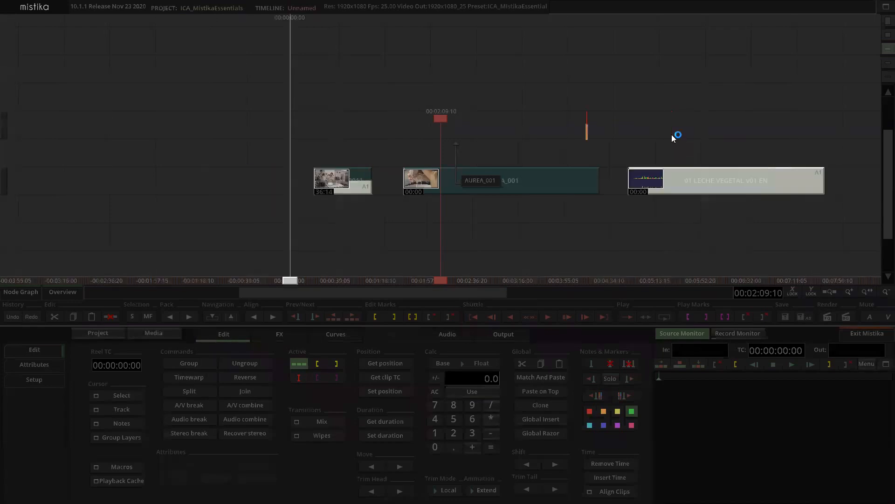
{"action": "scroll", "coordinate": [571, 98], "scroll_direction": "down", "scroll_amount": 1}
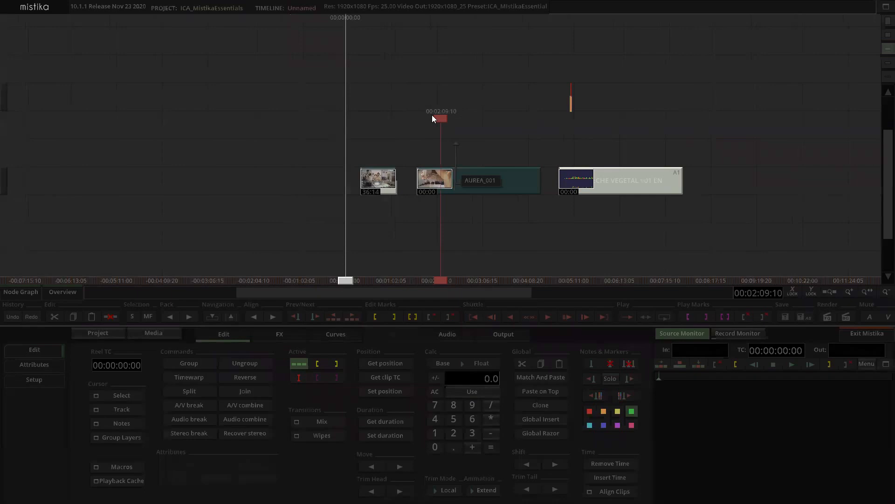
{"action": "scroll", "coordinate": [432, 115], "scroll_direction": "up", "scroll_amount": 2}
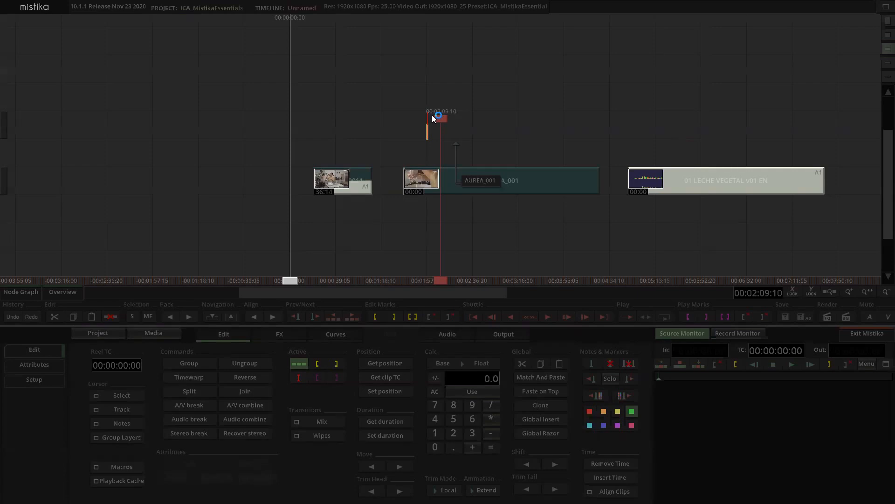
Step: Select the Capture0011, AUREA_001 and 01 LECHE VEGETAL v01 EN clips one by one to compare their appearance
{"action": "left_click", "coordinate": [358, 179]}
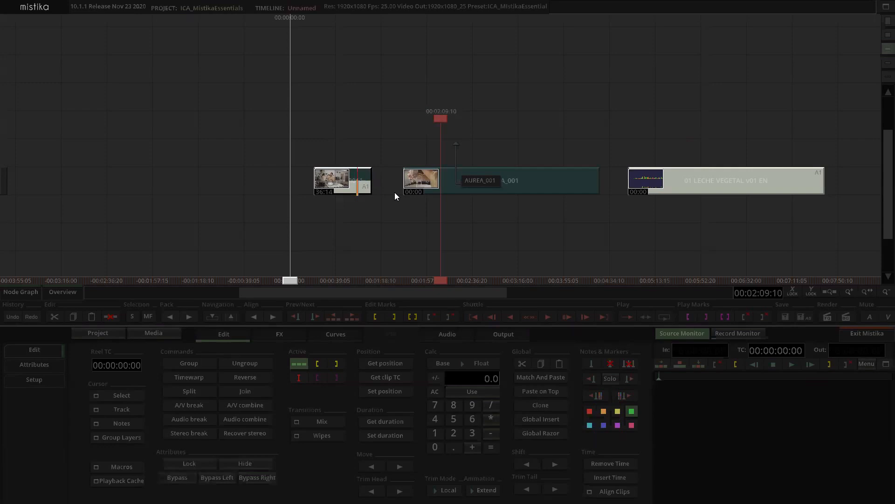
{"action": "left_click", "coordinate": [507, 179]}
{"action": "left_click", "coordinate": [523, 146]}
{"action": "left_click", "coordinate": [699, 185]}
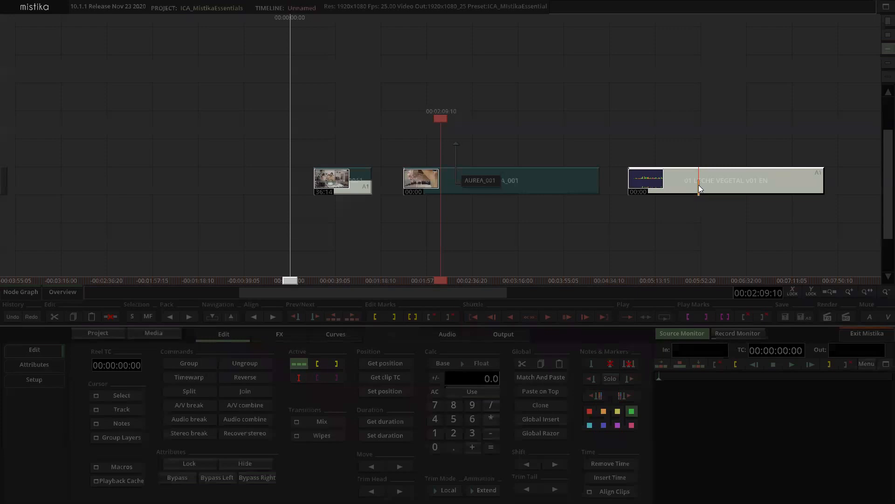
{"action": "left_click", "coordinate": [484, 236]}
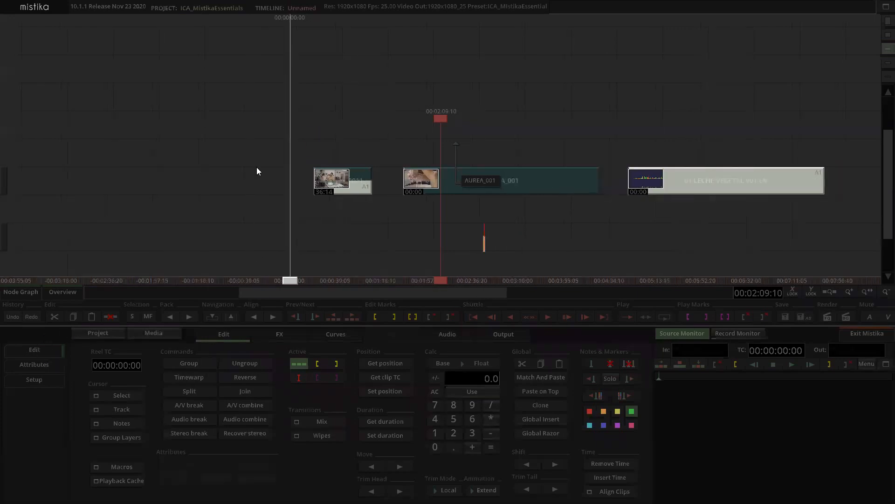
Step: In the timeline setup, switch the audio icons to a strip forming a waveform and back to only the clip's active frame
{"action": "left_click", "coordinate": [43, 365]}
{"action": "left_click", "coordinate": [37, 382]}
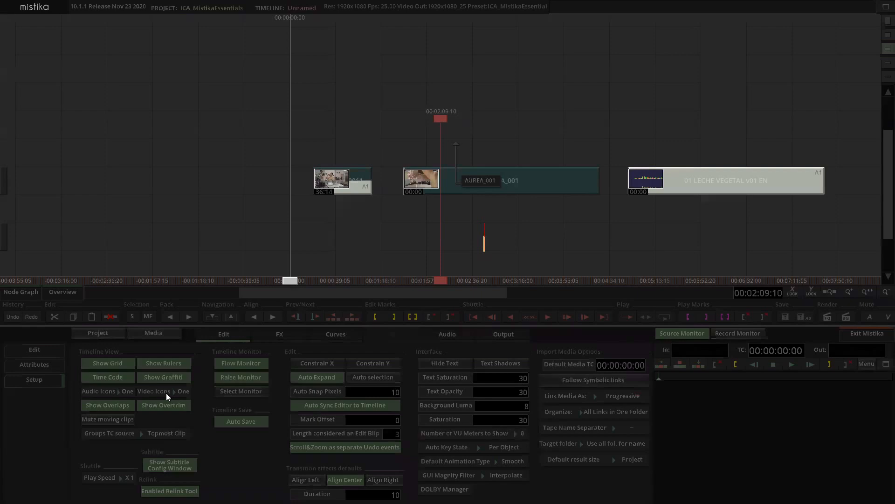
{"action": "left_click", "coordinate": [125, 391]}
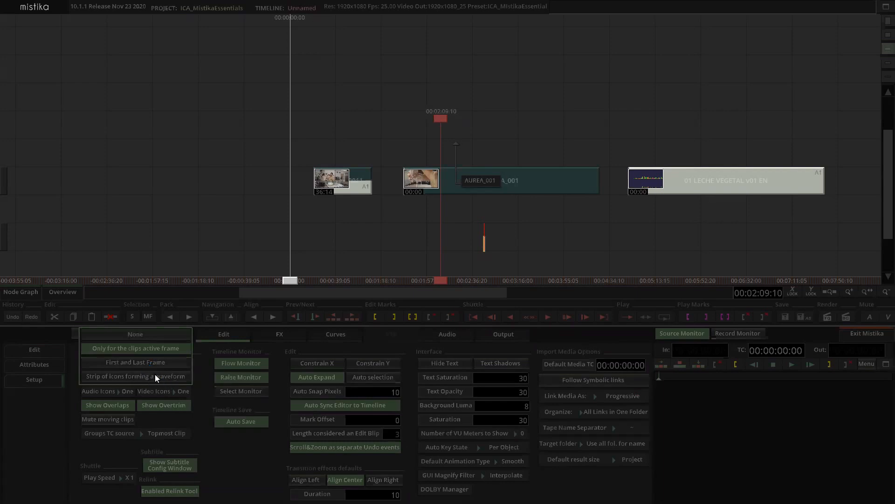
{"action": "left_click", "coordinate": [156, 376]}
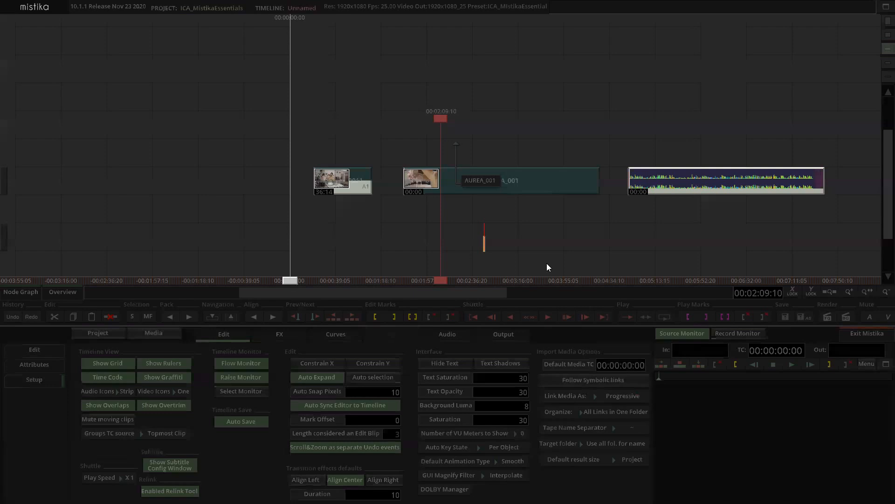
{"action": "left_click", "coordinate": [125, 393]}
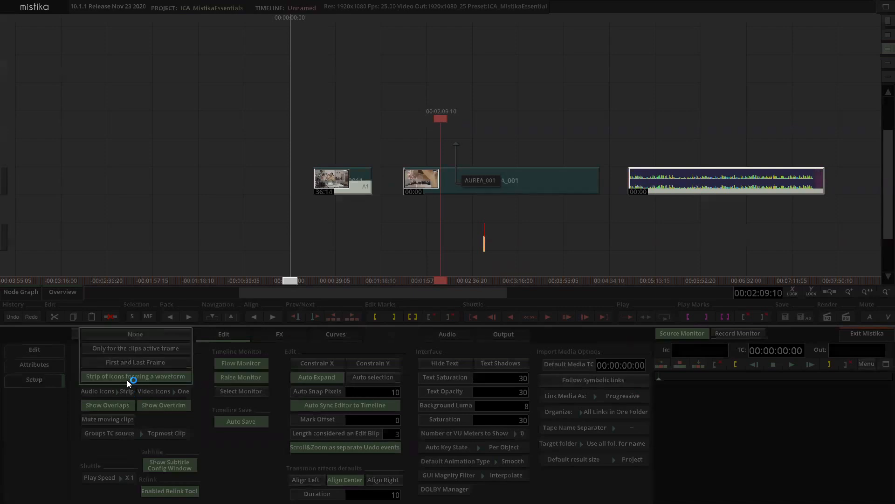
{"action": "left_click", "coordinate": [148, 347]}
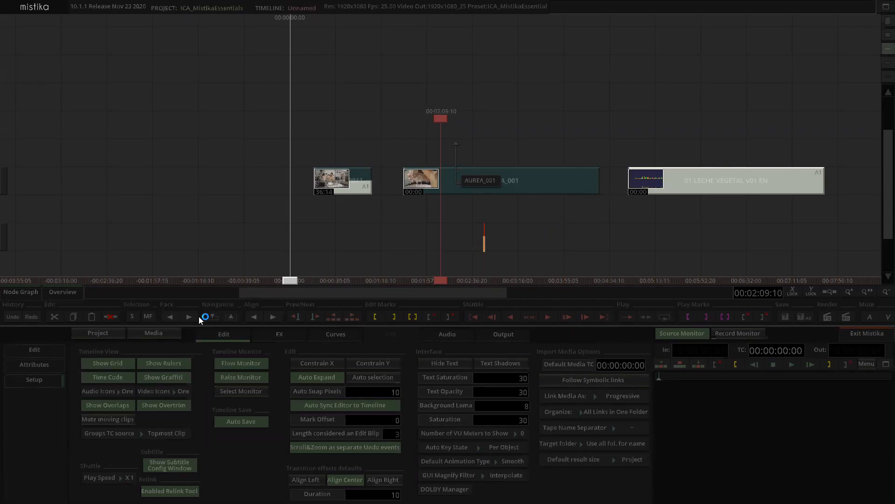
Step: In the timeline setup, switch the video icons to first and last frame, a strip of icons, and back to only the active frame
{"action": "left_click", "coordinate": [154, 391]}
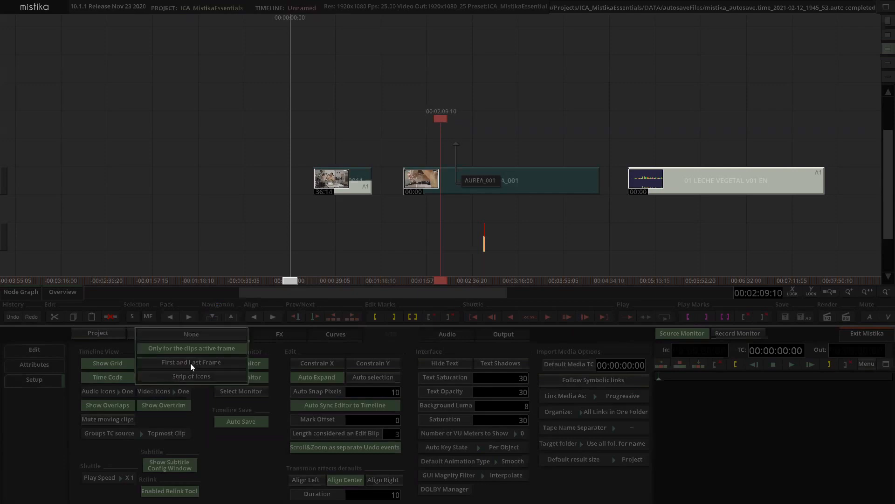
{"action": "left_click", "coordinate": [216, 362]}
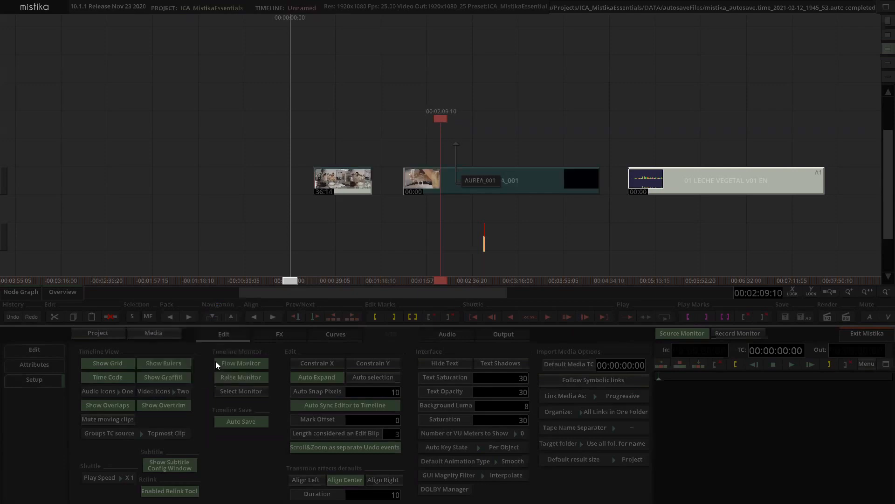
{"action": "left_click", "coordinate": [172, 390]}
{"action": "left_click", "coordinate": [186, 376]}
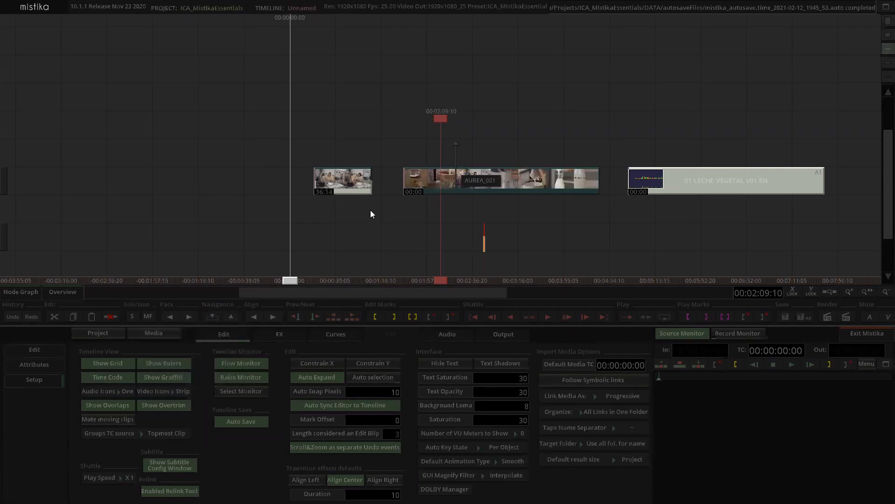
{"action": "scroll", "coordinate": [370, 210], "scroll_direction": "up", "scroll_amount": 8}
{"action": "scroll", "coordinate": [370, 210], "scroll_direction": "down", "scroll_amount": 4}
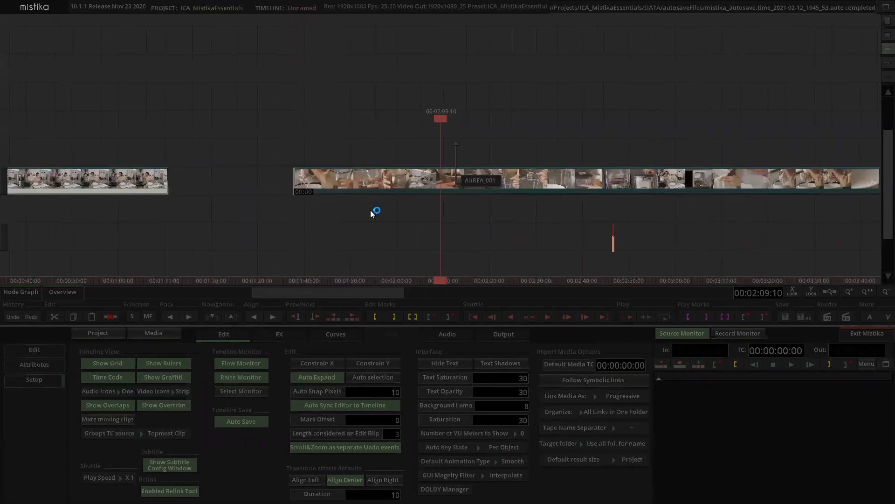
{"action": "left_click", "coordinate": [183, 392]}
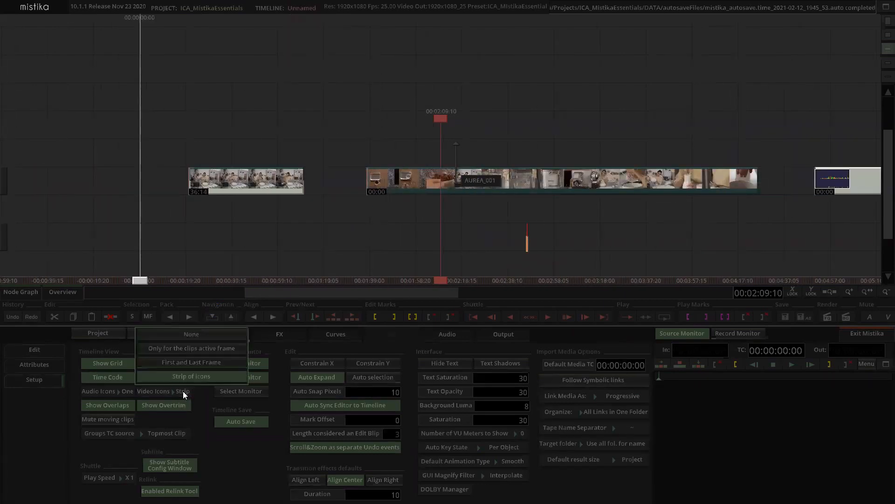
{"action": "left_click", "coordinate": [199, 349]}
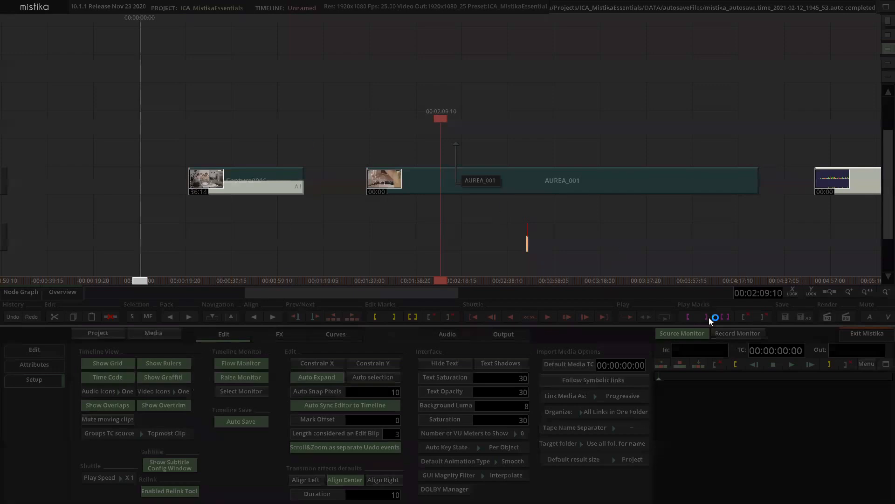
Step: Show the Record Monitor and select the AUREA_001, 01 LECHE VEGETAL v01 EN and Capture0011 clips one by one, ending on AUREA_001
{"action": "left_click", "coordinate": [729, 332]}
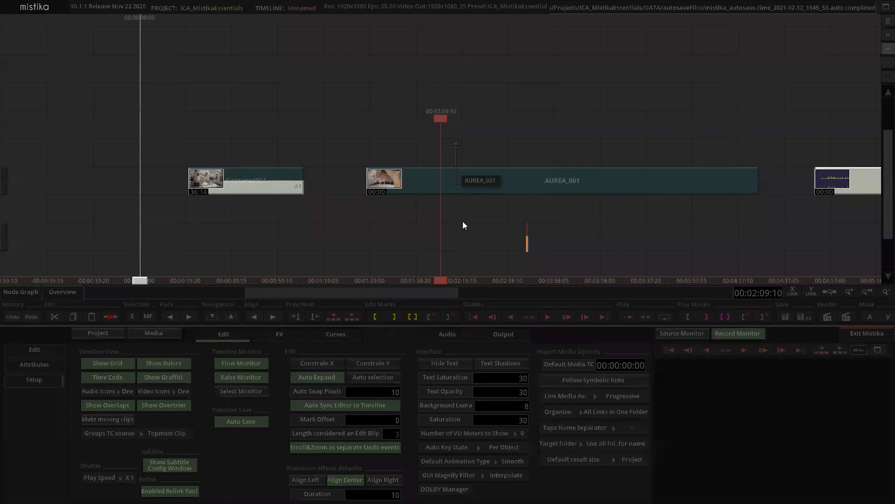
{"action": "scroll", "coordinate": [451, 225], "scroll_direction": "down", "scroll_amount": 2}
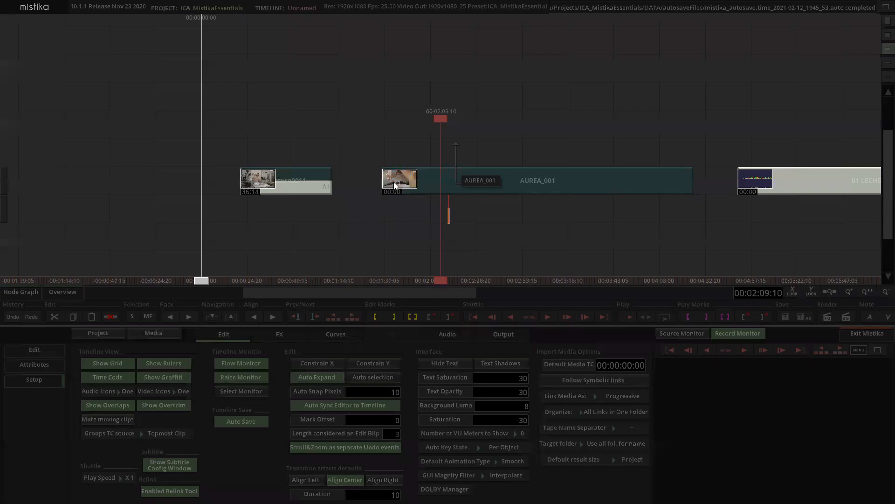
{"action": "left_click", "coordinate": [421, 184]}
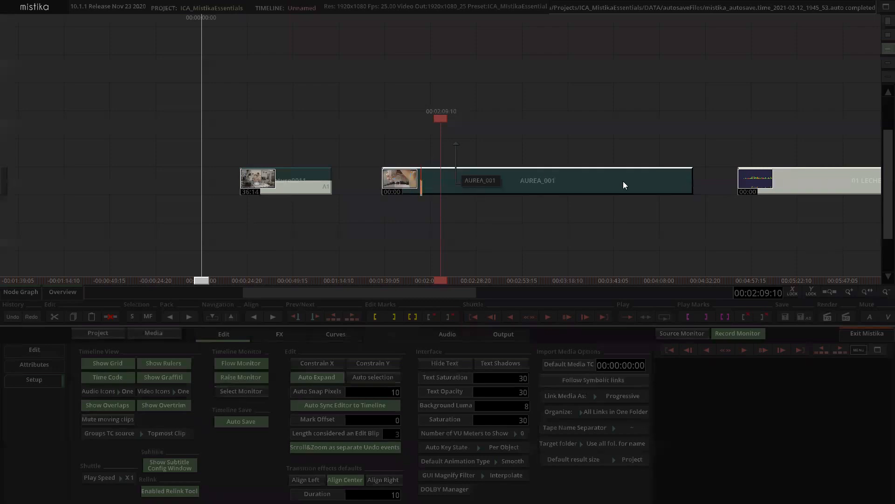
{"action": "left_click", "coordinate": [798, 176]}
{"action": "left_click", "coordinate": [639, 174]}
{"action": "left_click", "coordinate": [294, 184]}
{"action": "left_click", "coordinate": [404, 186]}
Step: Scrub the active-frame thumbnail of the AUREA_001 clip to 01:19:14
{"action": "left_click_drag", "start_coordinate": [385, 90], "coordinate": [404, 76]}
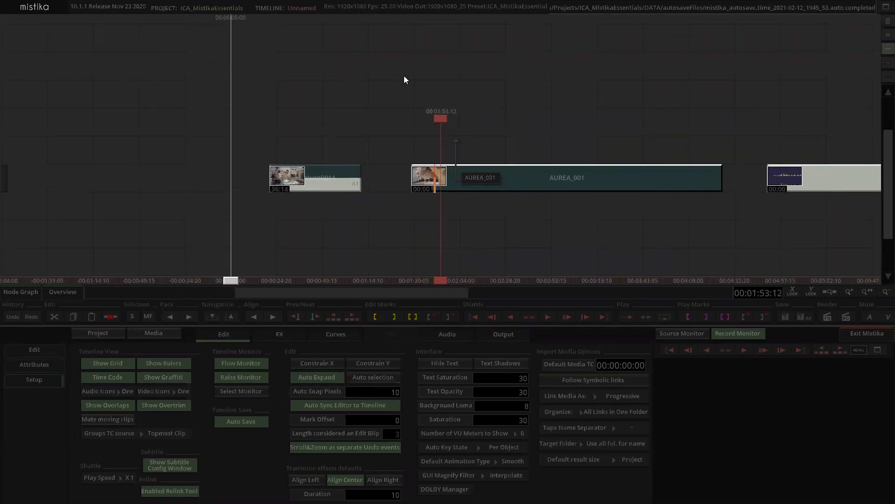
{"action": "left_click_drag", "start_coordinate": [569, 79], "coordinate": [629, 121]}
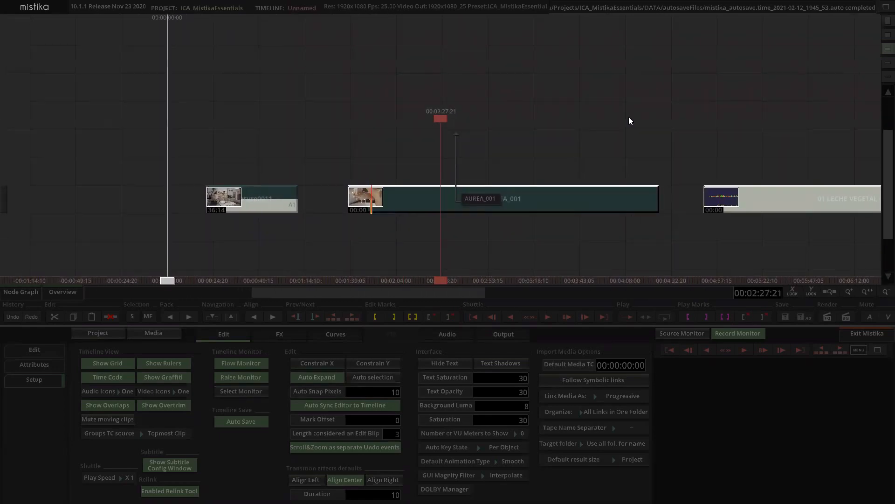
{"action": "left_click_drag", "start_coordinate": [599, 70], "coordinate": [552, 90]}
{"action": "left_click_drag", "start_coordinate": [546, 105], "coordinate": [597, 85]}
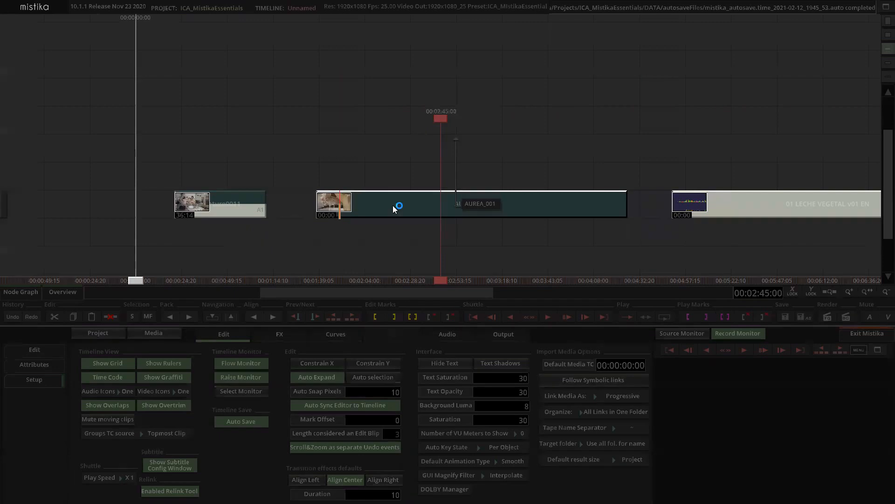
{"action": "left_click_drag", "start_coordinate": [351, 203], "coordinate": [387, 199]}
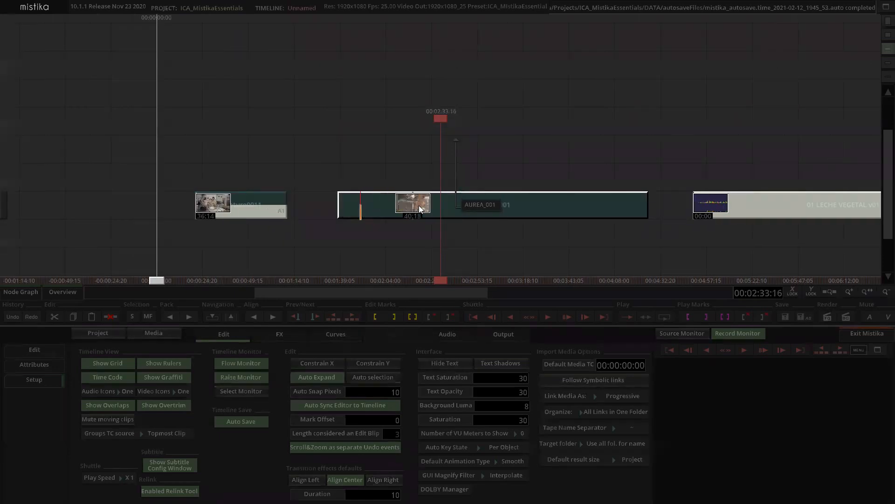
{"action": "left_click_drag", "start_coordinate": [463, 204], "coordinate": [488, 216]}
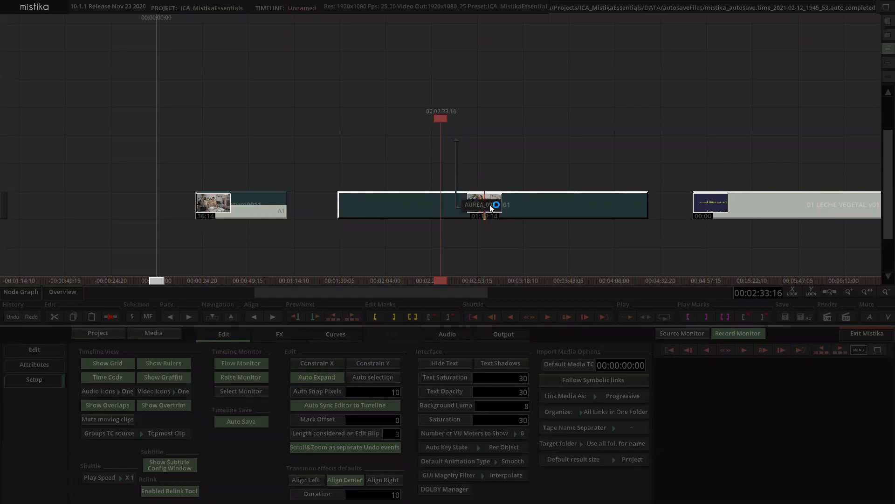
Step: Turn off Flow Monitor in the timeline monitor settings and deselect AUREA_001
{"action": "left_click_drag", "start_coordinate": [481, 162], "coordinate": [540, 162]}
{"action": "left_click_drag", "start_coordinate": [602, 156], "coordinate": [590, 161]}
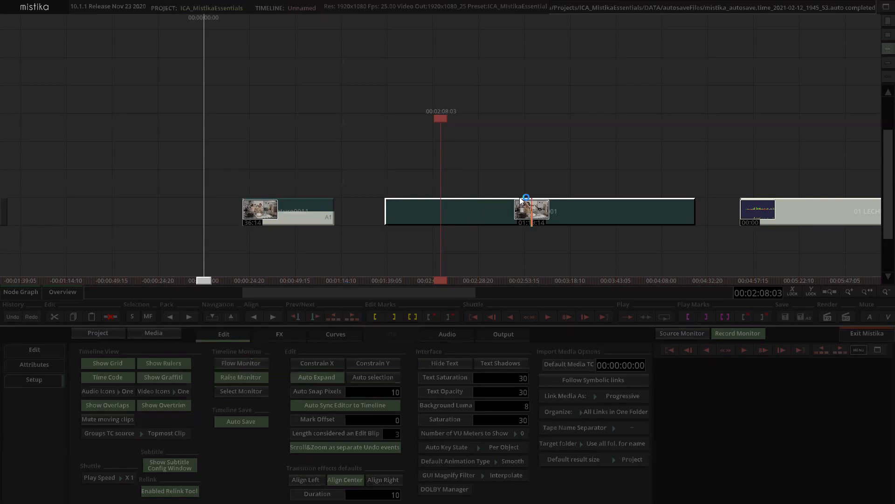
{"action": "left_click", "coordinate": [536, 141]}
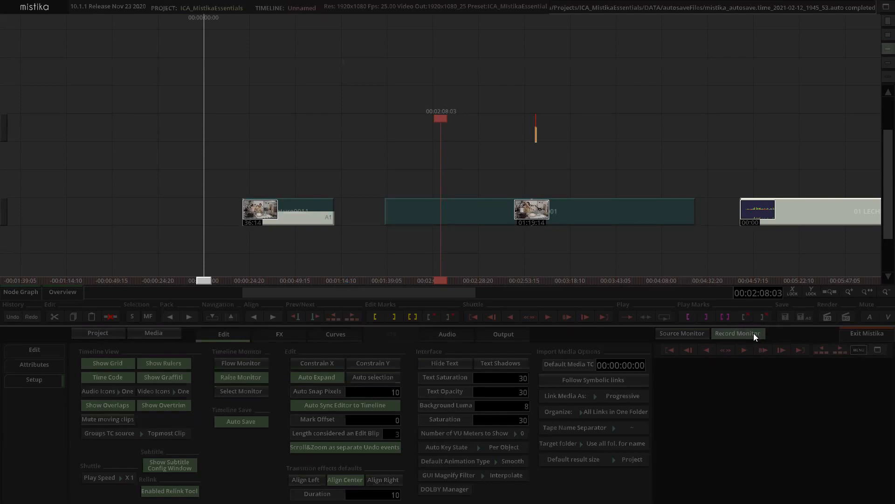
Step: Turn off Live Video in the Record Monitor's options and move the timeline to 00:02:50:20 to view that frame
{"action": "left_click", "coordinate": [859, 349]}
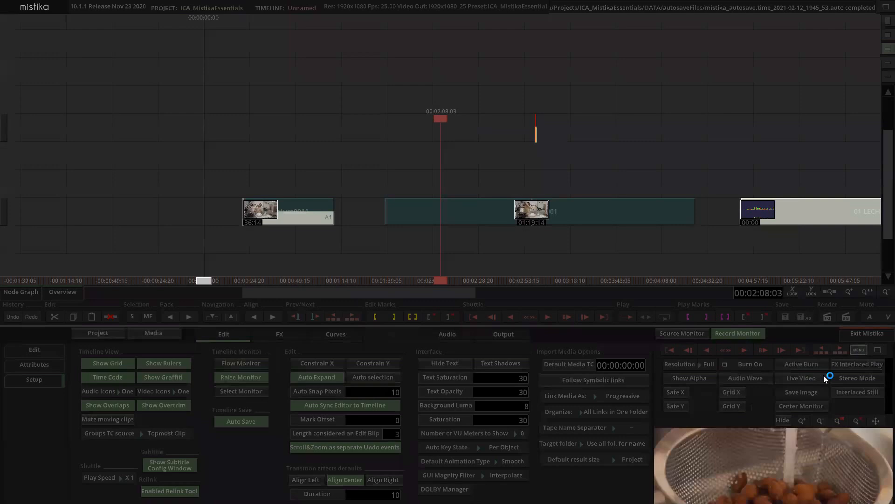
{"action": "left_click", "coordinate": [859, 350]}
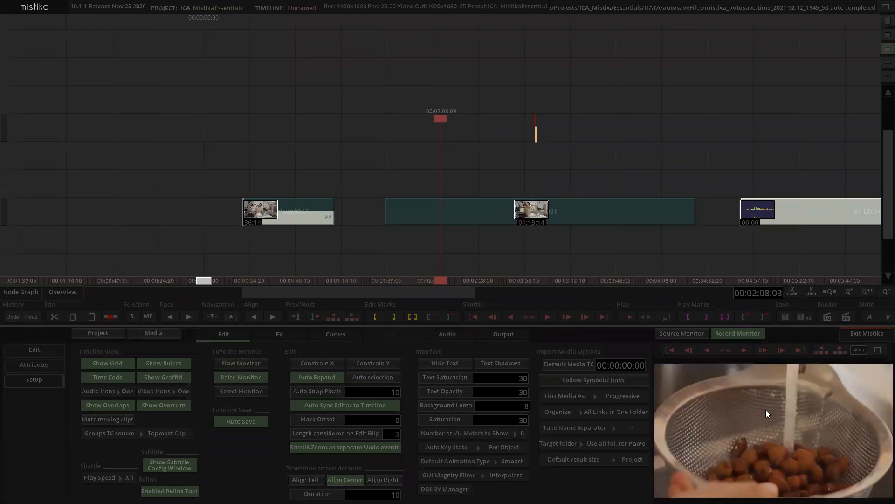
{"action": "left_click_drag", "start_coordinate": [623, 129], "coordinate": [567, 114]}
{"action": "left_click_drag", "start_coordinate": [646, 116], "coordinate": [548, 114]}
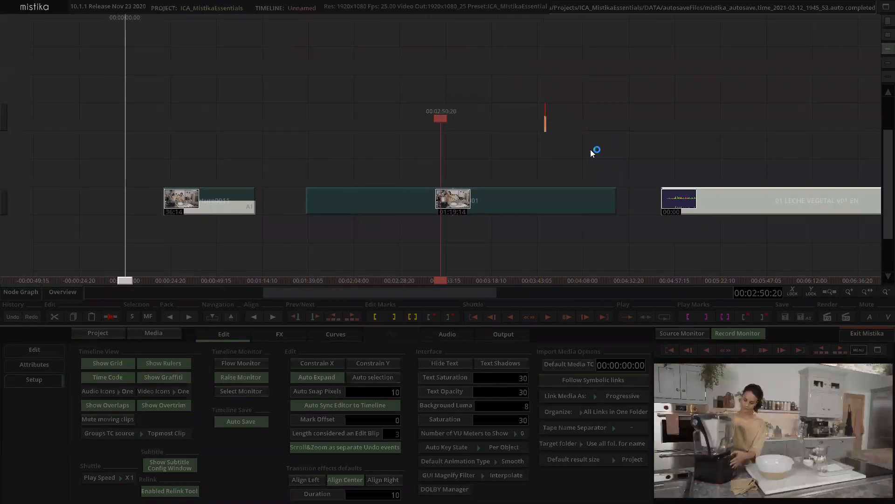
Step: Turn Live Video on and off again in the Record Monitor's options to compare the image display
{"action": "left_click", "coordinate": [853, 347]}
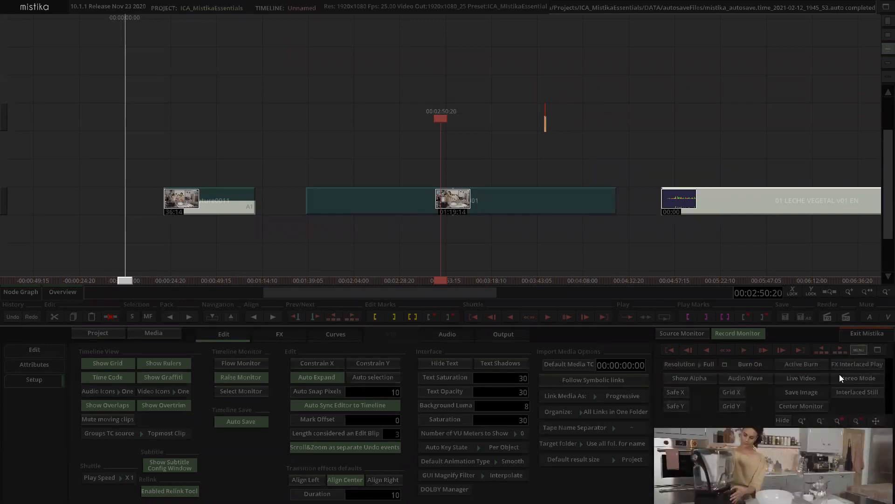
{"action": "left_click", "coordinate": [855, 351]}
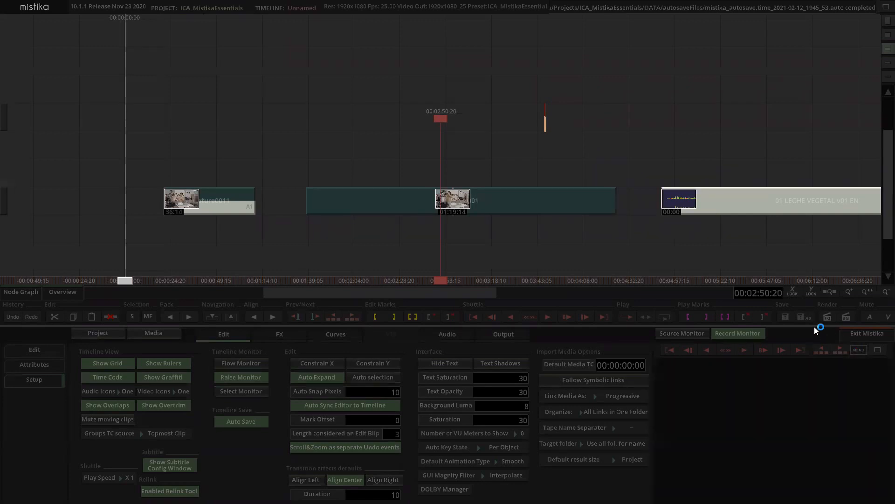
{"action": "left_click", "coordinate": [857, 349]}
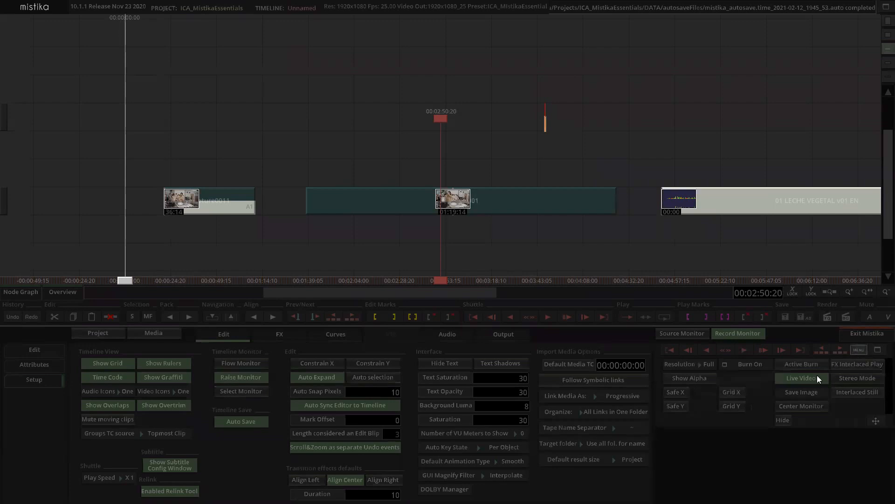
{"action": "left_click", "coordinate": [819, 377]}
{"action": "left_click", "coordinate": [861, 352]}
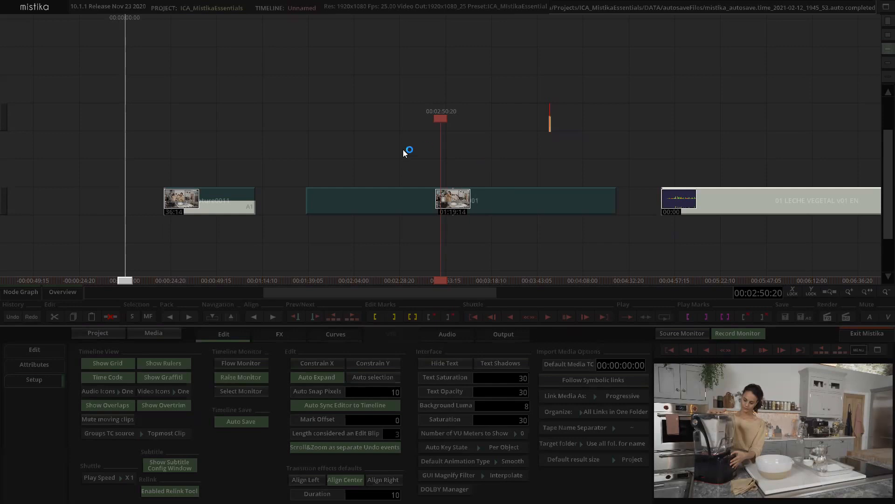
Step: Move the AUREA_001 clip slightly earlier on its row
{"action": "scroll", "coordinate": [405, 150], "scroll_direction": "down", "scroll_amount": 2}
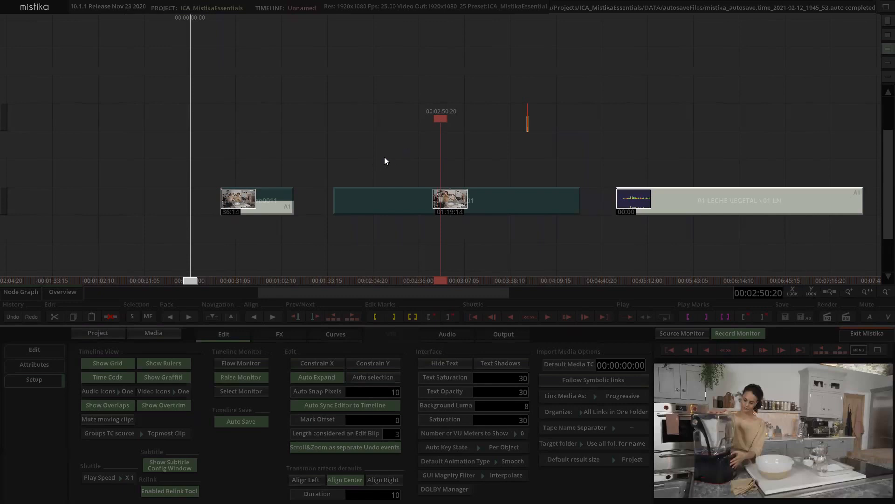
{"action": "scroll", "coordinate": [411, 146], "scroll_direction": "down", "scroll_amount": 2}
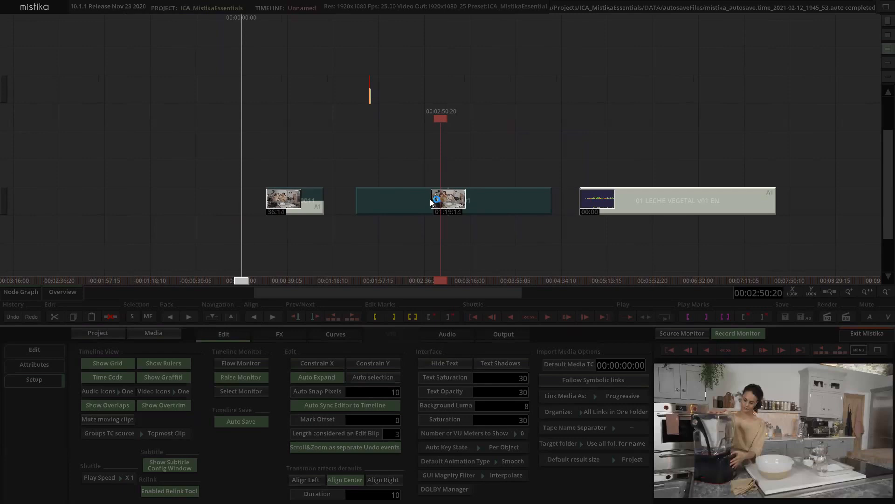
{"action": "mouse_move", "coordinate": [425, 200]}
{"action": "left_mouse_down"}
{"action": "mouse_move", "coordinate": [434, 140]}
{"action": "mouse_move", "coordinate": [481, 142]}
{"action": "mouse_move", "coordinate": [493, 168]}
{"action": "mouse_move", "coordinate": [405, 233]}
{"action": "mouse_move", "coordinate": [520, 100]}
{"action": "mouse_move", "coordinate": [521, 73]}
{"action": "mouse_move", "coordinate": [346, 151]}
{"action": "mouse_move", "coordinate": [450, 172]}
{"action": "mouse_move", "coordinate": [425, 205]}
{"action": "mouse_move", "coordinate": [417, 200]}
{"action": "left_mouse_up"}
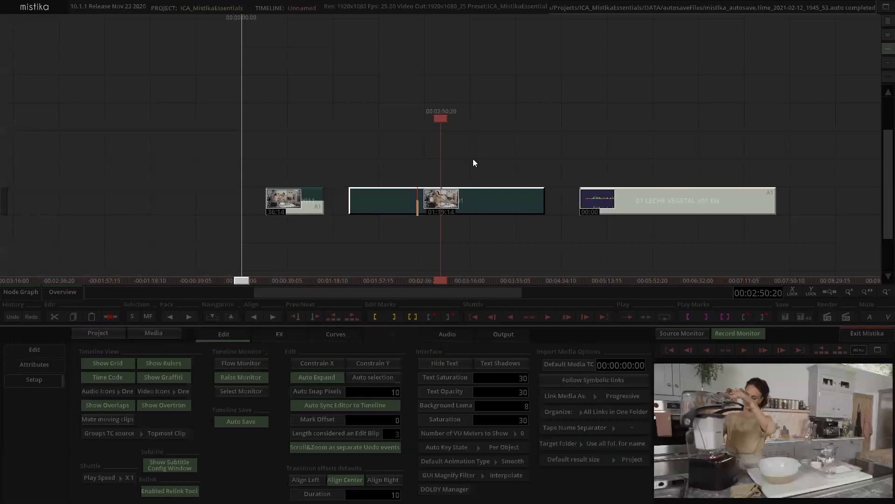
Step: Turn on Constrain X and test moving the AUREA_001 clip with the constraint active, then deselect the clip
{"action": "left_click", "coordinate": [408, 148]}
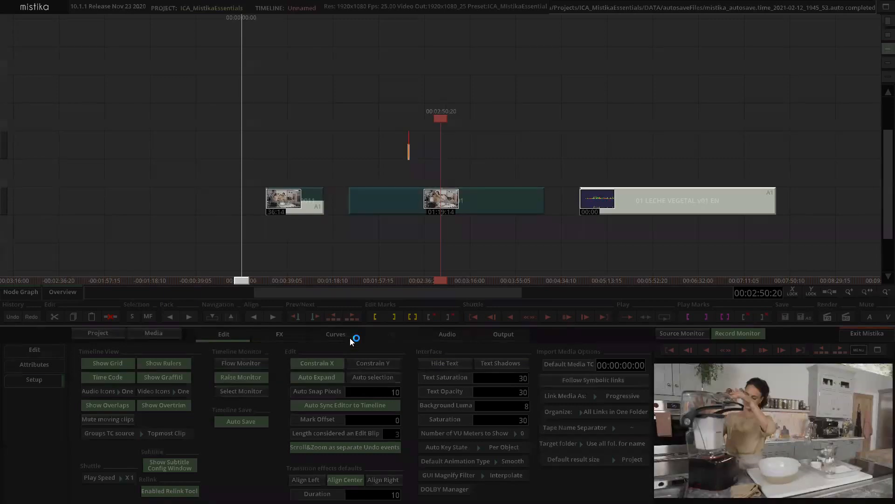
{"action": "mouse_move", "coordinate": [426, 200]}
{"action": "left_mouse_down"}
{"action": "mouse_move", "coordinate": [556, 189]}
{"action": "mouse_move", "coordinate": [438, 261]}
{"action": "mouse_move", "coordinate": [427, 256]}
{"action": "mouse_move", "coordinate": [442, 234]}
{"action": "mouse_move", "coordinate": [431, 269]}
{"action": "mouse_move", "coordinate": [426, 191]}
{"action": "mouse_move", "coordinate": [425, 199]}
{"action": "left_mouse_up"}
{"action": "left_click", "coordinate": [486, 110]}
{"action": "left_click", "coordinate": [453, 204]}
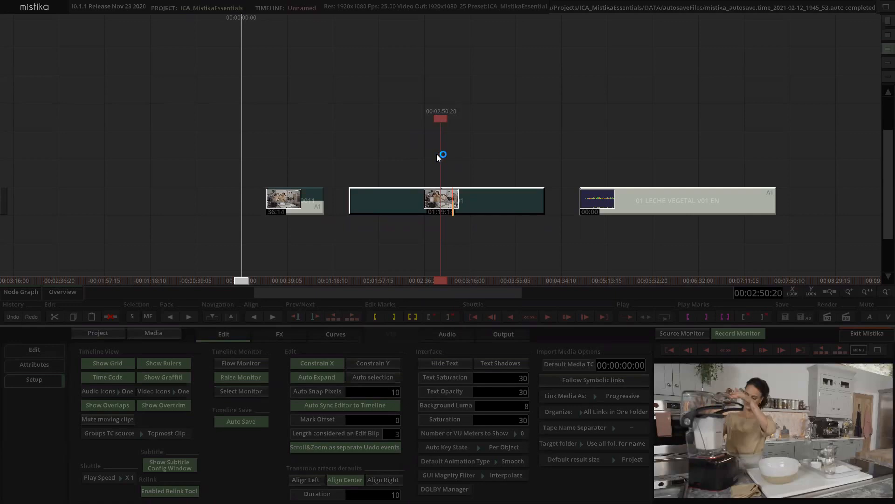
{"action": "mouse_move", "coordinate": [406, 195]}
{"action": "left_mouse_down"}
{"action": "mouse_move", "coordinate": [450, 210]}
{"action": "mouse_move", "coordinate": [478, 78]}
{"action": "mouse_move", "coordinate": [432, 68]}
{"action": "mouse_move", "coordinate": [404, 181]}
{"action": "mouse_move", "coordinate": [373, 203]}
{"action": "mouse_move", "coordinate": [359, 72]}
{"action": "mouse_move", "coordinate": [418, 164]}
{"action": "mouse_move", "coordinate": [479, 226]}
{"action": "mouse_move", "coordinate": [614, 136]}
{"action": "mouse_move", "coordinate": [451, 146]}
{"action": "mouse_move", "coordinate": [421, 195]}
{"action": "left_mouse_up"}
{"action": "mouse_move", "coordinate": [428, 129]}
{"action": "left_mouse_down"}
{"action": "mouse_move", "coordinate": [435, 169]}
{"action": "mouse_move", "coordinate": [440, 56]}
{"action": "mouse_move", "coordinate": [439, 198]}
{"action": "left_mouse_up"}
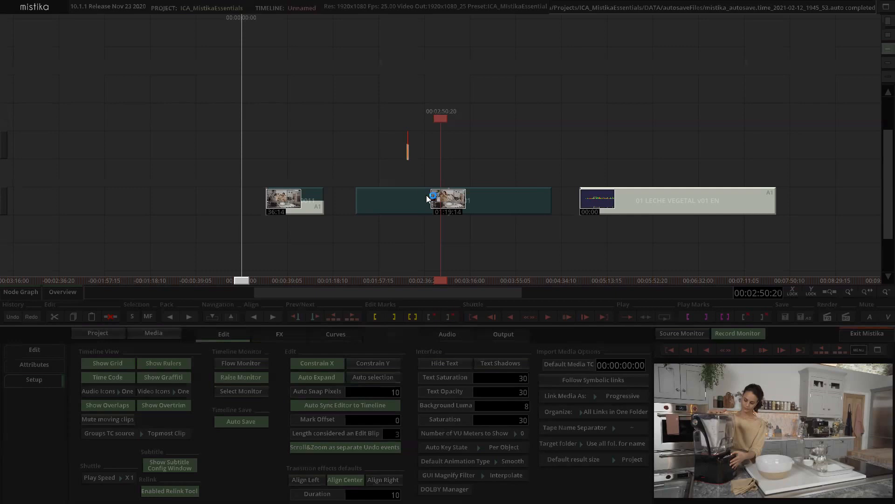
{"action": "left_click_drag", "start_coordinate": [420, 195], "coordinate": [411, 173]}
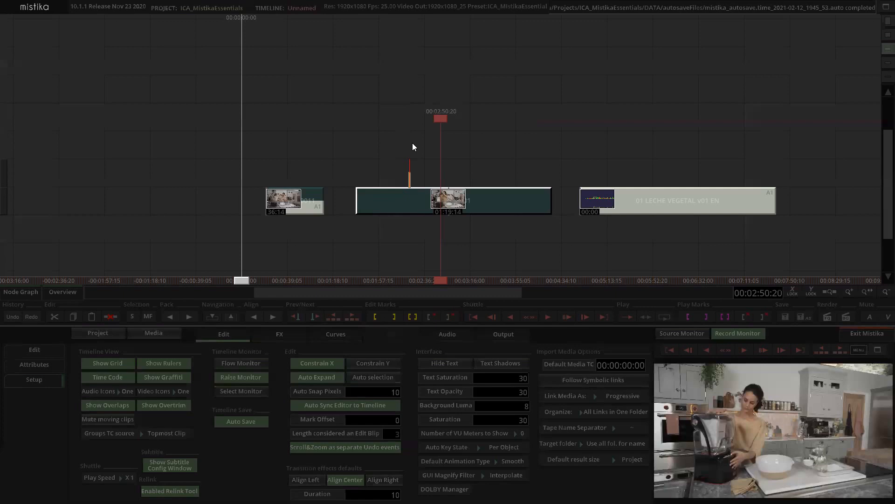
{"action": "left_click", "coordinate": [398, 137]}
Step: Turn off Show Grid and Show Rulers in the timeline view settings
{"action": "scroll", "coordinate": [397, 137], "scroll_direction": "down", "scroll_amount": 1}
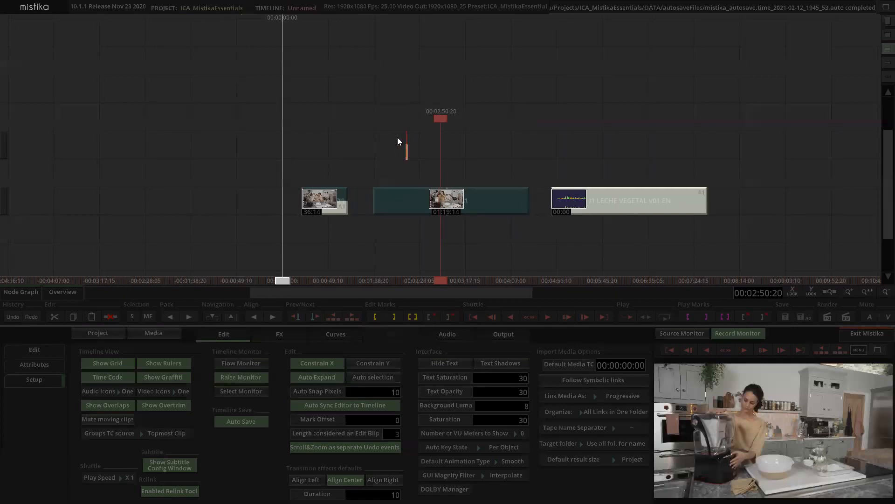
{"action": "scroll", "coordinate": [397, 137], "scroll_direction": "down", "scroll_amount": 1}
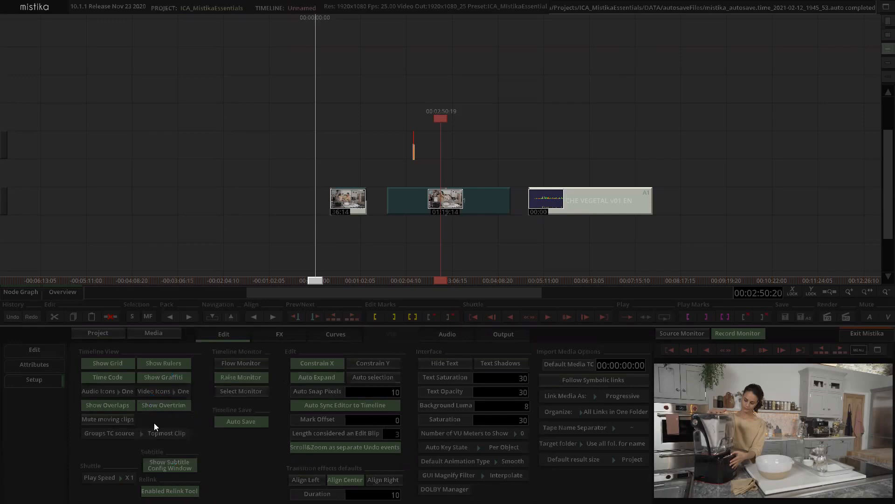
{"action": "left_click", "coordinate": [116, 363]}
{"action": "left_click_drag", "start_coordinate": [462, 109], "coordinate": [546, 146]}
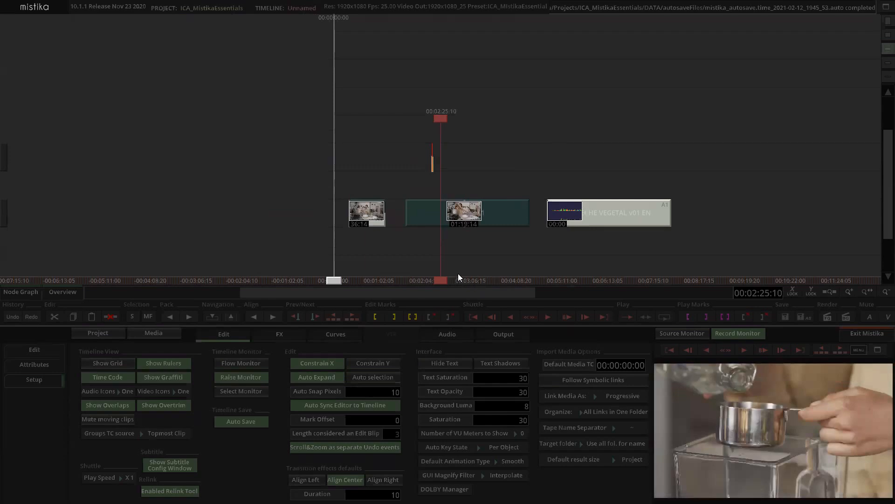
{"action": "left_click_drag", "start_coordinate": [537, 139], "coordinate": [554, 147]}
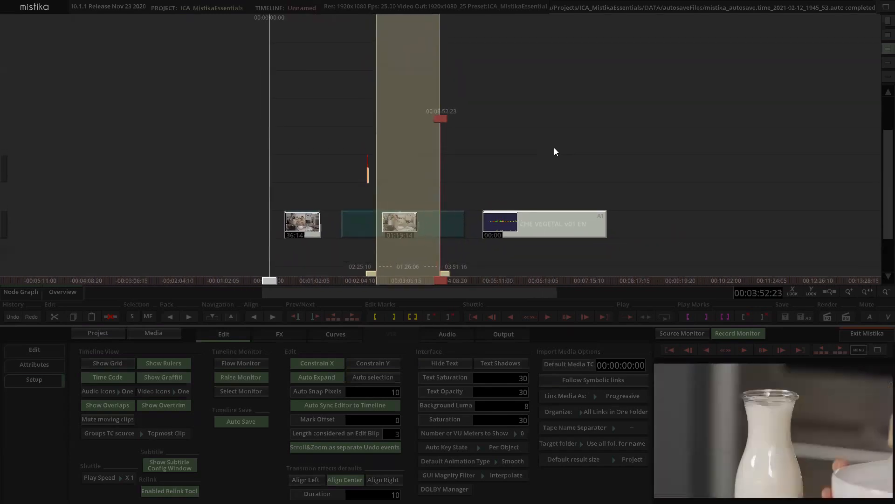
{"action": "left_click", "coordinate": [164, 362]}
{"action": "left_click_drag", "start_coordinate": [418, 147], "coordinate": [456, 134]}
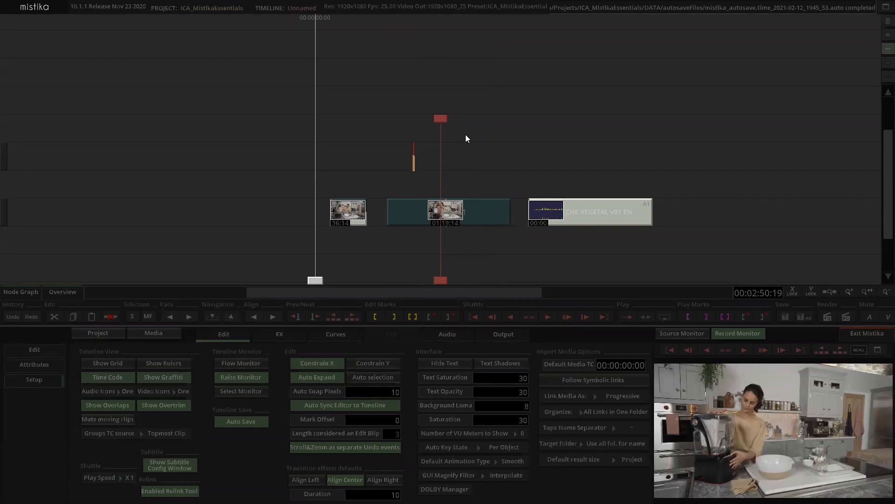
Step: Try different Text Opacity and Saturation values in the interface settings, then set Saturation back to 30
{"action": "left_click", "coordinate": [439, 120]}
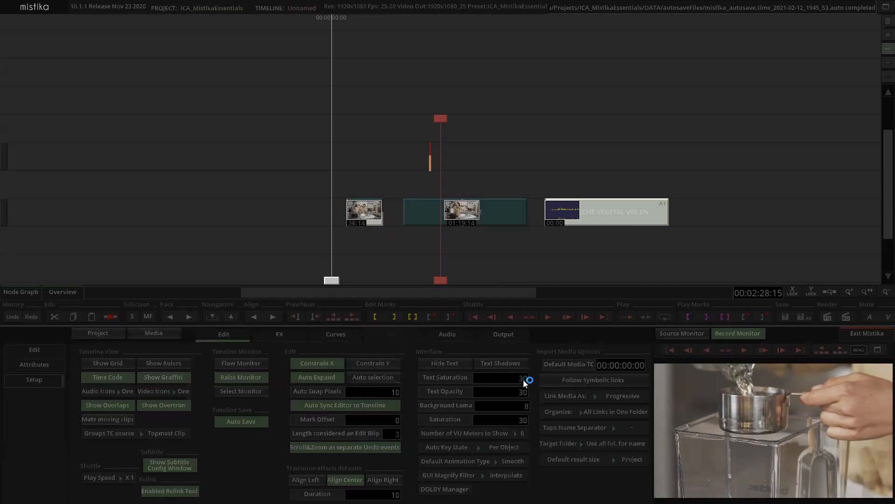
{"action": "left_click_drag", "start_coordinate": [503, 395], "coordinate": [486, 408]}
{"action": "left_click", "coordinate": [522, 392]}
{"action": "key", "text": "Return"}
{"action": "left_click_drag", "start_coordinate": [506, 421], "coordinate": [573, 441]}
{"action": "left_click", "coordinate": [518, 419]}
{"action": "type", "text": "30"}
{"action": "key", "text": "Return"}
Step: Set the number of VU meters to show to 2 and play the audio clip to check the meters
{"action": "left_click", "coordinate": [481, 433]}
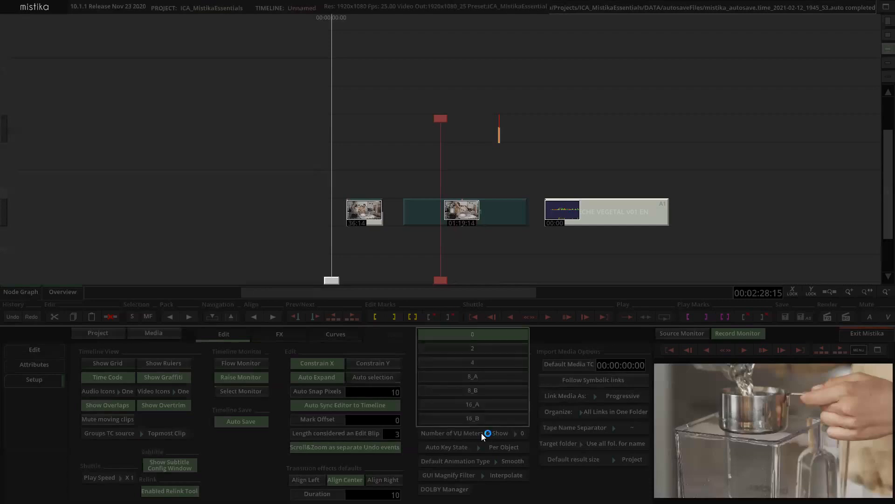
{"action": "left_click", "coordinate": [477, 347]}
{"action": "left_click", "coordinate": [499, 163]}
{"action": "left_click_drag", "start_coordinate": [550, 141], "coordinate": [468, 141]}
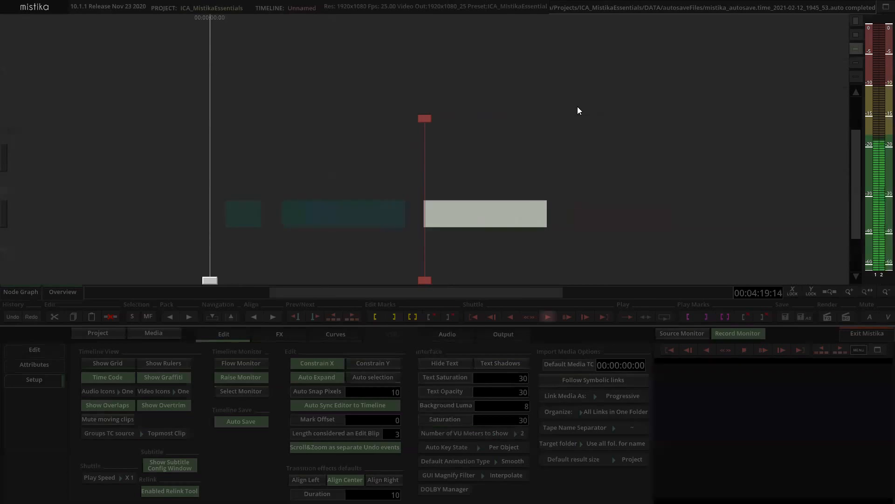
{"action": "key", "text": "space"}
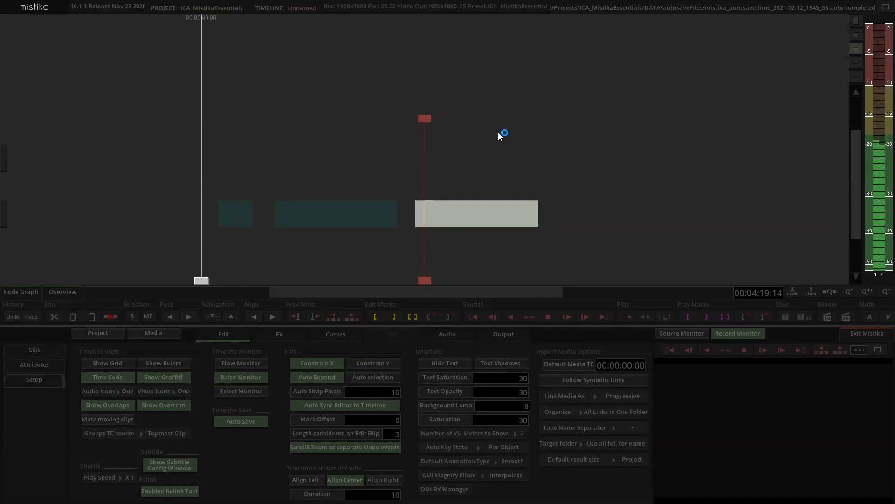
{"action": "key", "text": "space"}
Step: Turn on X Lock and Y Lock and test moving the timeline with both locks active
{"action": "left_click", "coordinate": [475, 144]}
{"action": "scroll", "coordinate": [477, 144], "scroll_direction": "down", "scroll_amount": 2}
{"action": "left_click_drag", "start_coordinate": [305, 171], "coordinate": [425, 139]}
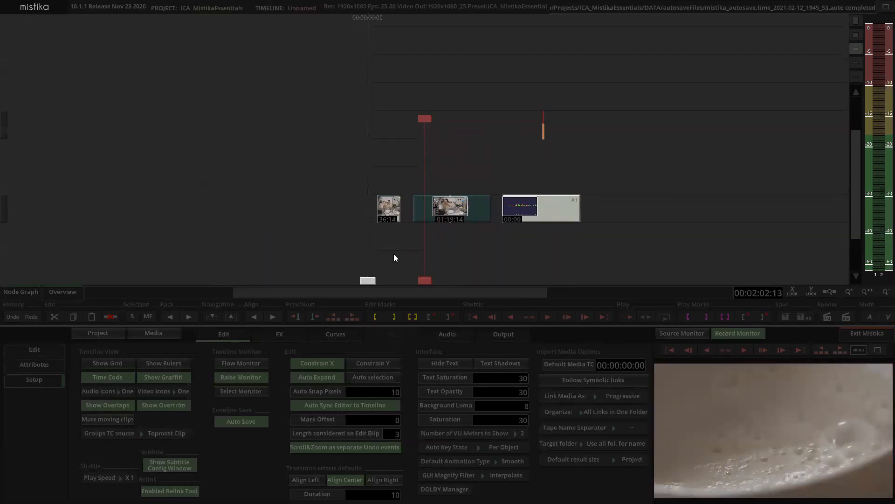
{"action": "mouse_move", "coordinate": [451, 197]}
{"action": "left_mouse_down"}
{"action": "mouse_move", "coordinate": [476, 152]}
{"action": "mouse_move", "coordinate": [476, 179]}
{"action": "mouse_move", "coordinate": [457, 192]}
{"action": "mouse_move", "coordinate": [457, 208]}
{"action": "left_mouse_up"}
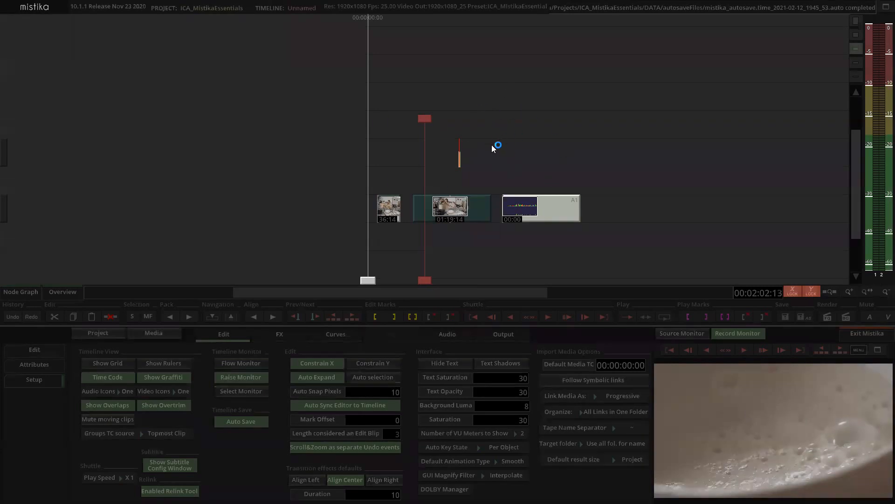
Step: Show the Edit commands, turn on Y Lock only, and move the timeline horizontally back towards its start
{"action": "left_click", "coordinate": [227, 341]}
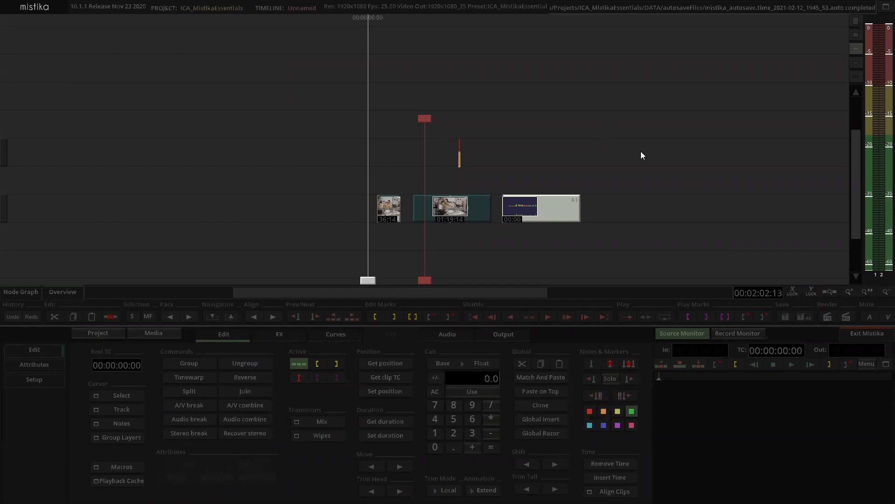
{"action": "left_click_drag", "start_coordinate": [646, 156], "coordinate": [627, 135]}
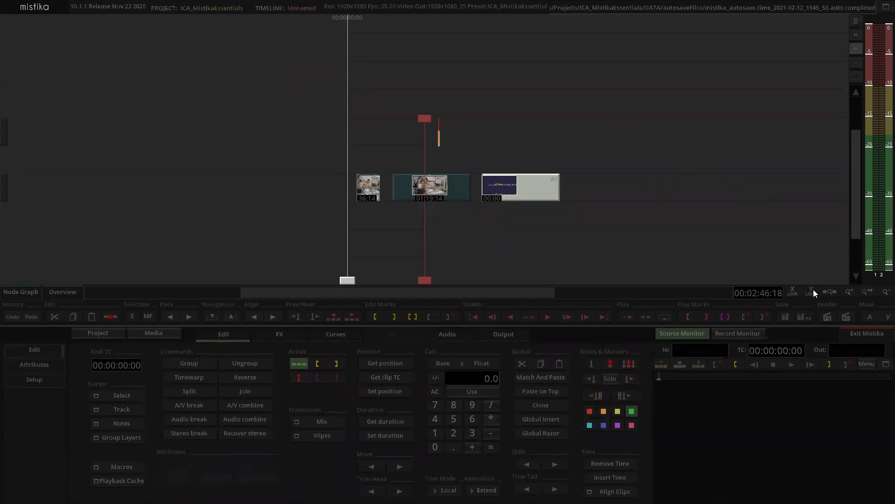
{"action": "left_click_drag", "start_coordinate": [739, 174], "coordinate": [754, 205]}
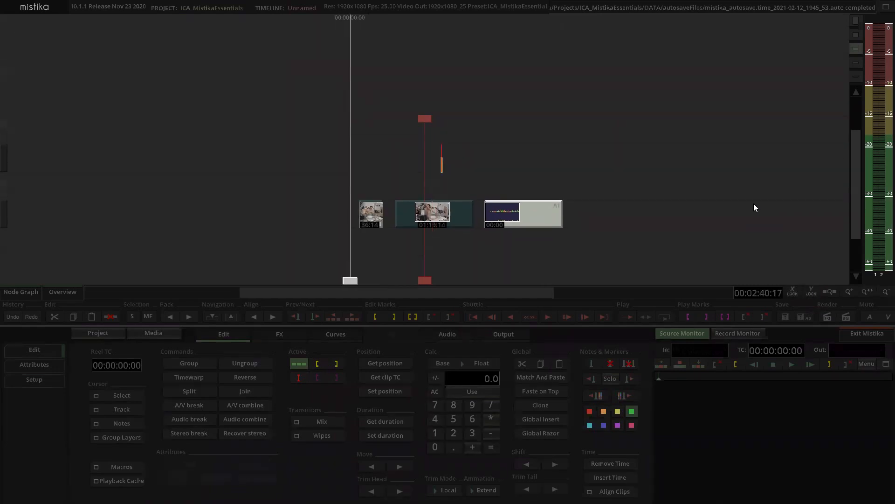
{"action": "left_click_drag", "start_coordinate": [561, 103], "coordinate": [450, 98]}
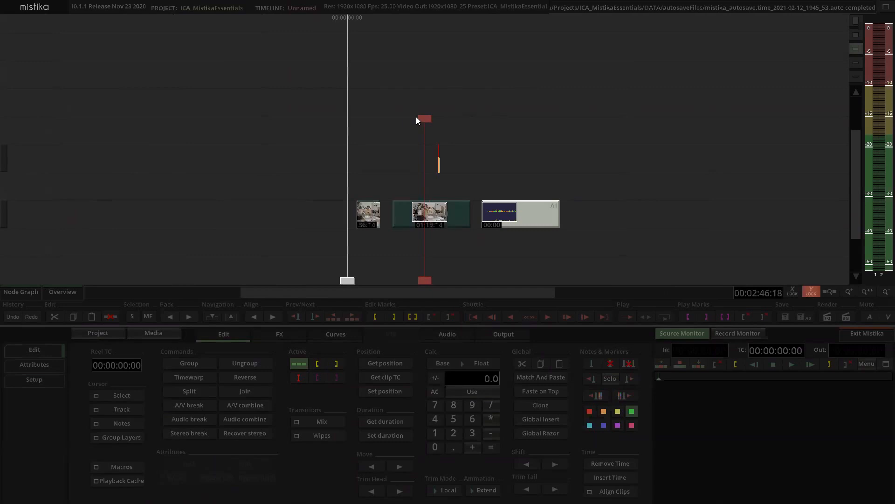
{"action": "left_click_drag", "start_coordinate": [495, 120], "coordinate": [551, 144]}
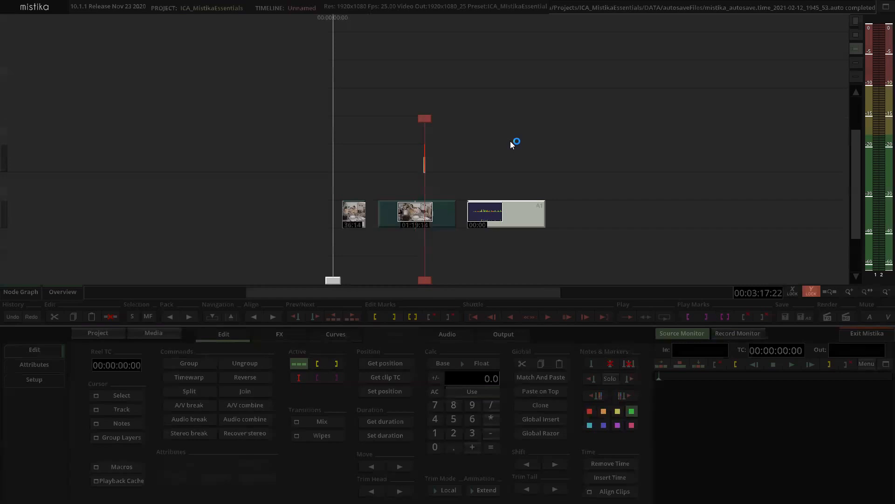
{"action": "left_click_drag", "start_coordinate": [571, 136], "coordinate": [606, 148]}
{"action": "left_click_drag", "start_coordinate": [314, 119], "coordinate": [523, 149]}
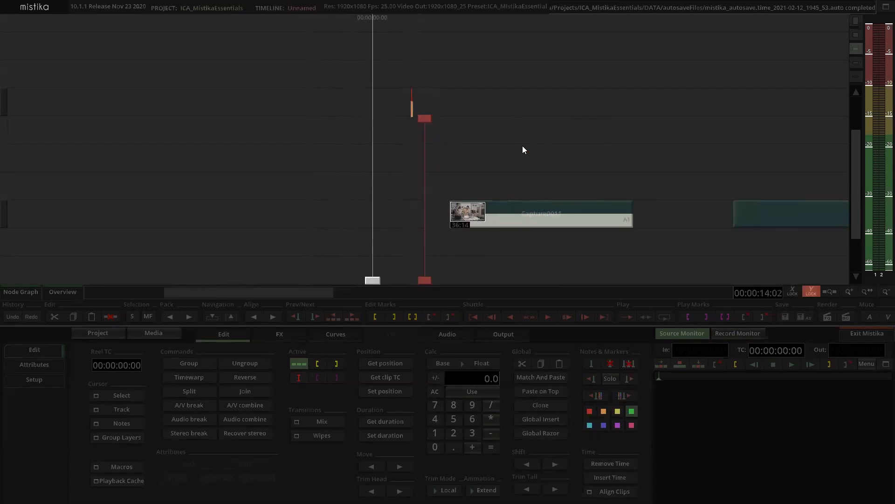
Step: Select the Capture0011 clip and examine its attributes, then deselect the clip
{"action": "left_click", "coordinate": [495, 214]}
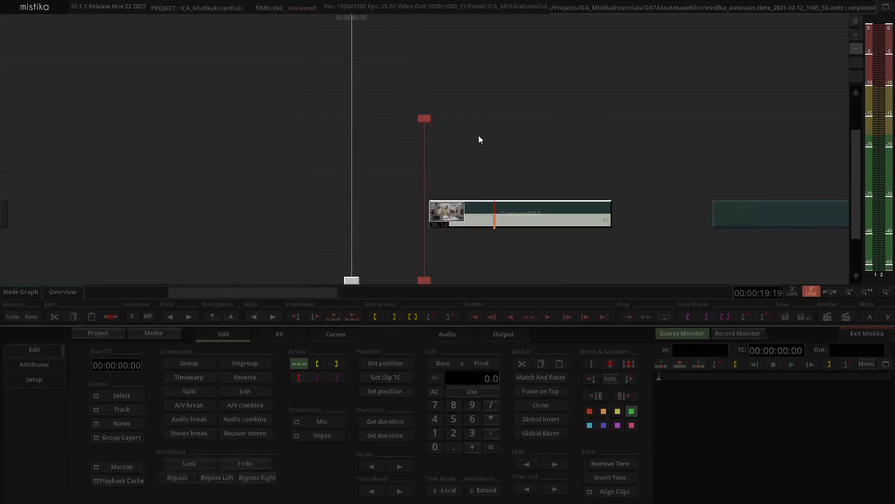
{"action": "scroll", "coordinate": [478, 136], "scroll_direction": "up", "scroll_amount": 1}
{"action": "left_click", "coordinate": [481, 137]}
{"action": "left_click", "coordinate": [501, 211]}
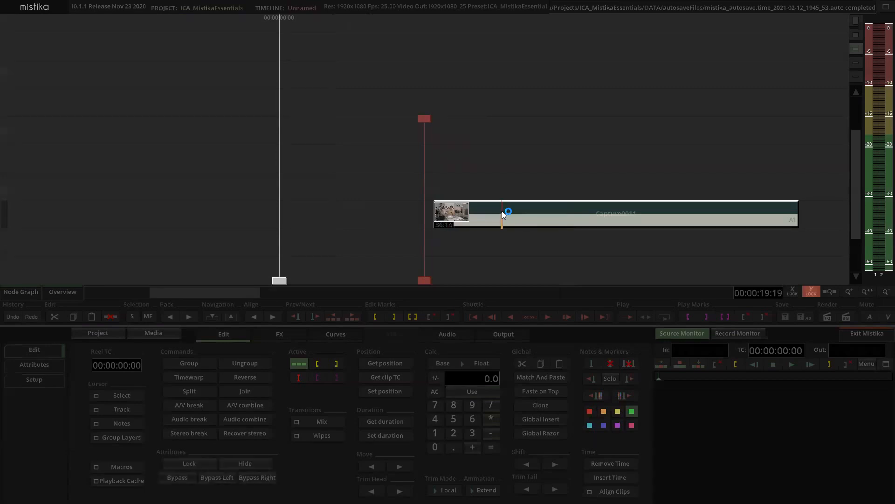
{"action": "left_click", "coordinate": [35, 367]}
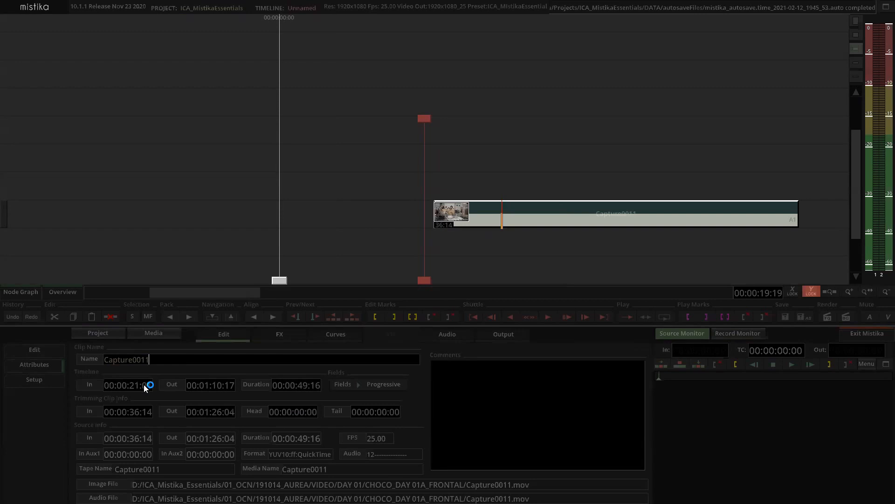
{"action": "left_click", "coordinate": [382, 180]}
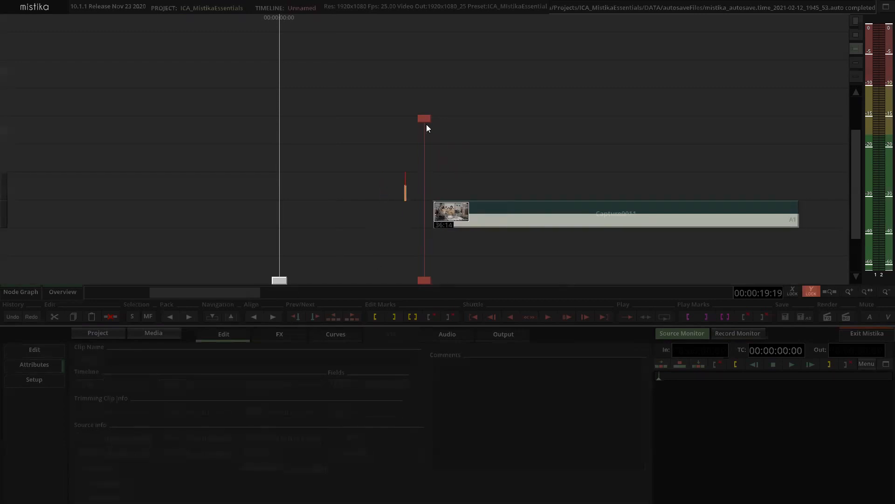
Step: Turn the Time Code display off and on again in the timeline view settings, then briefly play from near the start of Capture0011
{"action": "left_click", "coordinate": [214, 338]}
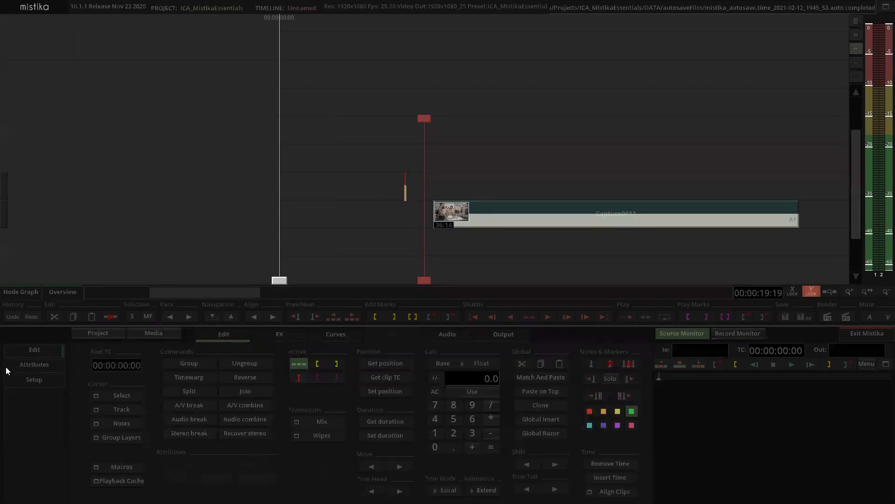
{"action": "left_click", "coordinate": [40, 381]}
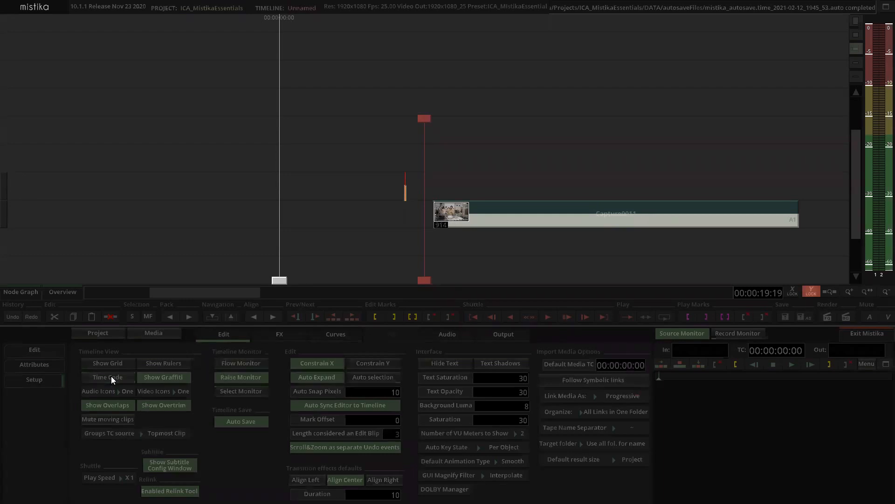
{"action": "mouse_move", "coordinate": [493, 152]}
{"action": "left_mouse_down"}
{"action": "mouse_move", "coordinate": [457, 144]}
{"action": "mouse_move", "coordinate": [498, 152]}
{"action": "left_mouse_up"}
{"action": "scroll", "coordinate": [480, 148], "scroll_direction": "up", "scroll_amount": 2}
{"action": "scroll", "coordinate": [480, 148], "scroll_direction": "down", "scroll_amount": 1}
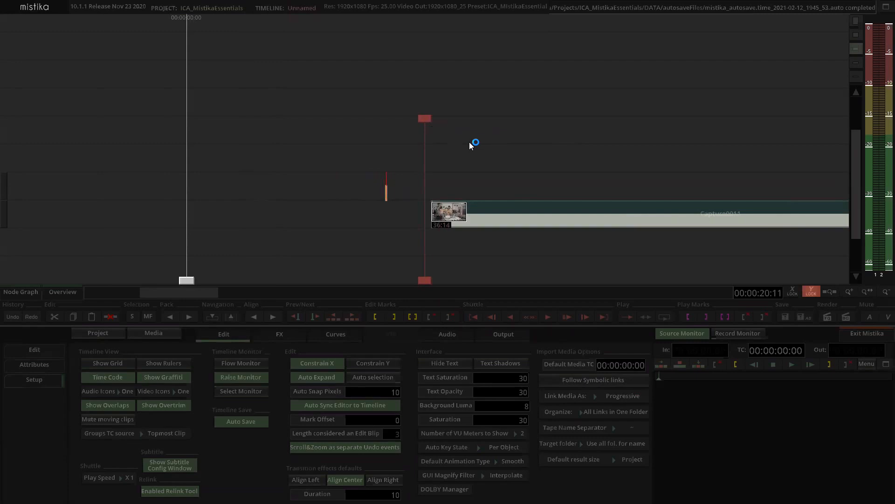
{"action": "key", "text": "space"}
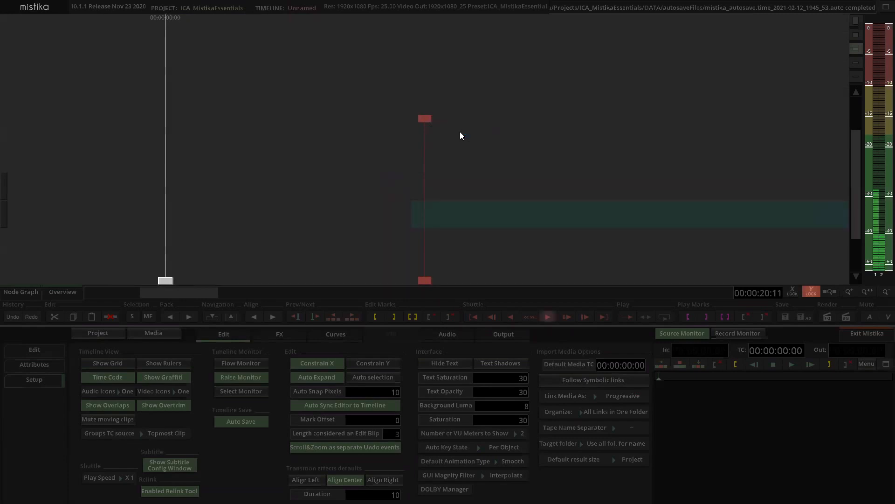
{"action": "key", "text": "space"}
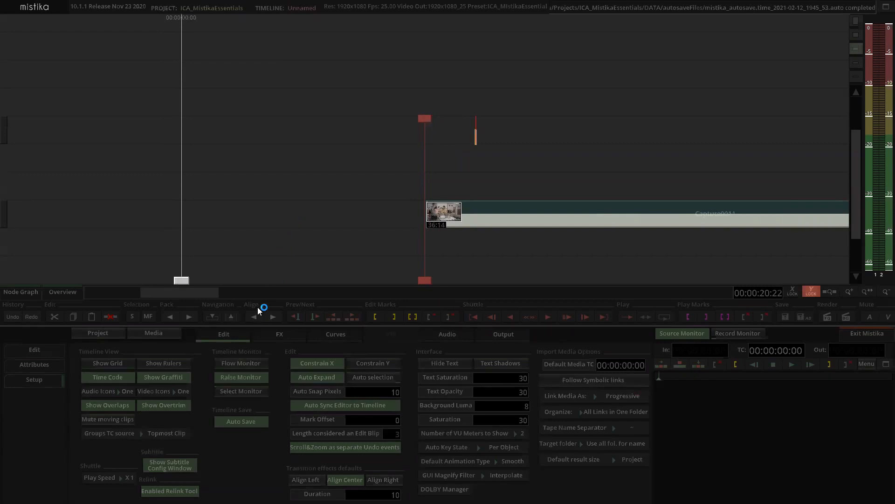
Step: In the Capture0011 clip's attributes, trim its Head by 00:00:07:00 and its Tail by 00:00:10:00
{"action": "left_click", "coordinate": [45, 369]}
{"action": "left_click", "coordinate": [485, 209]}
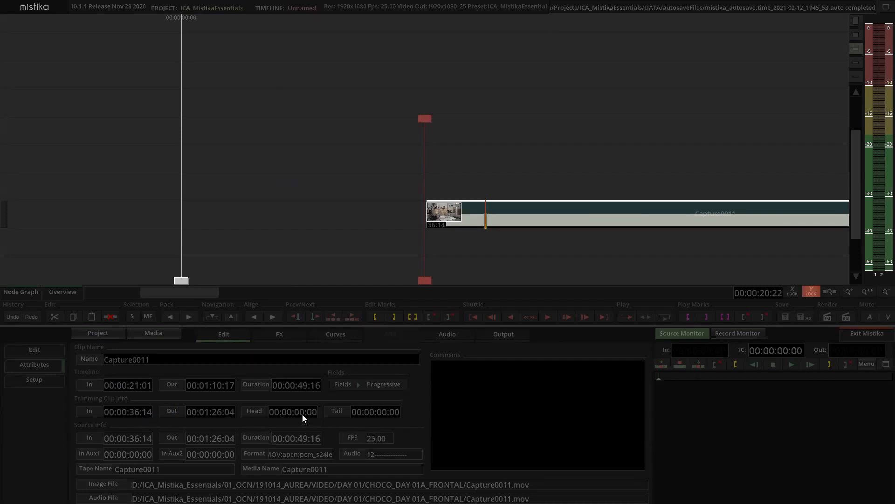
{"action": "scroll", "coordinate": [507, 112], "scroll_direction": "down", "scroll_amount": 2}
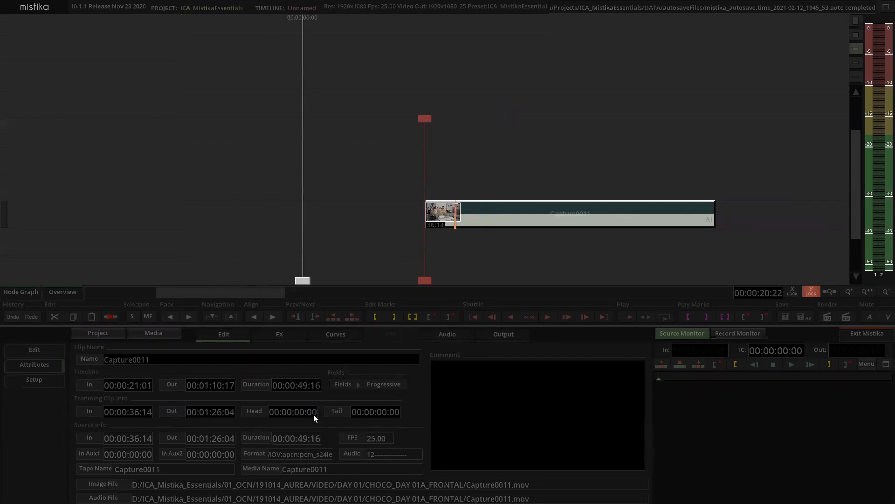
{"action": "mouse_move", "coordinate": [314, 414]}
{"action": "left_mouse_down"}
{"action": "mouse_move", "coordinate": [365, 48]}
{"action": "mouse_move", "coordinate": [351, 68]}
{"action": "mouse_move", "coordinate": [384, 236]}
{"action": "mouse_move", "coordinate": [380, 94]}
{"action": "left_mouse_up"}
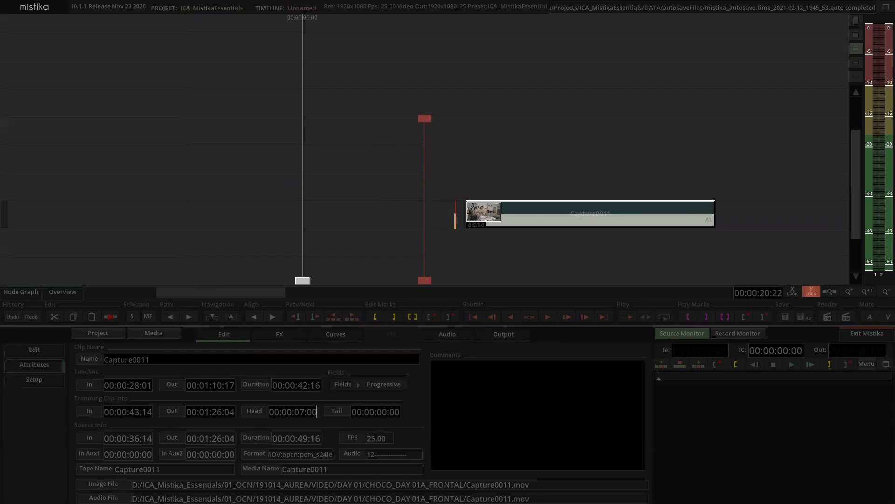
{"action": "left_click_drag", "start_coordinate": [396, 412], "coordinate": [414, 71]}
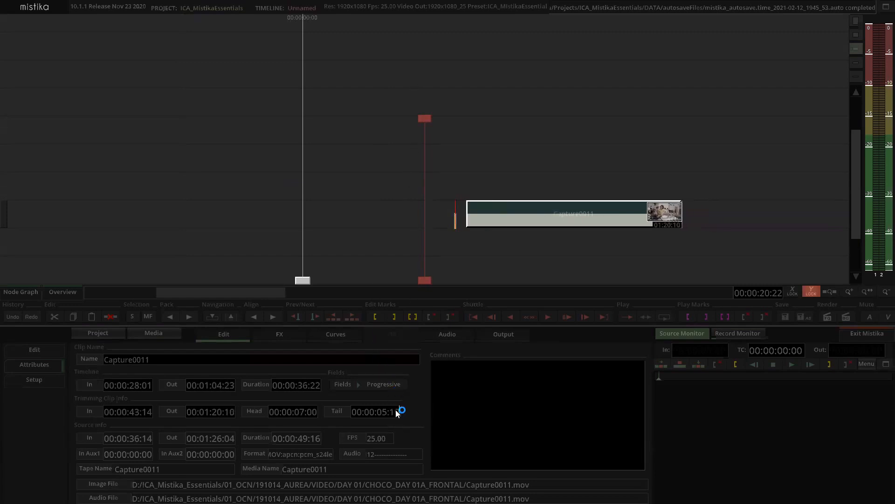
{"action": "left_click_drag", "start_coordinate": [396, 411], "coordinate": [419, 86]}
{"action": "left_click_drag", "start_coordinate": [404, 251], "coordinate": [418, 161]}
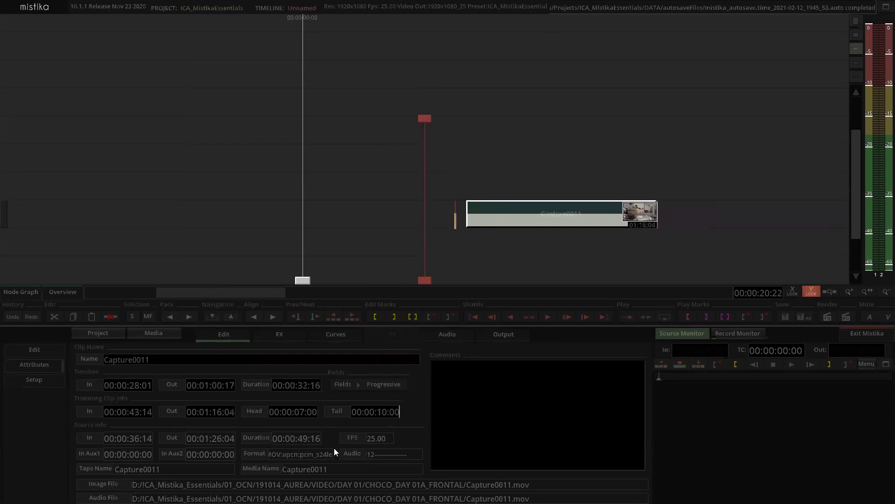
Step: Reset the Tail and Head trims of the Capture0011 clip to 0 and deselect it
{"action": "left_click", "coordinate": [386, 411]}
{"action": "type", "text": "0"}
{"action": "key", "text": "Return"}
{"action": "left_click", "coordinate": [306, 412]}
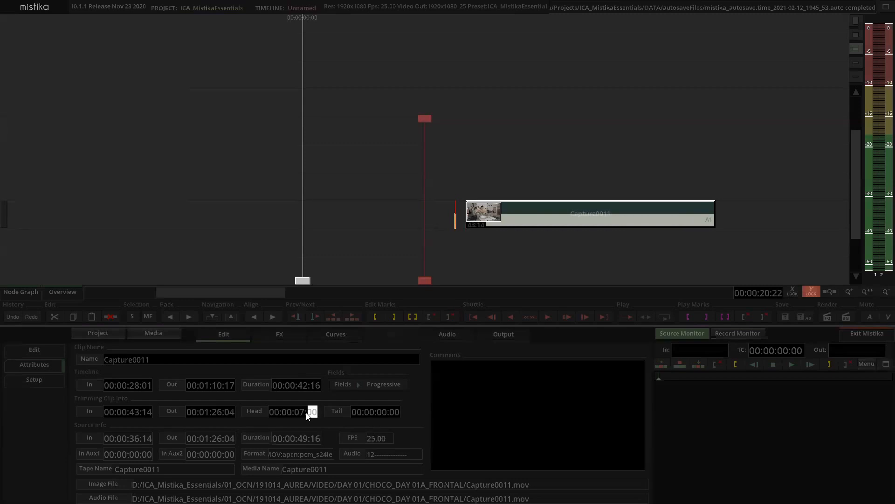
{"action": "type", "text": "0"}
{"action": "key", "text": "Return"}
{"action": "left_click", "coordinate": [544, 101]}
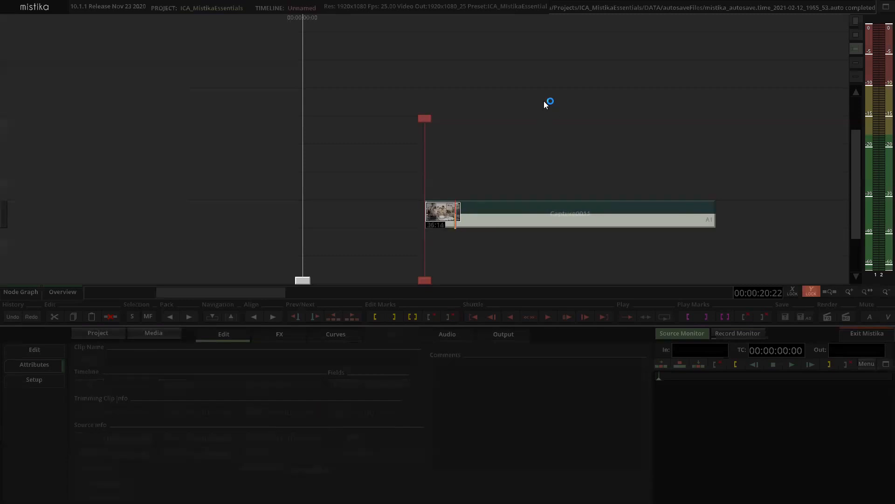
Step: Return to the Edit commands and select the Capture0011 clip on the timeline
{"action": "left_click", "coordinate": [238, 340]}
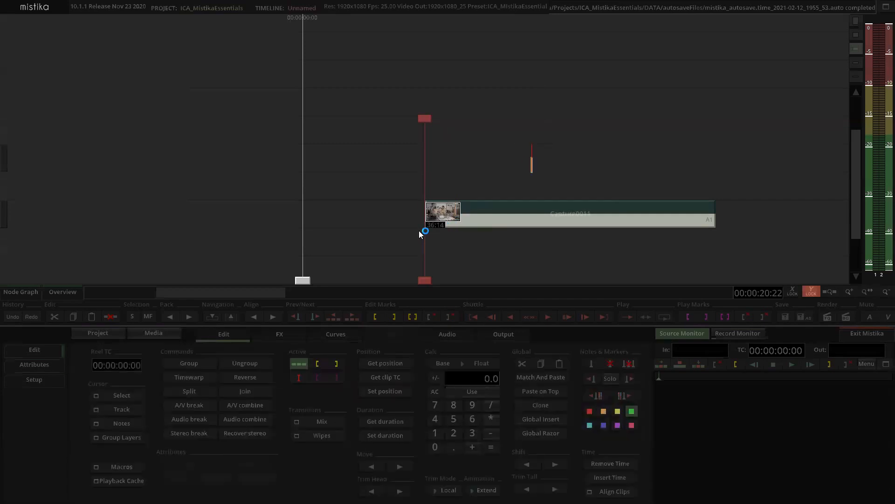
{"action": "left_click", "coordinate": [464, 212]}
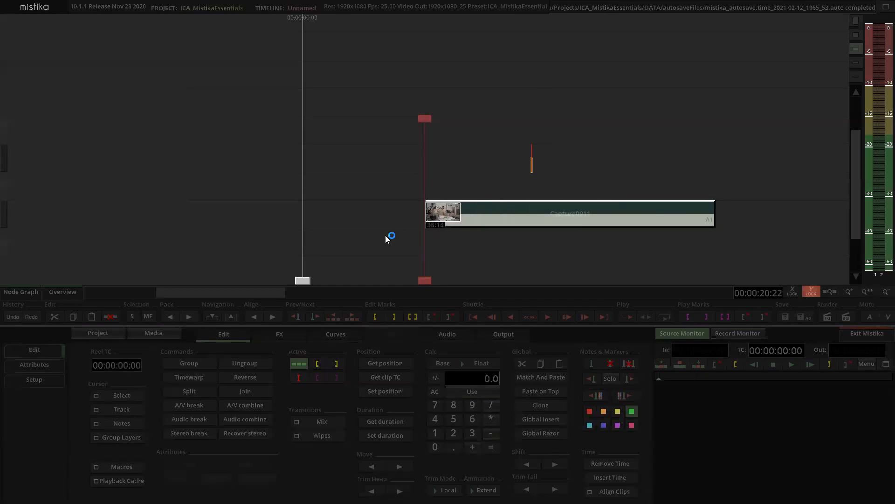
{"action": "scroll", "coordinate": [599, 96], "scroll_direction": "down", "scroll_amount": 2}
{"action": "scroll", "coordinate": [607, 108], "scroll_direction": "up", "scroll_amount": 1}
{"action": "scroll", "coordinate": [495, 154], "scroll_direction": "down", "scroll_amount": 2}
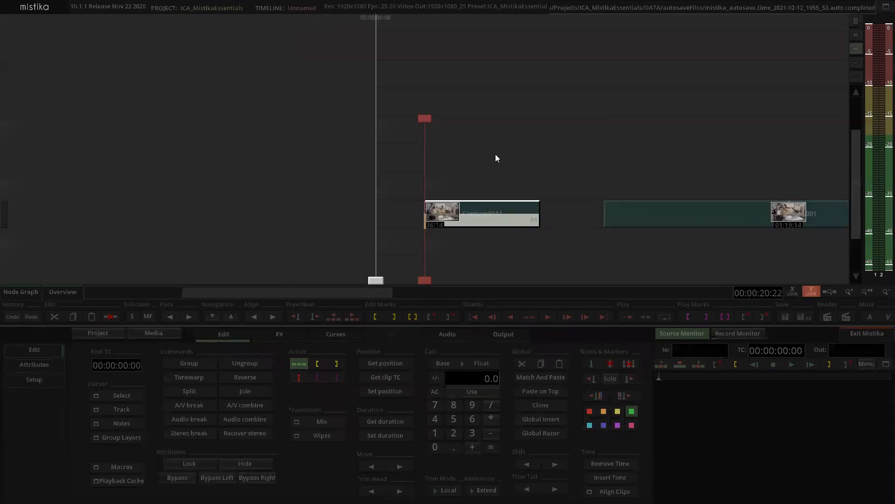
{"action": "scroll", "coordinate": [492, 154], "scroll_direction": "up", "scroll_amount": 3}
{"action": "left_click", "coordinate": [491, 154]}
{"action": "left_click", "coordinate": [450, 214]}
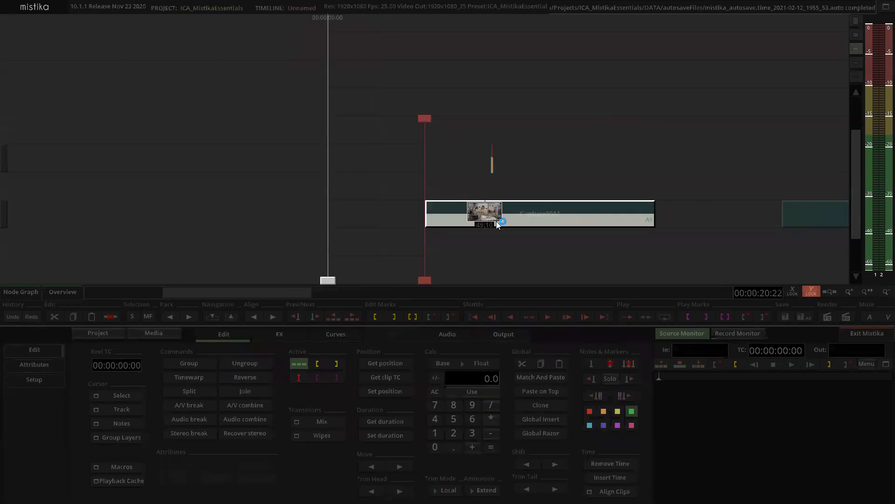
{"action": "left_click", "coordinate": [690, 221]}
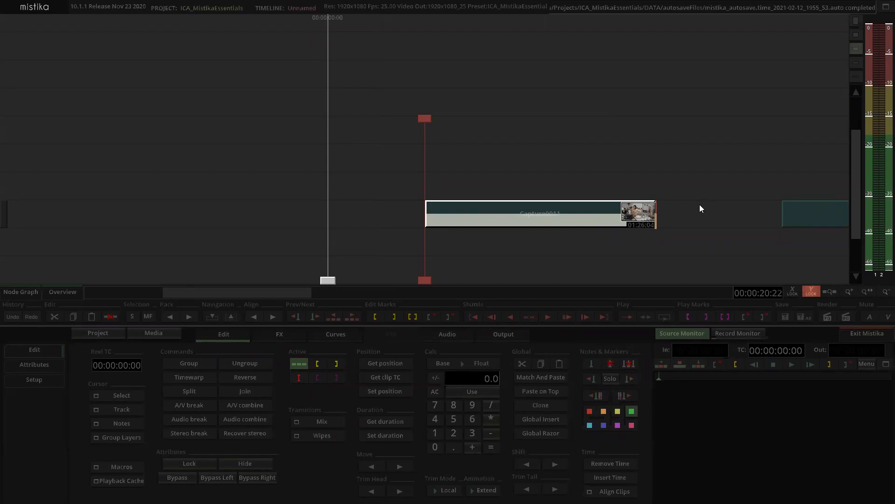
Step: Trim the Capture0011 clip's tail earlier and its head to about 44:12 directly on the timeline, then select the shortened clip
{"action": "left_click_drag", "start_coordinate": [655, 214], "coordinate": [534, 239]}
{"action": "left_click", "coordinate": [521, 158]}
{"action": "left_click", "coordinate": [467, 212]}
{"action": "left_click_drag", "start_coordinate": [432, 231], "coordinate": [464, 229]}
{"action": "left_click", "coordinate": [611, 161]}
{"action": "scroll", "coordinate": [490, 196], "scroll_direction": "down", "scroll_amount": 1}
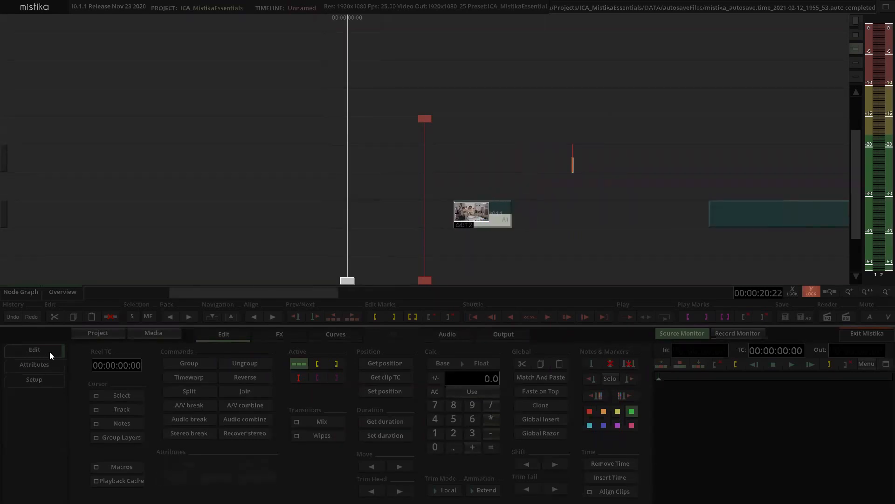
{"action": "left_click", "coordinate": [495, 215]}
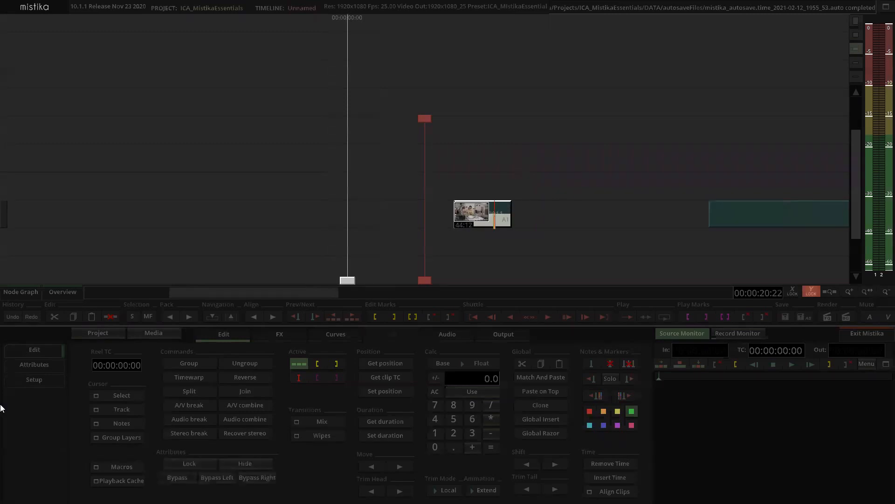
Step: Show the attributes of the shortened Capture0011 clip, then deselect it on the timeline
{"action": "left_click", "coordinate": [24, 367]}
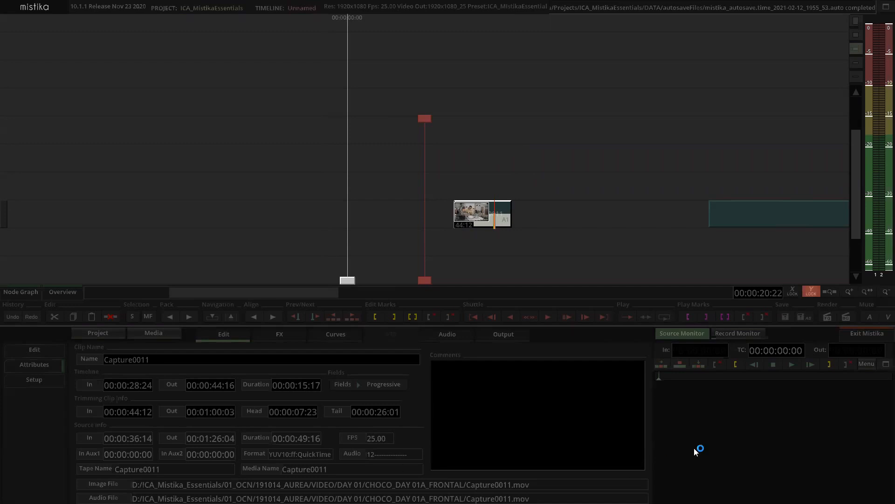
{"action": "key", "text": "super"}
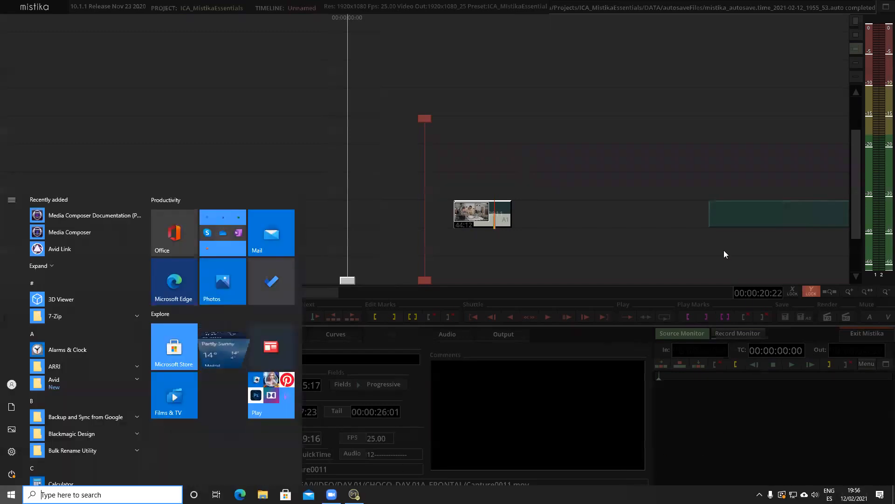
{"action": "key", "text": "super"}
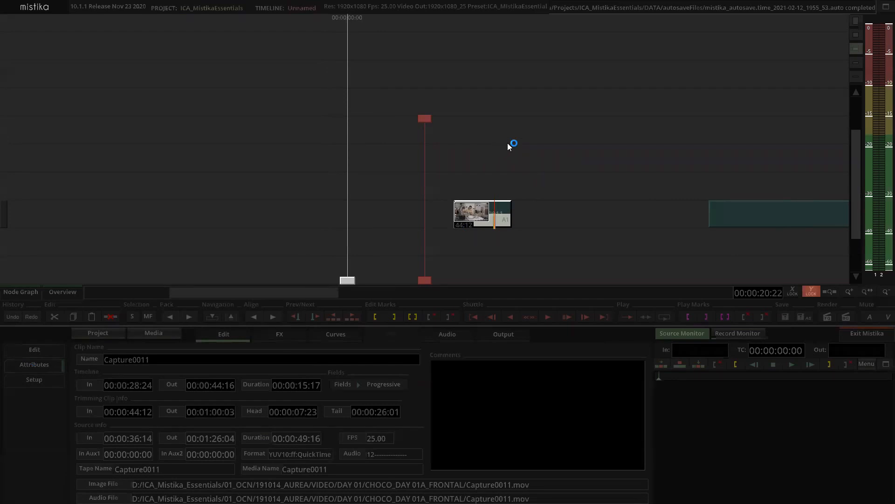
{"action": "left_click", "coordinate": [575, 118]}
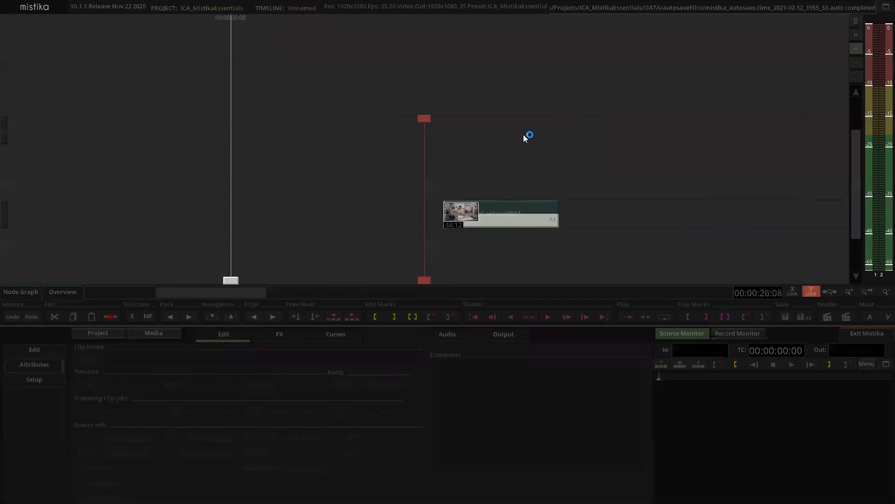
{"action": "left_click", "coordinate": [543, 148]}
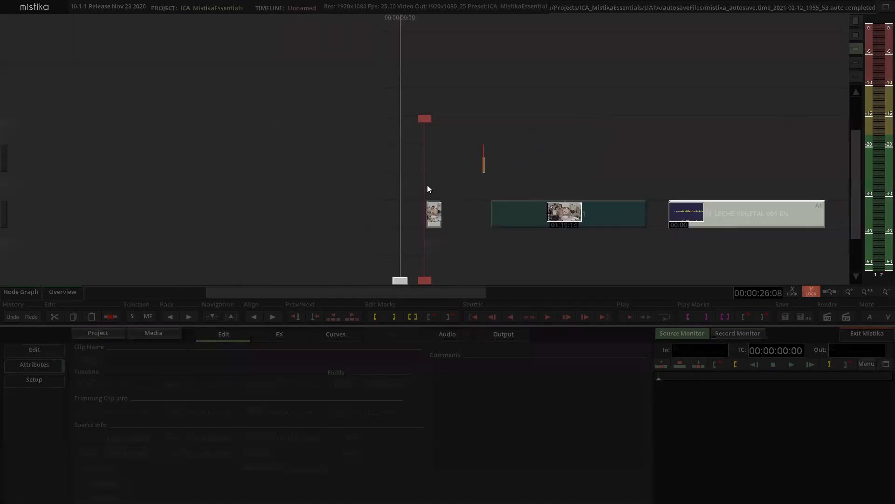
Step: Compare the attributes of the Capture0011 clip, the longer clip after it and the 01 LECHE VEGETAL v01 EN audio clip
{"action": "left_click", "coordinate": [432, 213]}
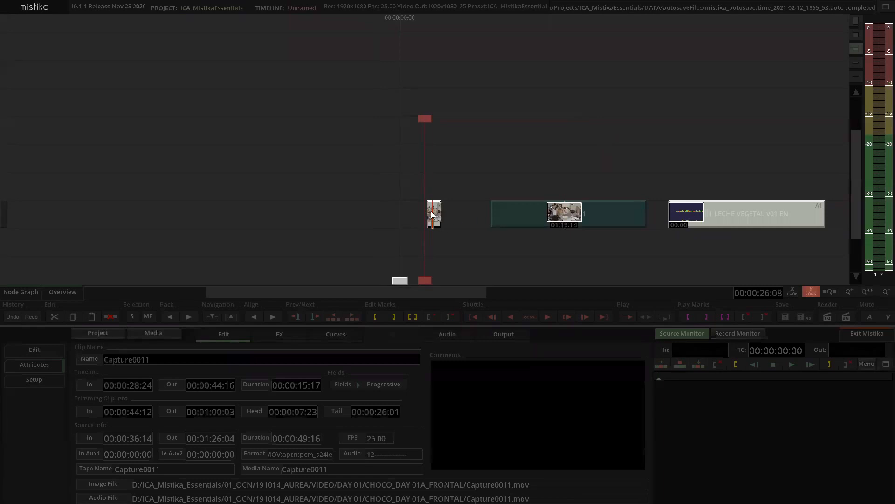
{"action": "left_click", "coordinate": [510, 212]}
{"action": "left_click", "coordinate": [725, 217]}
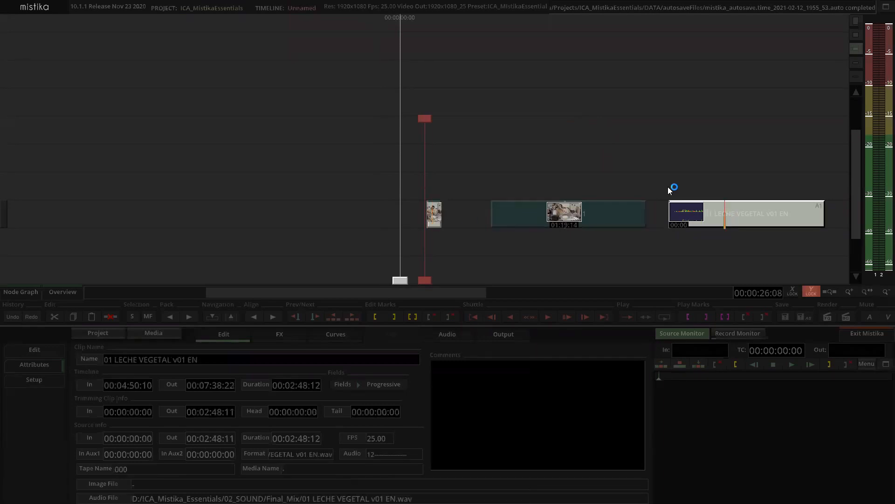
{"action": "left_click", "coordinate": [612, 160]}
{"action": "left_click", "coordinate": [429, 162]}
Step: Select the Capture0011 clip and separate its video and audio with A/V break, then deselect the resulting clips
{"action": "scroll", "coordinate": [437, 183], "scroll_direction": "up", "scroll_amount": 3}
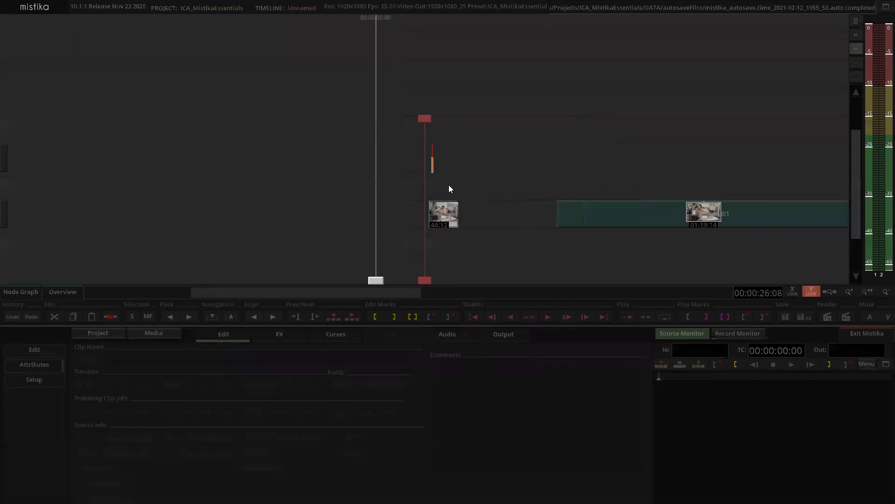
{"action": "scroll", "coordinate": [505, 216], "scroll_direction": "up", "scroll_amount": 5}
{"action": "left_click", "coordinate": [504, 215]}
{"action": "left_click", "coordinate": [521, 145]}
{"action": "left_click", "coordinate": [507, 205]}
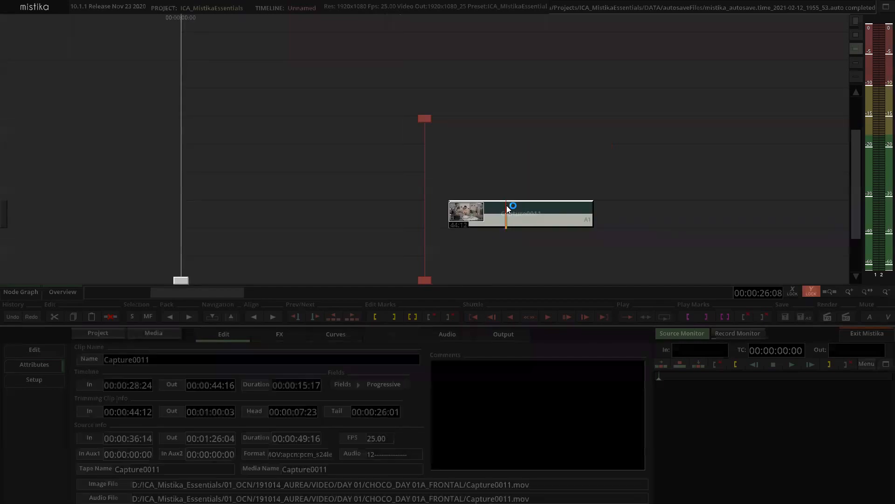
{"action": "left_click", "coordinate": [223, 334]}
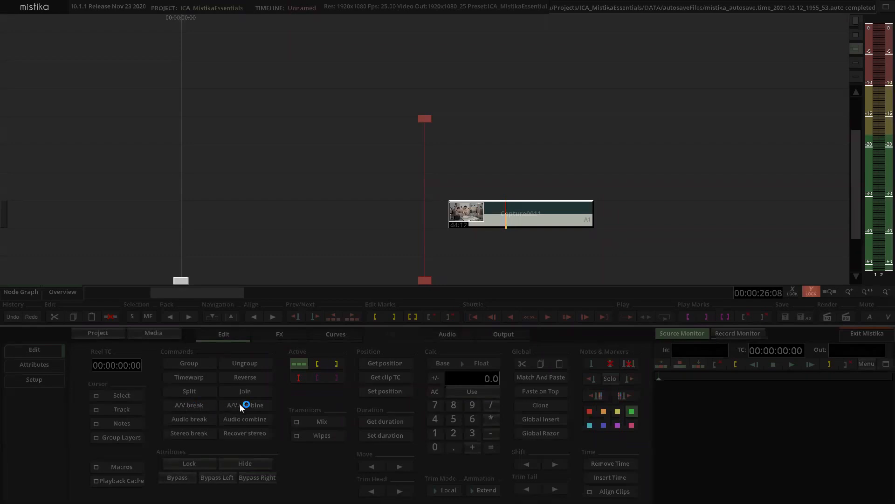
{"action": "left_click", "coordinate": [193, 406]}
{"action": "left_click", "coordinate": [629, 136]}
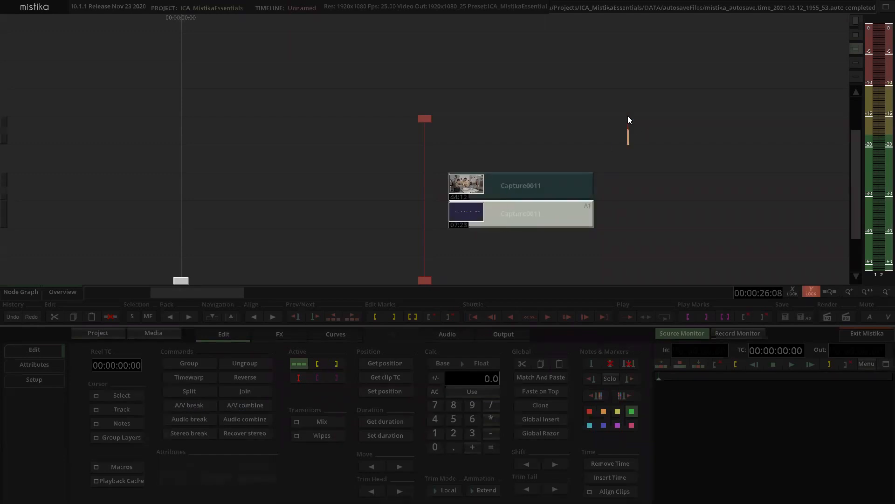
Step: Move the Capture0011 video clip one track up and earlier in time, and move its audio clip later
{"action": "left_click", "coordinate": [567, 115]}
{"action": "scroll", "coordinate": [521, 117], "scroll_direction": "down", "scroll_amount": 2}
{"action": "left_click", "coordinate": [508, 123]}
{"action": "mouse_move", "coordinate": [430, 190]}
{"action": "left_mouse_down"}
{"action": "mouse_move", "coordinate": [446, 131]}
{"action": "mouse_move", "coordinate": [317, 152]}
{"action": "left_mouse_up"}
{"action": "left_click_drag", "start_coordinate": [441, 217], "coordinate": [491, 194]}
Step: Delete the separated Capture0011 audio clip and move the video clip down to the track it occupied
{"action": "left_click", "coordinate": [512, 142]}
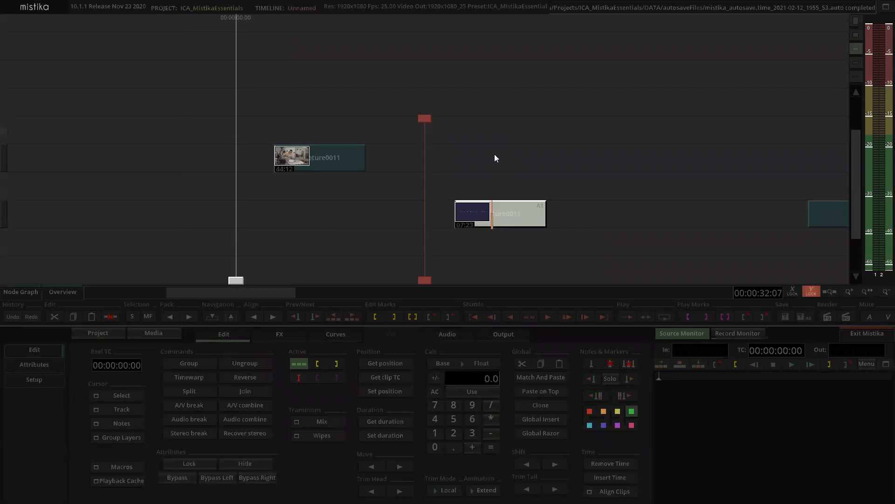
{"action": "scroll", "coordinate": [495, 154], "scroll_direction": "down", "scroll_amount": 2}
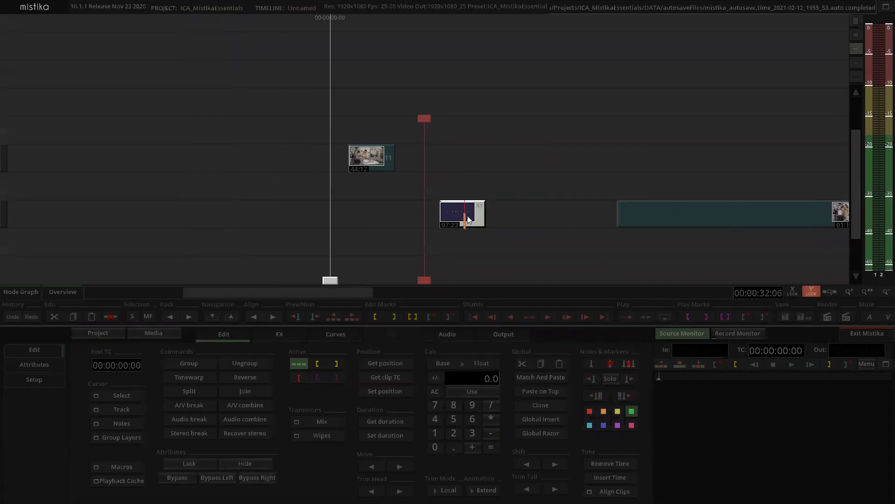
{"action": "key", "text": "Delete"}
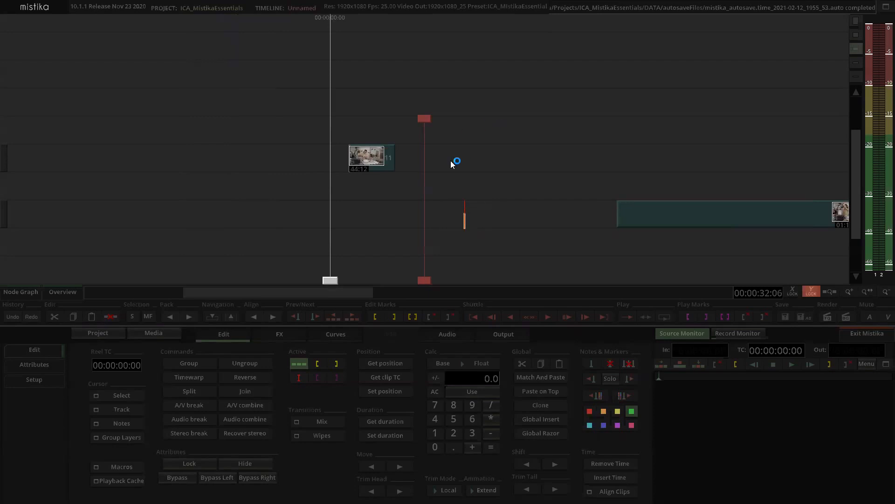
{"action": "left_click", "coordinate": [386, 160]}
{"action": "left_click_drag", "start_coordinate": [381, 160], "coordinate": [390, 209]}
Step: Split the 01 LECHE VEGETAL v01 EN sound clip into separate audio clips with Audio break
{"action": "scroll", "coordinate": [578, 129], "scroll_direction": "down", "scroll_amount": 3}
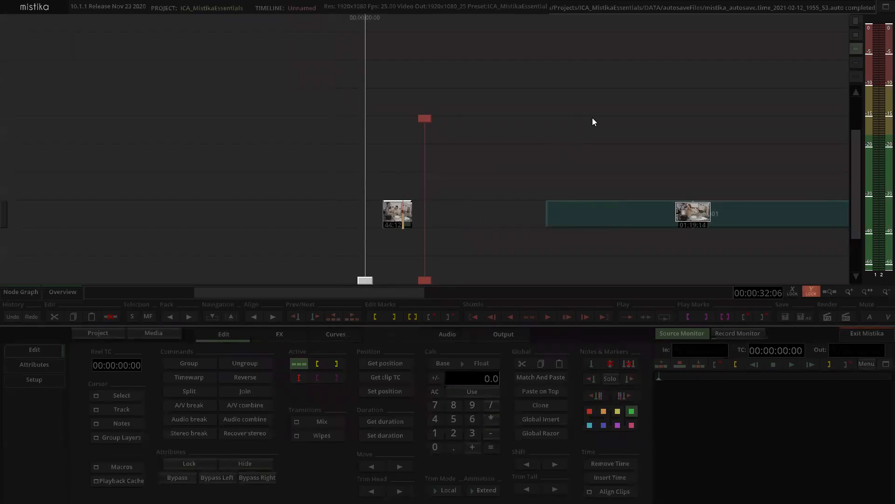
{"action": "left_click_drag", "start_coordinate": [676, 115], "coordinate": [435, 115]}
{"action": "left_click_drag", "start_coordinate": [636, 113], "coordinate": [448, 118]}
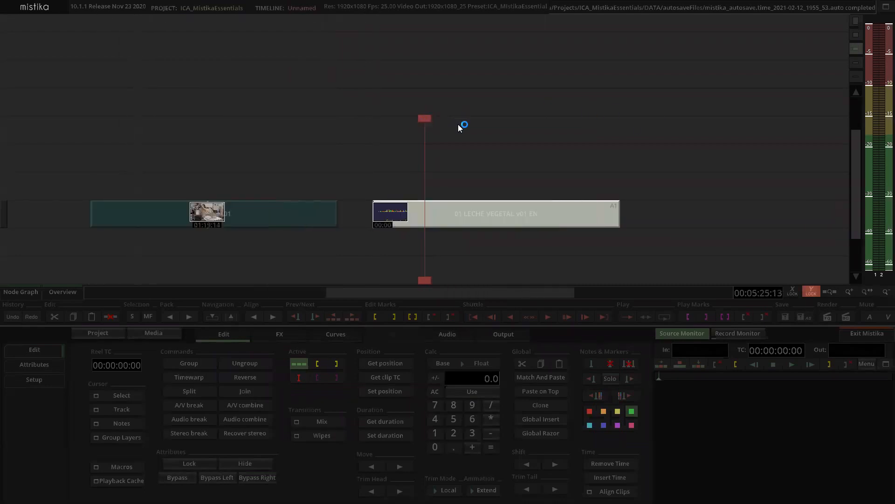
{"action": "left_click", "coordinate": [449, 213]}
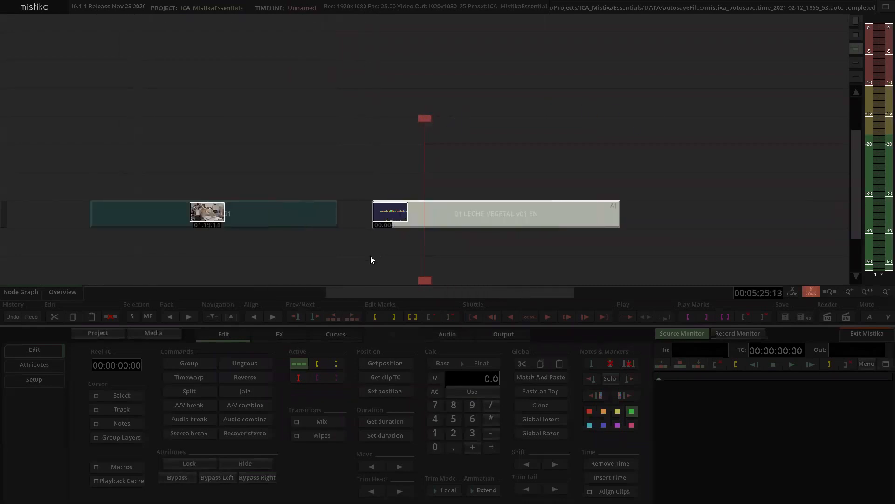
{"action": "left_click", "coordinate": [197, 420]}
{"action": "left_click", "coordinate": [507, 190]}
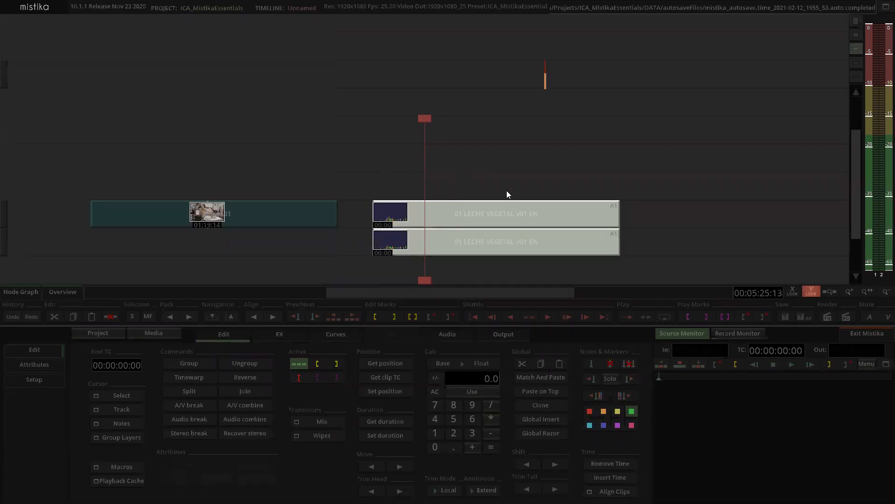
Step: Select both 01 LECHE VEGETAL v01 EN clips and merge them into one with Audio combine
{"action": "left_click", "coordinate": [478, 163]}
{"action": "left_click_drag", "start_coordinate": [546, 151], "coordinate": [502, 137]}
{"action": "left_click", "coordinate": [507, 137]}
{"action": "left_click_drag", "start_coordinate": [463, 186], "coordinate": [449, 264]}
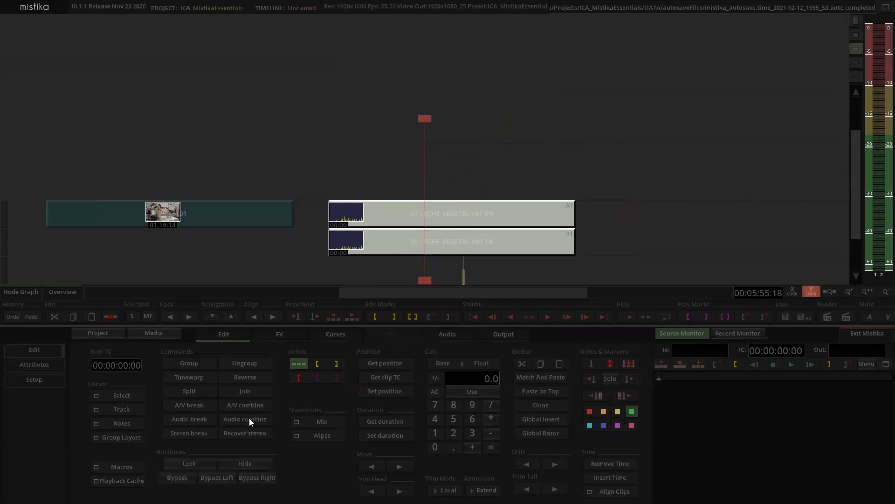
{"action": "left_click", "coordinate": [249, 418]}
{"action": "left_click", "coordinate": [471, 104]}
Step: Select the Capture0011 video clip at a point slightly past its middle and split it there
{"action": "left_click_drag", "start_coordinate": [276, 138], "coordinate": [629, 106]}
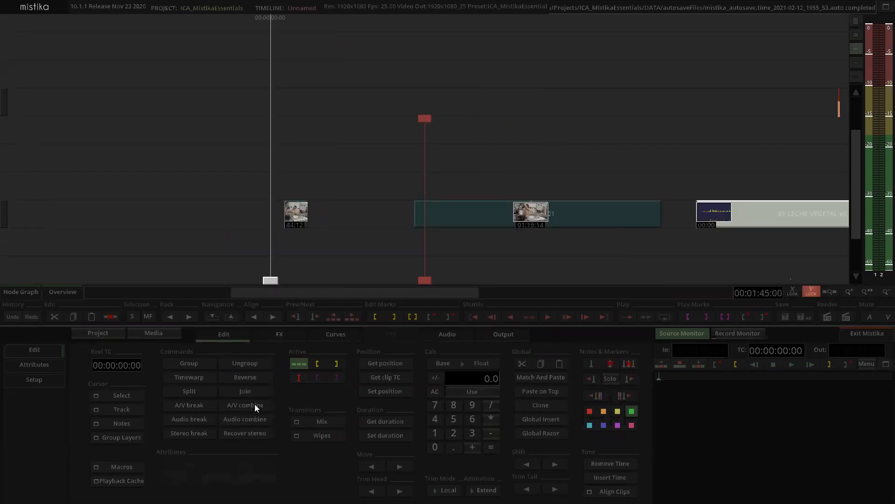
{"action": "left_click", "coordinate": [360, 141]}
{"action": "scroll", "coordinate": [386, 114], "scroll_direction": "up", "scroll_amount": 4}
{"action": "left_click_drag", "start_coordinate": [351, 111], "coordinate": [498, 107]}
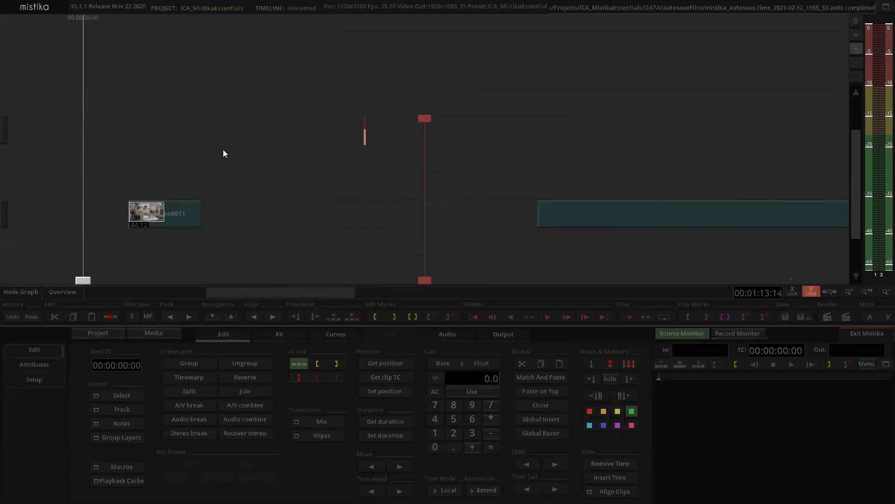
{"action": "left_click_drag", "start_coordinate": [223, 150], "coordinate": [398, 128]}
{"action": "scroll", "coordinate": [355, 165], "scroll_direction": "up", "scroll_amount": 2}
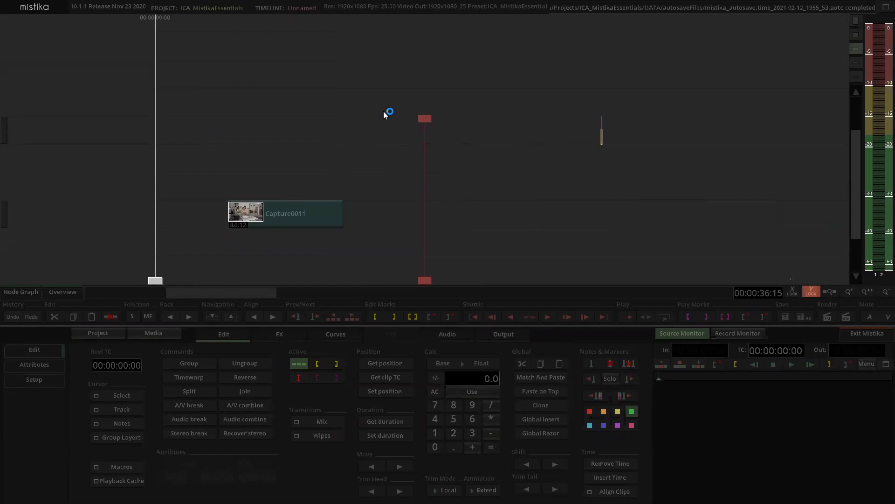
{"action": "scroll", "coordinate": [377, 136], "scroll_direction": "down", "scroll_amount": 1}
{"action": "left_click", "coordinate": [337, 218]}
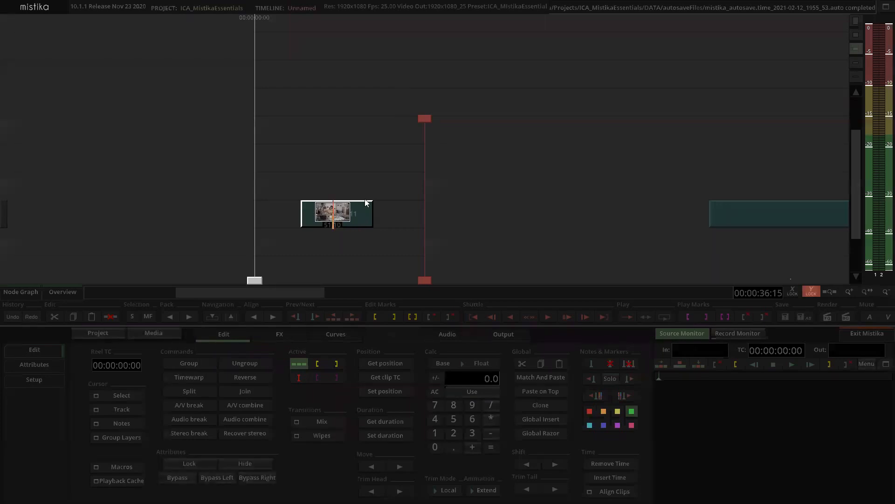
{"action": "scroll", "coordinate": [391, 162], "scroll_direction": "up", "scroll_amount": 5}
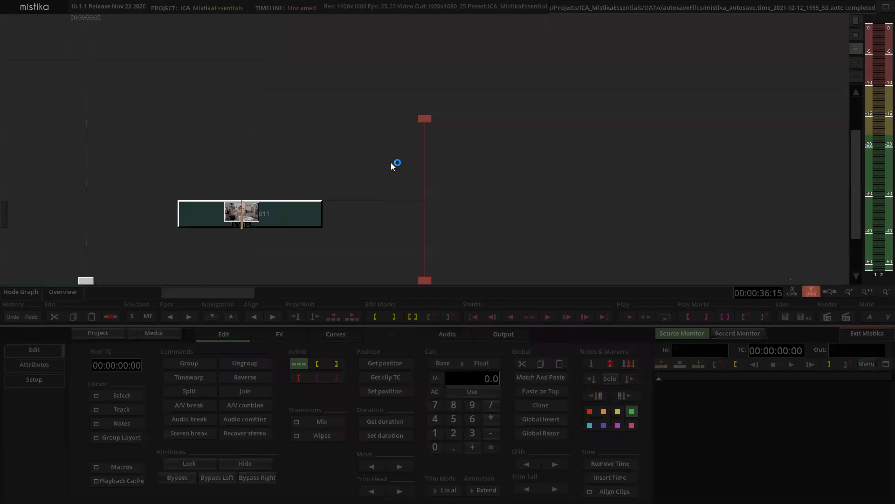
{"action": "left_click_drag", "start_coordinate": [214, 153], "coordinate": [391, 139]}
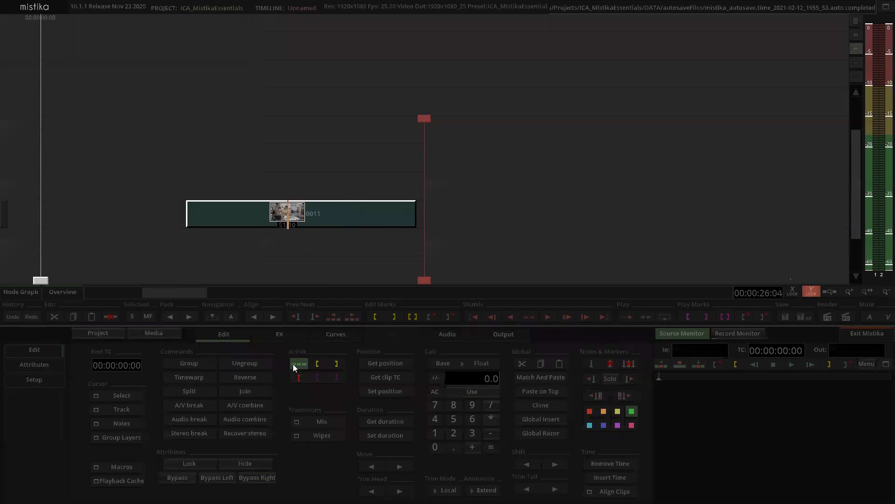
{"action": "left_click", "coordinate": [306, 220]}
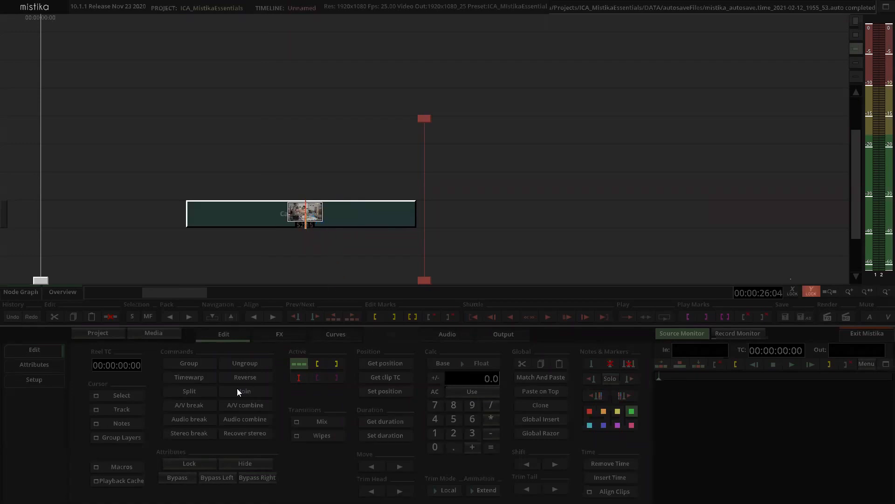
{"action": "left_click", "coordinate": [206, 393]}
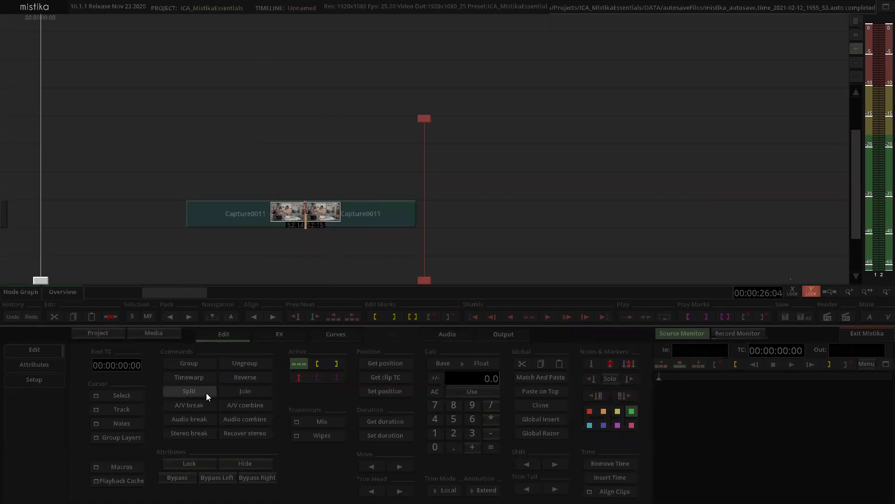
Step: Make the red playhead the active mark and split the second Capture0011 segment at the playhead
{"action": "left_click", "coordinate": [317, 213]}
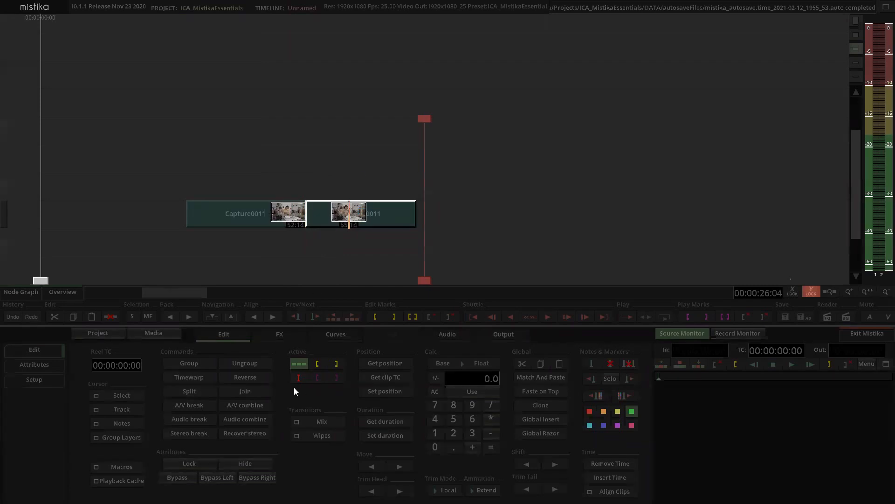
{"action": "mouse_move", "coordinate": [428, 120]}
{"action": "left_mouse_down"}
{"action": "mouse_move", "coordinate": [446, 108]}
{"action": "mouse_move", "coordinate": [498, 116]}
{"action": "mouse_move", "coordinate": [531, 109]}
{"action": "mouse_move", "coordinate": [495, 116]}
{"action": "left_mouse_up"}
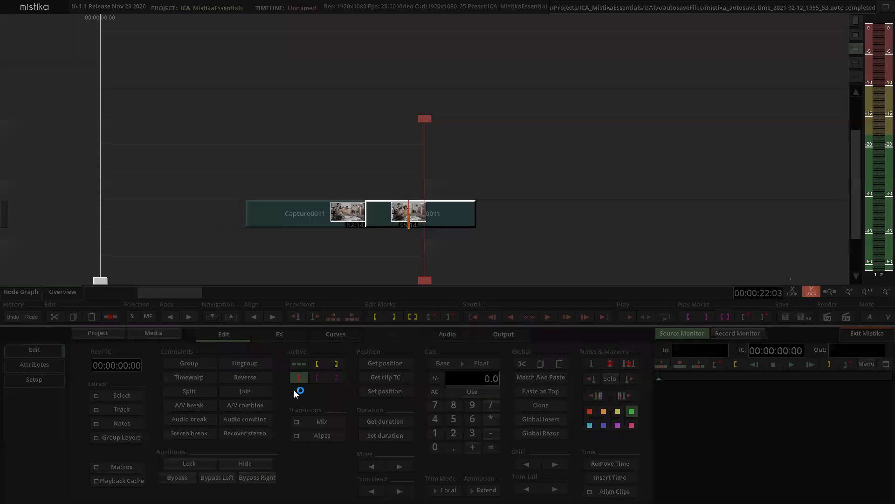
{"action": "left_click", "coordinate": [202, 390]}
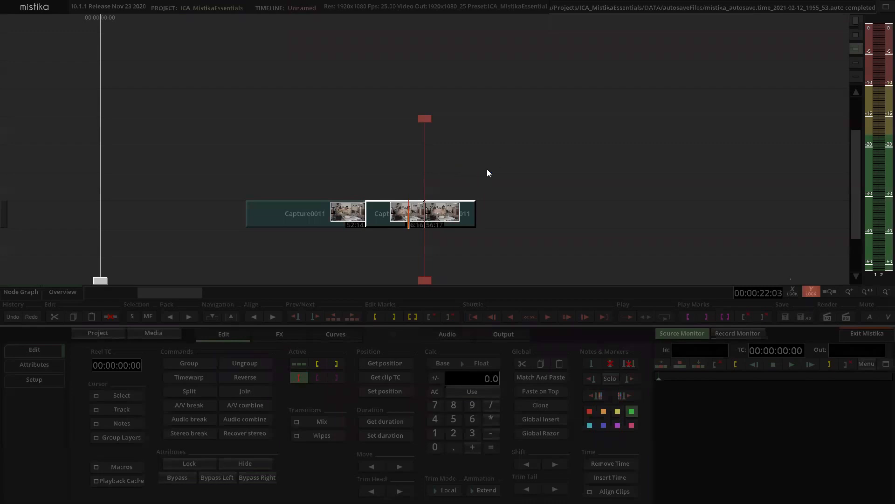
Step: Check the cuts by selecting each of the three Capture0011 segments in turn, then deselect them
{"action": "left_click_drag", "start_coordinate": [493, 165], "coordinate": [474, 164]}
{"action": "scroll", "coordinate": [475, 165], "scroll_direction": "up", "scroll_amount": 1}
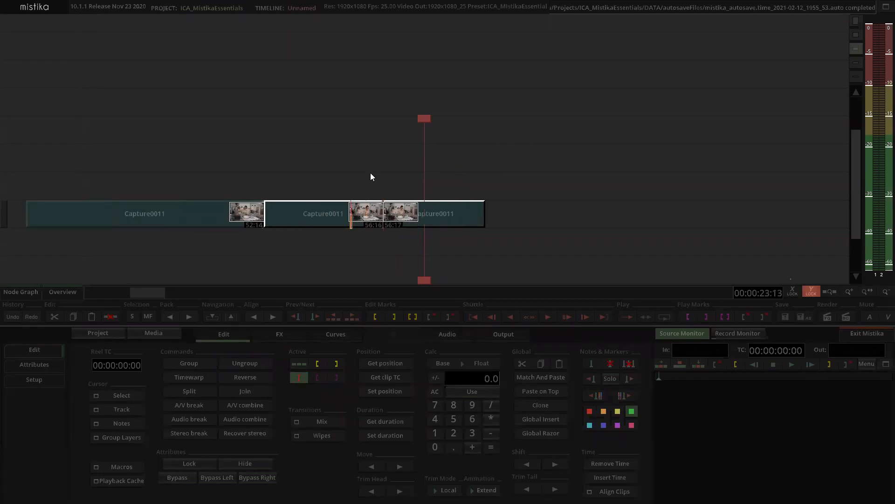
{"action": "left_click", "coordinate": [401, 246]}
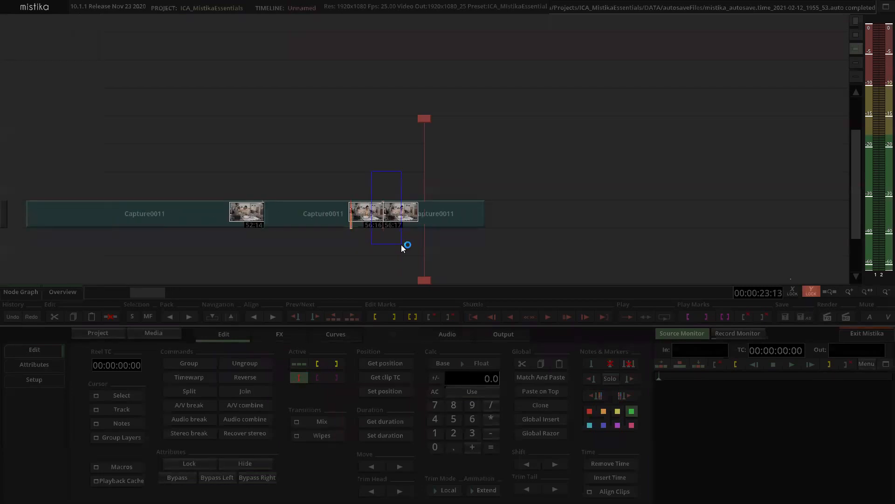
{"action": "left_click", "coordinate": [391, 165]}
{"action": "left_click", "coordinate": [388, 214]}
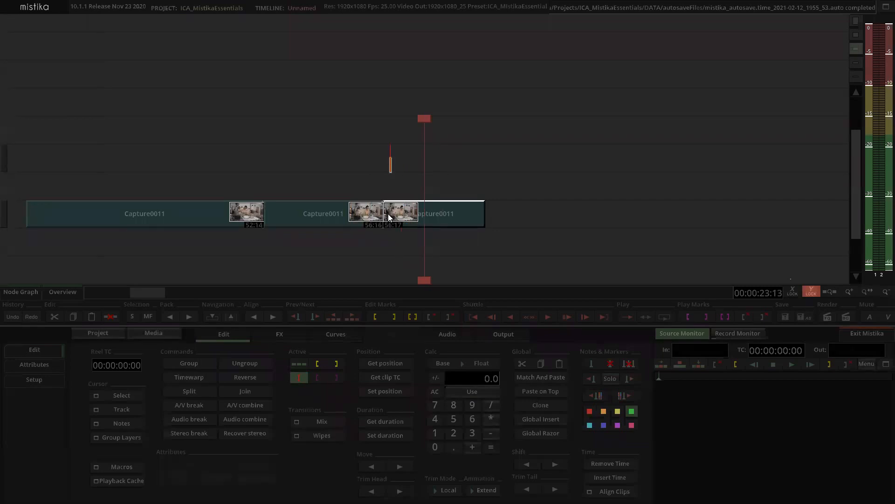
{"action": "left_click", "coordinate": [348, 218]}
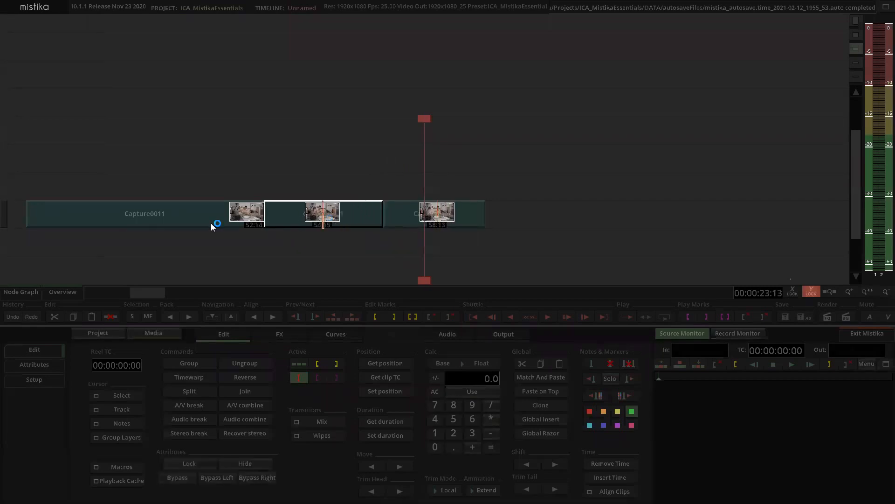
{"action": "left_click", "coordinate": [180, 224]}
{"action": "left_click", "coordinate": [348, 163]}
{"action": "scroll", "coordinate": [391, 146], "scroll_direction": "down", "scroll_amount": 1}
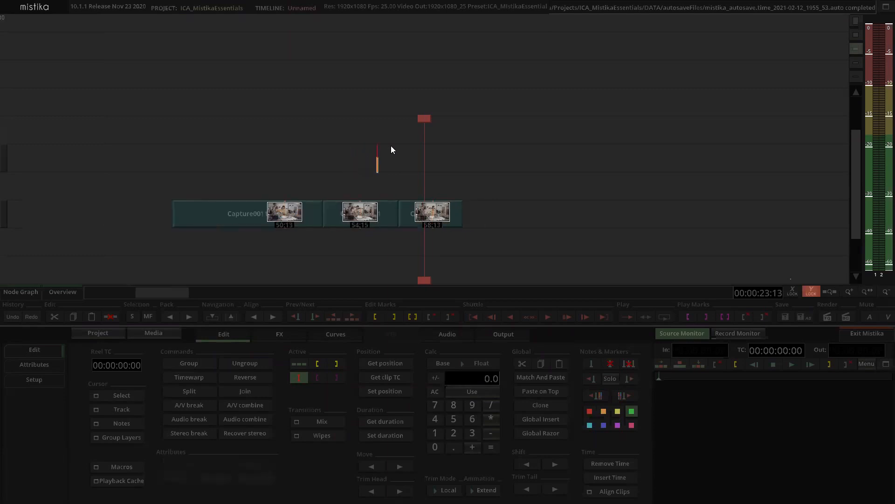
Step: Select the last two Capture0011 segments and delete them, keeping only the first segment
{"action": "left_click_drag", "start_coordinate": [431, 227], "coordinate": [431, 227]}
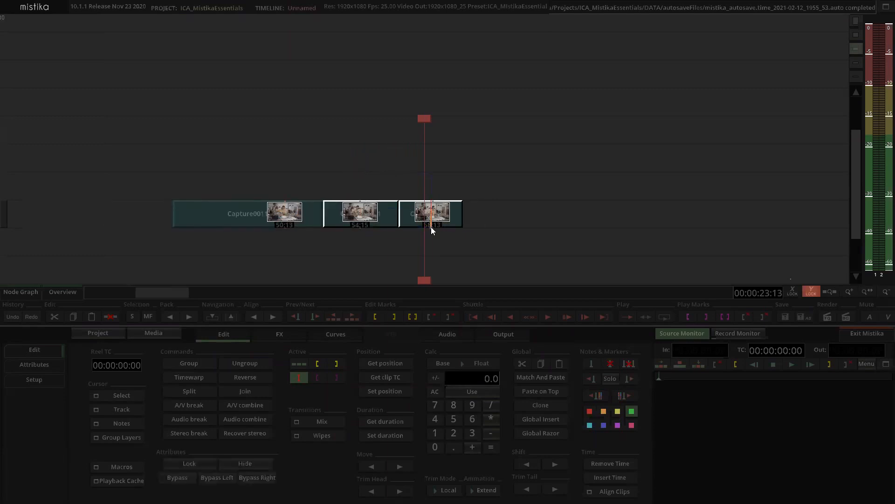
{"action": "key", "text": "Delete"}
{"action": "scroll", "coordinate": [379, 186], "scroll_direction": "down", "scroll_amount": 5}
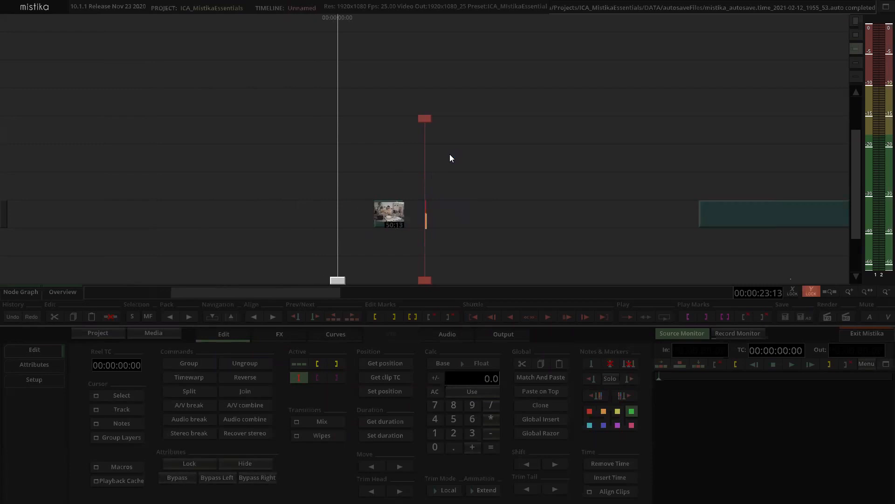
{"action": "scroll", "coordinate": [450, 154], "scroll_direction": "down", "scroll_amount": 3}
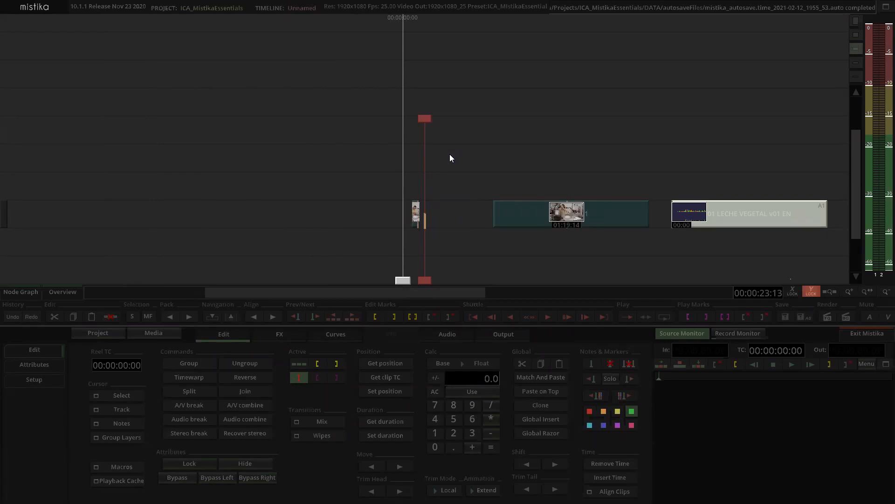
{"action": "scroll", "coordinate": [498, 158], "scroll_direction": "up", "scroll_amount": 5}
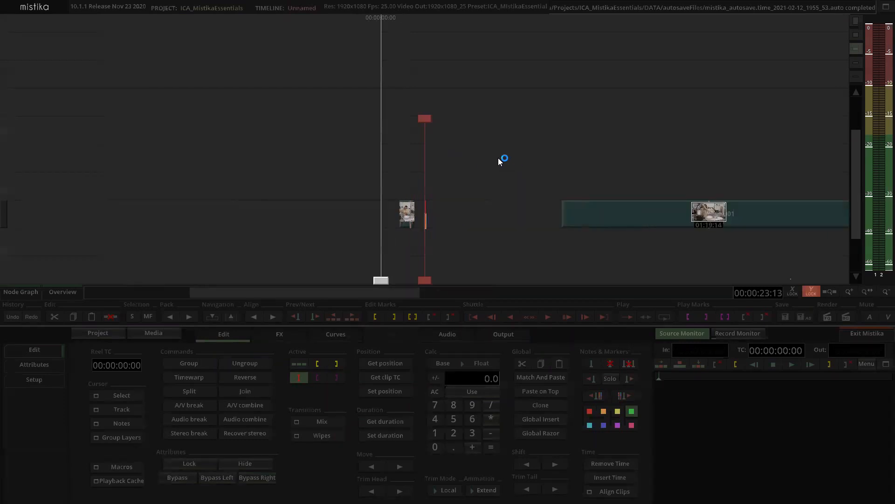
Step: Move the timeline so the red playhead sits over the remaining Capture0011 segment, at about 00:00:14:05
{"action": "left_click_drag", "start_coordinate": [387, 147], "coordinate": [456, 146]}
{"action": "scroll", "coordinate": [456, 145], "scroll_direction": "up", "scroll_amount": 4}
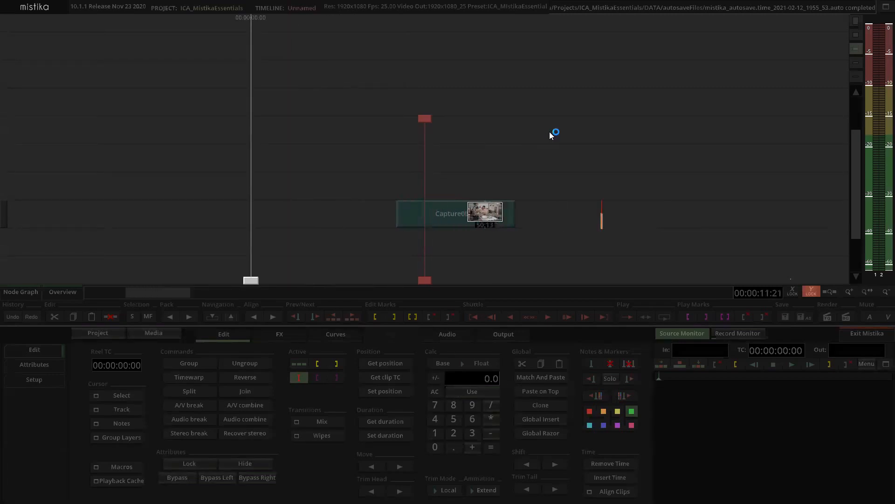
{"action": "left_click_drag", "start_coordinate": [549, 132], "coordinate": [514, 138]}
{"action": "scroll", "coordinate": [514, 139], "scroll_direction": "up", "scroll_amount": 3}
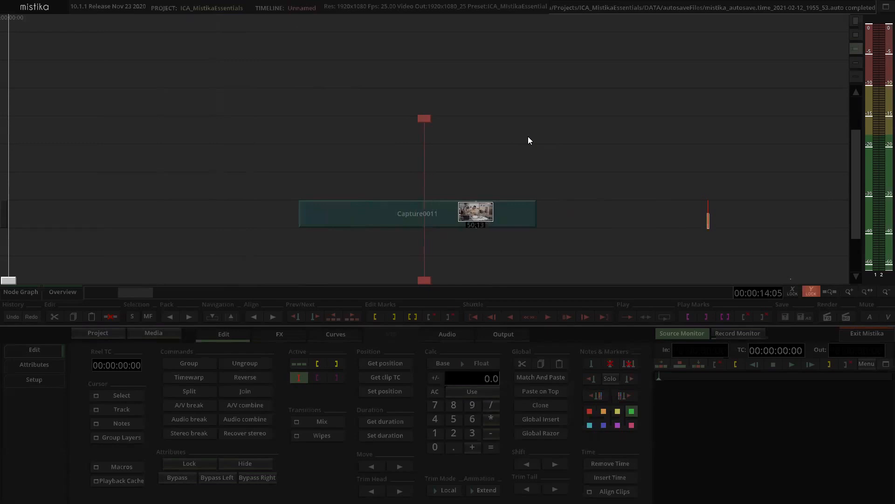
{"action": "scroll", "coordinate": [528, 137], "scroll_direction": "down", "scroll_amount": 2}
Step: Select the remaining Capture0011 segment and turn it into a group
{"action": "left_click", "coordinate": [449, 224]}
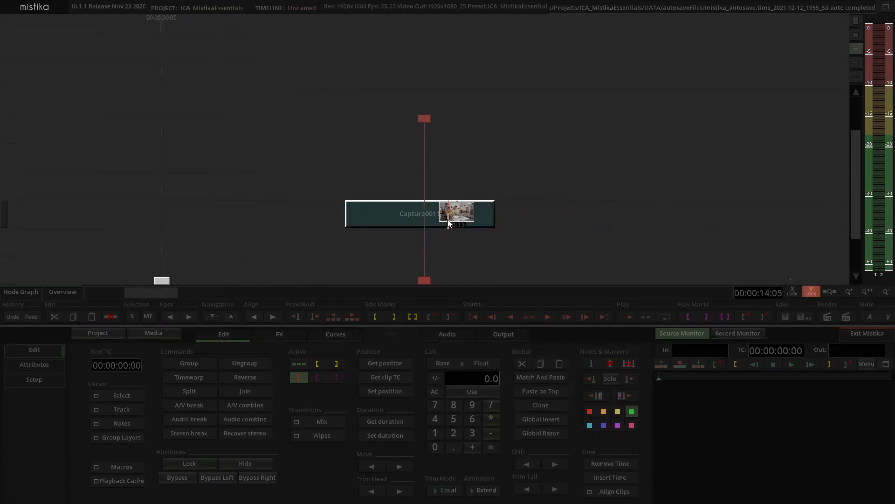
{"action": "left_click", "coordinate": [193, 380]}
{"action": "left_click", "coordinate": [186, 363]}
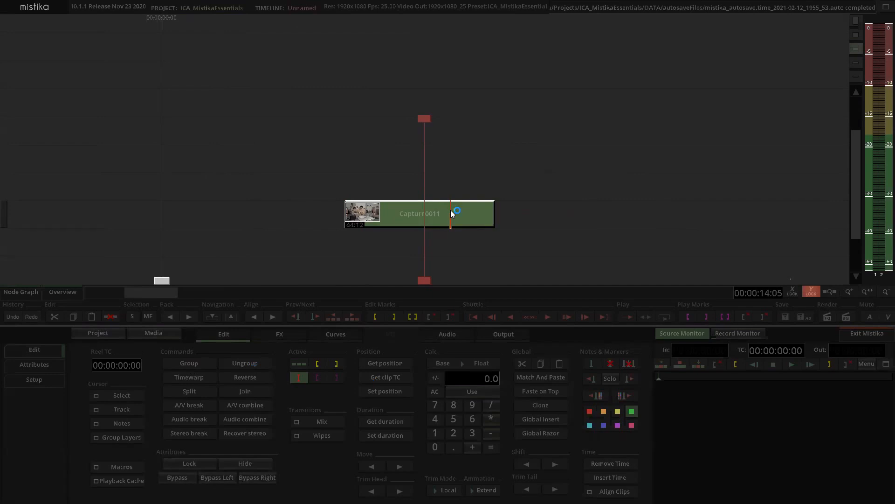
Step: Show the clip attributes and examine them for the Capture0011 group
{"action": "left_click", "coordinate": [37, 366]}
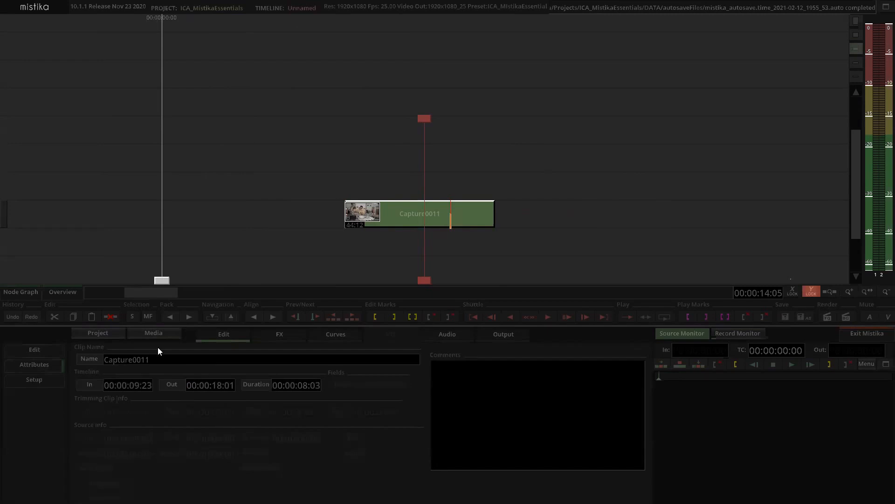
{"action": "left_click", "coordinate": [543, 178]}
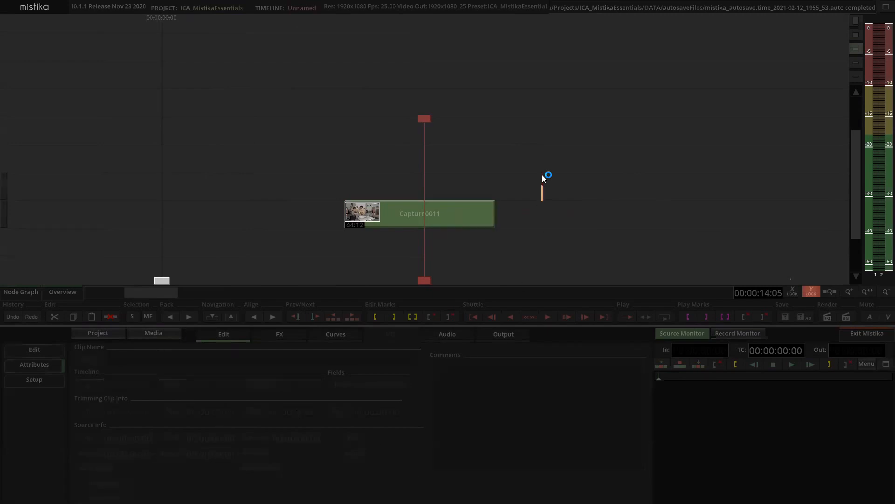
{"action": "left_click", "coordinate": [459, 214]}
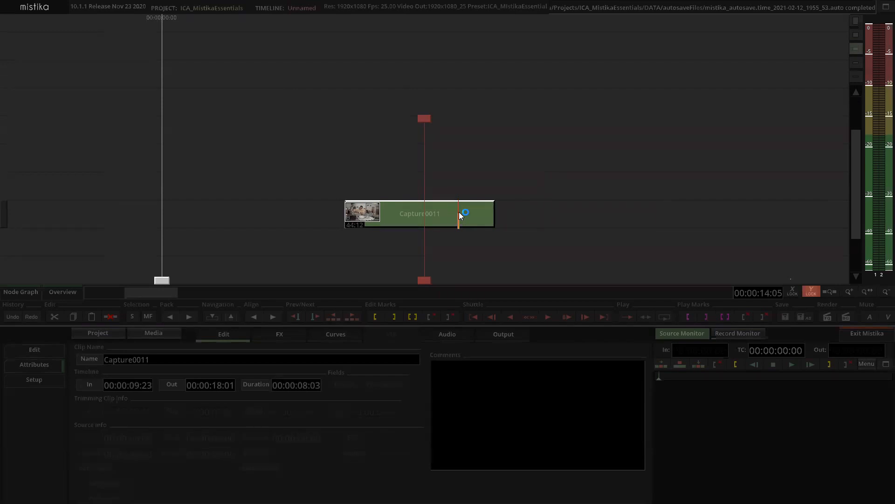
Step: Enter the Capture0011 group, turn off the vertical lock, and reposition the playhead across the inner clip at about 00:00:12:15
{"action": "left_click", "coordinate": [212, 317]}
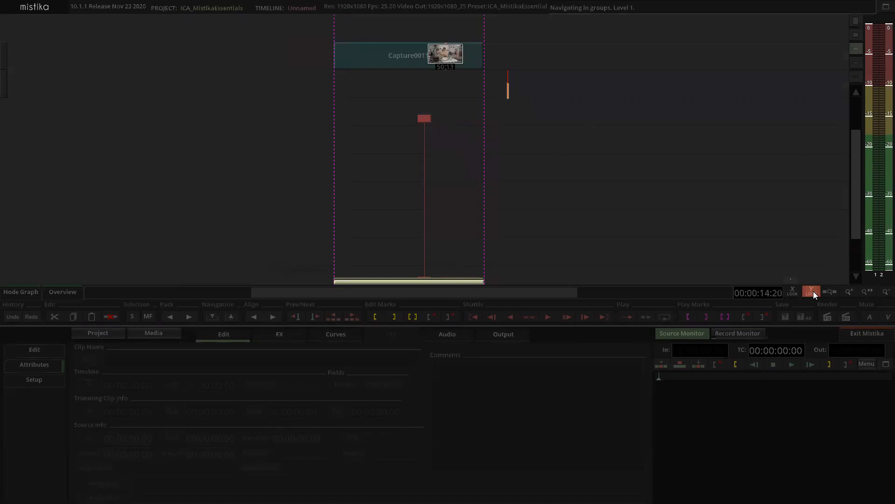
{"action": "scroll", "coordinate": [859, 131], "scroll_direction": "up", "scroll_amount": 2}
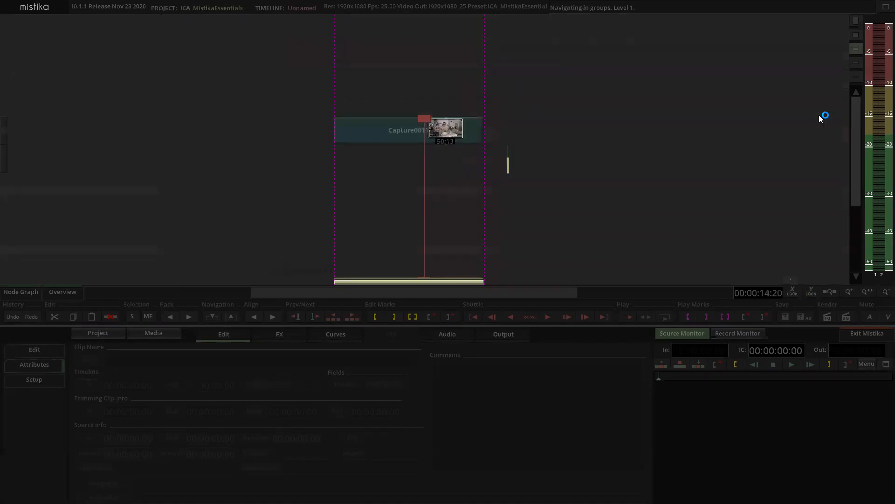
{"action": "left_click", "coordinate": [425, 119]}
{"action": "left_click_drag", "start_coordinate": [424, 118], "coordinate": [423, 44]}
{"action": "left_click_drag", "start_coordinate": [517, 70], "coordinate": [557, 73]}
{"action": "scroll", "coordinate": [465, 79], "scroll_direction": "down", "scroll_amount": 2}
Step: Add a Color Grade effect to the Capture0011 clip inside the group and open its grading editor
{"action": "left_click", "coordinate": [431, 130]}
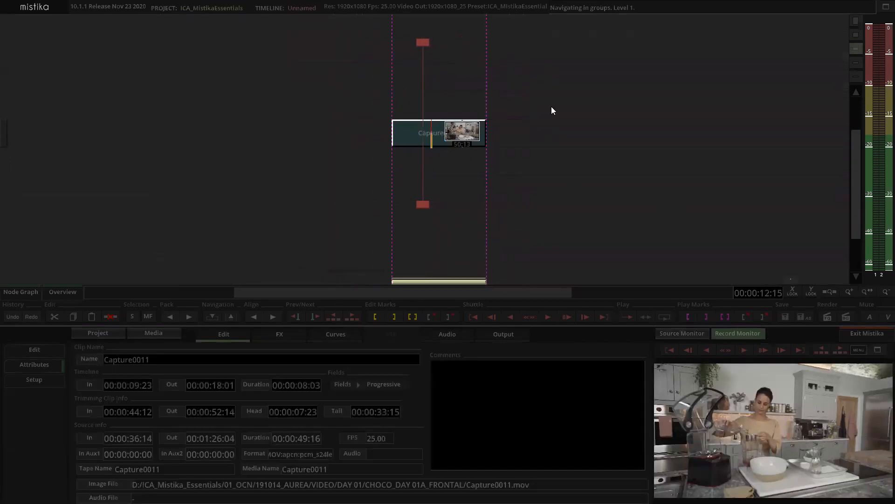
{"action": "left_click", "coordinate": [435, 123]}
{"action": "left_click", "coordinate": [280, 338]}
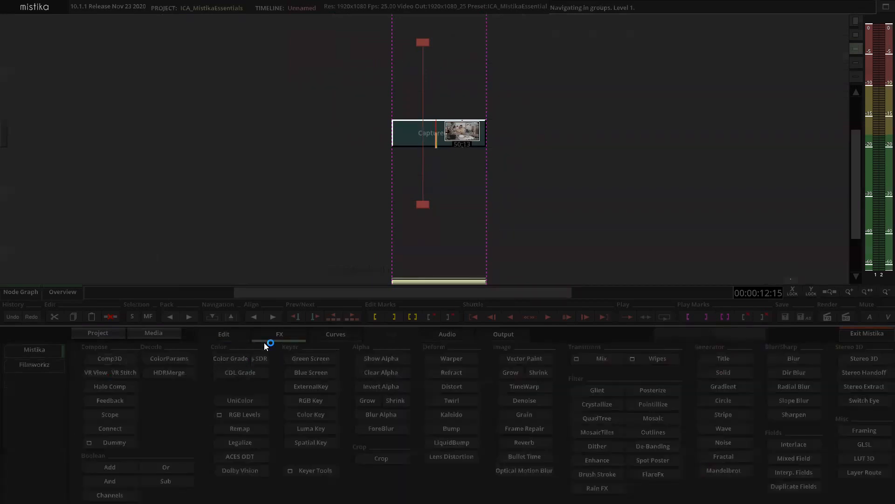
{"action": "scroll", "coordinate": [466, 99], "scroll_direction": "up", "scroll_amount": 2}
{"action": "double_click", "coordinate": [465, 99]}
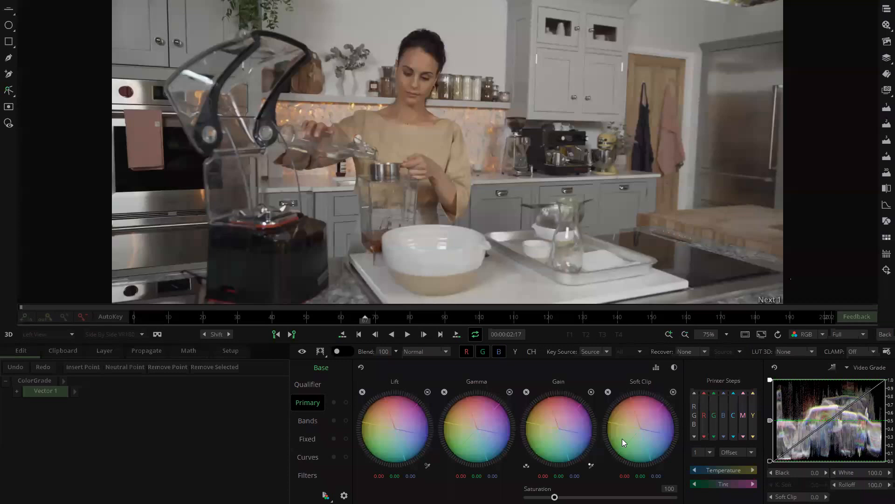
Step: Warm the image with Lift about 4/-1/-3, Gamma about -2/0/2 and Gain about 9/-1/-8, then return to the timeline and deselect
{"action": "left_click_drag", "start_coordinate": [558, 423], "coordinate": [509, 372]}
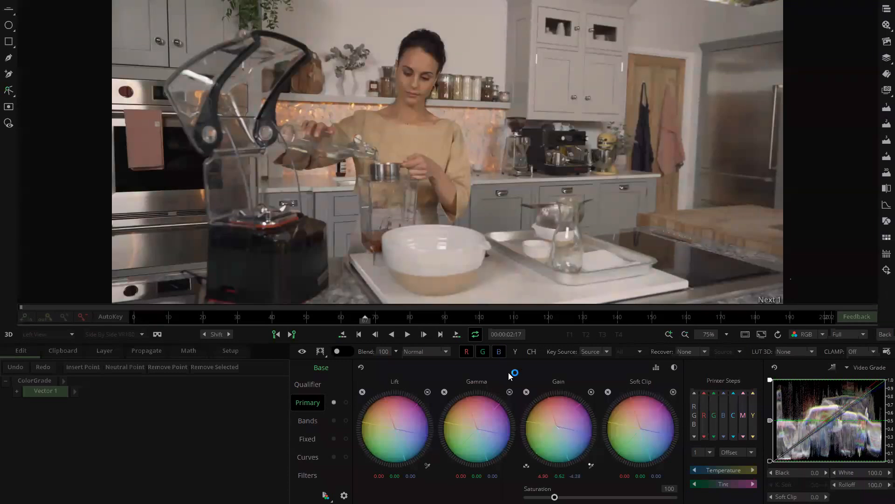
{"action": "left_click_drag", "start_coordinate": [464, 436], "coordinate": [452, 424]}
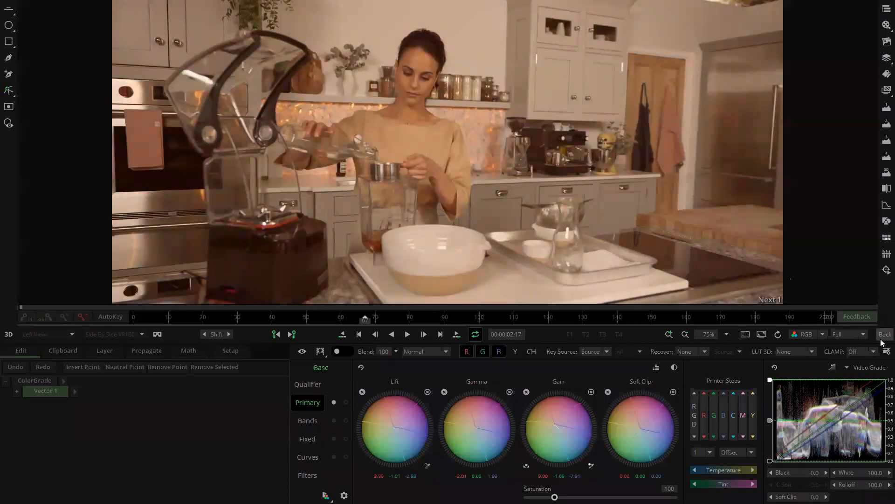
{"action": "left_click", "coordinate": [885, 334]}
{"action": "left_click", "coordinate": [574, 189]}
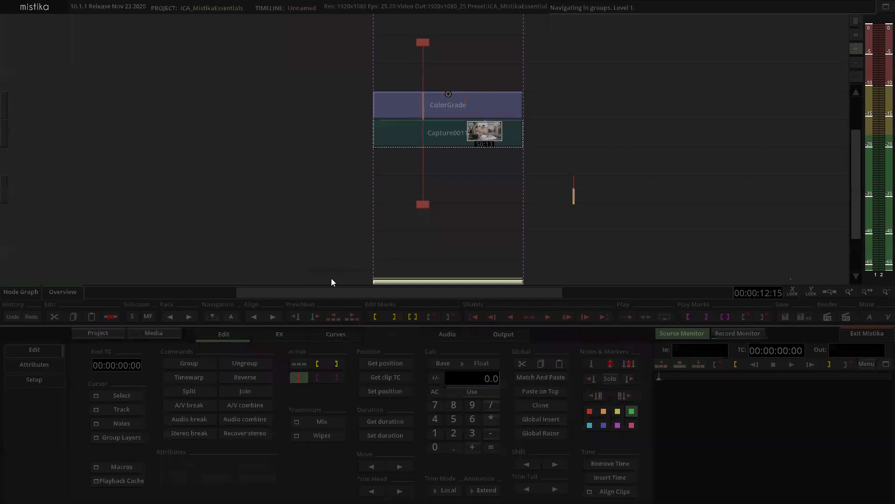
Step: Step out of the Capture0011 group, enter it again to view its contents, and return to the top level
{"action": "left_click", "coordinate": [231, 317]}
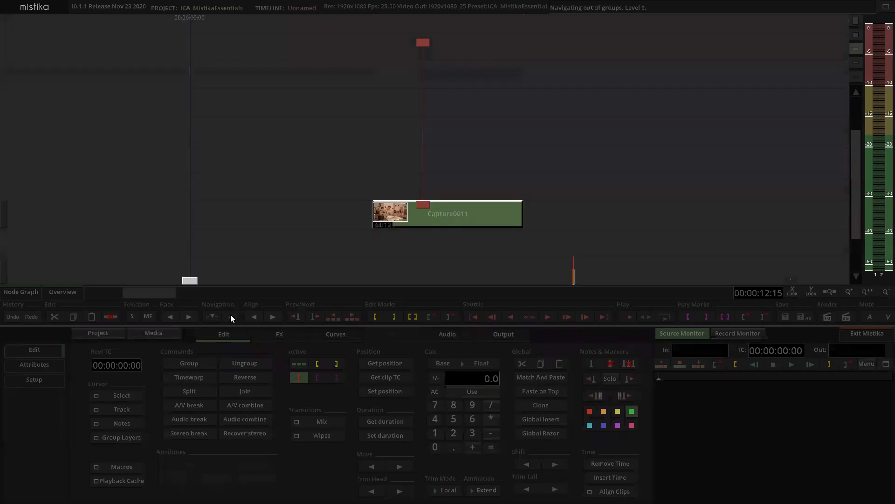
{"action": "left_click", "coordinate": [454, 208]}
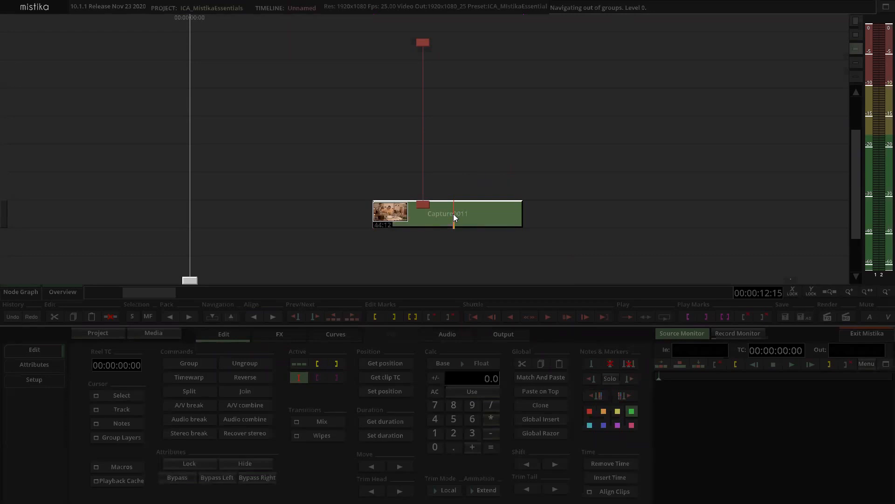
{"action": "double_click", "coordinate": [453, 214]}
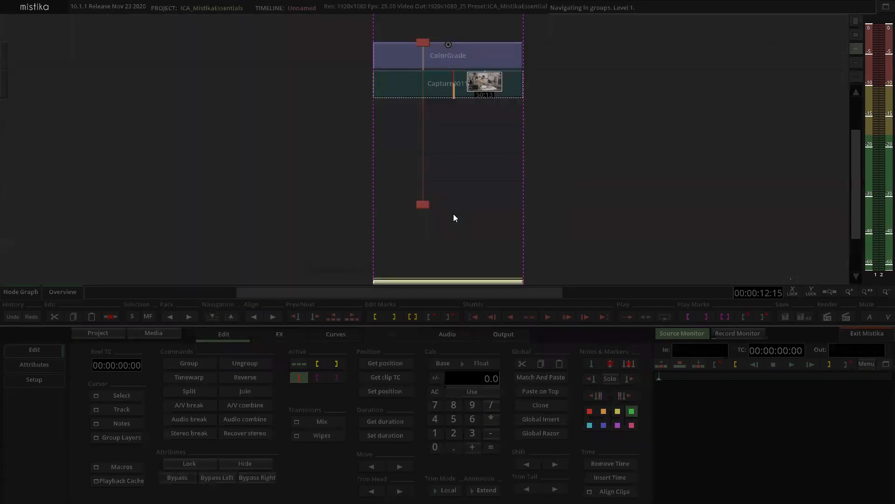
{"action": "double_click", "coordinate": [468, 158]}
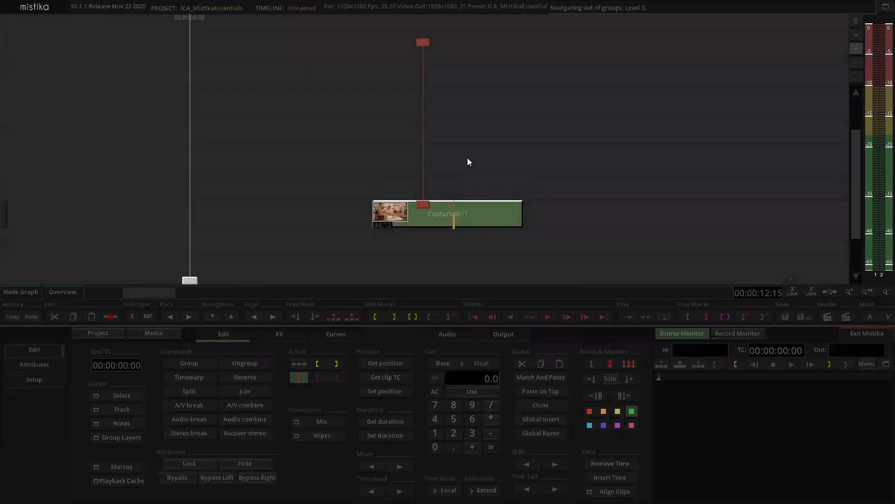
{"action": "left_click", "coordinate": [468, 159]}
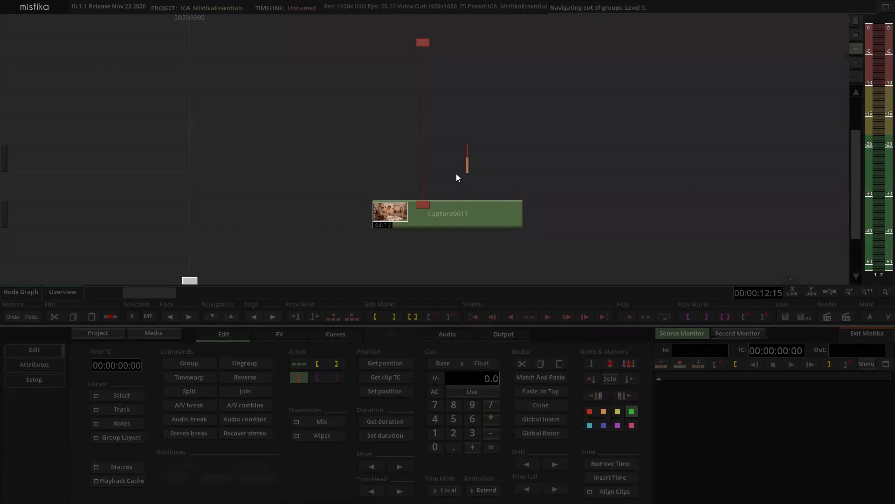
{"action": "left_click", "coordinate": [431, 211]}
{"action": "key", "text": "Page_Down"}
{"action": "key", "text": "Page_Up"}
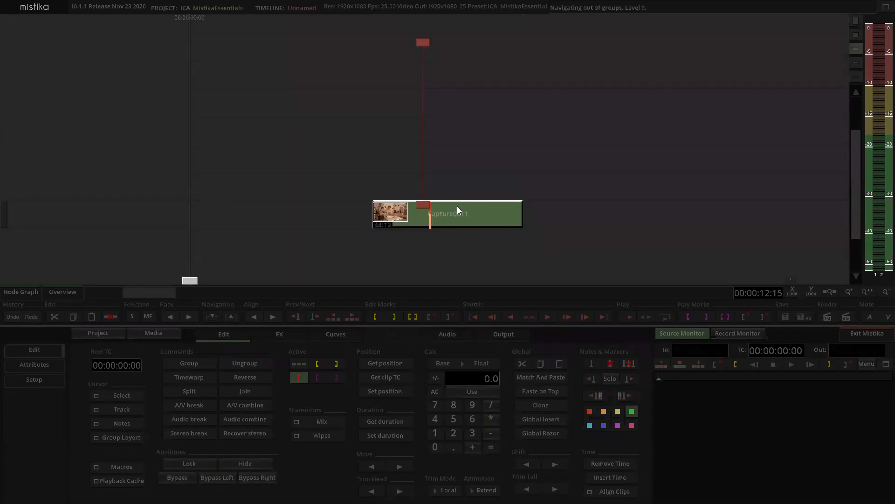
Step: Ungroup Capture0011 into its ColorGrade effect and source clip
{"action": "left_click", "coordinate": [461, 168]}
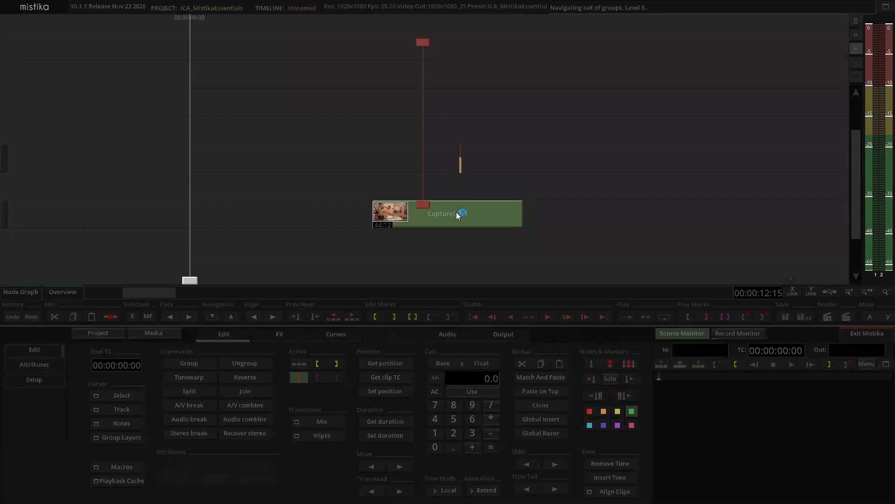
{"action": "left_click", "coordinate": [460, 204]}
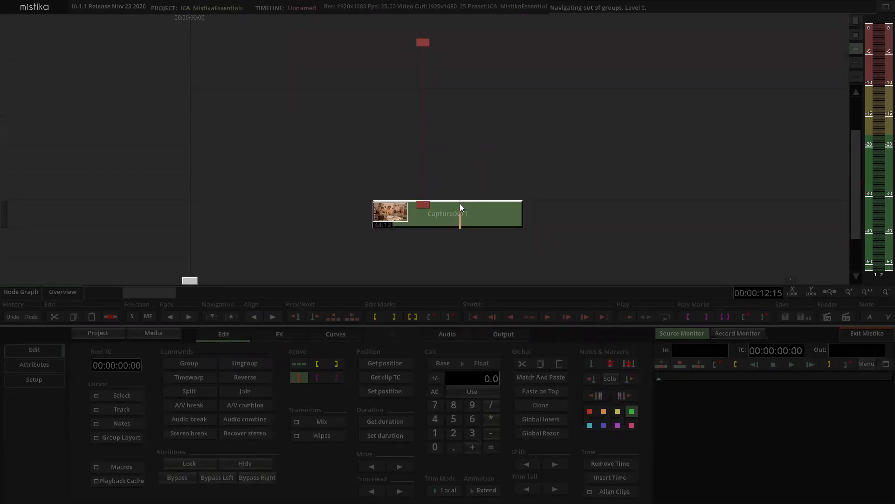
{"action": "left_click", "coordinate": [462, 174]}
{"action": "left_click", "coordinate": [441, 215]}
{"action": "left_click", "coordinate": [472, 215]}
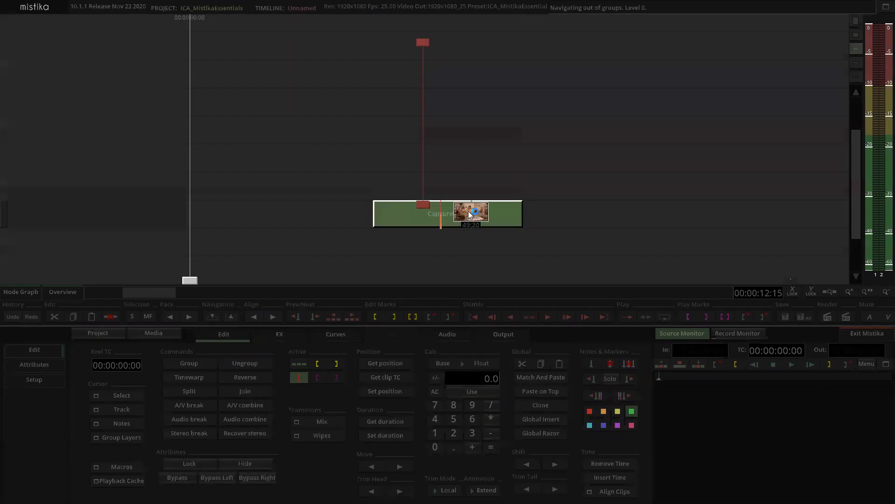
{"action": "left_click", "coordinate": [457, 214]}
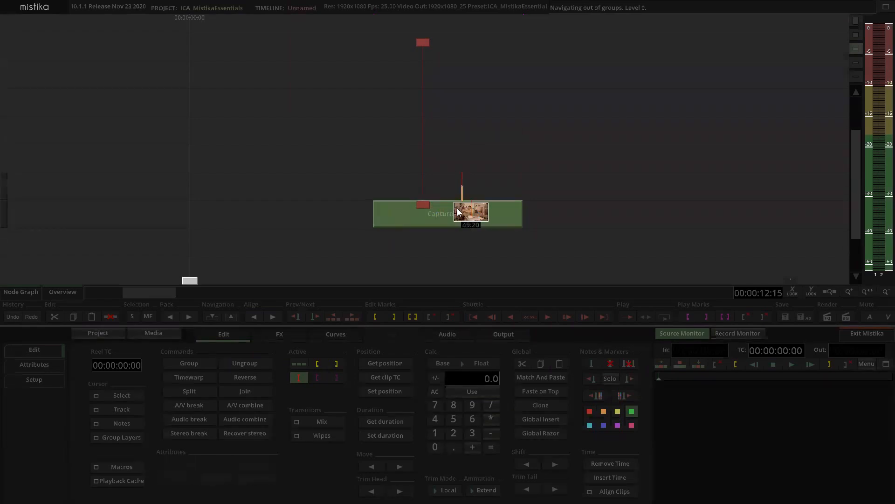
{"action": "left_click", "coordinate": [242, 364]}
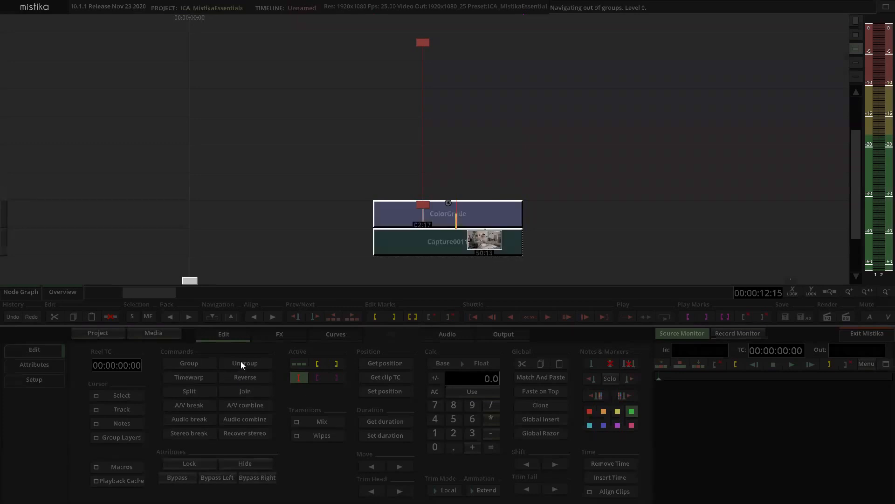
Step: Delete the ColorGrade effect stacked above the Capture0011 clip
{"action": "left_click", "coordinate": [491, 173]}
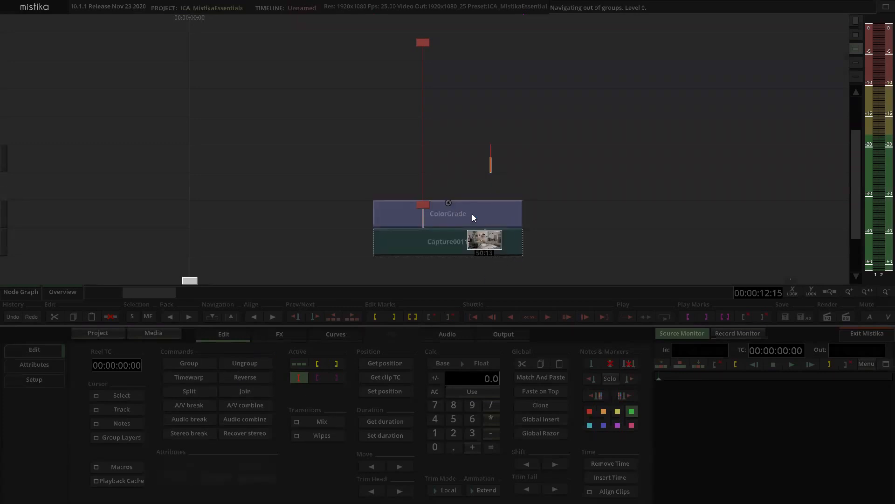
{"action": "left_click", "coordinate": [463, 208]}
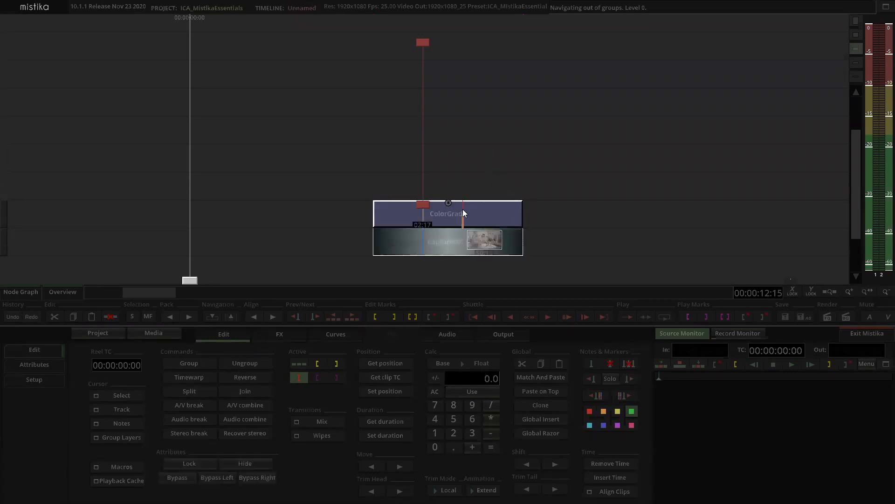
{"action": "left_click", "coordinate": [476, 168]}
{"action": "left_click", "coordinate": [469, 215]}
{"action": "key", "text": "Delete"}
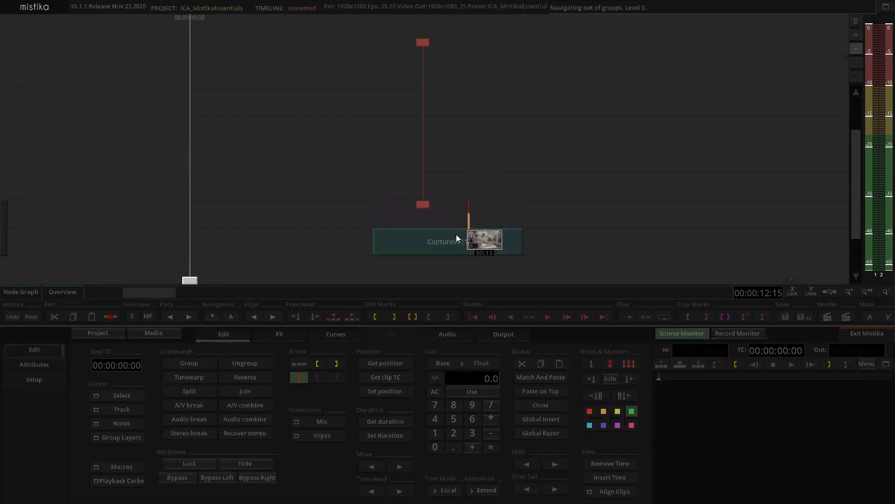
Step: Move the Capture0011 clip up one track into the space freed by the ColorGrade effect
{"action": "left_click_drag", "start_coordinate": [456, 236], "coordinate": [458, 212]}
{"action": "left_click", "coordinate": [486, 169]}
{"action": "left_click", "coordinate": [461, 212]}
{"action": "left_click", "coordinate": [469, 352]}
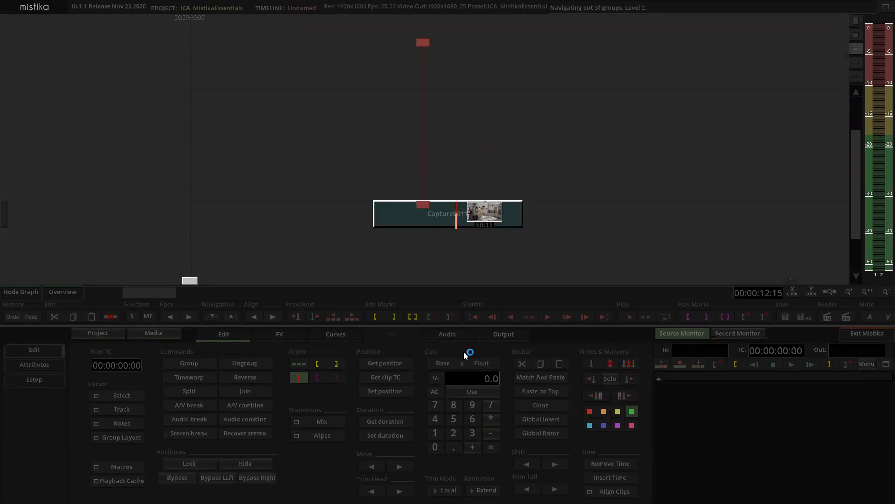
Step: Try placing the single Capture0011 clip in a group of its own
{"action": "left_click", "coordinate": [199, 376]}
{"action": "left_click", "coordinate": [474, 196]}
{"action": "left_click", "coordinate": [456, 211]}
{"action": "left_click", "coordinate": [170, 372]}
{"action": "left_click", "coordinate": [191, 362]}
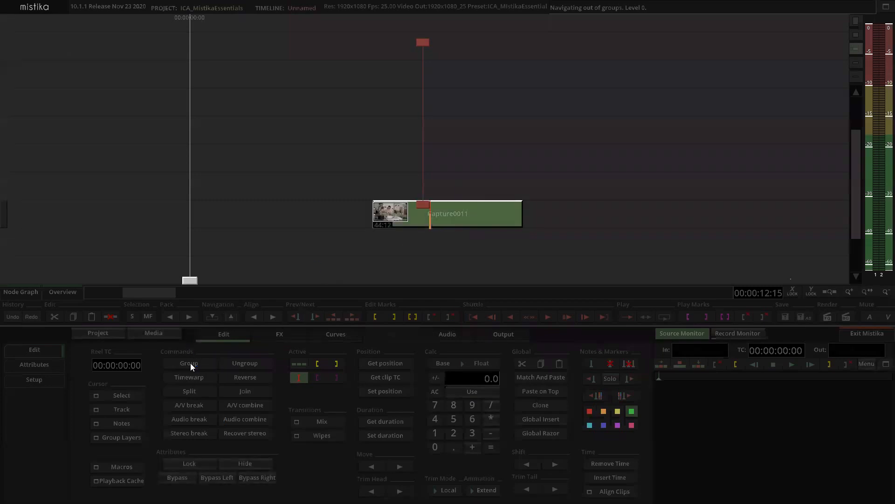
{"action": "left_click", "coordinate": [192, 379]}
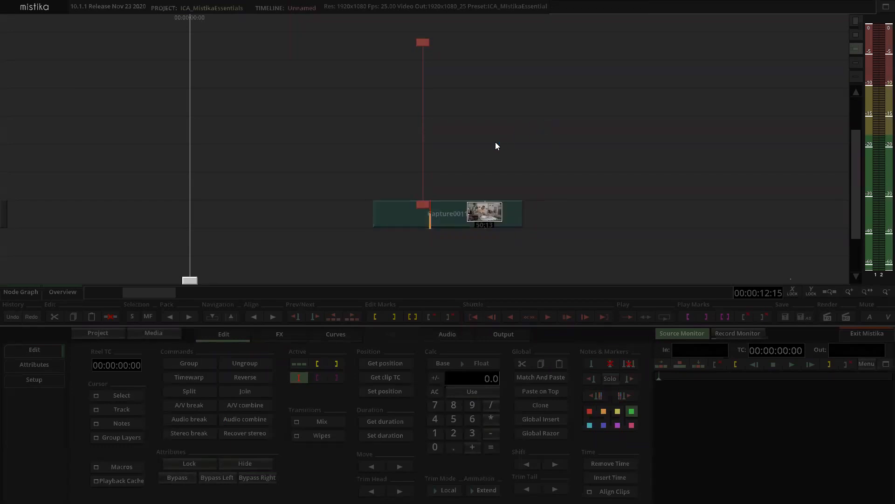
Step: Examine the Capture0011 clip's attributes, including its timeline, trimming and source in and out points
{"action": "left_click", "coordinate": [453, 212]}
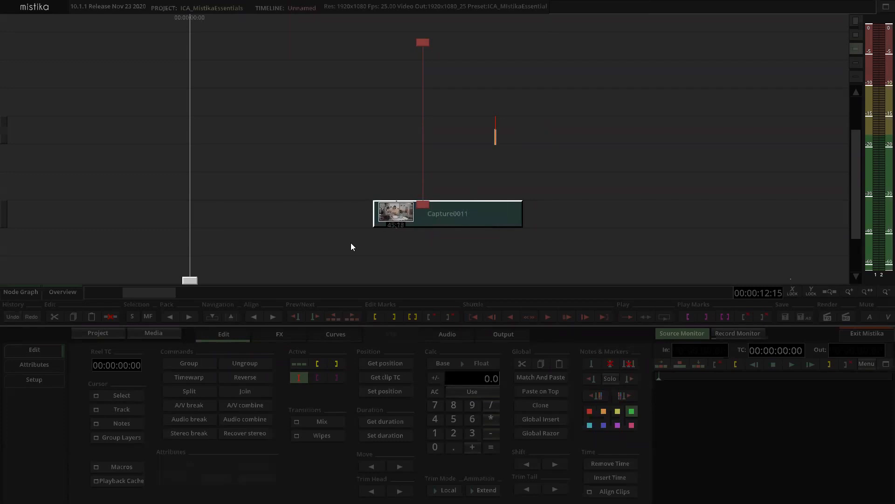
{"action": "left_click", "coordinate": [46, 365]}
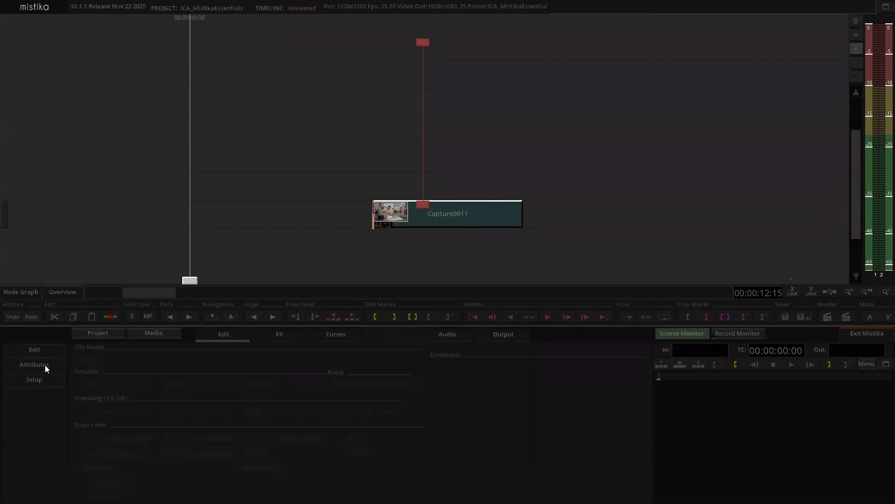
{"action": "left_click", "coordinate": [421, 195]}
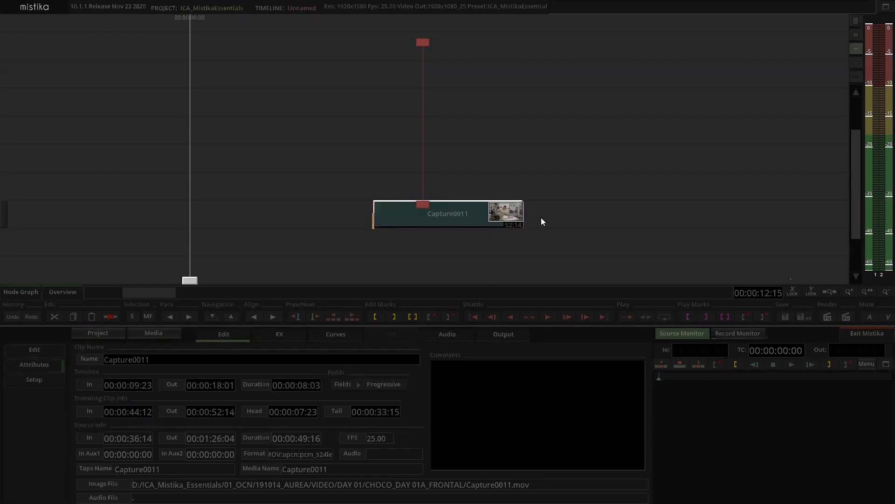
{"action": "left_click", "coordinate": [521, 227]}
Step: Return to the editing commands and apply a Timewarp to the Capture0011 clip
{"action": "left_click", "coordinate": [220, 337]}
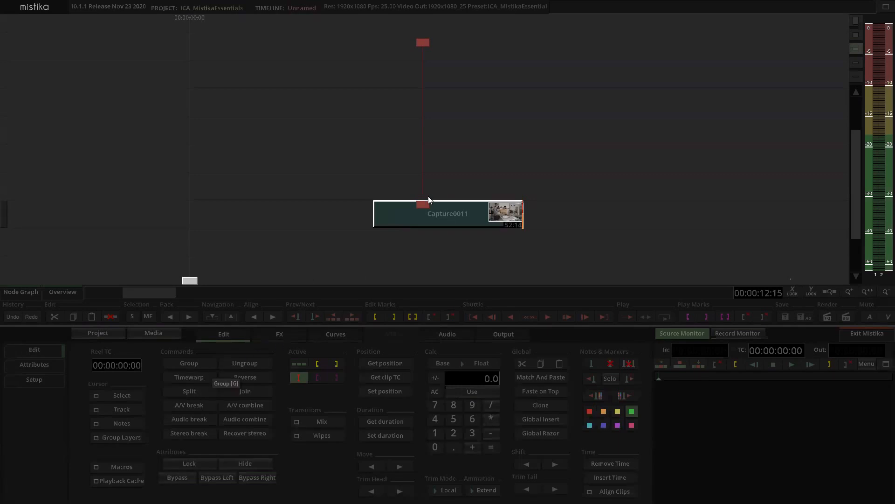
{"action": "left_click", "coordinate": [403, 214]}
{"action": "left_click", "coordinate": [399, 218]}
{"action": "left_click", "coordinate": [201, 375]}
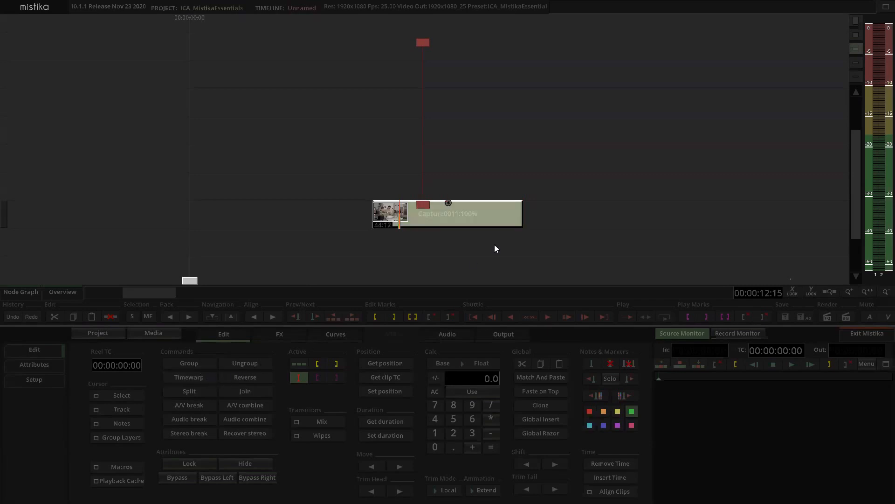
Step: Double the timewarped clip's duration to 00:00:16:06 by loading it into the calculator as TimeCode and multiplying it by 2
{"action": "left_click", "coordinate": [483, 217]}
{"action": "left_click", "coordinate": [396, 421]}
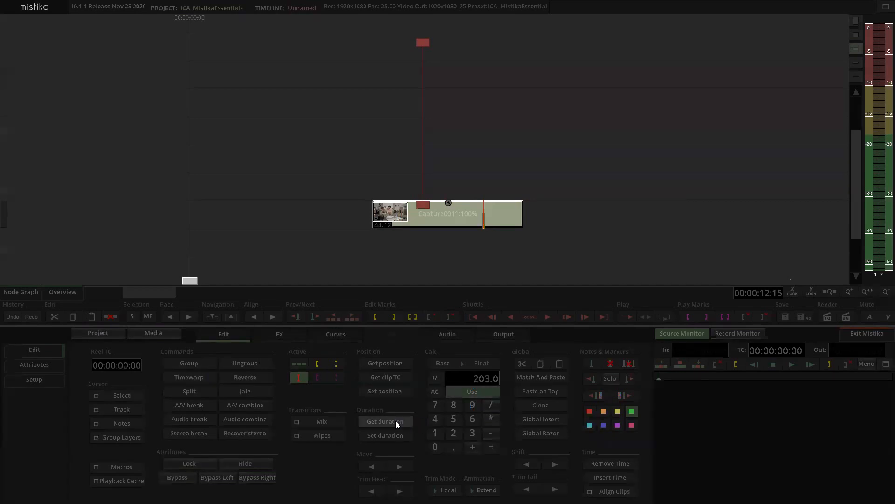
{"action": "left_click", "coordinate": [476, 367]}
{"action": "left_click", "coordinate": [470, 347]}
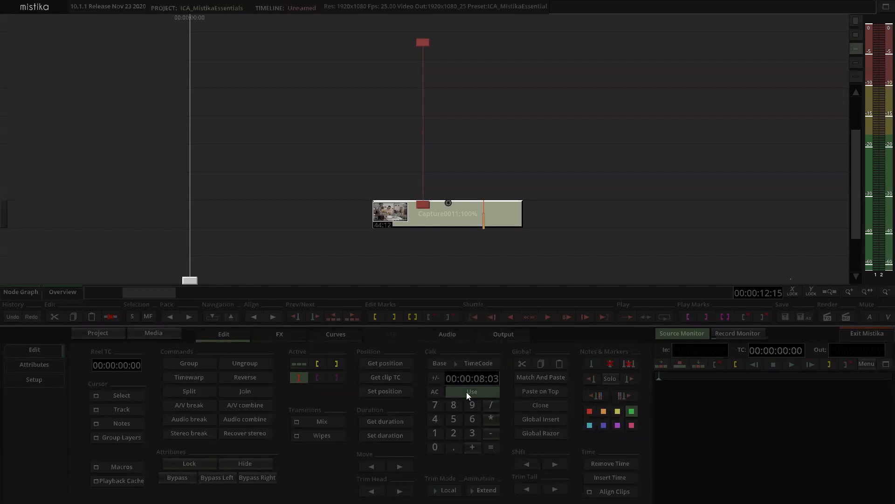
{"action": "left_click", "coordinate": [492, 416]}
{"action": "left_click", "coordinate": [455, 433]}
{"action": "left_click", "coordinate": [492, 448]}
{"action": "left_click", "coordinate": [389, 434]}
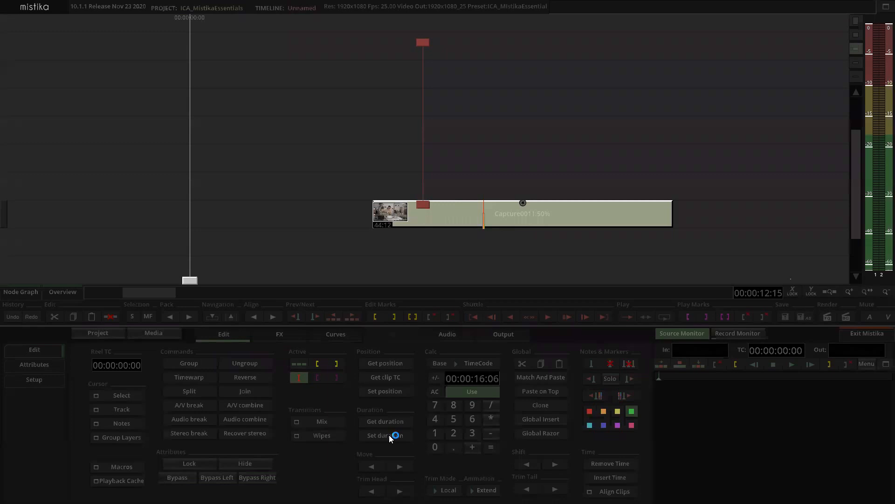
Step: Open the Capture0011 timewarp group to reach the clip inside it
{"action": "left_click", "coordinate": [564, 136]}
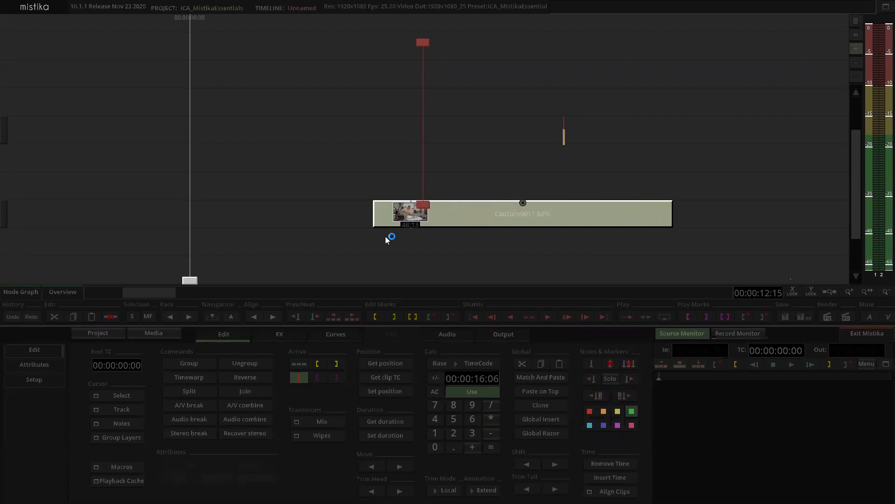
{"action": "left_click", "coordinate": [383, 219]}
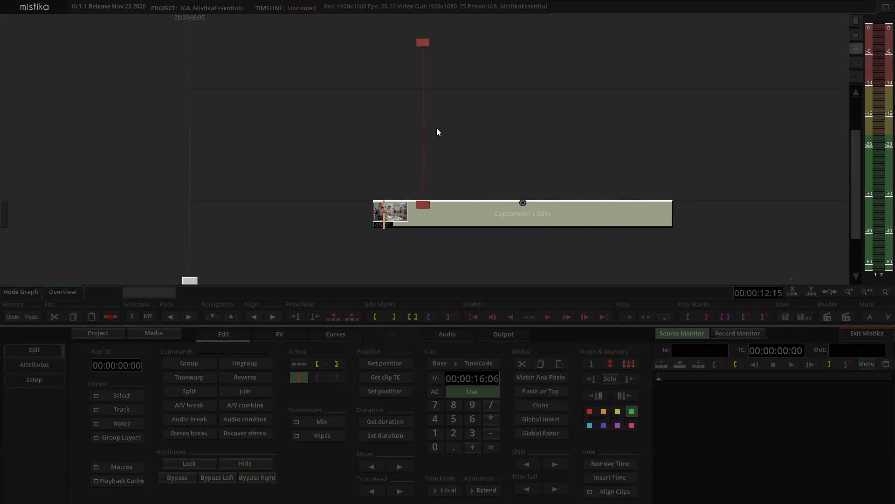
{"action": "left_click_drag", "start_coordinate": [517, 162], "coordinate": [524, 96]}
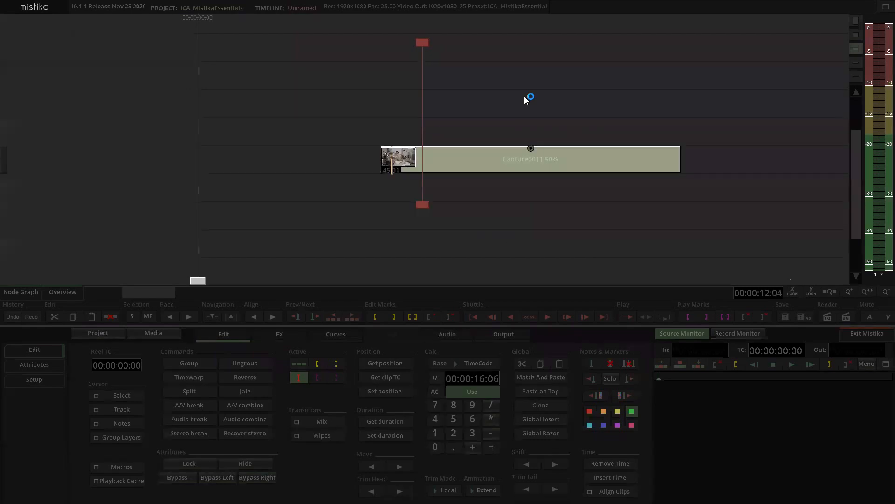
{"action": "left_click", "coordinate": [500, 151]}
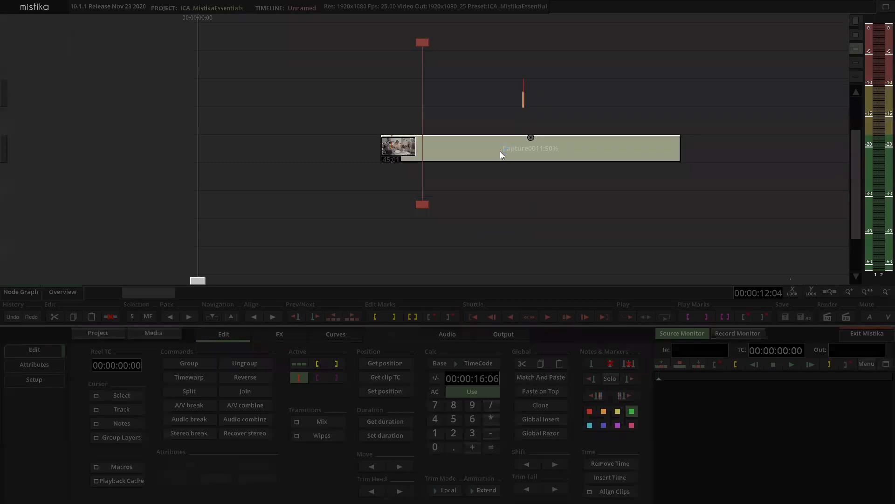
{"action": "left_click", "coordinate": [211, 317]}
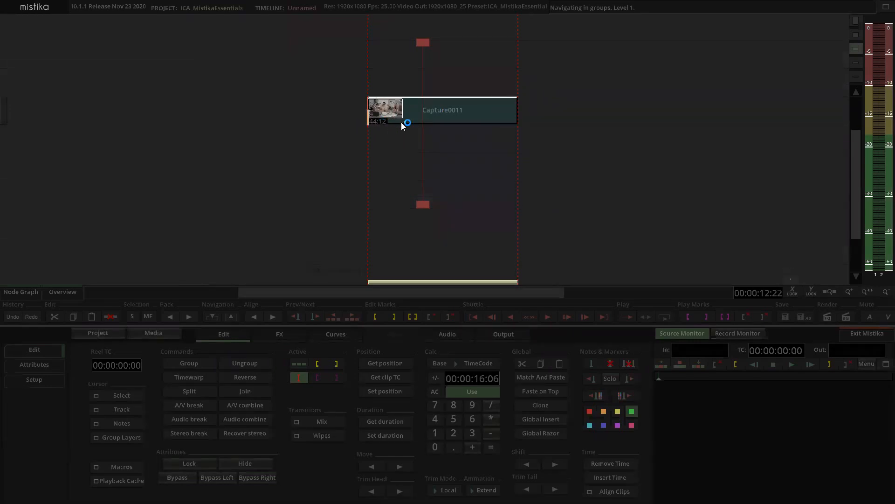
Step: Extend the tail of the inner Capture0011 clip to 58:01, and leave the group using Adjust Curve for its changed content length
{"action": "left_click", "coordinate": [497, 136]}
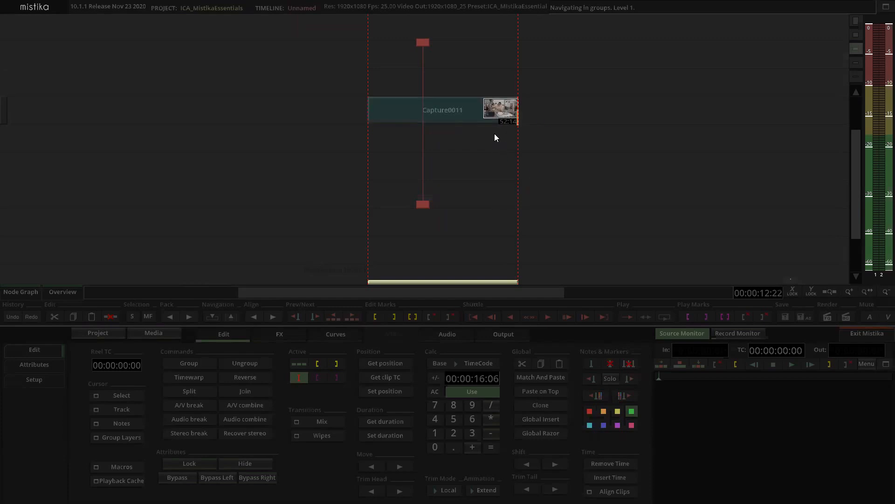
{"action": "left_click", "coordinate": [452, 111]}
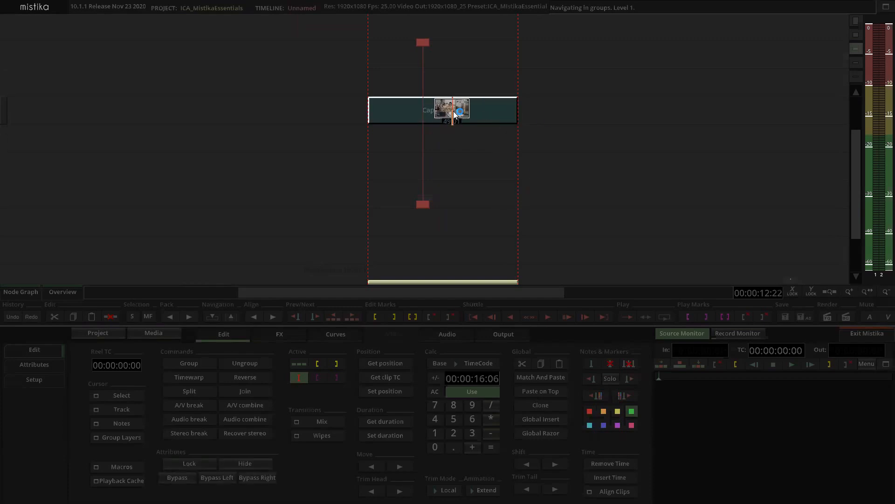
{"action": "left_click", "coordinate": [530, 104]}
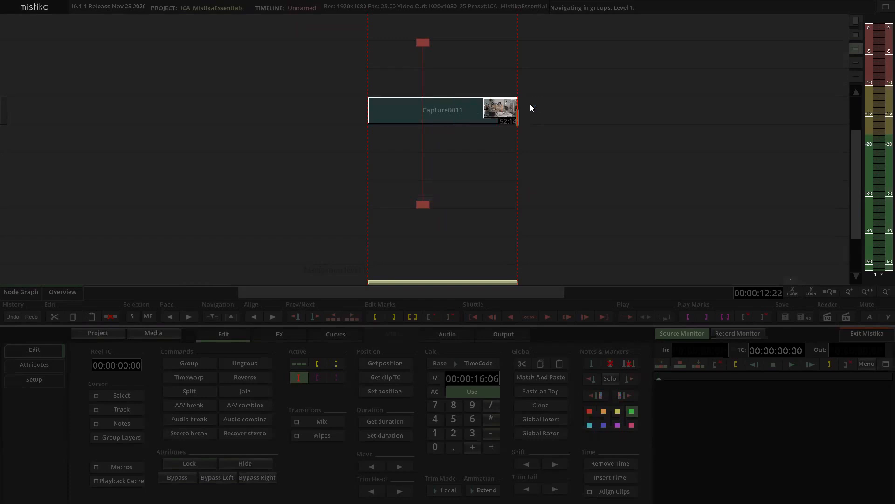
{"action": "left_click_drag", "start_coordinate": [541, 105], "coordinate": [619, 107]}
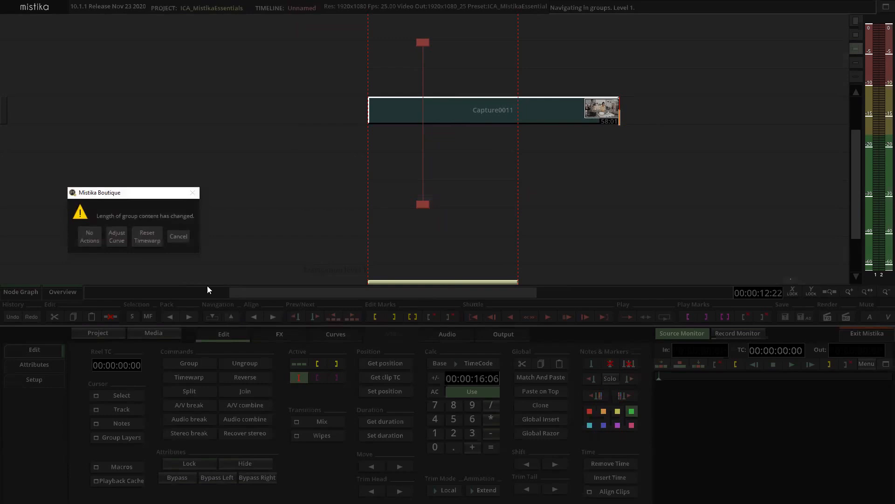
{"action": "left_click_drag", "start_coordinate": [116, 196], "coordinate": [188, 185]}
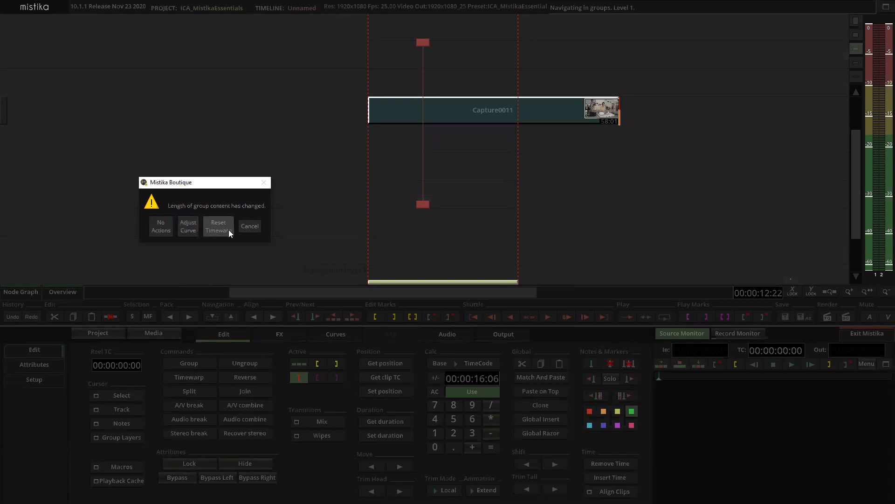
{"action": "left_click", "coordinate": [192, 227]}
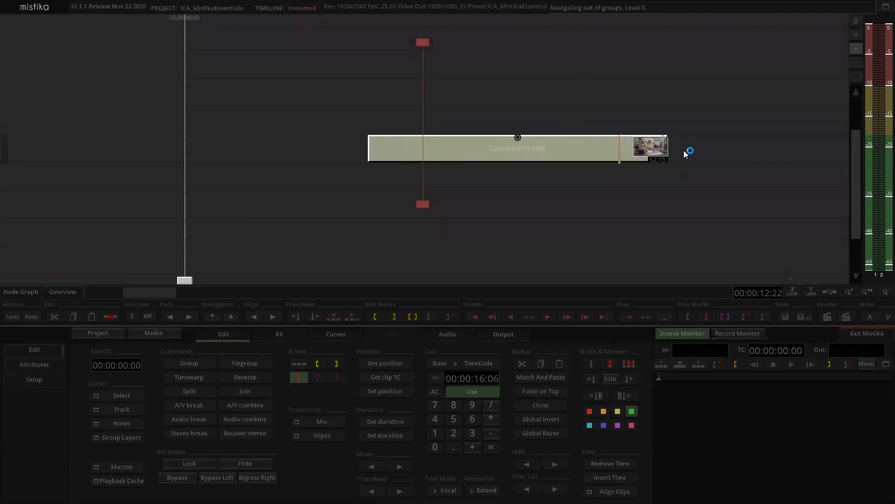
Step: Show the Record Monitor and play the timewarped Capture0011 clip in it from its start
{"action": "left_click", "coordinate": [409, 105]}
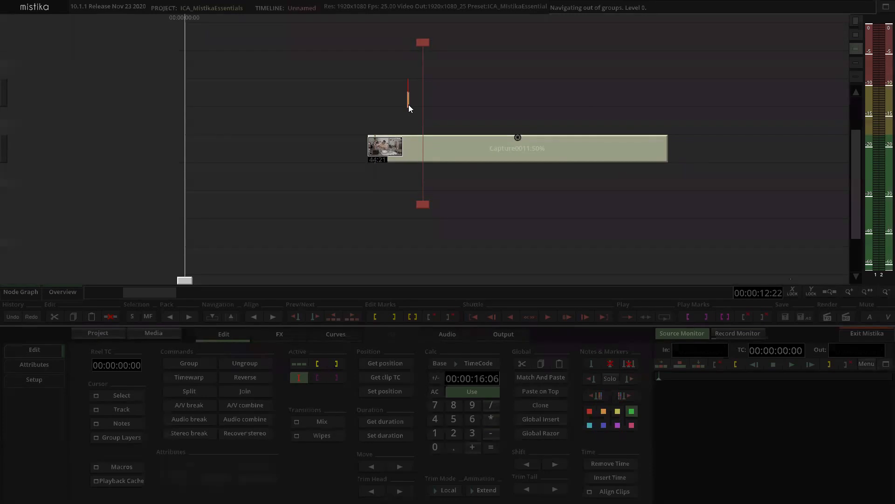
{"action": "key", "text": "Page_Up"}
{"action": "key", "text": "space"}
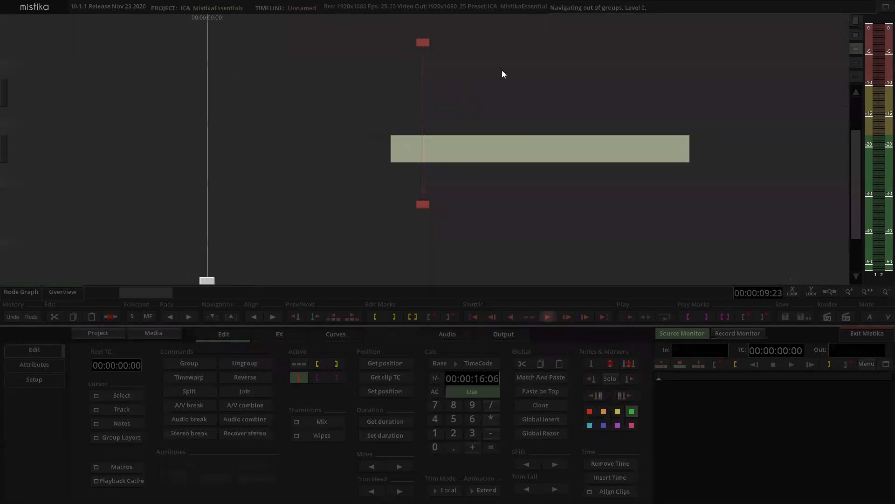
{"action": "key", "text": "space"}
{"action": "left_click", "coordinate": [741, 333]}
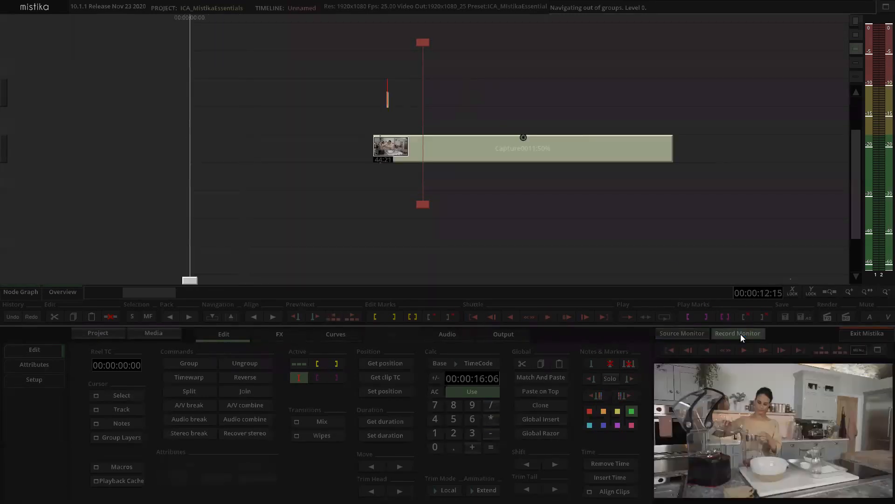
{"action": "left_click", "coordinate": [493, 87]}
{"action": "key", "text": "Page_Up"}
{"action": "left_click", "coordinate": [490, 85]}
{"action": "key", "text": "space"}
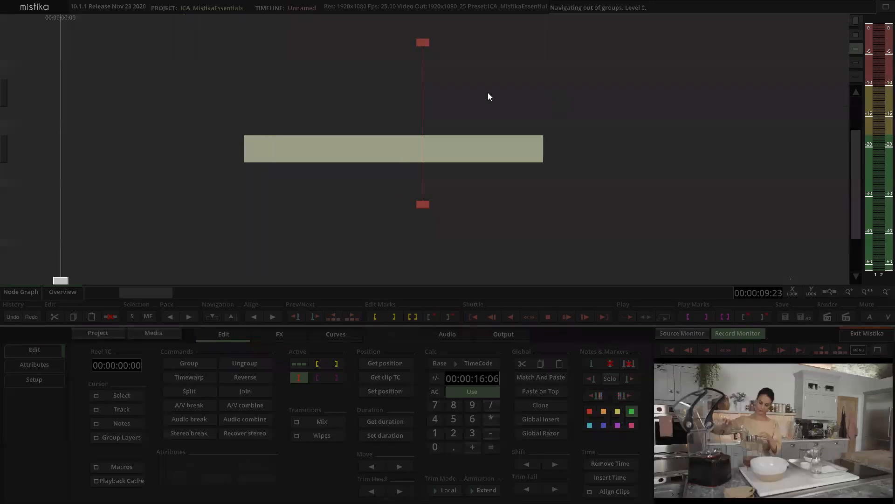
{"action": "key", "text": "space"}
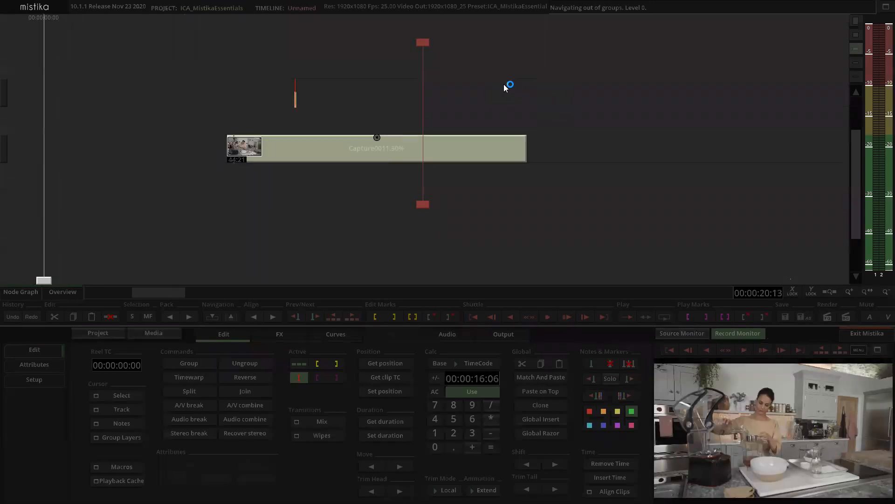
Step: Examine the timeline from the Capture0011 timewarp across the long video clip to the LECHE VEGETAL audio clip
{"action": "scroll", "coordinate": [496, 90], "scroll_direction": "down", "scroll_amount": 6}
{"action": "left_click", "coordinate": [426, 151]}
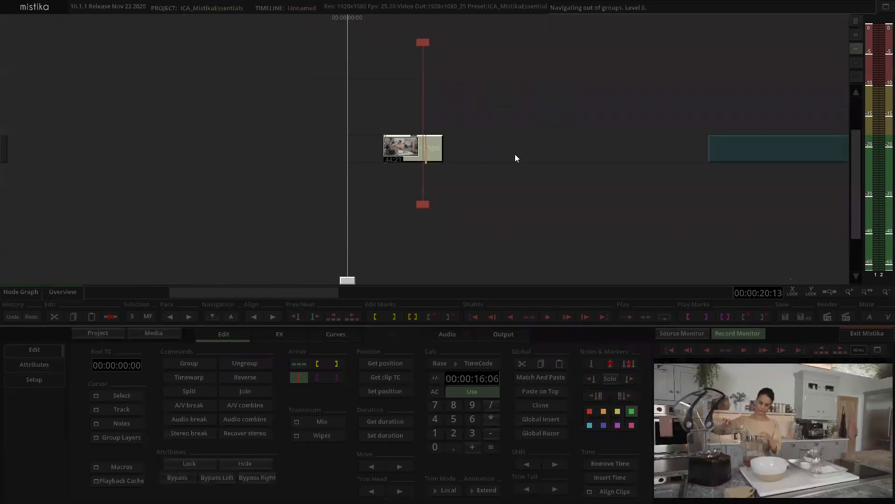
{"action": "scroll", "coordinate": [498, 135], "scroll_direction": "down", "scroll_amount": 4}
{"action": "scroll", "coordinate": [513, 112], "scroll_direction": "up", "scroll_amount": 6}
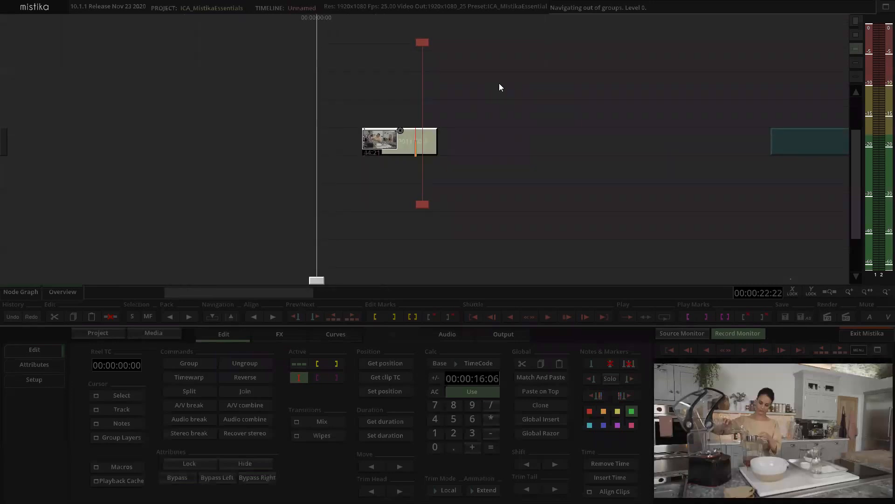
{"action": "scroll", "coordinate": [513, 86], "scroll_direction": "down", "scroll_amount": 3}
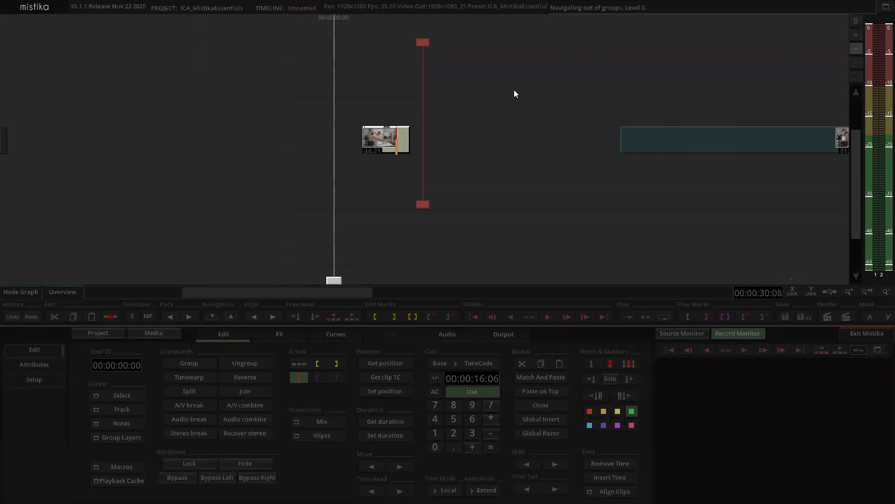
{"action": "scroll", "coordinate": [514, 90], "scroll_direction": "down", "scroll_amount": 2}
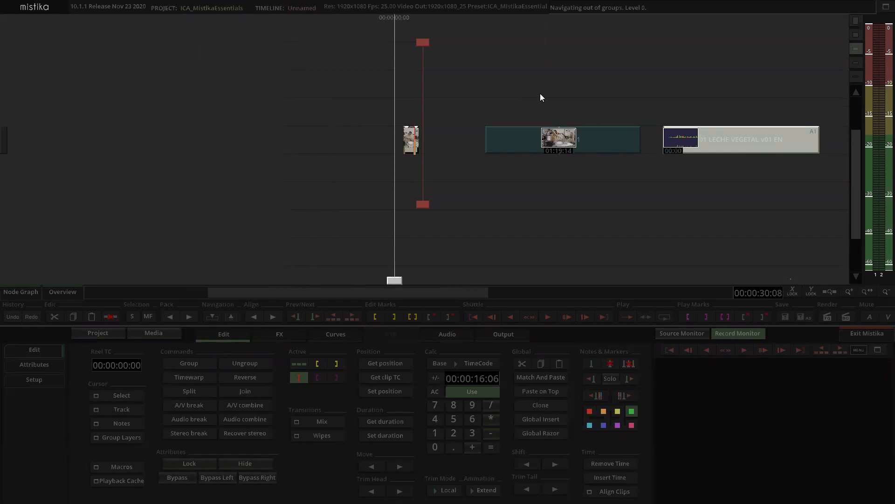
{"action": "scroll", "coordinate": [540, 97], "scroll_direction": "up", "scroll_amount": 2}
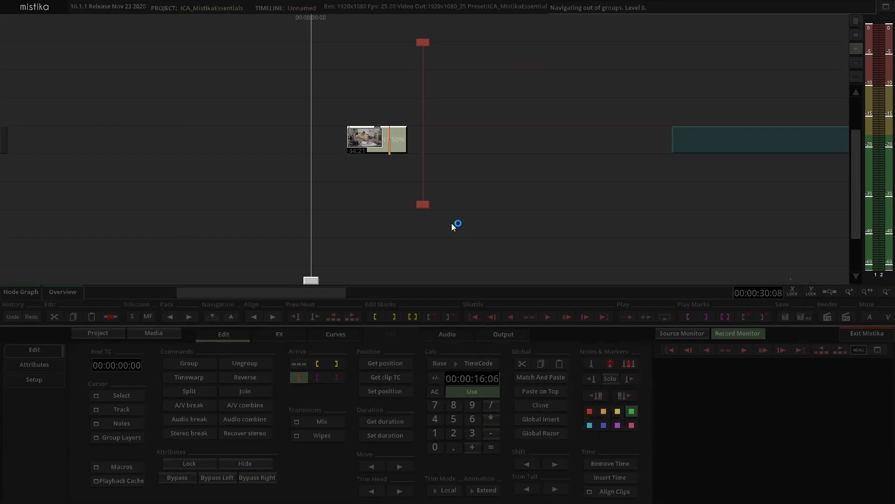
{"action": "left_click", "coordinate": [491, 146]}
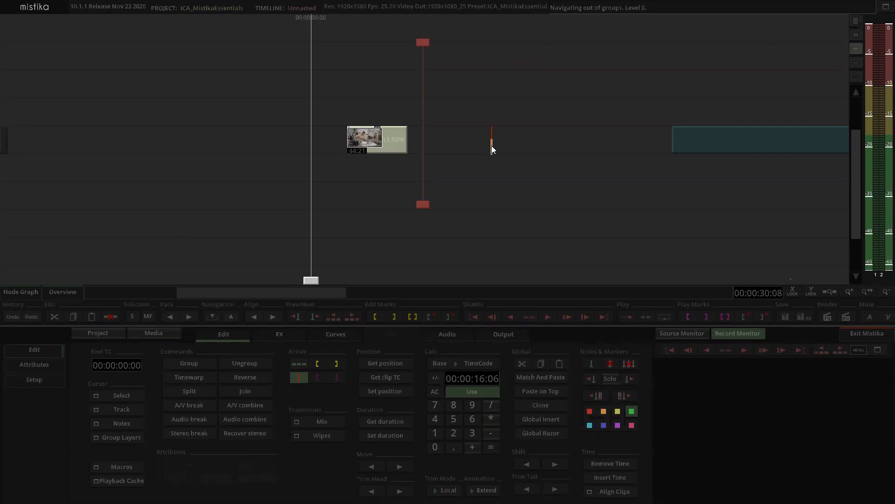
{"action": "scroll", "coordinate": [454, 101], "scroll_direction": "down", "scroll_amount": 9}
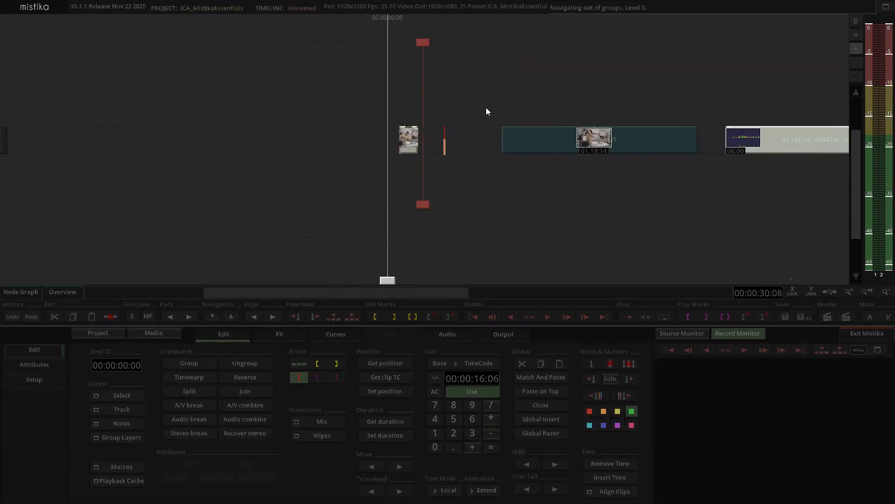
{"action": "scroll", "coordinate": [486, 110], "scroll_direction": "up", "scroll_amount": 2}
{"action": "scroll", "coordinate": [512, 82], "scroll_direction": "down", "scroll_amount": 4}
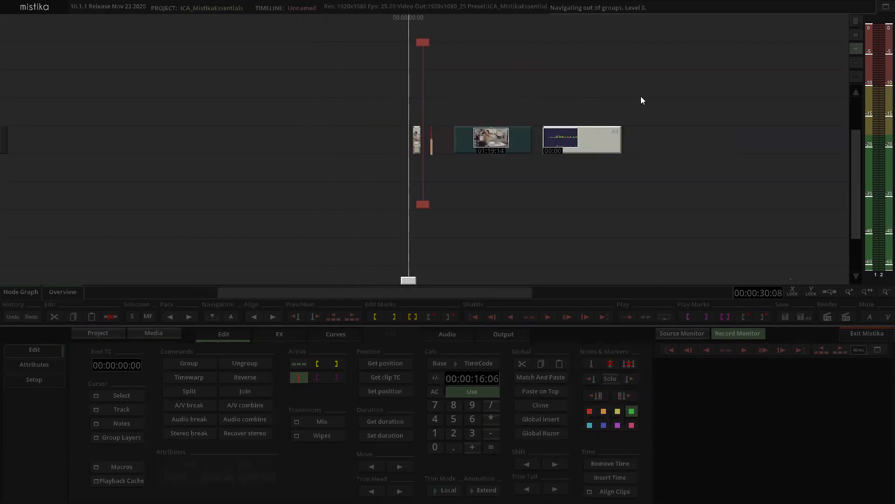
{"action": "scroll", "coordinate": [498, 112], "scroll_direction": "down", "scroll_amount": 2}
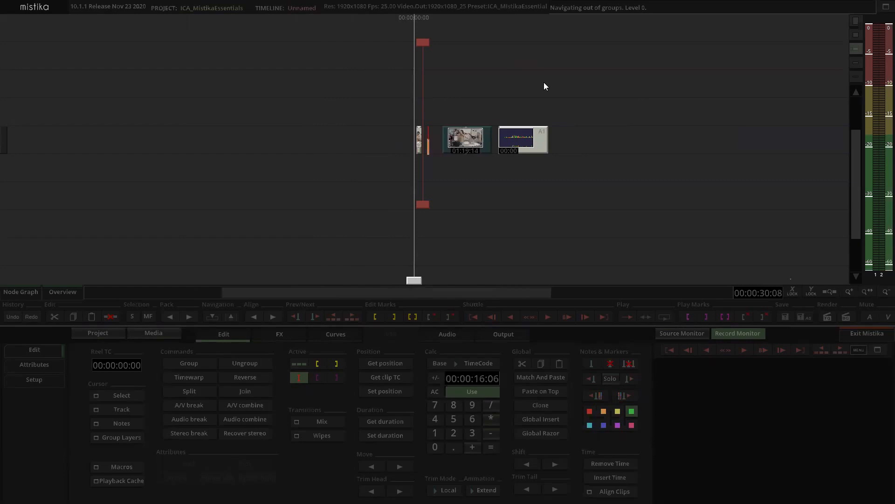
{"action": "scroll", "coordinate": [542, 82], "scroll_direction": "down", "scroll_amount": 3}
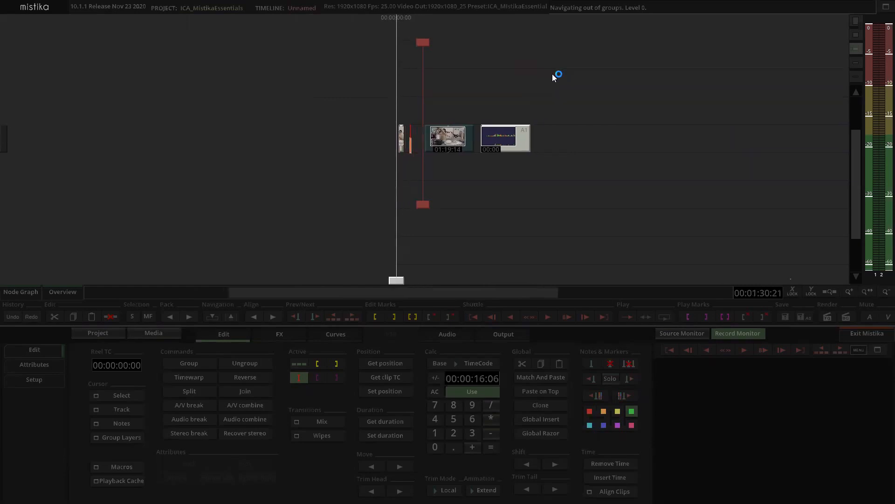
Step: Create a timeline note below the AUREA_001 clip and draw a freehand loop circling that clip
{"action": "left_click", "coordinate": [515, 90]}
{"action": "scroll", "coordinate": [437, 99], "scroll_direction": "up", "scroll_amount": 4}
{"action": "scroll", "coordinate": [439, 100], "scroll_direction": "down", "scroll_amount": 2}
{"action": "left_click", "coordinate": [481, 135]}
{"action": "left_click_drag", "start_coordinate": [525, 81], "coordinate": [489, 72]}
{"action": "scroll", "coordinate": [496, 76], "scroll_direction": "down", "scroll_amount": 1}
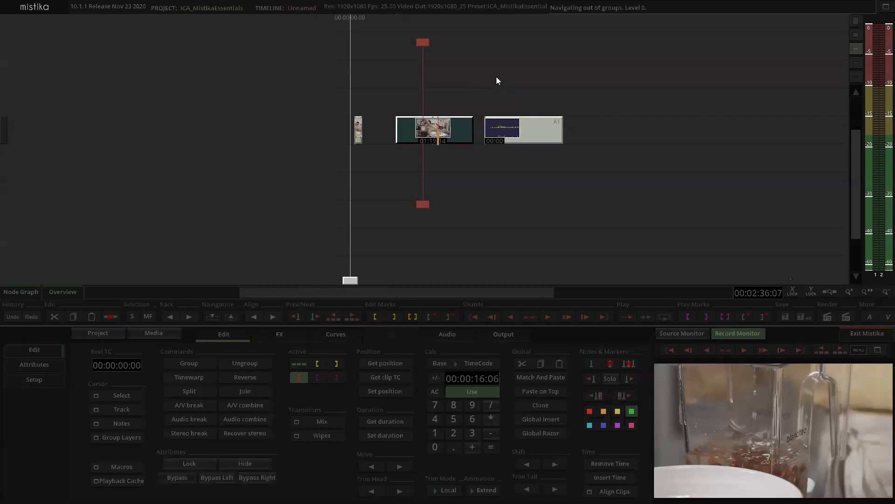
{"action": "scroll", "coordinate": [467, 75], "scroll_direction": "up", "scroll_amount": 2}
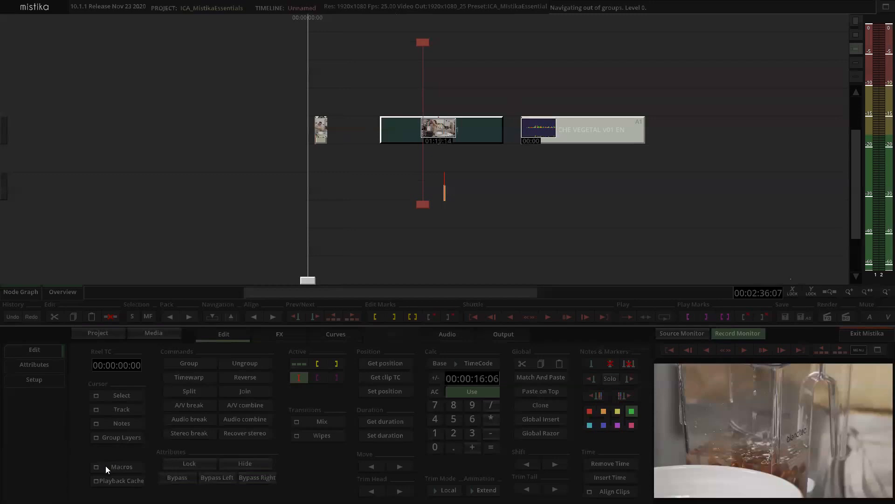
{"action": "left_click", "coordinate": [112, 423]}
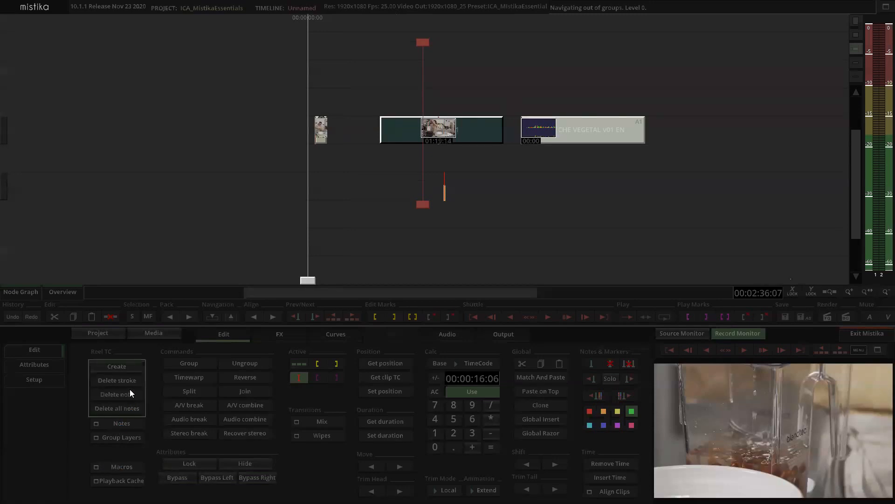
{"action": "left_click", "coordinate": [123, 366]}
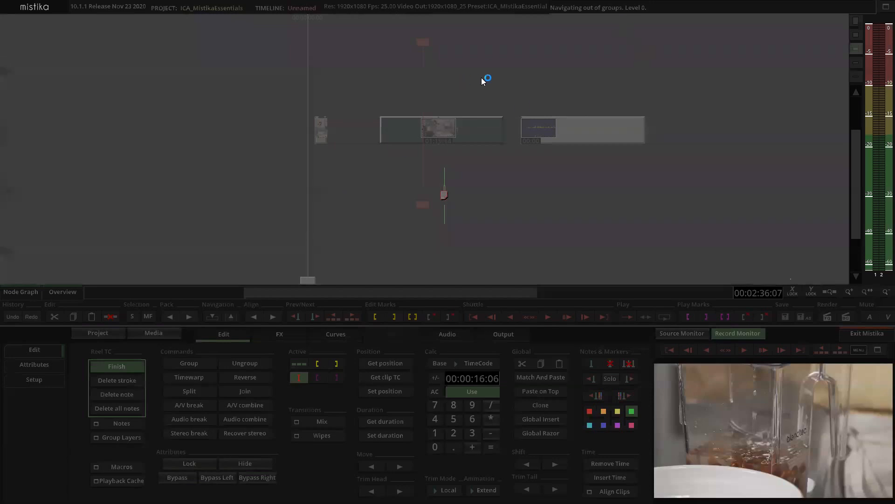
{"action": "mouse_move", "coordinate": [559, 38]}
{"action": "left_mouse_down"}
{"action": "mouse_move", "coordinate": [364, 157]}
{"action": "mouse_move", "coordinate": [410, 210]}
{"action": "mouse_move", "coordinate": [501, 171]}
{"action": "mouse_move", "coordinate": [462, 92]}
{"action": "mouse_move", "coordinate": [316, 59]}
{"action": "left_mouse_up"}
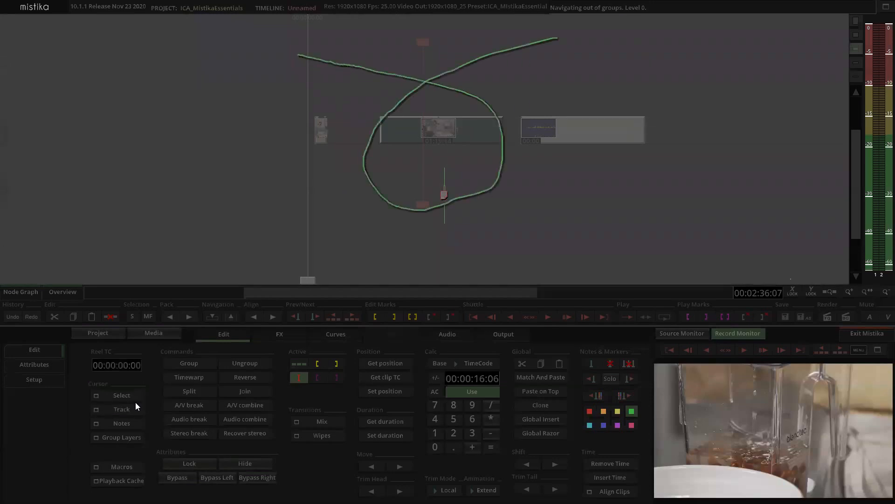
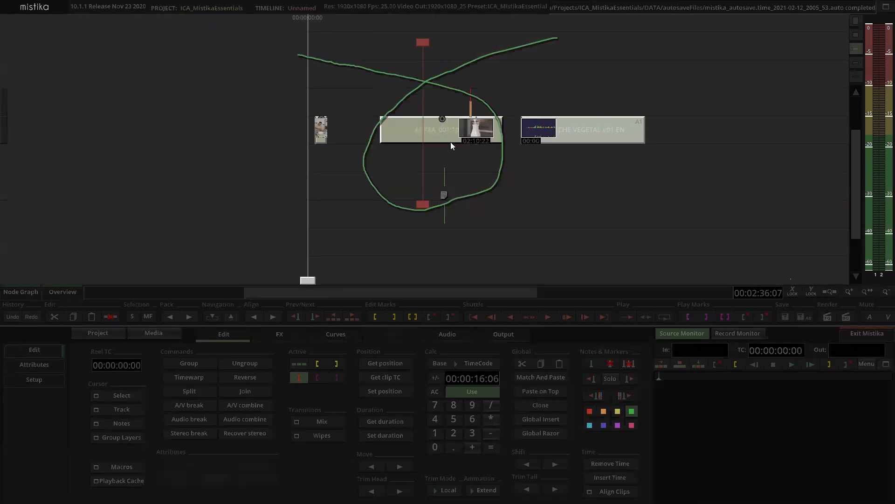
Step: Move the LECHE VEGETAL audio clip further along the timeline and remove the timewarp from the AUREA_001 clip
{"action": "left_click", "coordinate": [564, 126]}
{"action": "left_click_drag", "start_coordinate": [542, 138], "coordinate": [656, 139]}
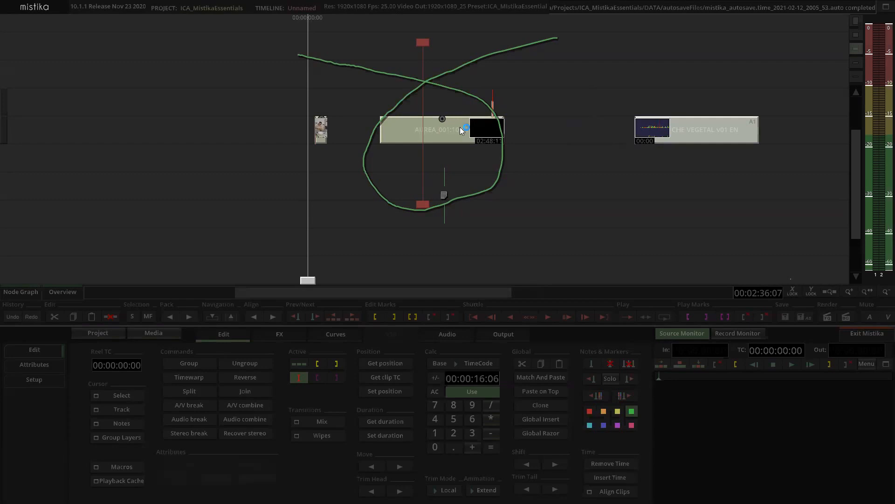
{"action": "left_click", "coordinate": [460, 127]}
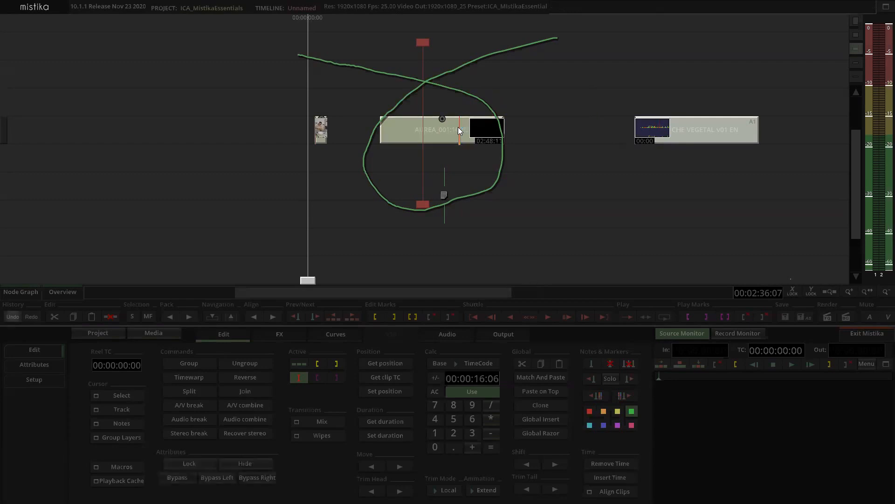
{"action": "key", "text": "ctrl+g"}
Step: Clone the AUREA_001 clip onto the track directly below it, aligned with the original
{"action": "double_click", "coordinate": [458, 133]}
{"action": "left_click_drag", "start_coordinate": [451, 133], "coordinate": [453, 182]}
{"action": "scroll", "coordinate": [515, 150], "scroll_direction": "up", "scroll_amount": 2}
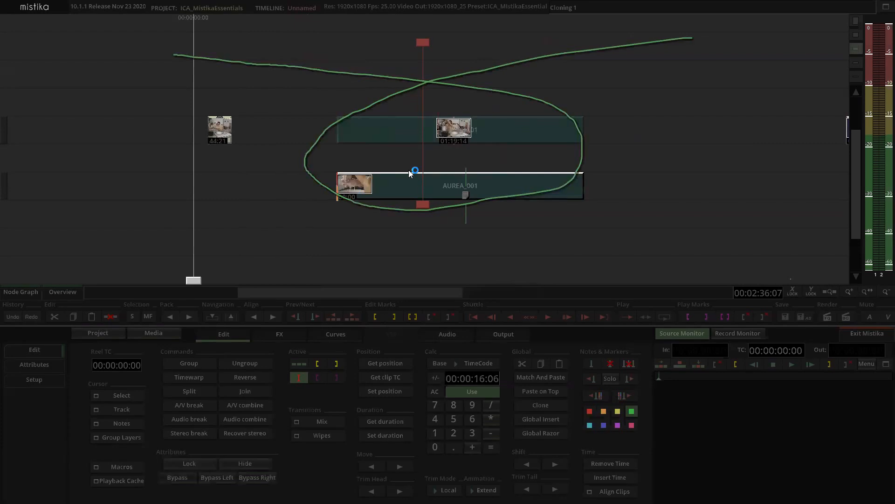
{"action": "scroll", "coordinate": [422, 164], "scroll_direction": "down", "scroll_amount": 2}
{"action": "scroll", "coordinate": [422, 164], "scroll_direction": "up", "scroll_amount": 2}
{"action": "scroll", "coordinate": [431, 161], "scroll_direction": "down", "scroll_amount": 2}
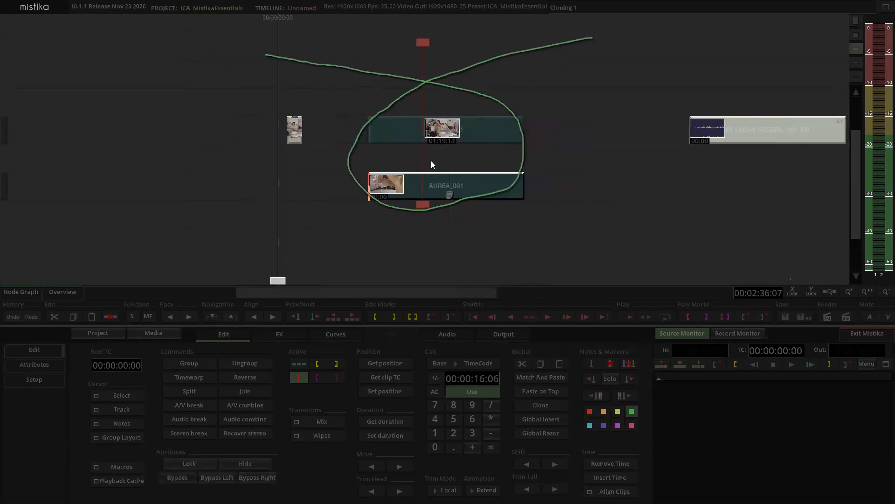
{"action": "scroll", "coordinate": [432, 164], "scroll_direction": "down", "scroll_amount": 1}
{"action": "scroll", "coordinate": [451, 157], "scroll_direction": "up", "scroll_amount": 1}
Step: Group the upper AUREA_001 clip and briefly play the timeline
{"action": "left_click", "coordinate": [447, 141]}
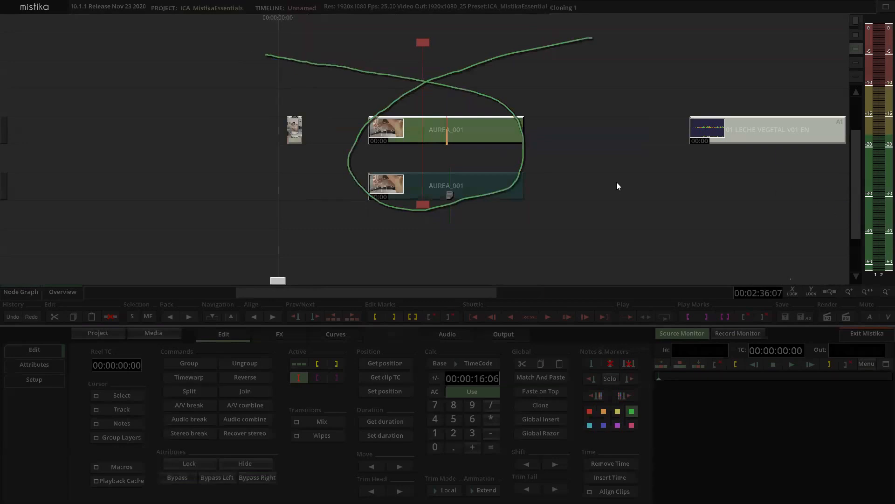
{"action": "left_click", "coordinate": [549, 210]}
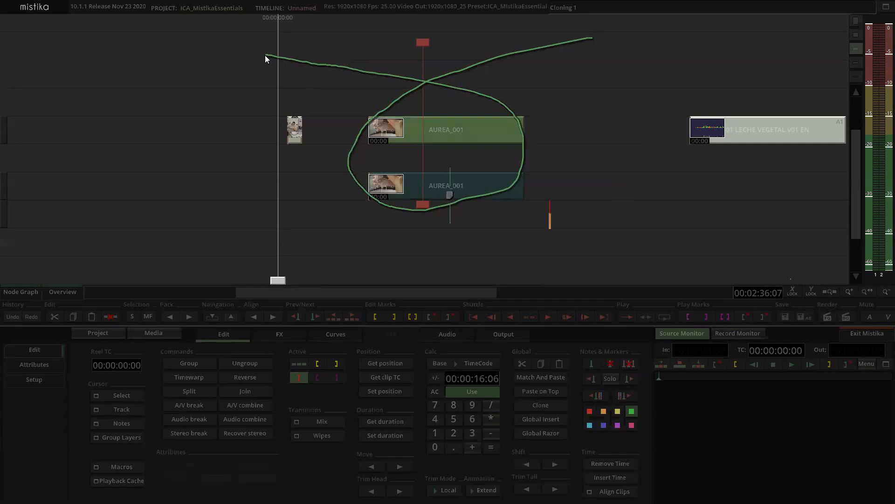
{"action": "key", "text": "space"}
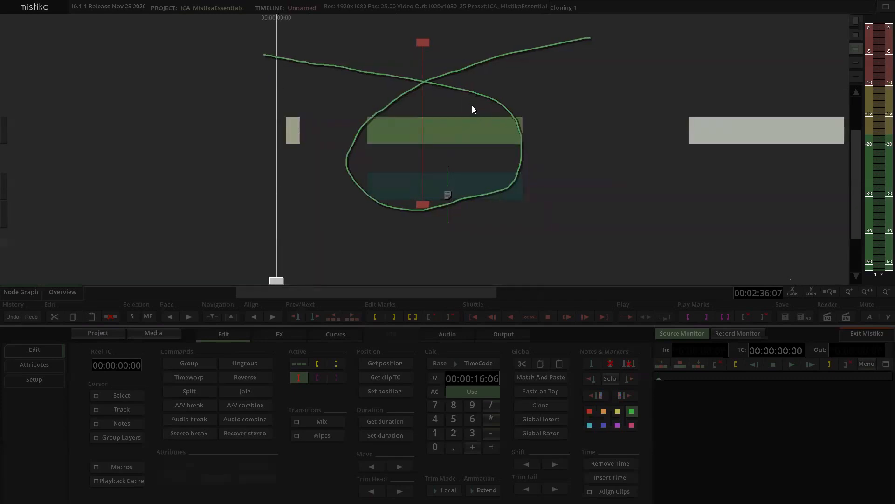
{"action": "left_click", "coordinate": [577, 103]}
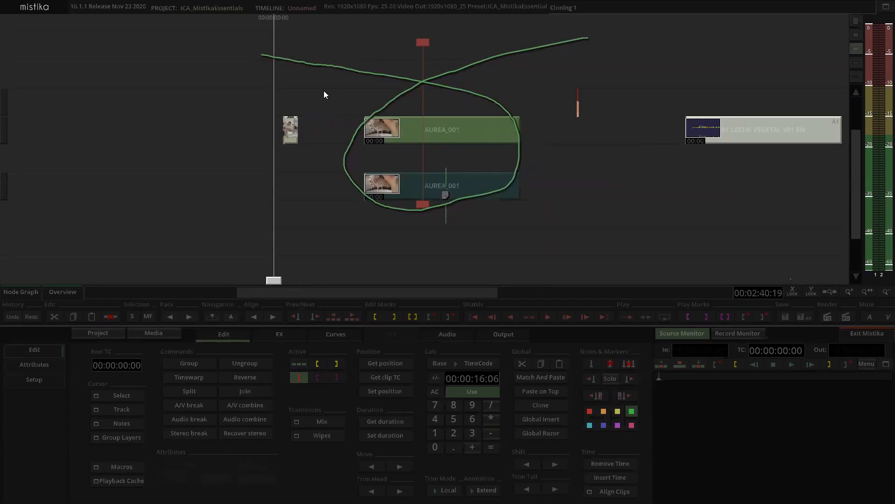
Step: Apply a timewarp to the upper AUREA_001 clip
{"action": "left_click", "coordinate": [408, 119]}
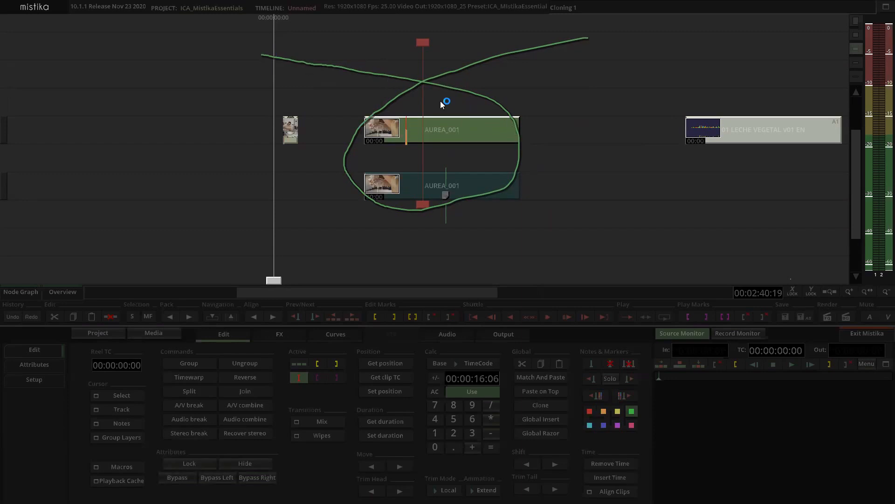
{"action": "left_click", "coordinate": [464, 131]}
{"action": "left_click", "coordinate": [385, 96]}
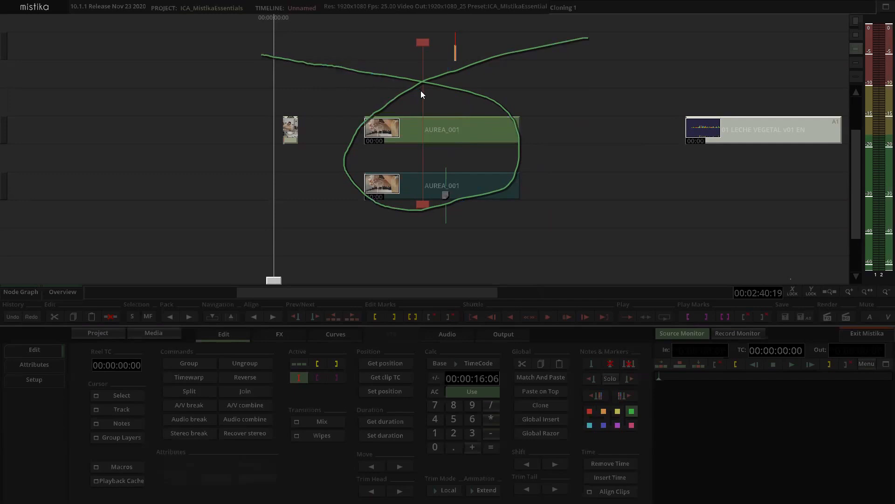
{"action": "left_click", "coordinate": [432, 131]}
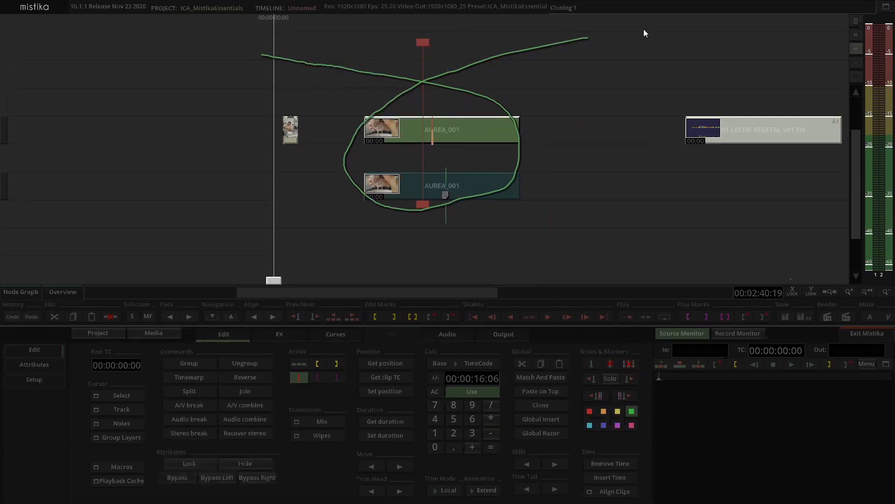
{"action": "left_click", "coordinate": [479, 130]}
{"action": "left_click", "coordinate": [440, 134]}
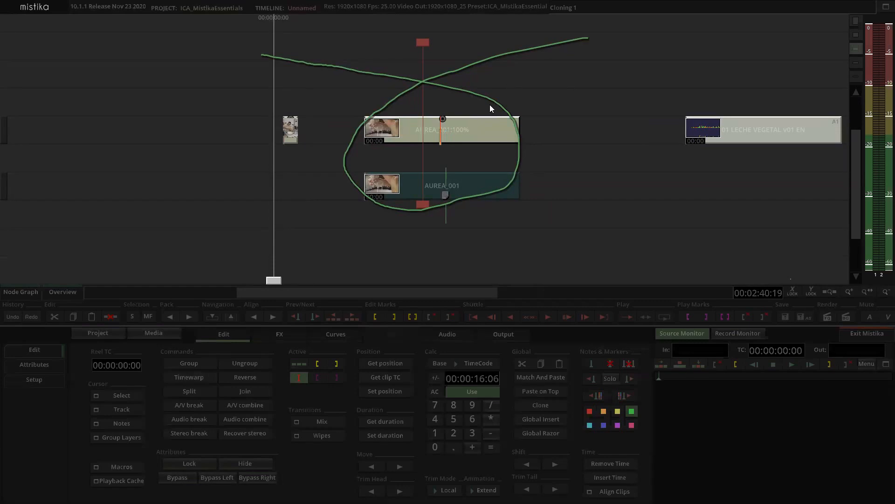
Step: Extend the end of the lower AUREA_001 clip well beyond the end of the upper one
{"action": "left_click", "coordinate": [530, 182]}
{"action": "left_click", "coordinate": [469, 185]}
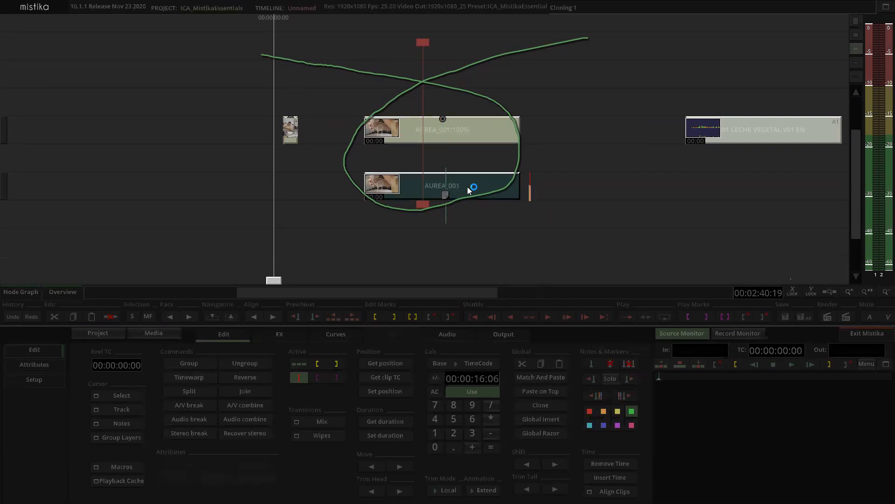
{"action": "left_click", "coordinate": [520, 198]}
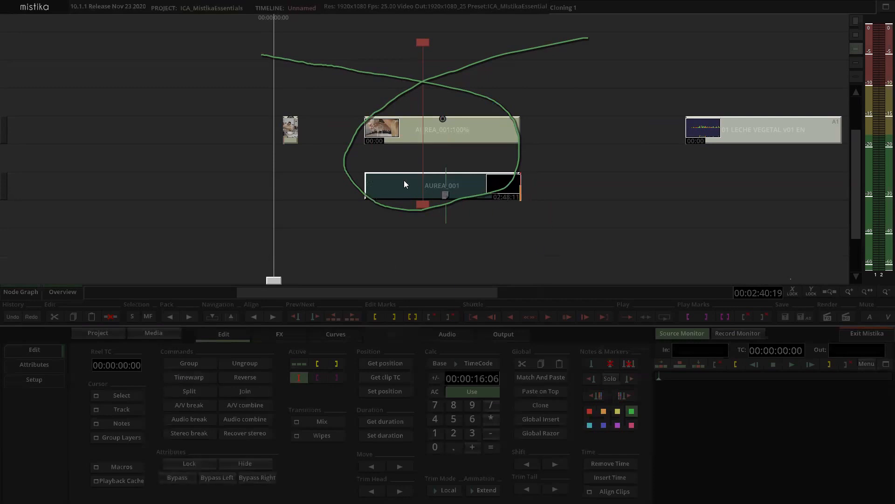
{"action": "left_click_drag", "start_coordinate": [482, 197], "coordinate": [630, 212]}
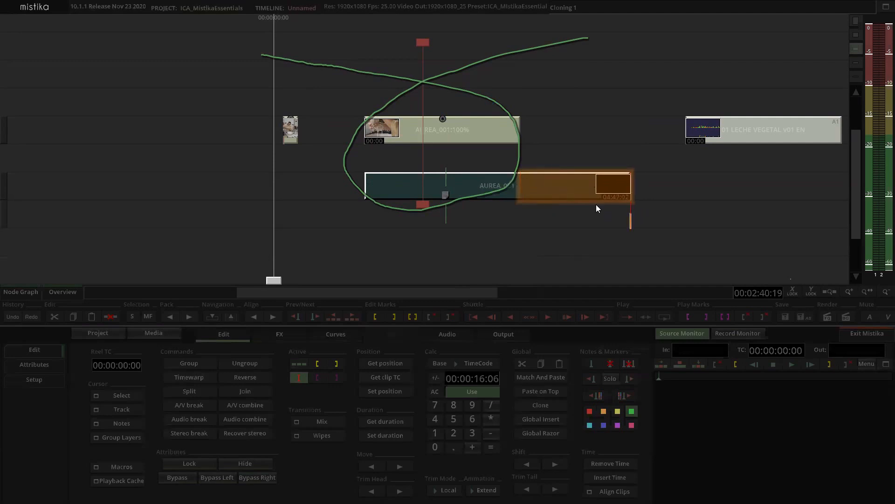
Step: In the edit setup, set the length considered an edit blip to 0 and turn off Show Overtrim
{"action": "left_click", "coordinate": [50, 381]}
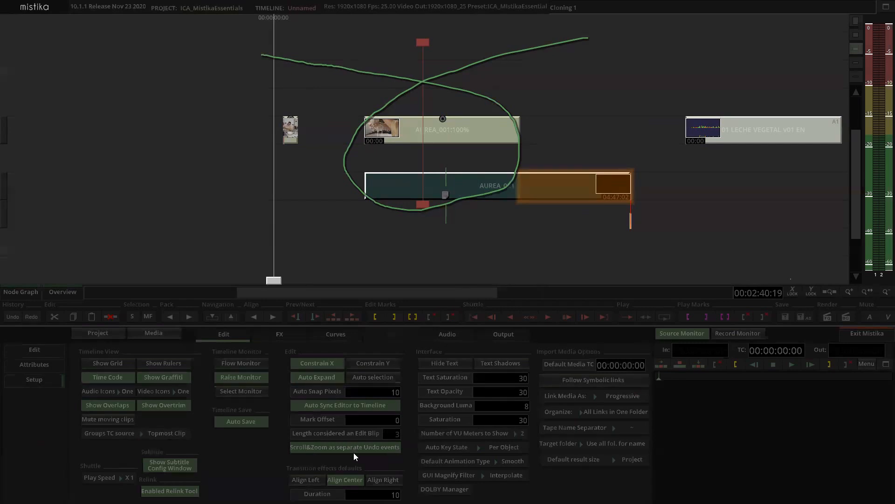
{"action": "left_click_drag", "start_coordinate": [396, 434], "coordinate": [403, 465]}
{"action": "left_click", "coordinate": [170, 406]}
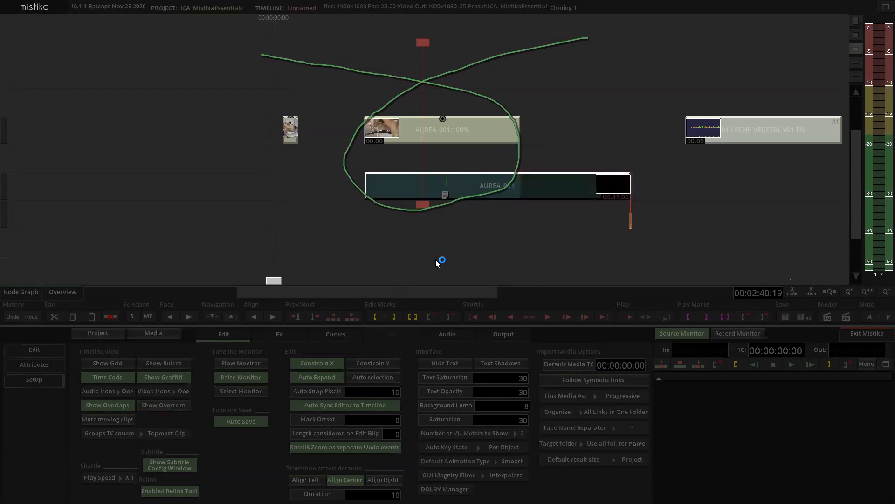
Step: Move the short Capture0011 clip near the timeline start down onto the lower AUREA_001 clip's track
{"action": "left_click", "coordinate": [545, 161]}
{"action": "left_click", "coordinate": [517, 189]}
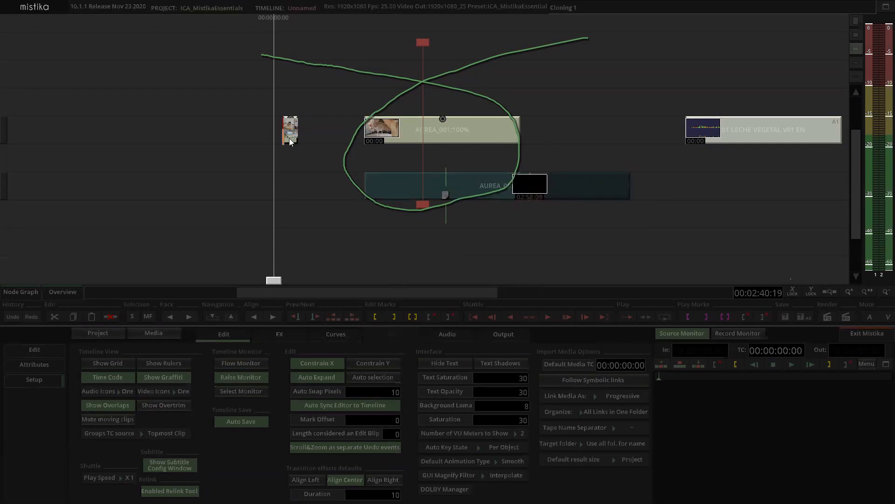
{"action": "scroll", "coordinate": [302, 112], "scroll_direction": "up", "scroll_amount": 3}
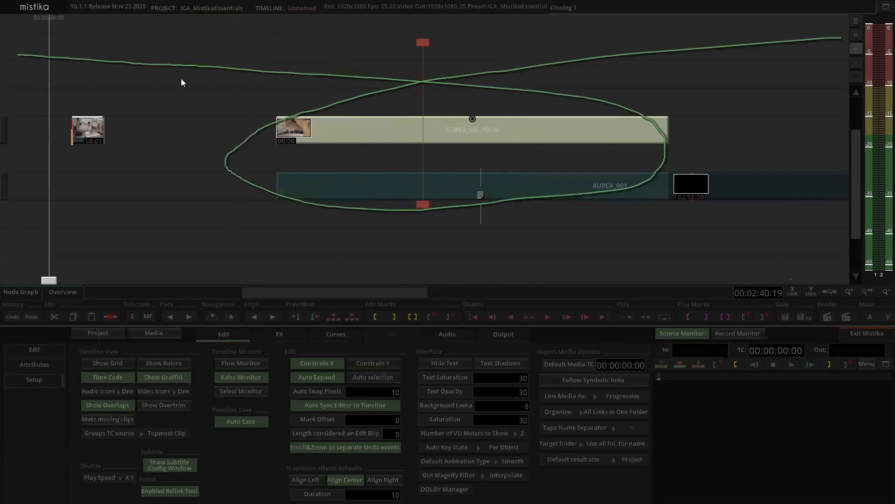
{"action": "left_click_drag", "start_coordinate": [98, 136], "coordinate": [97, 181]}
{"action": "scroll", "coordinate": [100, 172], "scroll_direction": "up", "scroll_amount": 3}
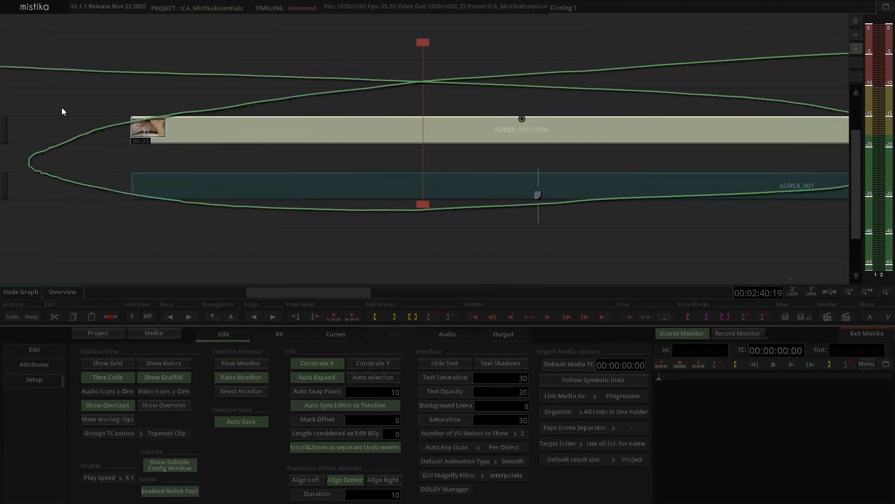
{"action": "left_click_drag", "start_coordinate": [62, 110], "coordinate": [366, 124]}
{"action": "left_click_drag", "start_coordinate": [159, 145], "coordinate": [491, 145]}
{"action": "scroll", "coordinate": [491, 145], "scroll_direction": "up", "scroll_amount": 6}
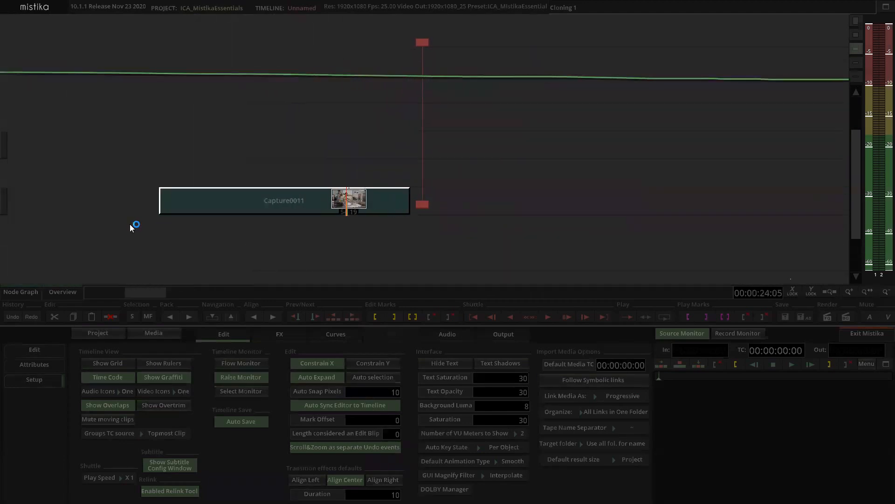
Step: Group the Capture0011 clip and extend the group's end to about twice its length
{"action": "left_click", "coordinate": [408, 207]}
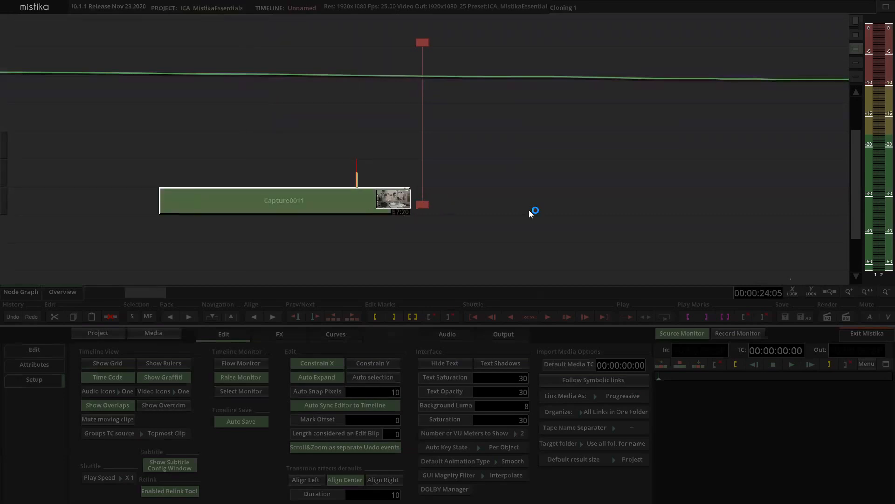
{"action": "left_click_drag", "start_coordinate": [529, 209], "coordinate": [652, 211]}
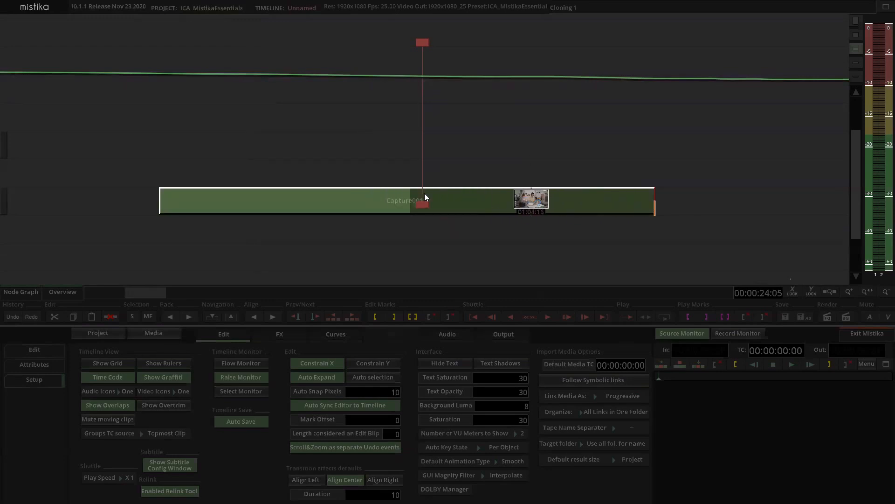
{"action": "scroll", "coordinate": [421, 200], "scroll_direction": "down", "scroll_amount": 3}
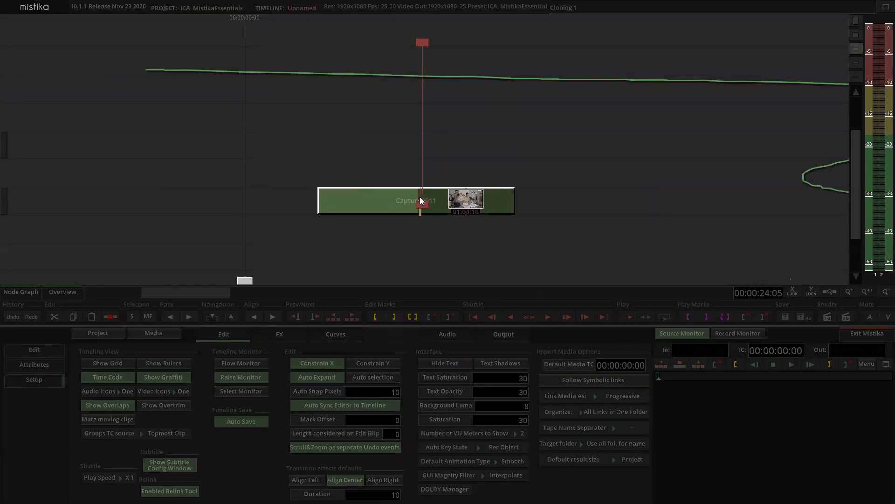
Step: Copy the Capture0011 group onto the track above, aligned with the original, and ungroup the copy
{"action": "left_click", "coordinate": [419, 196]}
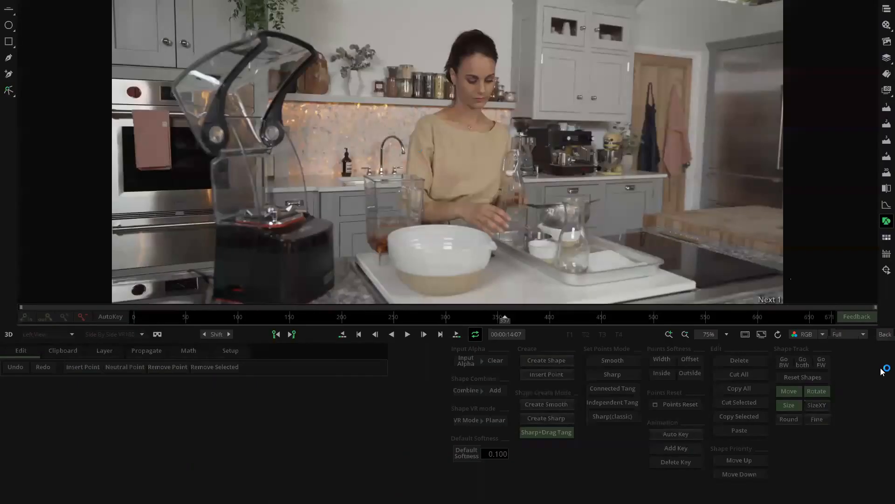
{"action": "left_click", "coordinate": [883, 334]}
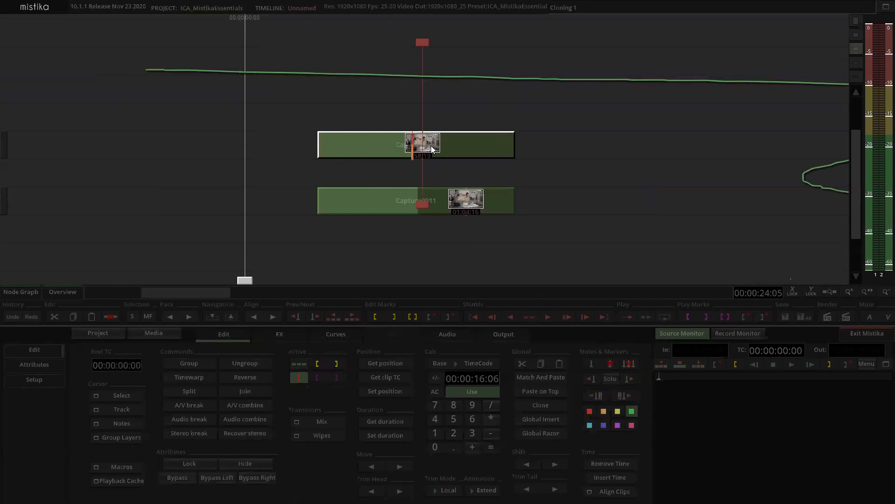
{"action": "left_click", "coordinate": [436, 133]}
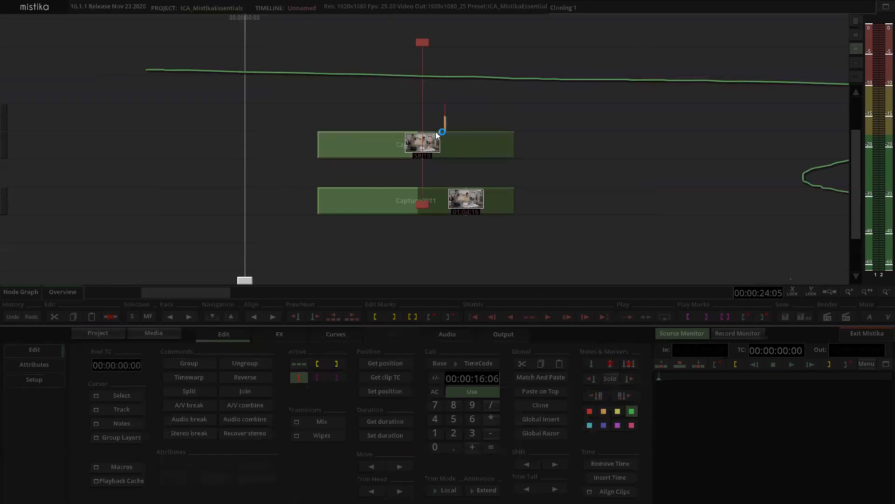
{"action": "left_click", "coordinate": [433, 143]}
{"action": "key", "text": "ctrl+z"}
{"action": "left_click", "coordinate": [435, 122]}
{"action": "left_click_drag", "start_coordinate": [411, 104], "coordinate": [443, 93]}
{"action": "scroll", "coordinate": [443, 93], "scroll_direction": "up", "scroll_amount": 2}
{"action": "scroll", "coordinate": [464, 110], "scroll_direction": "down", "scroll_amount": 1}
{"action": "scroll", "coordinate": [464, 110], "scroll_direction": "up", "scroll_amount": 1}
{"action": "left_click", "coordinate": [446, 139]}
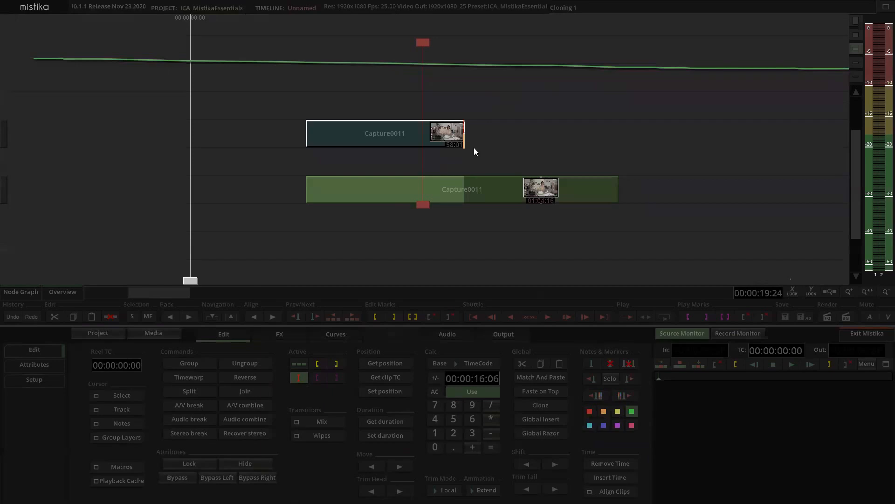
Step: Apply a timewarp to the upper Capture0011 clip and stretch its end to about match the group below
{"action": "key", "text": "t"}
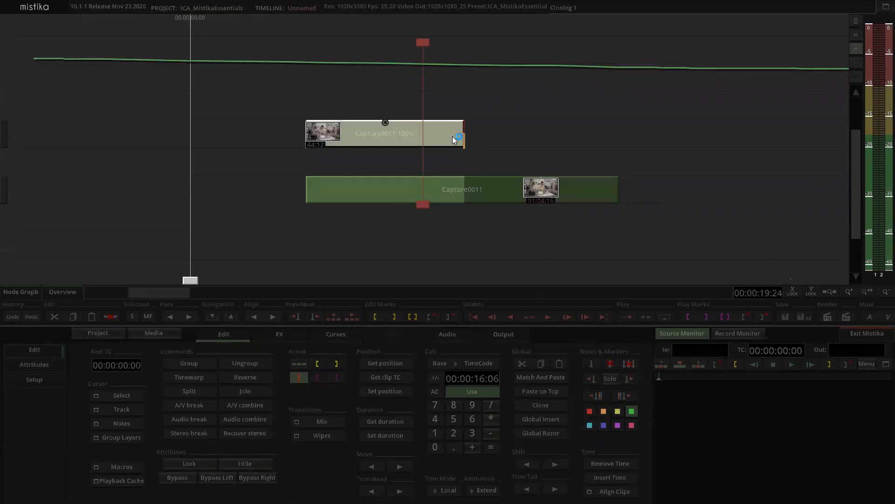
{"action": "left_click_drag", "start_coordinate": [516, 137], "coordinate": [615, 145]}
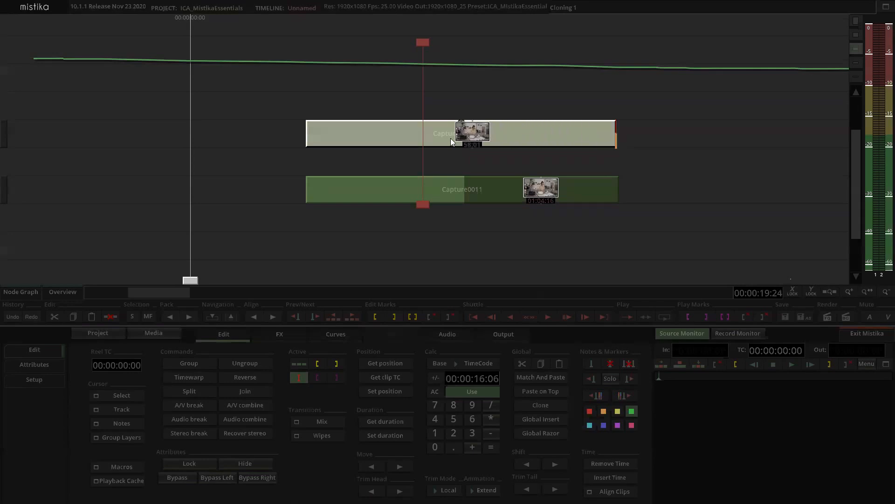
{"action": "left_click", "coordinate": [523, 160]}
Step: Show the record monitor and briefly play the timeline over the two Capture0011 clips
{"action": "left_click", "coordinate": [725, 332]}
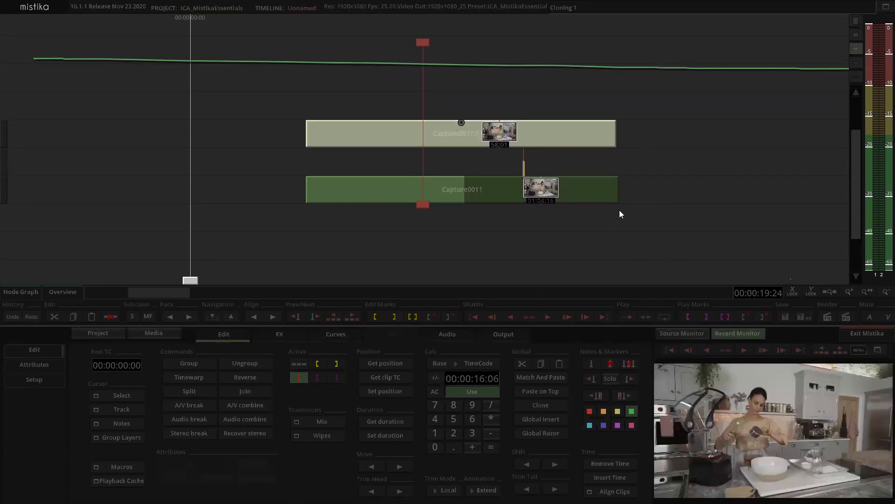
{"action": "key", "text": "space"}
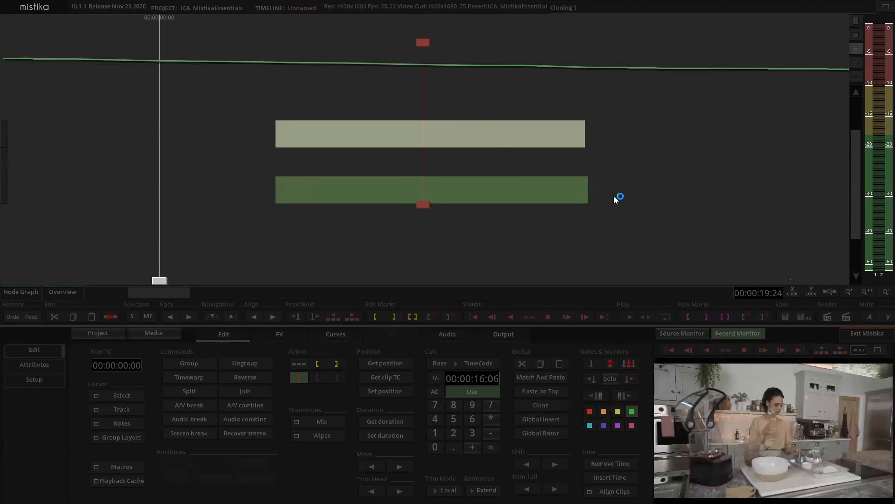
{"action": "key", "text": "space"}
Step: Hide the upper timewarped Capture0011 clip and play the timeline showing the group below
{"action": "left_click", "coordinate": [461, 131]}
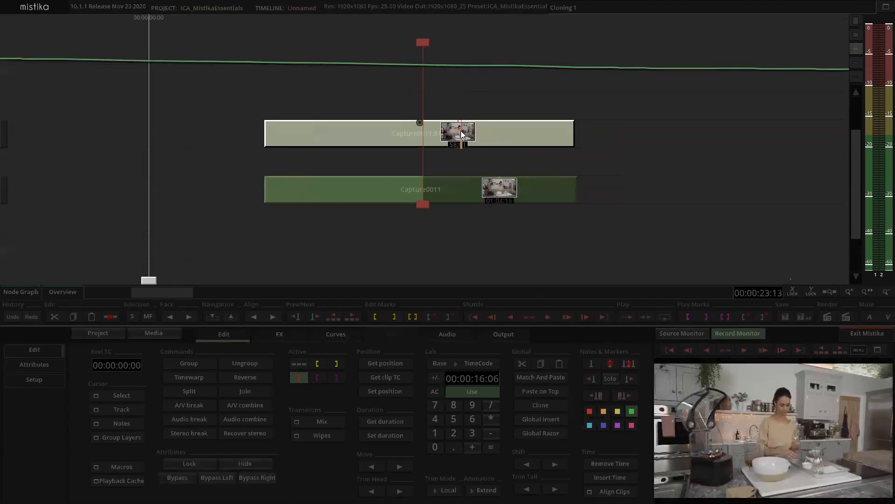
{"action": "key", "text": "h"}
{"action": "key", "text": "space"}
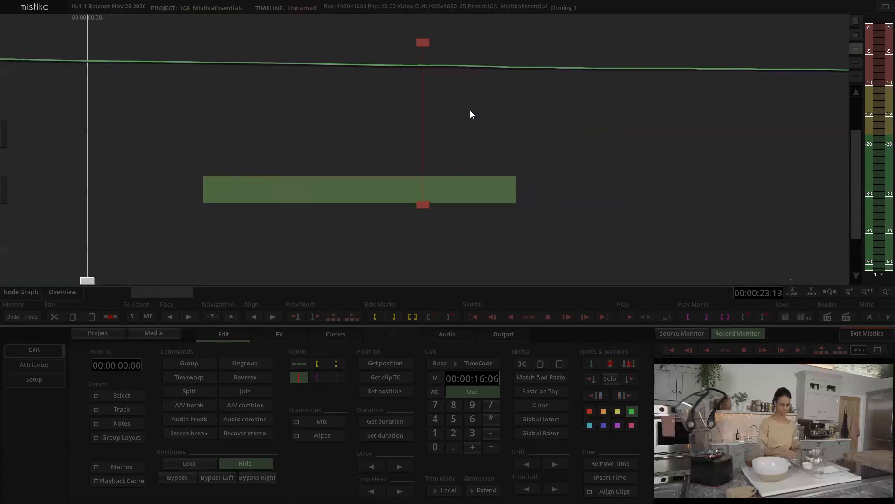
{"action": "key", "text": "space"}
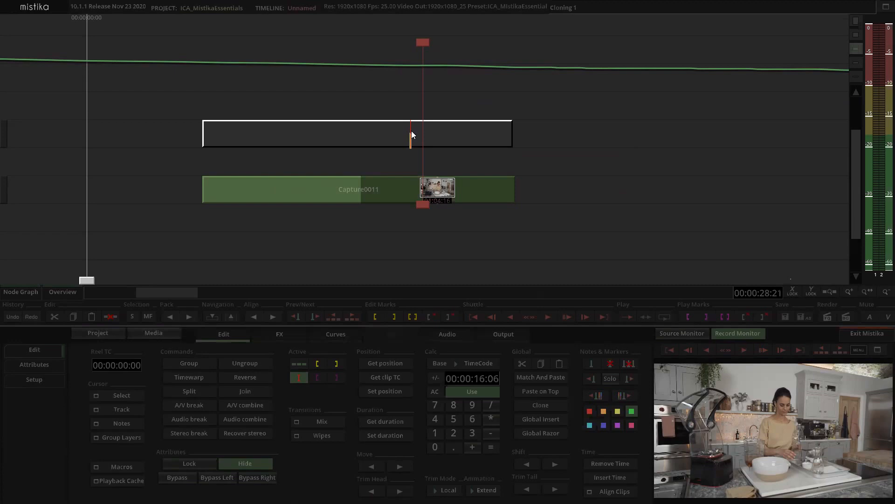
Step: Unhide the upper Capture0011 clip and deselect it
{"action": "left_click", "coordinate": [411, 131]}
{"action": "left_click", "coordinate": [420, 135]}
{"action": "left_click", "coordinate": [323, 83]}
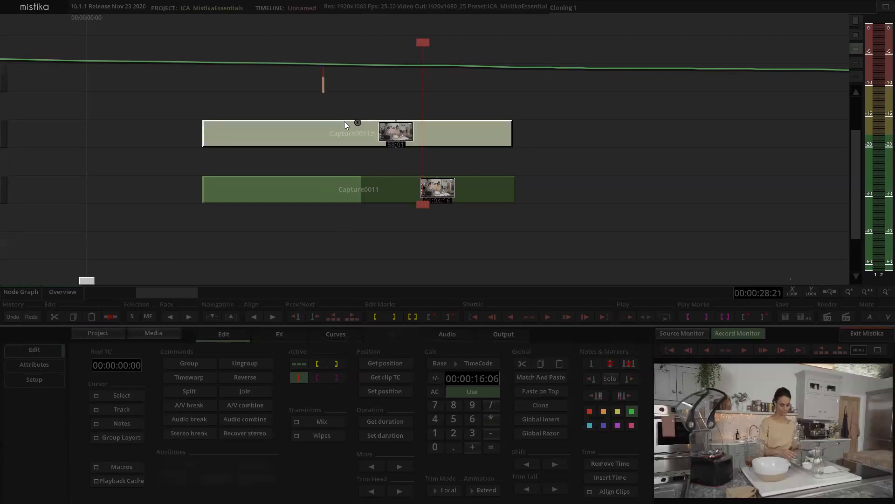
Step: Lock the upper timewarped Capture0011 clip, then unlock it and deselect it
{"action": "left_click", "coordinate": [344, 135]}
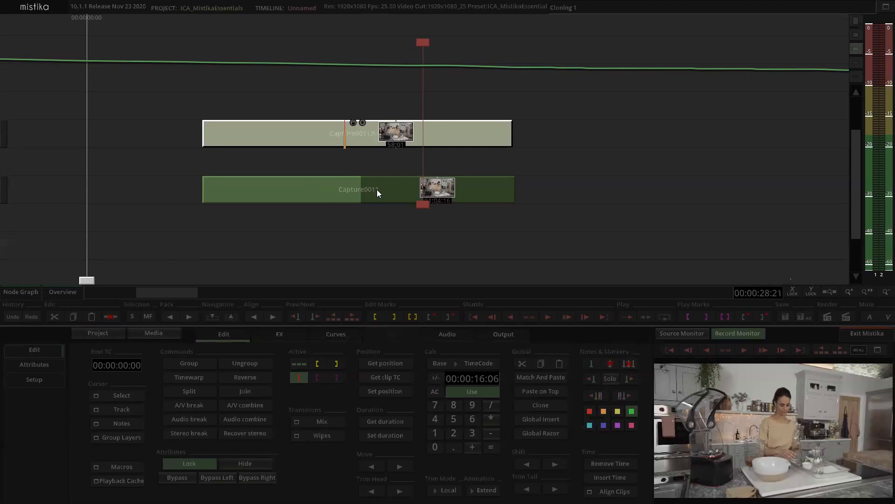
{"action": "left_click", "coordinate": [379, 128]}
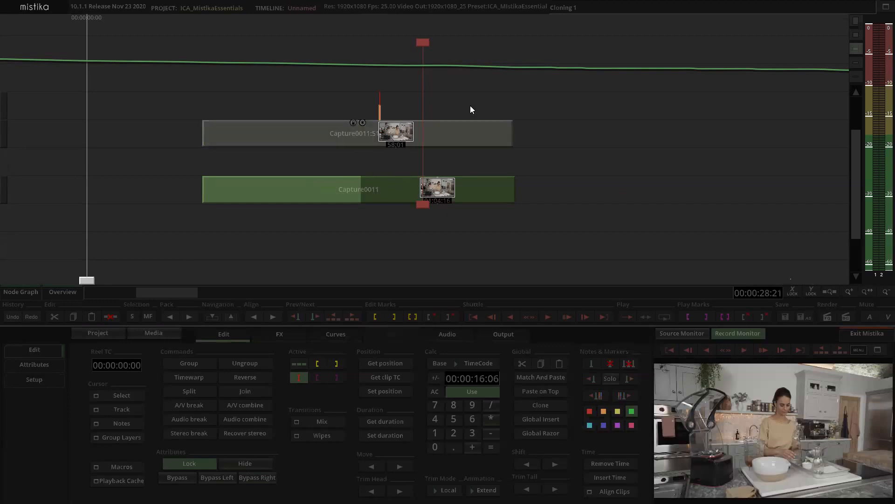
{"action": "left_click_drag", "start_coordinate": [448, 113], "coordinate": [394, 131]}
{"action": "key", "text": "ctrl+l"}
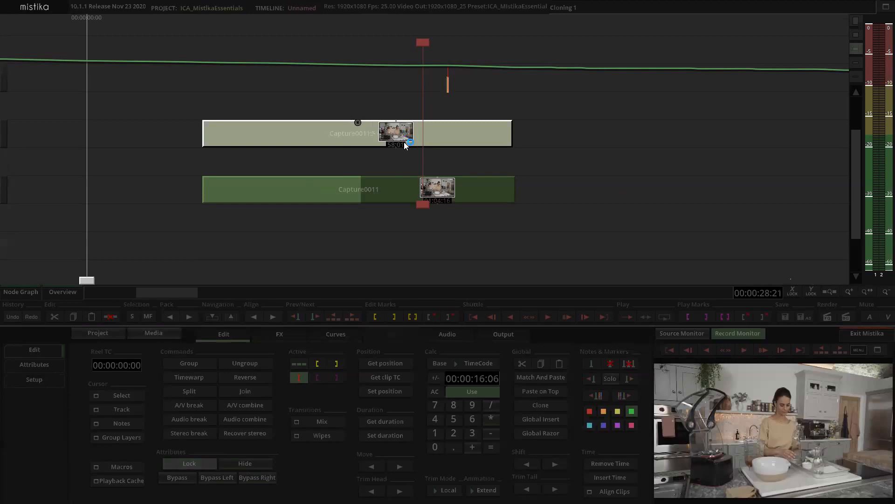
{"action": "left_click", "coordinate": [570, 166]}
{"action": "scroll", "coordinate": [489, 149], "scroll_direction": "down", "scroll_amount": 2}
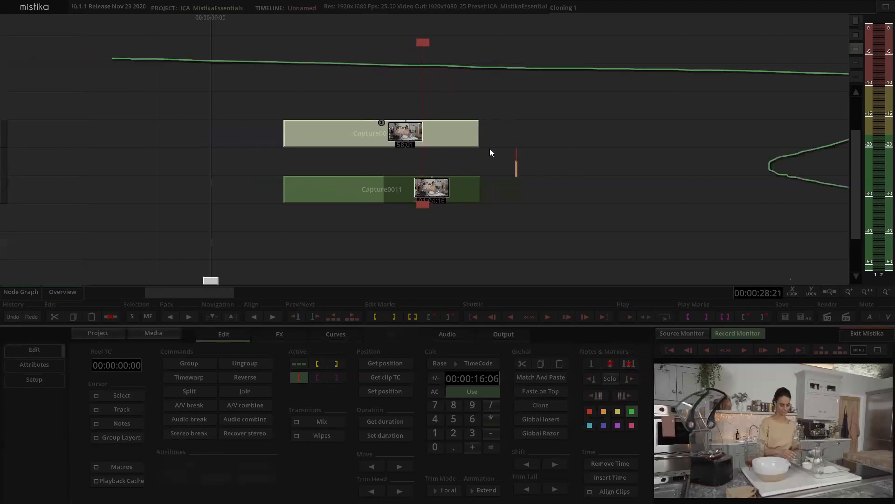
{"action": "scroll", "coordinate": [489, 150], "scroll_direction": "down", "scroll_amount": 4}
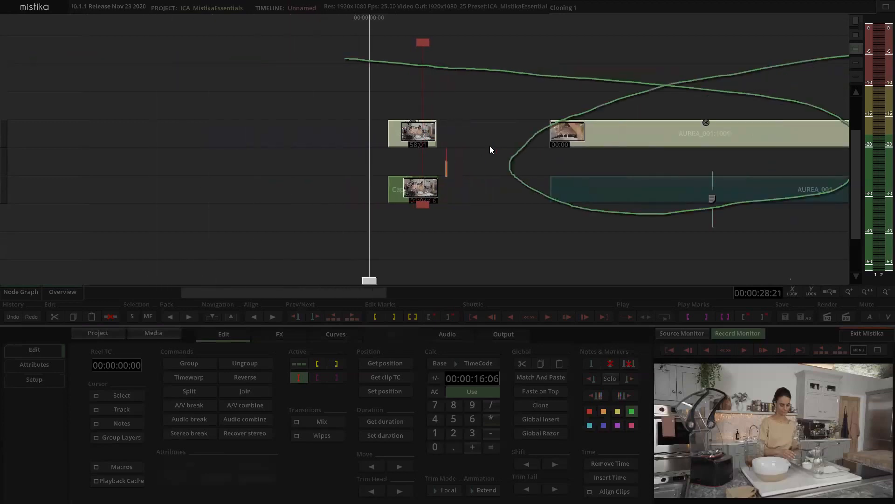
{"action": "scroll", "coordinate": [490, 146], "scroll_direction": "down", "scroll_amount": 2}
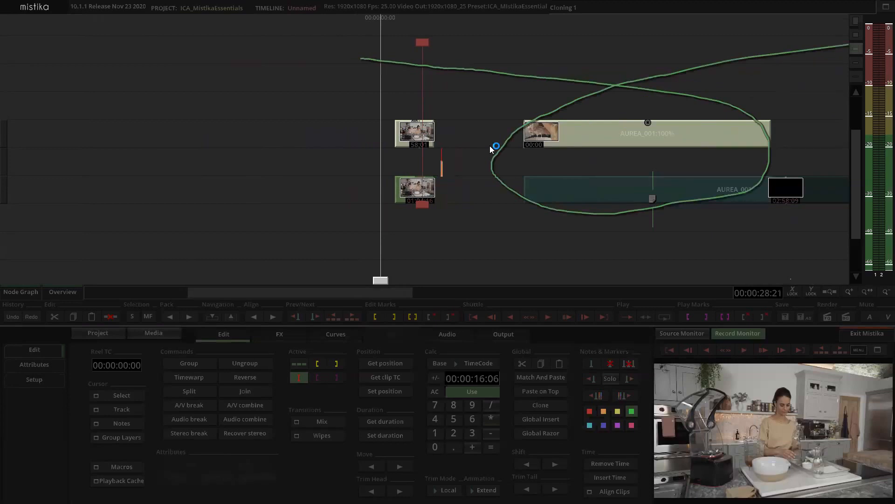
{"action": "scroll", "coordinate": [451, 134], "scroll_direction": "up", "scroll_amount": 4}
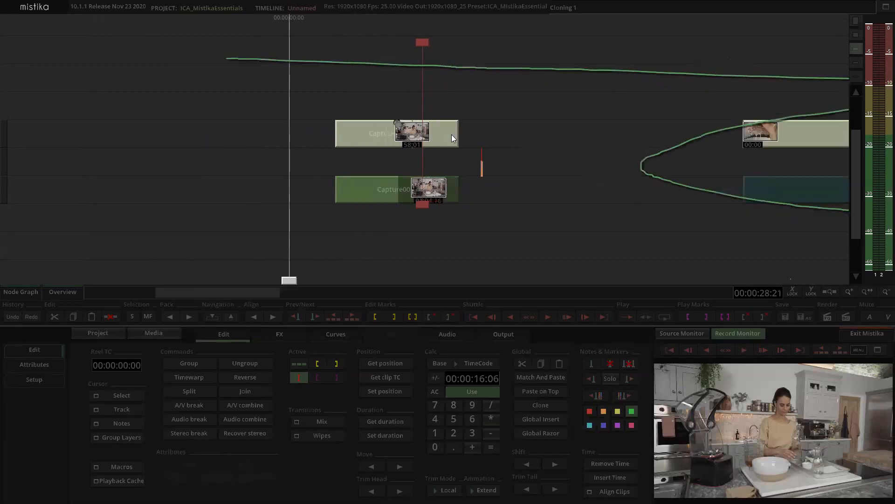
Step: Delete all handwritten notes from the timeline and return to the clips
{"action": "scroll", "coordinate": [448, 133], "scroll_direction": "down", "scroll_amount": 2}
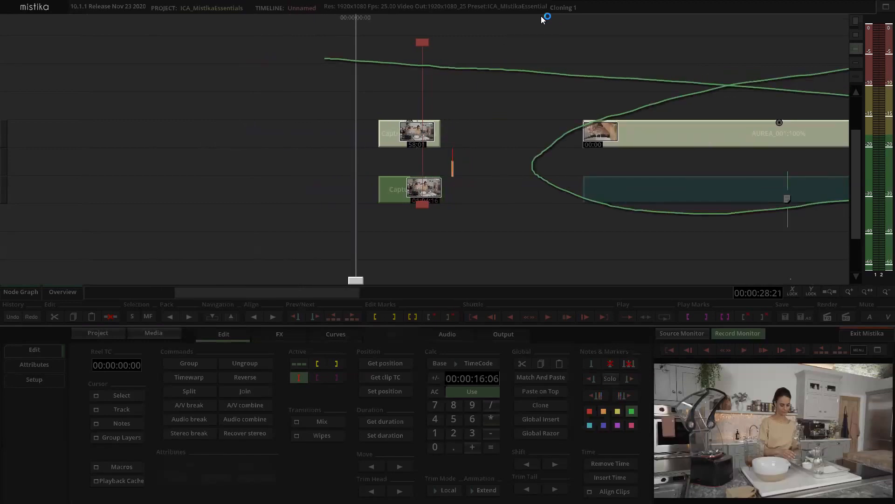
{"action": "scroll", "coordinate": [530, 95], "scroll_direction": "down", "scroll_amount": 2}
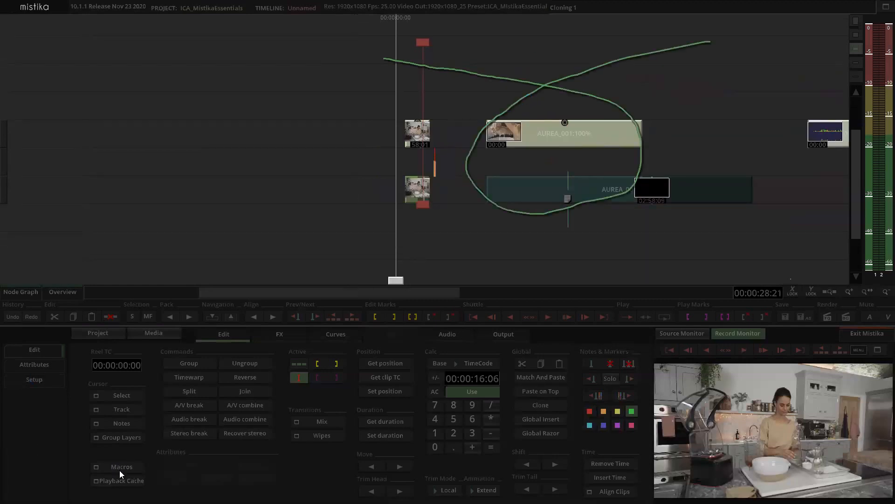
{"action": "left_click", "coordinate": [118, 423]}
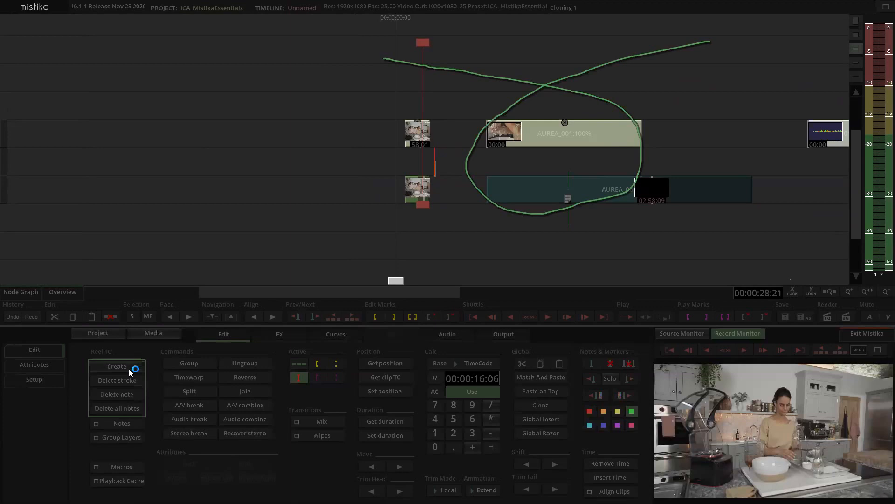
{"action": "left_click", "coordinate": [130, 409]}
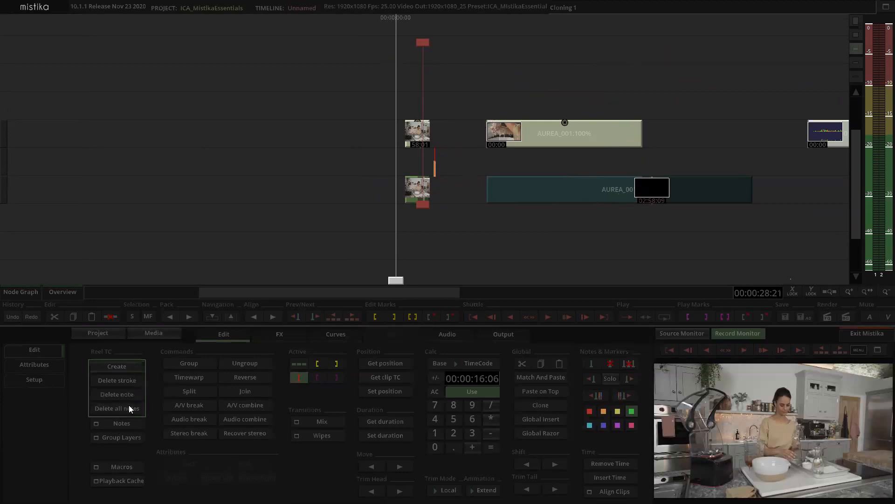
{"action": "scroll", "coordinate": [490, 96], "scroll_direction": "down", "scroll_amount": 1}
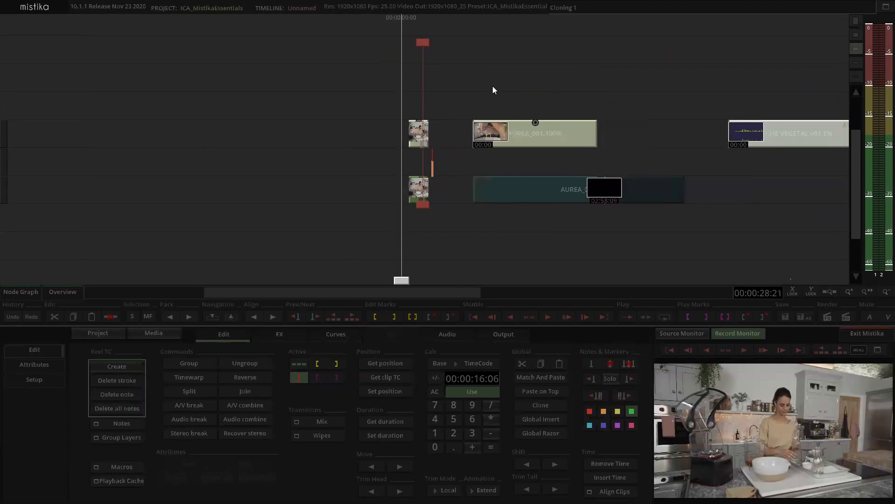
{"action": "scroll", "coordinate": [492, 86], "scroll_direction": "up", "scroll_amount": 1}
{"action": "left_click", "coordinate": [464, 88]}
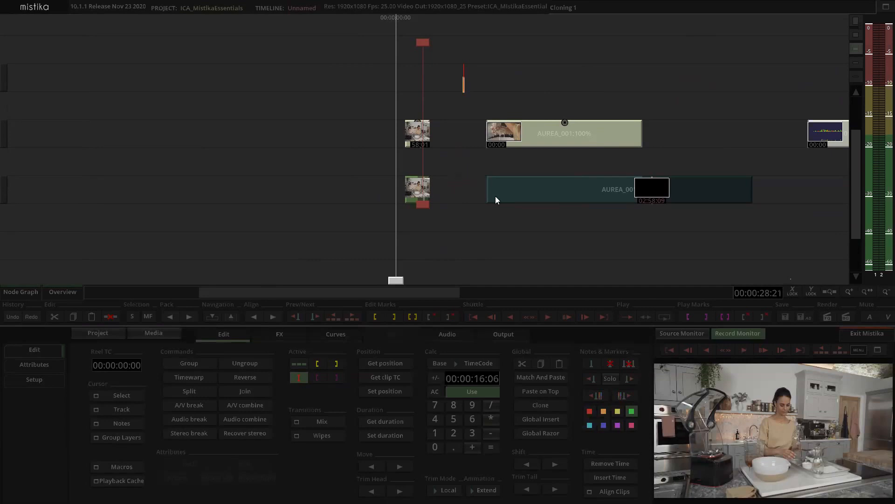
Step: Play the timeline over the two stacked Capture0011 clips
{"action": "scroll", "coordinate": [440, 80], "scroll_direction": "up", "scroll_amount": 3}
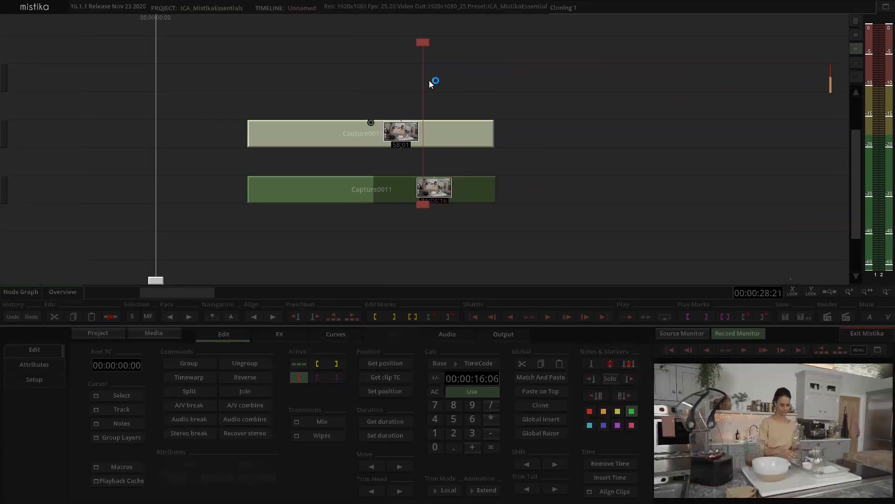
{"action": "left_click_drag", "start_coordinate": [365, 64], "coordinate": [515, 56]}
{"action": "key", "text": "space"}
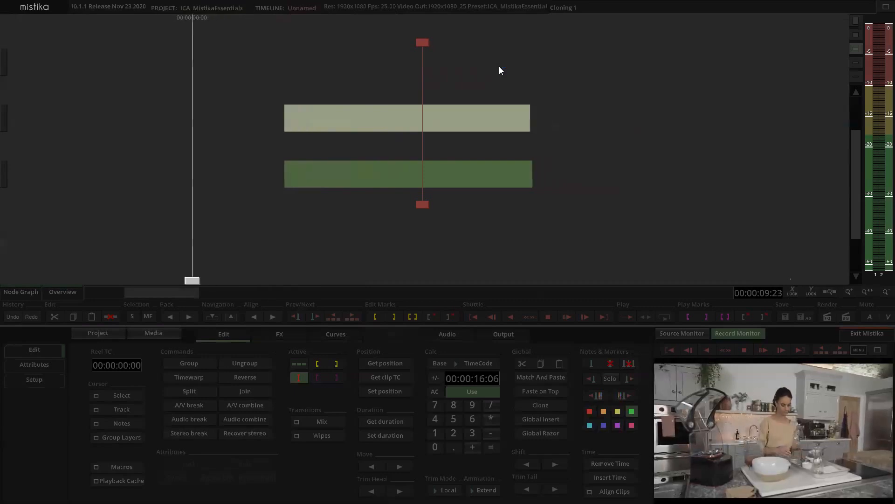
Step: Hide the upper timewarped Capture0011 clip and remove it, keeping only the extended group below
{"action": "left_click", "coordinate": [443, 127]}
{"action": "key", "text": "h"}
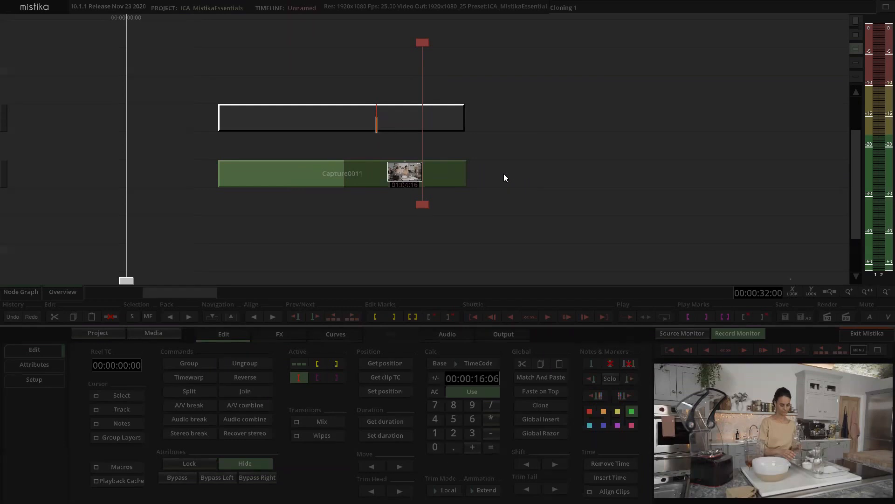
{"action": "left_click", "coordinate": [416, 110]}
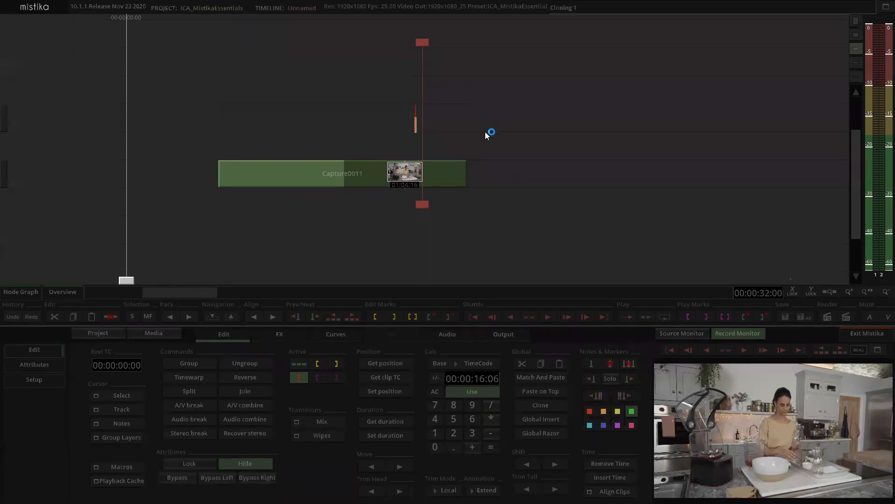
Step: Try shifting the start of the lower AUREA_001 clip earlier, then bring it back beneath the upper AUREA_001 clip
{"action": "scroll", "coordinate": [485, 131], "scroll_direction": "down", "scroll_amount": 4}
{"action": "scroll", "coordinate": [486, 133], "scroll_direction": "down", "scroll_amount": 2}
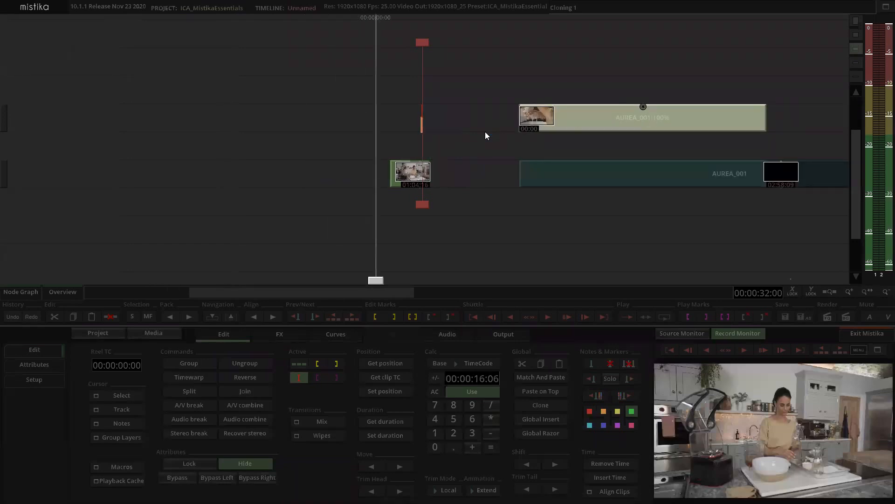
{"action": "scroll", "coordinate": [467, 133], "scroll_direction": "up", "scroll_amount": 2}
{"action": "scroll", "coordinate": [488, 133], "scroll_direction": "up", "scroll_amount": 1}
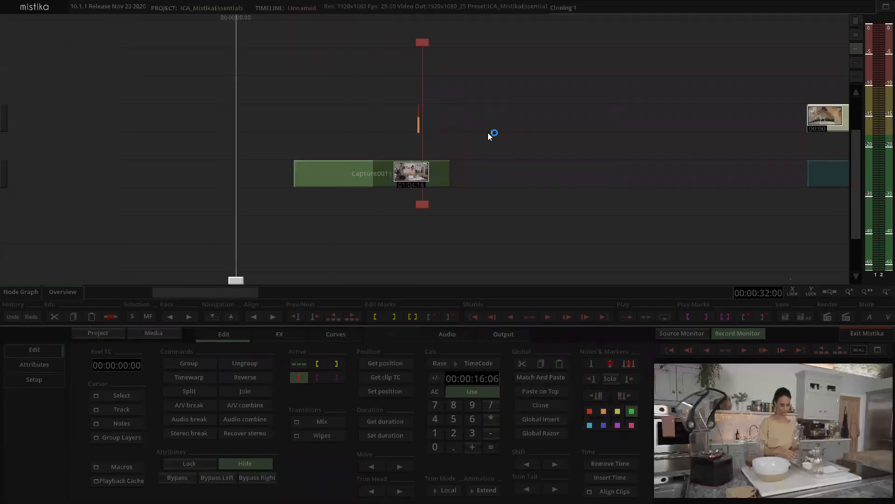
{"action": "scroll", "coordinate": [534, 139], "scroll_direction": "up", "scroll_amount": 1}
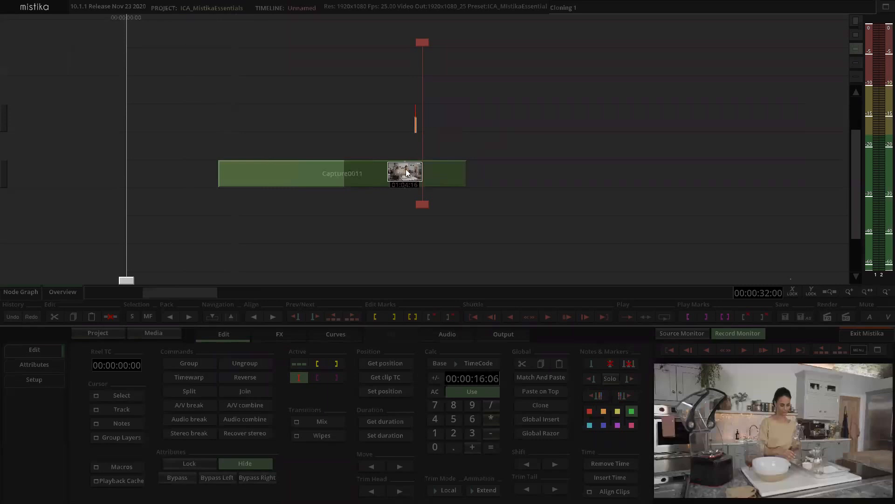
{"action": "scroll", "coordinate": [519, 148], "scroll_direction": "down", "scroll_amount": 2}
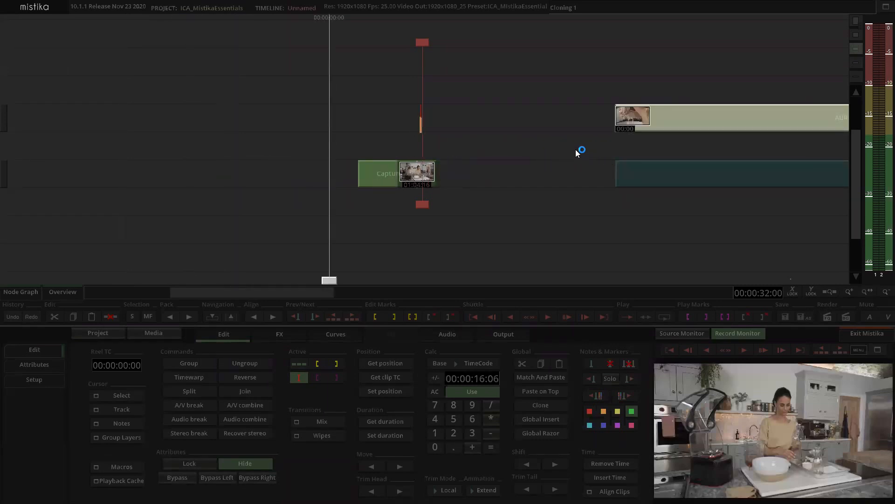
{"action": "scroll", "coordinate": [617, 176], "scroll_direction": "up", "scroll_amount": 1}
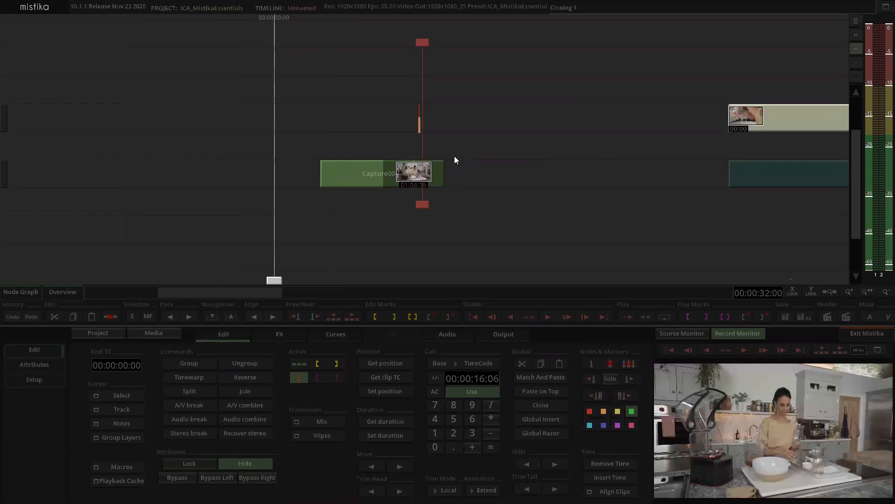
{"action": "left_click", "coordinate": [753, 169]}
{"action": "left_click_drag", "start_coordinate": [773, 173], "coordinate": [547, 174]}
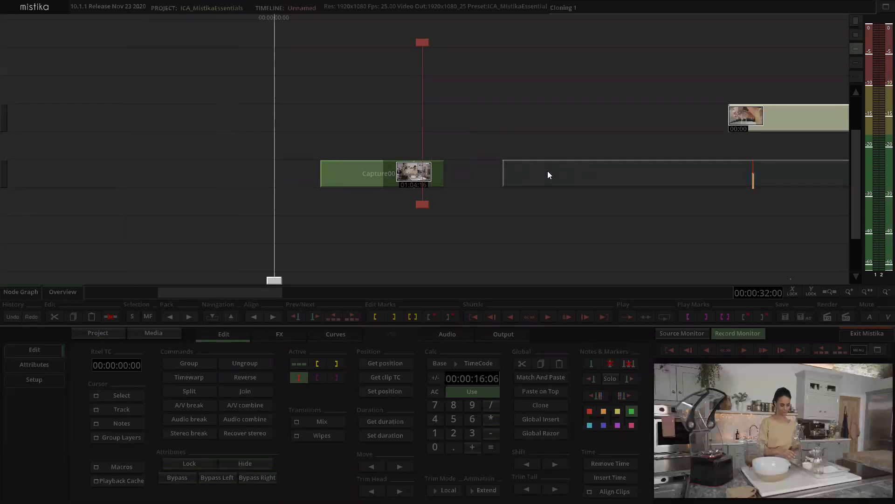
{"action": "left_click_drag", "start_coordinate": [501, 152], "coordinate": [687, 142]}
Step: Ungroup the extended Capture0011 clip so that only its original untrimmed clip is left
{"action": "left_click_drag", "start_coordinate": [364, 103], "coordinate": [534, 94]}
{"action": "left_click", "coordinate": [431, 139]}
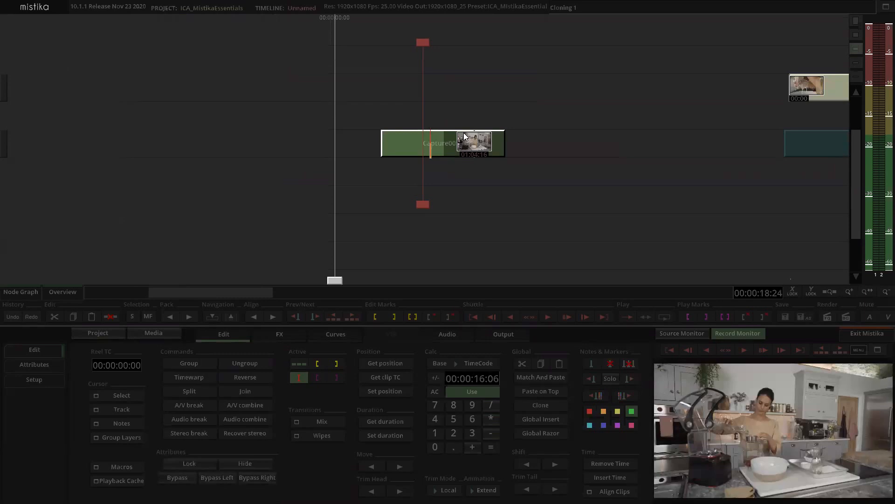
{"action": "key", "text": "ctrl+z"}
{"action": "scroll", "coordinate": [423, 113], "scroll_direction": "up", "scroll_amount": 9}
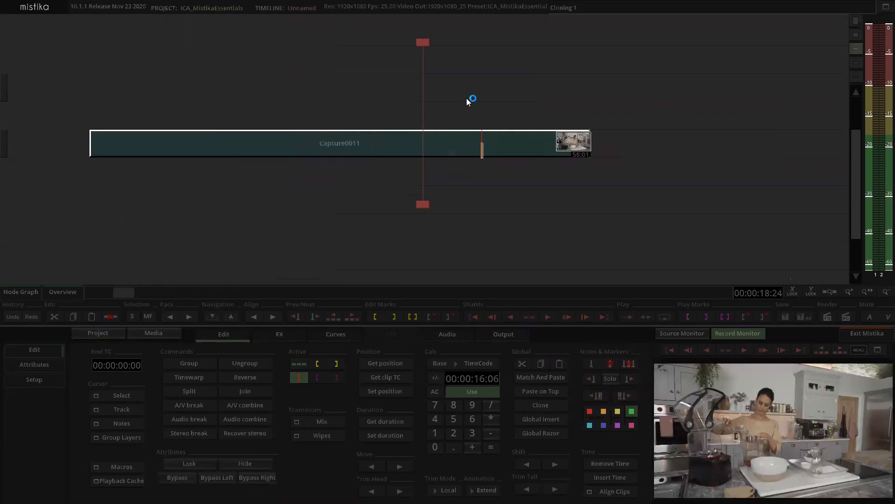
Step: Scrub and play through the ungrouped Capture0011 clip, view the frame at its end full screen, and return to the timeline
{"action": "left_click_drag", "start_coordinate": [470, 97], "coordinate": [578, 86]}
{"action": "left_click_drag", "start_coordinate": [514, 72], "coordinate": [557, 71]}
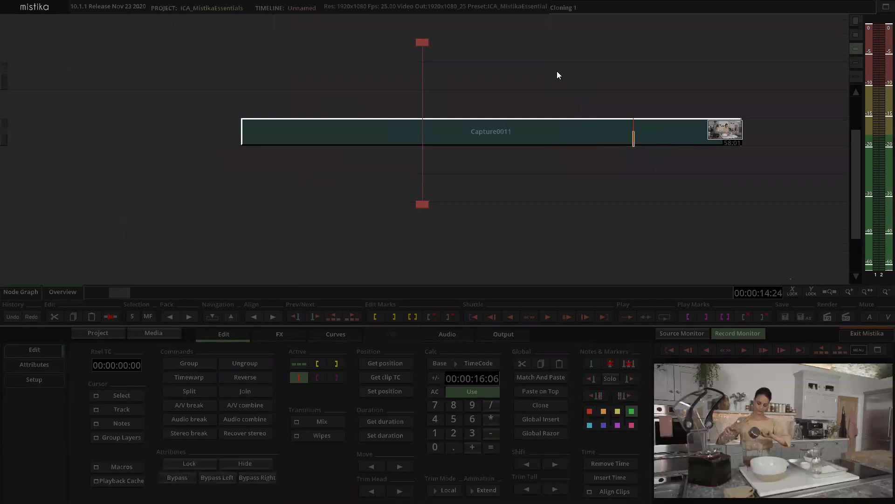
{"action": "scroll", "coordinate": [563, 74], "scroll_direction": "down", "scroll_amount": 8}
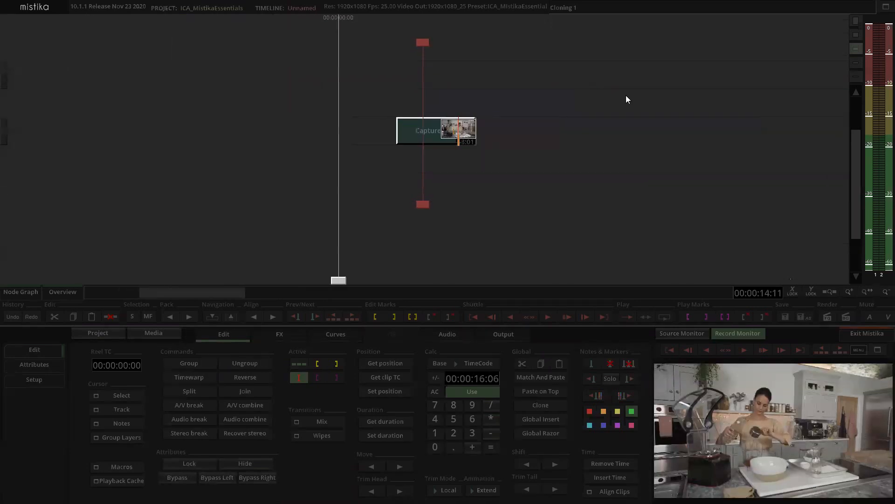
{"action": "scroll", "coordinate": [626, 95], "scroll_direction": "up", "scroll_amount": 2}
{"action": "left_click_drag", "start_coordinate": [589, 83], "coordinate": [587, 79]}
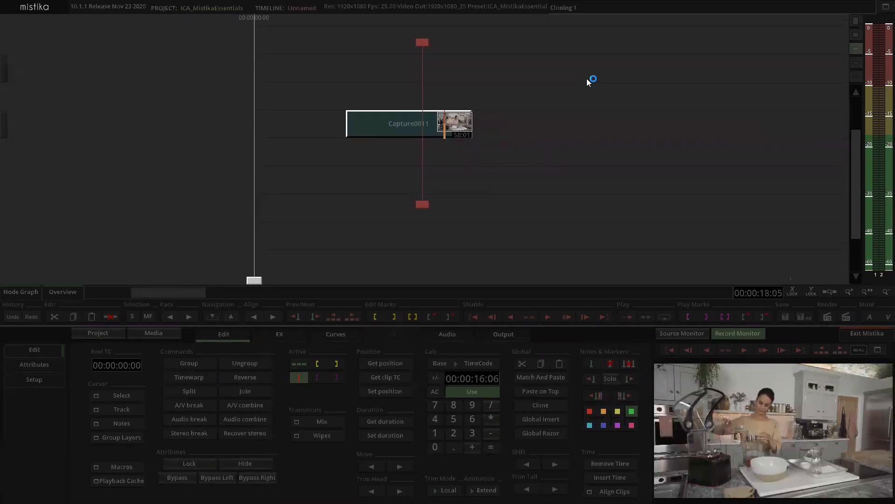
{"action": "key", "text": "space"}
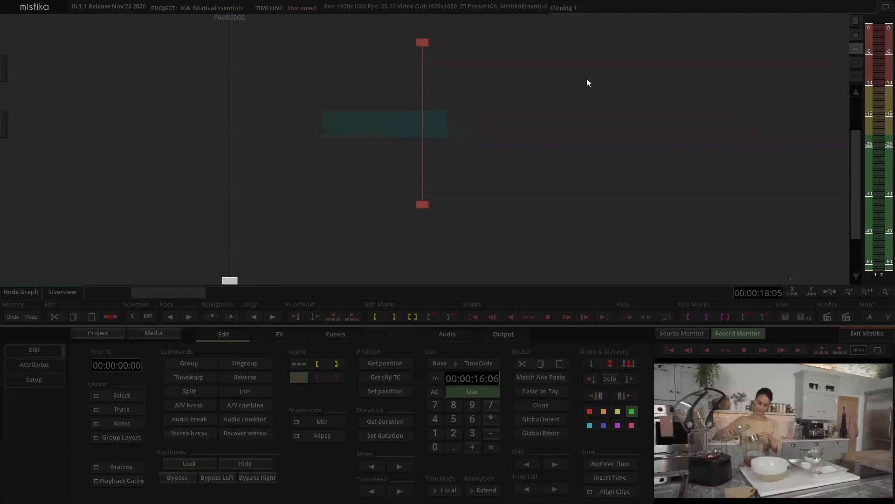
{"action": "key", "text": "space"}
{"action": "scroll", "coordinate": [549, 95], "scroll_direction": "up", "scroll_amount": 2}
{"action": "left_click_drag", "start_coordinate": [538, 85], "coordinate": [558, 94]}
{"action": "double_click", "coordinate": [772, 462]}
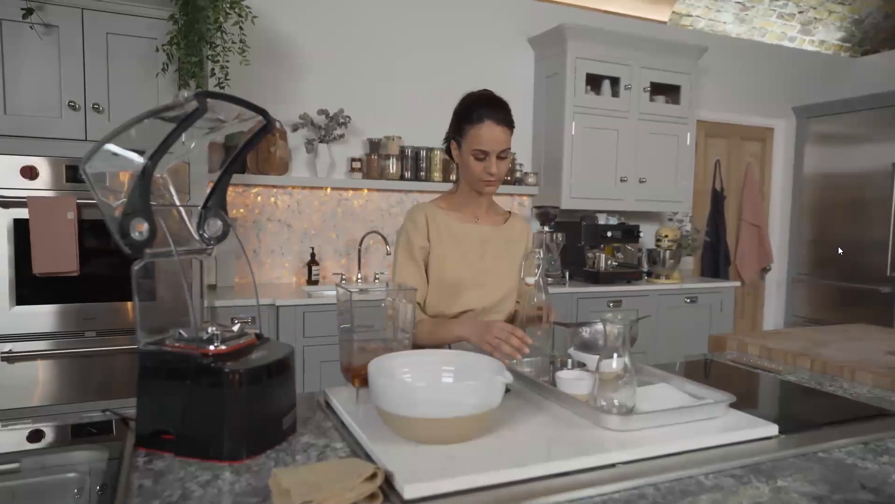
{"action": "key", "text": "Escape"}
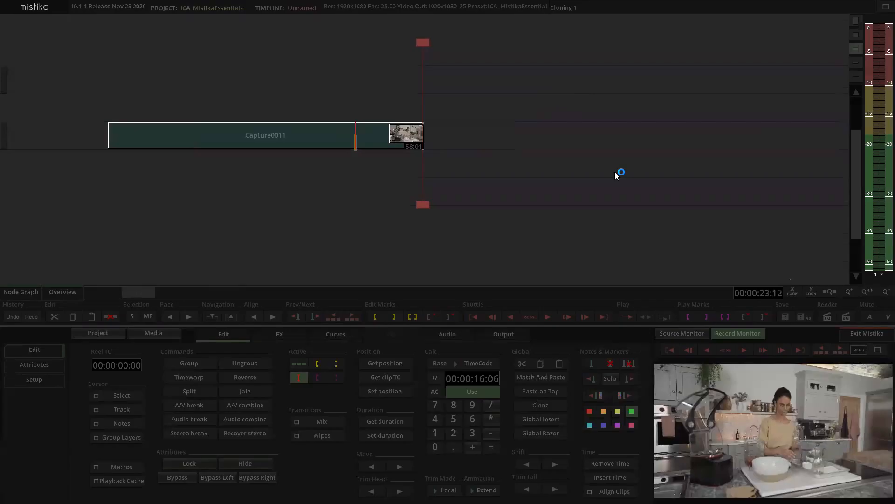
Step: Place the playhead at 00:00:20:00, split the Capture0011 clip there, and deselect it
{"action": "scroll", "coordinate": [541, 149], "scroll_direction": "up", "scroll_amount": 1}
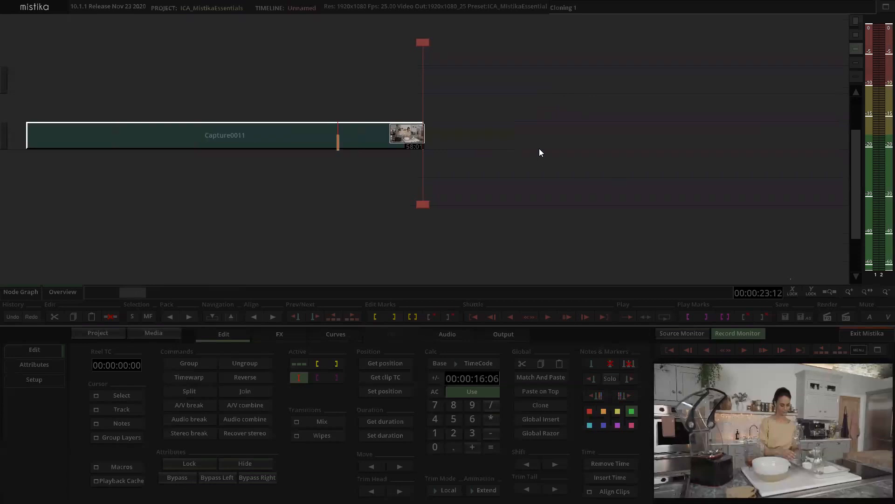
{"action": "left_click_drag", "start_coordinate": [423, 85], "coordinate": [524, 92]}
{"action": "key", "text": "Right"}
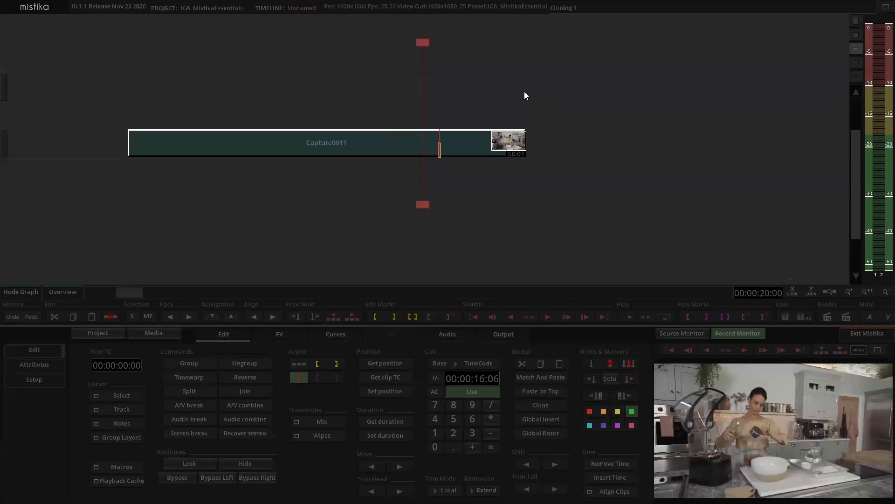
{"action": "scroll", "coordinate": [400, 135], "scroll_direction": "up", "scroll_amount": 3}
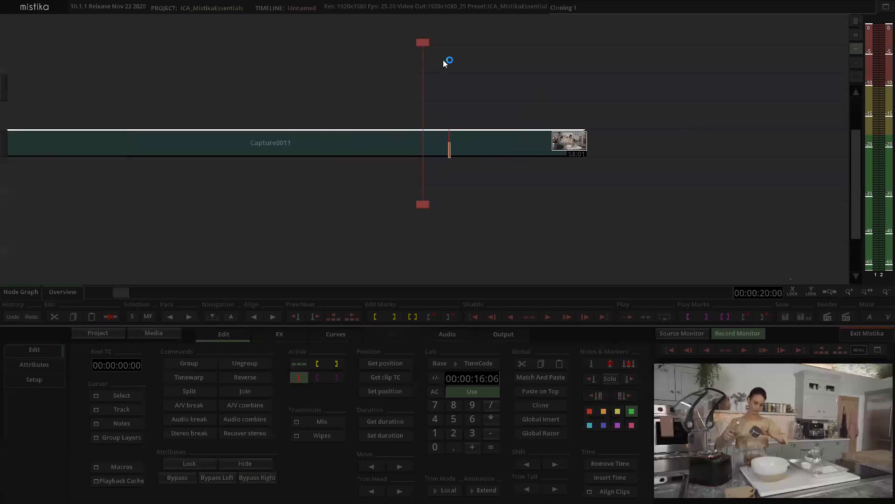
{"action": "left_click", "coordinate": [416, 141]}
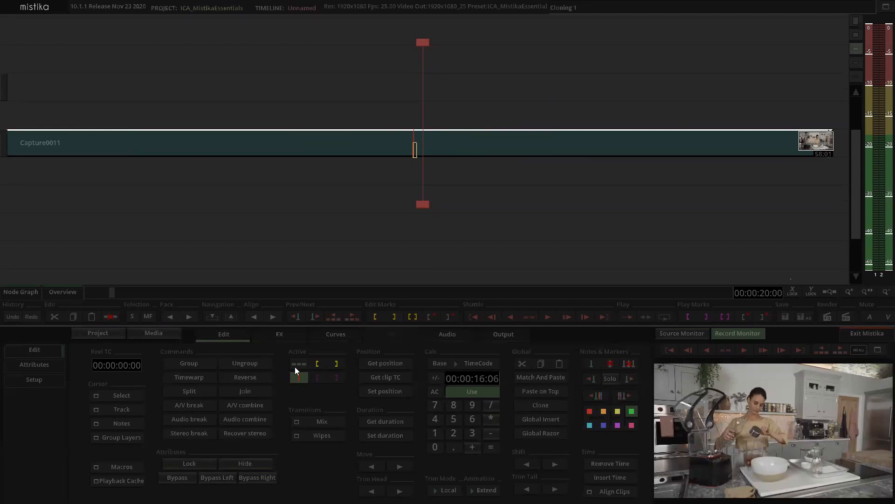
{"action": "left_click", "coordinate": [458, 84]}
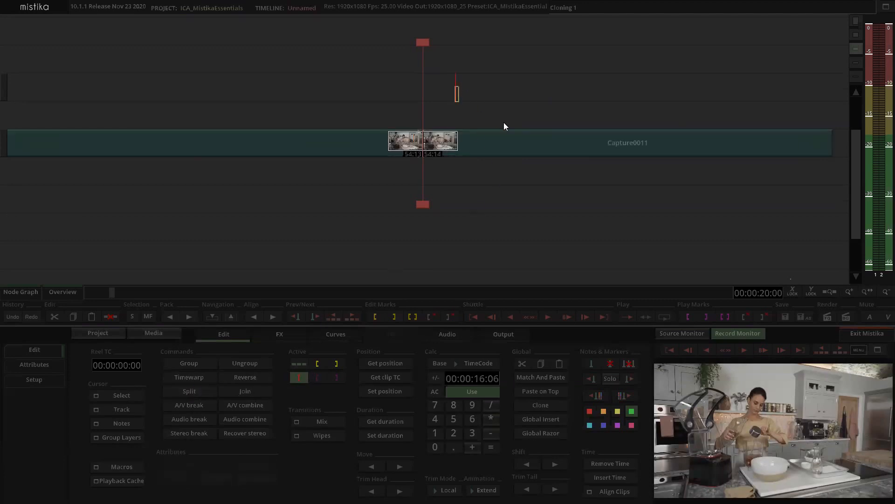
Step: Split Capture0011 again one frame on at 00:00:20:01 and delete the pieces on both sides, isolating a single frame
{"action": "key", "text": "Right"}
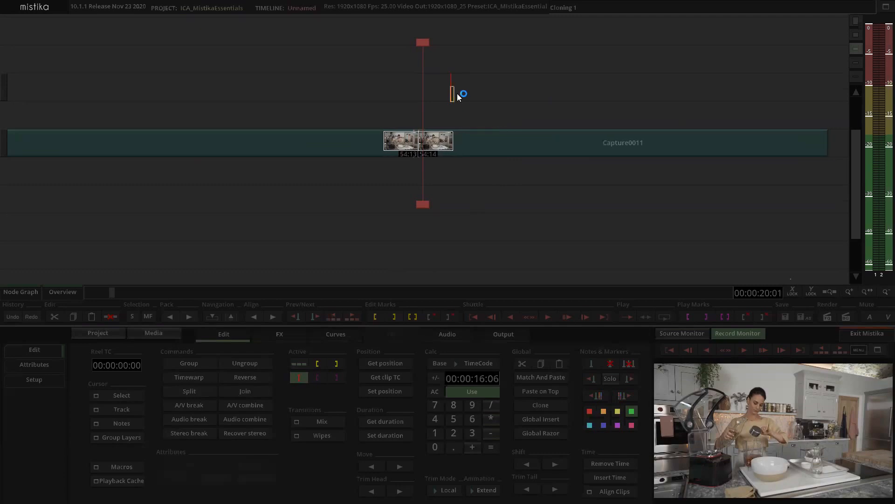
{"action": "left_click", "coordinate": [438, 142]}
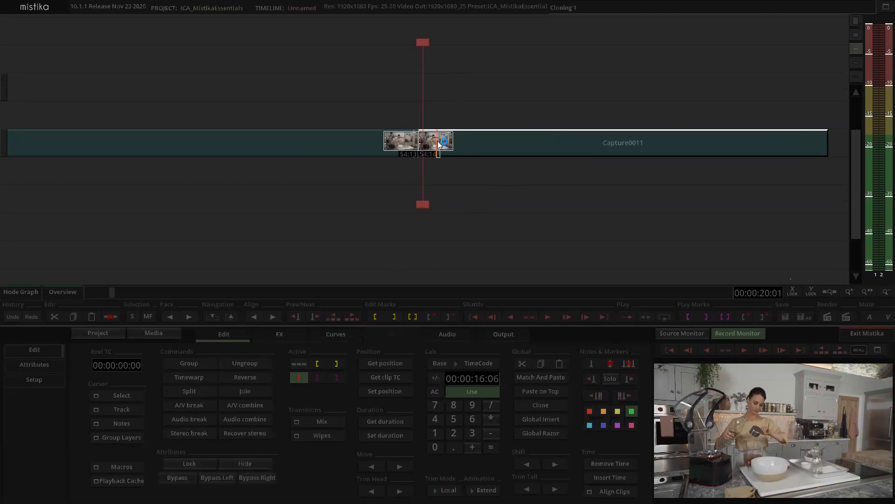
{"action": "left_click", "coordinate": [194, 392]}
{"action": "left_click", "coordinate": [479, 84]}
{"action": "left_click", "coordinate": [468, 138]}
{"action": "key", "text": "Delete"}
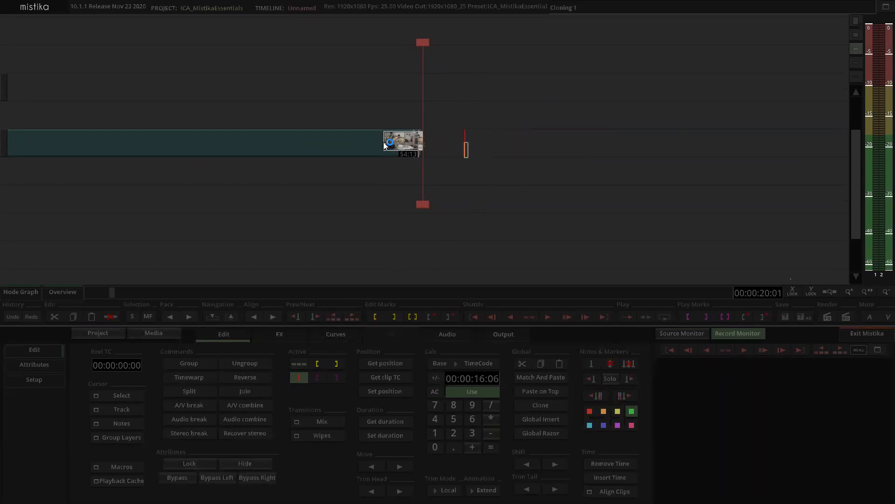
{"action": "key", "text": "Delete"}
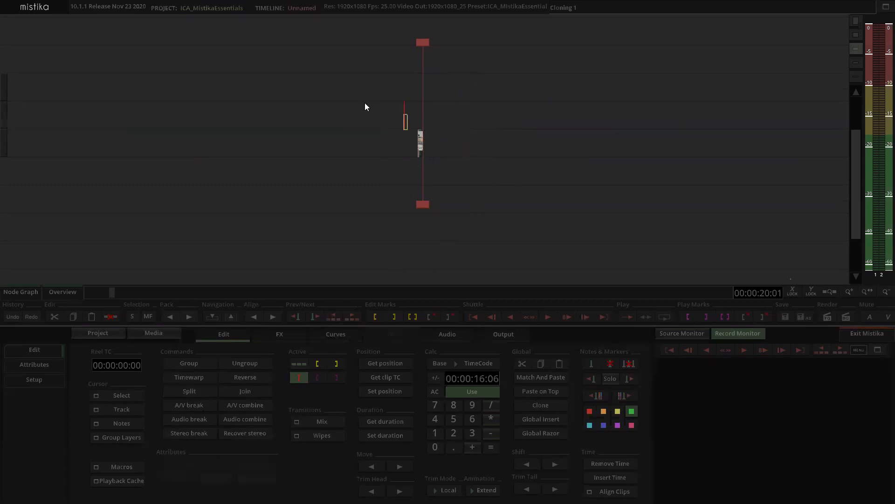
{"action": "left_click_drag", "start_coordinate": [568, 217], "coordinate": [569, 217]}
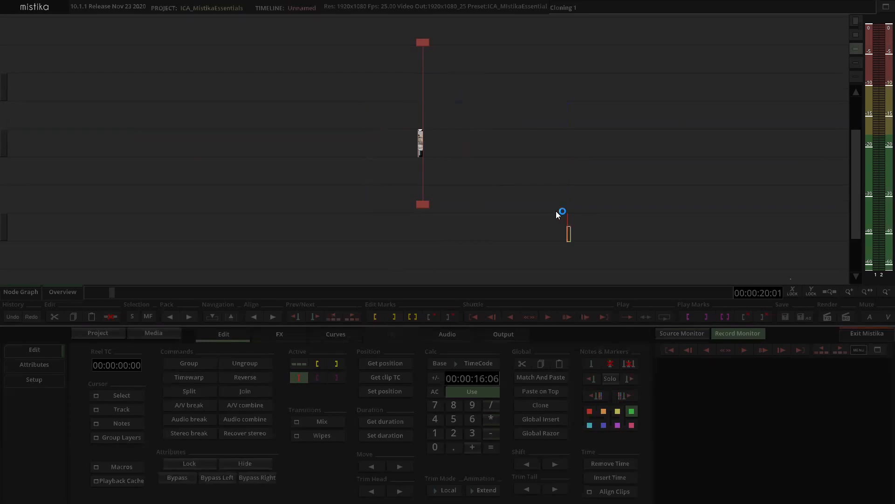
Step: Group the single Capture0011 frame and extend both its tail and its head well beyond the frame
{"action": "left_click", "coordinate": [458, 172]}
{"action": "left_click_drag", "start_coordinate": [421, 152], "coordinate": [680, 141]}
{"action": "left_click", "coordinate": [540, 94]}
{"action": "left_click_drag", "start_coordinate": [420, 146], "coordinate": [167, 142]}
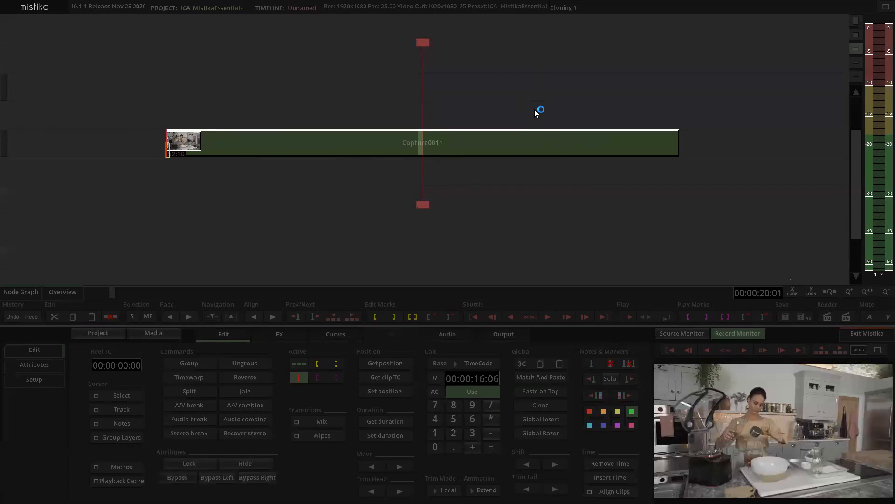
Step: Undo the Capture0011 group's extension, try stretching the single frame's tail, and undo that stretch too
{"action": "key", "text": "ctrl+z"}
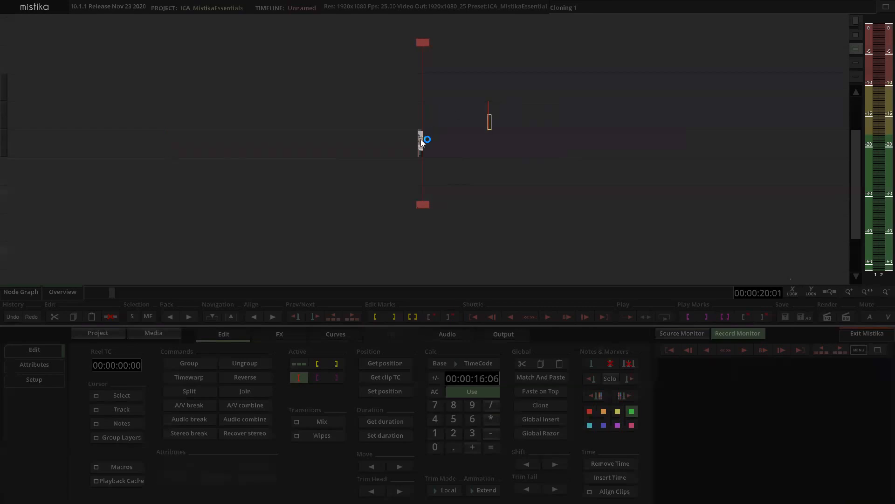
{"action": "left_click_drag", "start_coordinate": [421, 140], "coordinate": [681, 144]}
{"action": "left_click", "coordinate": [603, 105]}
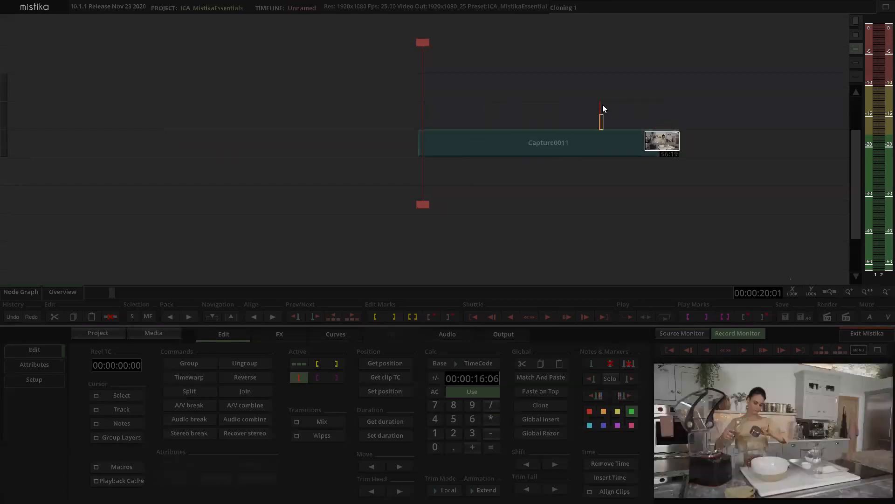
{"action": "key", "text": "ctrl+z"}
{"action": "left_click", "coordinate": [492, 109]}
{"action": "left_click", "coordinate": [488, 182]}
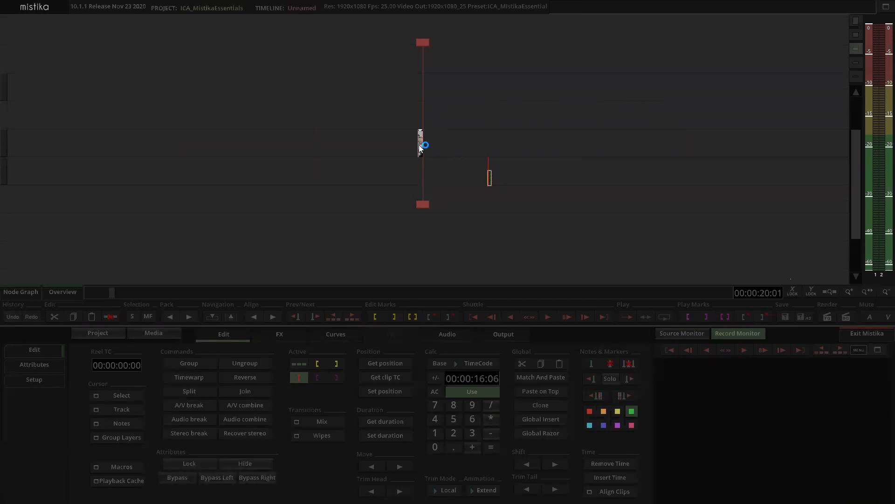
Step: Extend the tail of the single Capture0011 frame well beyond the frame as a freeze, then deselect the clip
{"action": "left_click_drag", "start_coordinate": [420, 142], "coordinate": [624, 140]}
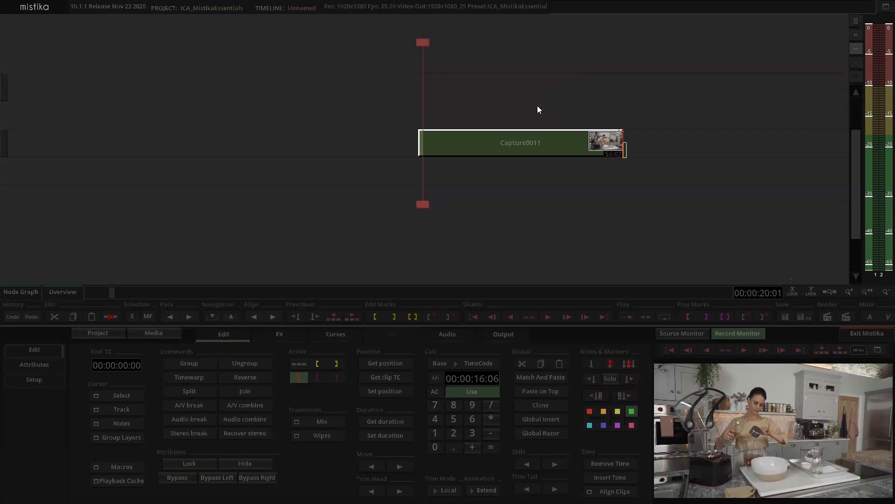
{"action": "scroll", "coordinate": [547, 70], "scroll_direction": "down", "scroll_amount": 5}
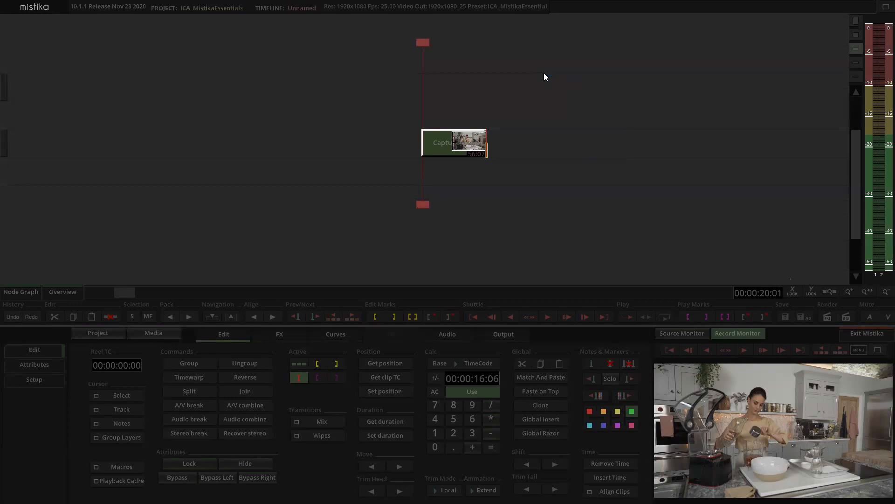
{"action": "scroll", "coordinate": [531, 100], "scroll_direction": "up", "scroll_amount": 1}
{"action": "scroll", "coordinate": [540, 75], "scroll_direction": "down", "scroll_amount": 2}
{"action": "left_click", "coordinate": [557, 101]}
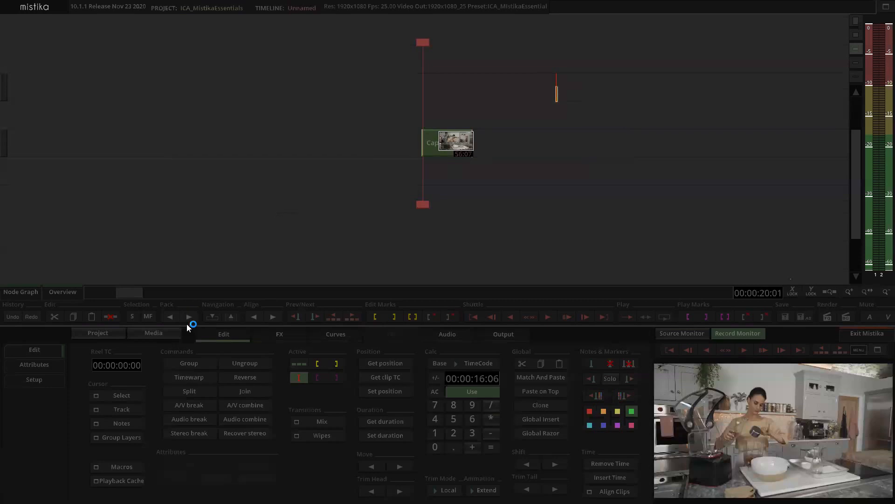
Step: Open the Media Manager and browse from the project's DATA folder into ICA_Mistika_Essentials, 03_GFX and GFX
{"action": "left_click", "coordinate": [161, 334]}
{"action": "left_click_drag", "start_coordinate": [423, 174], "coordinate": [421, 134]}
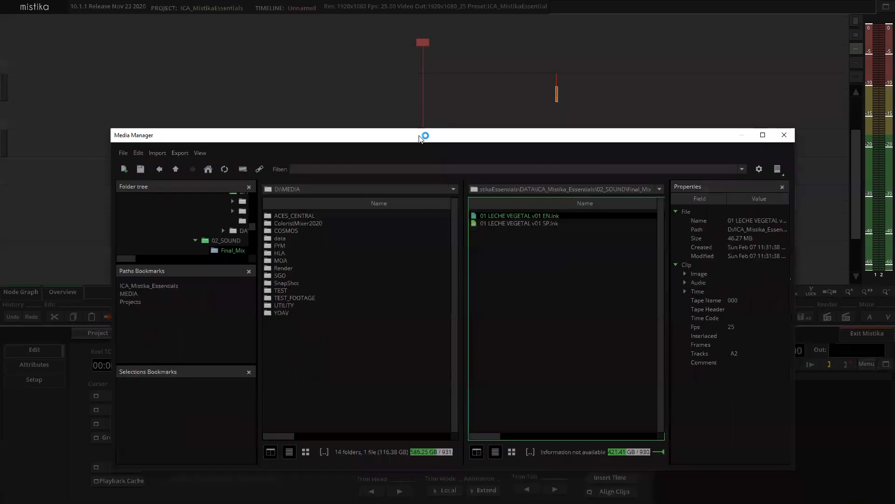
{"action": "left_click", "coordinate": [576, 306]}
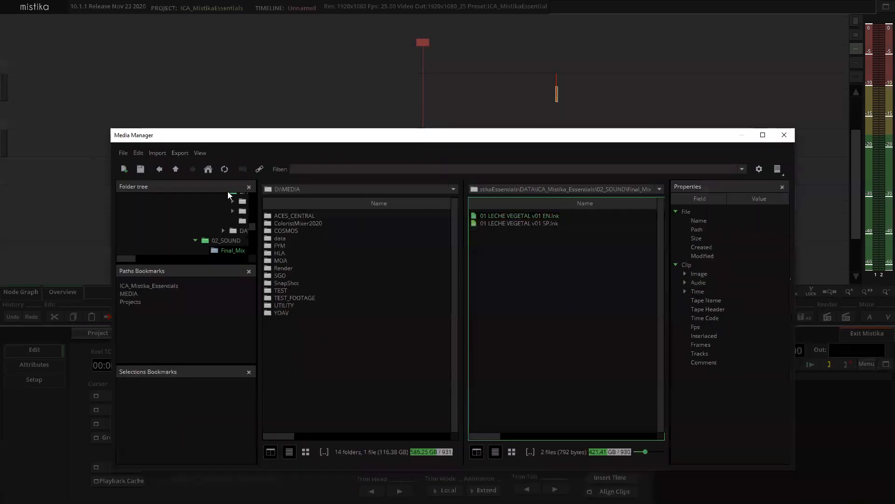
{"action": "left_click", "coordinate": [208, 170]}
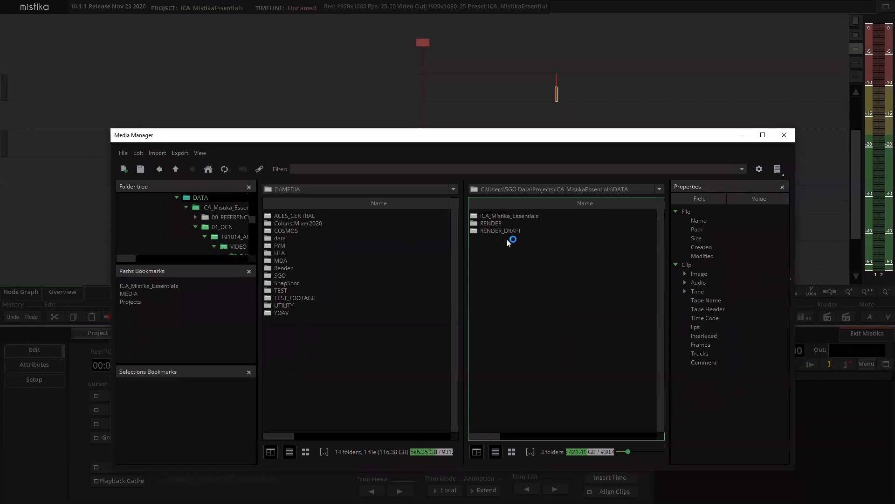
{"action": "double_click", "coordinate": [501, 215]}
{"action": "double_click", "coordinate": [499, 238]}
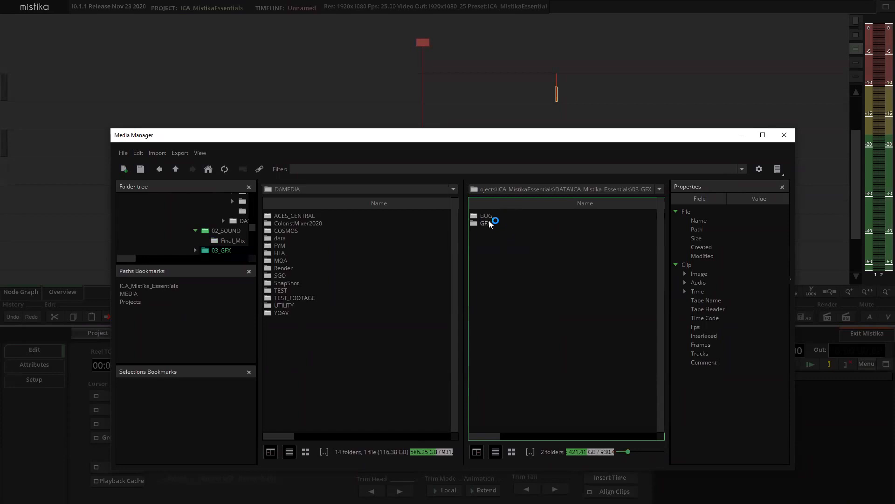
{"action": "double_click", "coordinate": [490, 222]}
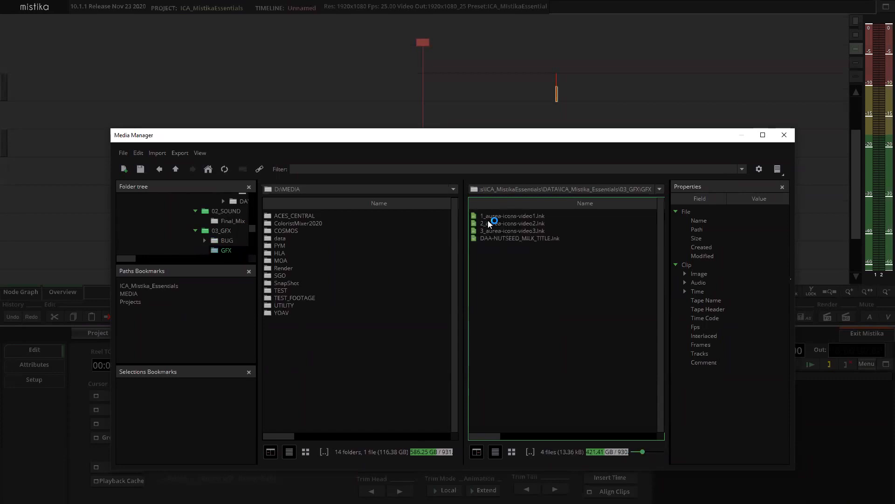
Step: Load DAA-NUTSEED_MILK_TITLE onto the timeline after the Capture0011 clip, one track below it, and close the Media Manager
{"action": "left_click", "coordinate": [506, 238]}
{"action": "left_click_drag", "start_coordinate": [508, 238], "coordinate": [457, 142]}
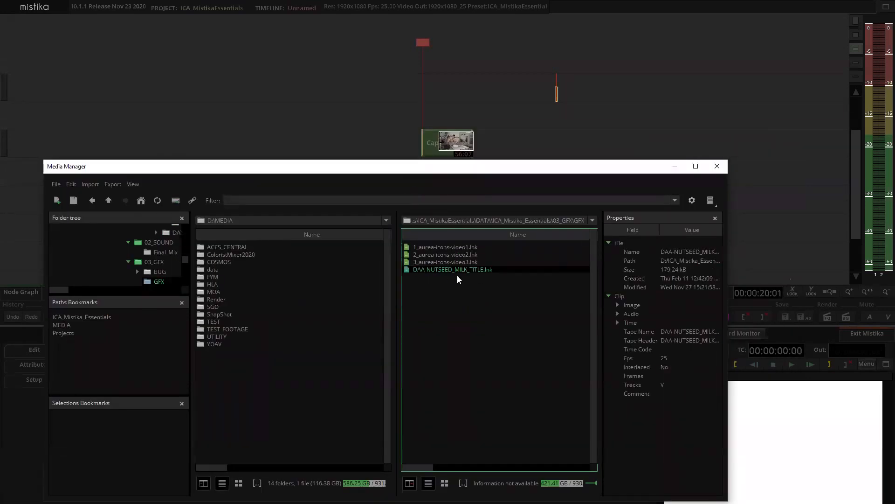
{"action": "left_click_drag", "start_coordinate": [415, 166], "coordinate": [344, 120]}
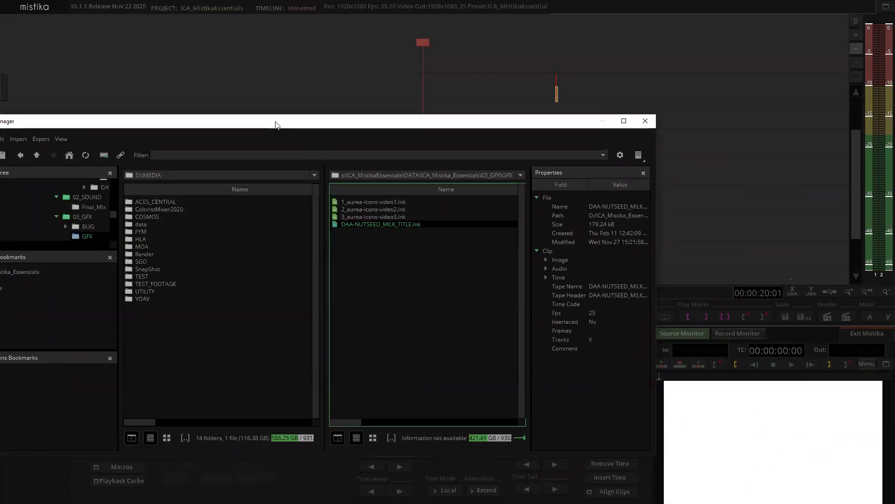
{"action": "left_click_drag", "start_coordinate": [273, 124], "coordinate": [272, 243]}
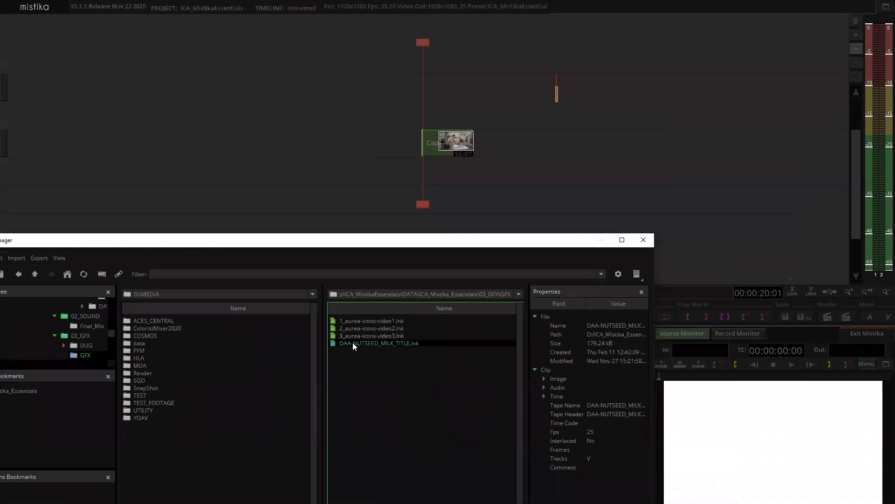
{"action": "left_click", "coordinate": [540, 161]}
{"action": "left_click", "coordinate": [557, 158]}
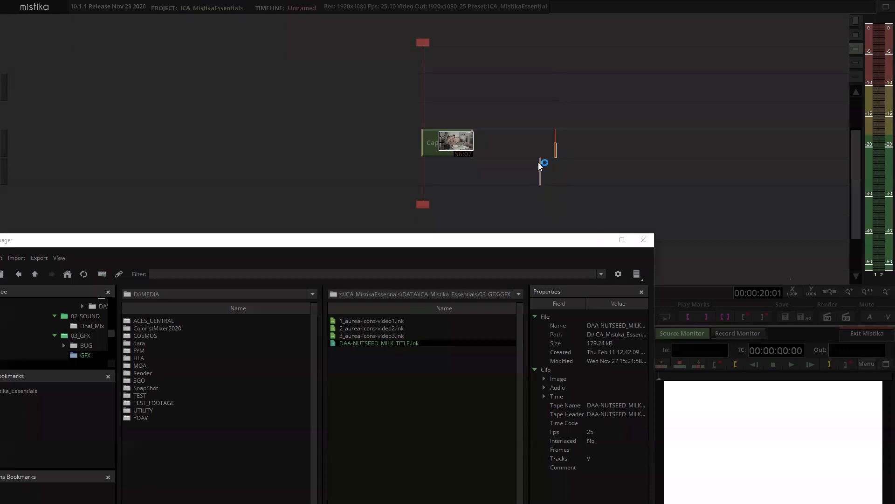
{"action": "left_click", "coordinate": [644, 240]}
Step: Extend the tail of the DAA-NUTSEED_MILK_TITLE clip freely beyond its single frame, and undo the extension
{"action": "left_click_drag", "start_coordinate": [610, 141], "coordinate": [500, 77]}
{"action": "scroll", "coordinate": [507, 100], "scroll_direction": "up", "scroll_amount": 4}
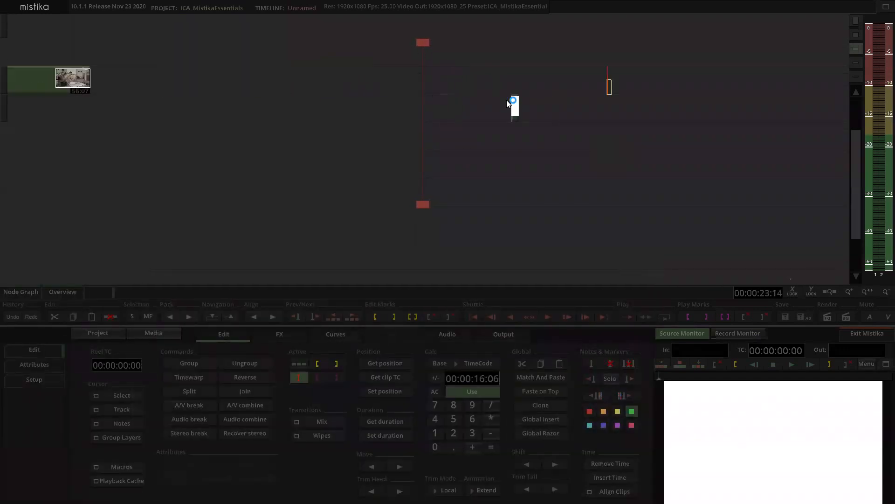
{"action": "scroll", "coordinate": [540, 78], "scroll_direction": "down", "scroll_amount": 4}
{"action": "left_click_drag", "start_coordinate": [489, 111], "coordinate": [461, 167]}
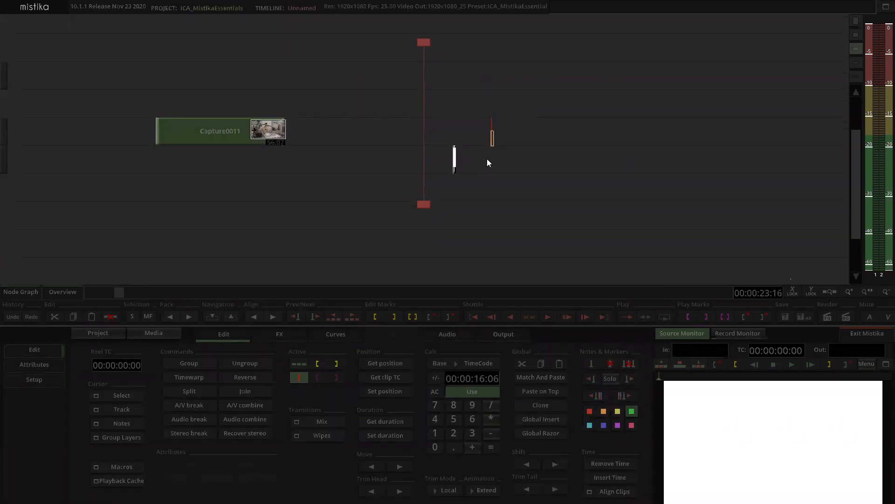
{"action": "left_click_drag", "start_coordinate": [487, 158], "coordinate": [639, 165]}
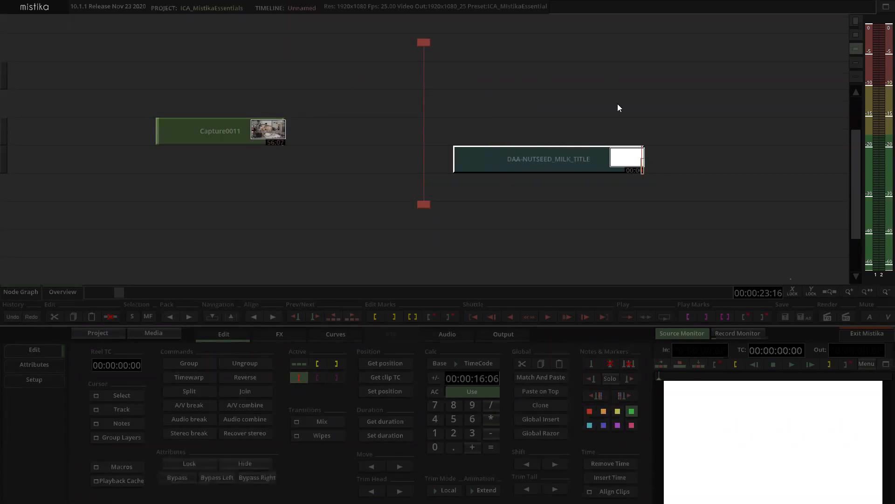
{"action": "key", "text": "ctrl+z"}
Step: Select the DAA-NUTSEED_MILK_TITLE clip and set its duration to 10:00 with the timecode calculator
{"action": "left_click_drag", "start_coordinate": [436, 118], "coordinate": [493, 216]}
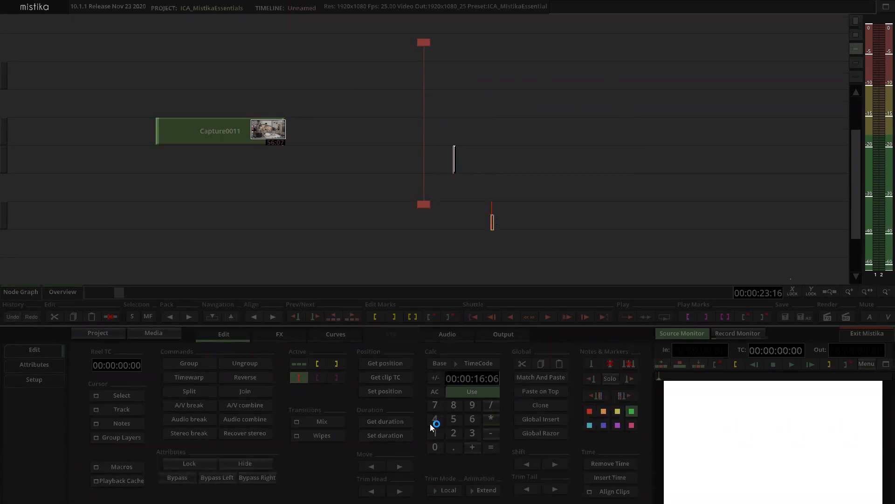
{"action": "left_click", "coordinate": [469, 107]}
{"action": "left_click_drag", "start_coordinate": [437, 106], "coordinate": [563, 247]}
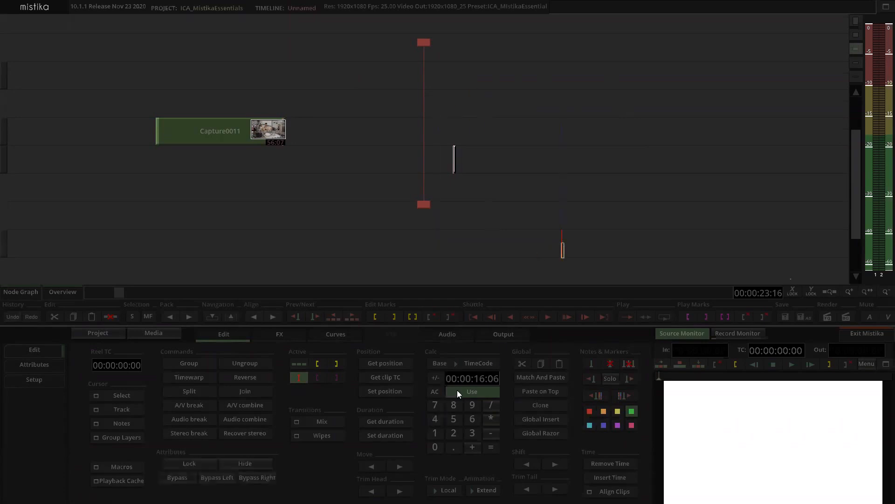
{"action": "left_click", "coordinate": [435, 432]}
{"action": "left_click", "coordinate": [434, 447]}
{"action": "left_click", "coordinate": [435, 448]}
{"action": "left_click", "coordinate": [435, 447]}
{"action": "left_click", "coordinate": [389, 389]}
{"action": "left_click", "coordinate": [389, 435]}
{"action": "scroll", "coordinate": [546, 96], "scroll_direction": "down", "scroll_amount": 1}
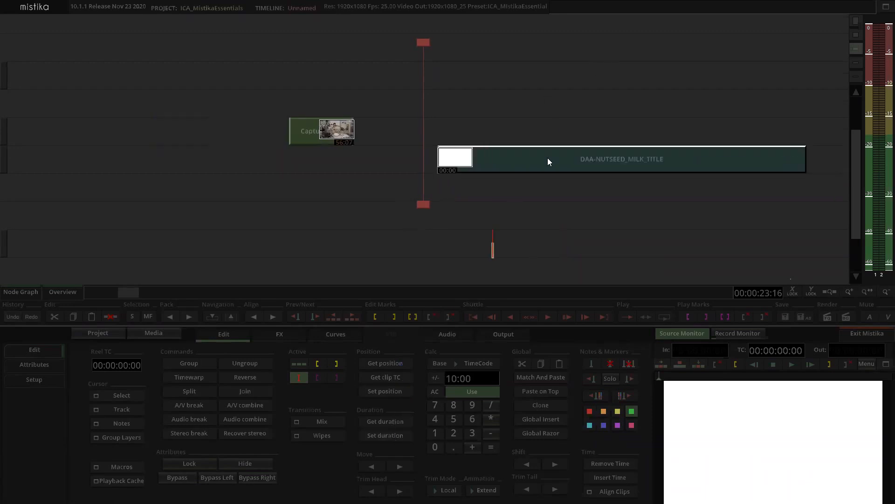
Step: Place edit in and out marks around the DAA-NUTSEED_MILK_TITLE clip to check its length, and clear both marks
{"action": "left_click_drag", "start_coordinate": [457, 169], "coordinate": [561, 110]}
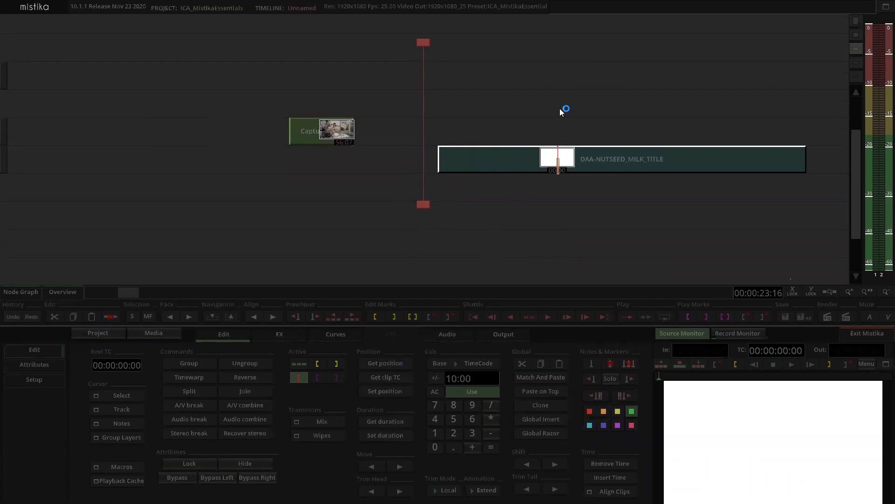
{"action": "left_click", "coordinate": [557, 109]}
{"action": "left_click", "coordinate": [556, 160]}
{"action": "left_click", "coordinate": [532, 163]}
{"action": "left_click", "coordinate": [412, 316]}
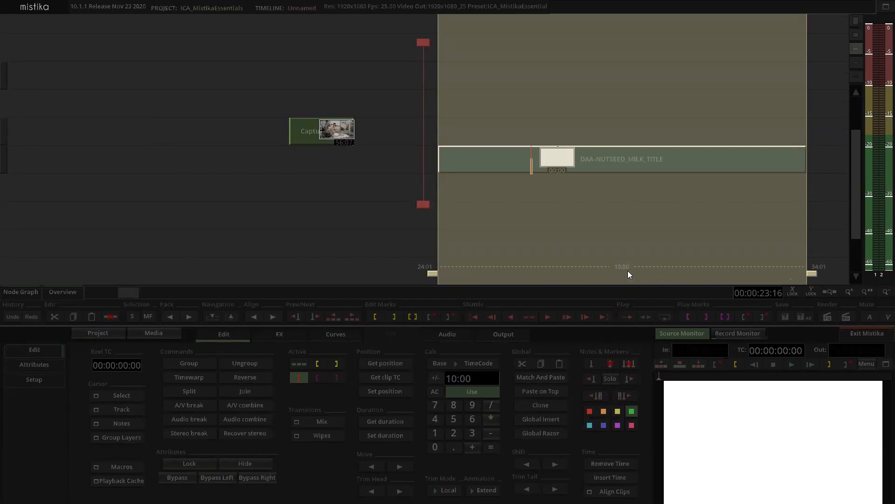
{"action": "left_click", "coordinate": [449, 317]}
{"action": "left_click", "coordinate": [431, 316]}
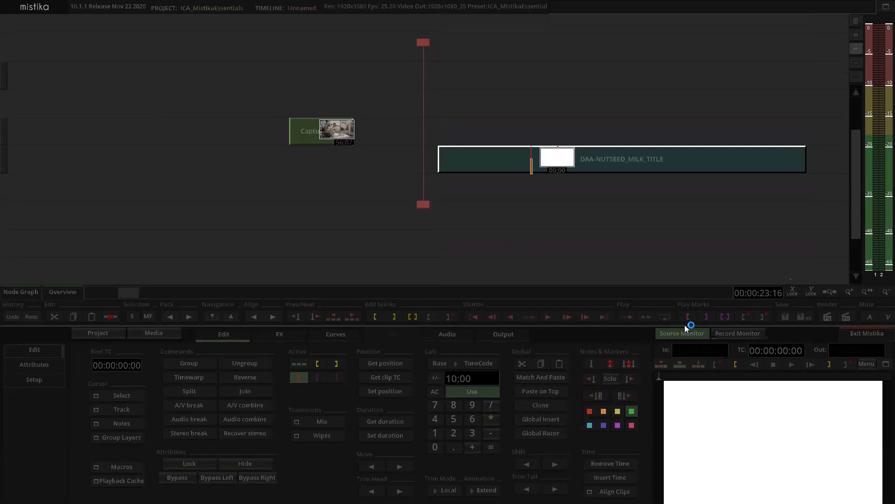
{"action": "left_click", "coordinate": [725, 317]}
Step: Clear the calculator and read the DAA-NUTSEED_MILK_TITLE clip's duration into it
{"action": "left_click", "coordinate": [471, 159]}
{"action": "left_click", "coordinate": [435, 392]}
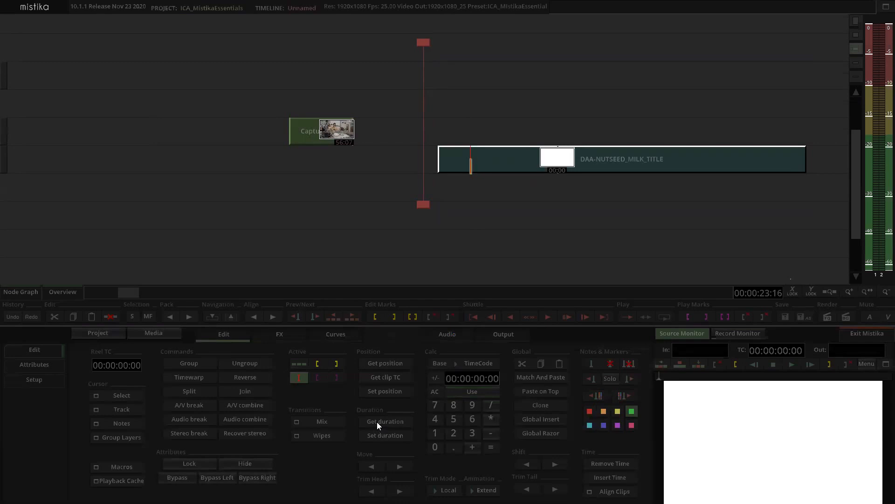
{"action": "left_click", "coordinate": [377, 421]}
Step: Open the DAA-NUTSEED_MILK_TITLE clip in the effects editor and select the Options group of its Framing effect
{"action": "scroll", "coordinate": [568, 64], "scroll_direction": "down", "scroll_amount": 2}
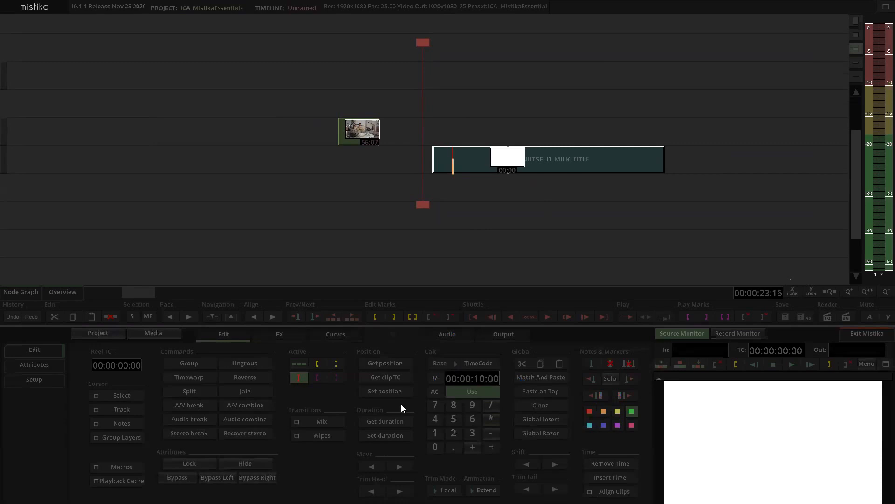
{"action": "scroll", "coordinate": [607, 72], "scroll_direction": "down", "scroll_amount": 4}
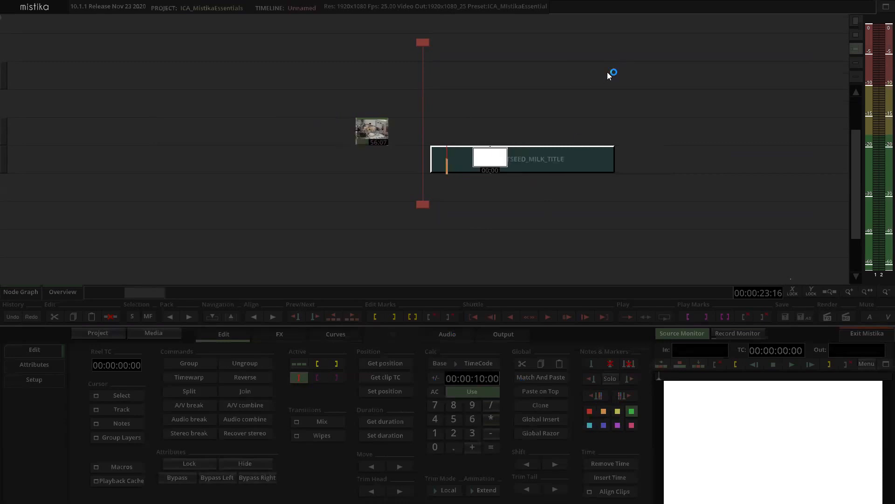
{"action": "scroll", "coordinate": [613, 87], "scroll_direction": "up", "scroll_amount": 5}
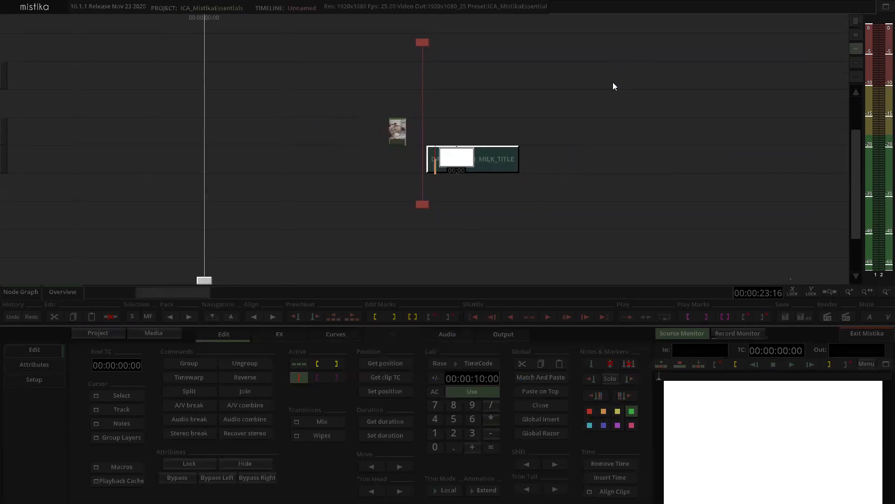
{"action": "left_click", "coordinate": [480, 89]}
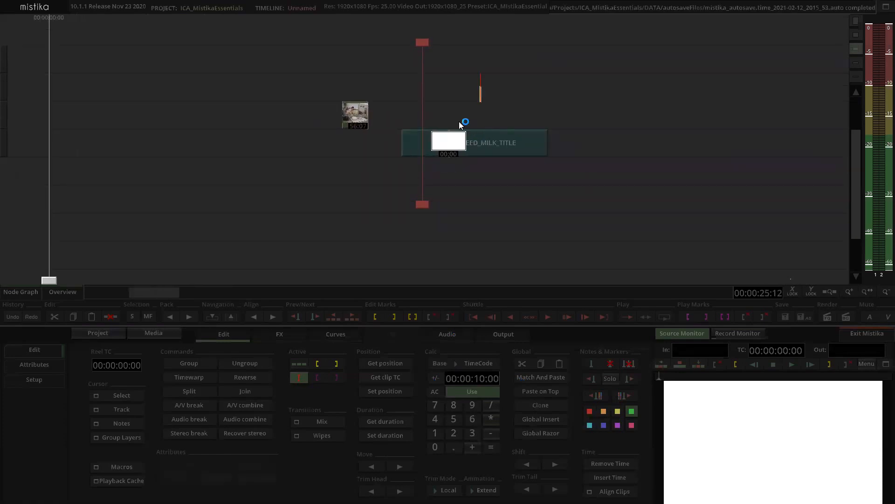
{"action": "double_click", "coordinate": [458, 142]}
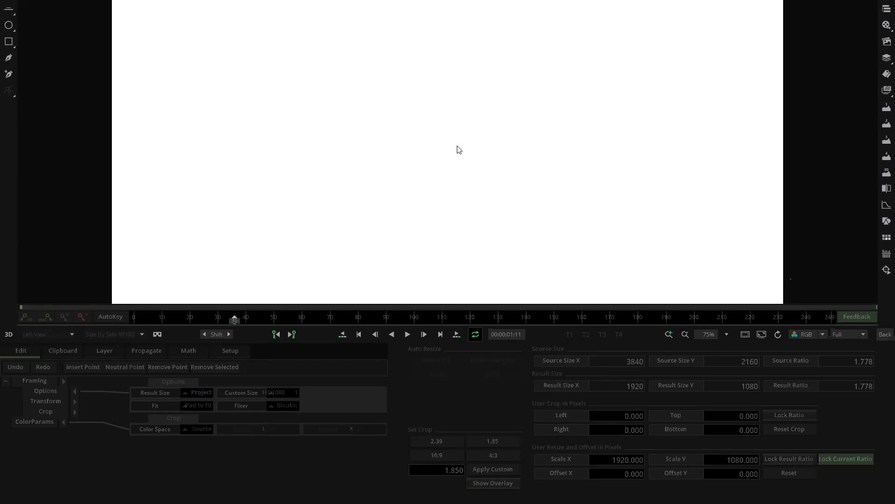
{"action": "left_click", "coordinate": [35, 381]}
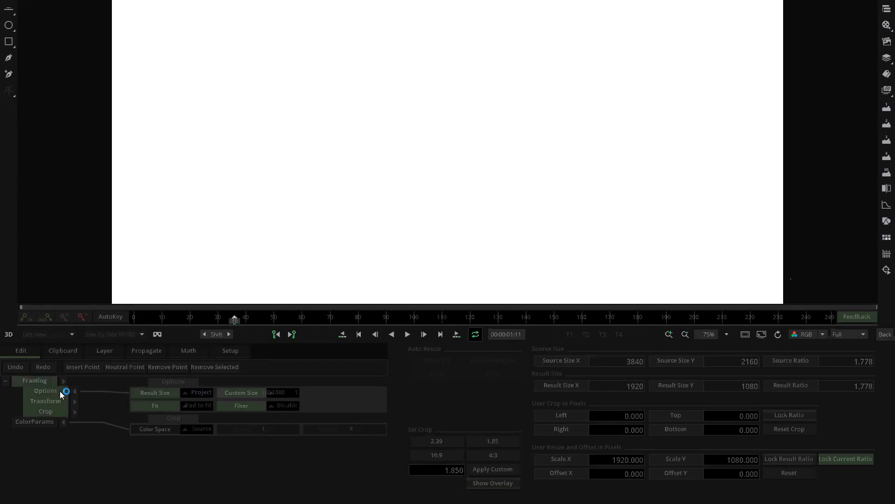
{"action": "left_click", "coordinate": [53, 388]}
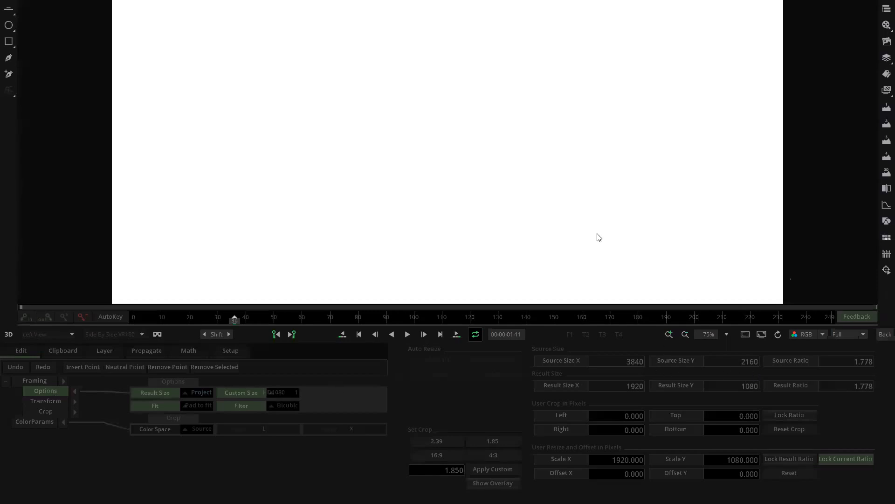
Step: Examine the whole title frame and its source and result sizes, and open the Framing Fit choices, keeping Pad to fit
{"action": "scroll", "coordinate": [594, 231], "scroll_direction": "down", "scroll_amount": 3}
{"action": "scroll", "coordinate": [595, 223], "scroll_direction": "up", "scroll_amount": 1}
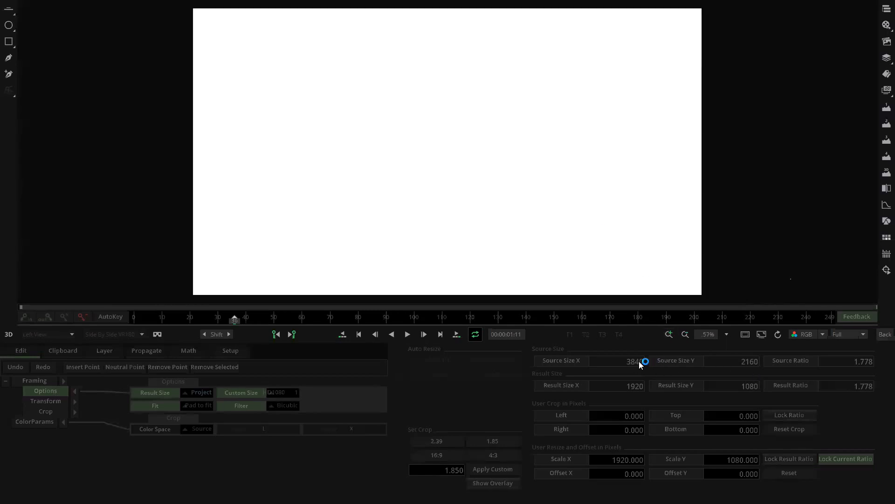
{"action": "left_click", "coordinate": [210, 405]}
{"action": "left_click", "coordinate": [223, 325]}
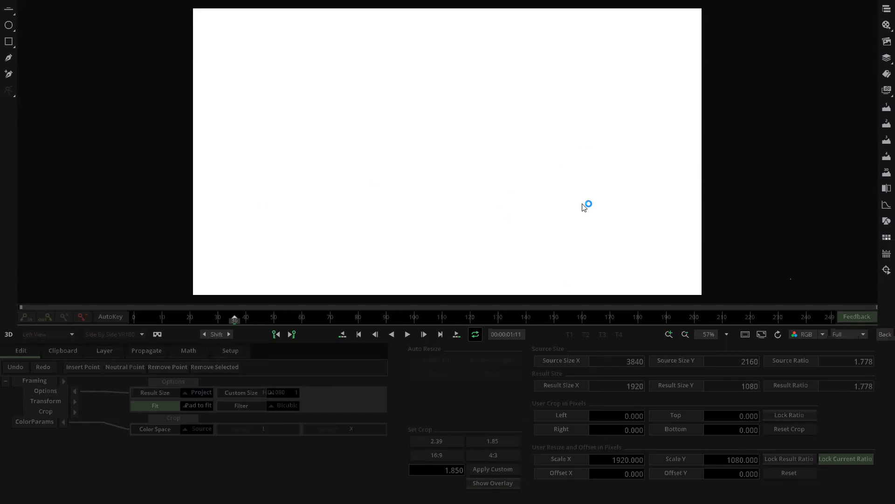
Step: View the title's alpha channel on its own, restore the RGB view, and return to the timeline
{"action": "left_click", "coordinate": [812, 334]}
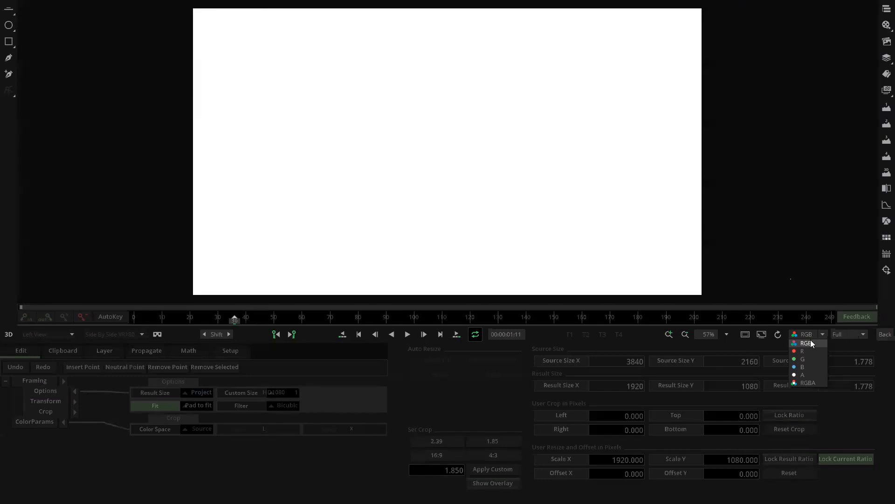
{"action": "left_click", "coordinate": [807, 374]}
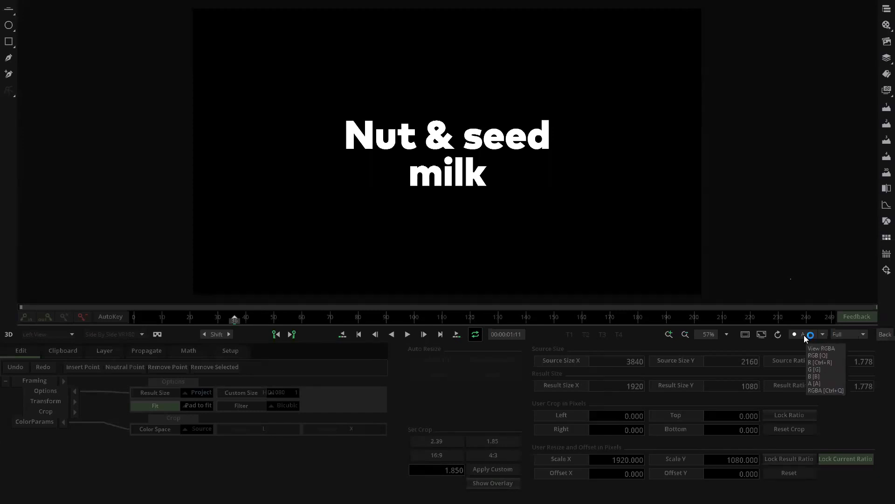
{"action": "left_click", "coordinate": [805, 335]}
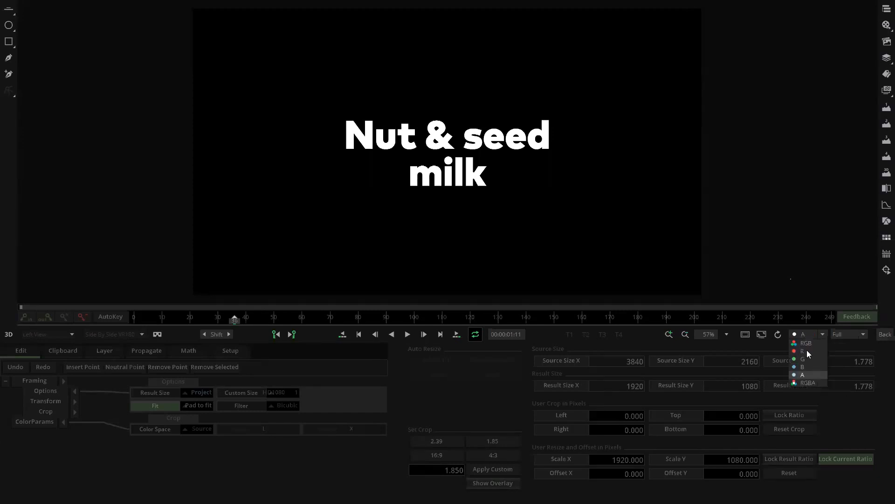
{"action": "left_click", "coordinate": [807, 351]}
{"action": "left_click", "coordinate": [885, 333]}
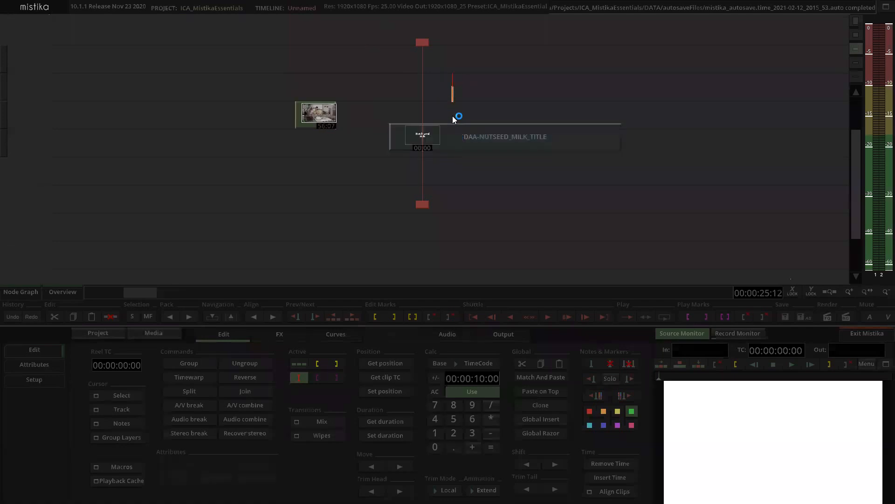
{"action": "left_click", "coordinate": [646, 109]}
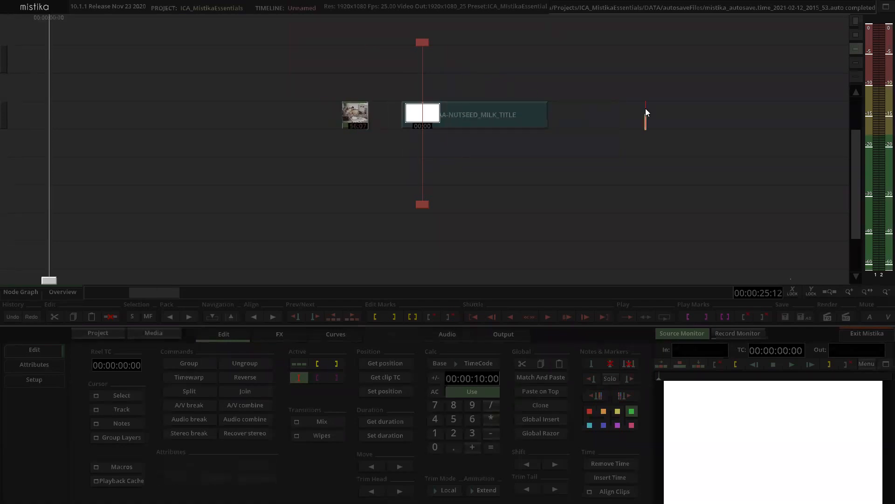
Step: Reopen the title clip in the effects editor, show the clip strip and a scope, and try Histogram RGB before Waveform RGB Overlap
{"action": "double_click", "coordinate": [467, 111]}
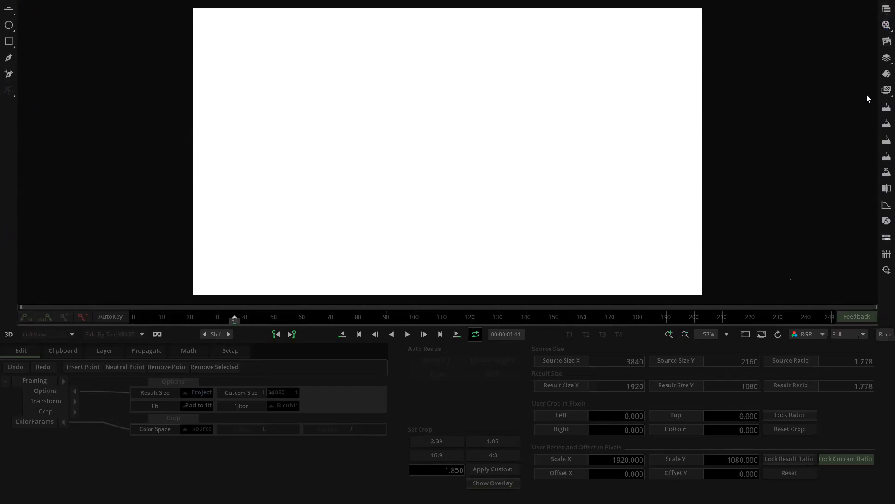
{"action": "left_click", "coordinate": [883, 26]}
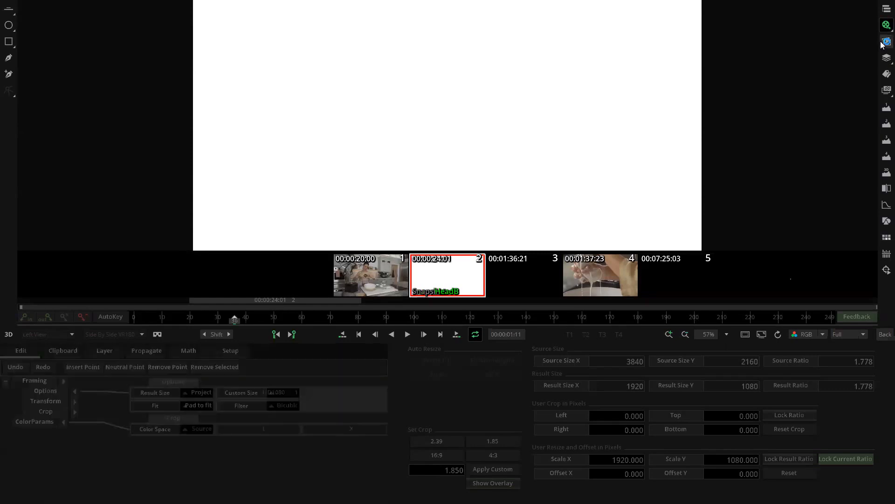
{"action": "left_click", "coordinate": [882, 65]}
{"action": "left_click", "coordinate": [883, 109]}
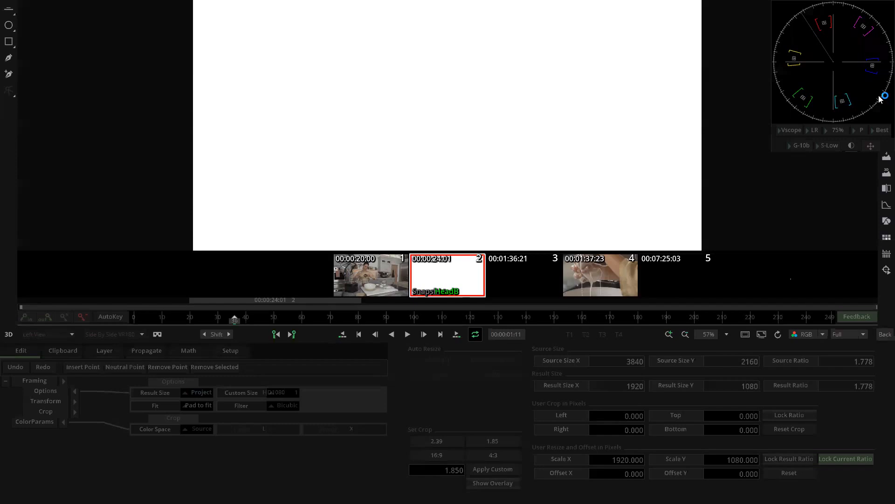
{"action": "left_click", "coordinate": [793, 130]}
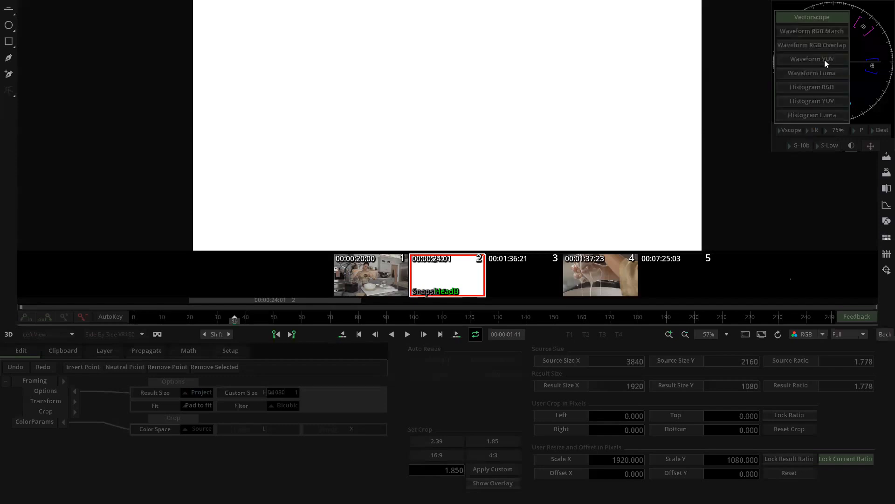
{"action": "left_click", "coordinate": [833, 86]}
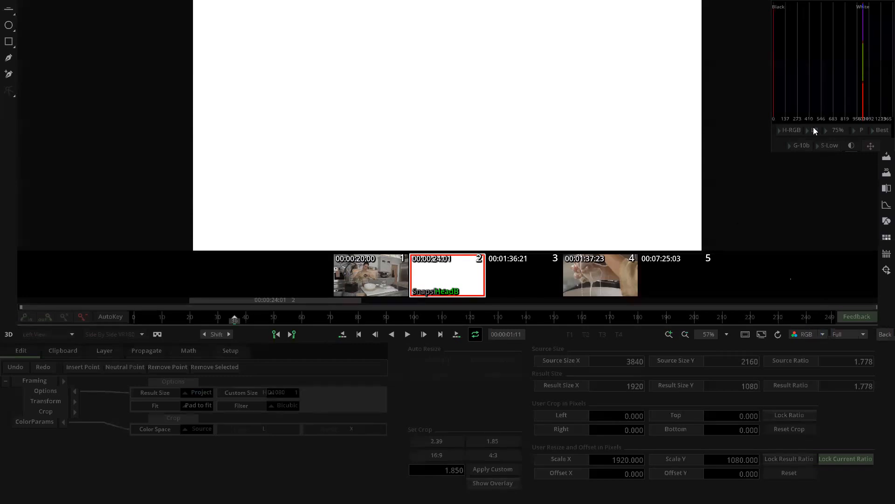
{"action": "left_click", "coordinate": [793, 130]}
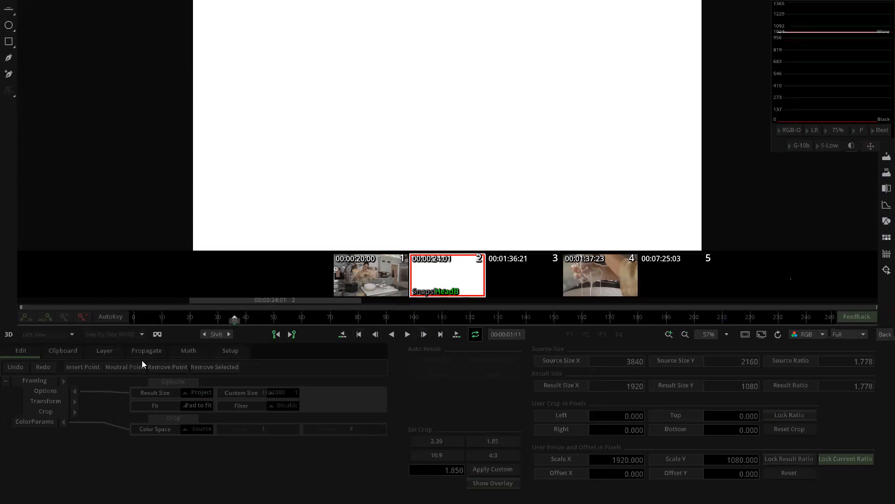
Step: Examine the title's alpha and RGBA channels with the waveform, restore the RGB view, and return to the timeline
{"action": "left_click", "coordinate": [810, 335]}
{"action": "left_click", "coordinate": [810, 334]}
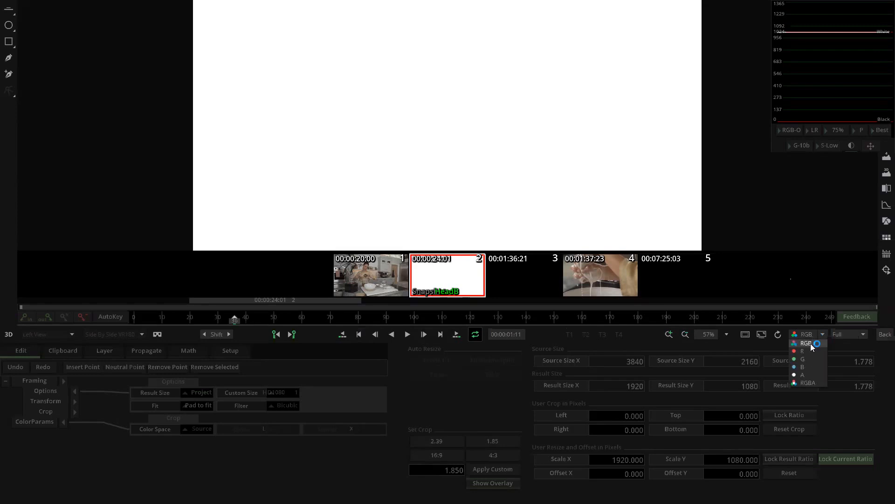
{"action": "left_click", "coordinate": [810, 374]}
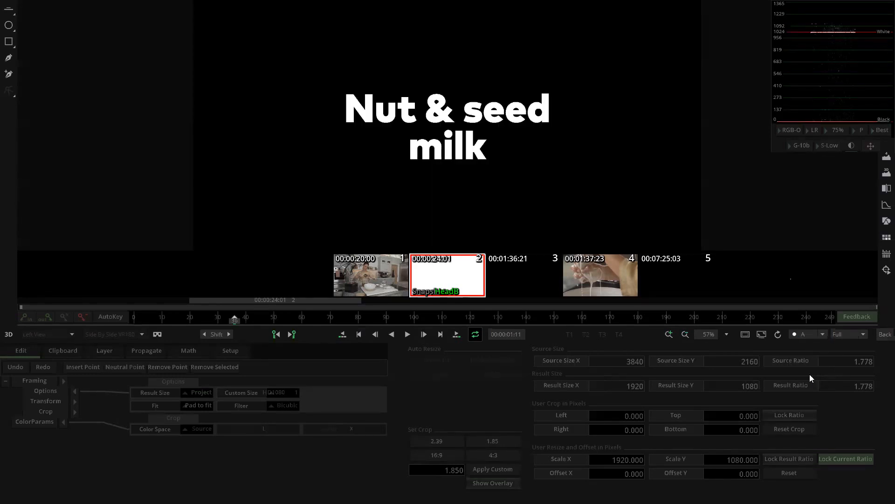
{"action": "left_click", "coordinate": [802, 335]}
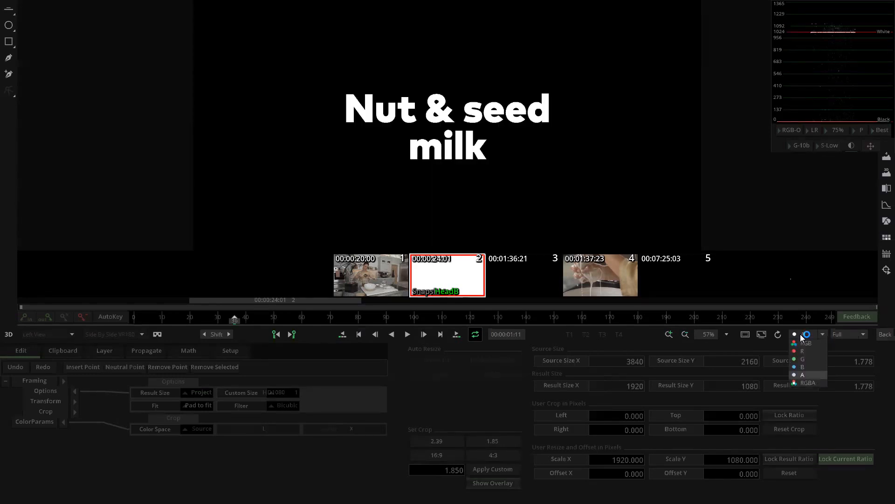
{"action": "left_click", "coordinate": [813, 382]}
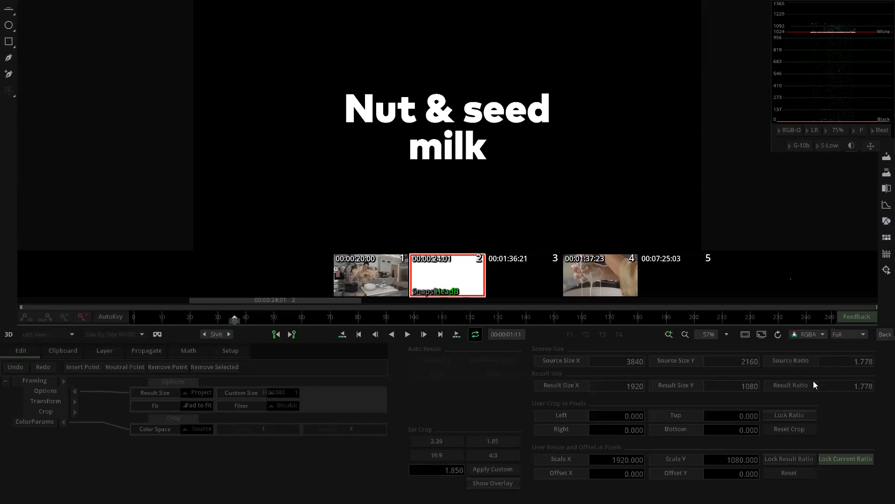
{"action": "left_click", "coordinate": [808, 332]}
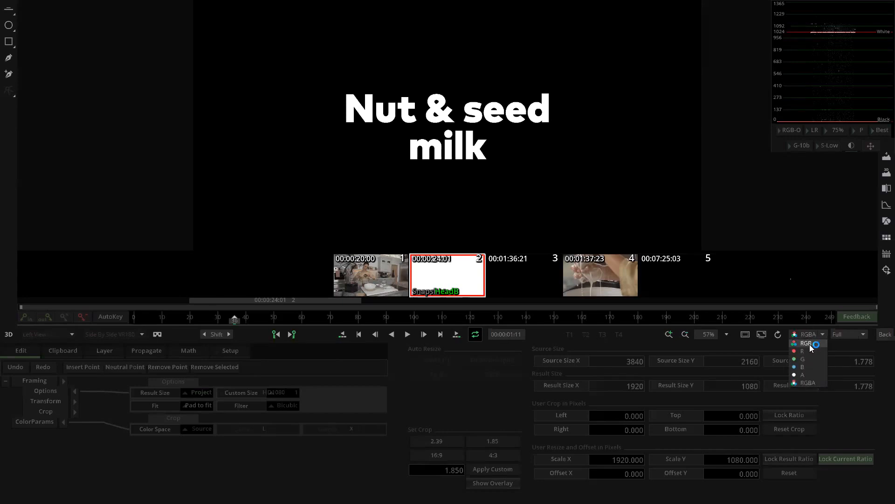
{"action": "left_click", "coordinate": [809, 343]}
{"action": "left_click", "coordinate": [877, 335]}
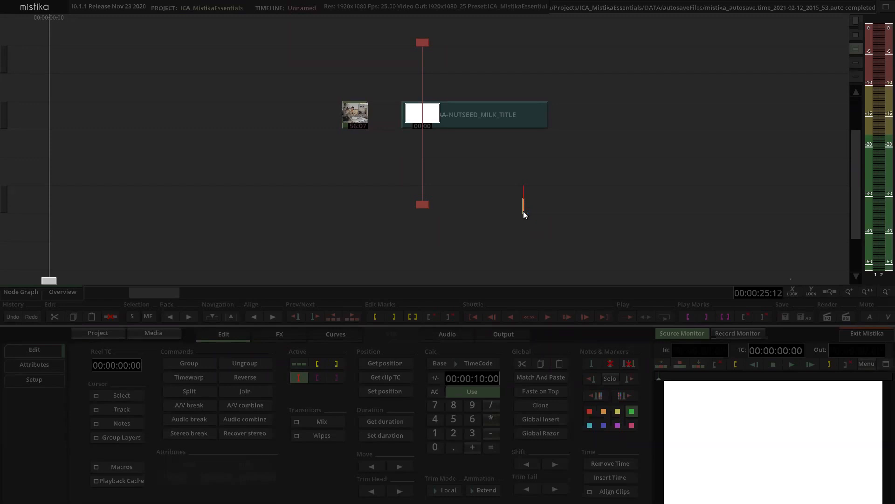
Step: Delete the short clip that sits before the DAA-NUTSEED_MILK_TITLE clip, together with its leftover sliver
{"action": "left_click", "coordinate": [359, 106]}
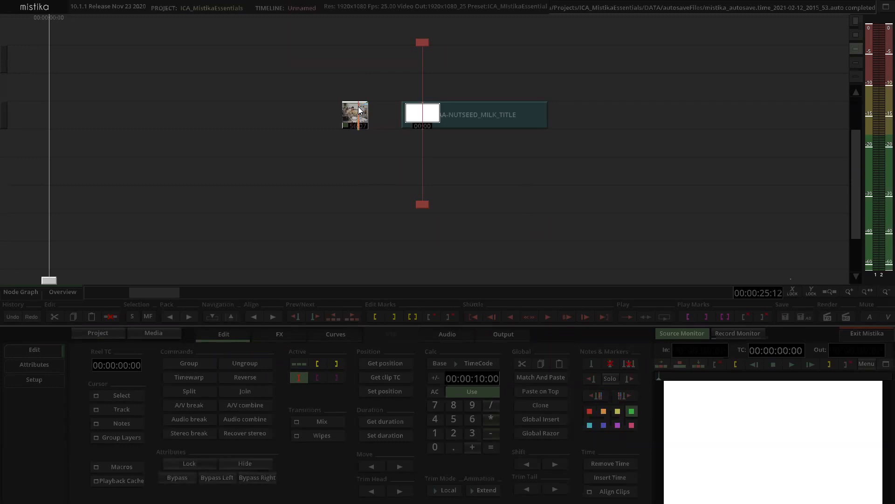
{"action": "left_click", "coordinate": [389, 71]}
{"action": "left_click", "coordinate": [359, 115]}
{"action": "left_click", "coordinate": [403, 80]}
{"action": "left_click", "coordinate": [362, 105]}
{"action": "key", "text": "Delete"}
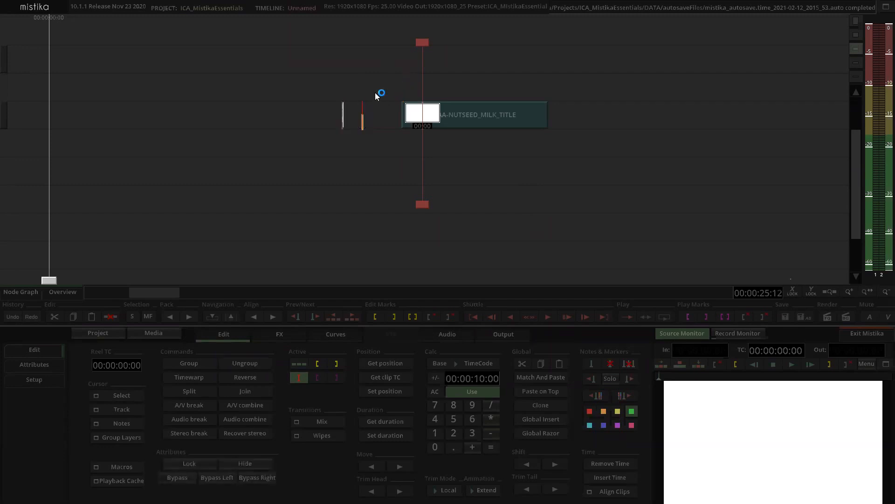
{"action": "left_click_drag", "start_coordinate": [365, 133], "coordinate": [365, 134]}
{"action": "left_click", "coordinate": [332, 122]}
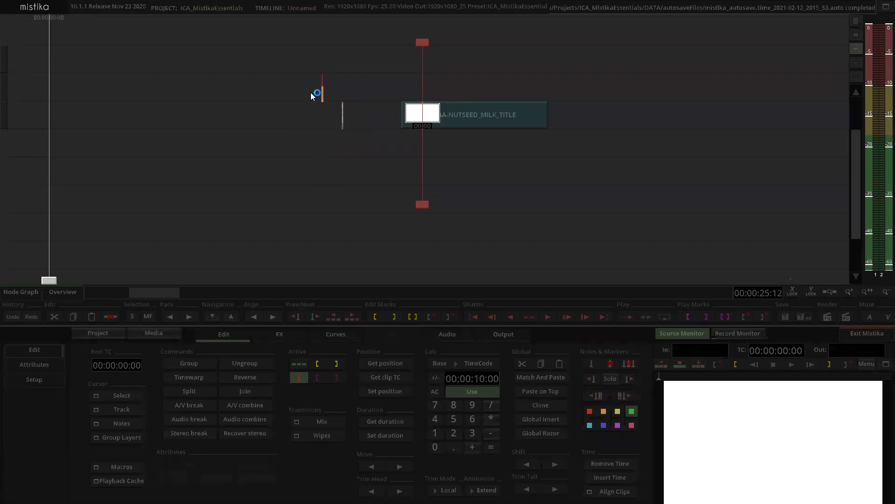
{"action": "left_click_drag", "start_coordinate": [377, 141], "coordinate": [376, 140]}
{"action": "left_click", "coordinate": [333, 179]}
{"action": "left_click", "coordinate": [384, 174]}
Step: Open the media manager and browse to 01_OCN, 191014_AUREA, VIDEO, DAY 01, CHOCO_DAY 01A_FRONTAL
{"action": "left_click", "coordinate": [154, 332]}
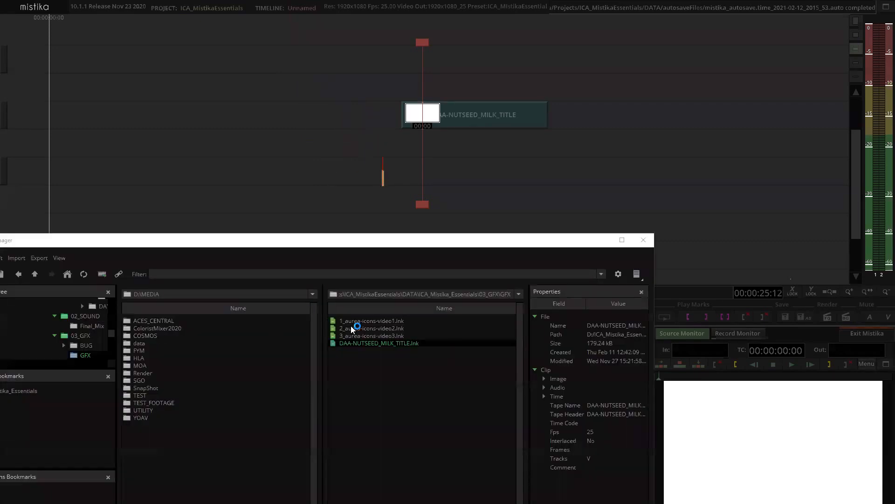
{"action": "left_click", "coordinate": [34, 273]}
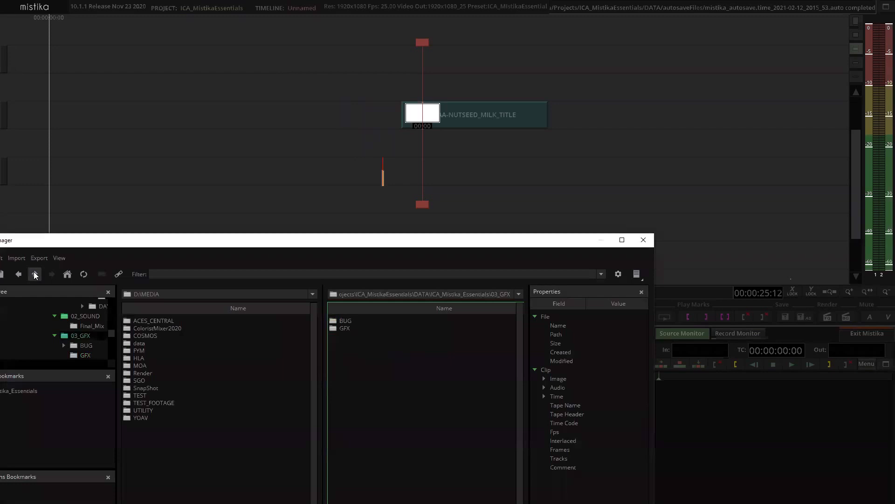
{"action": "left_click", "coordinate": [34, 274]}
{"action": "double_click", "coordinate": [354, 328]}
{"action": "double_click", "coordinate": [359, 320]}
{"action": "double_click", "coordinate": [360, 320]}
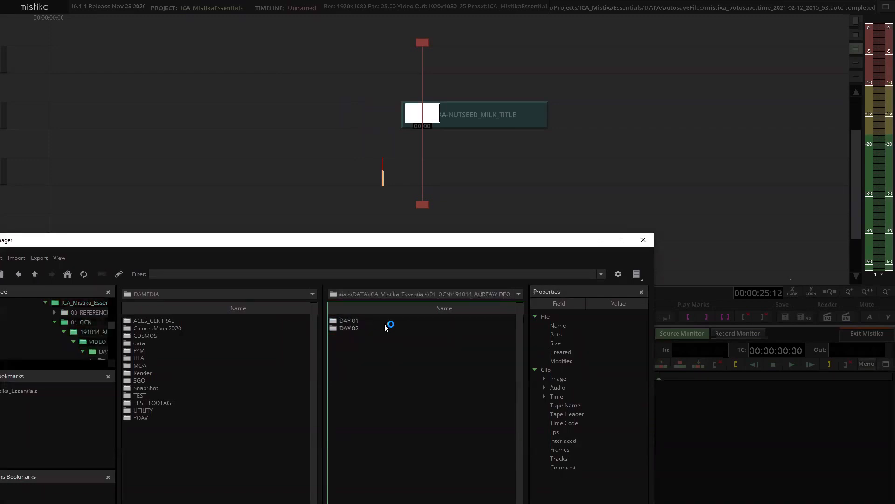
{"action": "double_click", "coordinate": [358, 320]}
{"action": "double_click", "coordinate": [399, 334]}
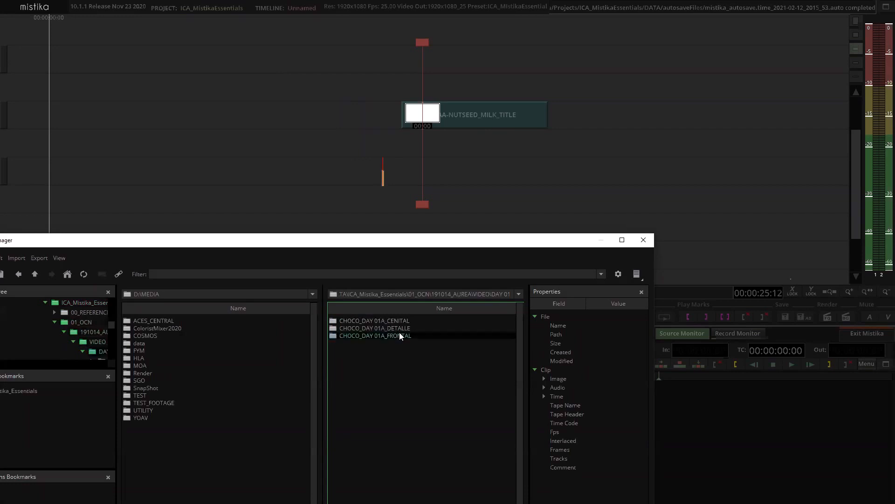
Step: Preview the frontal captures and place Capture0011 on the track below the DAA-NUTSEED_MILK_TITLE clip
{"action": "left_click", "coordinate": [369, 319]}
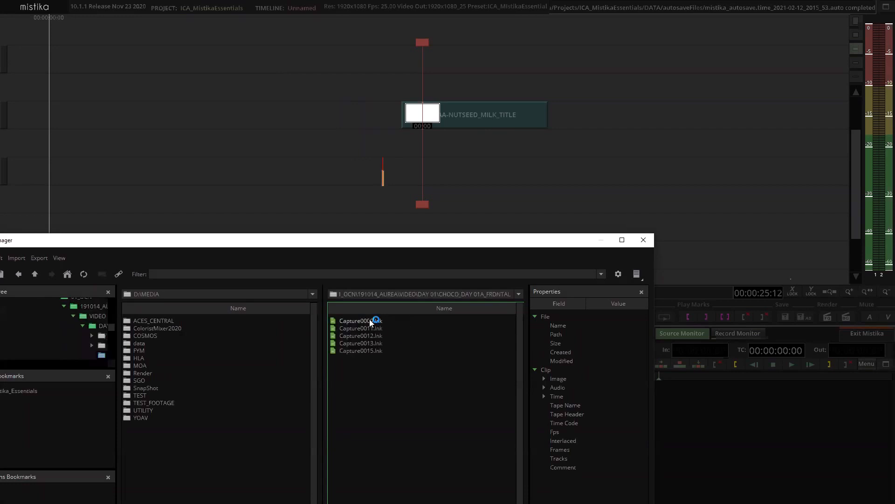
{"action": "left_click", "coordinate": [373, 327]}
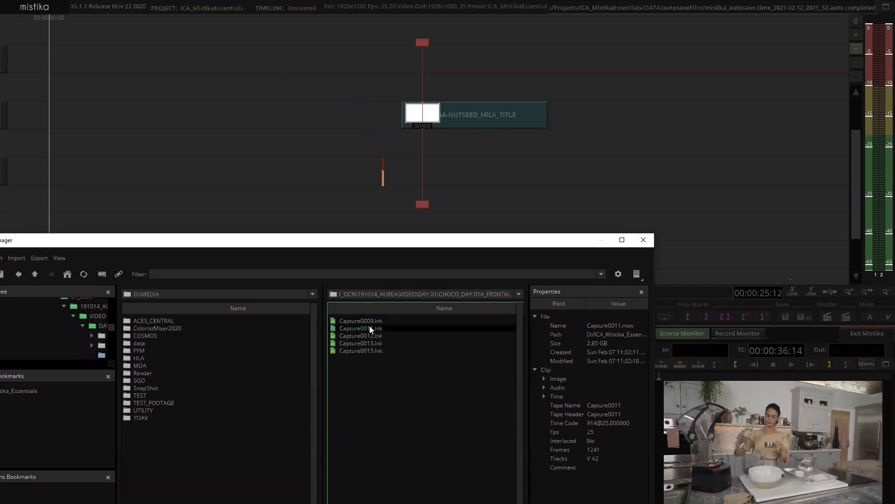
{"action": "left_click_drag", "start_coordinate": [367, 327], "coordinate": [438, 158]}
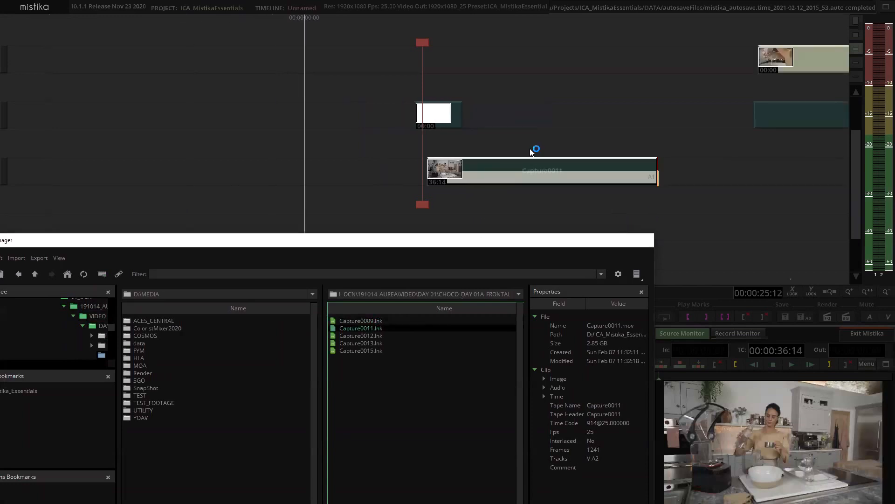
{"action": "left_click", "coordinate": [486, 120]}
{"action": "scroll", "coordinate": [468, 161], "scroll_direction": "up", "scroll_amount": 1}
{"action": "left_click", "coordinate": [462, 163]}
{"action": "left_click", "coordinate": [465, 114]}
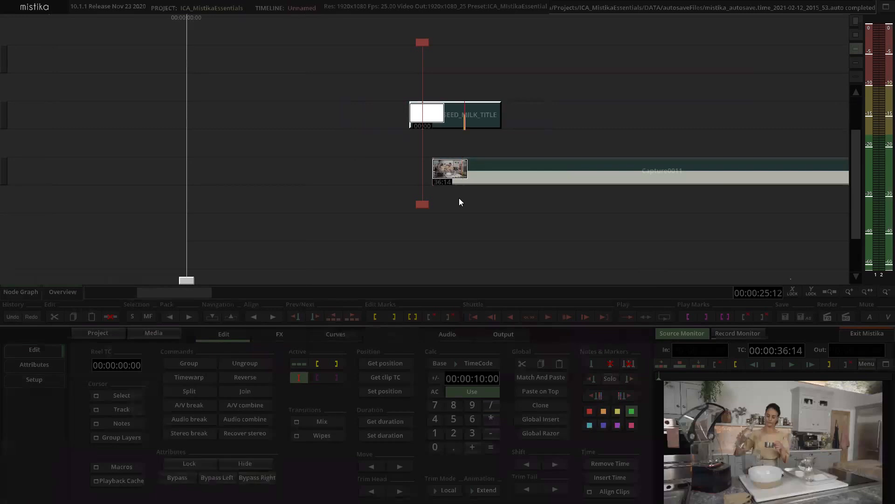
Step: Set the duration of the Capture0011 clip to 00:00:10:00 from the calculator value and deselect it
{"action": "left_click", "coordinate": [493, 164]}
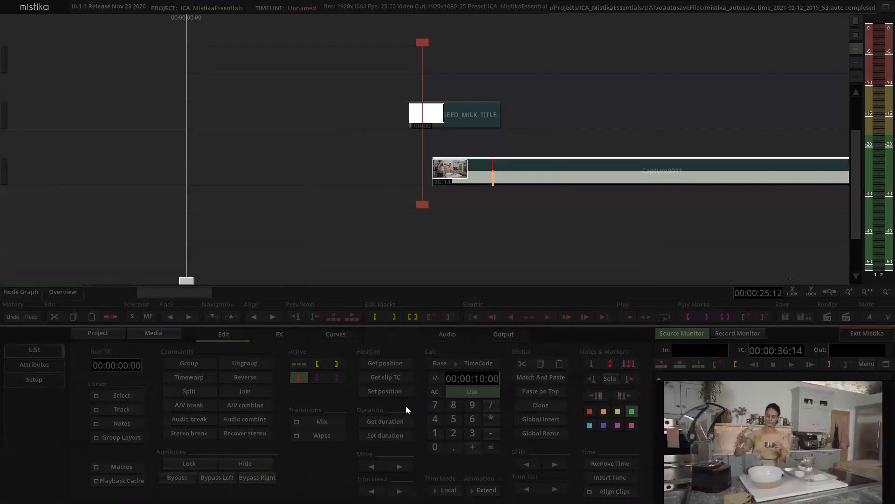
{"action": "left_click", "coordinate": [386, 435]}
{"action": "left_click", "coordinate": [474, 165]}
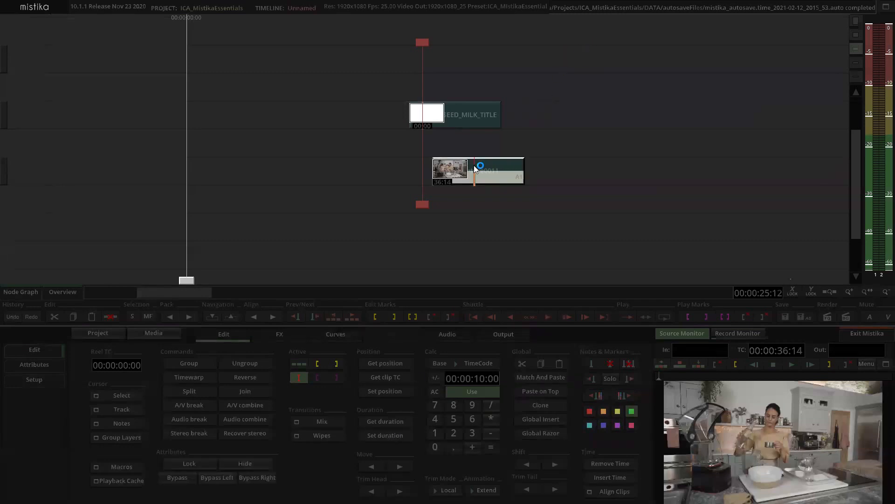
{"action": "left_click", "coordinate": [345, 191]}
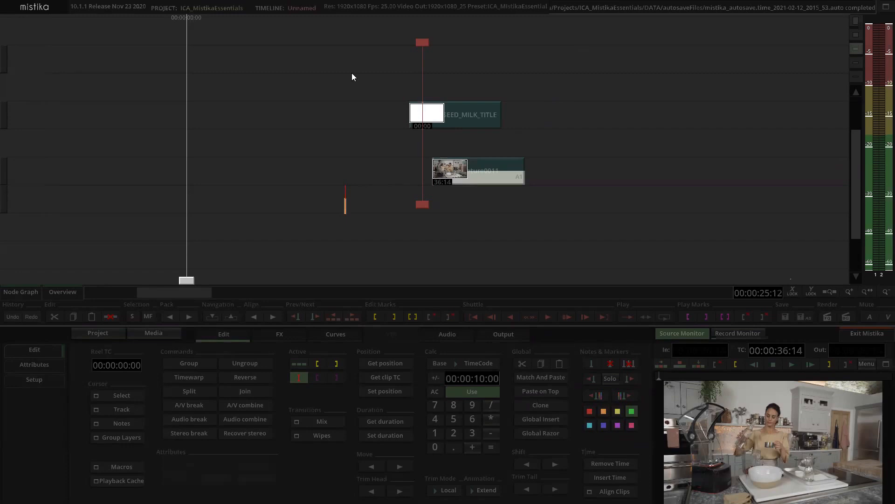
Step: Try aligning the start of Capture0011 with the start of the title clip and jump to their shared edit point
{"action": "left_click_drag", "start_coordinate": [574, 207], "coordinate": [574, 207]}
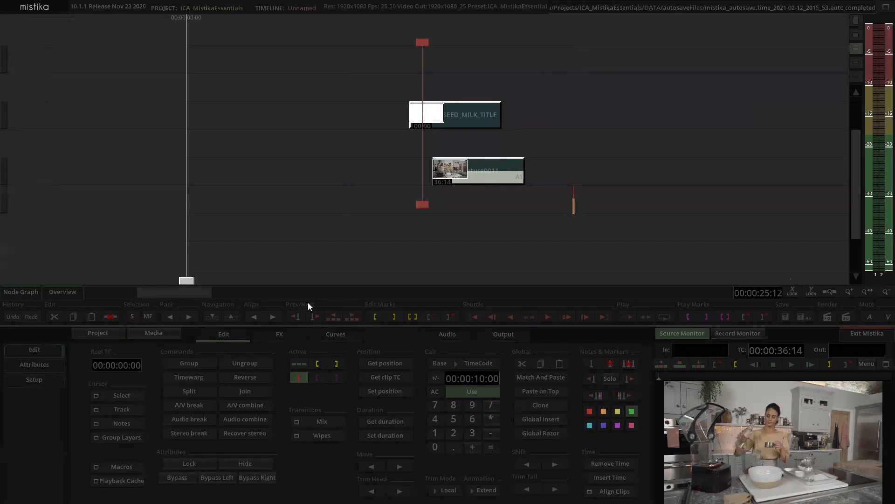
{"action": "left_click", "coordinate": [254, 317]}
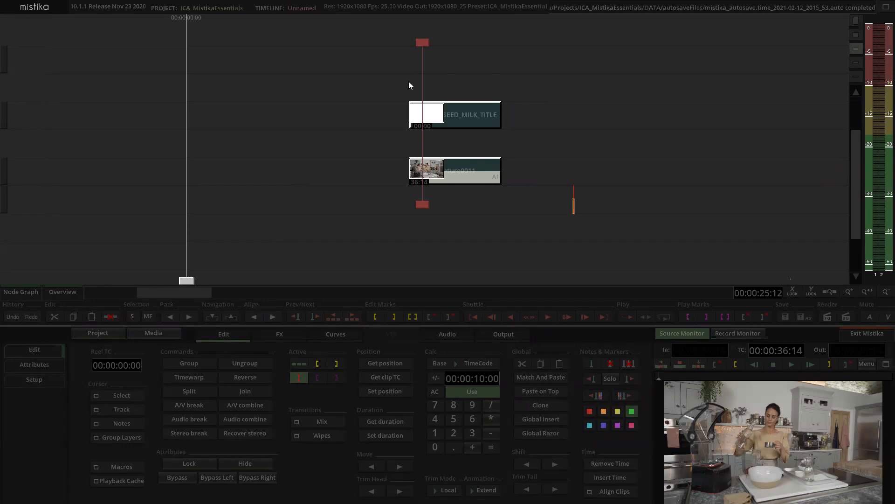
{"action": "left_click_drag", "start_coordinate": [409, 82], "coordinate": [455, 68]}
{"action": "key", "text": "Page_Down"}
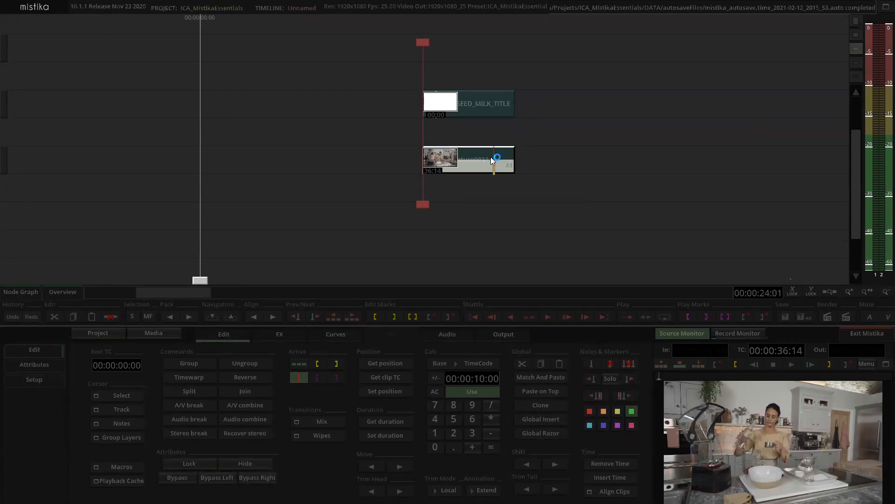
{"action": "left_click_drag", "start_coordinate": [490, 158], "coordinate": [513, 161]}
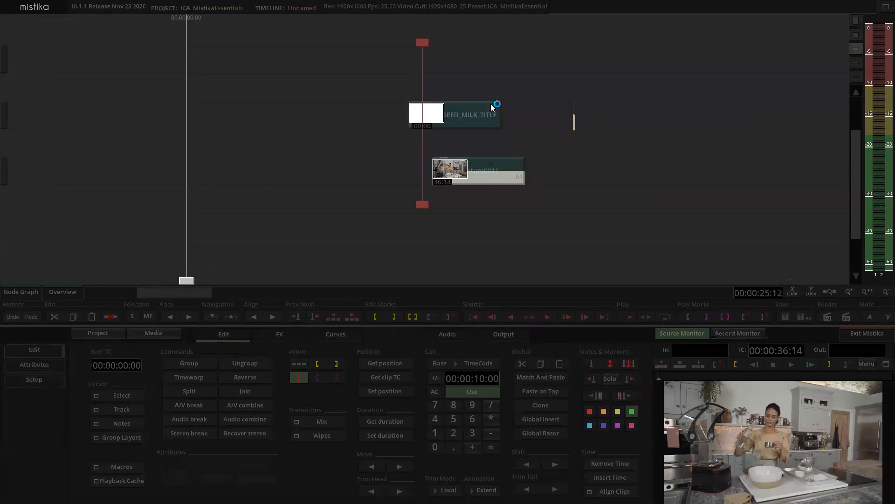
Step: Align the ends of the DAA-NUTSEED_MILK_TITLE and Capture0011 clips on the timeline and deselect them
{"action": "left_click_drag", "start_coordinate": [437, 82], "coordinate": [547, 229]}
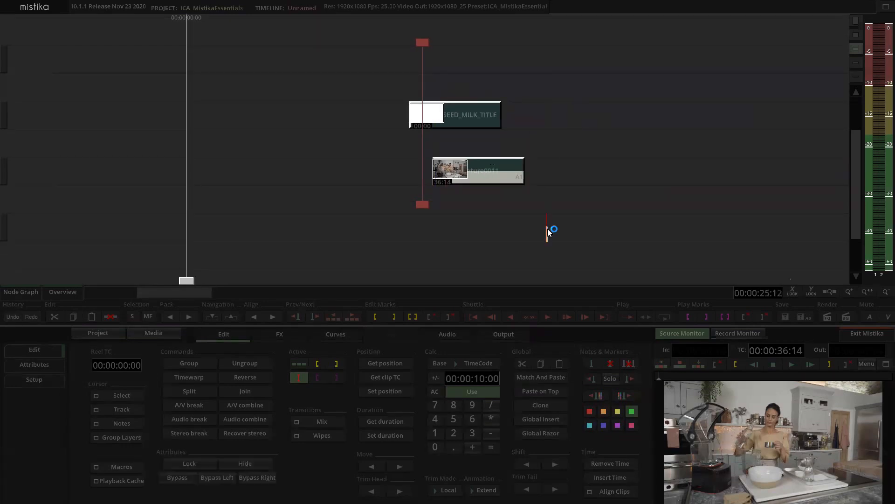
{"action": "left_click", "coordinate": [272, 316]}
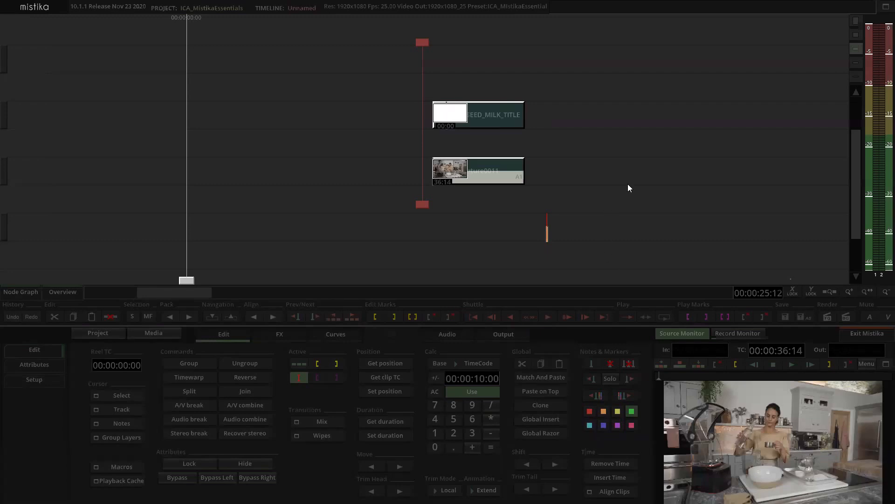
{"action": "left_click_drag", "start_coordinate": [626, 183], "coordinate": [611, 178]}
{"action": "scroll", "coordinate": [527, 158], "scroll_direction": "up", "scroll_amount": 2}
{"action": "left_click", "coordinate": [486, 59]}
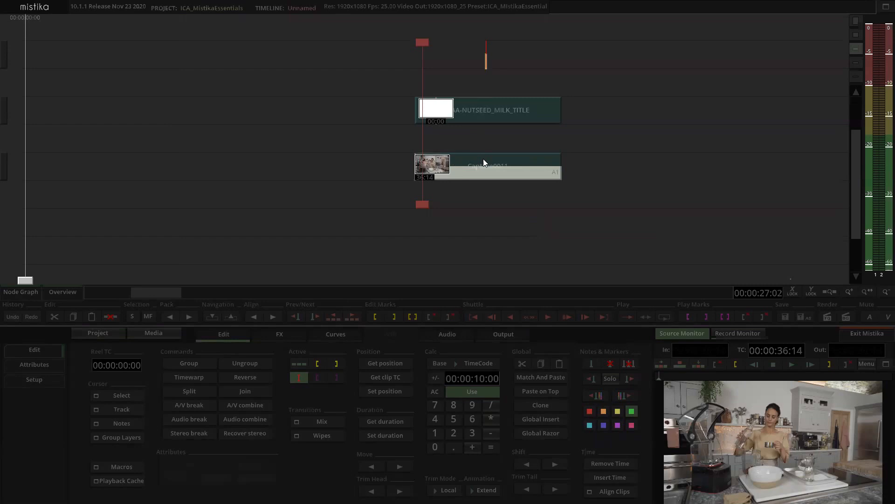
Step: Place Capture0011 above the title clip and lower the title clip one track, leaving an empty track between them
{"action": "left_click_drag", "start_coordinate": [488, 168], "coordinate": [483, 81]}
{"action": "left_click", "coordinate": [500, 111]}
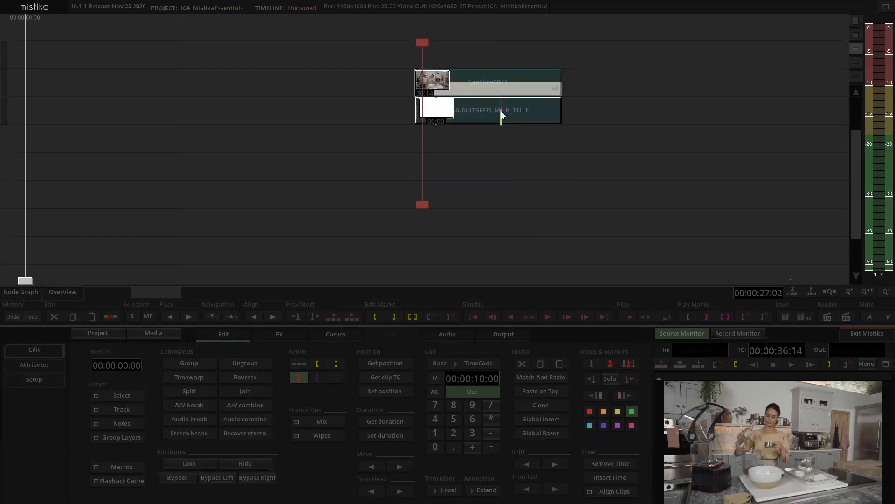
{"action": "left_click", "coordinate": [476, 63]}
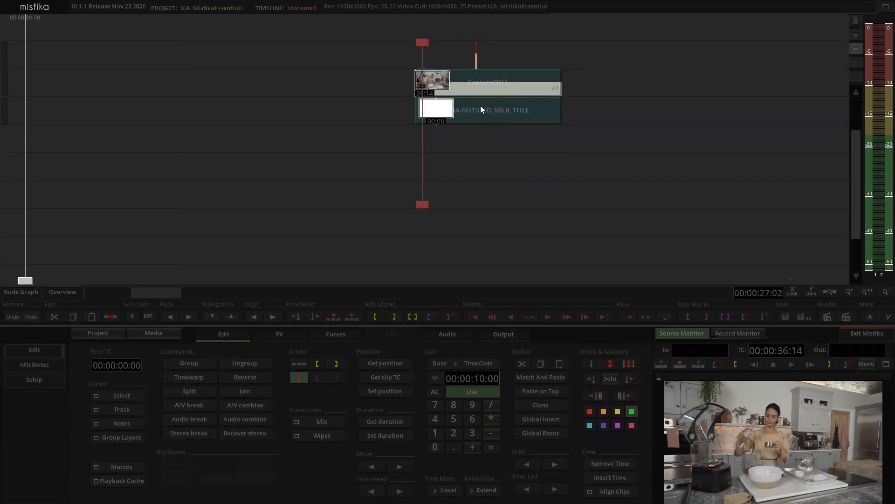
{"action": "left_click", "coordinate": [482, 107]}
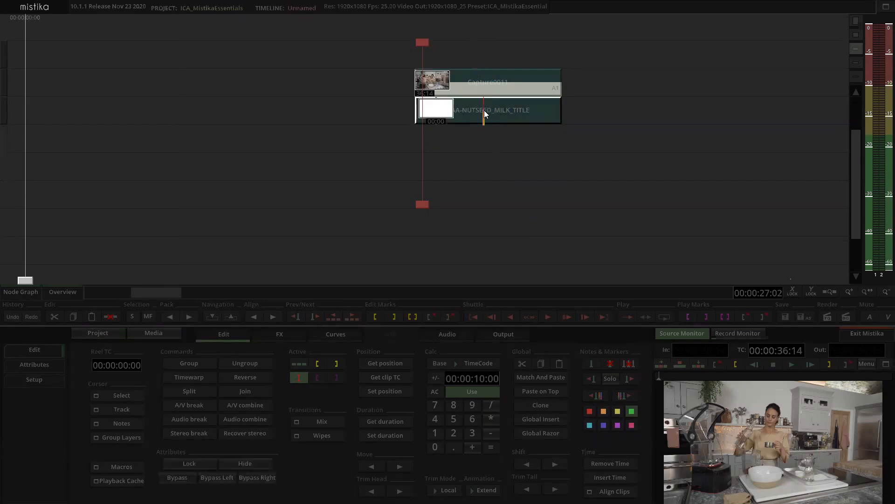
{"action": "left_click_drag", "start_coordinate": [485, 110], "coordinate": [494, 135]}
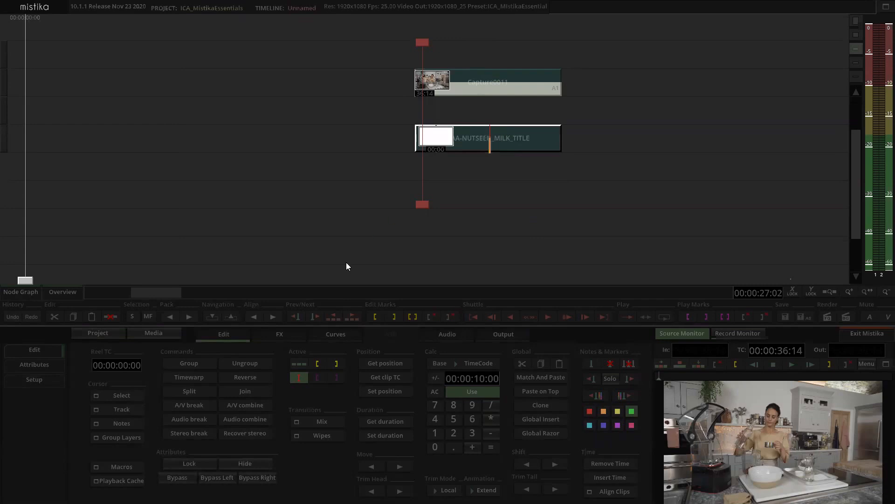
Step: Apply a Comp3D effect to the title clip and move it above Capture0011 so it covers both clips
{"action": "left_click", "coordinate": [285, 334]}
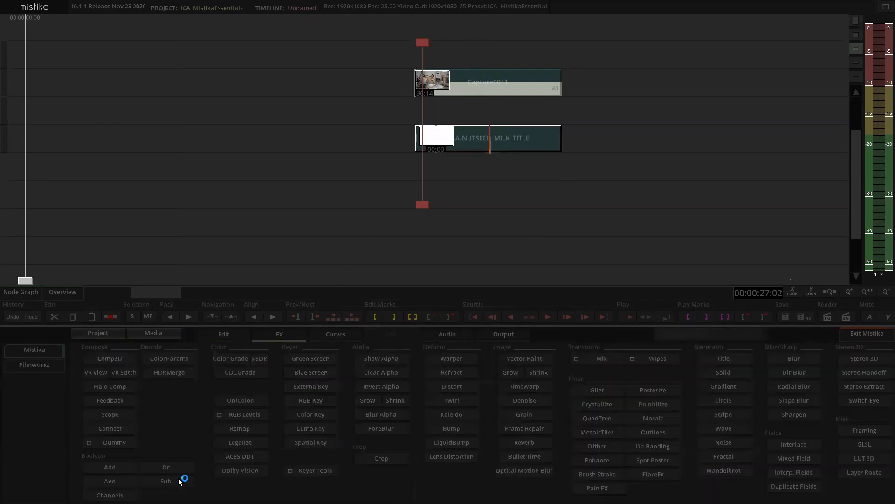
{"action": "left_click", "coordinate": [127, 362]}
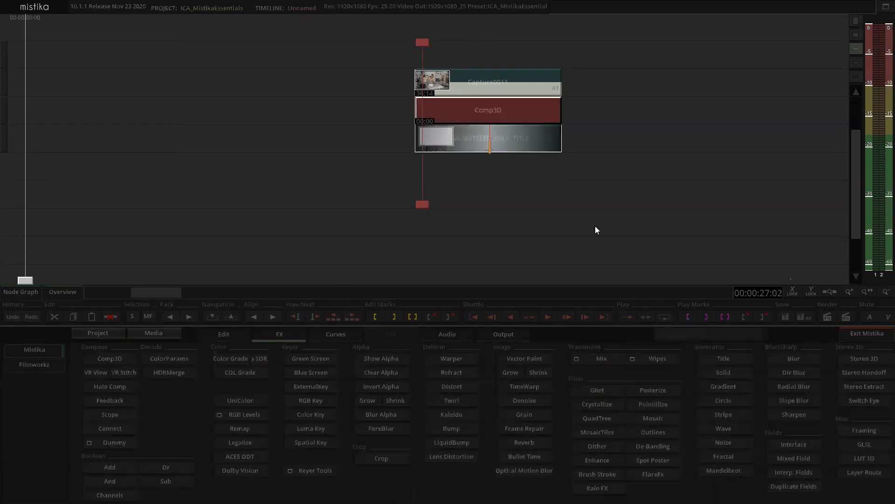
{"action": "left_click_drag", "start_coordinate": [496, 112], "coordinate": [497, 48]}
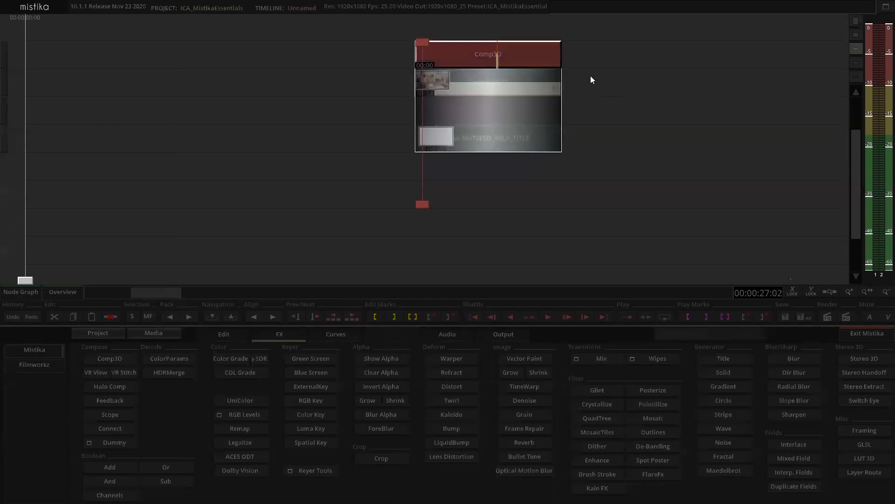
{"action": "left_click", "coordinate": [494, 142]}
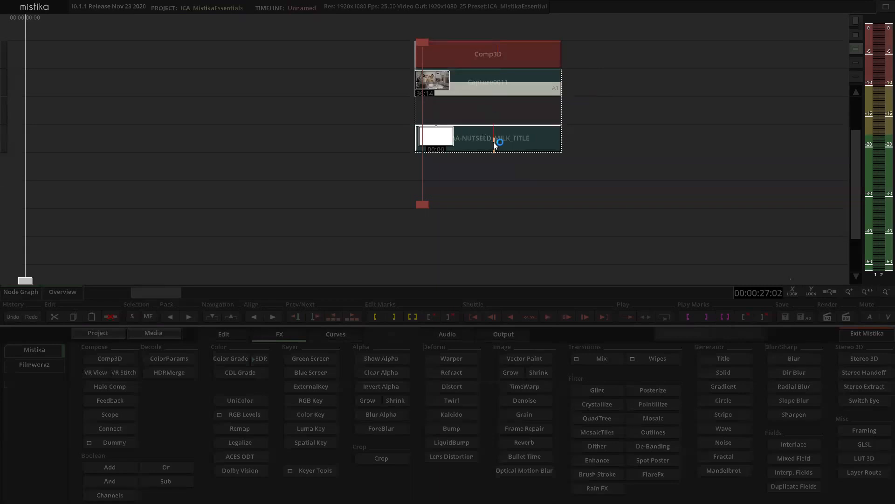
Step: Open the Comp3D composite in the visual editor and reposition the waveform scope
{"action": "left_click", "coordinate": [441, 56]}
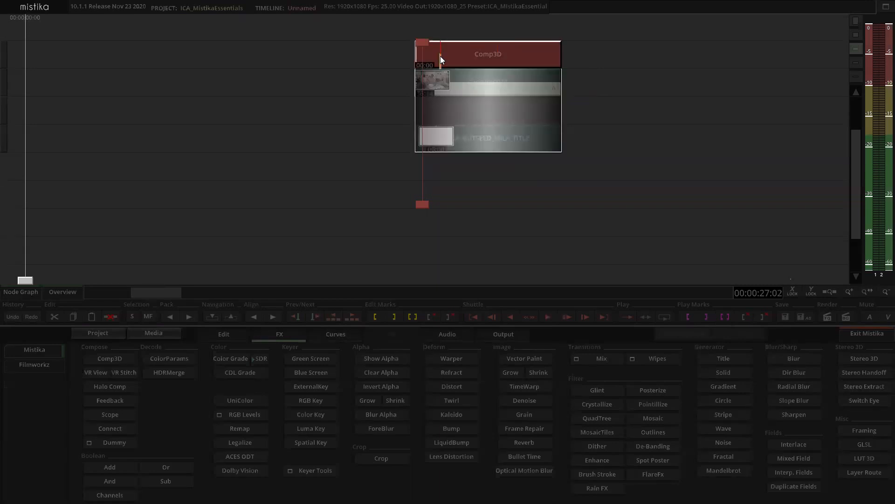
{"action": "double_click", "coordinate": [441, 56]}
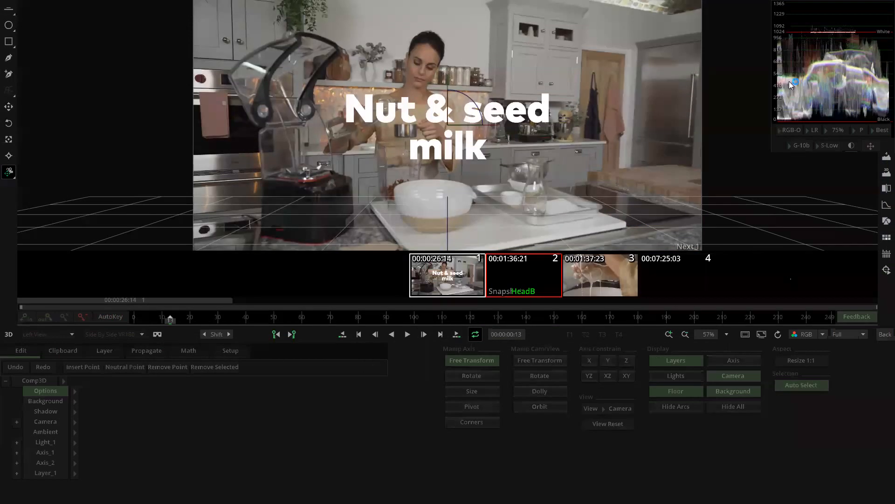
{"action": "left_click_drag", "start_coordinate": [852, 92], "coordinate": [800, 162]}
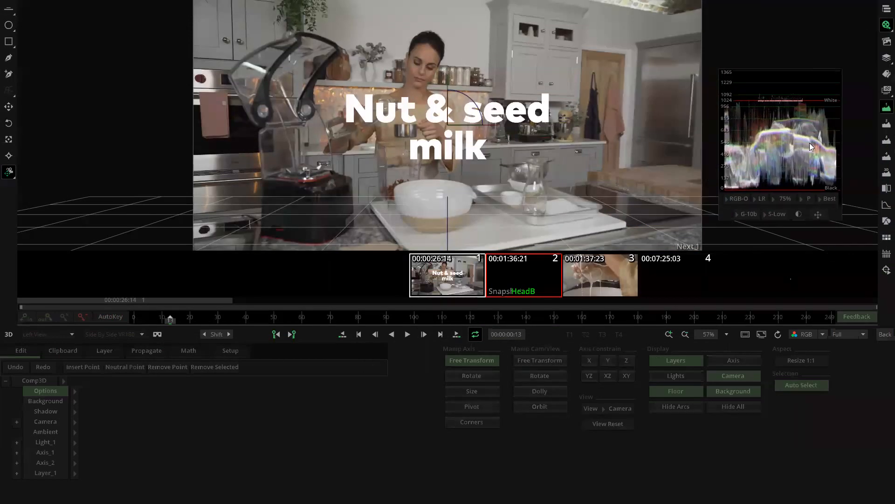
Step: Show the composite's layer tree and hide the clip storyboard below the viewer
{"action": "left_click", "coordinate": [883, 10]}
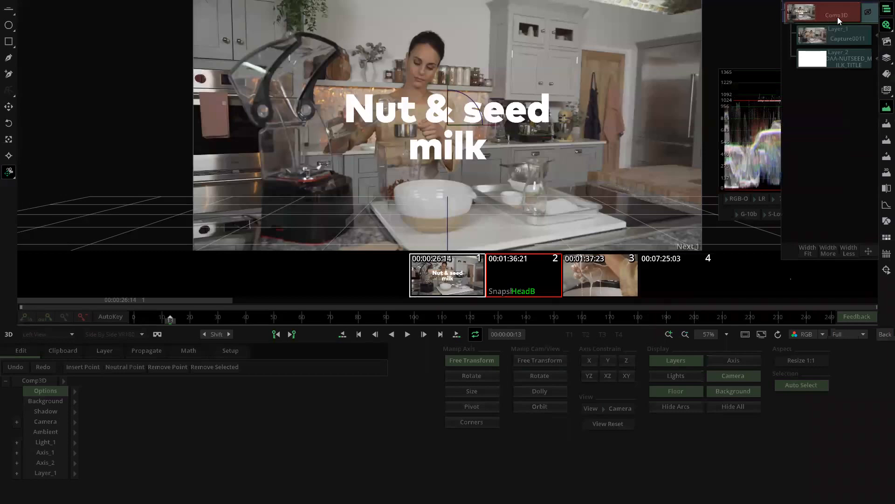
{"action": "left_click", "coordinate": [885, 10]}
{"action": "left_click", "coordinate": [885, 9]}
{"action": "mouse_move", "coordinate": [573, 125]}
{"action": "left_mouse_down"}
{"action": "mouse_move", "coordinate": [510, 120]}
{"action": "mouse_move", "coordinate": [580, 112]}
{"action": "left_mouse_up"}
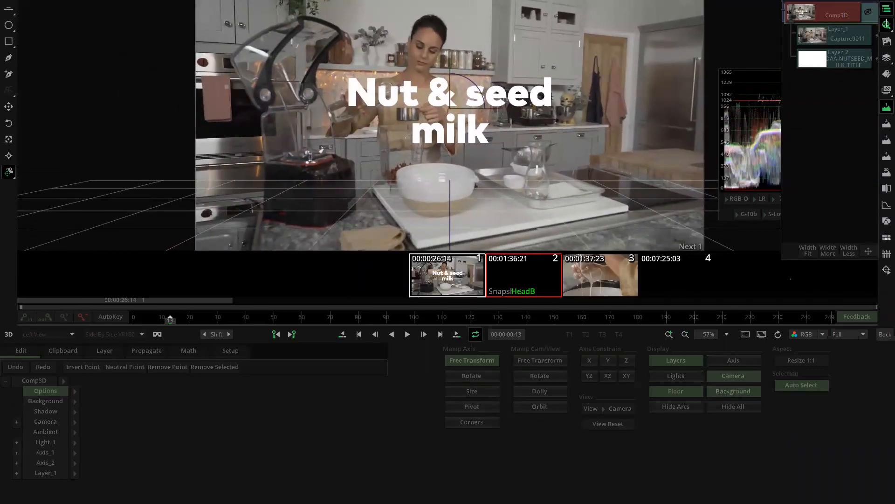
{"action": "left_click", "coordinate": [887, 24]}
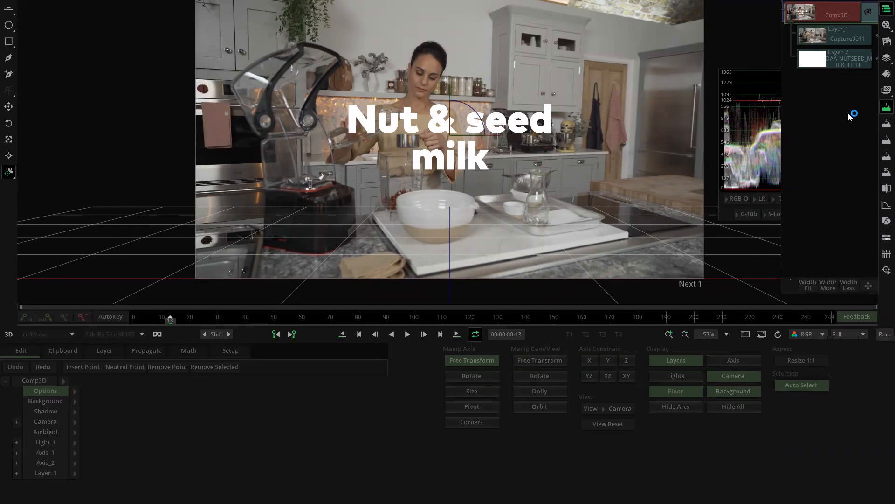
Step: Return to the timeline and apply a Clear Alpha effect to the DAA-NUTSEED_MILK_TITLE clip
{"action": "left_click", "coordinate": [885, 334]}
{"action": "mouse_move", "coordinate": [491, 138]}
{"action": "left_mouse_down"}
{"action": "mouse_move", "coordinate": [494, 161]}
{"action": "mouse_move", "coordinate": [504, 169]}
{"action": "mouse_move", "coordinate": [496, 139]}
{"action": "left_mouse_up"}
{"action": "left_click", "coordinate": [578, 167]}
{"action": "left_click", "coordinate": [510, 143]}
{"action": "left_click", "coordinate": [280, 334]}
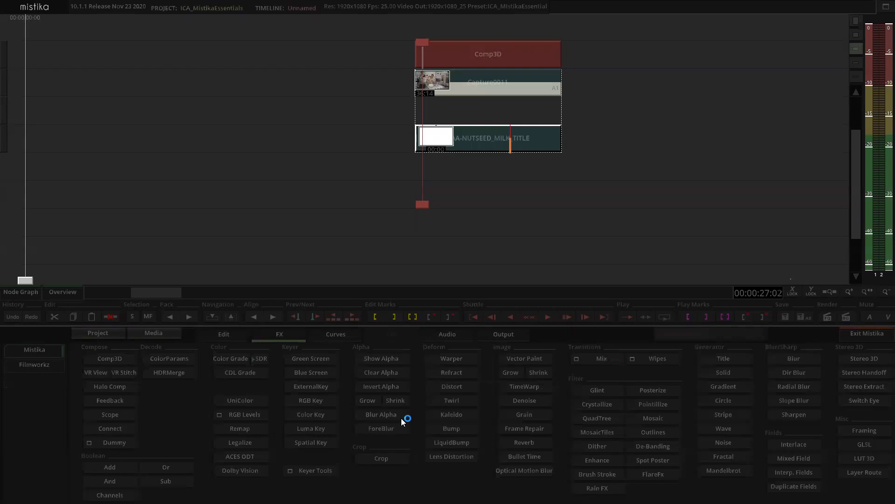
{"action": "left_click", "coordinate": [399, 372]}
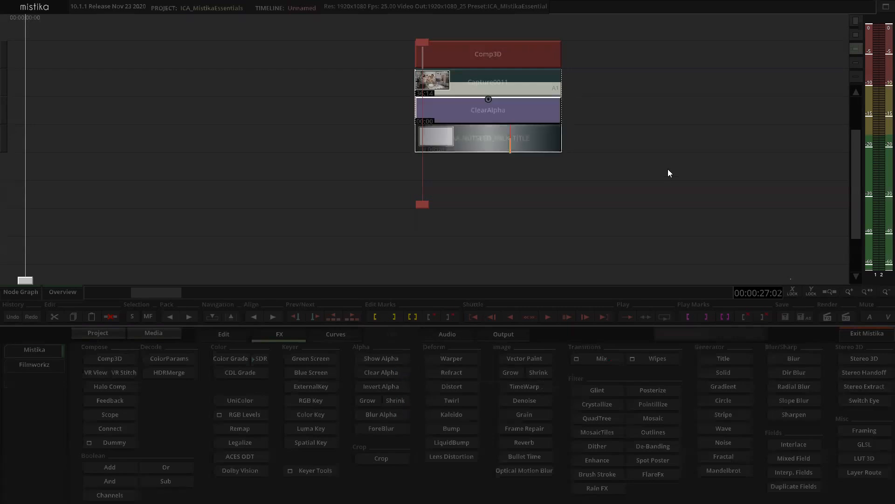
Step: Open the ClearAlpha effect, display only the alpha channel, and check the Comp3D result before returning to the timeline
{"action": "double_click", "coordinate": [507, 115]}
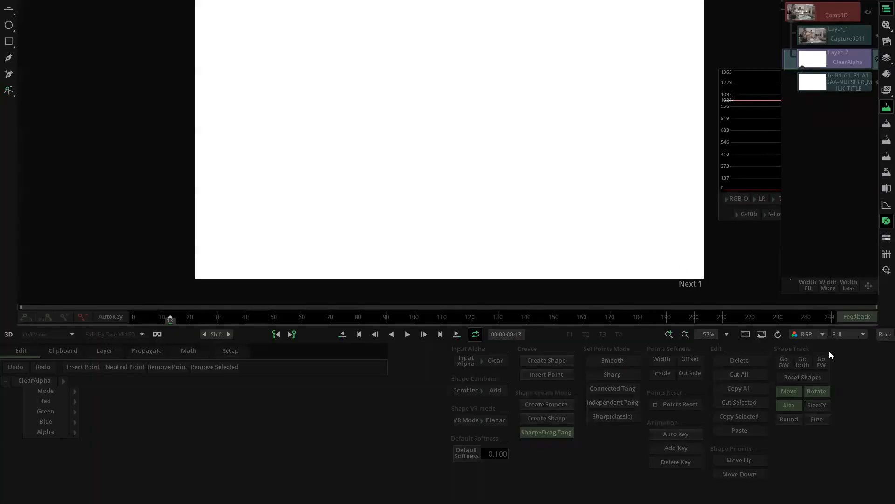
{"action": "left_click", "coordinate": [809, 332]}
{"action": "left_click", "coordinate": [803, 374]}
{"action": "left_click", "coordinate": [838, 19]}
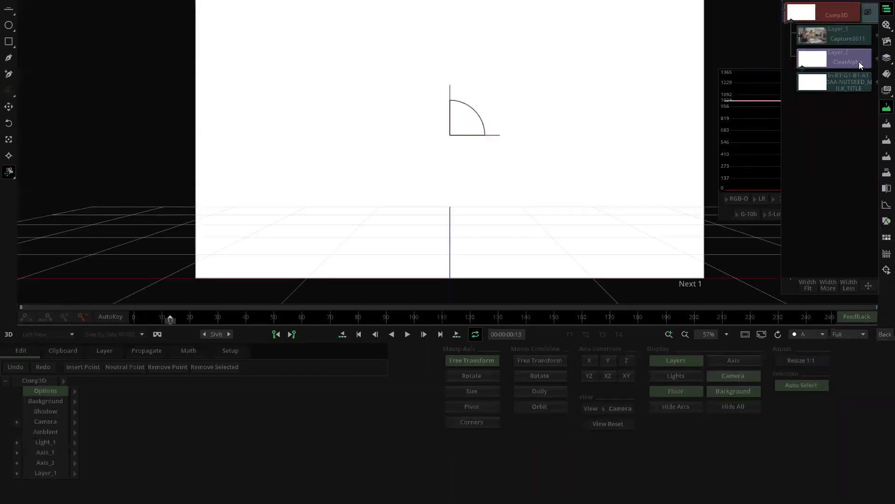
{"action": "left_click", "coordinate": [886, 334]}
Step: Delete the ClearAlpha effect from above the title clip
{"action": "left_click", "coordinate": [515, 112]}
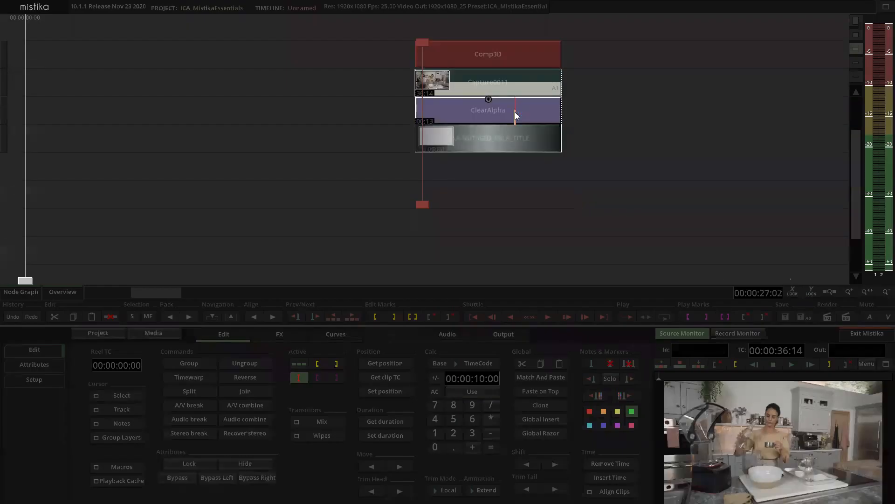
{"action": "key", "text": "Delete"}
{"action": "left_click", "coordinate": [470, 57]}
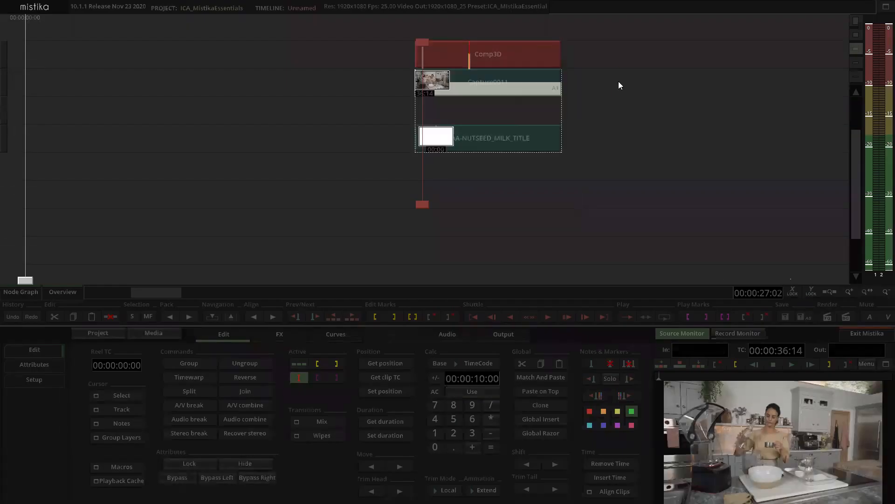
Step: Reopen the Comp3D composite, set the viewer's channel display back to RGB, and return to the timeline
{"action": "double_click", "coordinate": [476, 84]}
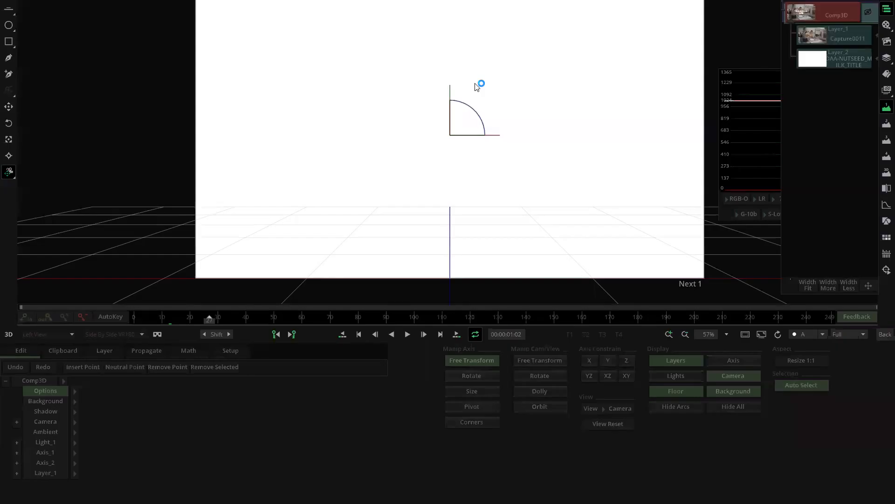
{"action": "left_click", "coordinate": [884, 334]}
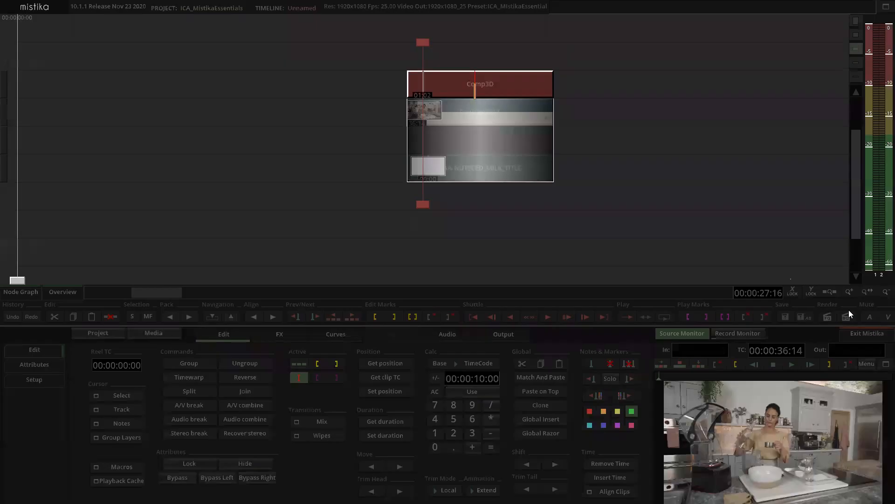
{"action": "left_click", "coordinate": [470, 60]}
{"action": "double_click", "coordinate": [478, 87]}
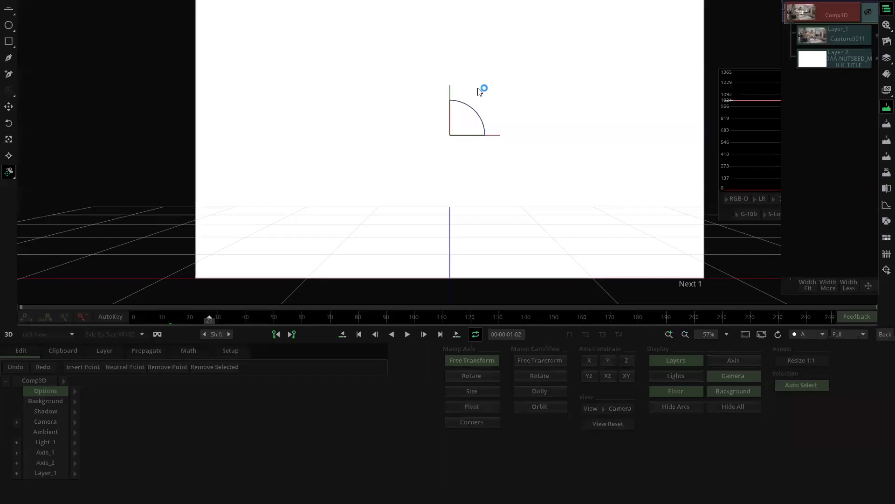
{"action": "left_click", "coordinate": [806, 328]}
{"action": "left_click", "coordinate": [810, 346]}
{"action": "left_click", "coordinate": [885, 334]}
Step: Open the node graph for Comp3D and spread it apart with Capture0011 and the title as two separated inputs below
{"action": "left_click", "coordinate": [472, 84]}
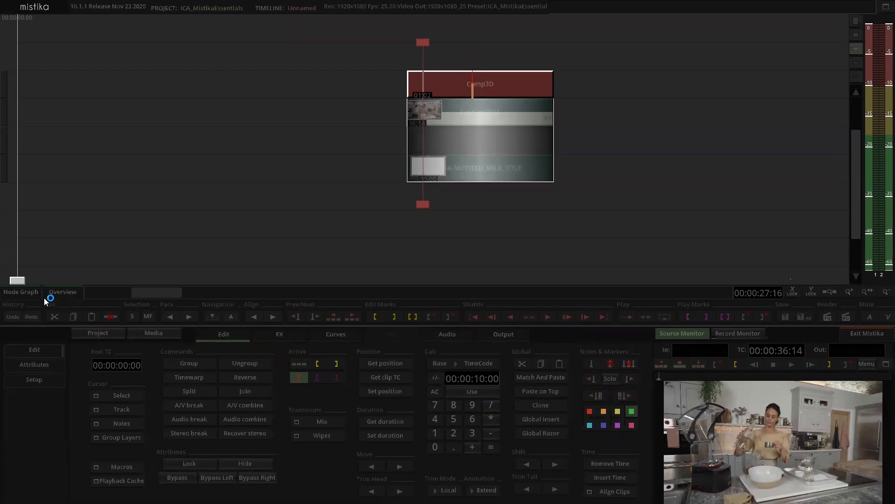
{"action": "left_click", "coordinate": [29, 291]}
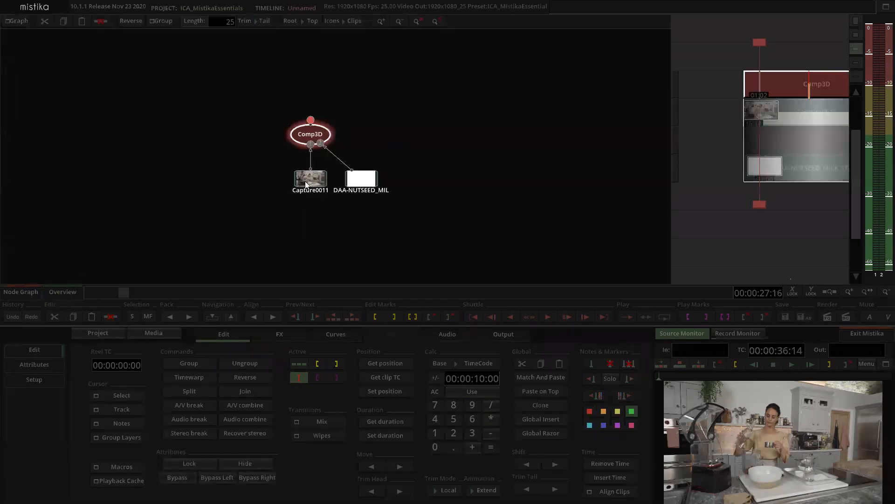
{"action": "left_click_drag", "start_coordinate": [321, 184], "coordinate": [257, 191]}
{"action": "left_click_drag", "start_coordinate": [362, 178], "coordinate": [376, 190]}
{"action": "left_click_drag", "start_coordinate": [247, 200], "coordinate": [240, 207]}
{"action": "left_click_drag", "start_coordinate": [317, 138], "coordinate": [312, 112]}
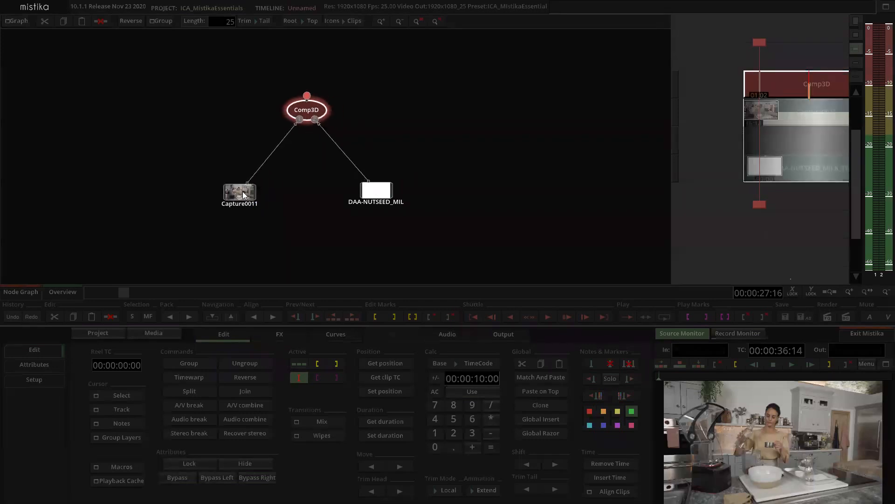
{"action": "left_click_drag", "start_coordinate": [243, 192], "coordinate": [235, 198]}
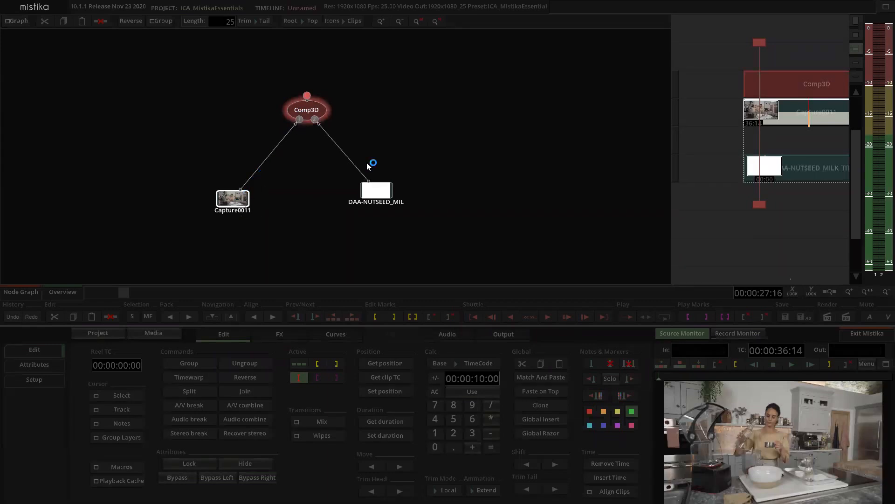
{"action": "left_click_drag", "start_coordinate": [376, 189], "coordinate": [368, 213]}
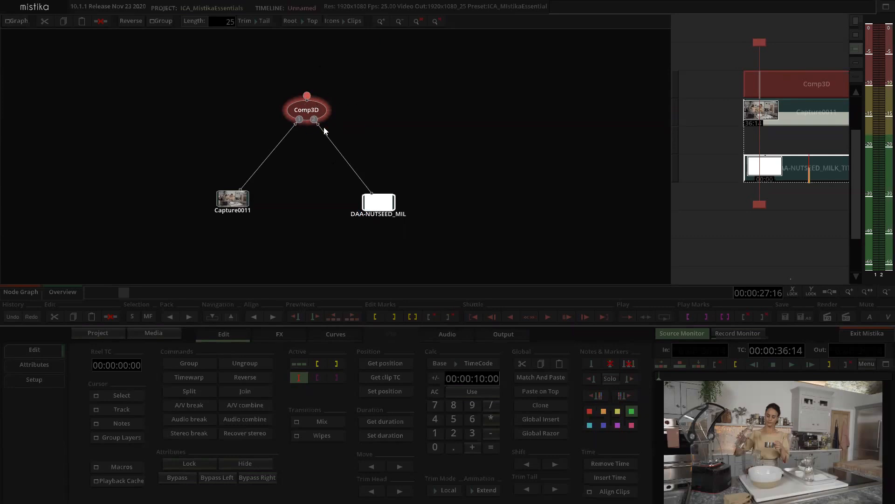
{"action": "left_click_drag", "start_coordinate": [238, 192], "coordinate": [238, 205]}
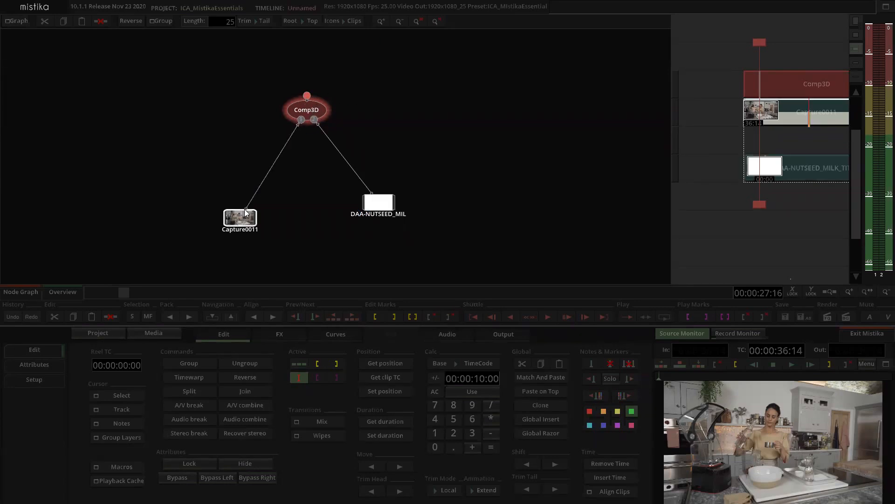
{"action": "left_click_drag", "start_coordinate": [378, 203], "coordinate": [370, 210]}
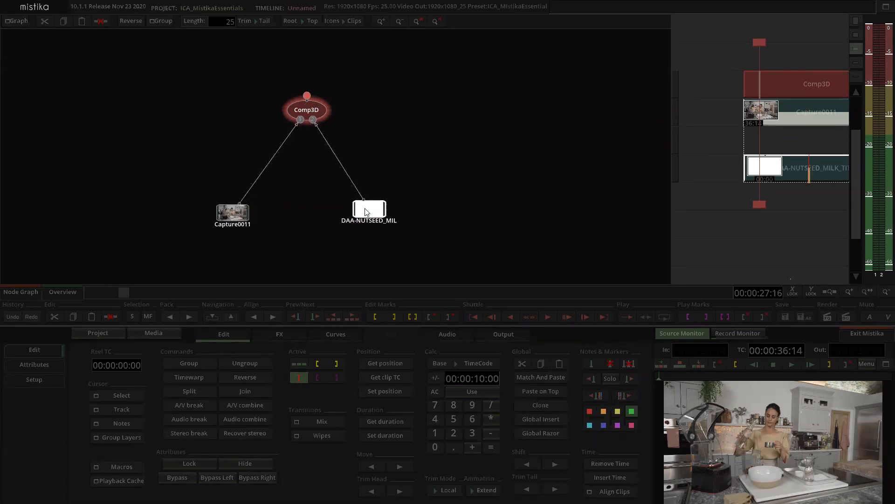
Step: Disconnect the Capture0011 and title nodes from both Comp3D inputs
{"action": "left_click", "coordinate": [310, 109]}
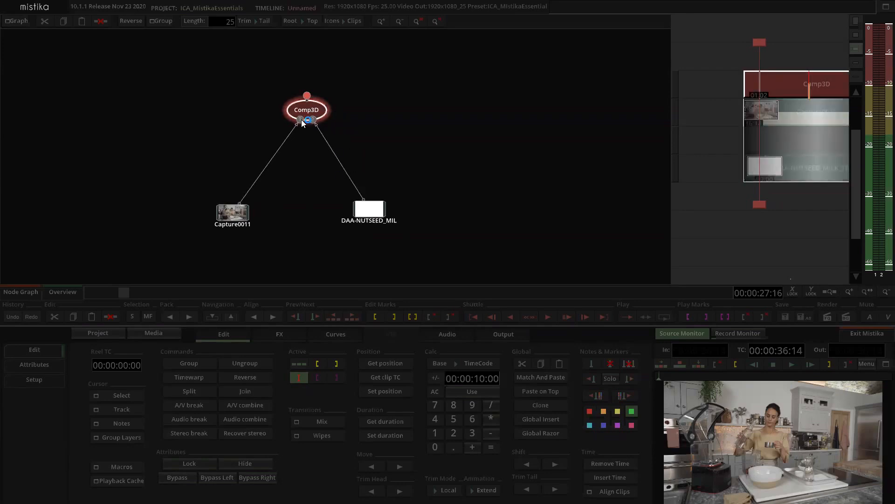
{"action": "left_click_drag", "start_coordinate": [301, 119], "coordinate": [260, 156]}
{"action": "left_click_drag", "start_coordinate": [313, 121], "coordinate": [454, 134]}
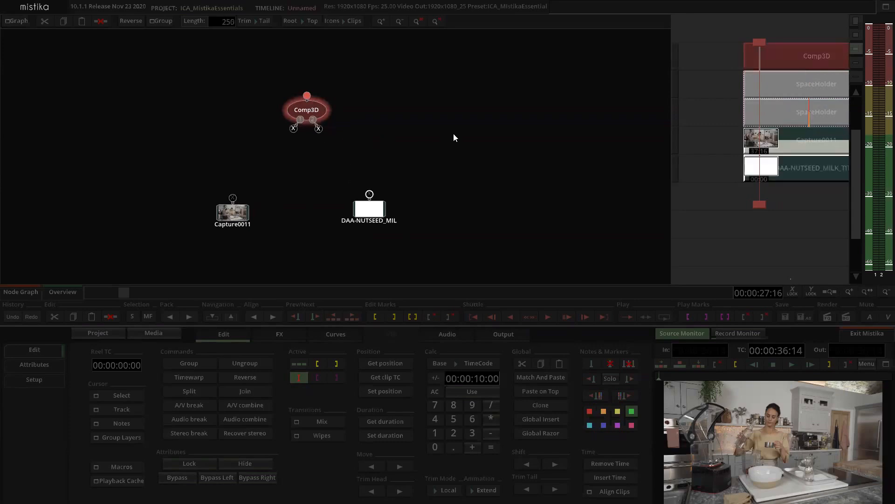
Step: Remove both empty SpaceHolder inputs from Comp3D and select the Comp3D effect in the timeline
{"action": "left_click", "coordinate": [319, 131]}
{"action": "left_click", "coordinate": [293, 130]}
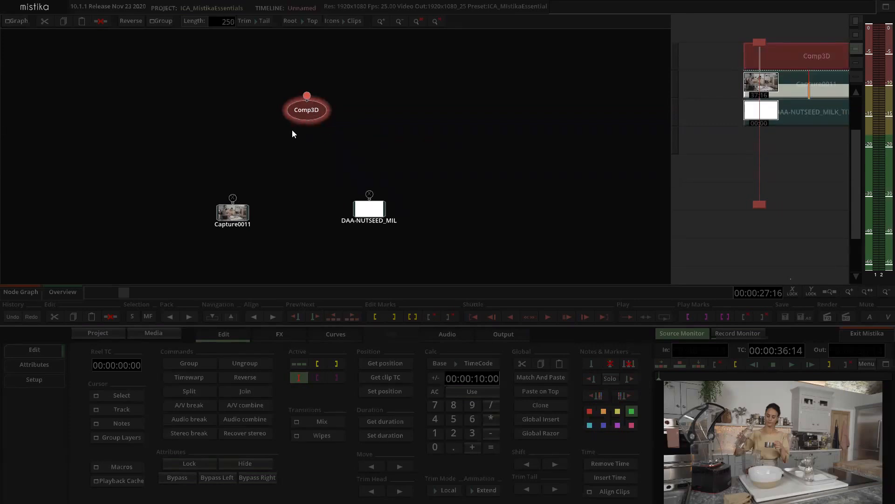
{"action": "left_click", "coordinate": [786, 47]}
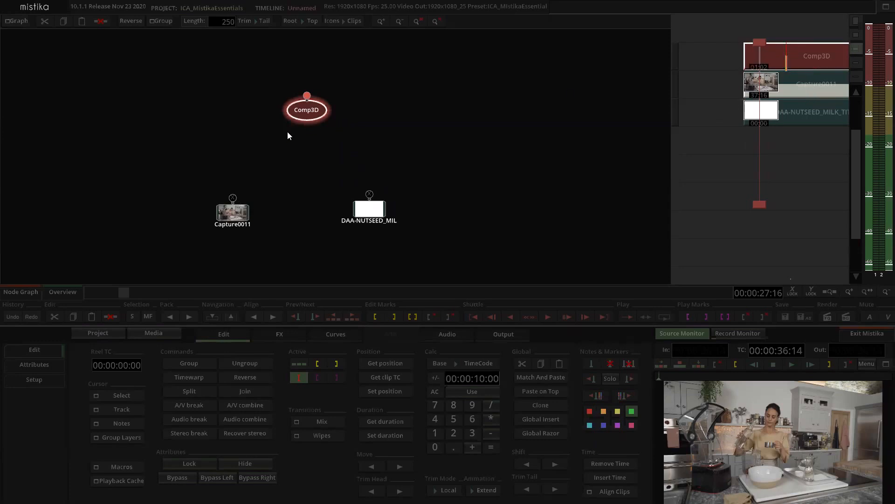
Step: Reconnect Capture0011 and the title node to Comp3D as its first and second inputs, and close the node graph
{"action": "left_click_drag", "start_coordinate": [233, 198], "coordinate": [296, 115]}
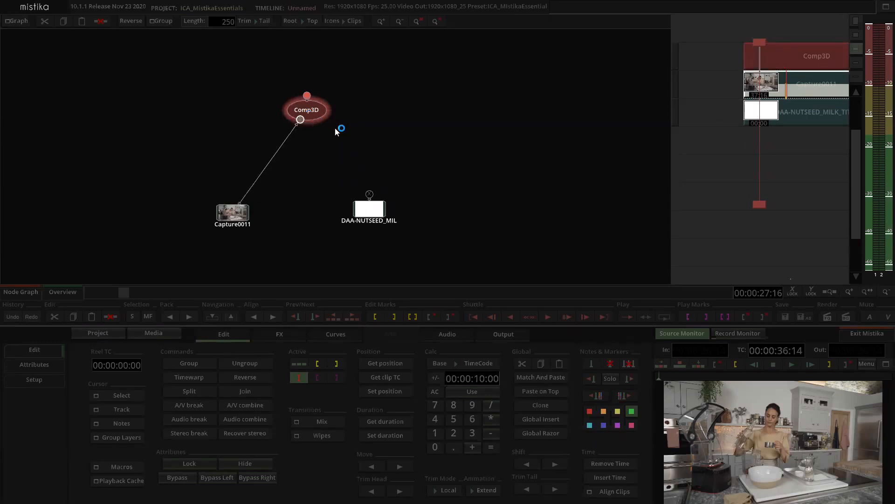
{"action": "left_click_drag", "start_coordinate": [369, 195], "coordinate": [321, 117]}
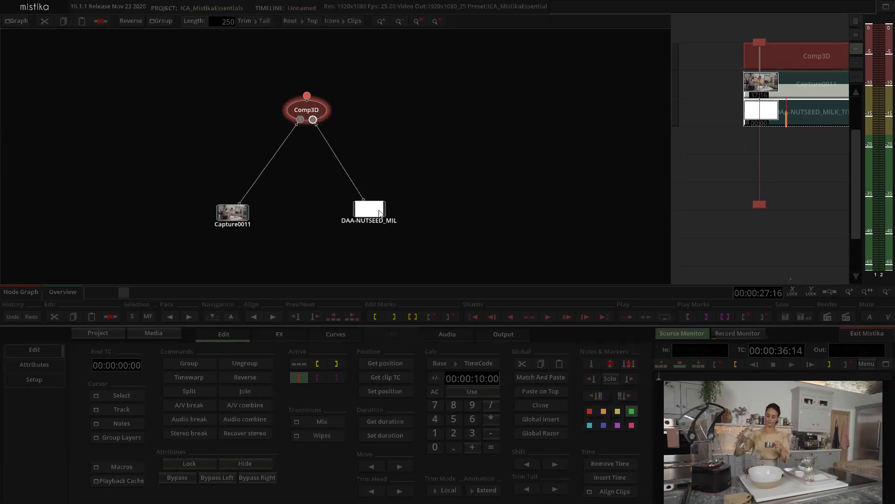
{"action": "left_click", "coordinate": [817, 58]}
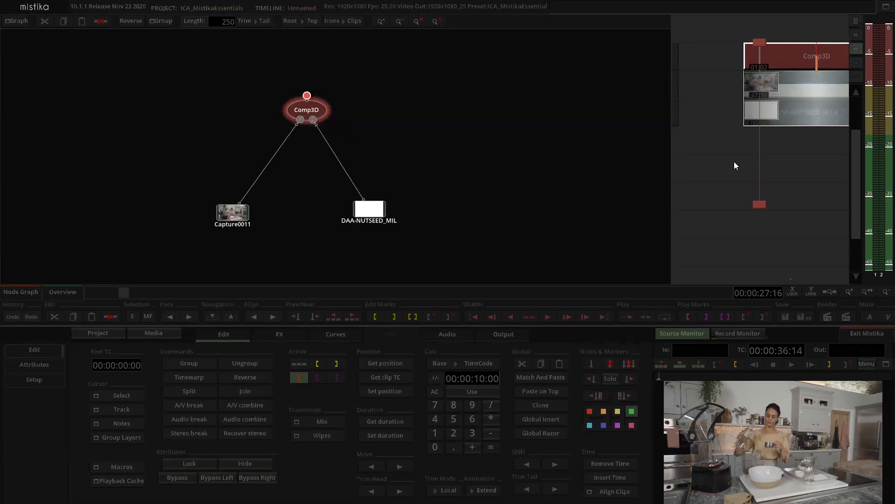
{"action": "left_click", "coordinate": [25, 291]}
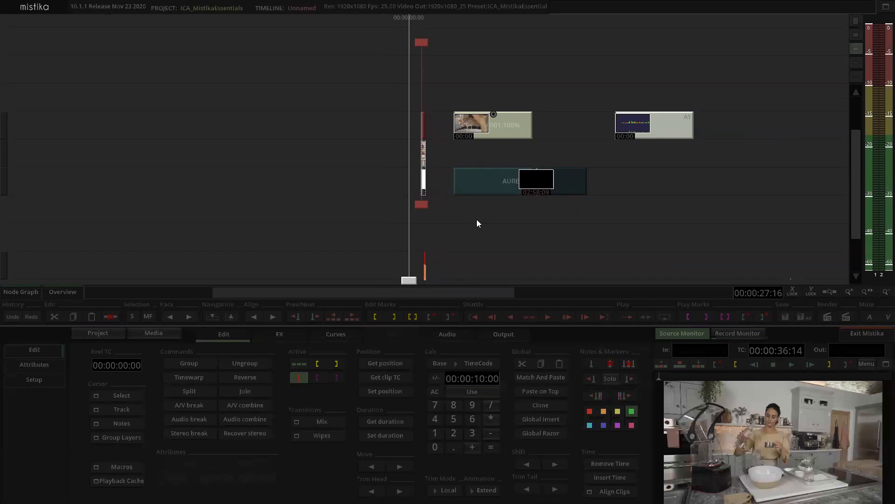
Step: Open the edit setup options and try Constrain Y by shifting the AUREA_001:100% clip slightly along its track, leaving the option off
{"action": "left_click", "coordinate": [639, 127]}
{"action": "left_click", "coordinate": [575, 90]}
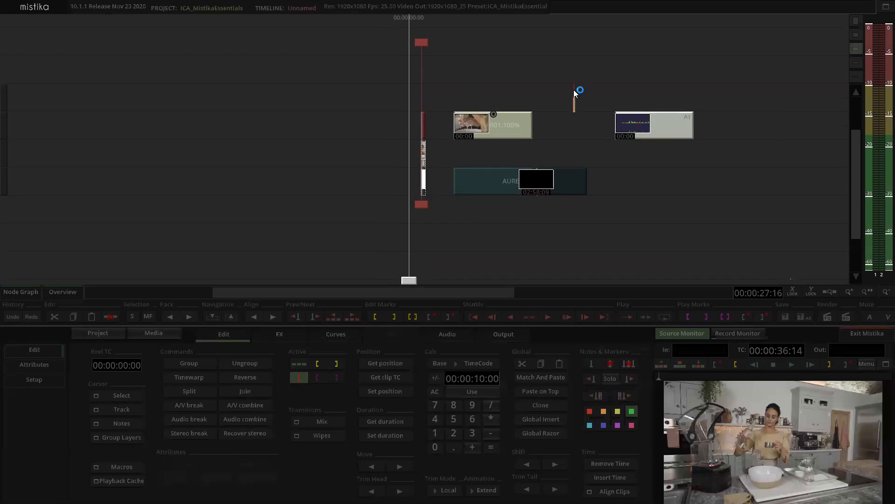
{"action": "left_click", "coordinate": [34, 381]}
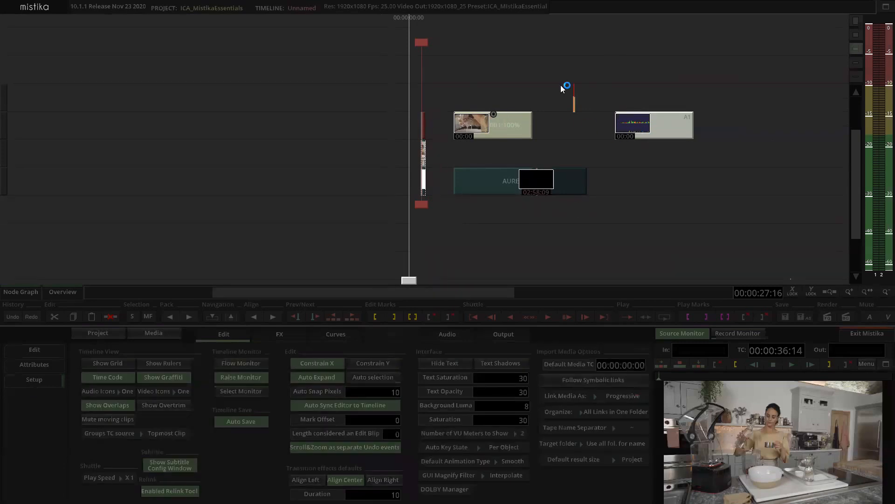
{"action": "left_click", "coordinate": [482, 127]}
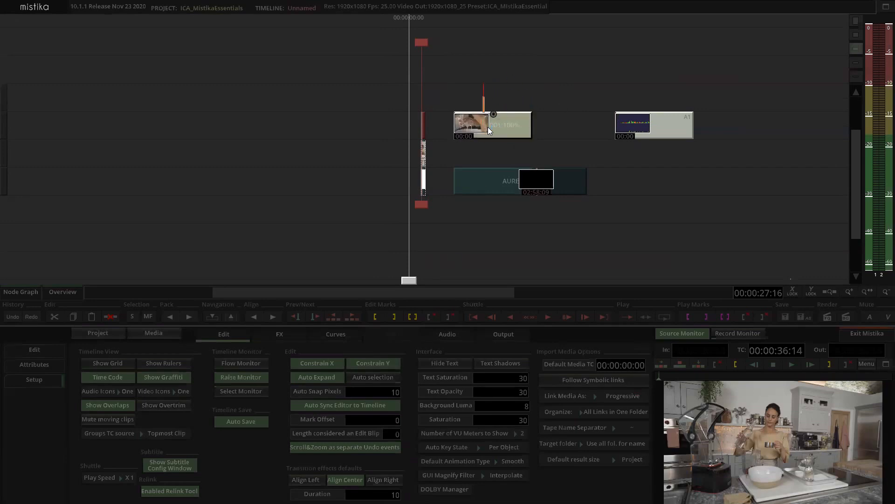
{"action": "mouse_move", "coordinate": [487, 126]}
{"action": "left_mouse_down"}
{"action": "mouse_move", "coordinate": [536, 115]}
{"action": "mouse_move", "coordinate": [431, 64]}
{"action": "mouse_move", "coordinate": [509, 117]}
{"action": "mouse_move", "coordinate": [501, 110]}
{"action": "mouse_move", "coordinate": [482, 129]}
{"action": "left_mouse_up"}
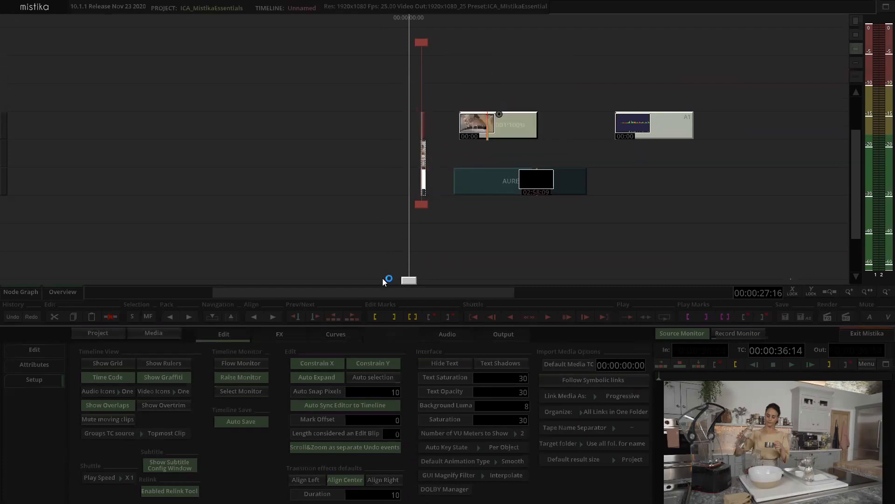
{"action": "left_click", "coordinate": [357, 363]}
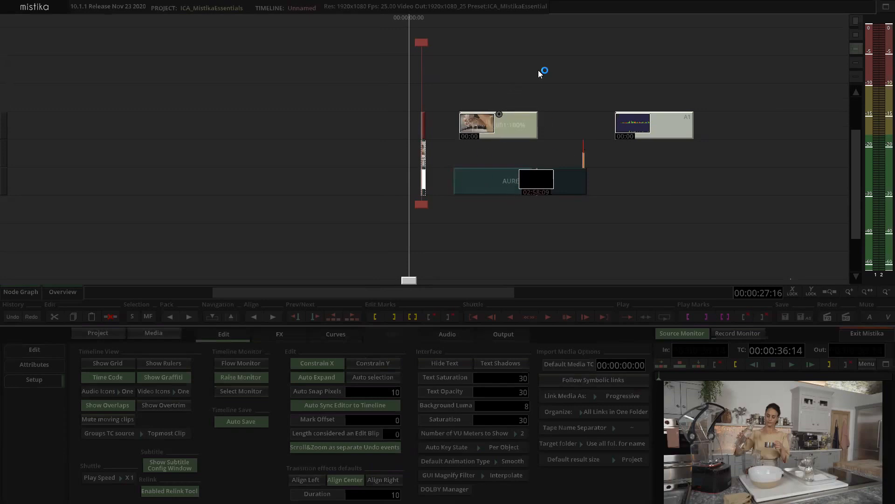
Step: Pan the timeline view around the clips horizontally and vertically to examine free canvas navigation
{"action": "left_click_drag", "start_coordinate": [626, 66], "coordinate": [458, 67]}
{"action": "left_click_drag", "start_coordinate": [826, 78], "coordinate": [528, 68]}
{"action": "left_click_drag", "start_coordinate": [352, 150], "coordinate": [642, 181]}
{"action": "mouse_move", "coordinate": [347, 82]}
{"action": "left_mouse_down"}
{"action": "mouse_move", "coordinate": [541, 93]}
{"action": "mouse_move", "coordinate": [491, 62]}
{"action": "left_mouse_up"}
{"action": "left_click_drag", "start_coordinate": [425, 182], "coordinate": [205, 94]}
{"action": "left_click_drag", "start_coordinate": [524, 214], "coordinate": [489, 242]}
{"action": "left_click_drag", "start_coordinate": [631, 52], "coordinate": [513, 208]}
{"action": "mouse_move", "coordinate": [343, 135]}
{"action": "left_mouse_down"}
{"action": "mouse_move", "coordinate": [518, 105]}
{"action": "mouse_move", "coordinate": [493, 62]}
{"action": "mouse_move", "coordinate": [468, 55]}
{"action": "left_mouse_up"}
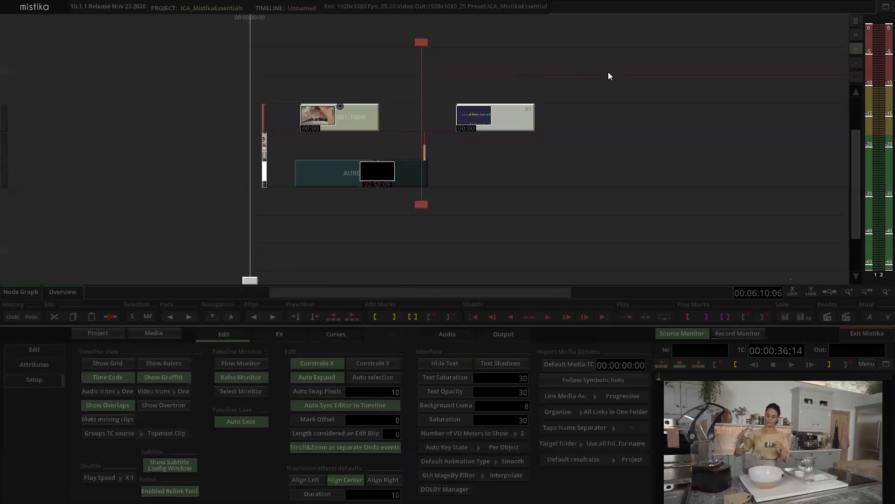
{"action": "left_click_drag", "start_coordinate": [608, 72], "coordinate": [671, 67]}
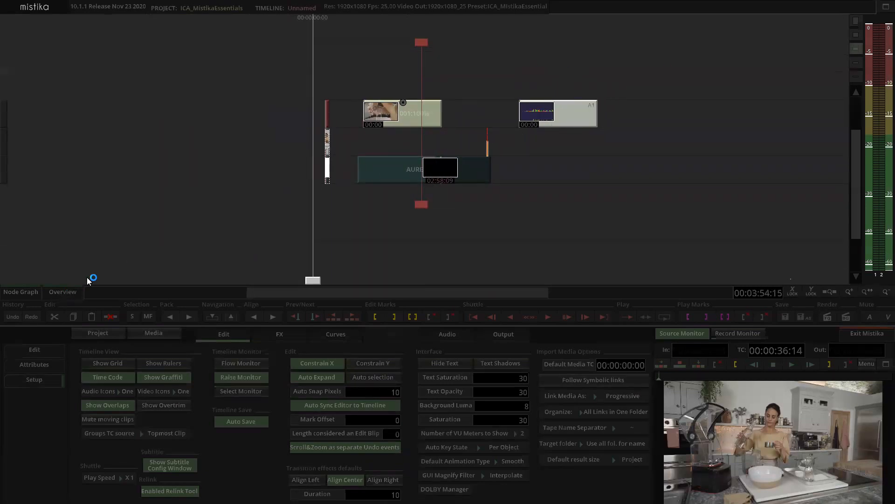
Step: Open the timeline overview, shift the view within it and return to the normal timeline view
{"action": "left_click", "coordinate": [69, 294]}
{"action": "left_click_drag", "start_coordinate": [286, 204], "coordinate": [50, 238]}
{"action": "left_click", "coordinate": [75, 295]}
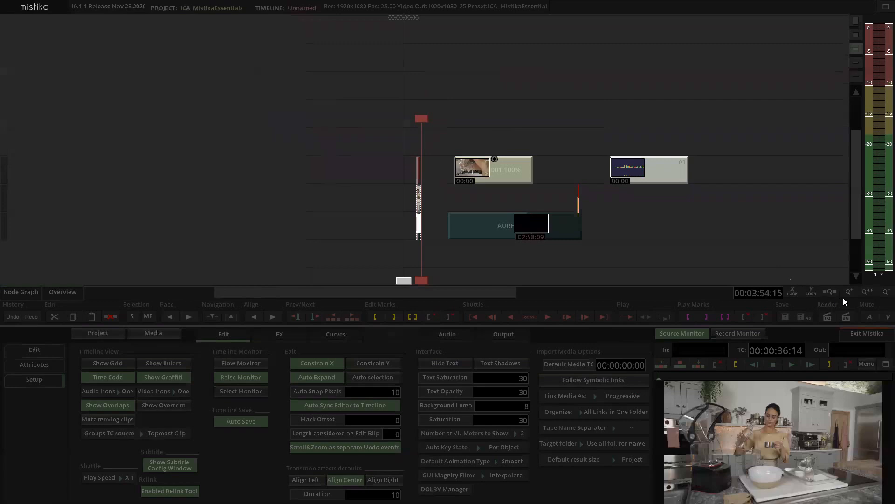
Step: Try the smaller track heights and enlarge the timeline tracks to the second-largest size with the clips back in view
{"action": "left_click", "coordinate": [856, 76]}
{"action": "left_click", "coordinate": [856, 64]}
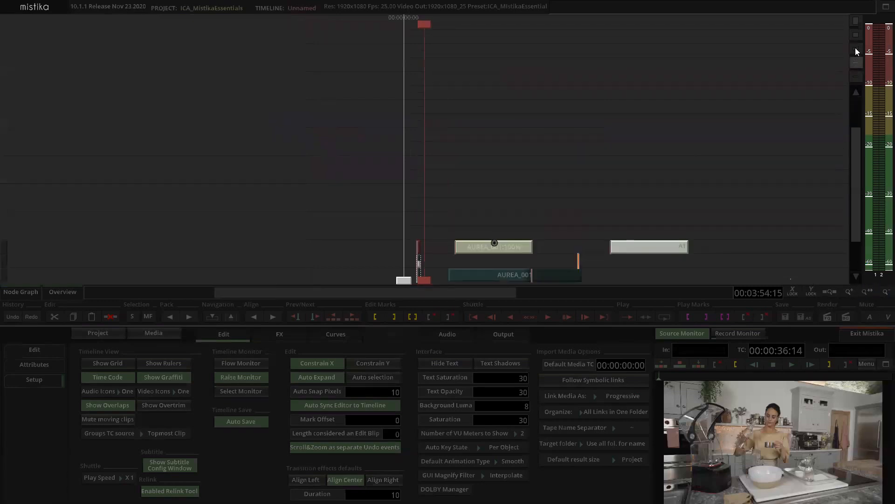
{"action": "left_click", "coordinate": [856, 34]}
{"action": "left_click_drag", "start_coordinate": [858, 129], "coordinate": [858, 238]}
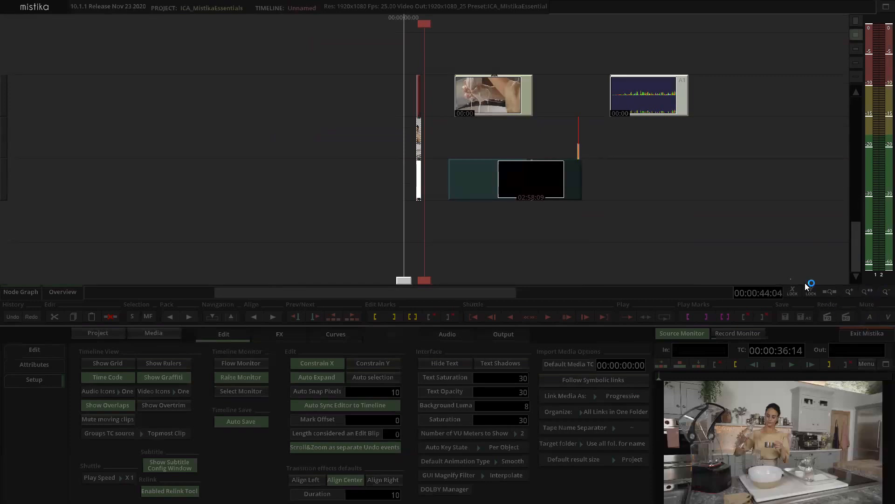
Step: Select the AUREA_001 clip, frame it in the timeline and zoom back out around it
{"action": "left_click", "coordinate": [519, 182]}
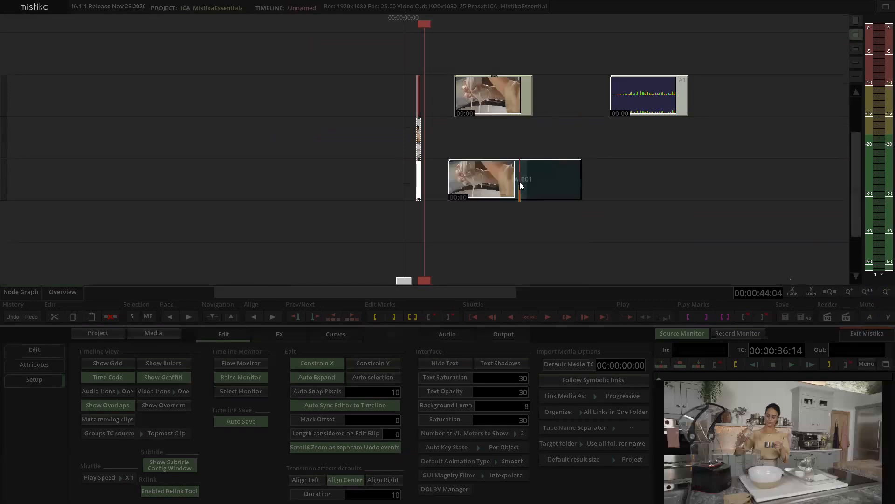
{"action": "left_click", "coordinate": [831, 291]}
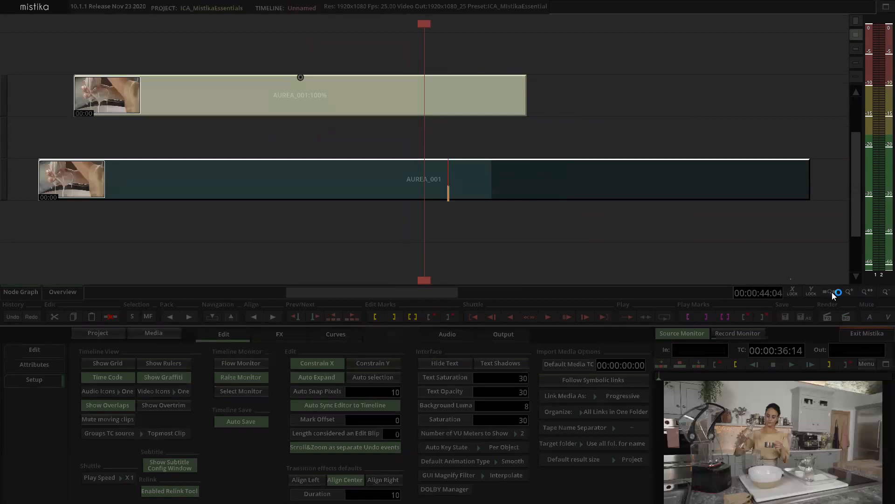
{"action": "left_click", "coordinate": [882, 293]}
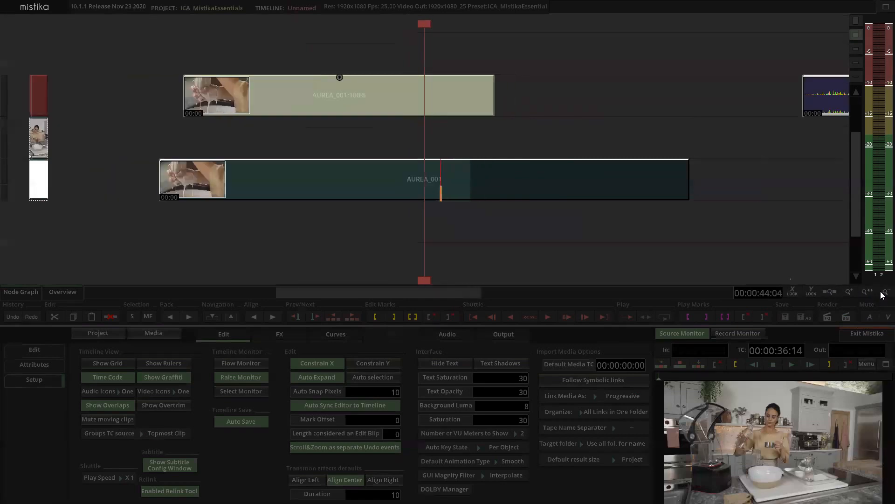
Step: Lock the timeline's Y axis and pan horizontally, switch to the X lock and pan vertically
{"action": "left_click", "coordinate": [811, 293]}
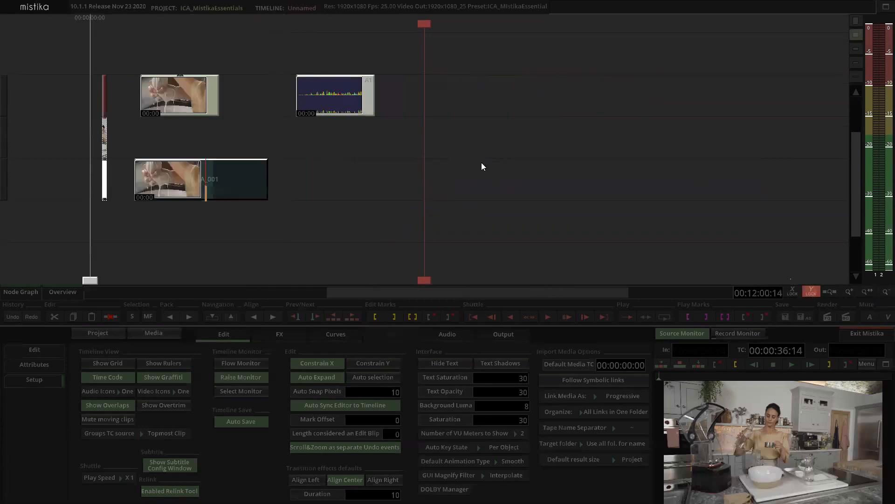
{"action": "left_click_drag", "start_coordinate": [549, 165], "coordinate": [727, 235]}
{"action": "left_click", "coordinate": [792, 289]}
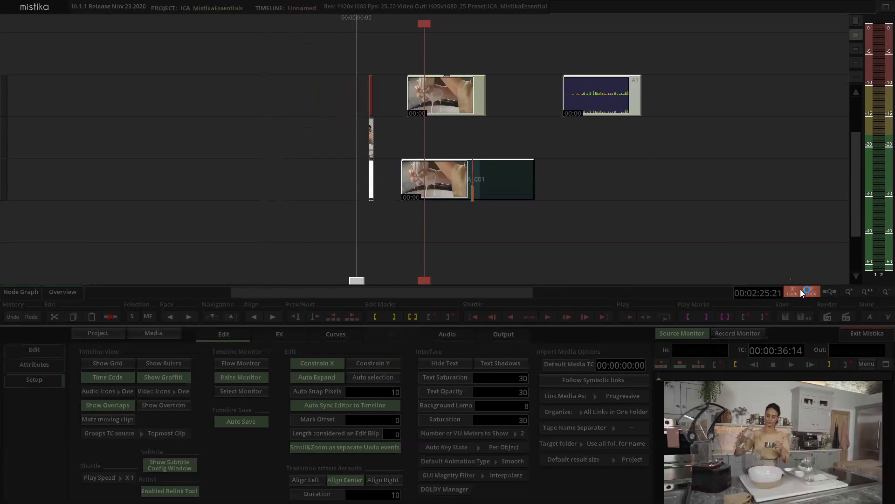
{"action": "left_click_drag", "start_coordinate": [665, 129], "coordinate": [672, 222]}
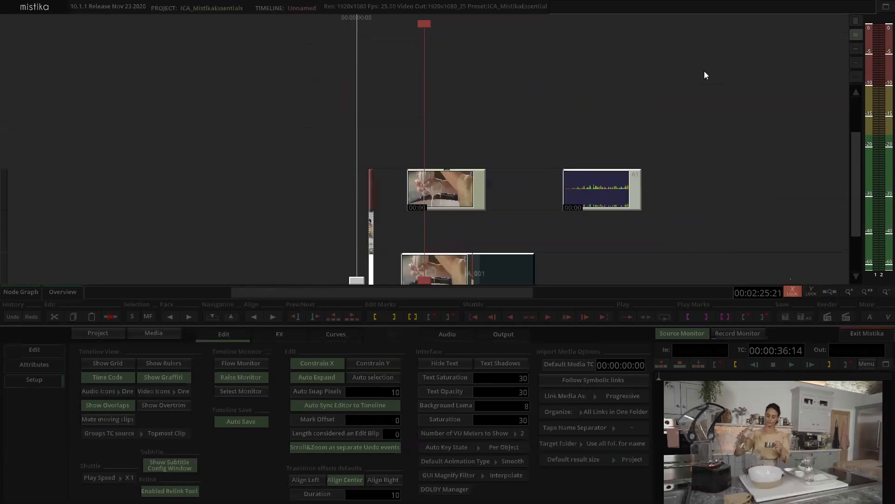
{"action": "left_click_drag", "start_coordinate": [704, 71], "coordinate": [612, 201]}
{"action": "left_click_drag", "start_coordinate": [602, 60], "coordinate": [534, 104]}
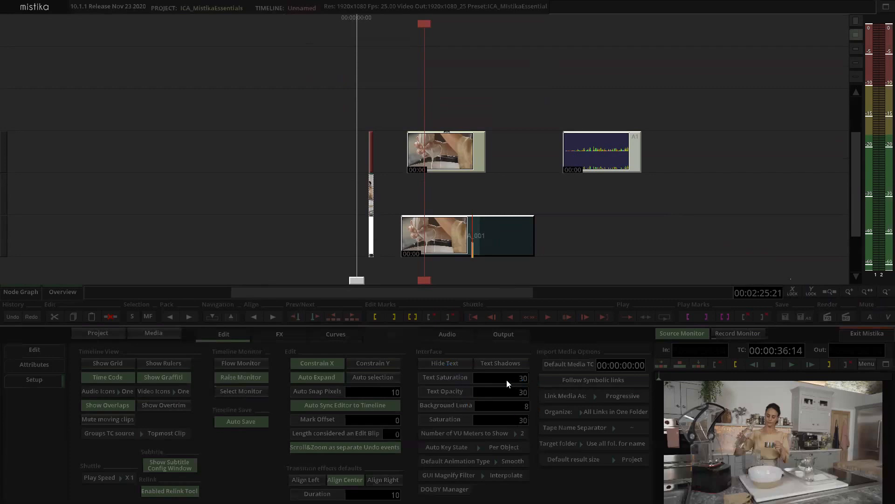
Step: Set the interface Text Saturation to 31 and enable Text Shadows for the clip names
{"action": "left_click_drag", "start_coordinate": [509, 379], "coordinate": [538, 377]}
{"action": "left_click", "coordinate": [504, 363]}
{"action": "scroll", "coordinate": [496, 266], "scroll_direction": "up", "scroll_amount": 2}
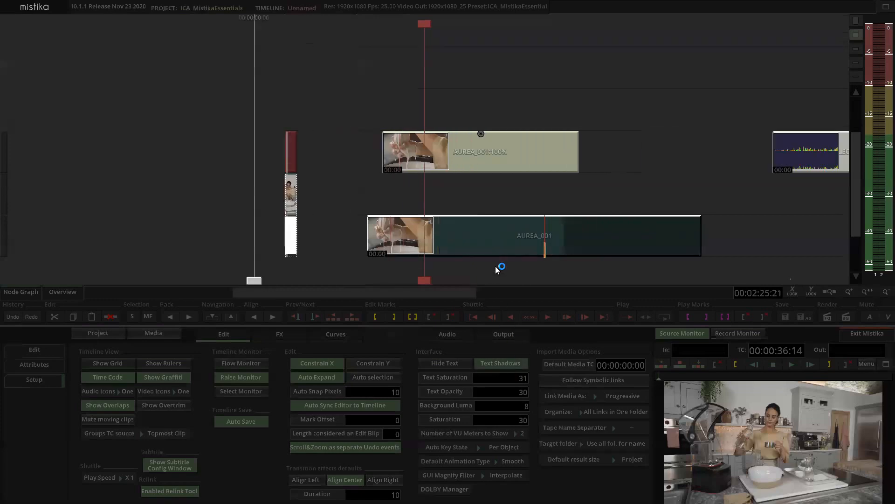
{"action": "left_click", "coordinate": [497, 364]}
{"action": "left_click", "coordinate": [496, 364]}
Step: Try Background Luma values of 10, 6, 5 and 9 for the interface and restore it to 8
{"action": "type", "text": "10"}
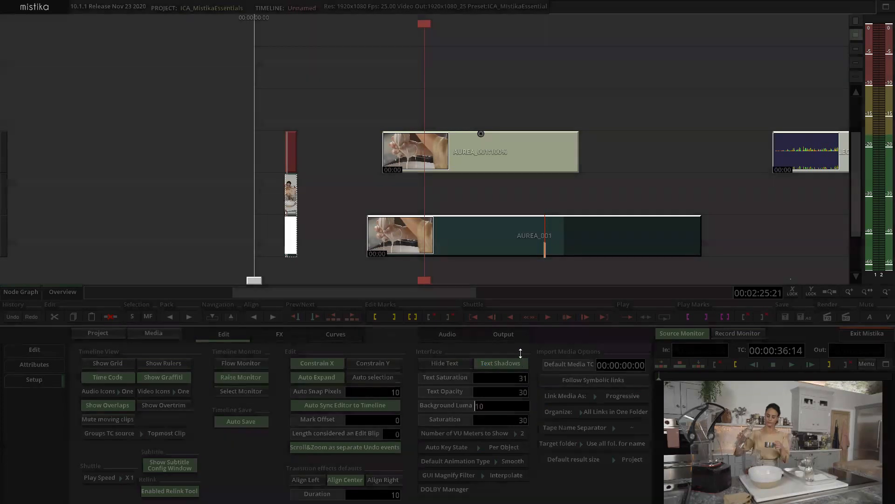
{"action": "key", "text": "BackSpace"}
{"action": "key", "text": "BackSpace"}
{"action": "type", "text": "6"}
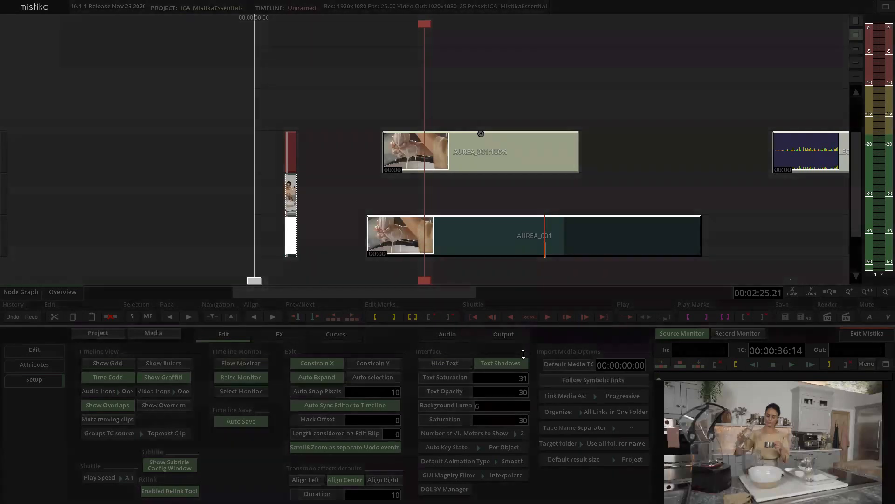
{"action": "key", "text": "BackSpace"}
{"action": "type", "text": "5"}
{"action": "key", "text": "BackSpace"}
{"action": "type", "text": "6"}
{"action": "key", "text": "BackSpace"}
{"action": "type", "text": "9"}
{"action": "left_click_drag", "start_coordinate": [482, 387], "coordinate": [487, 401]}
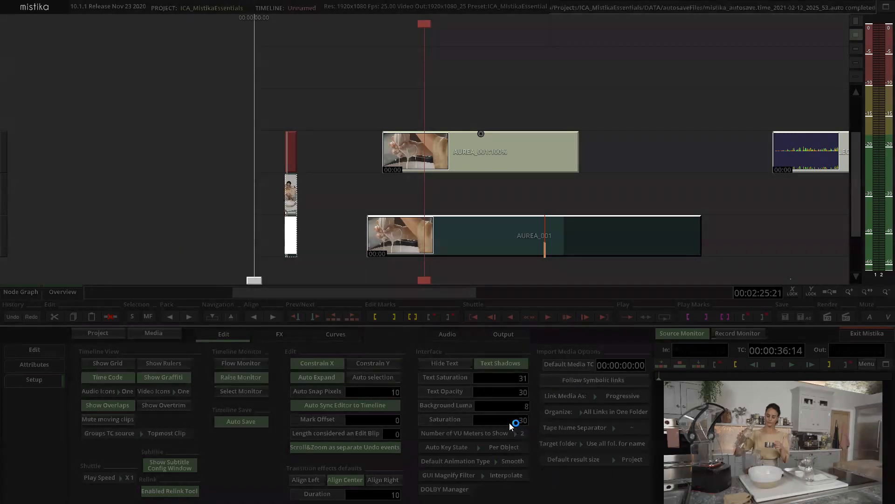
Step: Try an interface Saturation of 67 and set it back to 30
{"action": "left_click_drag", "start_coordinate": [521, 422], "coordinate": [522, 424]}
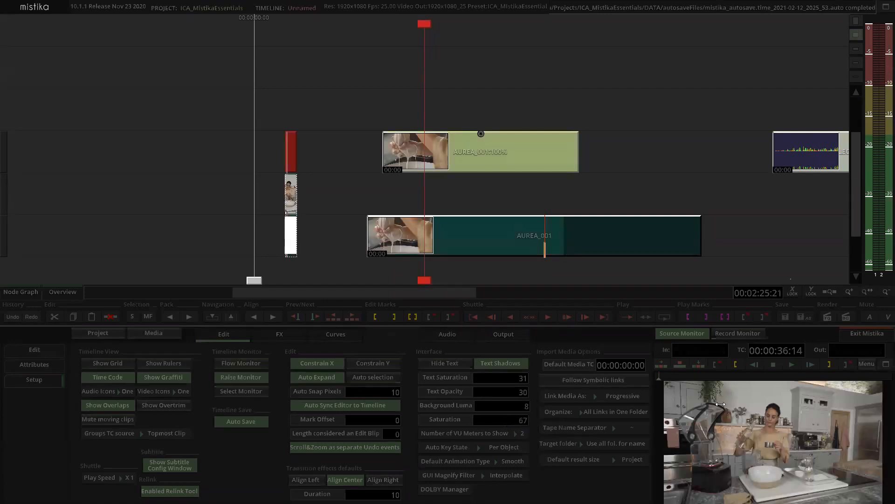
{"action": "left_click", "coordinate": [513, 419]}
{"action": "type", "text": "30"}
{"action": "key", "text": "Return"}
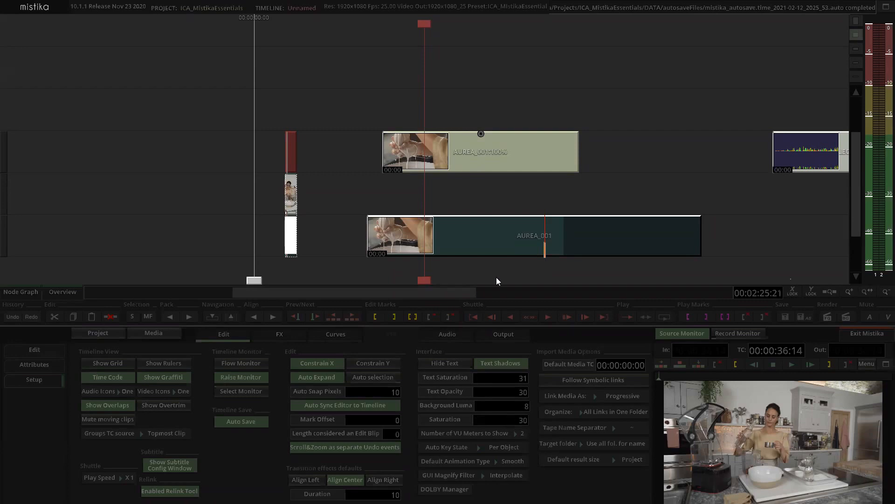
Step: Set the number of VU meters to show to 4 in the interface settings
{"action": "scroll", "coordinate": [581, 179], "scroll_direction": "down", "scroll_amount": 3}
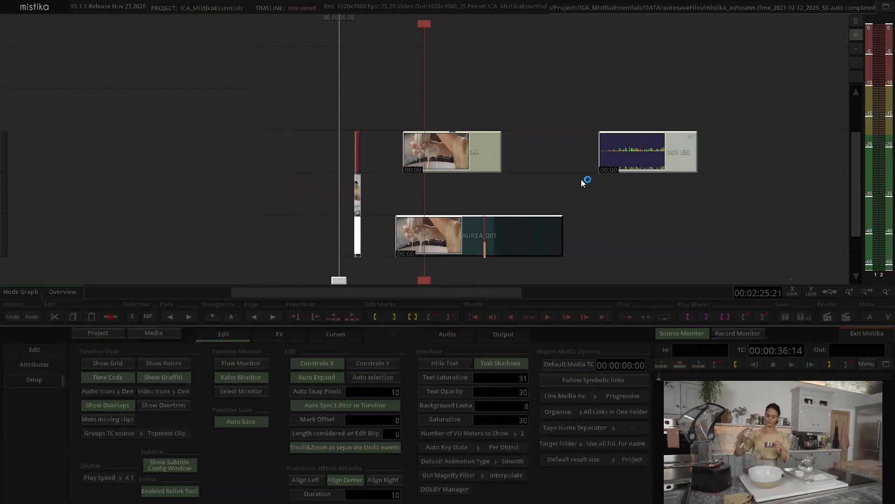
{"action": "left_click", "coordinate": [582, 208]}
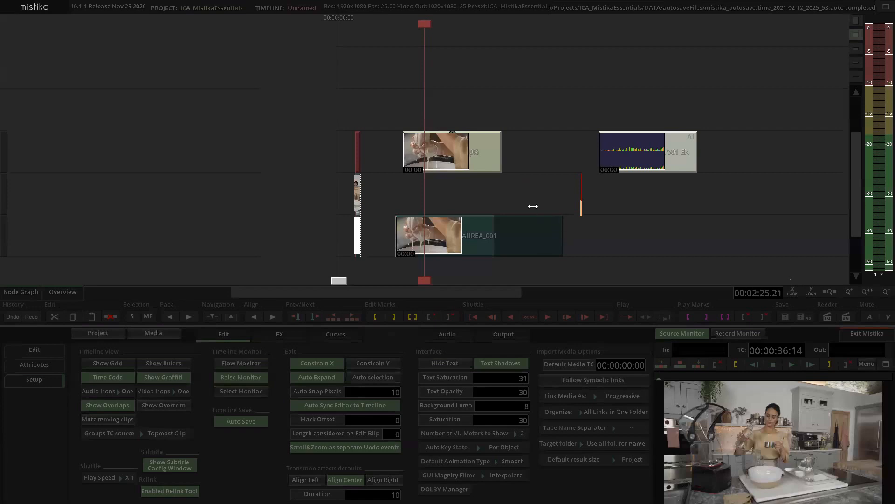
{"action": "left_click", "coordinate": [29, 380]}
{"action": "left_click", "coordinate": [295, 417]}
{"action": "left_click", "coordinate": [459, 435]}
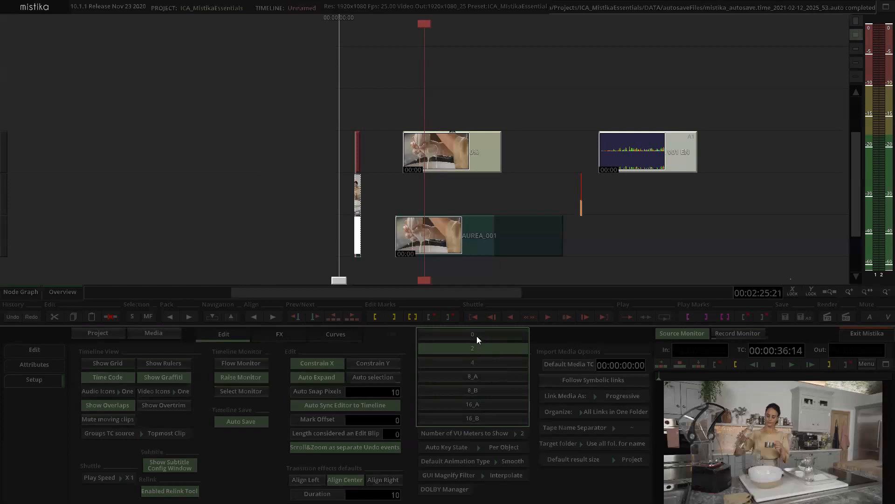
{"action": "left_click", "coordinate": [478, 363]}
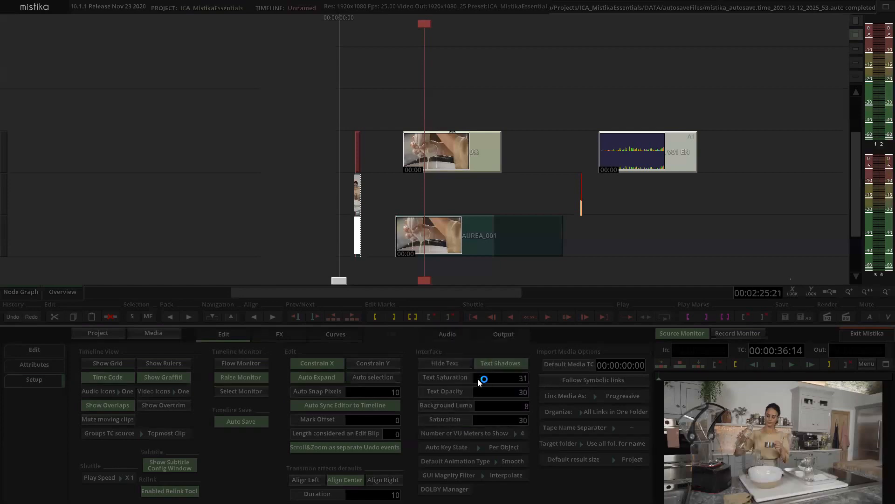
Step: Try 16_B for the number of VU meters to show and set it to 2
{"action": "left_click", "coordinate": [463, 434]}
{"action": "left_click", "coordinate": [476, 418]}
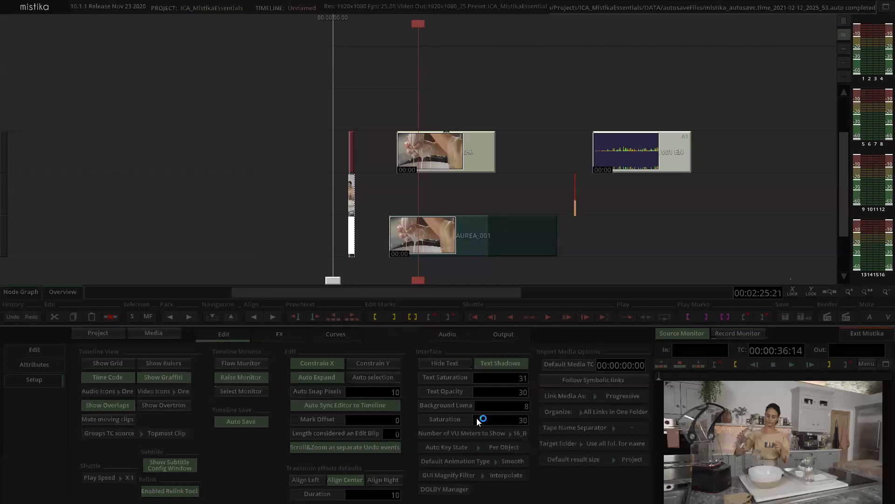
{"action": "left_click", "coordinate": [473, 434]}
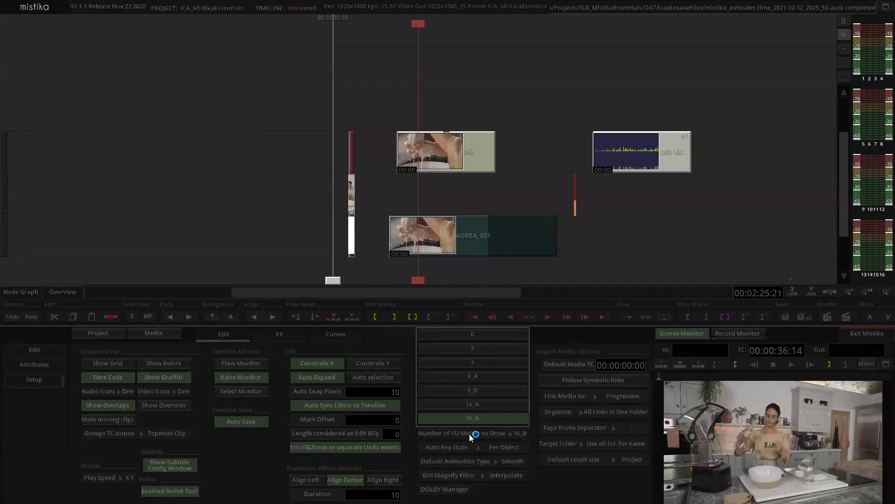
{"action": "left_click", "coordinate": [484, 349]}
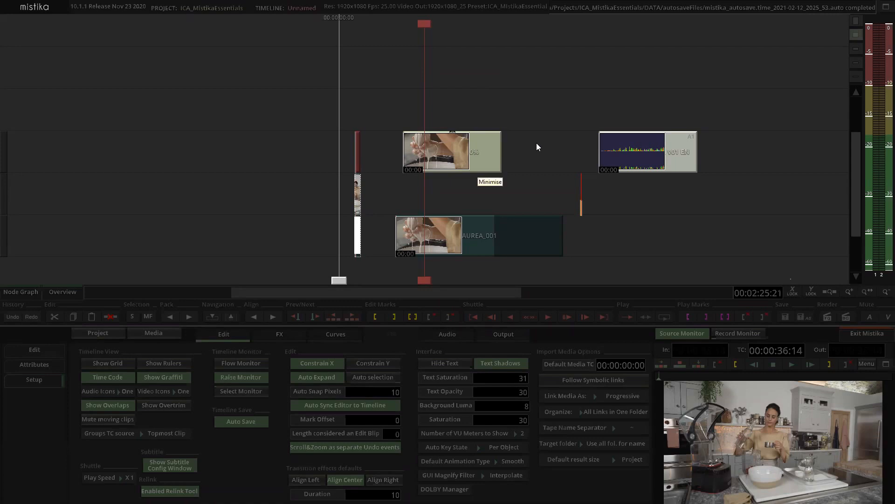
Step: Delete all the clips from the timeline, the upper tracks first and the remaining clips after them
{"action": "left_click", "coordinate": [521, 103]}
{"action": "scroll", "coordinate": [520, 104], "scroll_direction": "down", "scroll_amount": 1}
{"action": "left_click", "coordinate": [497, 102]}
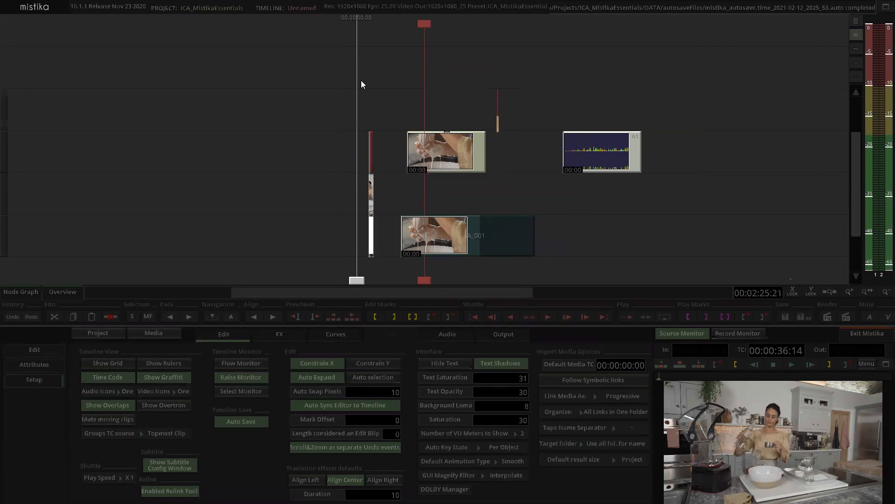
{"action": "left_click_drag", "start_coordinate": [282, 96], "coordinate": [650, 169]}
{"action": "key", "text": "Delete"}
{"action": "left_click", "coordinate": [364, 136]}
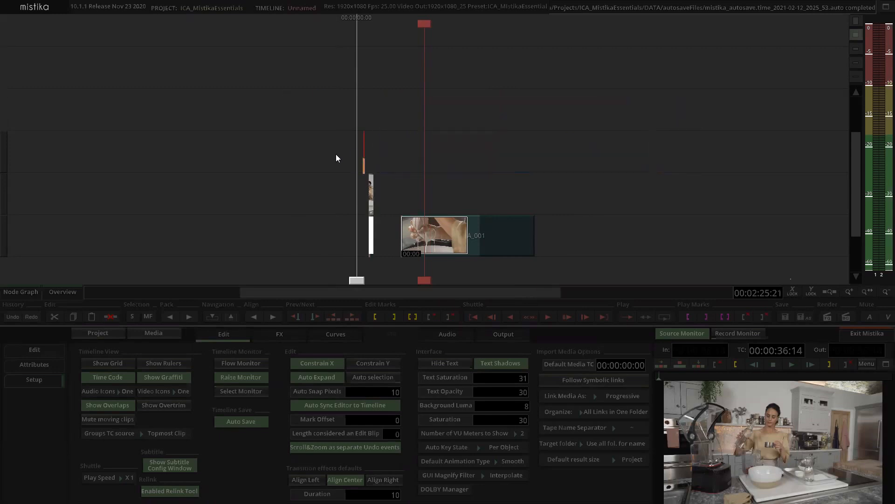
{"action": "left_click_drag", "start_coordinate": [578, 261], "coordinate": [583, 260]}
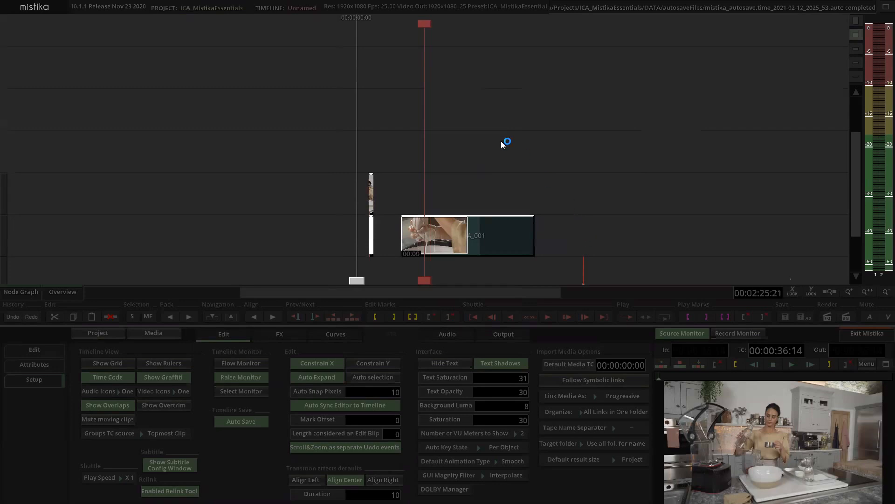
{"action": "key", "text": "Delete"}
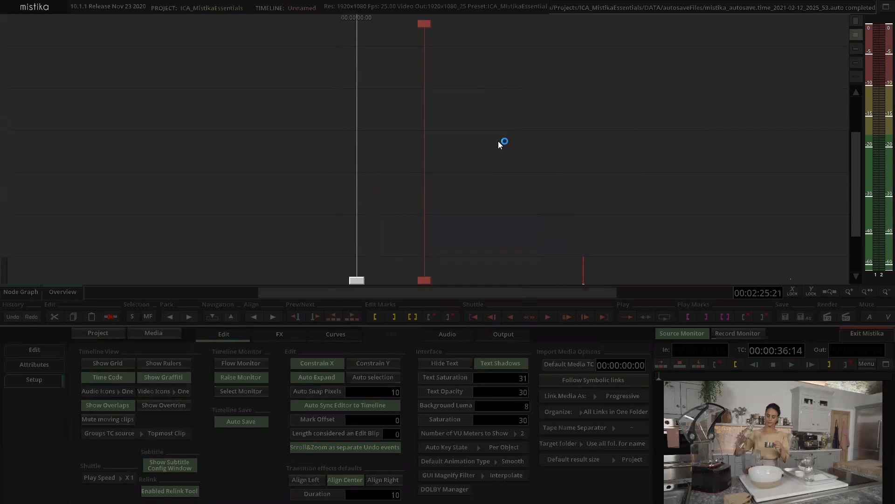
Step: Dismiss the New Timeline option and undo the clip deletions on the timeline
{"action": "right_click", "coordinate": [456, 102]}
{"action": "left_click", "coordinate": [414, 91]}
{"action": "right_click", "coordinate": [414, 94]}
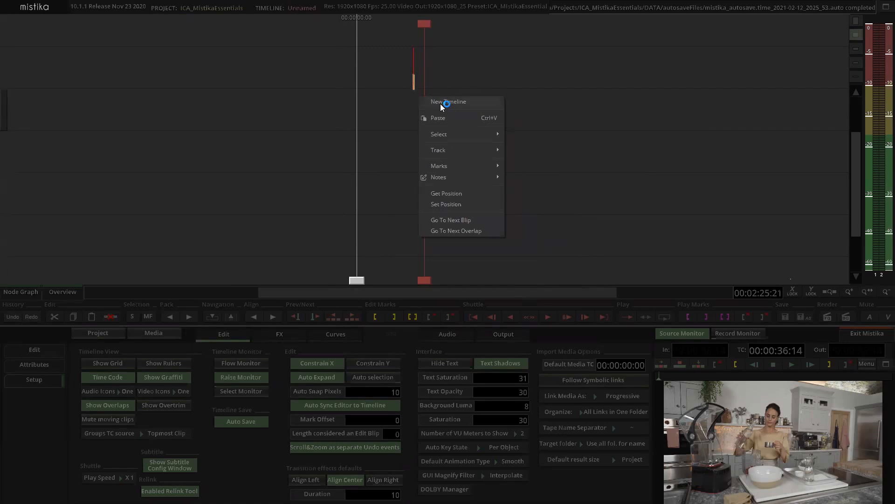
{"action": "left_click", "coordinate": [593, 153]}
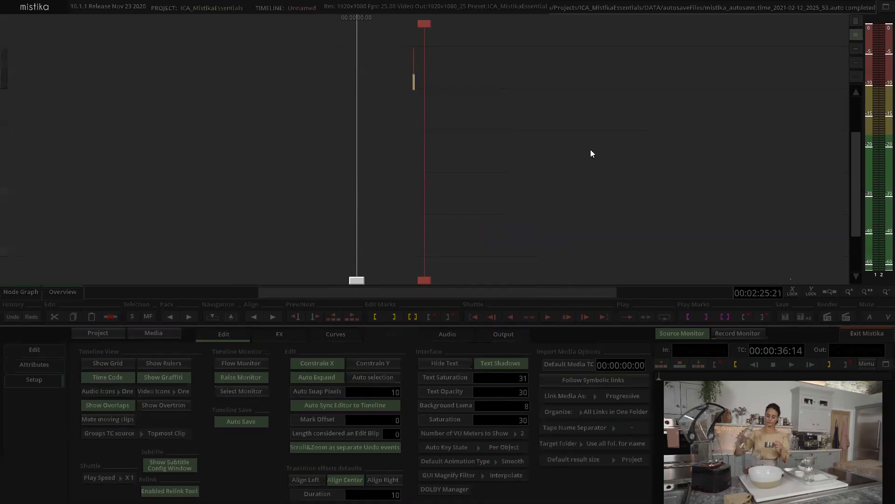
{"action": "left_click", "coordinate": [591, 152]}
{"action": "key", "text": "ctrl+z"}
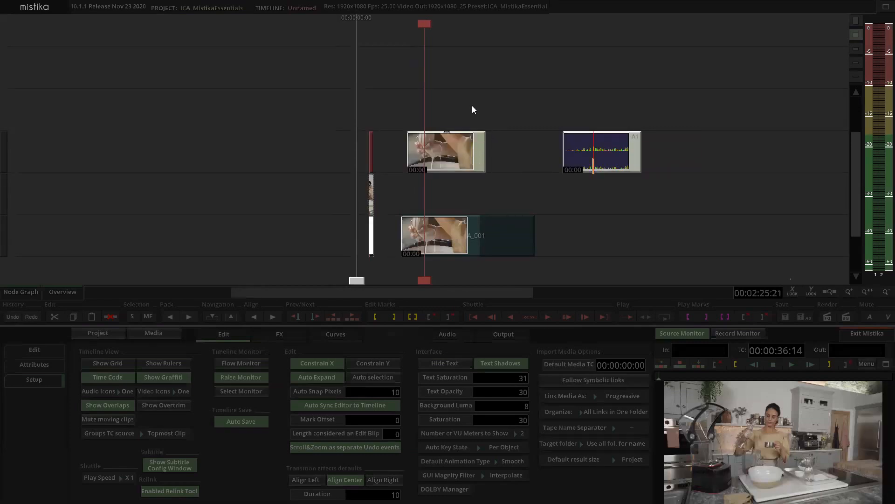
Step: Review the editing commands offered for the AUREA_001 clip on the lowest track and dismiss them
{"action": "left_click", "coordinate": [443, 222]}
{"action": "right_click", "coordinate": [450, 229]}
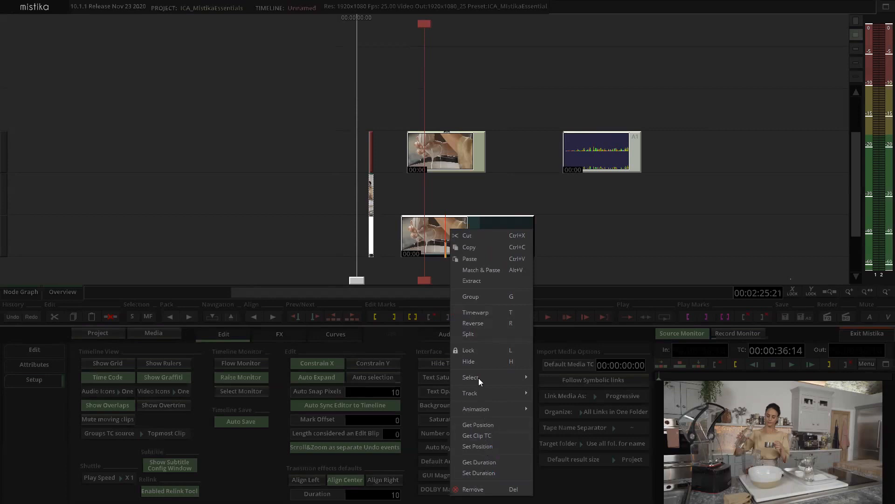
{"action": "mouse_move", "coordinate": [479, 378]}
{"action": "left_click", "coordinate": [522, 178]}
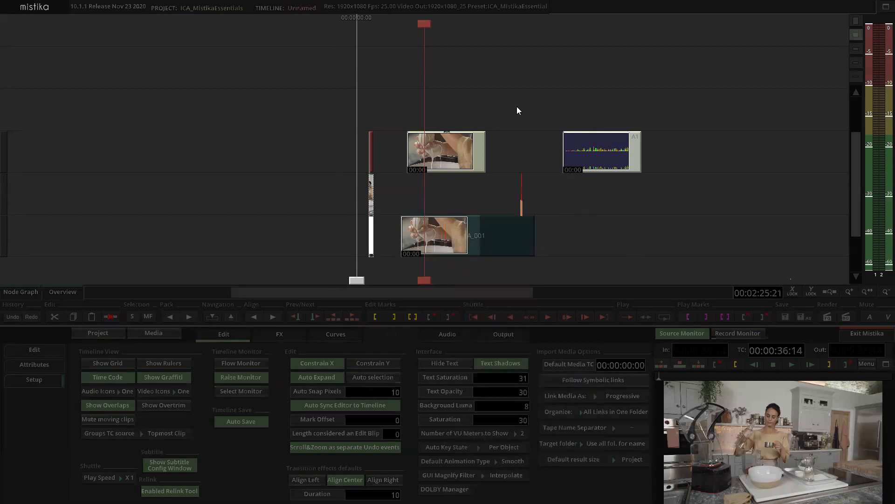
Step: Create a new empty timeline and set its track height one size smaller
{"action": "scroll", "coordinate": [517, 111], "scroll_direction": "down", "scroll_amount": 2}
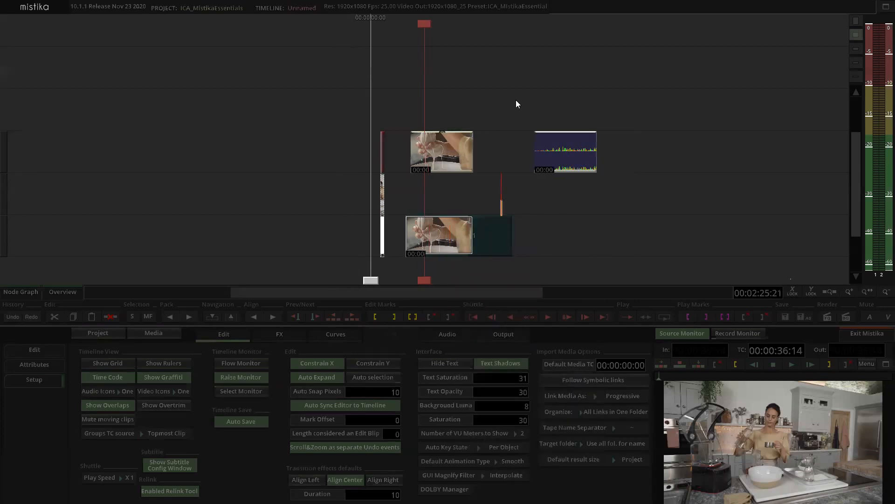
{"action": "right_click", "coordinate": [447, 98]}
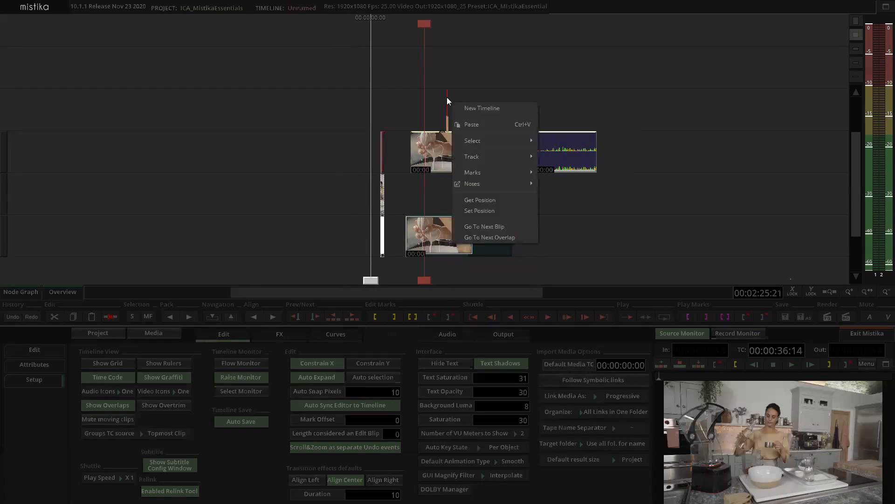
{"action": "left_click", "coordinate": [473, 108]}
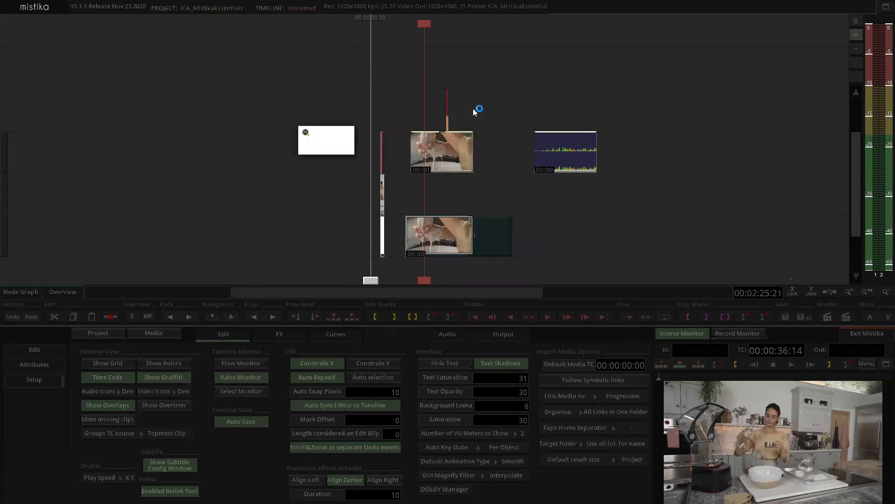
{"action": "left_click", "coordinate": [342, 97]}
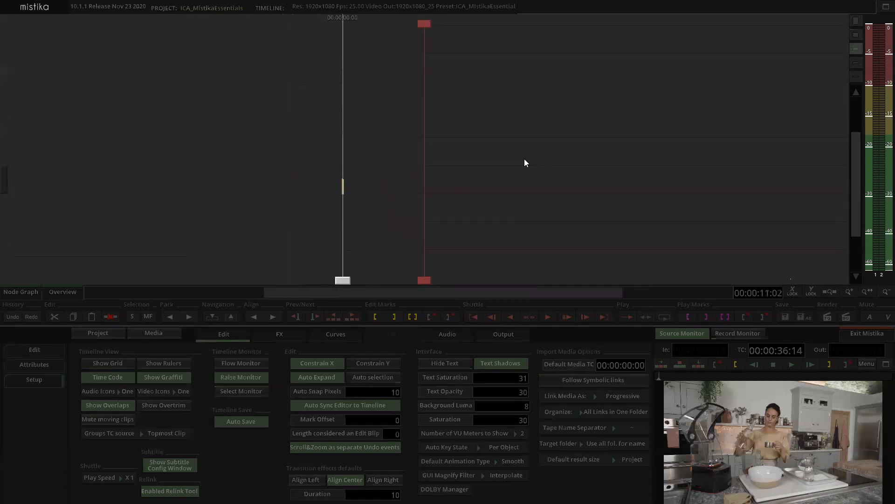
{"action": "left_click", "coordinate": [511, 155]}
{"action": "left_click", "coordinate": [859, 62]}
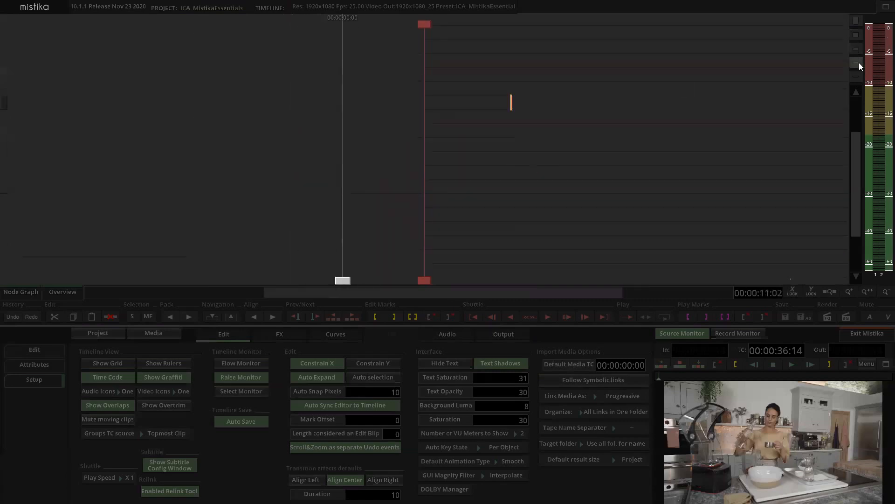
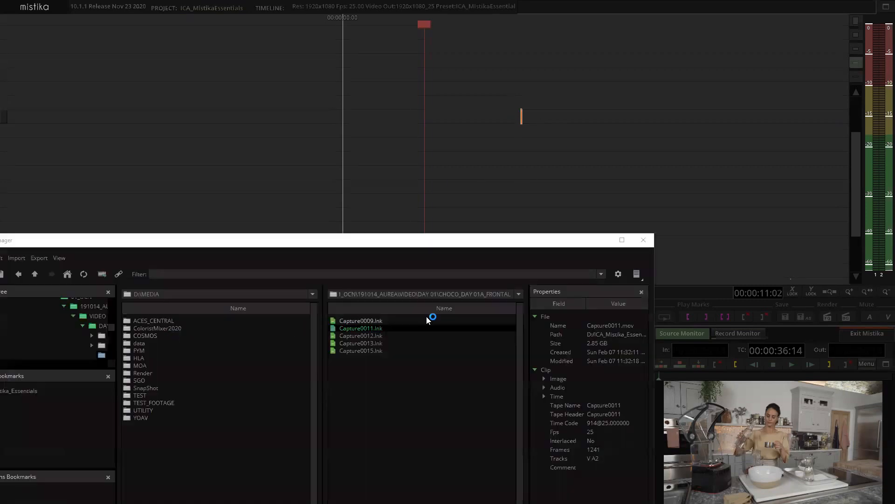
Step: Go up to the ICA_Mistika_Essentials folder in the Media Manager and open the 04_SCENE_DETECT folder
{"action": "left_click_drag", "start_coordinate": [382, 243], "coordinate": [465, 215]}
{"action": "left_click", "coordinate": [464, 363]}
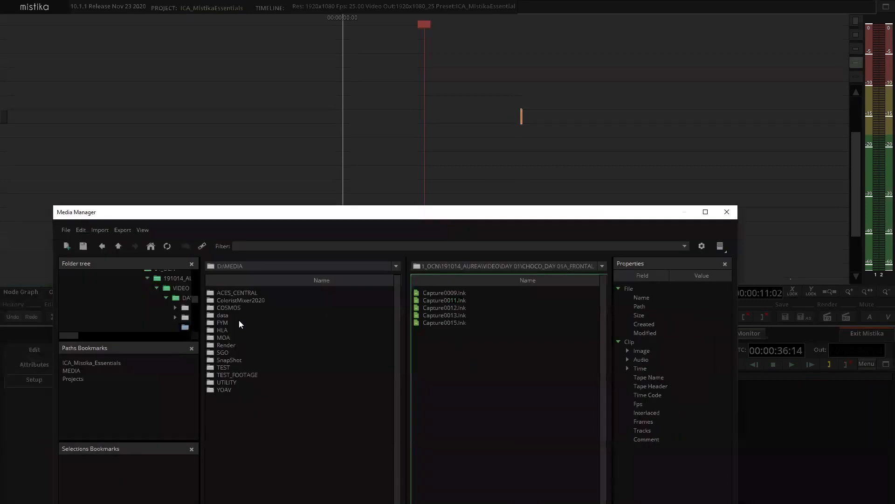
{"action": "left_click", "coordinate": [119, 246]}
{"action": "left_click", "coordinate": [119, 247]}
{"action": "left_click", "coordinate": [120, 250]}
{"action": "left_click", "coordinate": [120, 250]}
{"action": "left_click", "coordinate": [120, 249]}
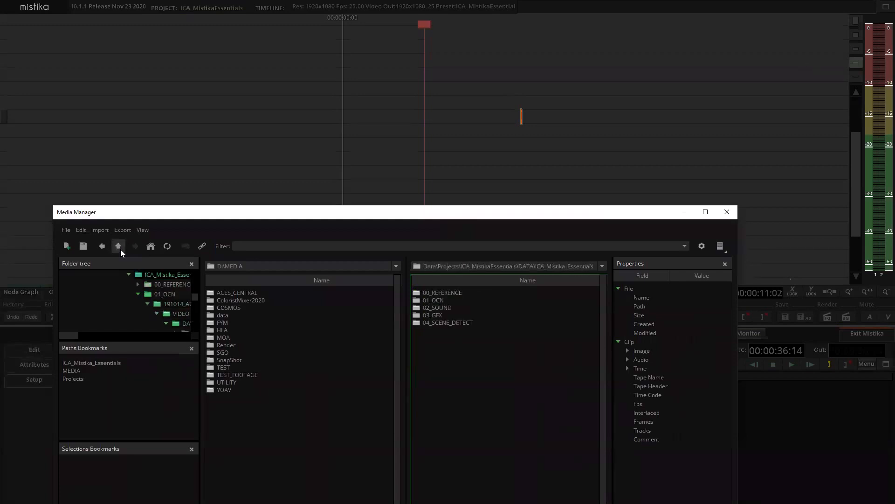
{"action": "double_click", "coordinate": [448, 323]}
Step: Place the AUREA_001.lnk clip on the timeline near the red playhead and close the Media Manager
{"action": "left_click", "coordinate": [438, 294]}
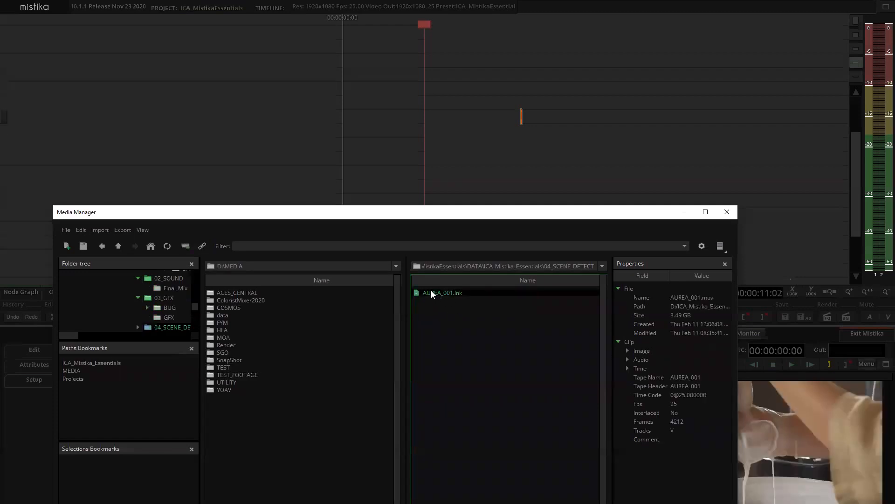
{"action": "left_click_drag", "start_coordinate": [422, 177], "coordinate": [422, 177]}
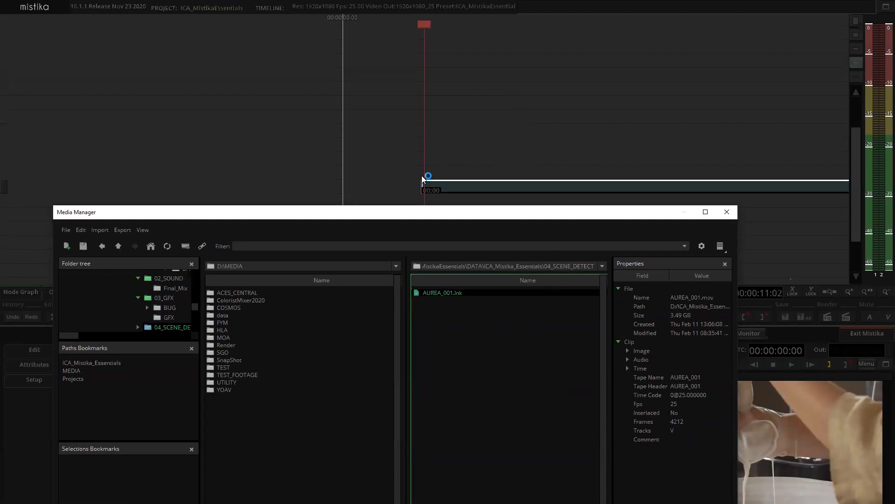
{"action": "left_click", "coordinate": [728, 212]}
{"action": "left_click", "coordinate": [523, 189]}
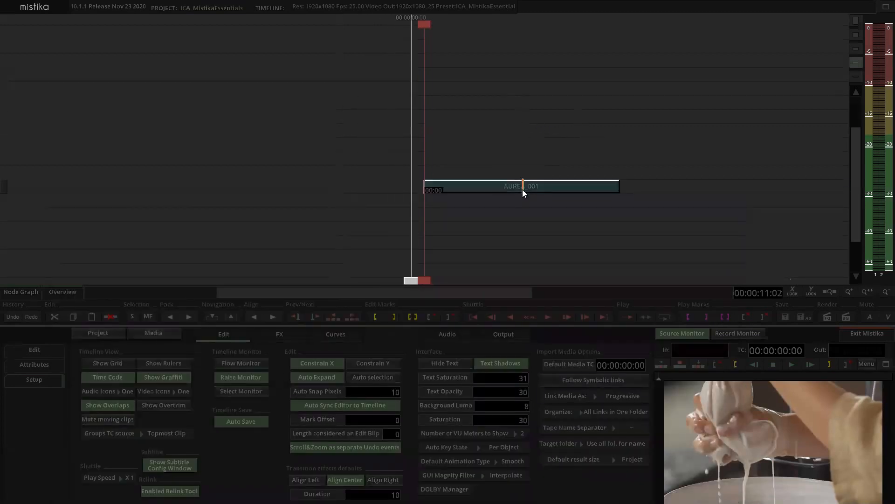
Step: Set the timeline's Reel TC to 01:00:00:00 in the edit tools
{"action": "left_click", "coordinate": [205, 338]}
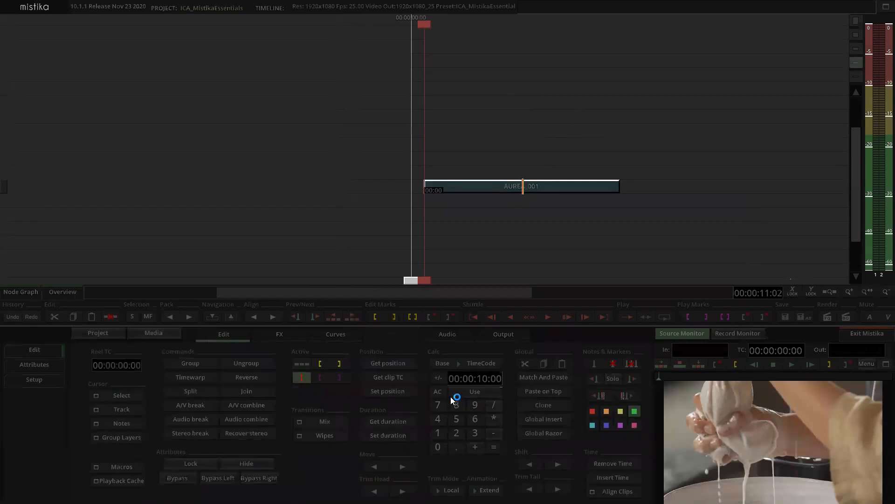
{"action": "left_click", "coordinate": [98, 363]}
{"action": "left_click", "coordinate": [102, 367]}
{"action": "key", "text": "BackSpace"}
{"action": "type", "text": "1"}
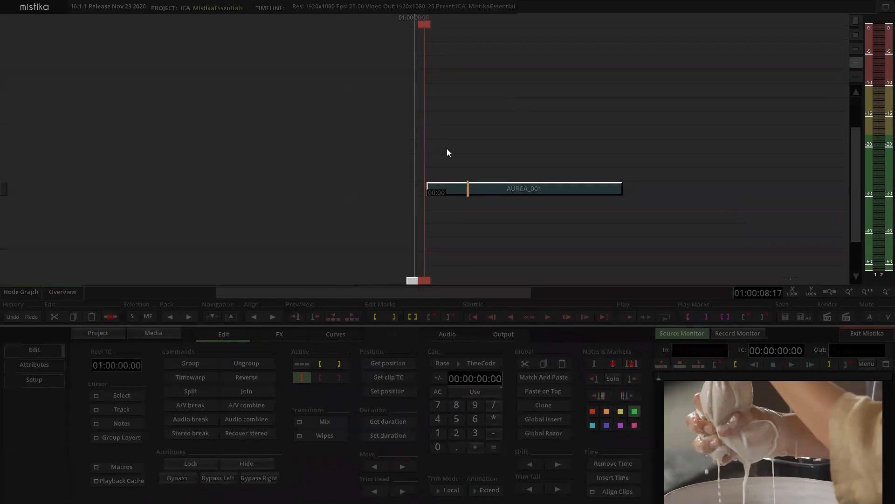
Step: Set the AUREA_001 clip's start position to 01:00:00:00 with the calculator value and make the whole clip active
{"action": "left_click", "coordinate": [471, 118]}
{"action": "left_click", "coordinate": [469, 186]}
{"action": "left_click_drag", "start_coordinate": [456, 379], "coordinate": [455, 368]}
{"action": "left_click", "coordinate": [389, 391]}
{"action": "left_click", "coordinate": [301, 364]}
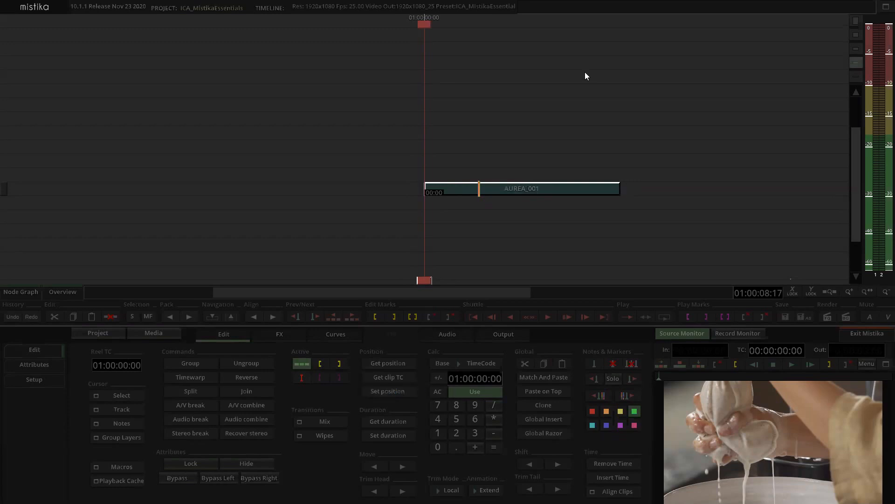
{"action": "left_click", "coordinate": [299, 373]}
{"action": "left_click", "coordinate": [533, 94]}
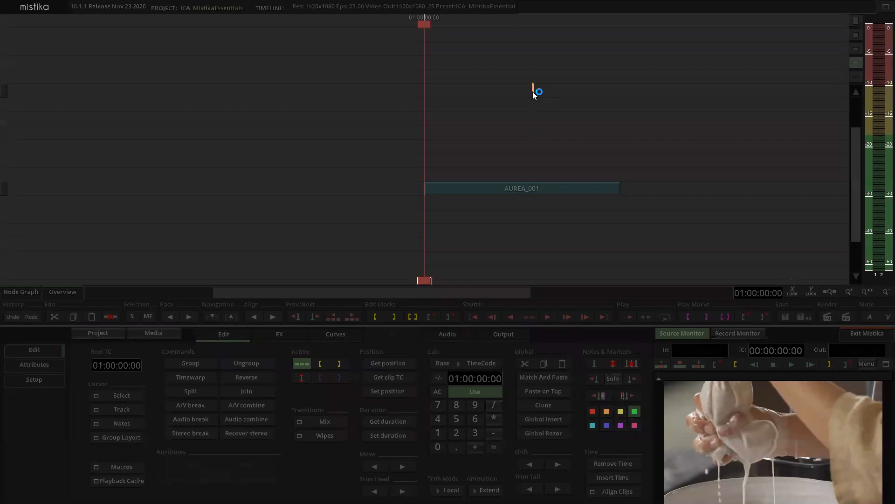
Step: Open the AUREA_001 clip in the visual editor, move the waveform scope to the opposite side of the image, and reopen the clip
{"action": "double_click", "coordinate": [475, 182]}
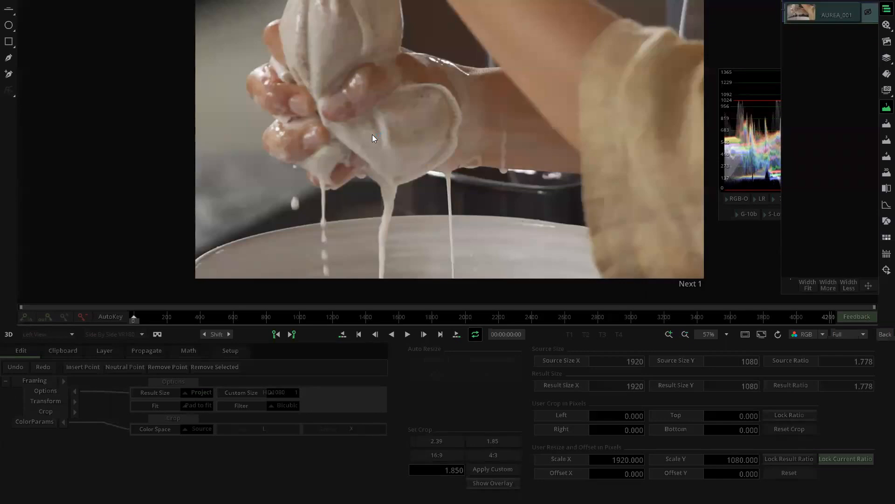
{"action": "left_click_drag", "start_coordinate": [744, 114], "coordinate": [53, 51]}
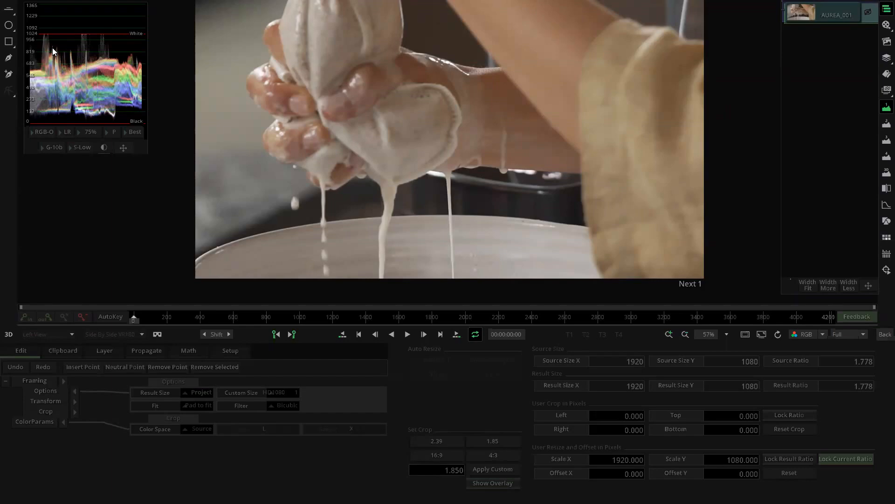
{"action": "key", "text": "Escape"}
{"action": "left_click", "coordinate": [526, 164]}
{"action": "double_click", "coordinate": [508, 187]}
Step: Highlight the Framing and ColorParams groups and show the Transform and Crop parameters
{"action": "left_click", "coordinate": [37, 380]}
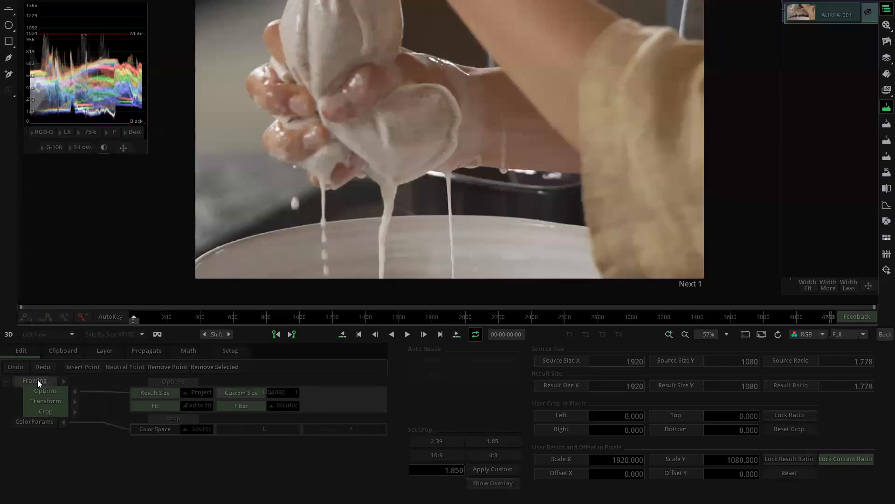
{"action": "left_click", "coordinate": [35, 422]}
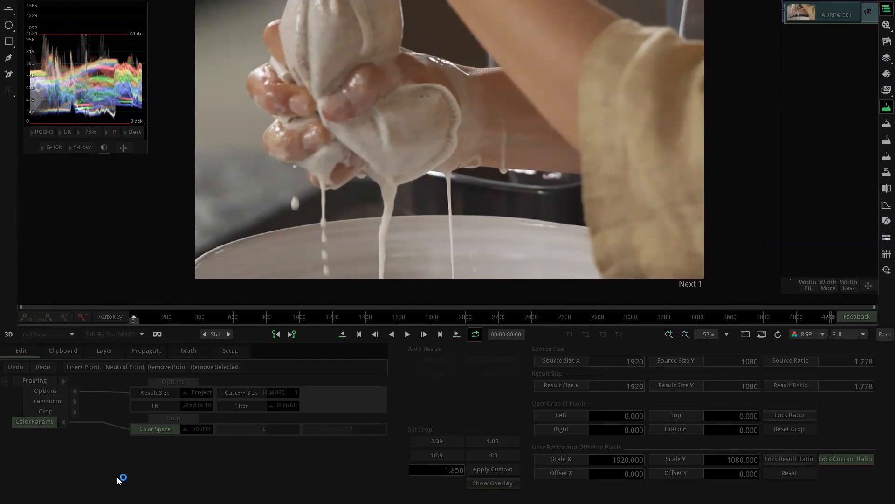
{"action": "left_click", "coordinate": [75, 401]}
{"action": "left_click", "coordinate": [75, 411]}
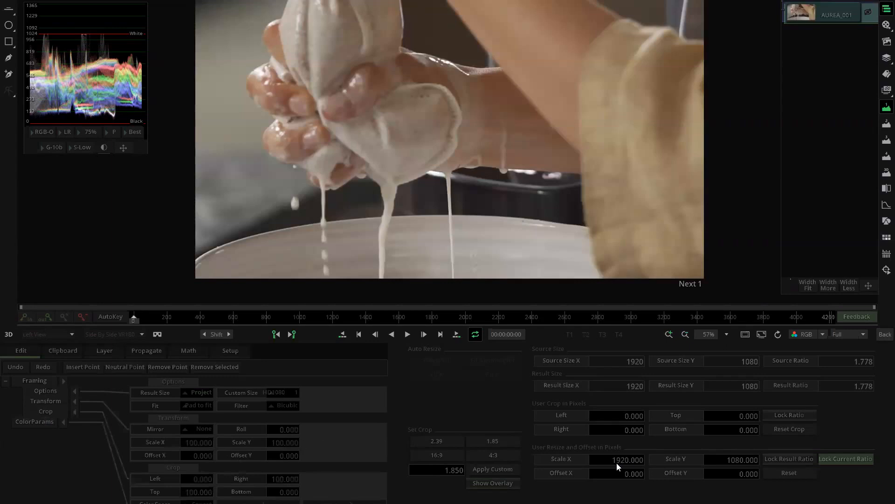
Step: Enlarge the AUREA_001 image to about 2684 by 1510 pixels with the current ratio locked
{"action": "left_click_drag", "start_coordinate": [728, 460], "coordinate": [794, 459]}
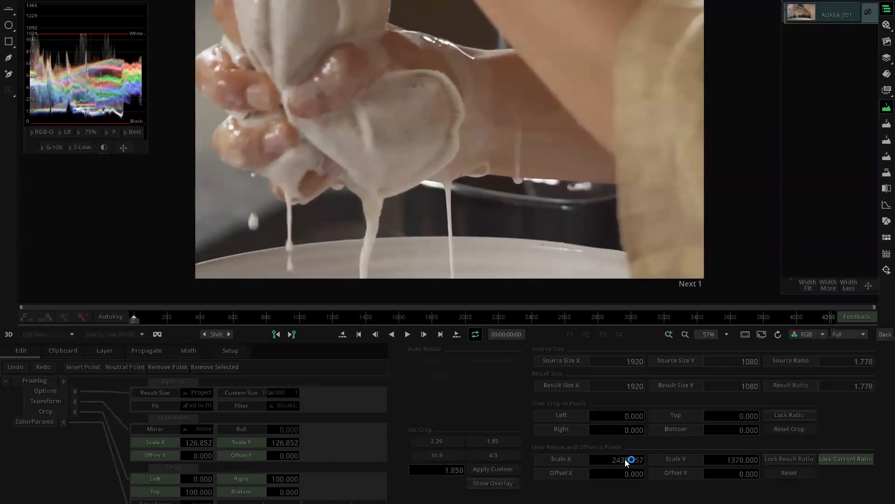
{"action": "left_click_drag", "start_coordinate": [735, 460], "coordinate": [801, 459]}
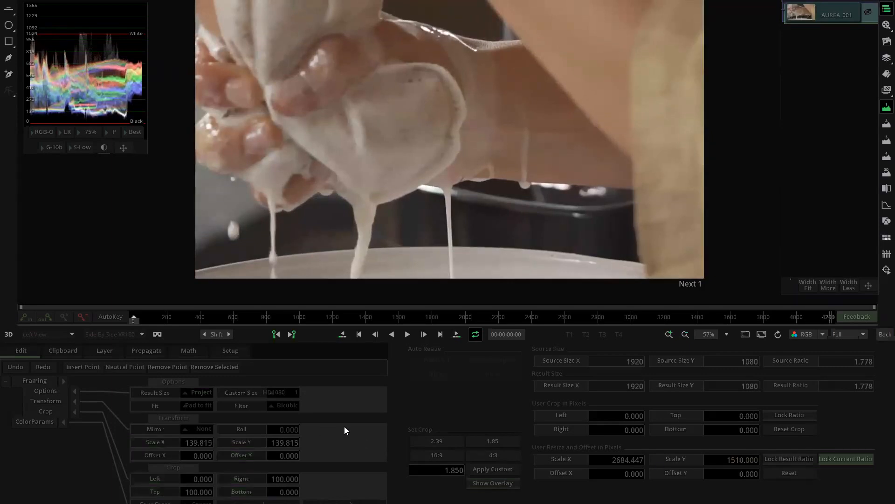
Step: Set the Transform Scale Y and Scale X to 200, and reset both to 100
{"action": "left_click", "coordinate": [280, 444]}
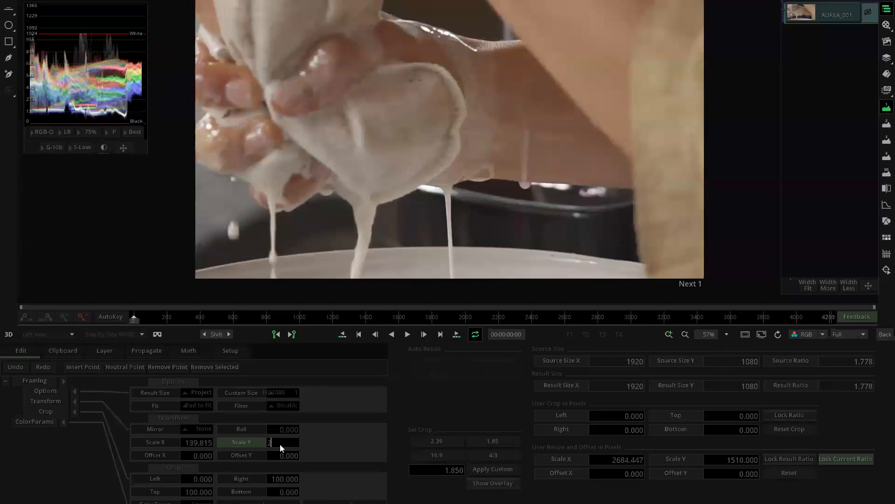
{"action": "key", "text": "Return"}
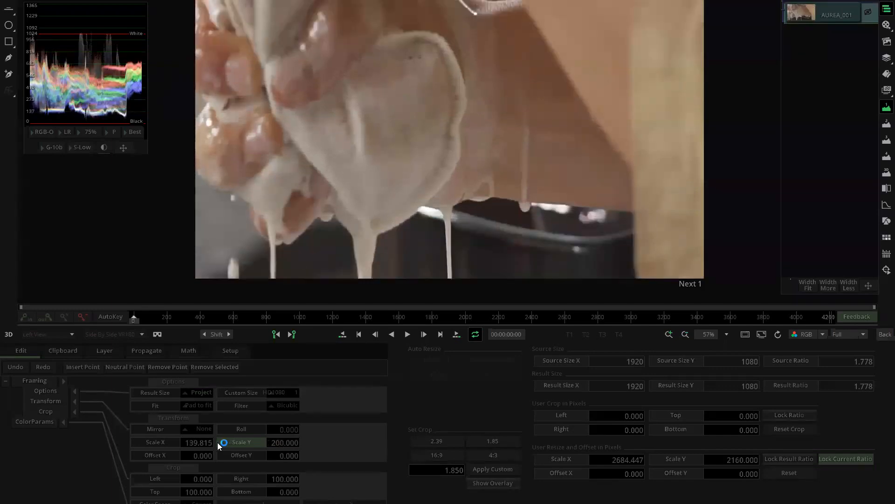
{"action": "left_click", "coordinate": [204, 442]}
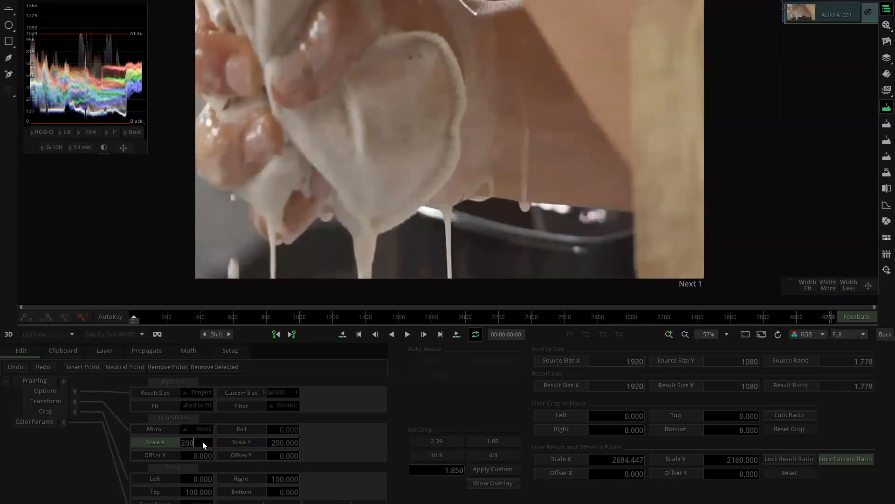
{"action": "key", "text": "Return"}
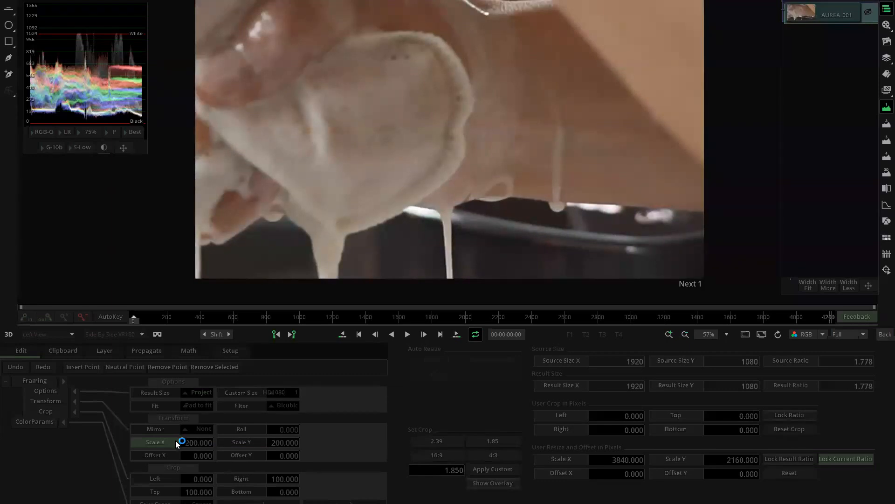
{"action": "left_click", "coordinate": [175, 441]}
{"action": "left_click", "coordinate": [244, 443]}
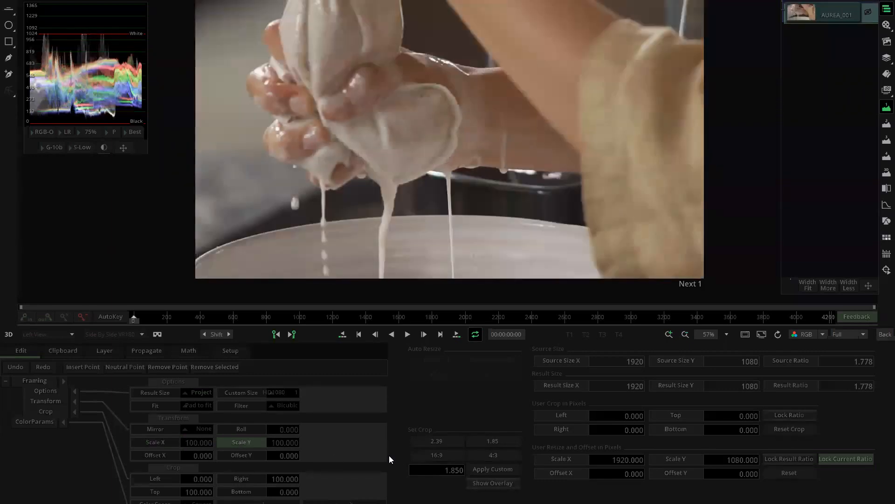
Step: Enable AutoKey and set keyframes of 100 for Scale X and Scale Y at frame 403
{"action": "left_click_drag", "start_coordinate": [136, 319], "coordinate": [194, 320]}
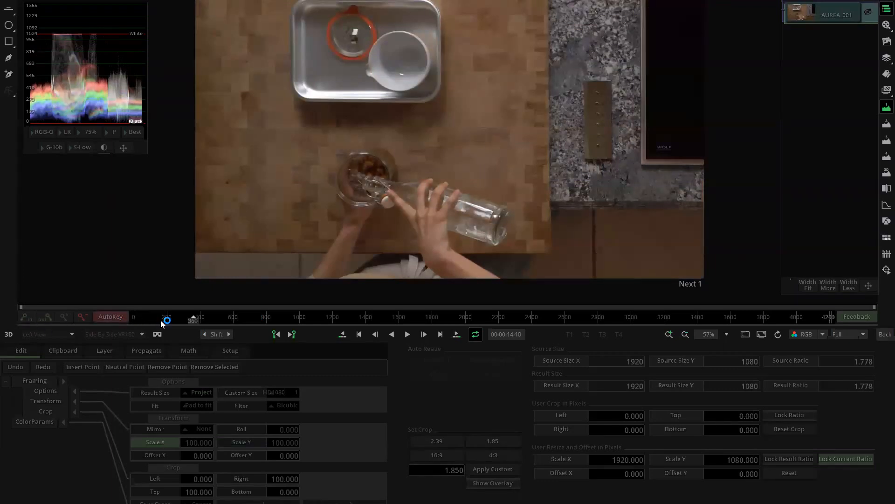
{"action": "left_click_drag", "start_coordinate": [195, 317], "coordinate": [201, 320]}
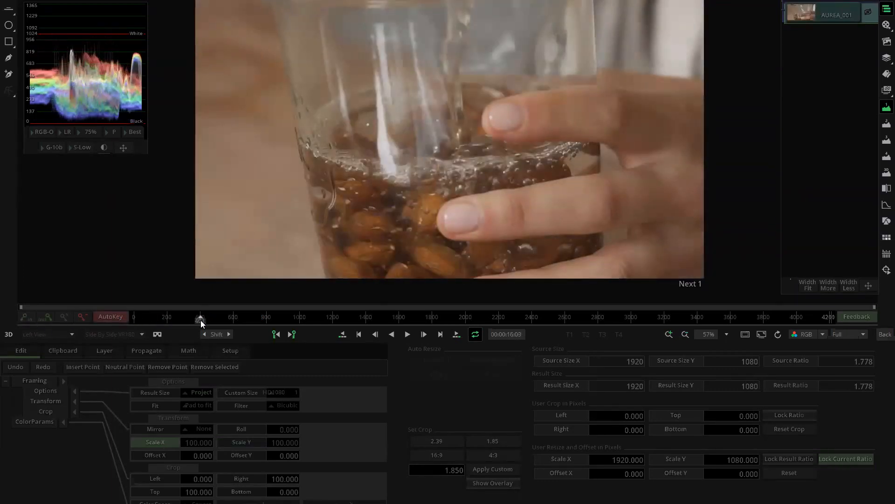
{"action": "type", "text": "100"}
{"action": "left_click", "coordinate": [277, 446]}
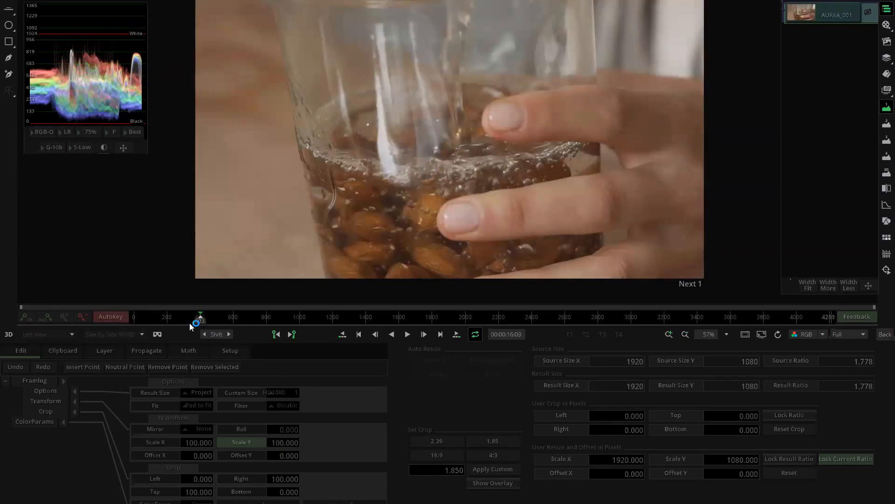
Step: Set keyframes of 200 for Scale X and Scale Y at frame 436
{"action": "left_click_drag", "start_coordinate": [199, 322], "coordinate": [207, 320]}
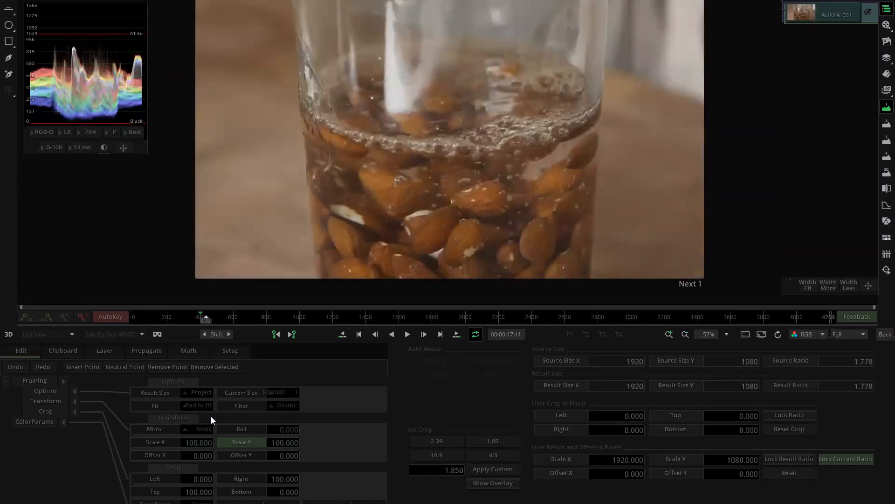
{"action": "left_click", "coordinate": [198, 446]}
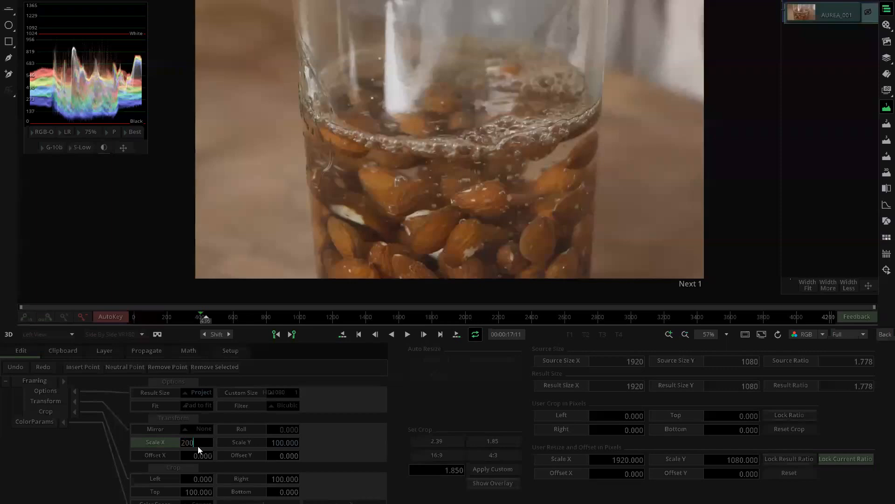
{"action": "key", "text": "Return"}
{"action": "left_click", "coordinate": [276, 443]}
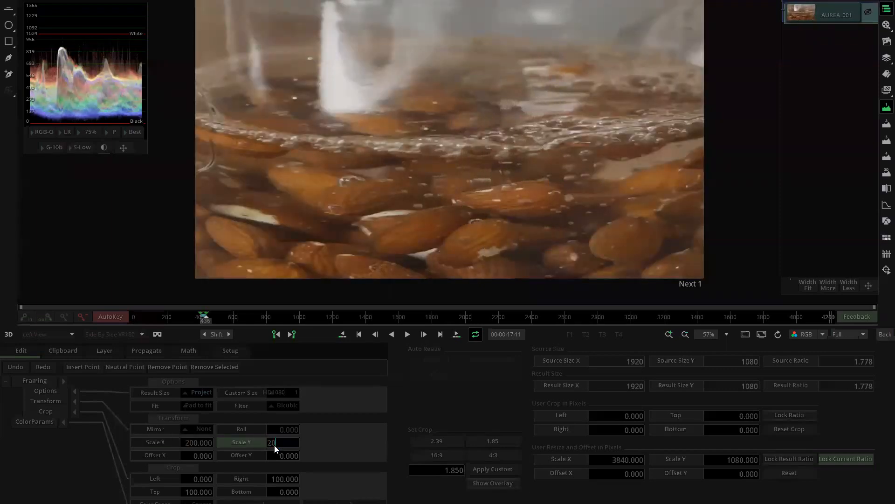
{"action": "key", "text": "Return"}
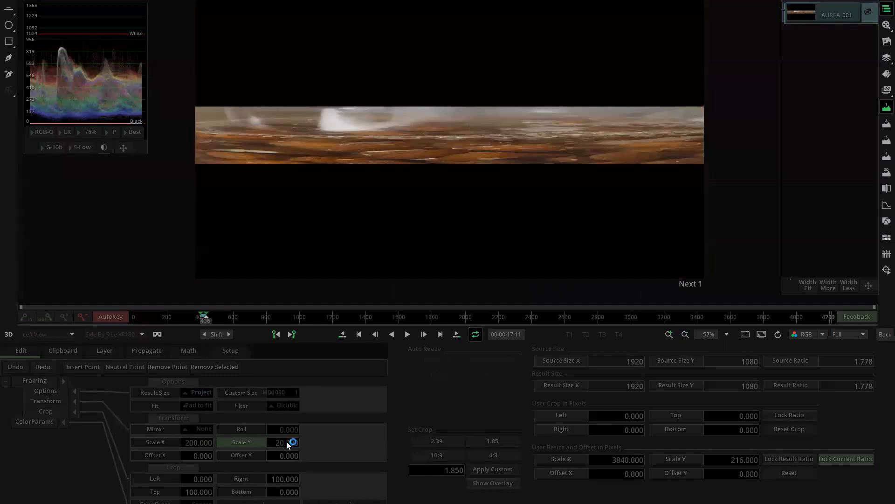
{"action": "key", "text": "Return"}
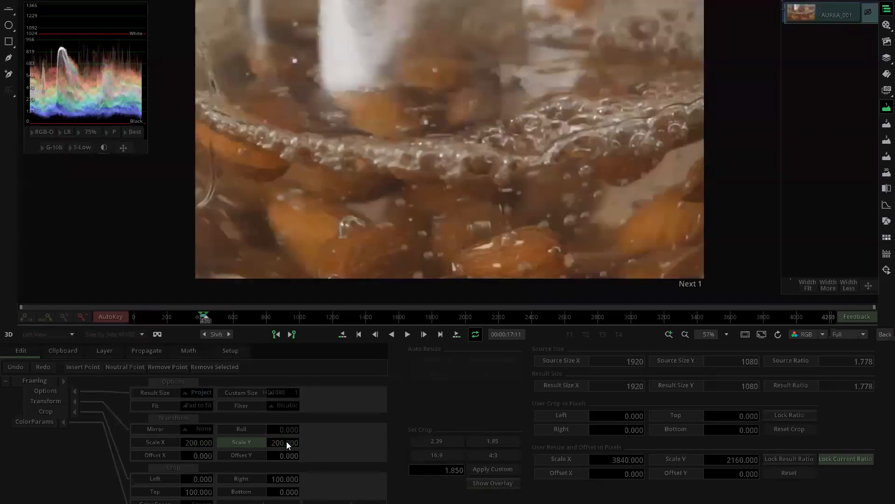
Step: Preview the scale animation from the first keyframe and return to frame 403
{"action": "left_click", "coordinate": [201, 316]}
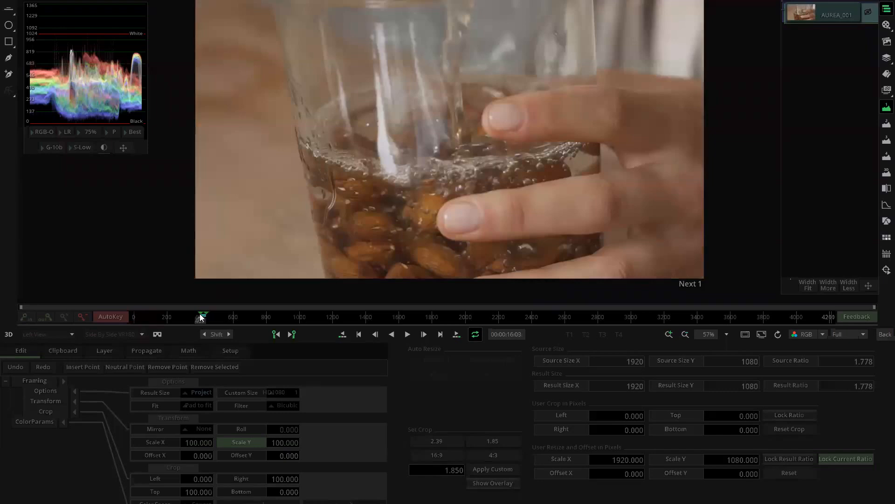
{"action": "key", "text": "space"}
{"action": "key", "text": "space"}
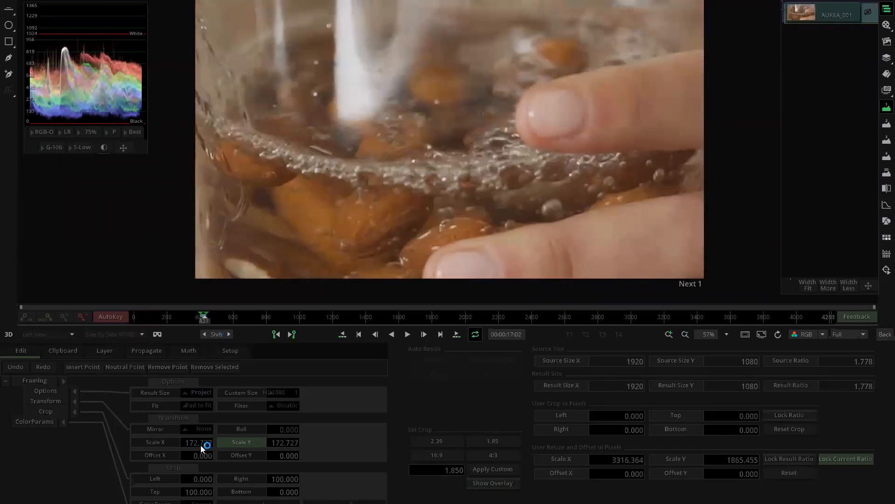
{"action": "left_click_drag", "start_coordinate": [202, 316], "coordinate": [200, 317]}
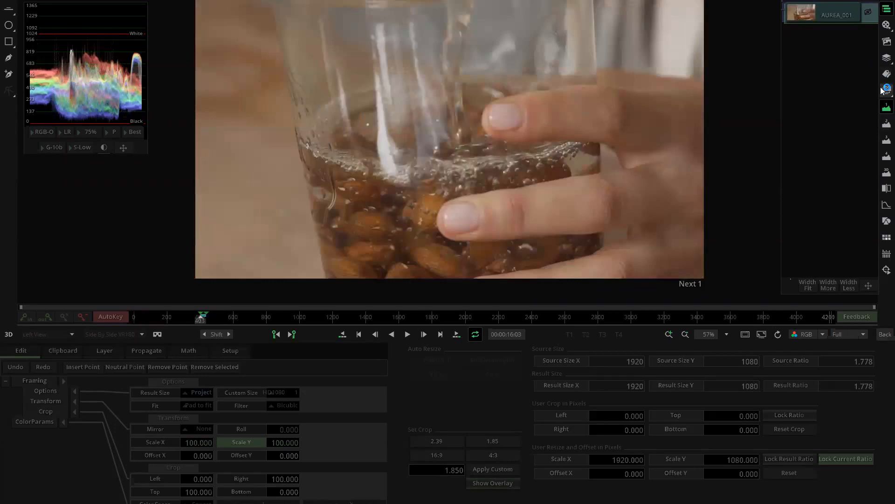
Step: Open the curve editor and narrow the visible timeline range around the two scale keyframes
{"action": "left_click", "coordinate": [882, 208]}
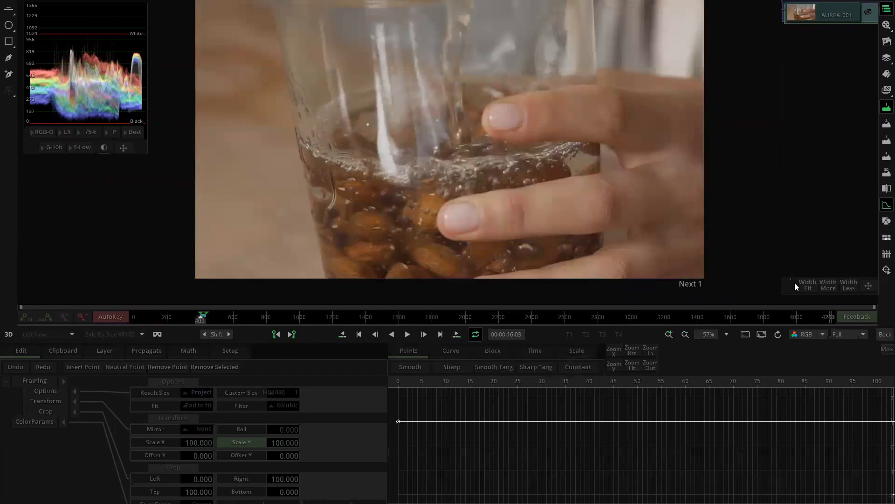
{"action": "left_click_drag", "start_coordinate": [875, 307], "coordinate": [244, 311]}
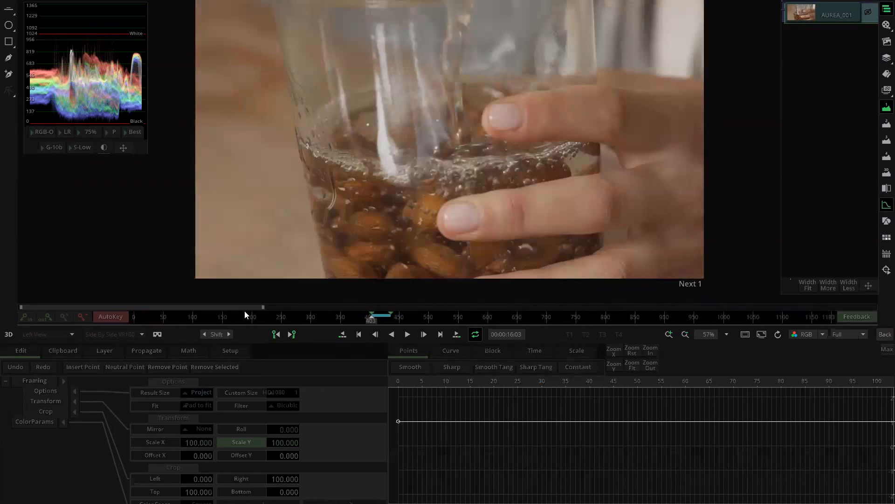
{"action": "left_click_drag", "start_coordinate": [26, 307], "coordinate": [87, 305]}
{"action": "left_click_drag", "start_coordinate": [258, 308], "coordinate": [123, 309]}
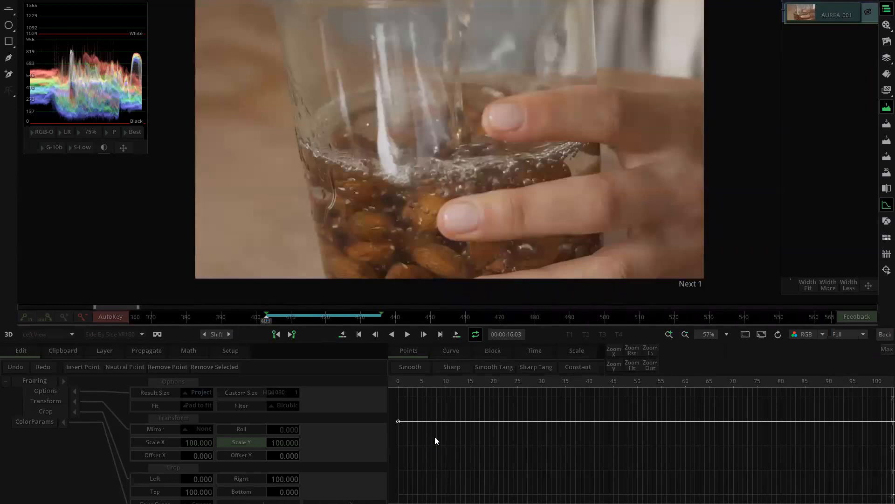
Step: Examine the Scale X animation curve around frame 403 in the curve editor
{"action": "left_click", "coordinate": [621, 366]}
{"action": "left_click", "coordinate": [652, 367]}
{"action": "left_click", "coordinate": [651, 365]}
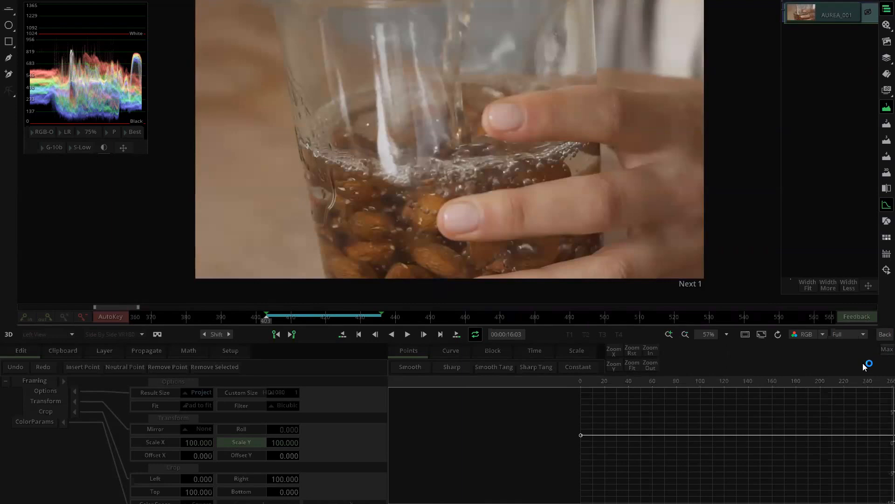
{"action": "left_click_drag", "start_coordinate": [668, 446], "coordinate": [454, 468]}
{"action": "left_click_drag", "start_coordinate": [638, 415], "coordinate": [411, 461]}
{"action": "left_click", "coordinate": [163, 442]}
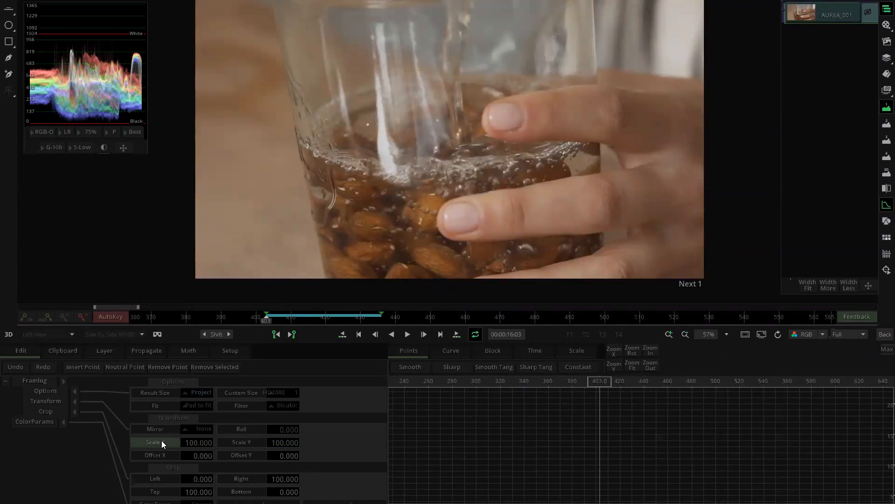
{"action": "left_click_drag", "start_coordinate": [645, 420], "coordinate": [695, 431]}
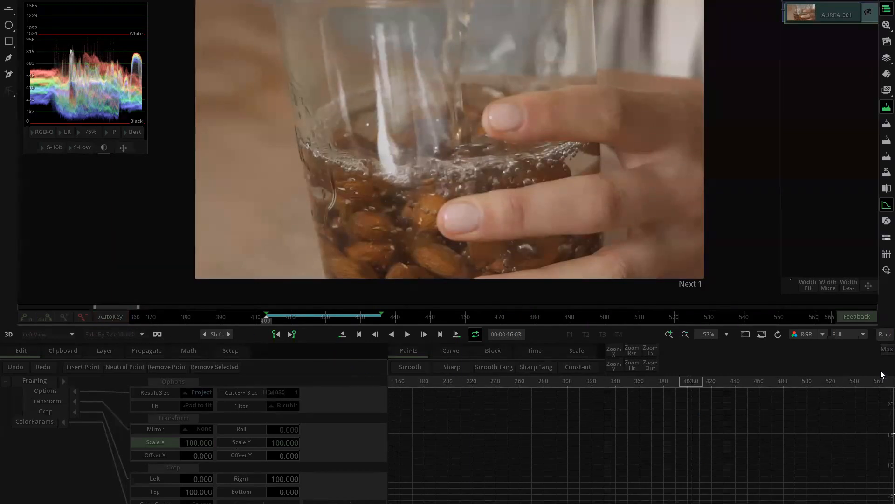
Step: Turn off AutoKey and clear the scale keyframes from the Framing group
{"action": "left_click", "coordinate": [40, 380]}
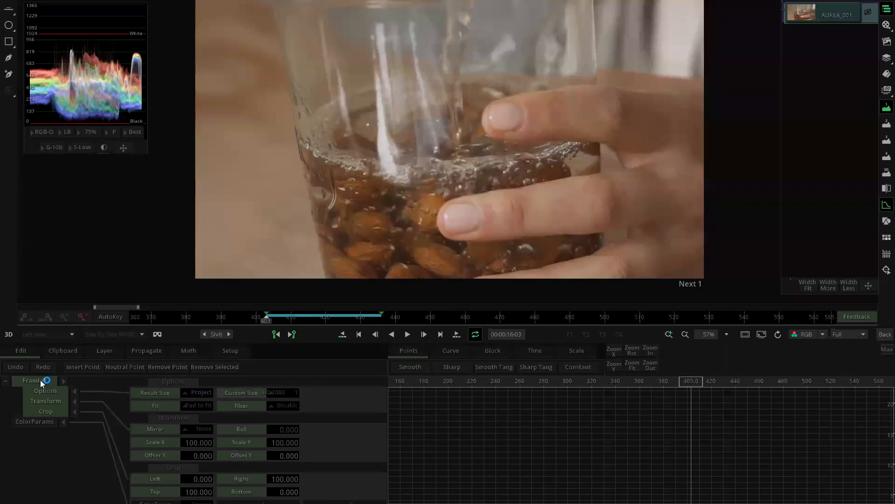
{"action": "left_click", "coordinate": [17, 473]}
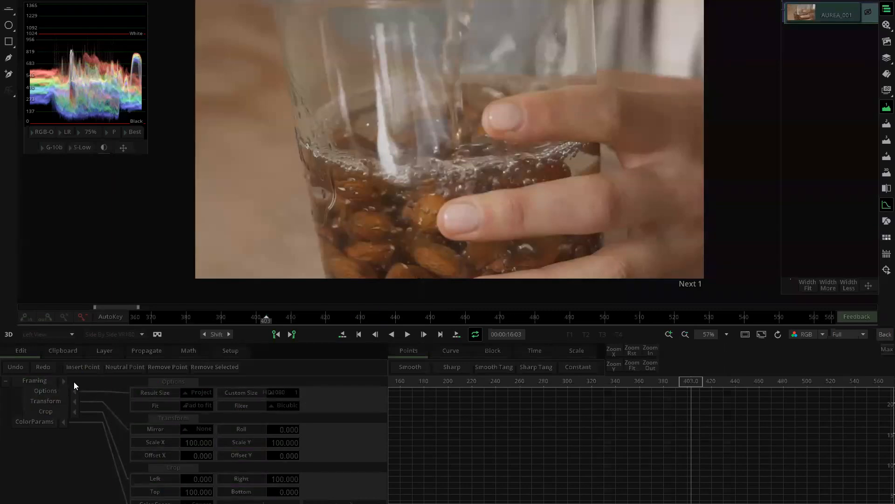
Step: Hide the Transform, Crop and Options parameters, and restore the timeline to its full range
{"action": "left_click", "coordinate": [75, 401]}
{"action": "left_click", "coordinate": [74, 411]}
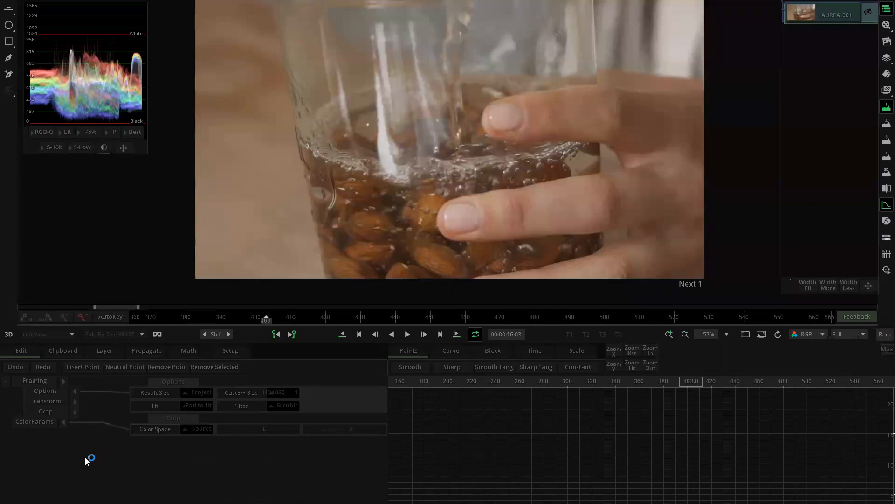
{"action": "left_click", "coordinate": [77, 396]}
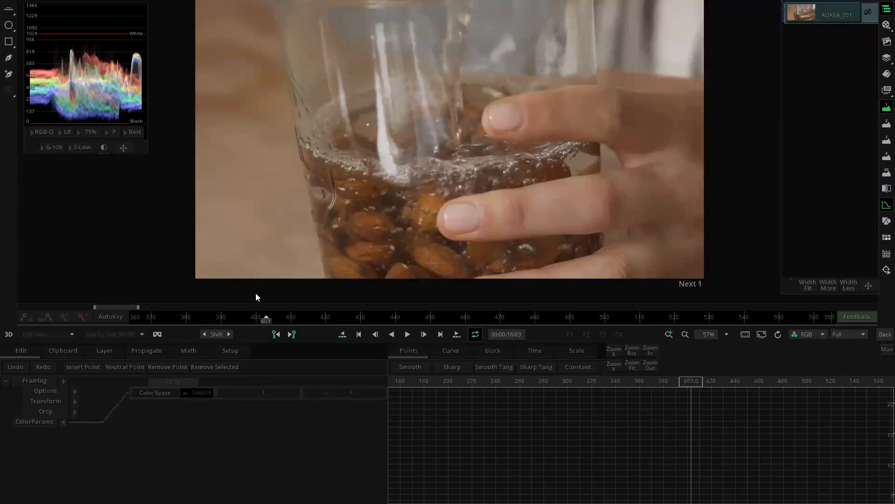
{"action": "left_click_drag", "start_coordinate": [138, 307], "coordinate": [874, 307]}
{"action": "left_click_drag", "start_coordinate": [93, 308], "coordinate": [19, 308]}
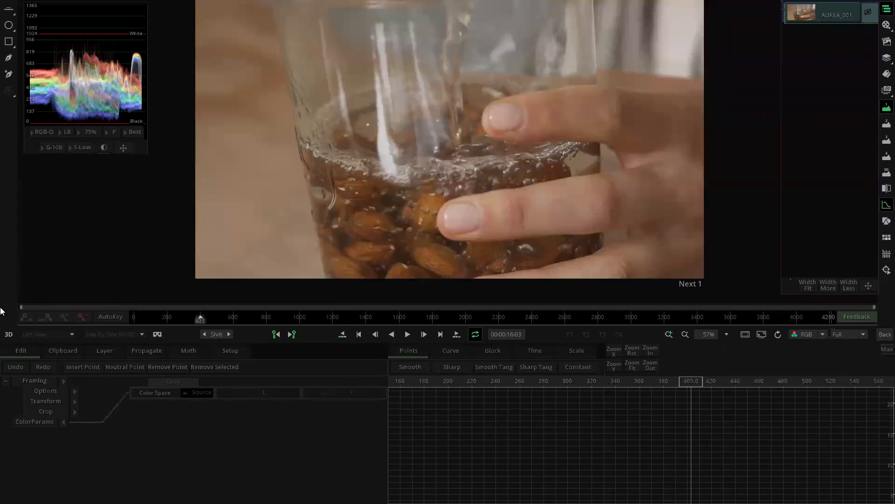
Step: Open scene detection for the AUREA_001 clip, return to its first frame and run the detection
{"action": "left_click", "coordinate": [886, 254]}
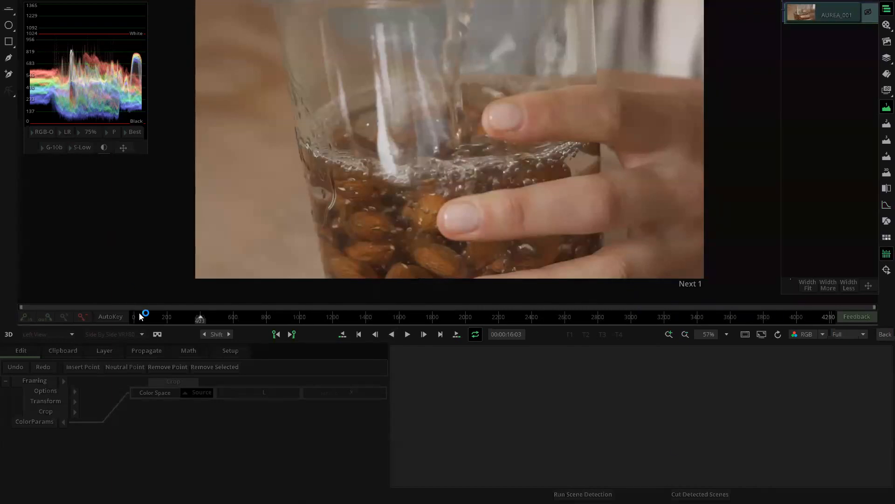
{"action": "left_click_drag", "start_coordinate": [200, 319], "coordinate": [134, 321]}
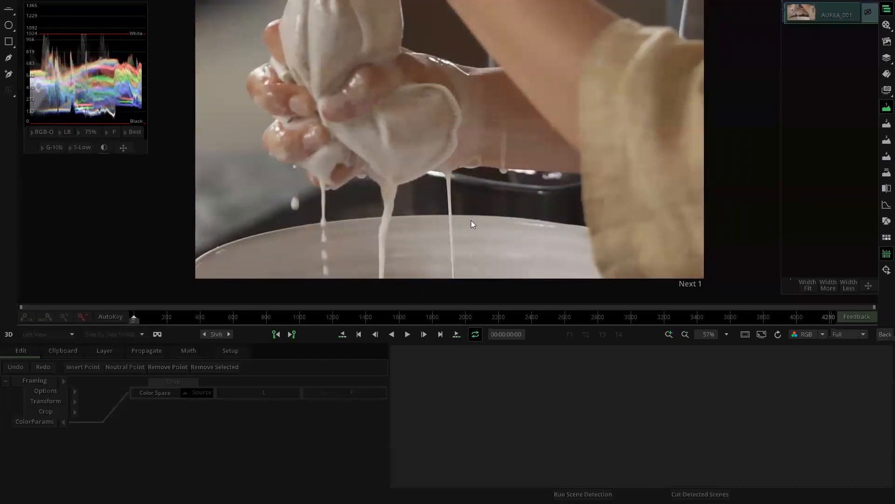
{"action": "scroll", "coordinate": [564, 177], "scroll_direction": "down", "scroll_amount": 2}
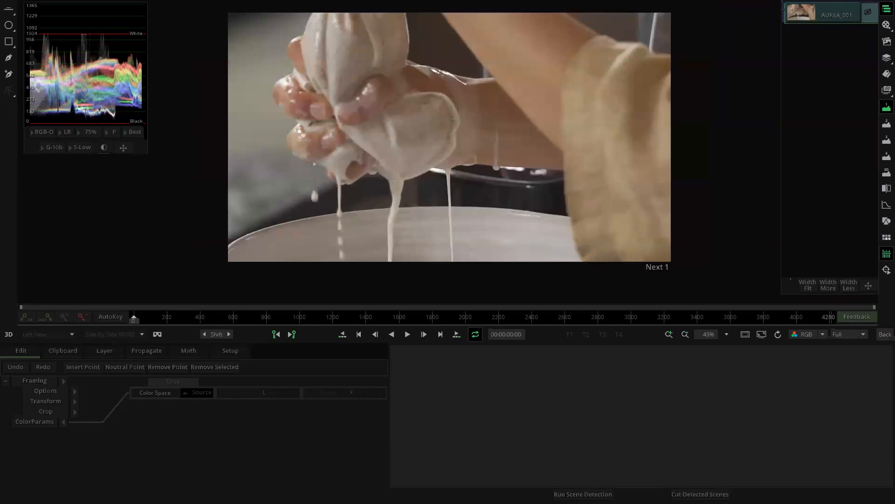
{"action": "left_click", "coordinate": [885, 255]}
{"action": "left_click", "coordinate": [583, 494]}
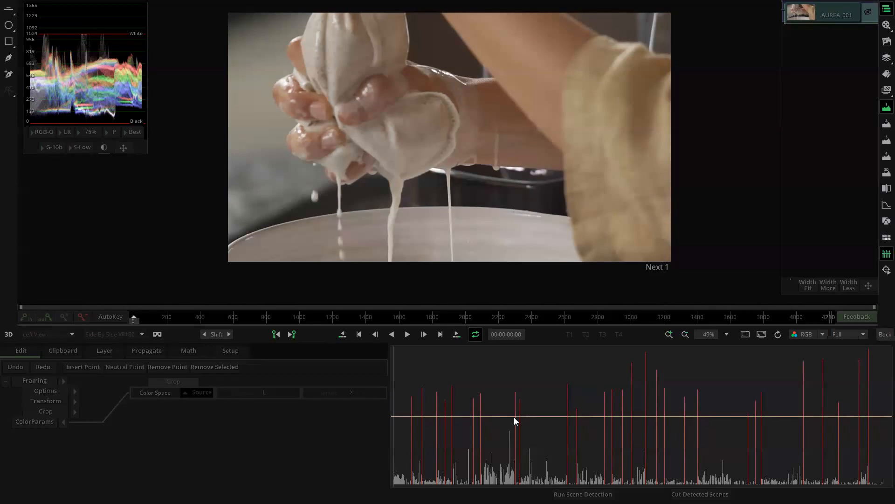
Step: Lower the scene detection threshold to just above the low noise peaks and cut AUREA_001 at the detected scenes
{"action": "left_click_drag", "start_coordinate": [521, 416], "coordinate": [546, 448]}
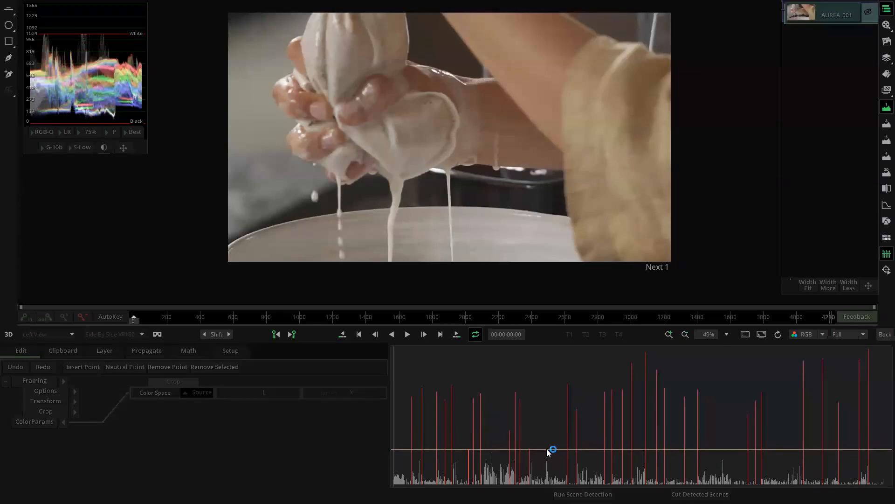
{"action": "left_click_drag", "start_coordinate": [547, 449], "coordinate": [551, 450]}
{"action": "left_click", "coordinate": [885, 334]}
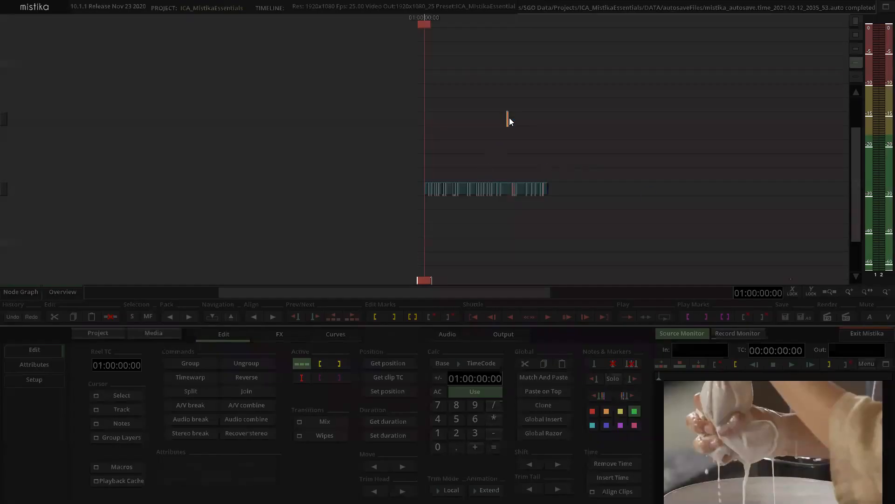
Step: Switch the timeline clips to the taller thumbnail display at the extra cut near 01:00:06:02
{"action": "scroll", "coordinate": [527, 124], "scroll_direction": "down", "scroll_amount": 4}
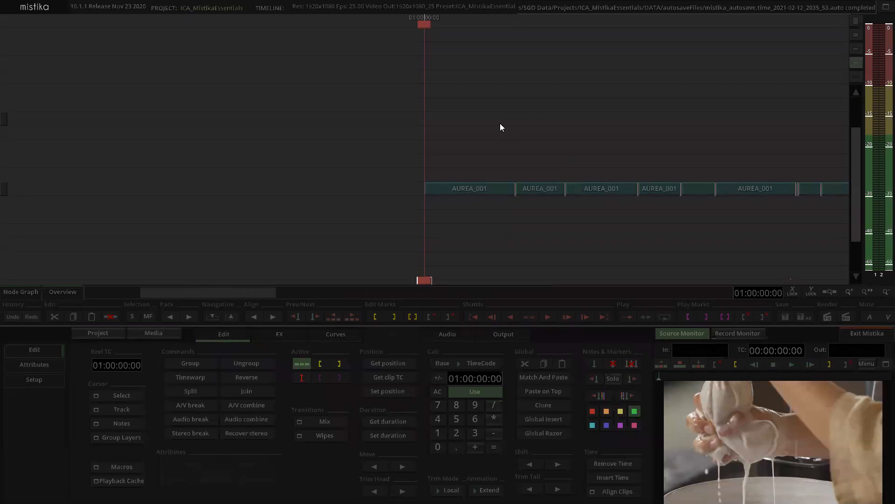
{"action": "scroll", "coordinate": [500, 122], "scroll_direction": "down", "scroll_amount": 3}
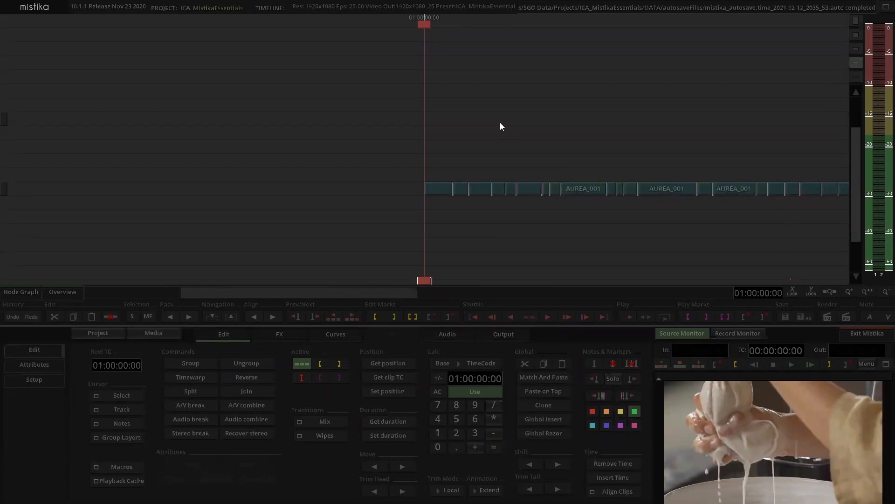
{"action": "scroll", "coordinate": [500, 122], "scroll_direction": "up", "scroll_amount": 4}
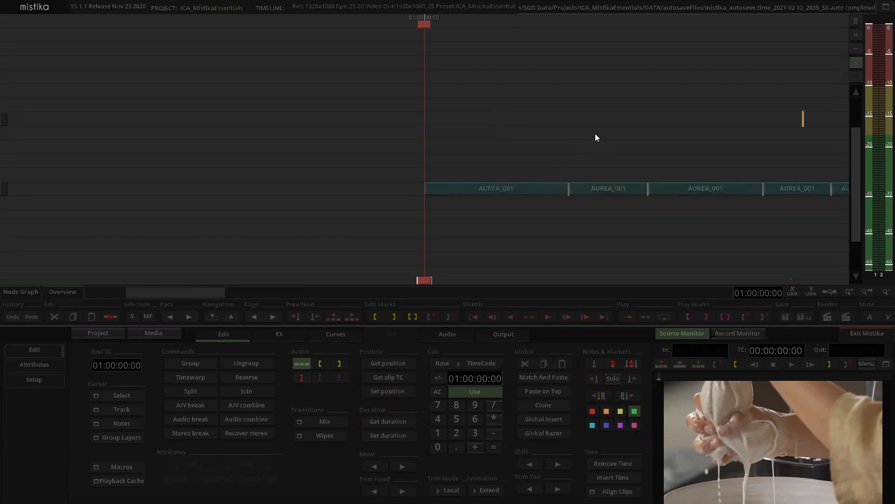
{"action": "scroll", "coordinate": [486, 135], "scroll_direction": "up", "scroll_amount": 3}
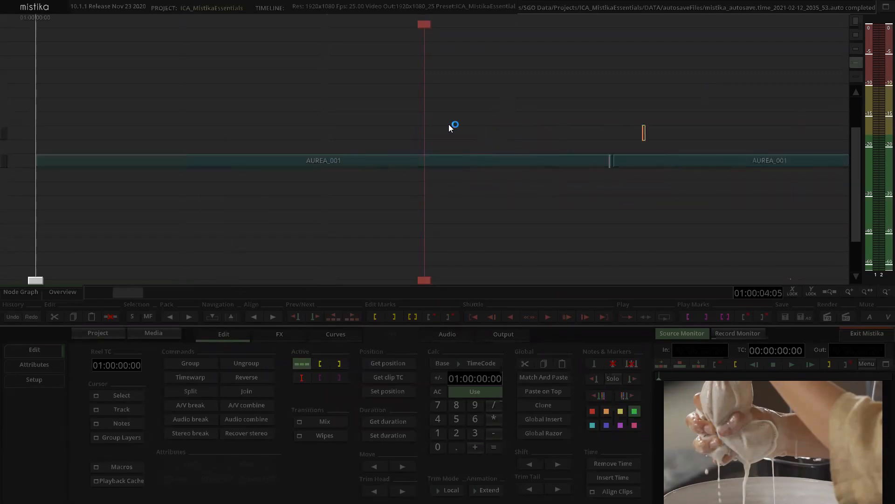
{"action": "scroll", "coordinate": [485, 132], "scroll_direction": "up", "scroll_amount": 3}
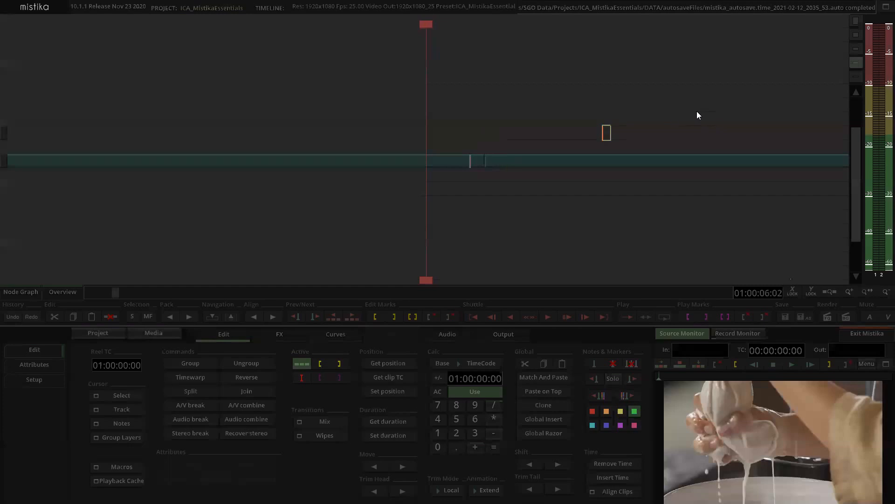
{"action": "left_click", "coordinate": [857, 48]}
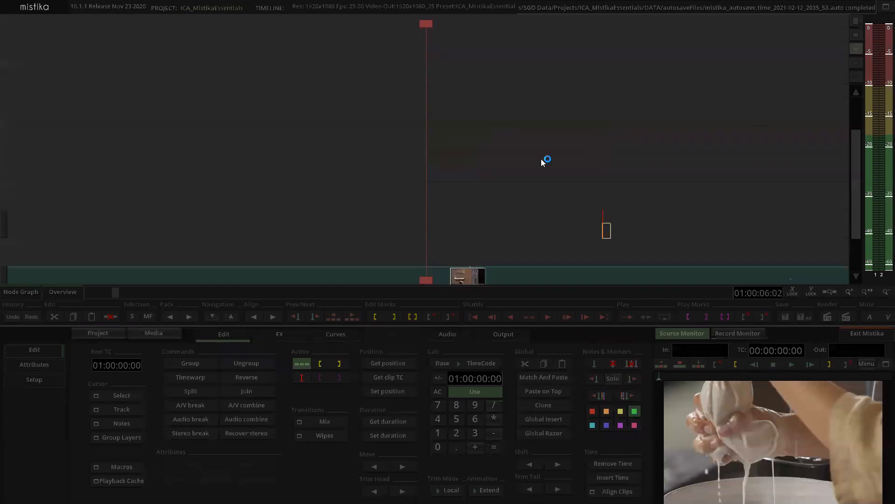
Step: Try to join the AUREA_001 fragments on both sides of the extra cut near 01:00:06:03
{"action": "left_click", "coordinate": [443, 210]}
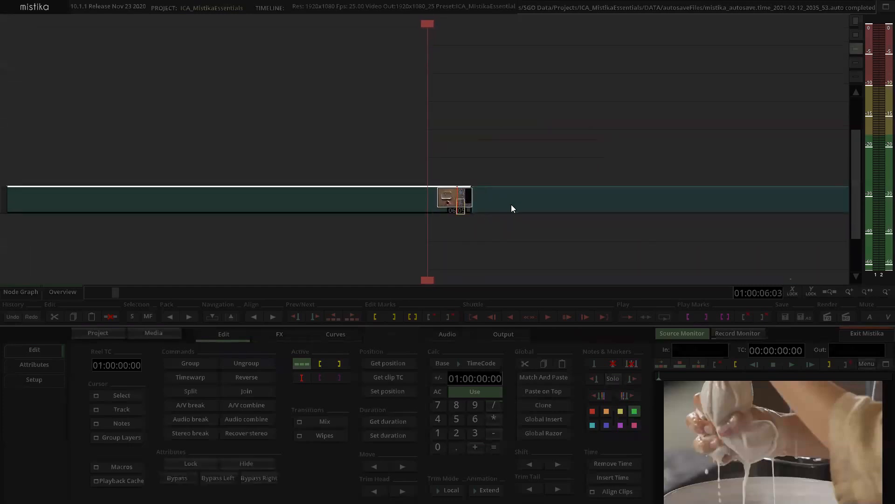
{"action": "left_click", "coordinate": [511, 205]}
{"action": "left_click", "coordinate": [444, 206]}
{"action": "left_click", "coordinate": [480, 206]}
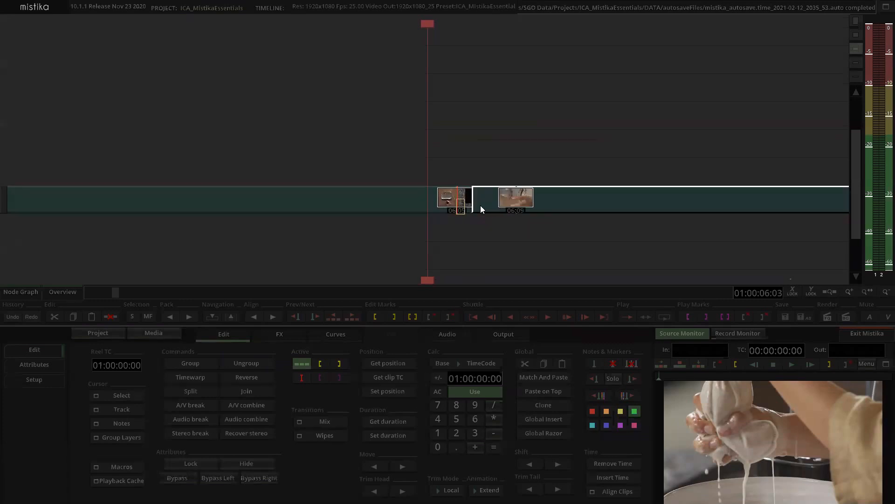
{"action": "left_click", "coordinate": [463, 212]}
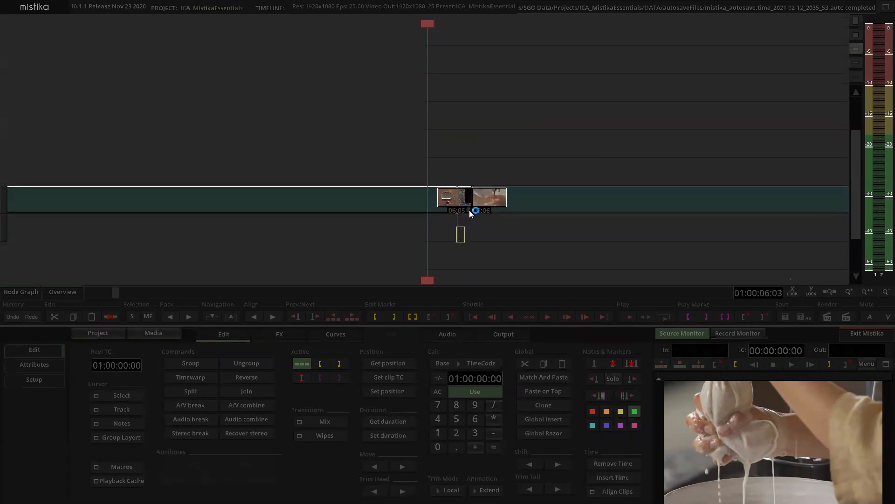
{"action": "left_click_drag", "start_coordinate": [457, 167], "coordinate": [521, 262]}
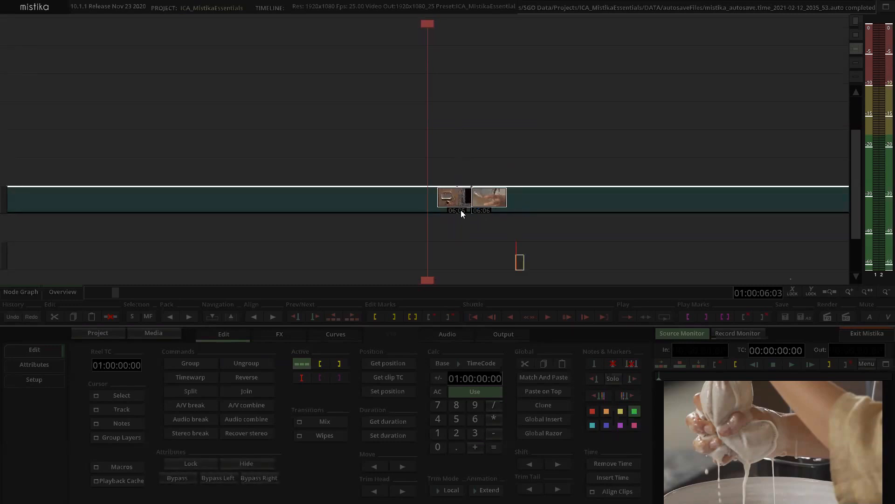
{"action": "left_click", "coordinate": [243, 390]}
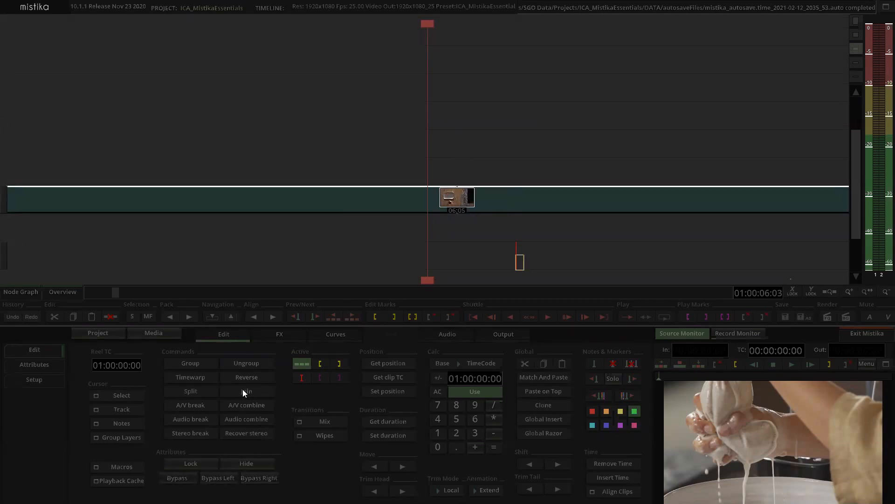
{"action": "left_click", "coordinate": [275, 359]}
Step: Try shortening the end of the clip before the extra cut near 01:00:06:03 and undo the change
{"action": "left_click_drag", "start_coordinate": [477, 216], "coordinate": [460, 214]}
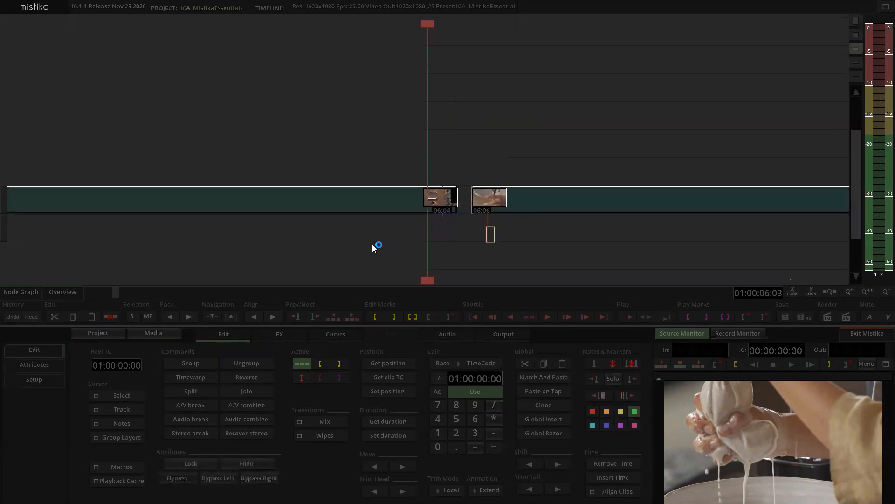
{"action": "key", "text": "ctrl+z"}
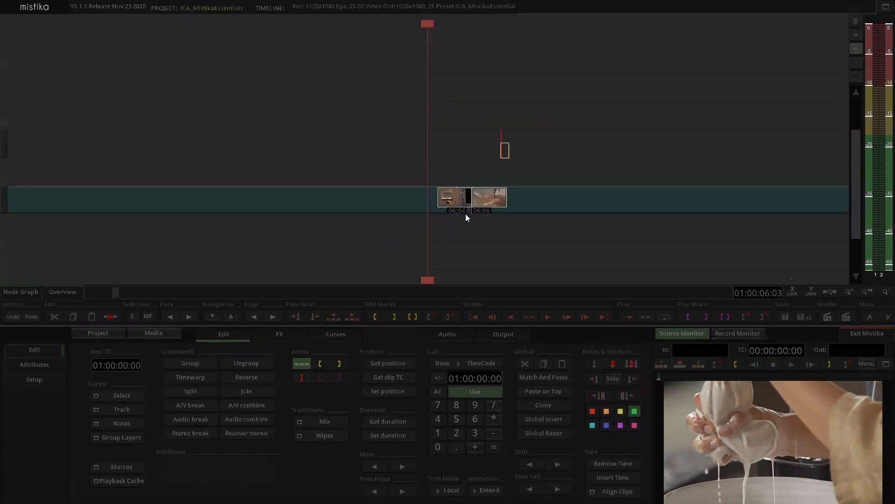
{"action": "key", "text": "ctrl+z"}
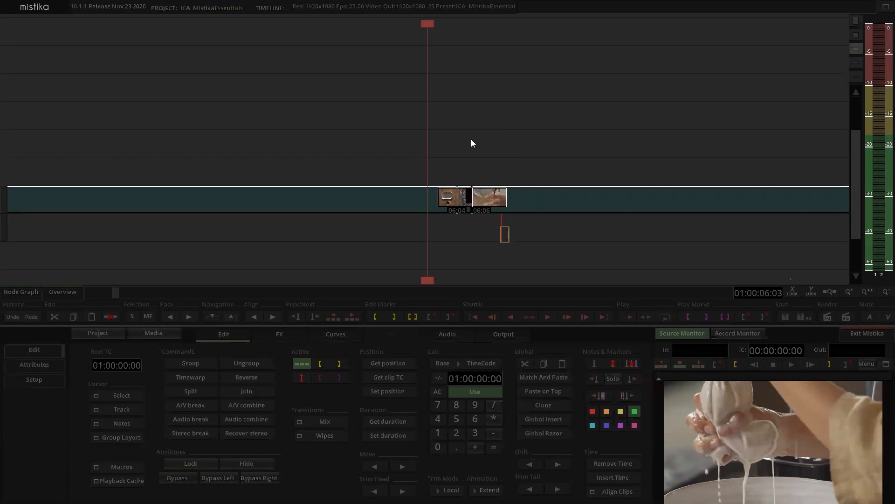
Step: Try grouping the AUREA_001 clips on both sides of the extra cut near 01:00:06:02
{"action": "left_click_drag", "start_coordinate": [471, 140], "coordinate": [462, 229]}
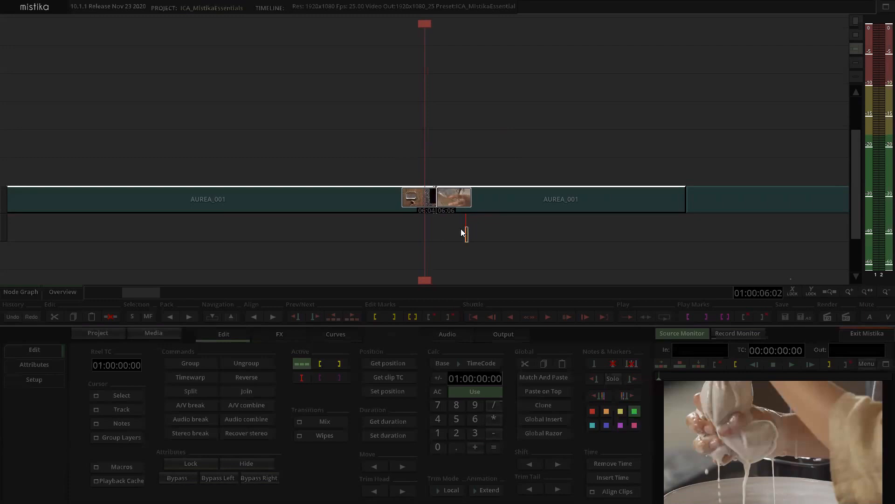
{"action": "scroll", "coordinate": [461, 229], "scroll_direction": "up", "scroll_amount": 2}
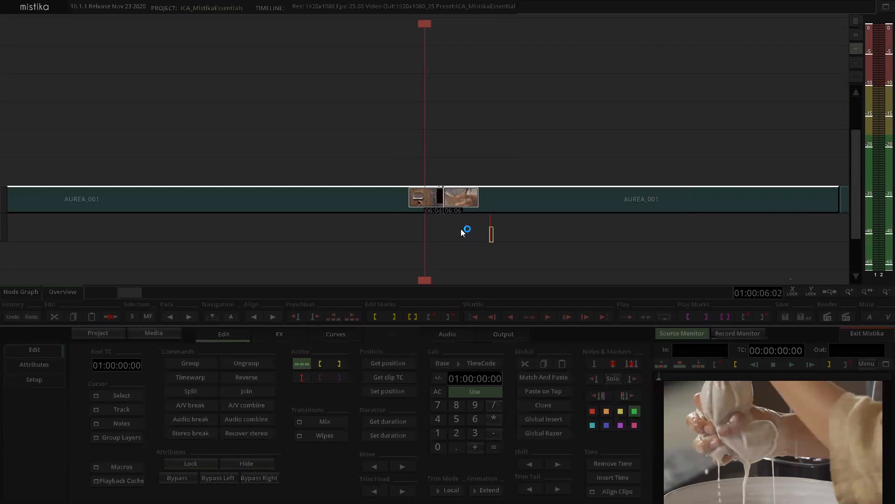
{"action": "key", "text": "ctrl+g"}
{"action": "scroll", "coordinate": [498, 129], "scroll_direction": "down", "scroll_amount": 5}
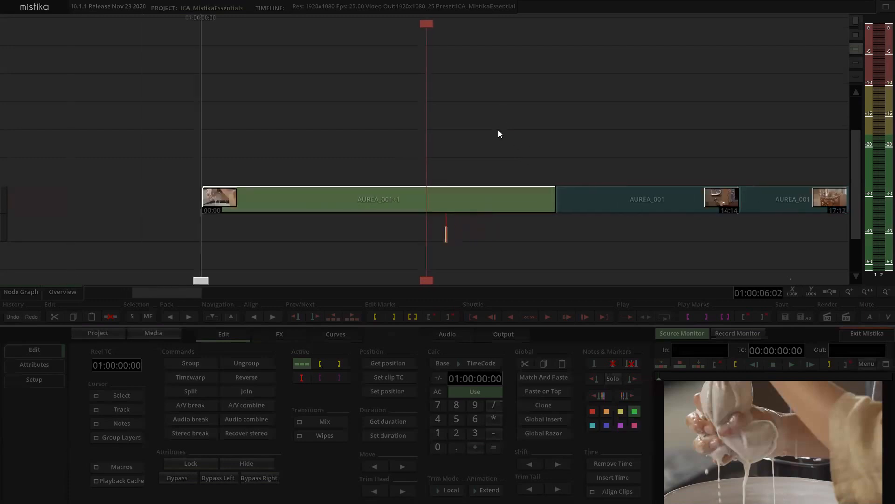
{"action": "scroll", "coordinate": [498, 133], "scroll_direction": "down", "scroll_amount": 2}
{"action": "scroll", "coordinate": [498, 133], "scroll_direction": "up", "scroll_amount": 1}
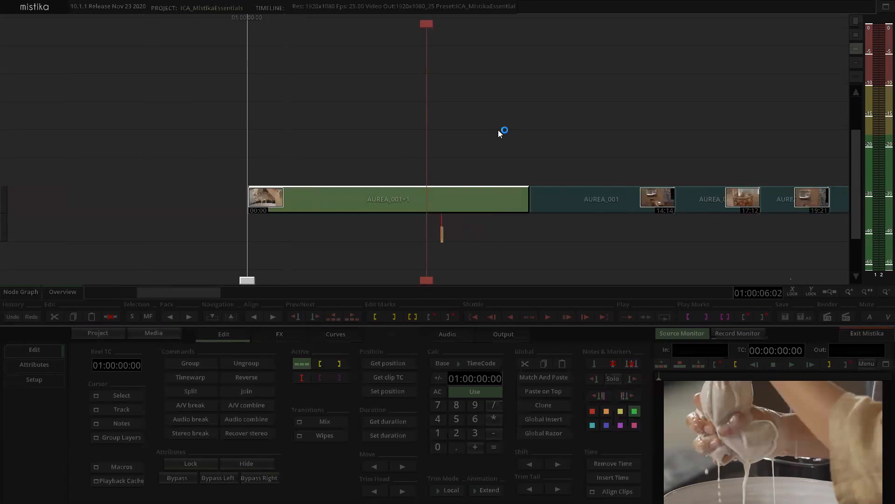
{"action": "scroll", "coordinate": [498, 129], "scroll_direction": "up", "scroll_amount": 2}
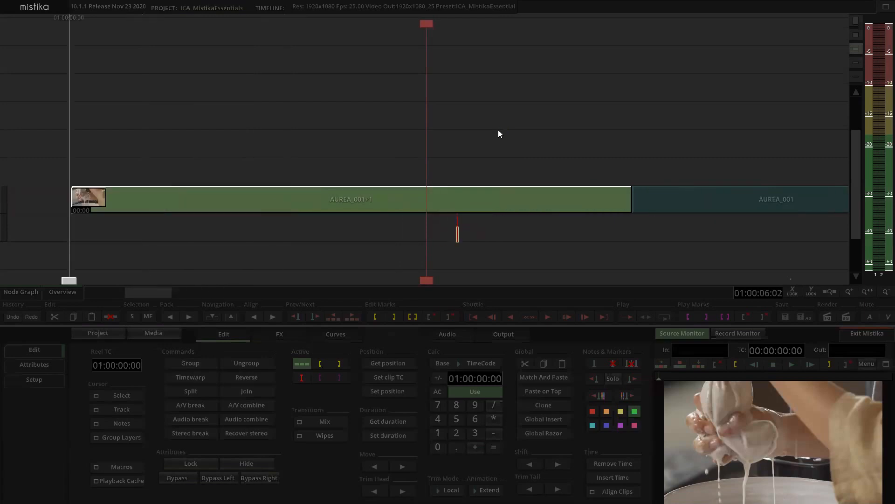
{"action": "scroll", "coordinate": [498, 134], "scroll_direction": "up", "scroll_amount": 1}
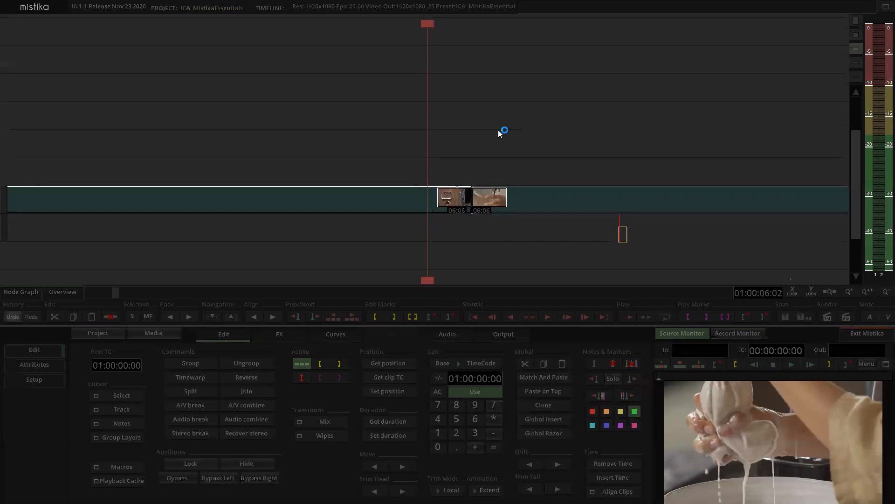
Step: Display the timeline image in the Record Monitor and move the playhead into the first AUREA_001 clip, about 01:00:03:05
{"action": "left_click", "coordinate": [498, 130]}
{"action": "scroll", "coordinate": [427, 131], "scroll_direction": "down", "scroll_amount": 5}
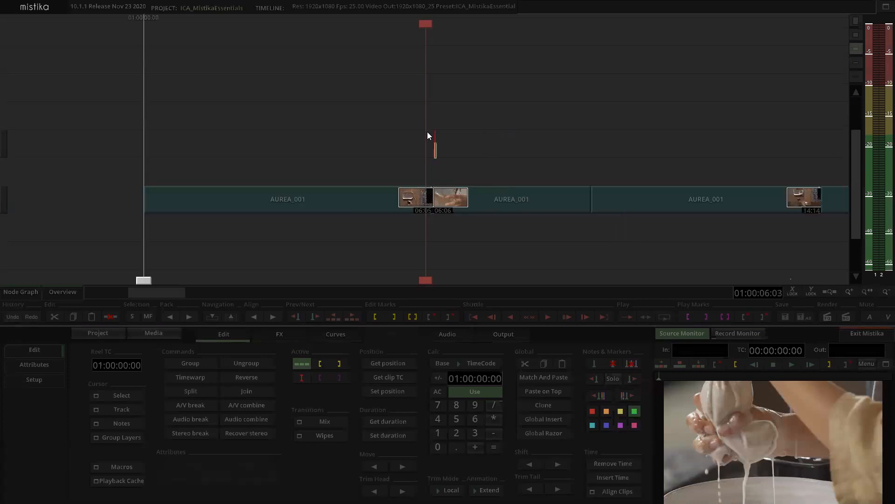
{"action": "scroll", "coordinate": [427, 131], "scroll_direction": "down", "scroll_amount": 2}
{"action": "scroll", "coordinate": [433, 139], "scroll_direction": "down", "scroll_amount": 2}
{"action": "left_click", "coordinate": [739, 333]}
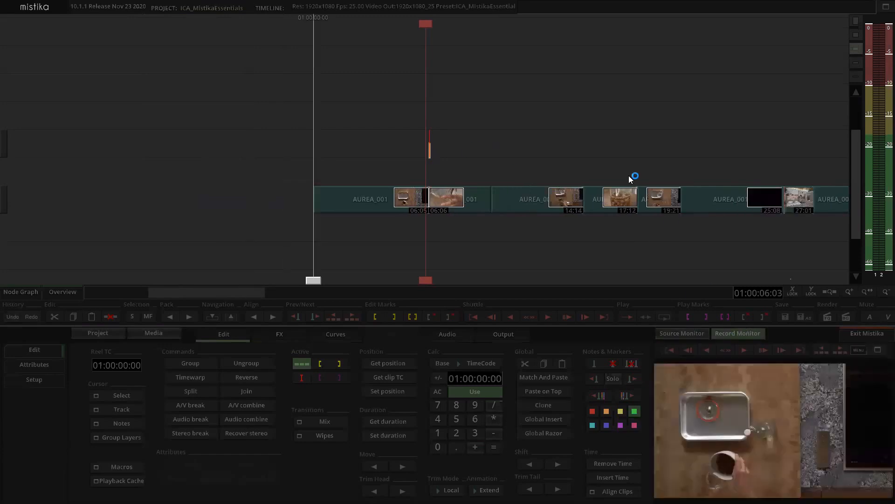
{"action": "left_click_drag", "start_coordinate": [455, 133], "coordinate": [506, 124]}
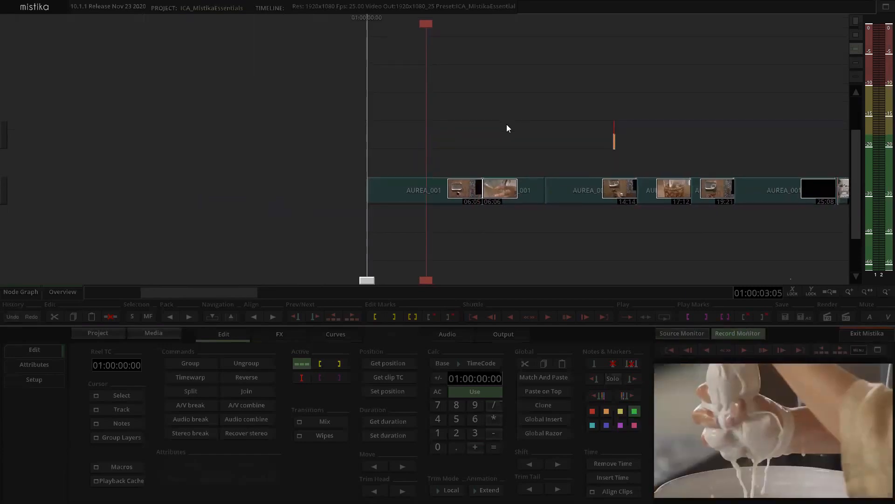
Step: Play to the missed shot change in the first AUREA_001 clip and cut it at 01:00:03:22
{"action": "key", "text": "Home"}
{"action": "key", "text": "space"}
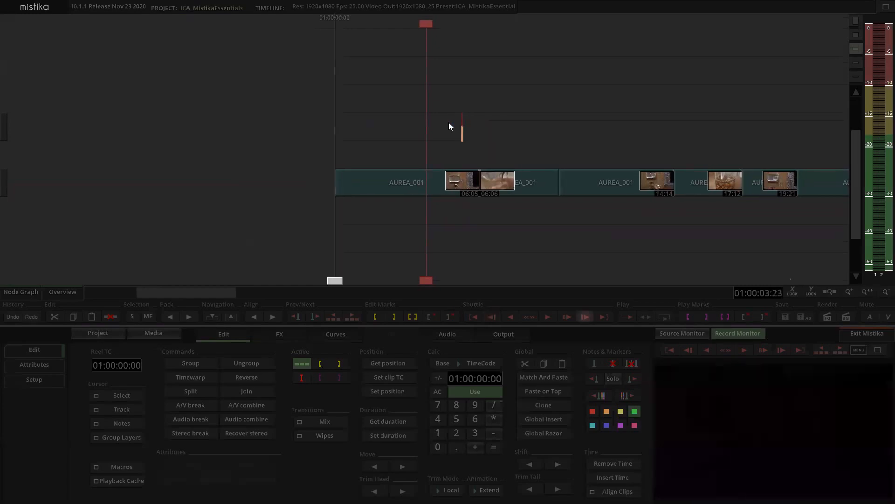
{"action": "key", "text": "Left"}
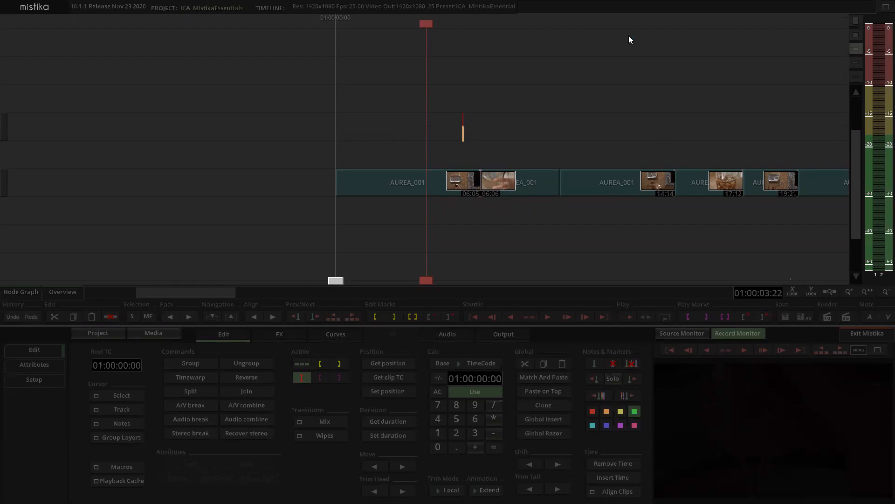
{"action": "key", "text": "r"}
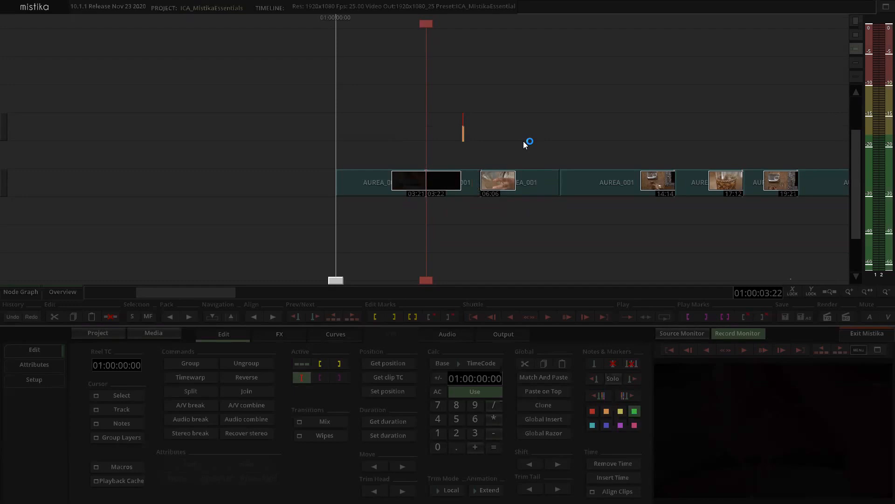
Step: Locate the missed shot change in the AUREA_001 clip after 01:00:19:21 and cut it at 01:00:22:08
{"action": "key", "text": "space"}
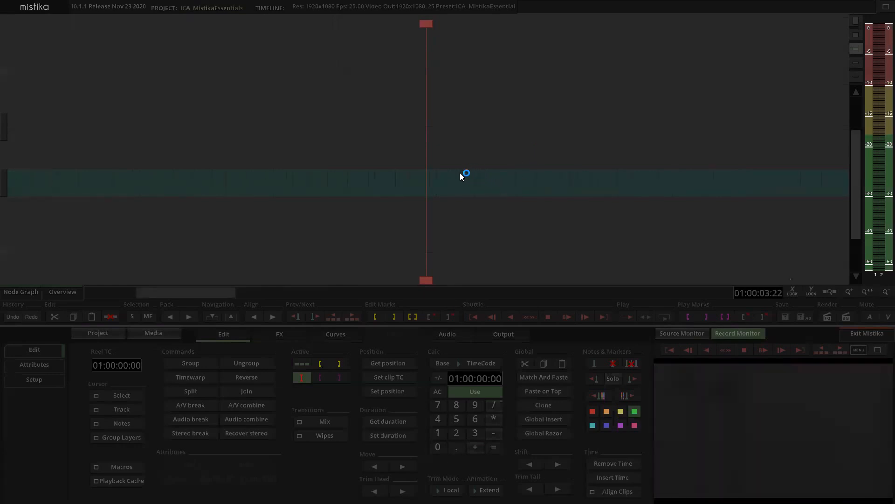
{"action": "key", "text": "space"}
{"action": "scroll", "coordinate": [460, 139], "scroll_direction": "up", "scroll_amount": 3}
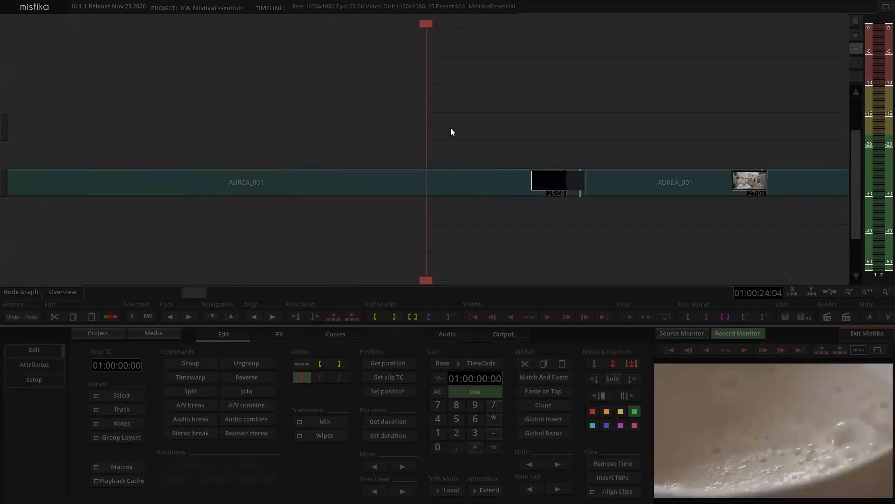
{"action": "left_click_drag", "start_coordinate": [456, 124], "coordinate": [548, 101]}
{"action": "left_click_drag", "start_coordinate": [472, 95], "coordinate": [557, 91]}
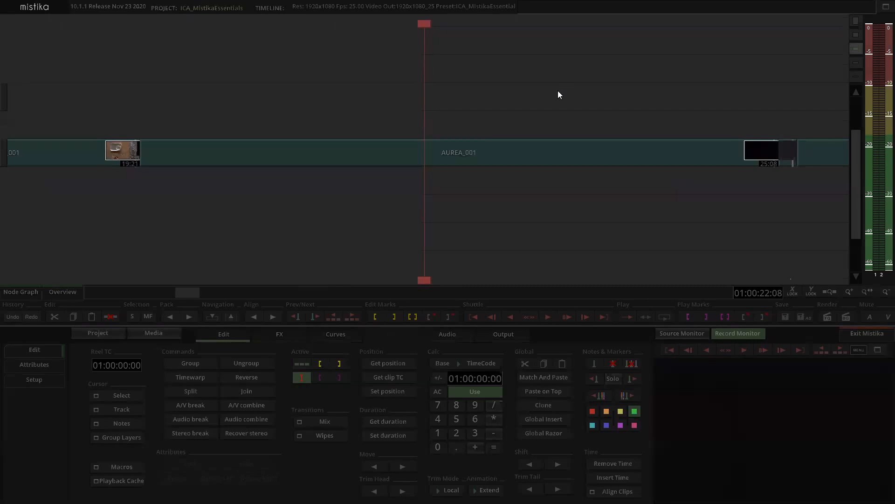
{"action": "key", "text": "x"}
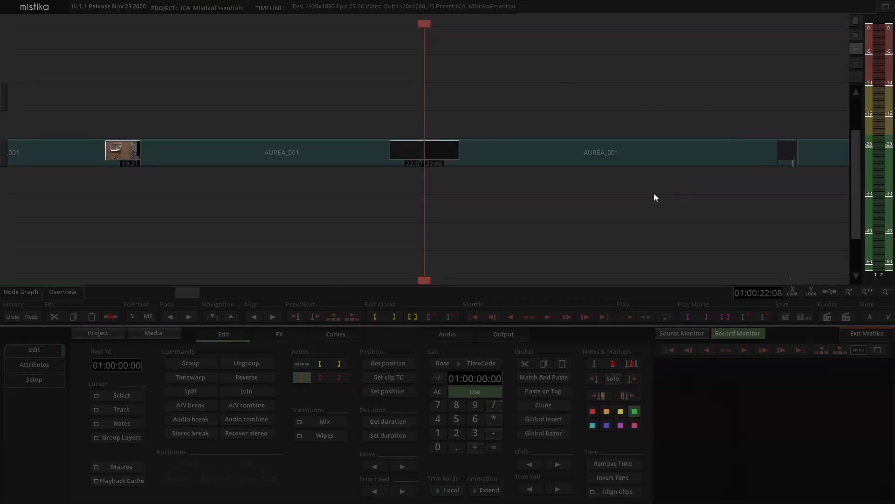
Step: Join the short AUREA_001 clip ending near 01:00:25:12 with the clip that follows it
{"action": "mouse_move", "coordinate": [693, 99]}
{"action": "left_mouse_down"}
{"action": "mouse_move", "coordinate": [480, 116]}
{"action": "mouse_move", "coordinate": [459, 91]}
{"action": "mouse_move", "coordinate": [480, 89]}
{"action": "mouse_move", "coordinate": [438, 88]}
{"action": "mouse_move", "coordinate": [460, 86]}
{"action": "mouse_move", "coordinate": [449, 83]}
{"action": "mouse_move", "coordinate": [460, 100]}
{"action": "mouse_move", "coordinate": [414, 106]}
{"action": "left_mouse_up"}
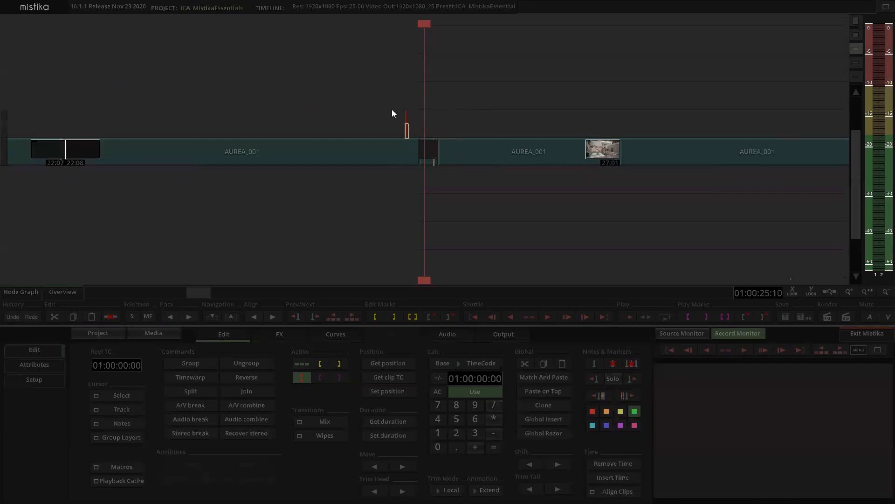
{"action": "left_click", "coordinate": [425, 149]}
{"action": "left_click_drag", "start_coordinate": [467, 106], "coordinate": [374, 255]}
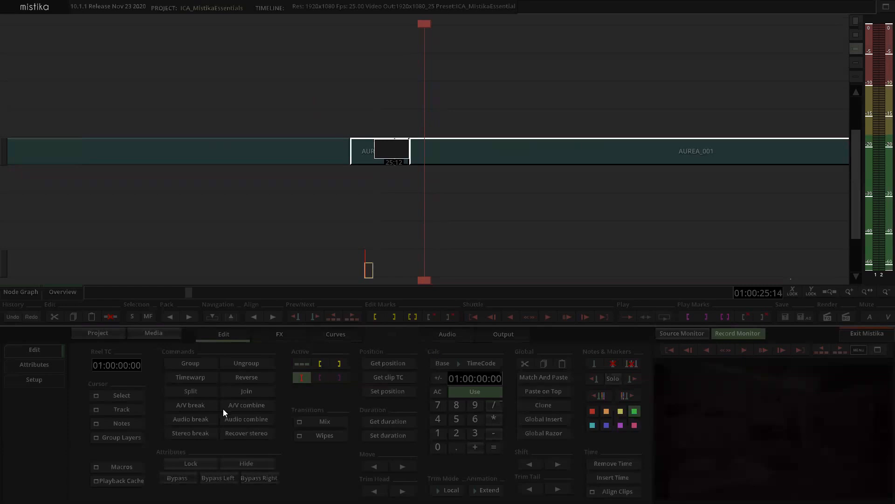
{"action": "left_click", "coordinate": [250, 390]}
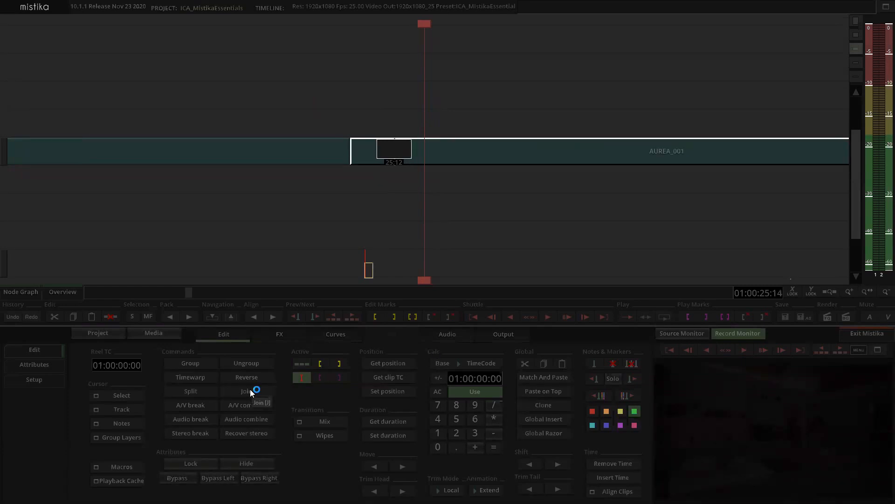
{"action": "left_click", "coordinate": [527, 103]}
Step: Review the corrected cuts along the timeline, playing it and jumping to its start and its end
{"action": "scroll", "coordinate": [527, 104], "scroll_direction": "down", "scroll_amount": 10}
{"action": "scroll", "coordinate": [527, 103], "scroll_direction": "down", "scroll_amount": 8}
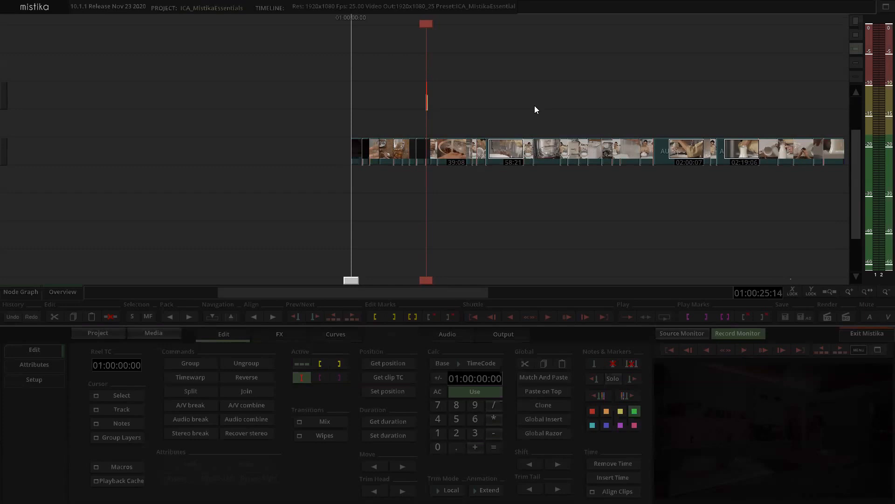
{"action": "scroll", "coordinate": [519, 112], "scroll_direction": "up", "scroll_amount": 6}
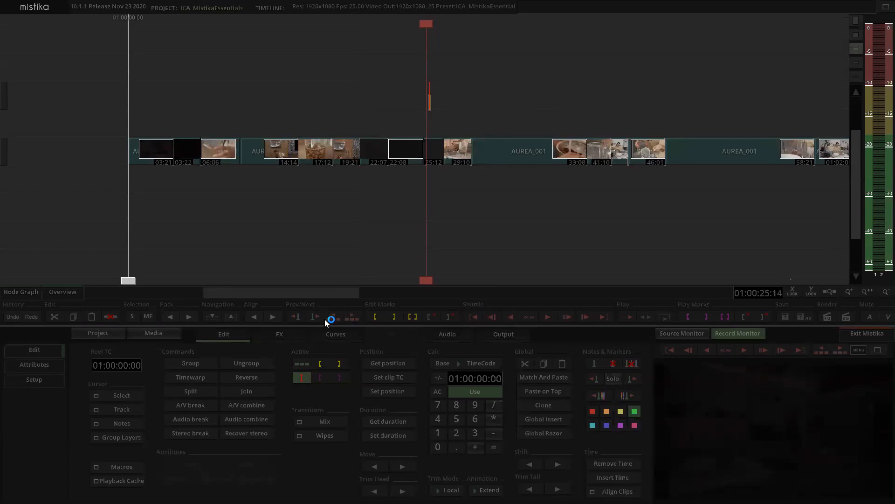
{"action": "left_click", "coordinate": [352, 316]}
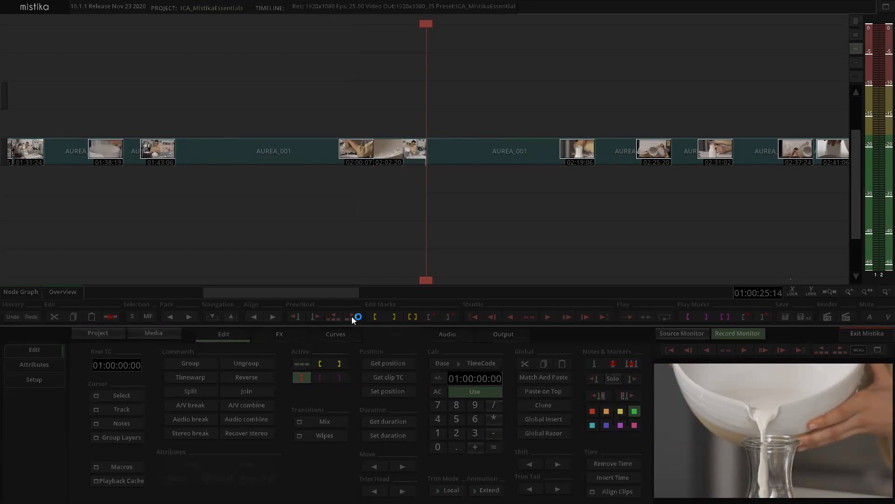
{"action": "left_click", "coordinate": [549, 317]}
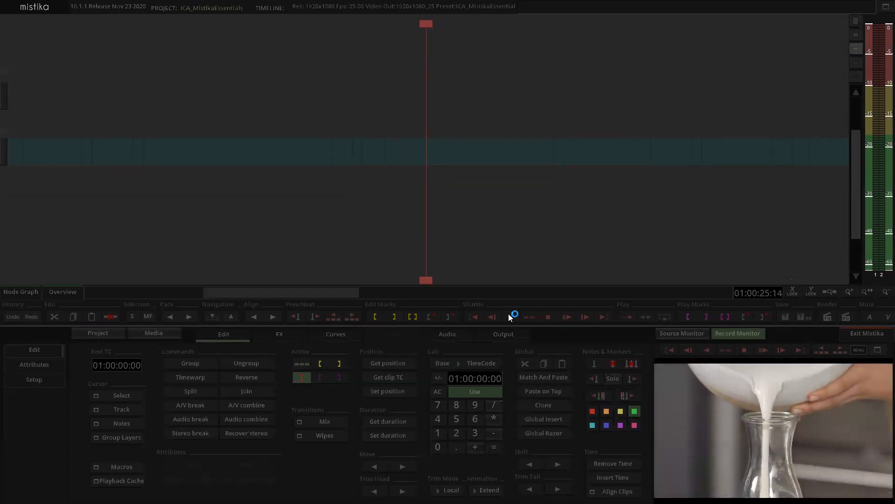
{"action": "left_click", "coordinate": [541, 316]}
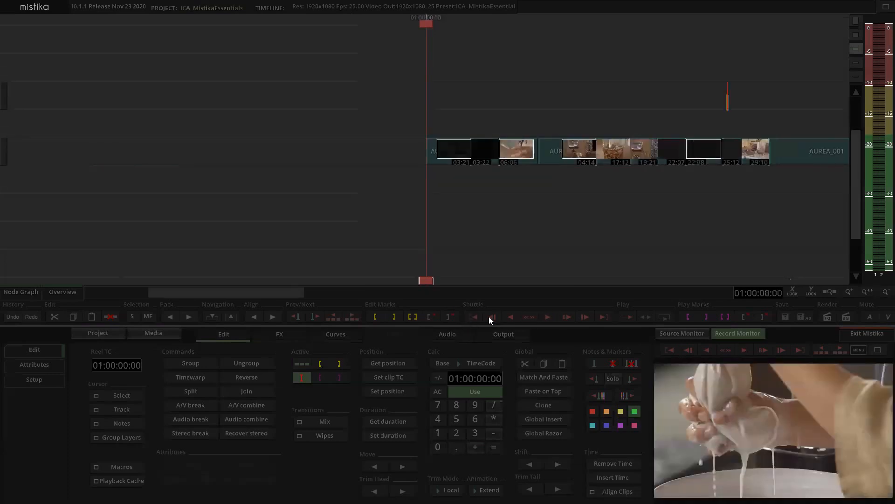
{"action": "left_click", "coordinate": [603, 317]}
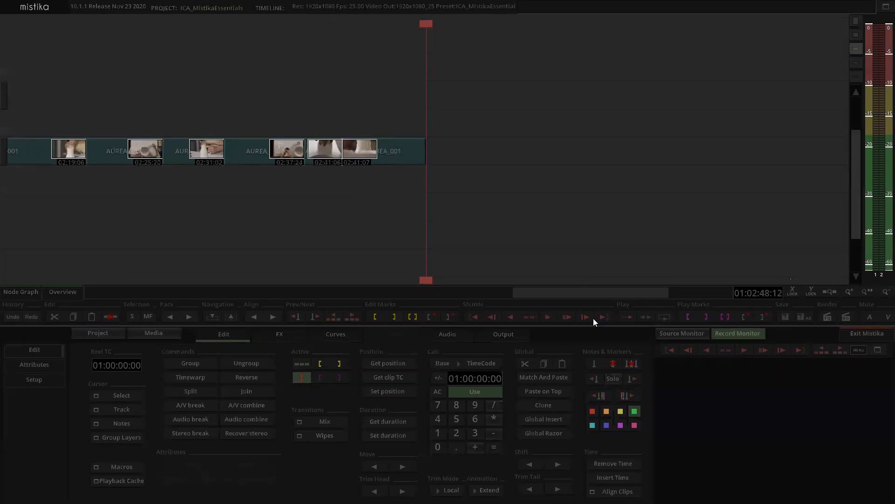
Step: Open the AUREA_001 clip at about 01:00:46 in the effects view, step through the following shots and return to it
{"action": "scroll", "coordinate": [550, 190], "scroll_direction": "down", "scroll_amount": 5}
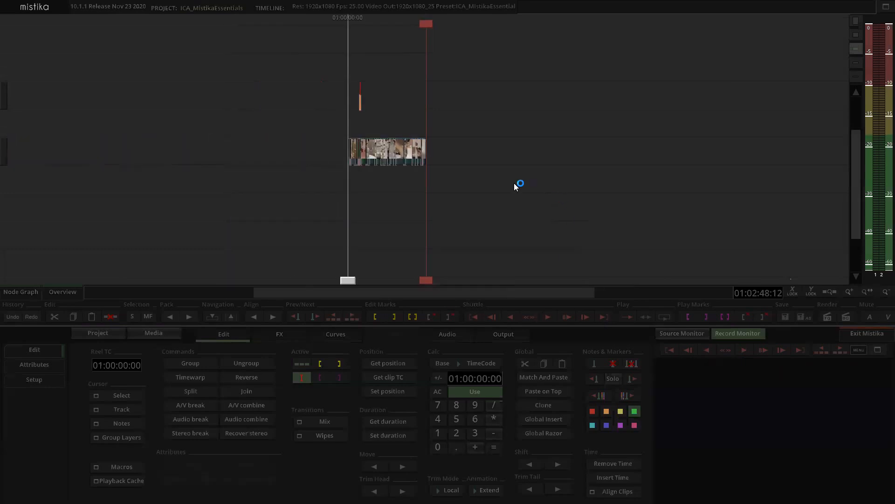
{"action": "scroll", "coordinate": [517, 212], "scroll_direction": "up", "scroll_amount": 5}
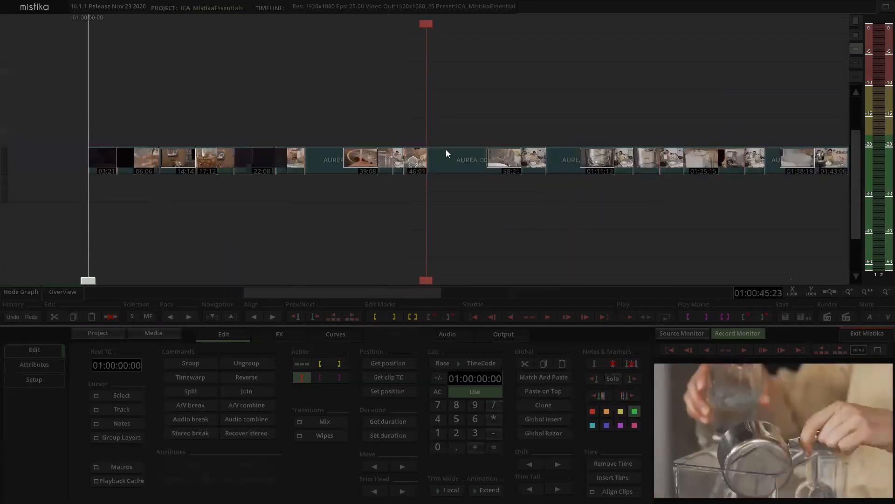
{"action": "double_click", "coordinate": [448, 154]}
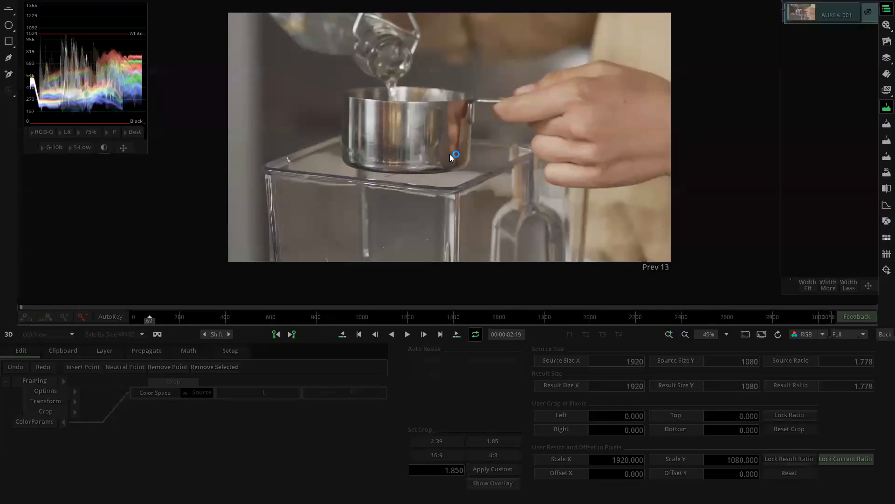
{"action": "left_click", "coordinate": [456, 335]}
{"action": "left_click", "coordinate": [457, 334]}
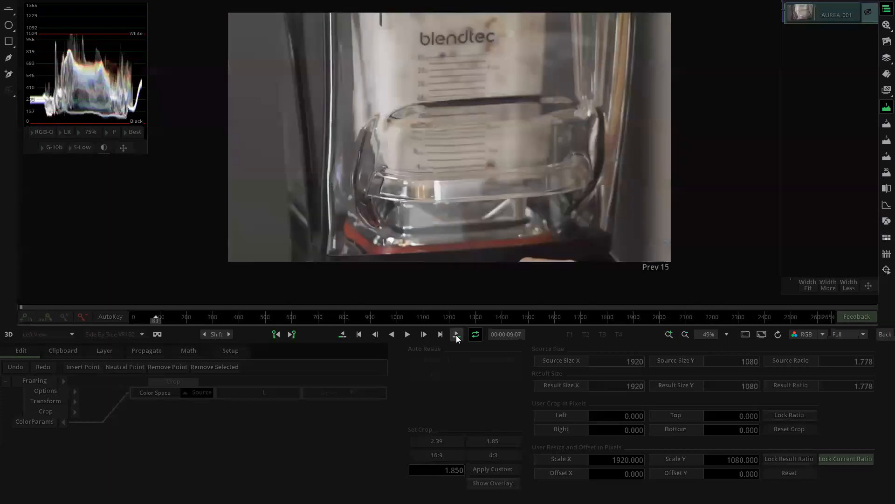
{"action": "left_click", "coordinate": [457, 335]}
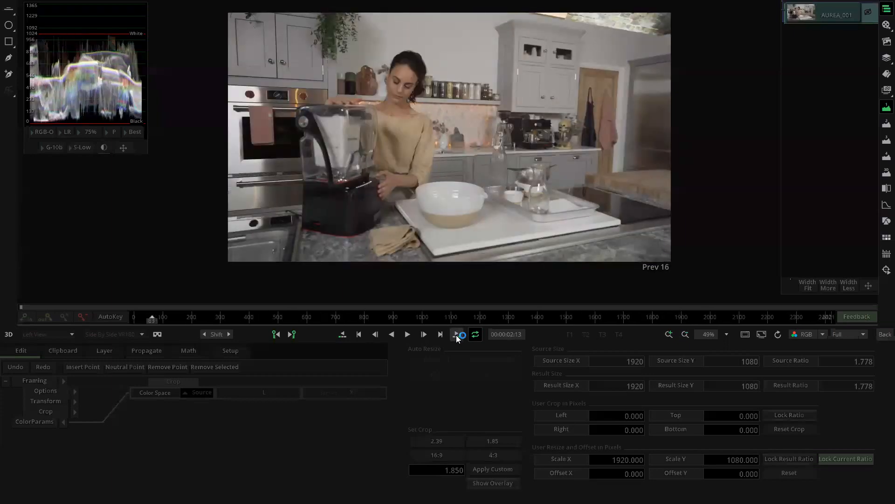
{"action": "left_click", "coordinate": [340, 336]}
{"action": "left_click", "coordinate": [337, 335]}
{"action": "left_click", "coordinate": [338, 334]}
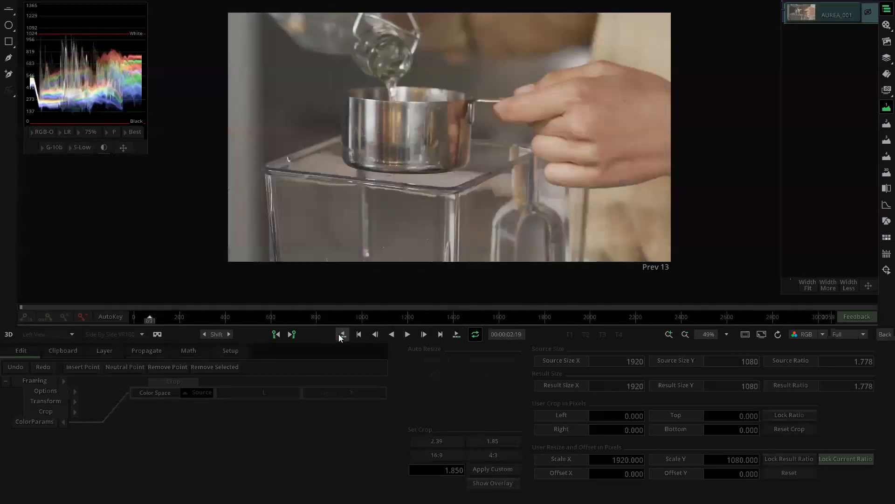
Step: Play the opened shot forward and backward, stopping at 00:00:04:13
{"action": "left_click", "coordinate": [409, 334]}
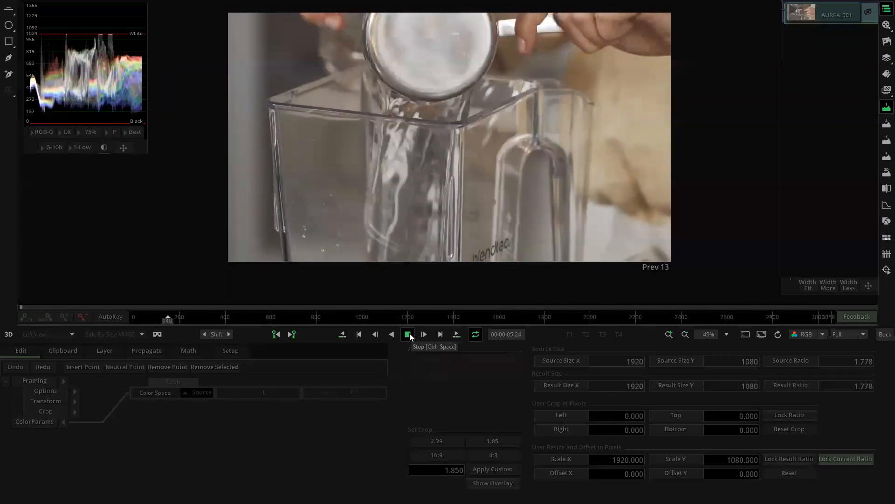
{"action": "left_click", "coordinate": [392, 335]}
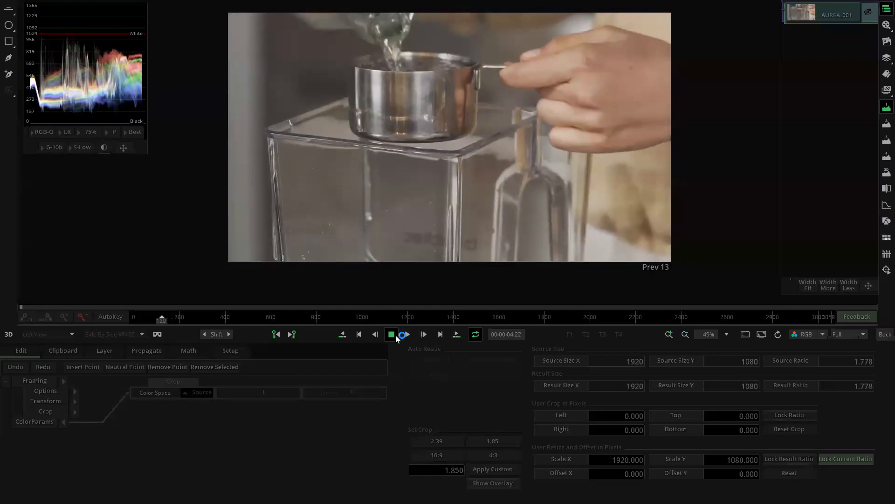
{"action": "left_click", "coordinate": [392, 334]}
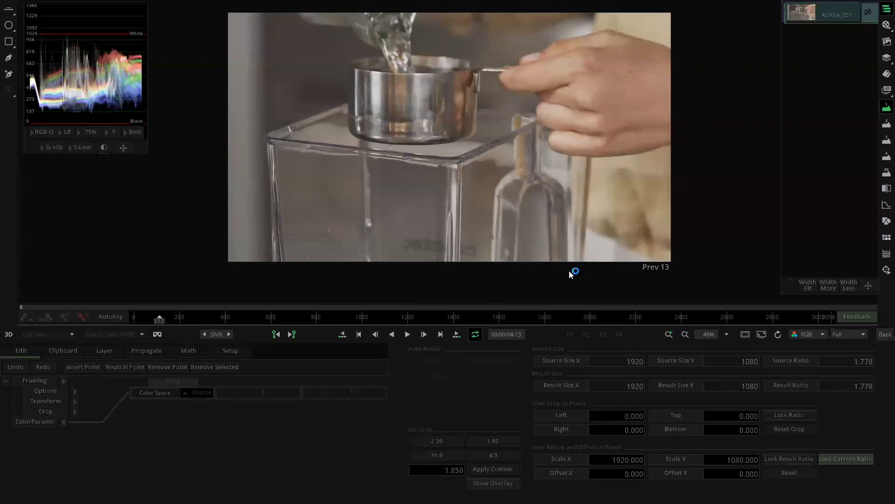
Step: Display the storyboard and compare shot 15 with the snapshots of shots 14 and 16
{"action": "left_click", "coordinate": [882, 27]}
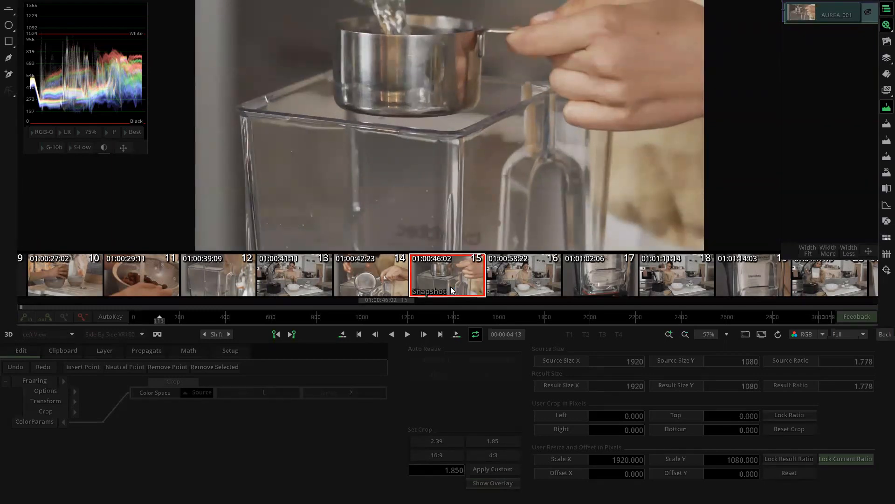
{"action": "left_click", "coordinate": [393, 276]}
{"action": "left_click", "coordinate": [432, 273]}
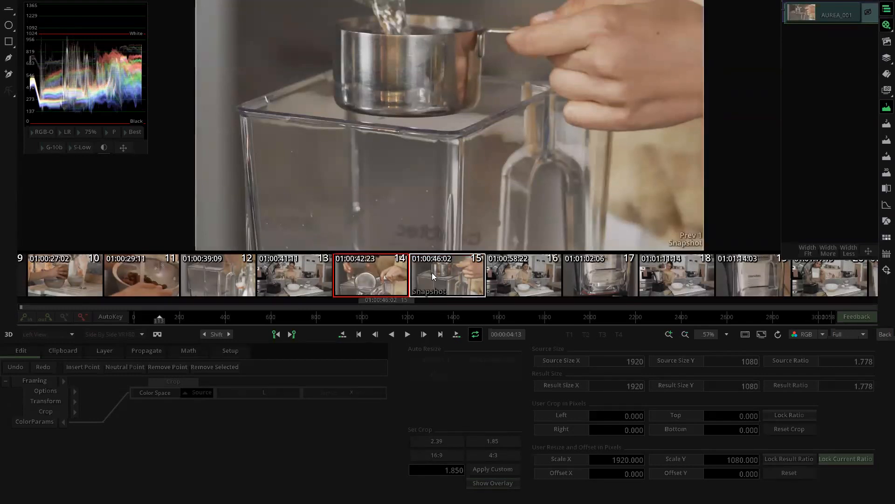
{"action": "left_click", "coordinate": [522, 273]}
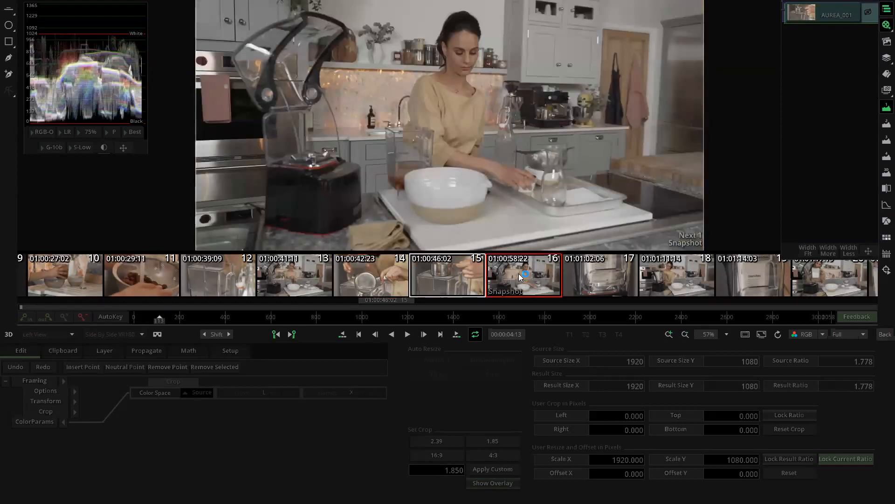
{"action": "left_click", "coordinate": [455, 266]}
{"action": "left_click", "coordinate": [392, 272]}
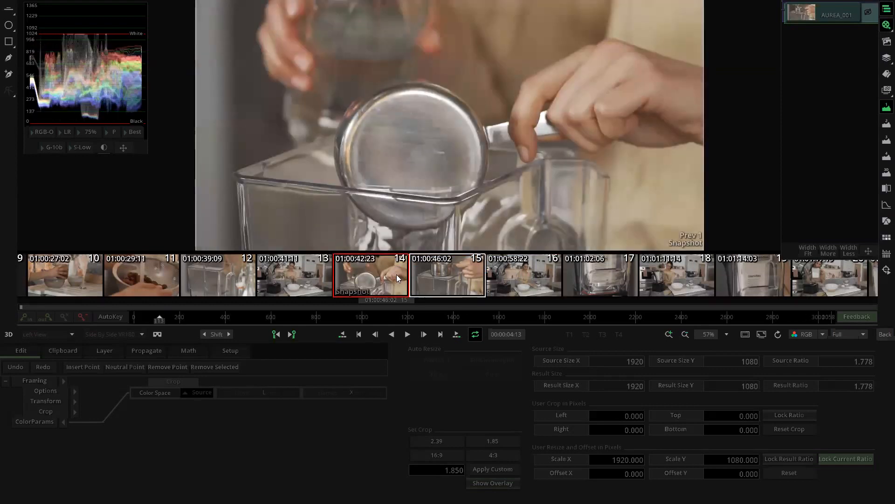
Step: Move to shot 17, select shot 15 as the snapshot and return to shot 15
{"action": "left_click", "coordinate": [456, 335]}
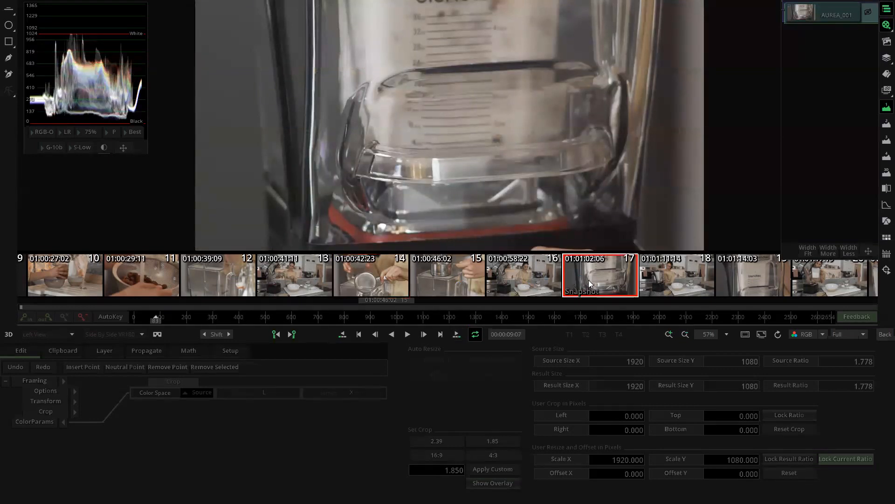
{"action": "left_click", "coordinate": [433, 267]}
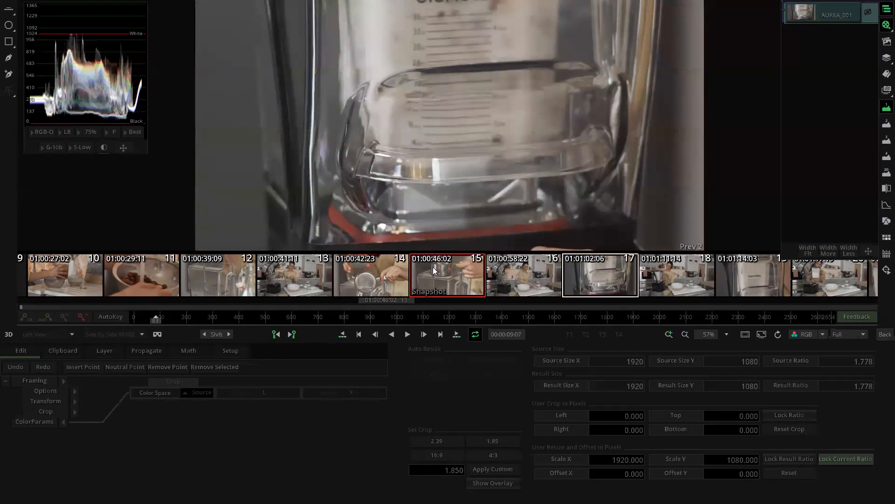
{"action": "left_click", "coordinate": [455, 279]}
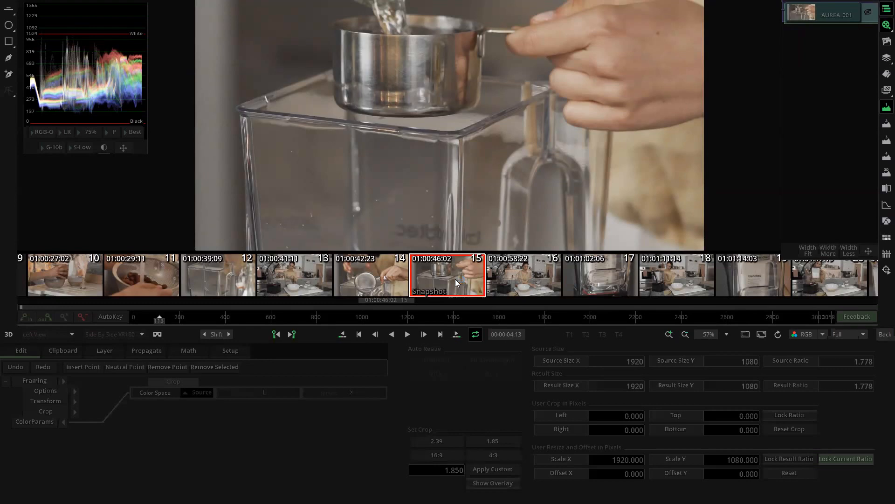
Step: Toggle the storyboard off and on, step forward past shot 17 and go back to shot 16
{"action": "left_click", "coordinate": [886, 26]}
{"action": "left_click", "coordinate": [886, 26]}
{"action": "left_click", "coordinate": [457, 334]}
{"action": "left_click", "coordinate": [457, 334]}
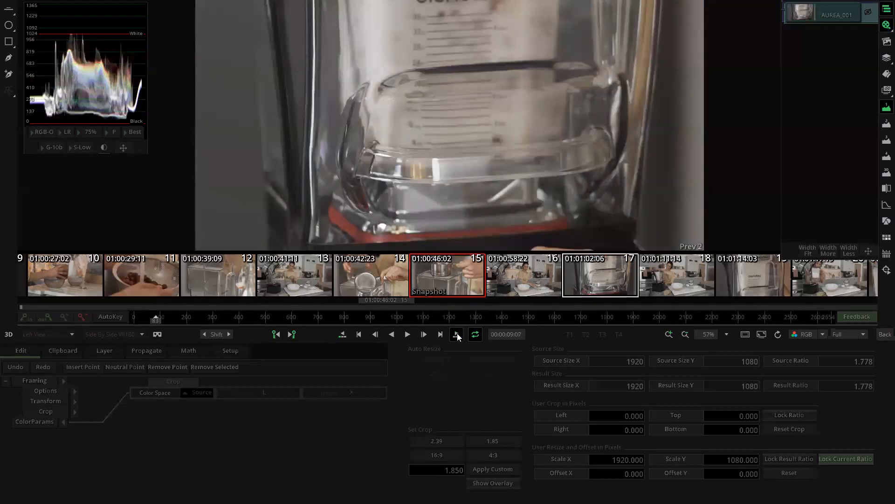
{"action": "left_click", "coordinate": [457, 334]}
{"action": "left_click", "coordinate": [346, 337]}
{"action": "left_click", "coordinate": [346, 336]}
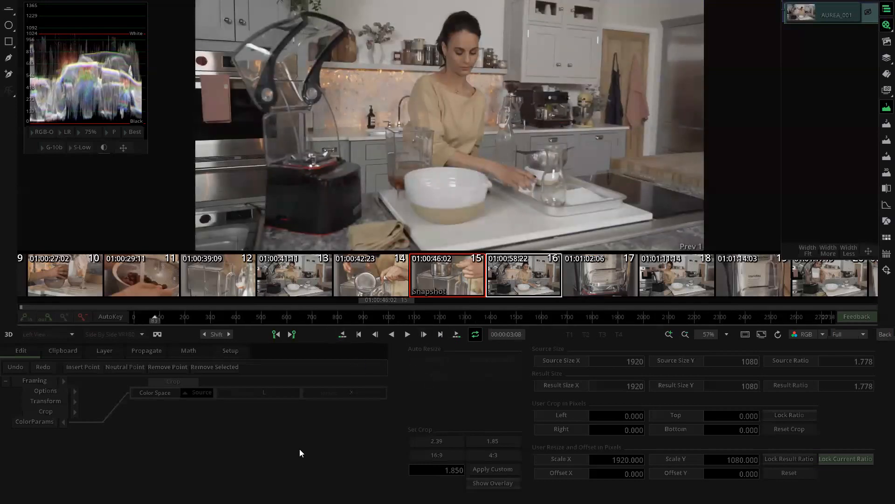
Step: Return to the timeline, reopen the clip in the effects view and select shot 16 in the storyboard
{"action": "key", "text": "Escape"}
{"action": "left_click", "coordinate": [433, 171]}
{"action": "double_click", "coordinate": [418, 159]}
{"action": "left_click", "coordinate": [547, 271]}
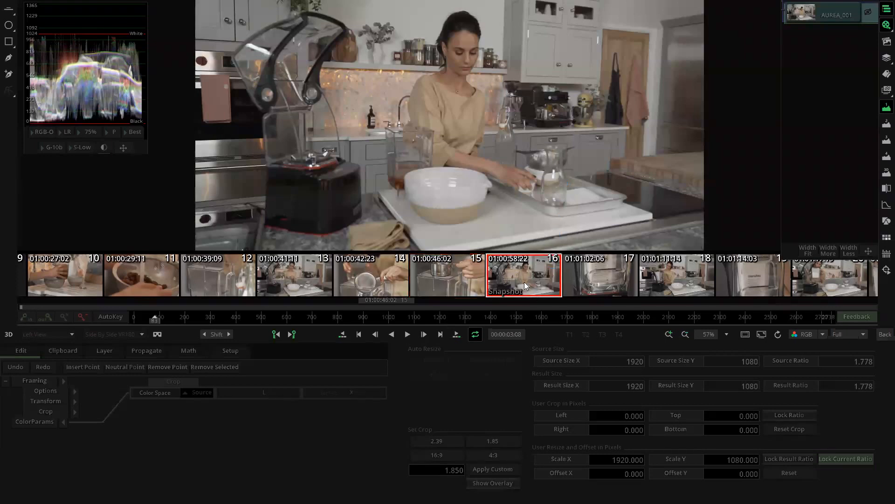
Step: Hide and redisplay the storyboard centred on shot 16, and go back to the timeline
{"action": "left_click", "coordinate": [886, 12]}
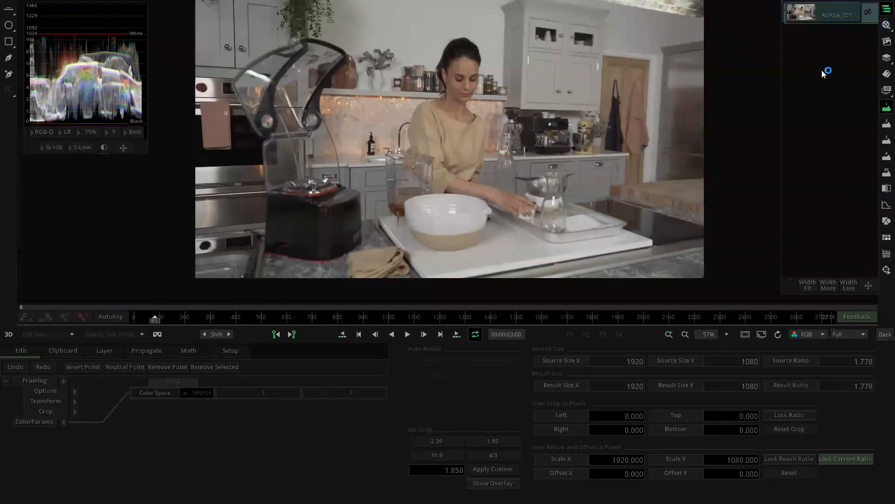
{"action": "left_click", "coordinate": [887, 25]}
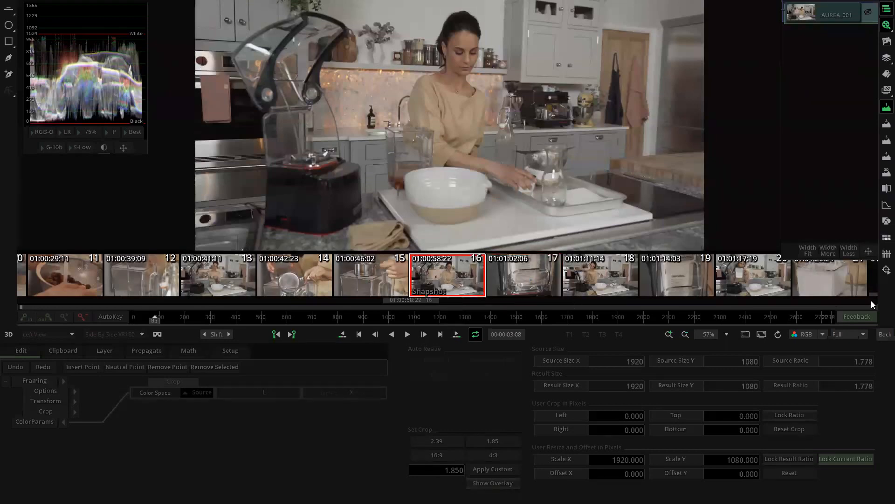
{"action": "left_click", "coordinate": [881, 334]}
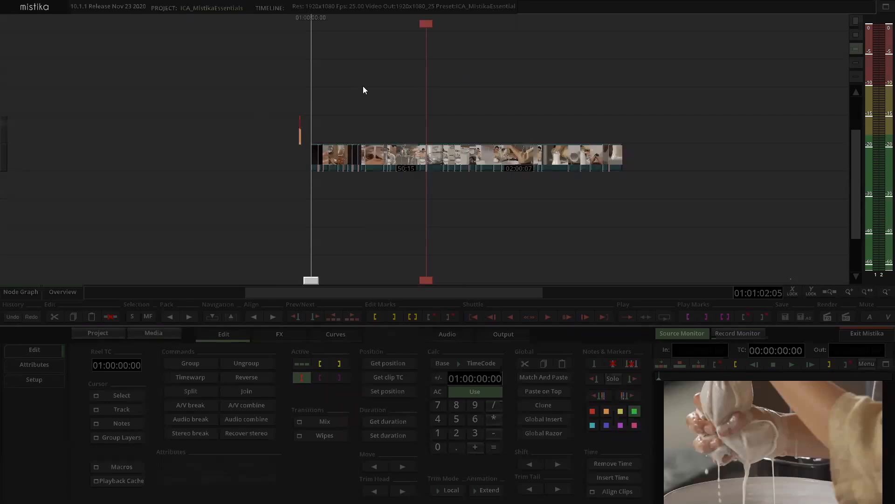
Step: Select all the AUREA_001 shots on the timeline and apply a Color Grade effect to them
{"action": "left_click_drag", "start_coordinate": [659, 189], "coordinate": [662, 188]}
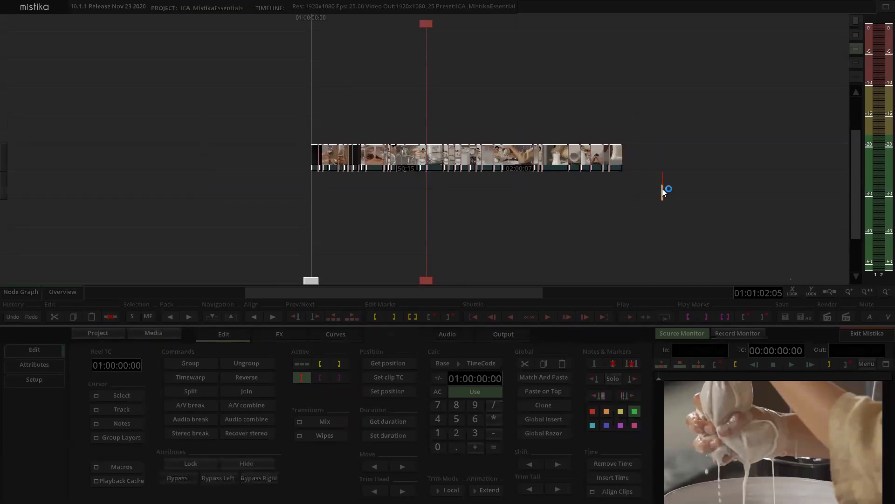
{"action": "left_click", "coordinate": [280, 334]}
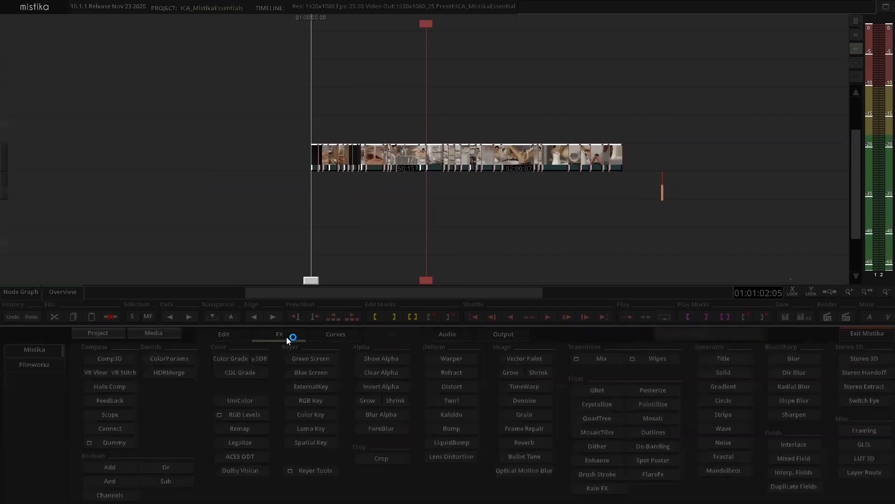
{"action": "left_click", "coordinate": [232, 357]}
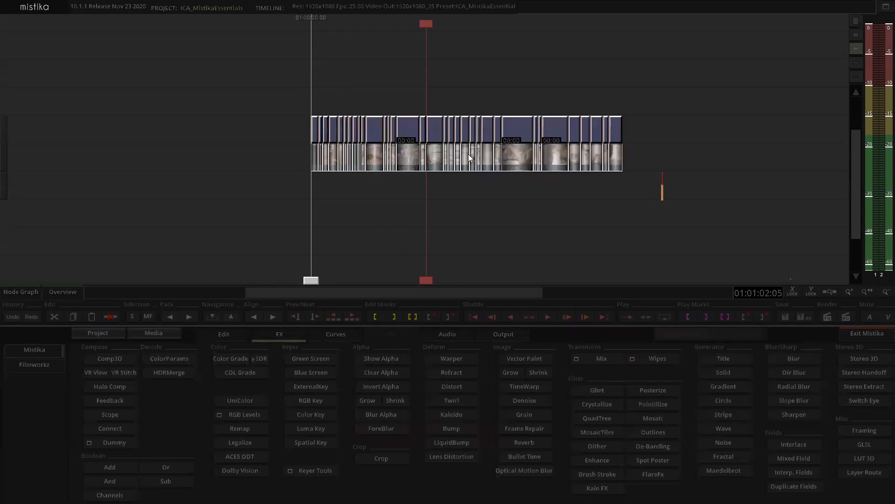
Step: Find shot 18 on the timeline and open its ColorGrade effect in the effects view
{"action": "scroll", "coordinate": [451, 91], "scroll_direction": "up", "scroll_amount": 5}
{"action": "left_click", "coordinate": [464, 89]}
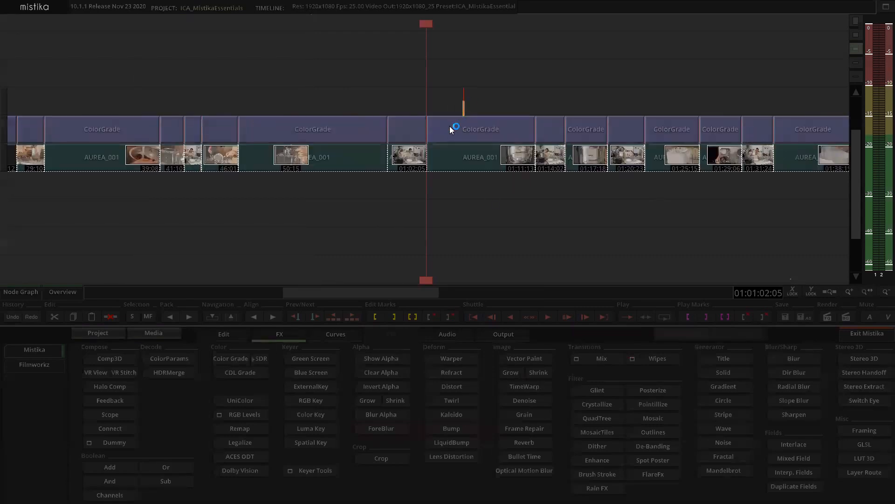
{"action": "scroll", "coordinate": [440, 90], "scroll_direction": "down", "scroll_amount": 2}
{"action": "left_click", "coordinate": [430, 82]}
{"action": "left_click_drag", "start_coordinate": [403, 80], "coordinate": [413, 88]}
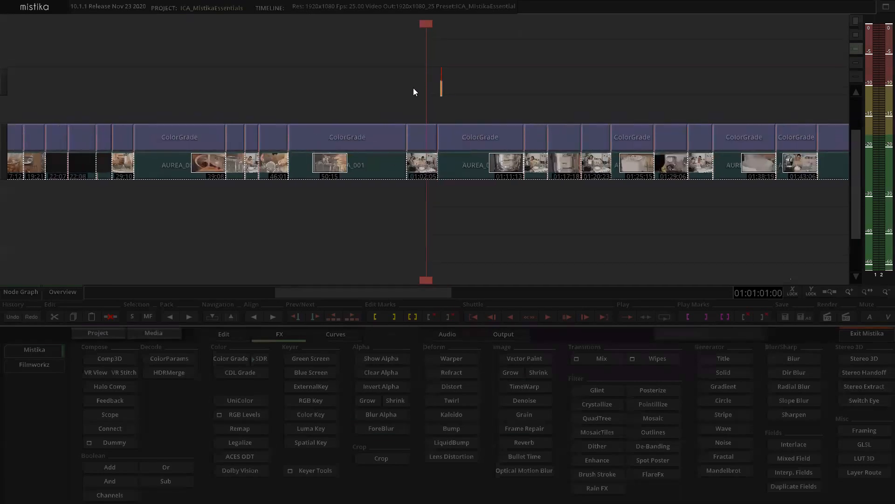
{"action": "left_click_drag", "start_coordinate": [586, 78], "coordinate": [535, 73]}
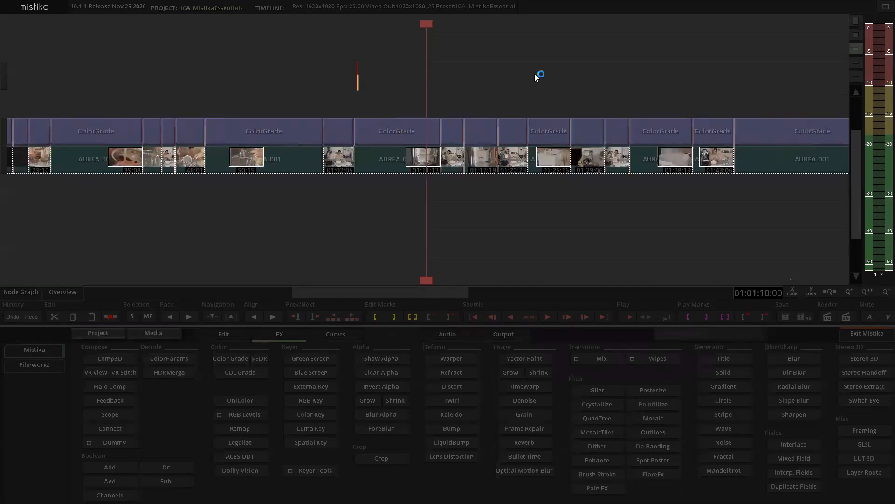
{"action": "scroll", "coordinate": [481, 91], "scroll_direction": "up", "scroll_amount": 2}
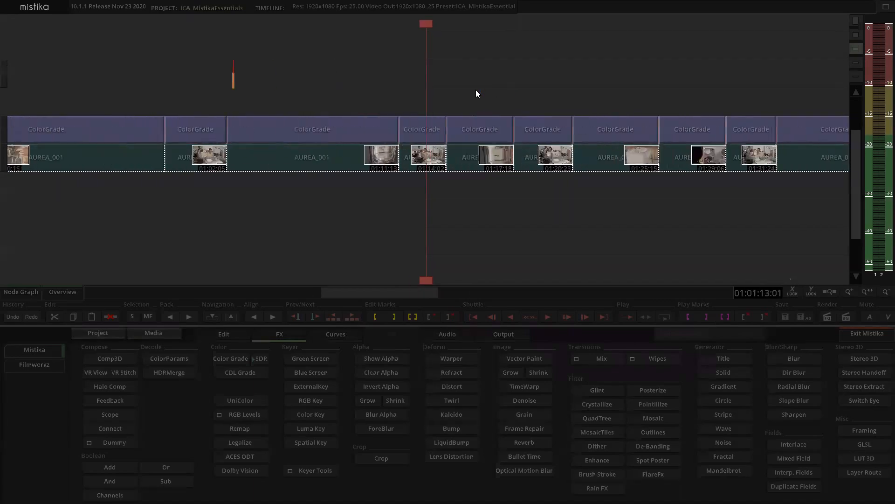
{"action": "double_click", "coordinate": [438, 128]}
{"action": "scroll", "coordinate": [410, 145], "scroll_direction": "down", "scroll_amount": 4}
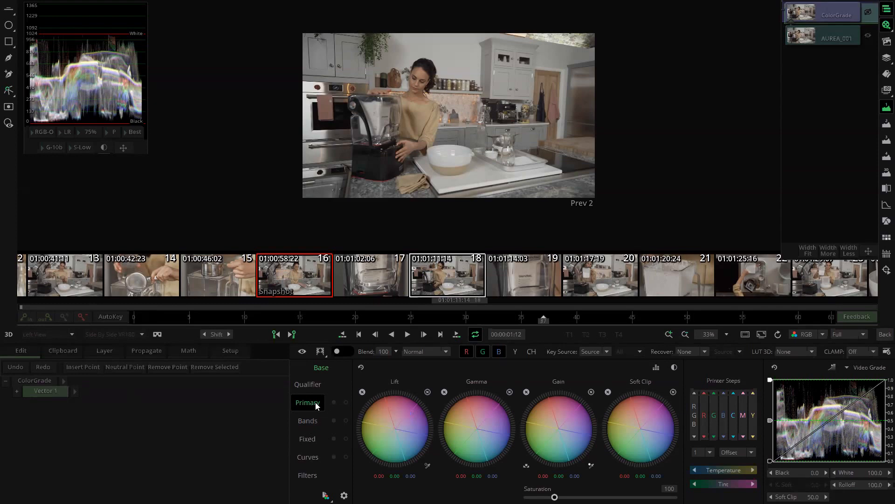
Step: Lower the primary lift of shot 18 to about -2.2 and raise its gain
{"action": "left_click_drag", "start_coordinate": [399, 413], "coordinate": [421, 406]}
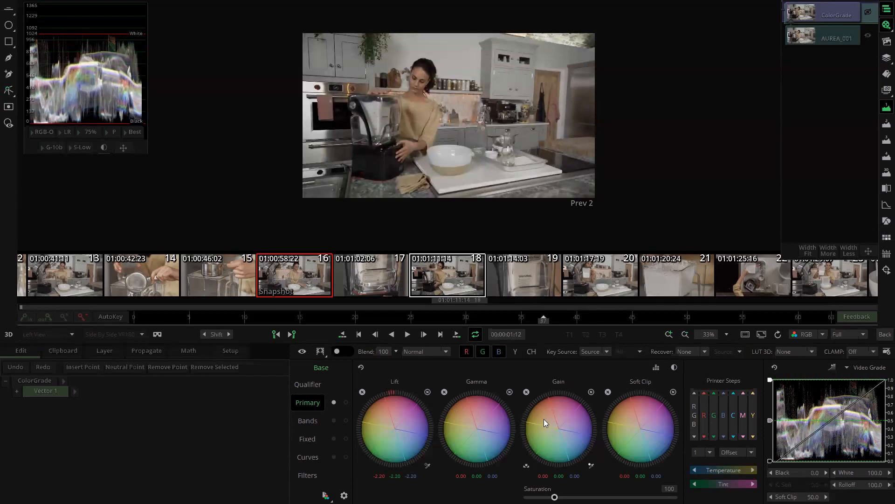
{"action": "left_click_drag", "start_coordinate": [548, 418], "coordinate": [580, 433]}
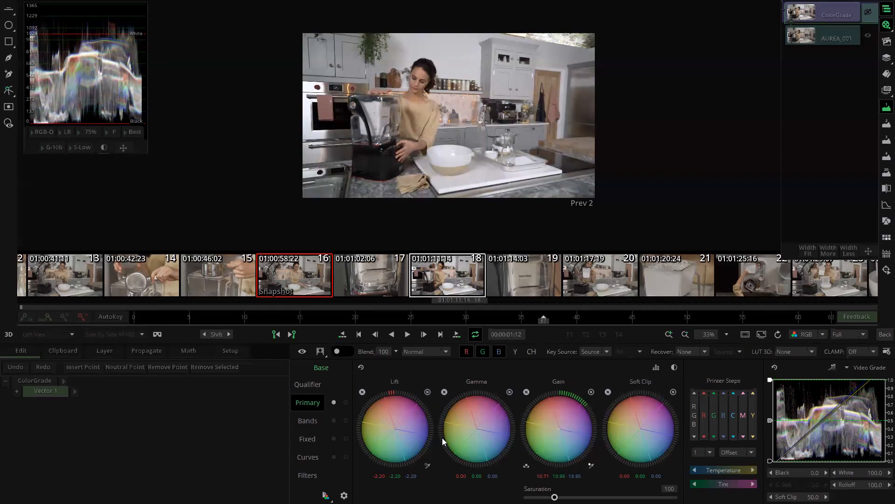
Step: Enable offset mode for the primary wheels and shift the colour balance with the Gain Offset wheel
{"action": "left_click", "coordinate": [656, 368]}
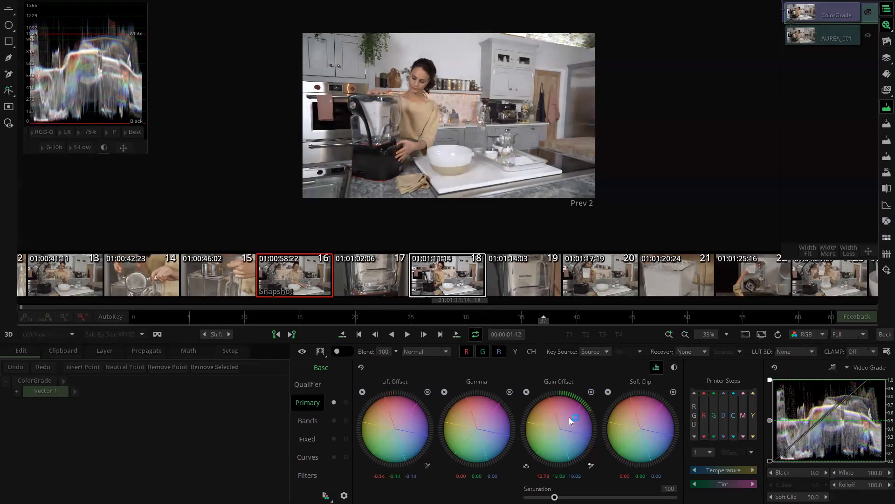
{"action": "left_click_drag", "start_coordinate": [577, 419], "coordinate": [584, 445]}
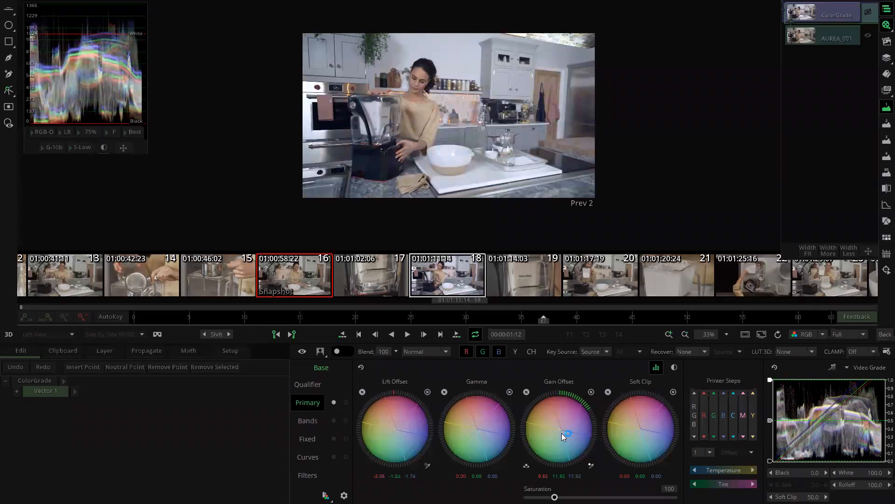
{"action": "left_click_drag", "start_coordinate": [559, 431], "coordinate": [572, 429]}
Step: Switch the primary wheels to contrast mode, adjust the colour and level with Gain Cont, and leave contrast mode
{"action": "left_click", "coordinate": [675, 368]}
{"action": "left_click", "coordinate": [675, 367]}
{"action": "left_click_drag", "start_coordinate": [558, 429], "coordinate": [553, 429]}
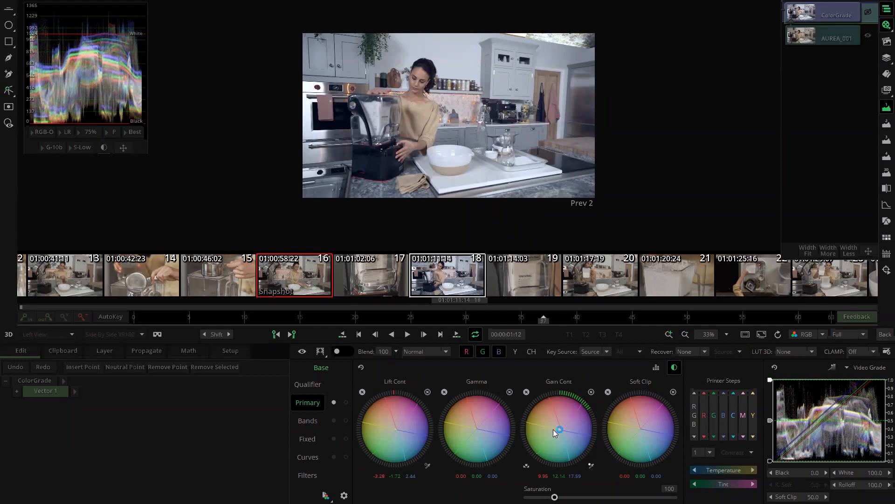
{"action": "mouse_move", "coordinate": [552, 418]}
{"action": "left_mouse_down"}
{"action": "mouse_move", "coordinate": [574, 421]}
{"action": "mouse_move", "coordinate": [563, 419]}
{"action": "left_mouse_up"}
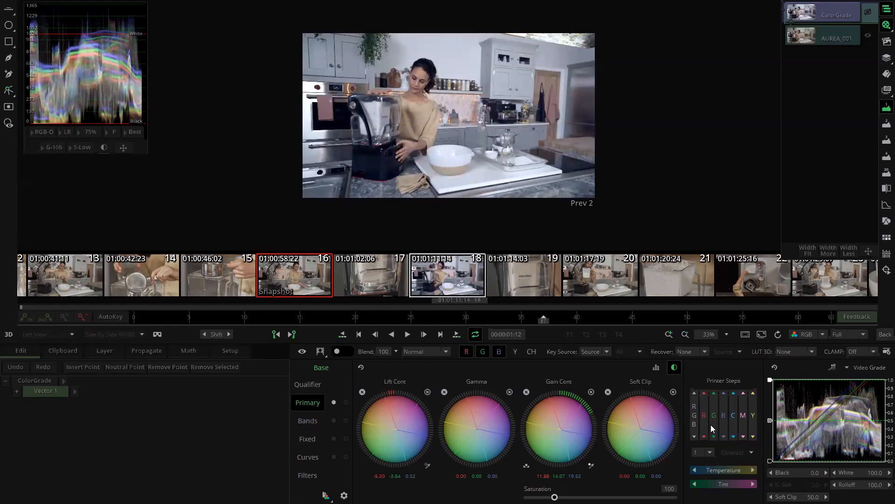
{"action": "left_click", "coordinate": [673, 367]}
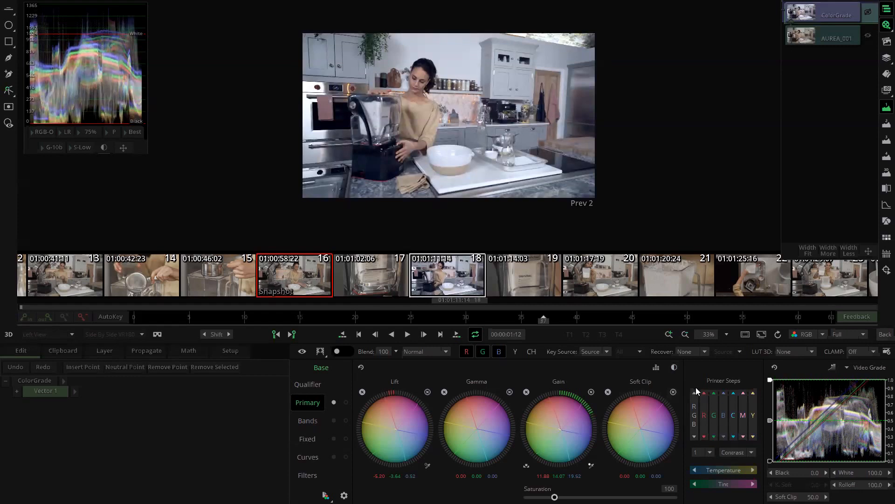
Step: Set the printer steps to Offset, step red up and back down, and step RGB up four times and down three
{"action": "left_click", "coordinate": [739, 451]}
{"action": "left_click", "coordinate": [704, 393]}
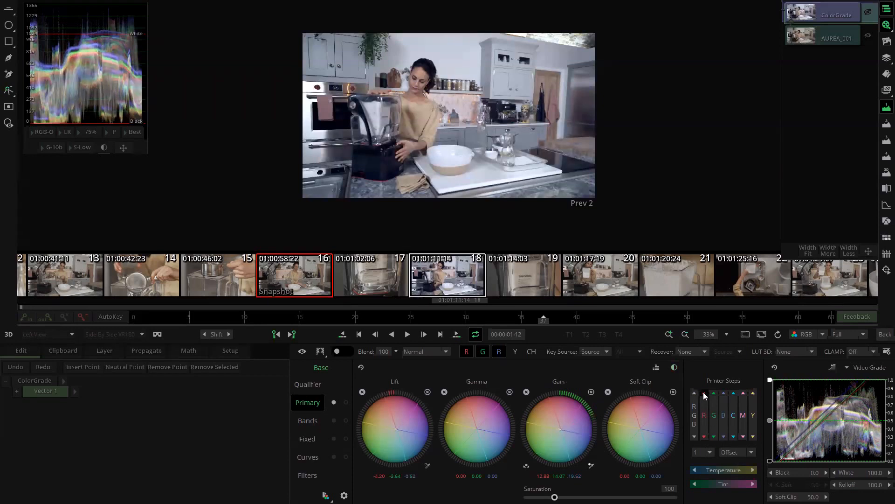
{"action": "left_click", "coordinate": [705, 436]}
{"action": "left_click", "coordinate": [695, 394]}
{"action": "left_click", "coordinate": [695, 394]}
{"action": "left_click", "coordinate": [695, 394]}
{"action": "left_click", "coordinate": [695, 393]}
{"action": "left_click", "coordinate": [695, 436]}
{"action": "left_click", "coordinate": [695, 436]}
{"action": "left_click", "coordinate": [695, 436]}
Step: Step red and green up and cyan, magenta and yellow down once each, and warm the image with the temperature and tint controls
{"action": "left_click", "coordinate": [705, 394]}
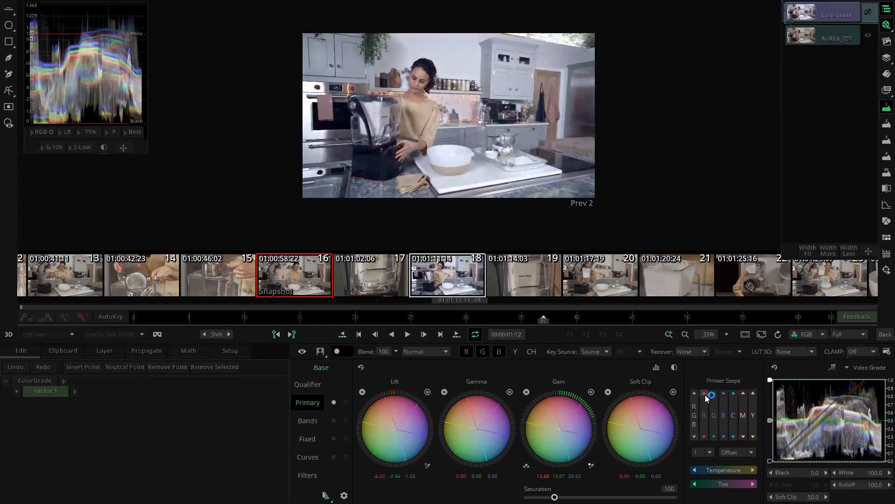
{"action": "left_click", "coordinate": [713, 394]}
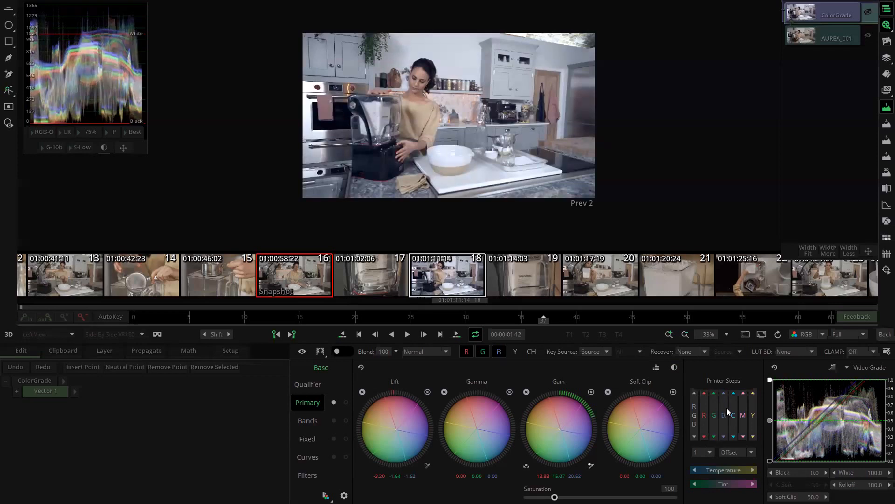
{"action": "left_click", "coordinate": [734, 437]}
{"action": "left_click", "coordinate": [743, 436]}
{"action": "left_click", "coordinate": [754, 436]}
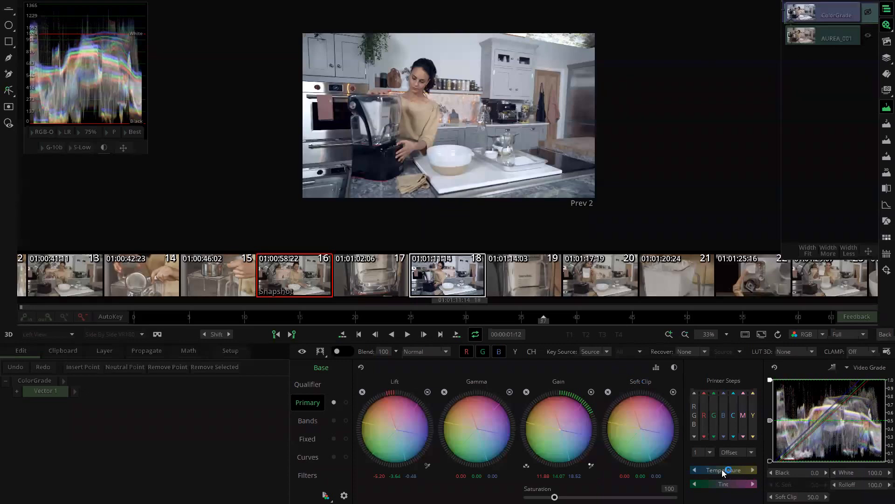
{"action": "left_click_drag", "start_coordinate": [718, 469], "coordinate": [726, 486]}
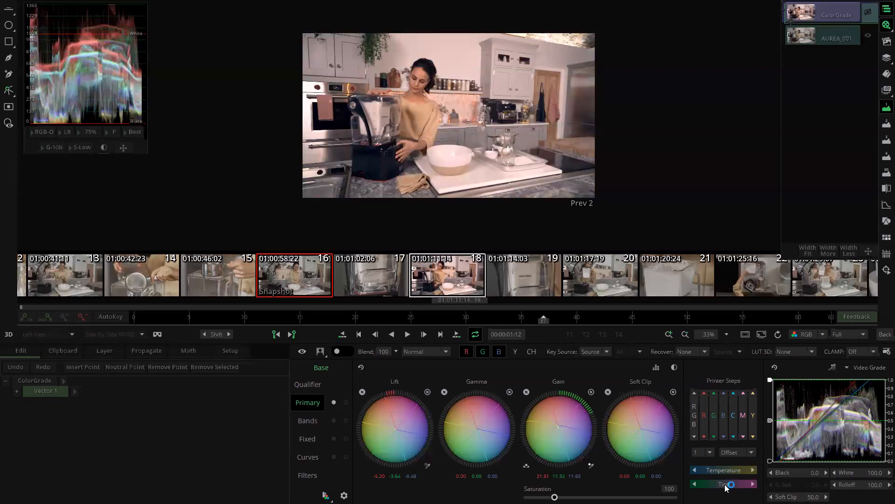
Step: Lower the Shadows and raise the Highlights in the Bands grade, and shift the shadows' colour balance
{"action": "left_click", "coordinate": [307, 423]}
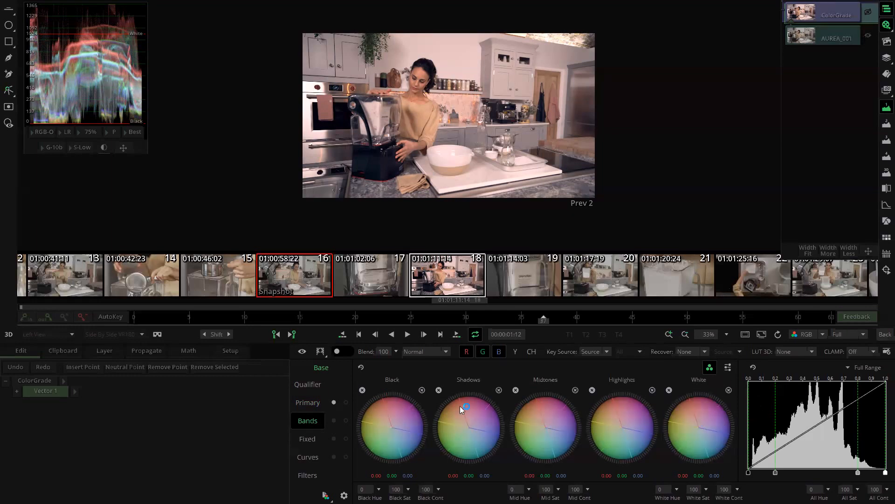
{"action": "left_click_drag", "start_coordinate": [471, 416], "coordinate": [448, 435]}
{"action": "mouse_move", "coordinate": [607, 419]}
{"action": "left_mouse_down"}
{"action": "mouse_move", "coordinate": [636, 427]}
{"action": "mouse_move", "coordinate": [614, 421]}
{"action": "left_mouse_up"}
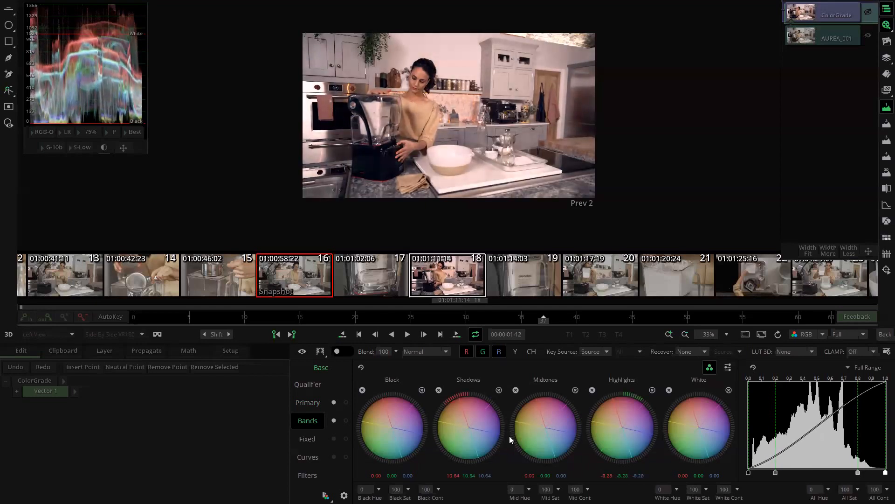
{"action": "left_click_drag", "start_coordinate": [477, 427], "coordinate": [483, 428]}
{"action": "left_click", "coordinate": [462, 441]}
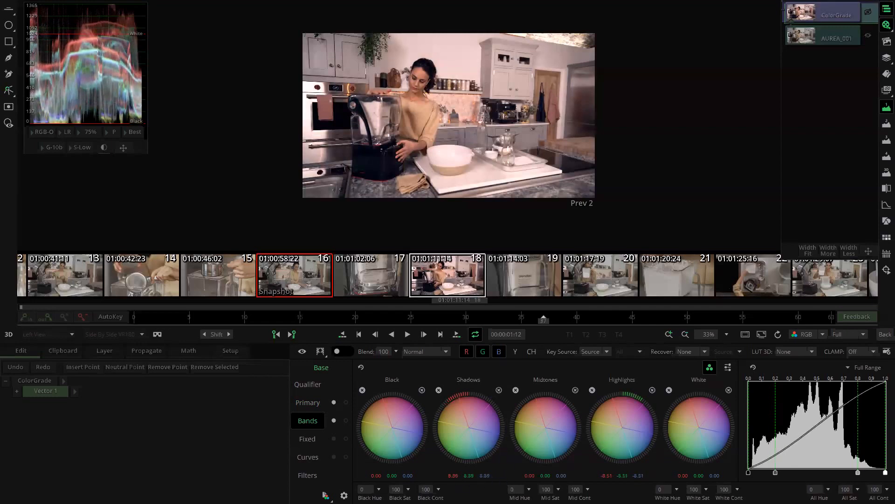
Step: Try a primary saturation of 132, reset it to 100, and reduce the primary gain
{"action": "left_click", "coordinate": [311, 404]}
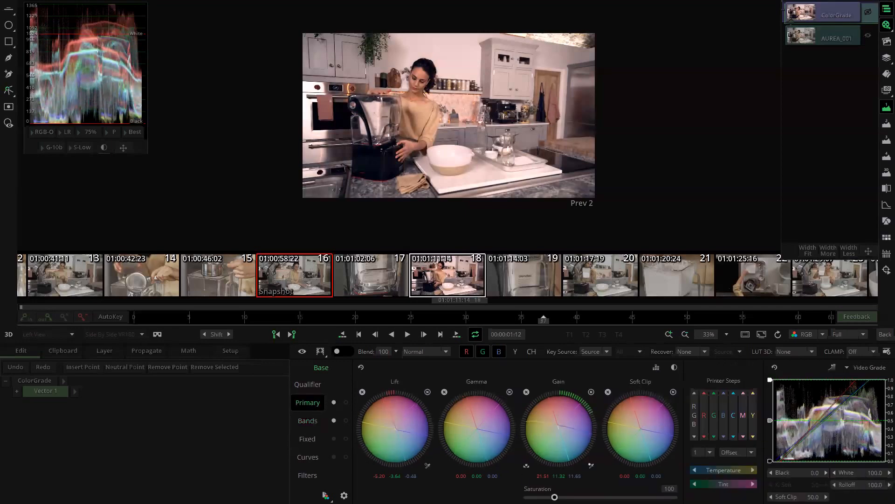
{"action": "mouse_move", "coordinate": [555, 497]}
{"action": "left_mouse_down"}
{"action": "mouse_move", "coordinate": [528, 497]}
{"action": "mouse_move", "coordinate": [577, 497]}
{"action": "mouse_move", "coordinate": [564, 497]}
{"action": "left_mouse_up"}
{"action": "left_click", "coordinate": [536, 489]}
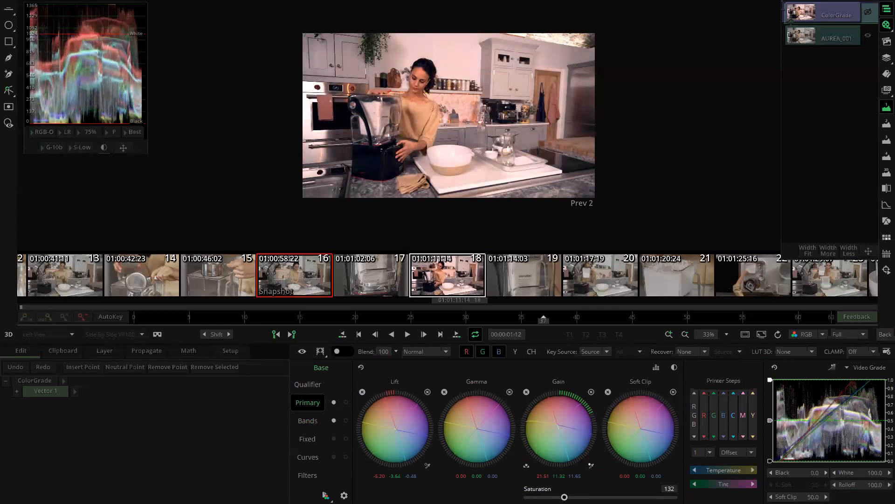
{"action": "left_click", "coordinate": [537, 489]}
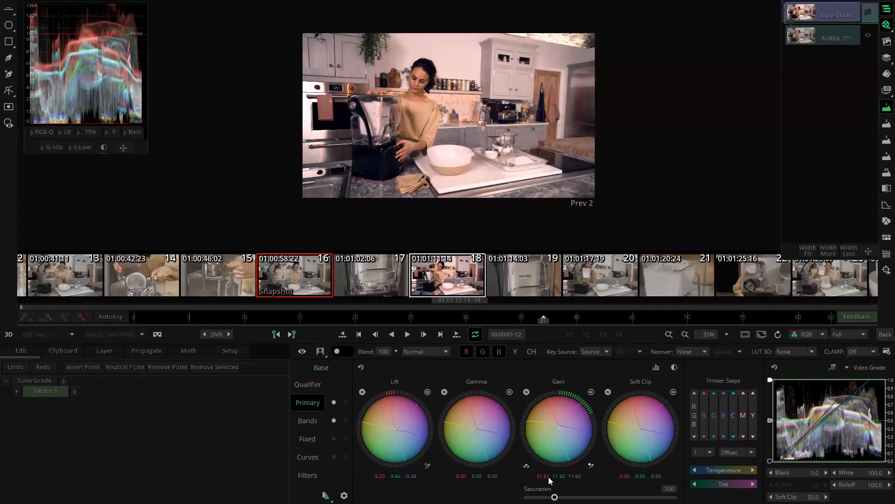
{"action": "left_click_drag", "start_coordinate": [580, 416], "coordinate": [560, 428]}
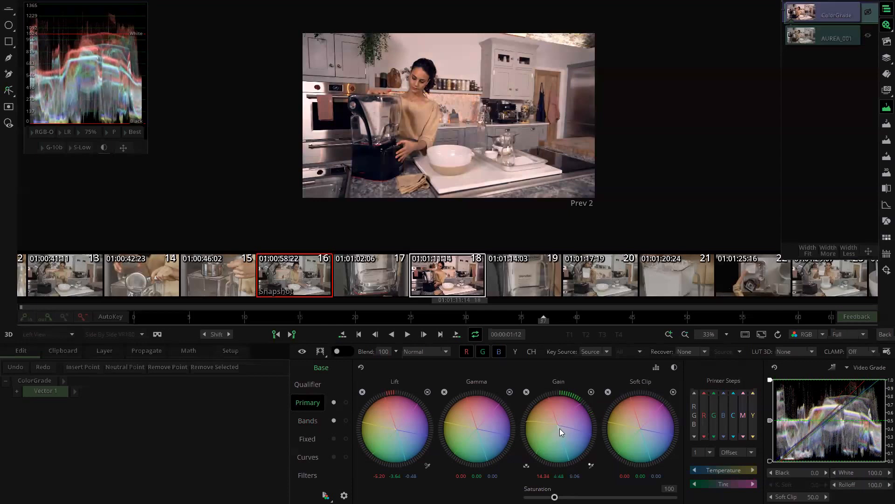
Step: Try a Black Sat of 393 in the Bands grade and undo it, and try an All Hue shift and reset it
{"action": "left_click", "coordinate": [318, 421]}
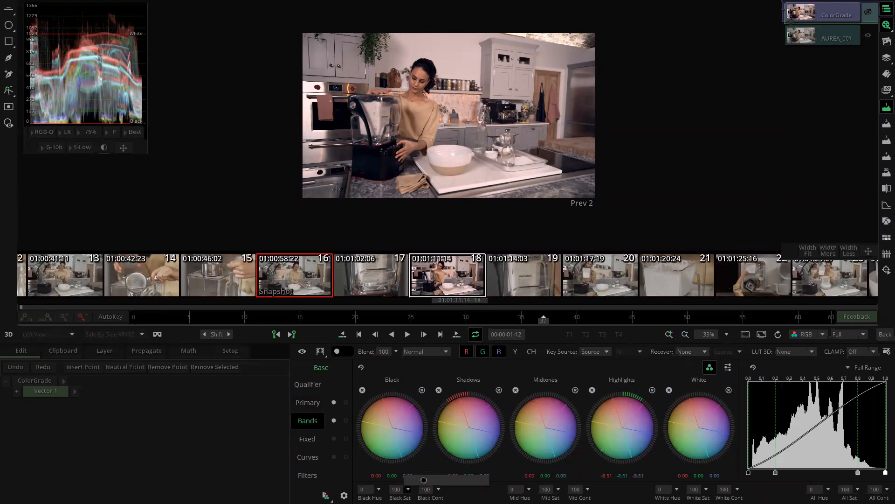
{"action": "left_click_drag", "start_coordinate": [430, 480], "coordinate": [469, 480]}
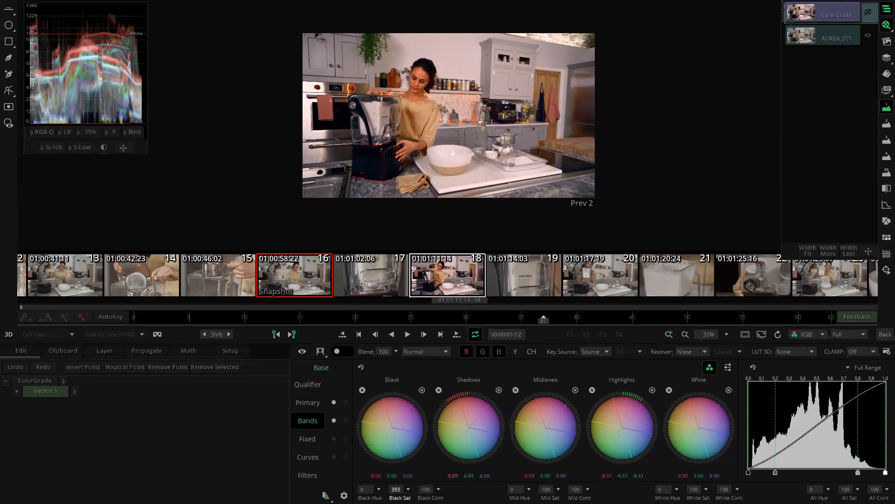
{"action": "key", "text": "ctrl+z"}
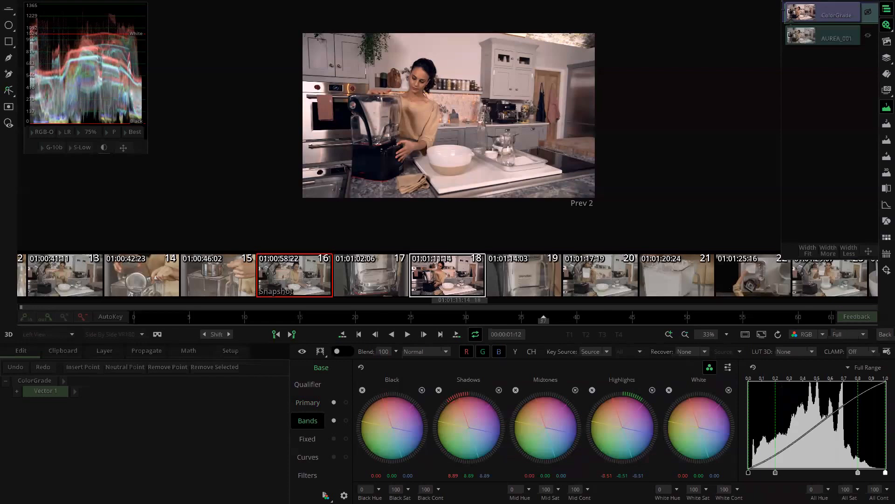
{"action": "left_click", "coordinate": [830, 489]}
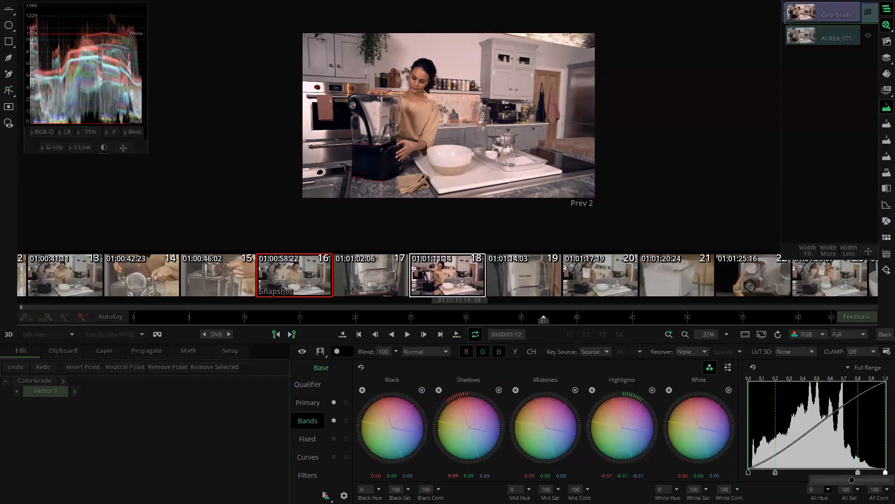
{"action": "mouse_move", "coordinate": [857, 480]}
{"action": "left_mouse_down"}
{"action": "mouse_move", "coordinate": [833, 481]}
{"action": "mouse_move", "coordinate": [857, 475]}
{"action": "left_mouse_up"}
{"action": "double_click", "coordinate": [855, 480]}
Step: View the Bands sliders, return to the wheels, and move the range markers to about 0.03, 0.27, 0.68 and 0.92
{"action": "left_click", "coordinate": [729, 367]}
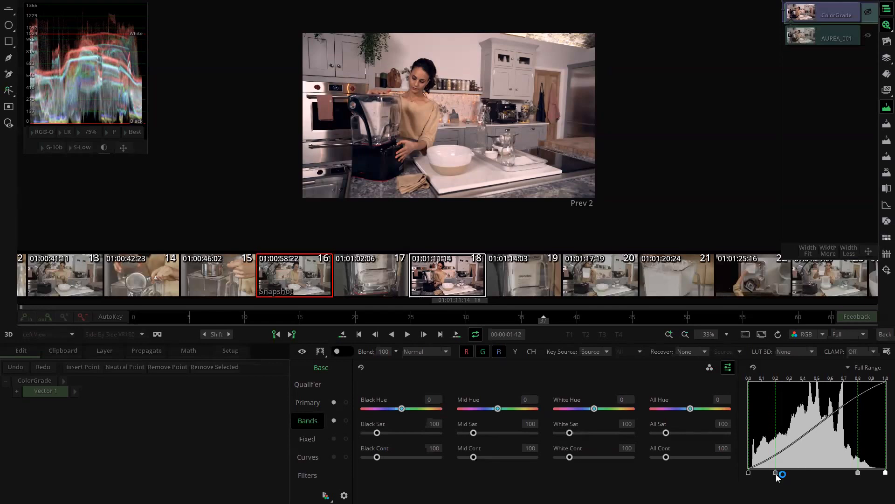
{"action": "left_click", "coordinate": [710, 367]}
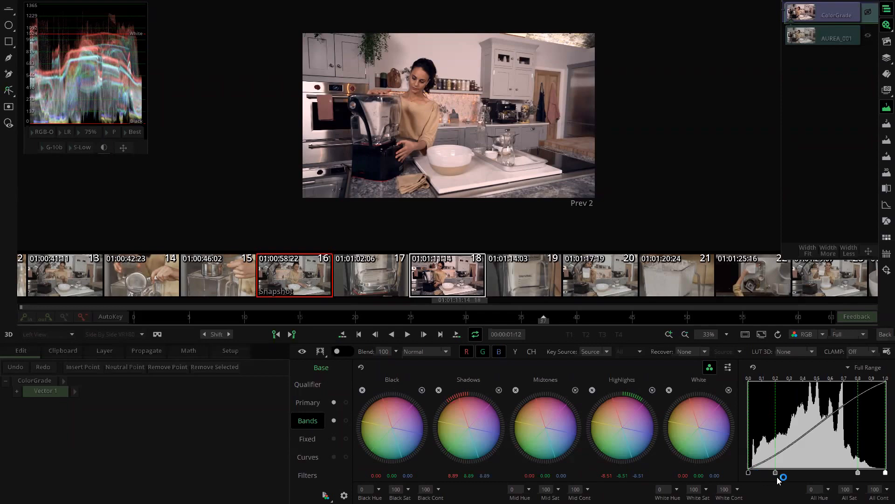
{"action": "left_click_drag", "start_coordinate": [776, 472], "coordinate": [782, 472]}
{"action": "mouse_move", "coordinate": [858, 472]}
{"action": "left_mouse_down"}
{"action": "mouse_move", "coordinate": [849, 472]}
{"action": "mouse_move", "coordinate": [875, 472]}
{"action": "left_mouse_up"}
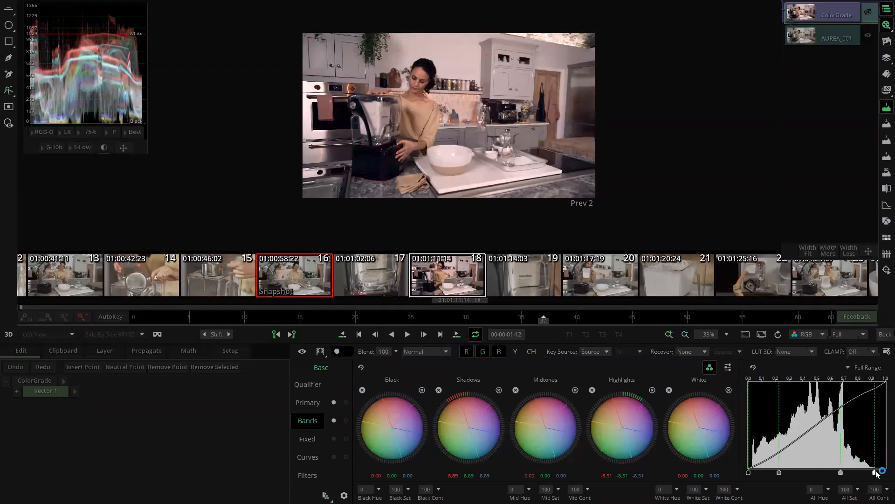
{"action": "left_click_drag", "start_coordinate": [750, 472], "coordinate": [786, 473]}
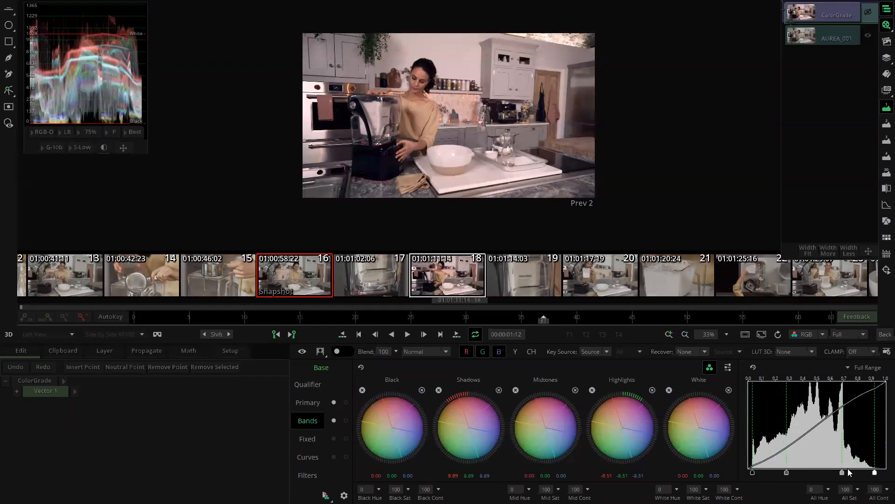
Step: Move the two upper Bands range markers to about 0.63 and 0.87, and set the histogram to Scope From Output
{"action": "left_click_drag", "start_coordinate": [842, 468], "coordinate": [869, 474]}
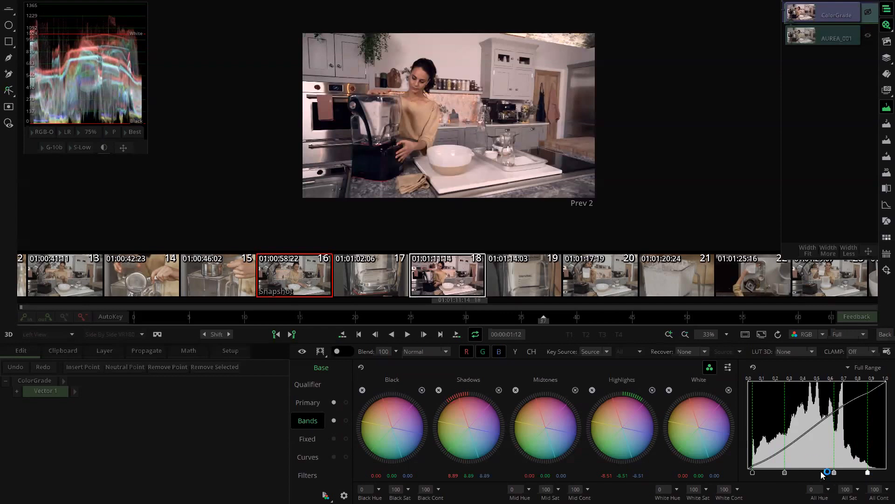
{"action": "right_click", "coordinate": [801, 411]}
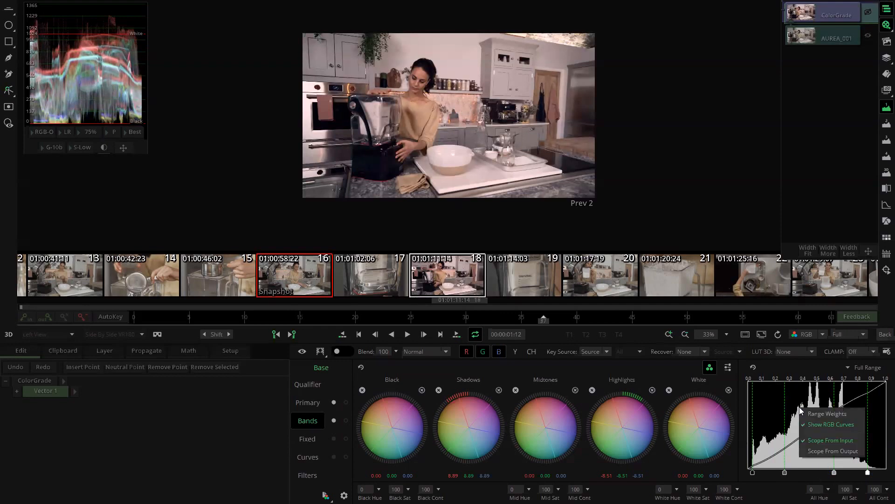
{"action": "left_click", "coordinate": [835, 452]}
Step: Try a Midtones level of about -18.2 in the Bands grade, and bring it to about 5.9 to darken the midtones
{"action": "left_click_drag", "start_coordinate": [518, 427], "coordinate": [635, 428]}
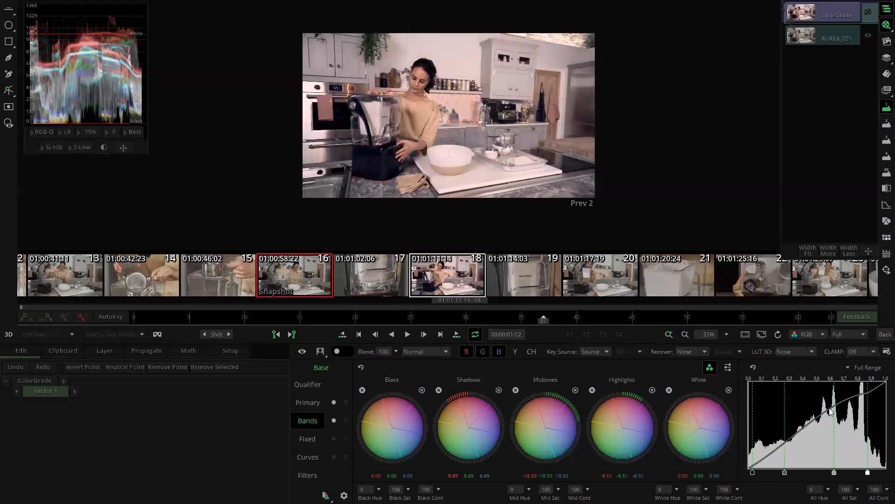
{"action": "left_click_drag", "start_coordinate": [551, 421], "coordinate": [602, 421]}
{"action": "left_click_drag", "start_coordinate": [457, 434], "coordinate": [542, 431]}
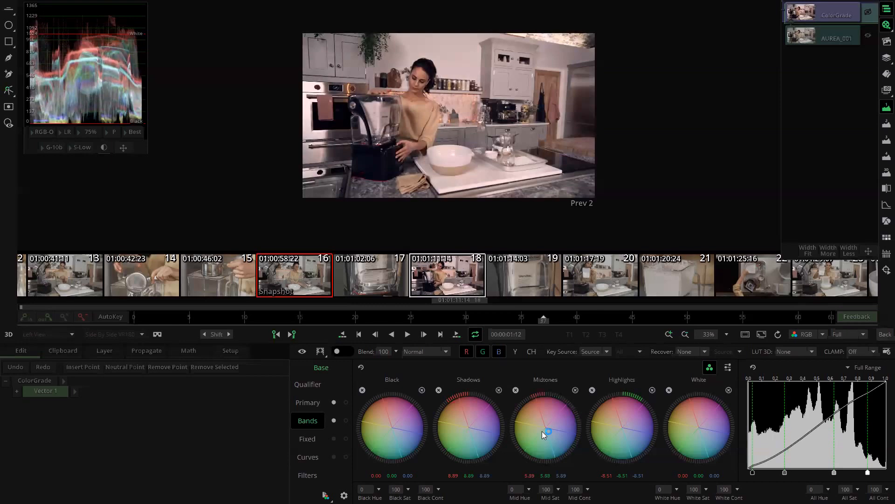
Step: Try a magenta hue shift in the Fixed grade and reset it
{"action": "left_click", "coordinate": [304, 440]}
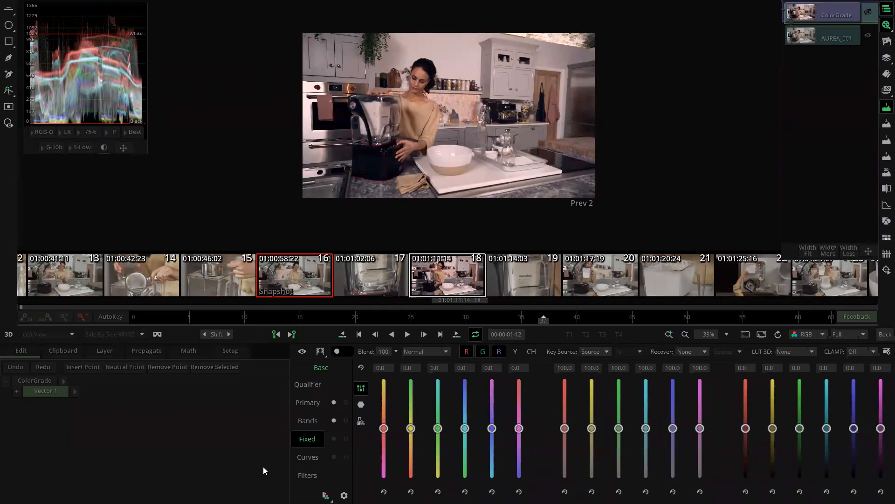
{"action": "left_click_drag", "start_coordinate": [519, 428], "coordinate": [519, 394]}
{"action": "left_click", "coordinate": [523, 428]}
{"action": "left_click", "coordinate": [519, 491]}
Step: Set the Fixed red hue to 20, yellow saturation to 77, red luminance to -42 and yellow luminance to 34
{"action": "left_click_drag", "start_coordinate": [384, 428], "coordinate": [384, 418]}
{"action": "mouse_move", "coordinate": [593, 425]}
{"action": "left_mouse_down"}
{"action": "mouse_move", "coordinate": [595, 407]}
{"action": "mouse_move", "coordinate": [593, 440]}
{"action": "left_mouse_up"}
{"action": "left_click_drag", "start_coordinate": [746, 428], "coordinate": [773, 412]}
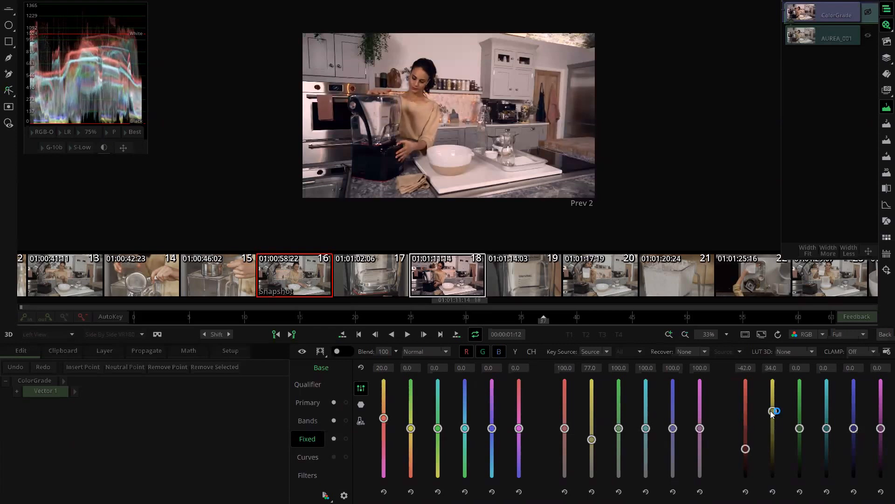
Step: In the Fixed colour web, pull the yellow and cyan points inward and slightly shift the blue and magenta points
{"action": "left_click", "coordinate": [362, 406]}
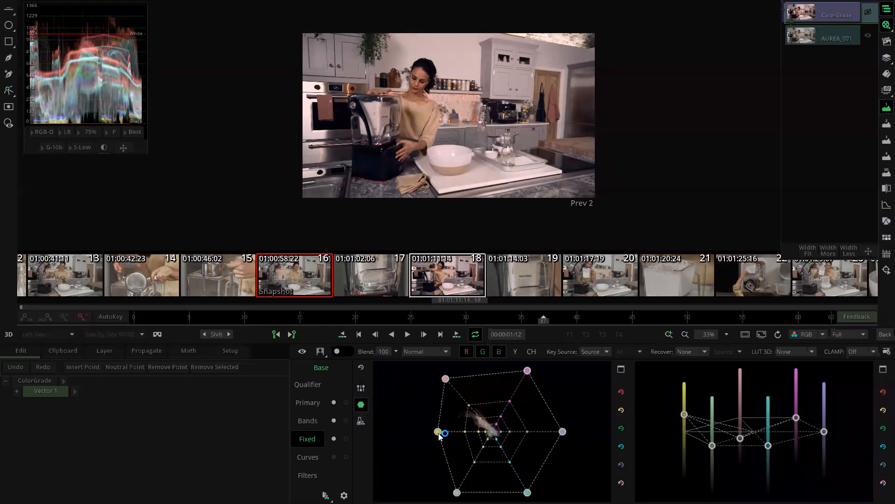
{"action": "left_click_drag", "start_coordinate": [439, 434], "coordinate": [471, 422]}
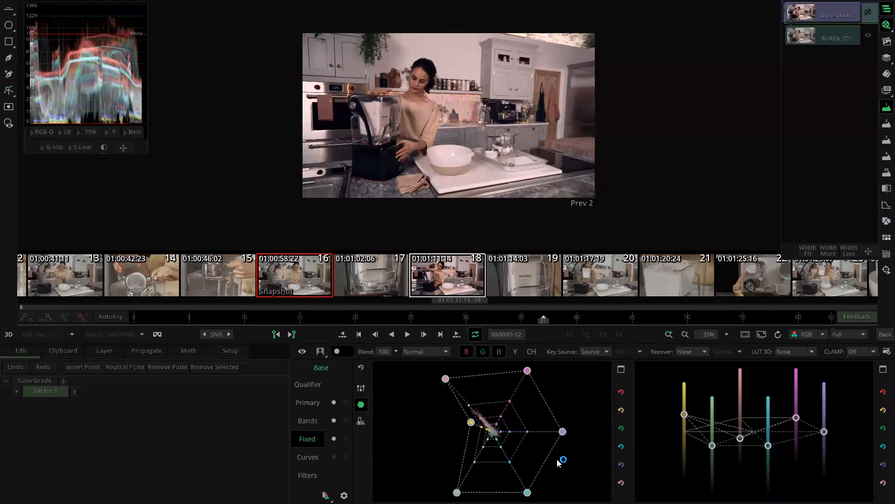
{"action": "left_click_drag", "start_coordinate": [561, 432], "coordinate": [555, 424]}
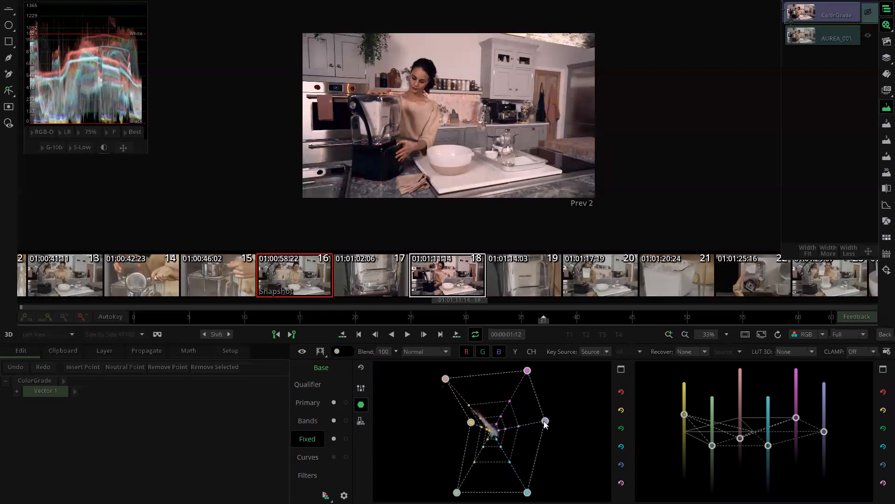
{"action": "left_click_drag", "start_coordinate": [527, 371], "coordinate": [520, 375]}
{"action": "left_click_drag", "start_coordinate": [527, 492], "coordinate": [522, 463]}
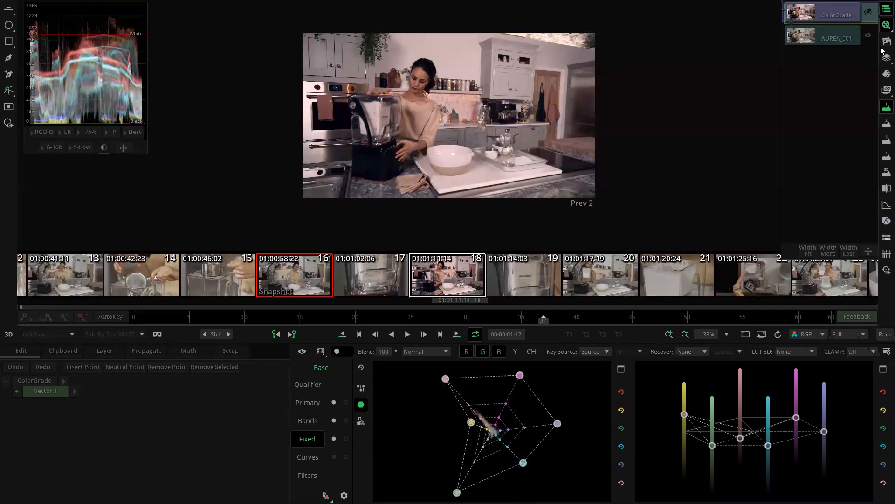
Step: Show a vectorscope beside the waveform, and move the yellow web point outward and the cyan point towards green
{"action": "left_click", "coordinate": [883, 124]}
{"action": "left_click_drag", "start_coordinate": [727, 64], "coordinate": [219, 85]}
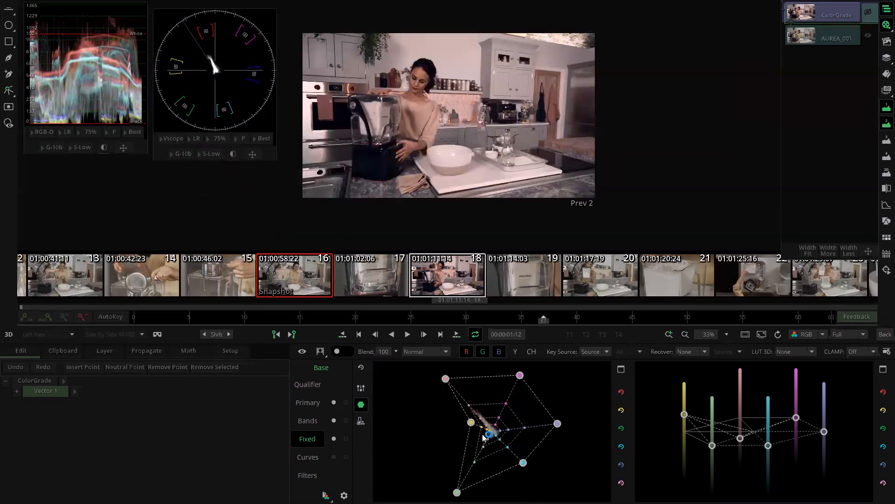
{"action": "left_click_drag", "start_coordinate": [471, 423], "coordinate": [453, 431]}
{"action": "left_click_drag", "start_coordinate": [520, 462], "coordinate": [487, 491]}
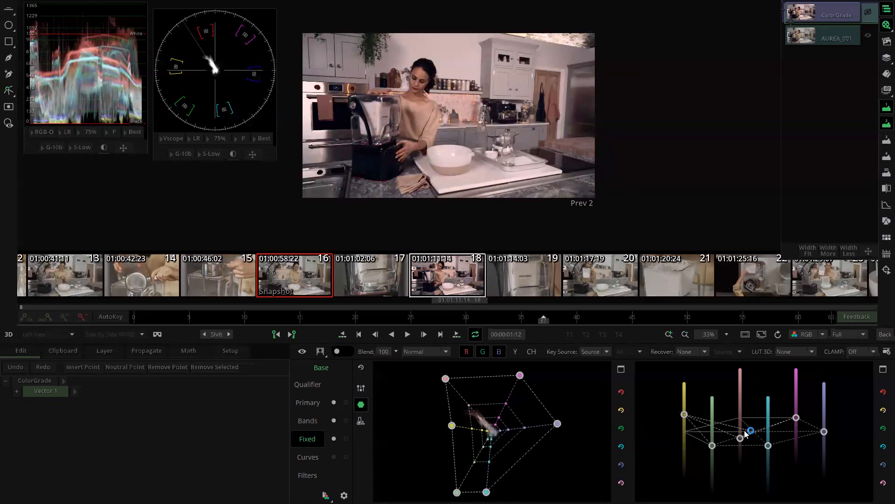
Step: Lower the green and yellow luminance in the Fixed web view, and show the numeric RGB values for each colour
{"action": "mouse_move", "coordinate": [713, 449]}
{"action": "left_mouse_down"}
{"action": "mouse_move", "coordinate": [710, 473]}
{"action": "mouse_move", "coordinate": [709, 458]}
{"action": "left_mouse_up"}
{"action": "left_click_drag", "start_coordinate": [684, 414], "coordinate": [684, 450]}
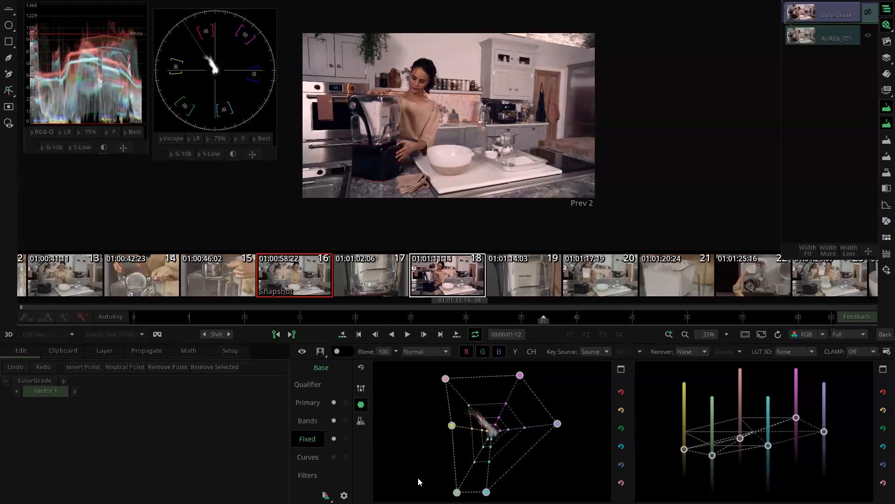
{"action": "left_click", "coordinate": [362, 421]}
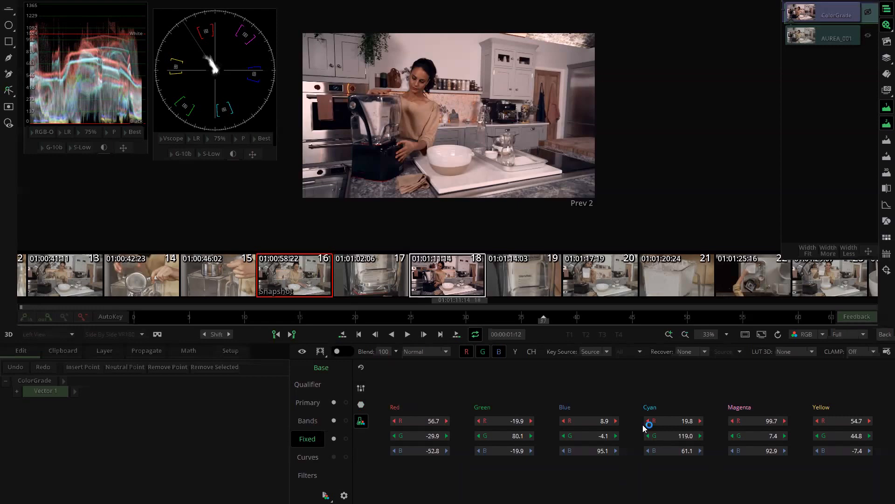
Step: Try an S-shaped contrast curve on the master curve, and undo it back to a straight line
{"action": "left_click", "coordinate": [315, 458]}
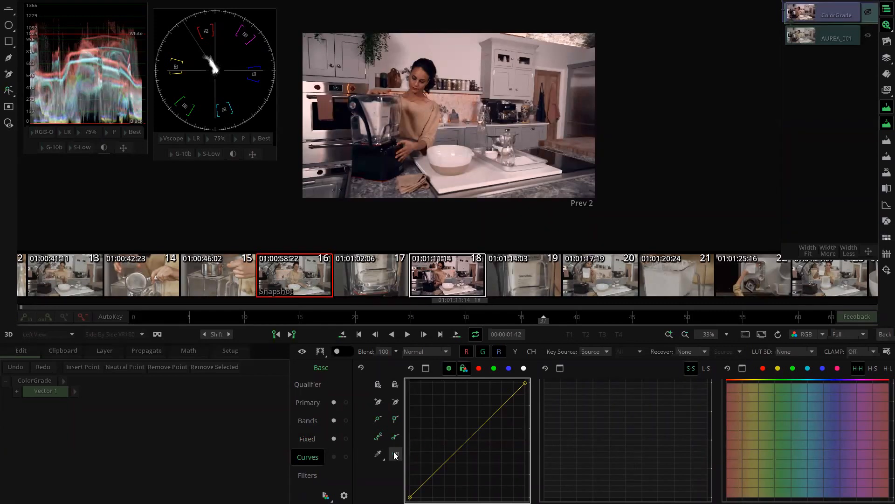
{"action": "left_click", "coordinate": [378, 401]}
{"action": "left_click_drag", "start_coordinate": [497, 410], "coordinate": [490, 398]}
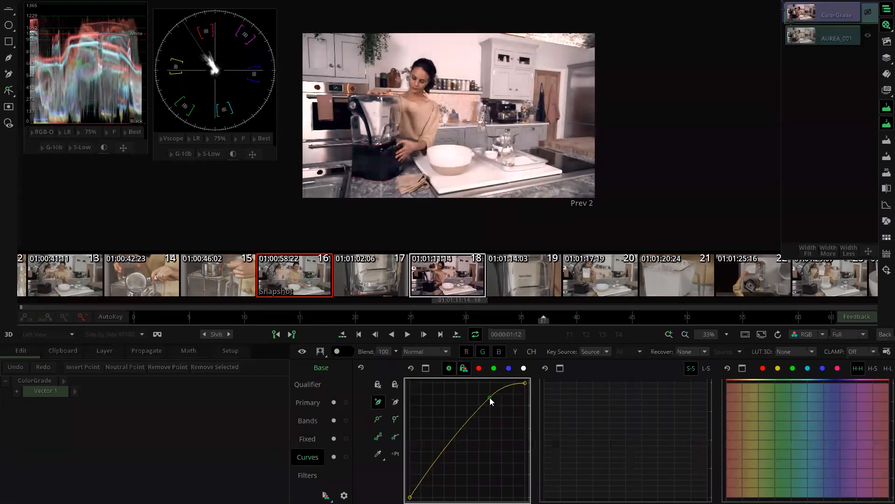
{"action": "left_click", "coordinate": [437, 462]}
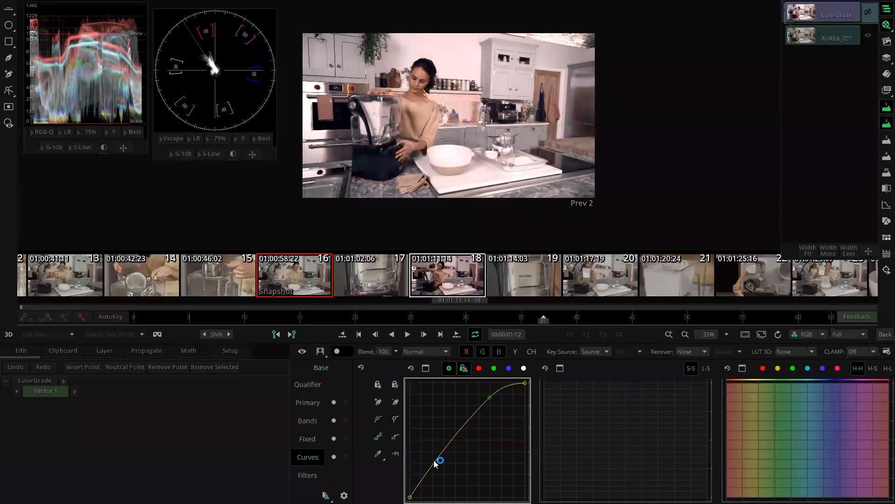
{"action": "left_click_drag", "start_coordinate": [434, 462], "coordinate": [436, 477]}
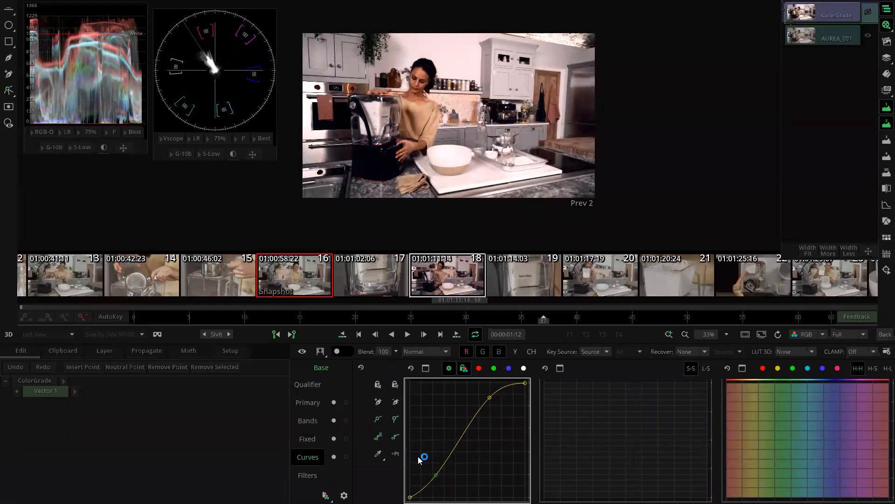
{"action": "left_click", "coordinate": [396, 453]}
{"action": "key", "text": "ctrl+z"}
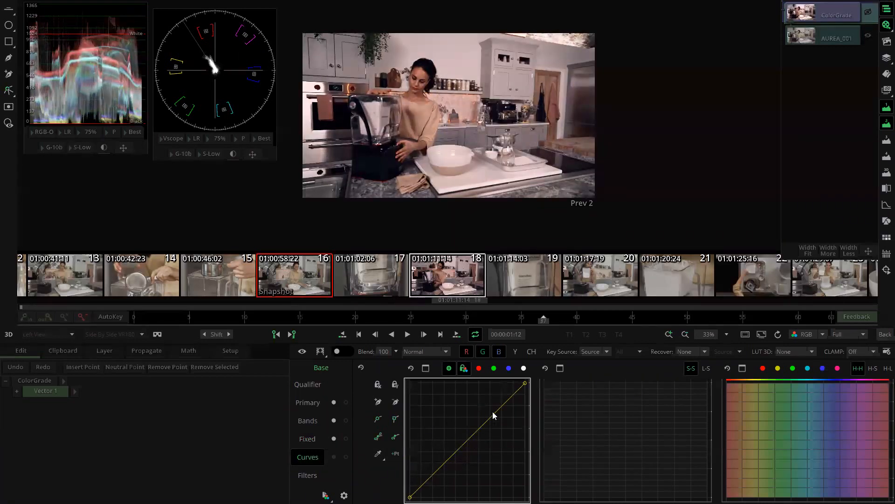
Step: Shape the master curve into a gentle S, and use Add Three Points to sample the woman's face onto the curves
{"action": "left_click_drag", "start_coordinate": [501, 404], "coordinate": [491, 404]}
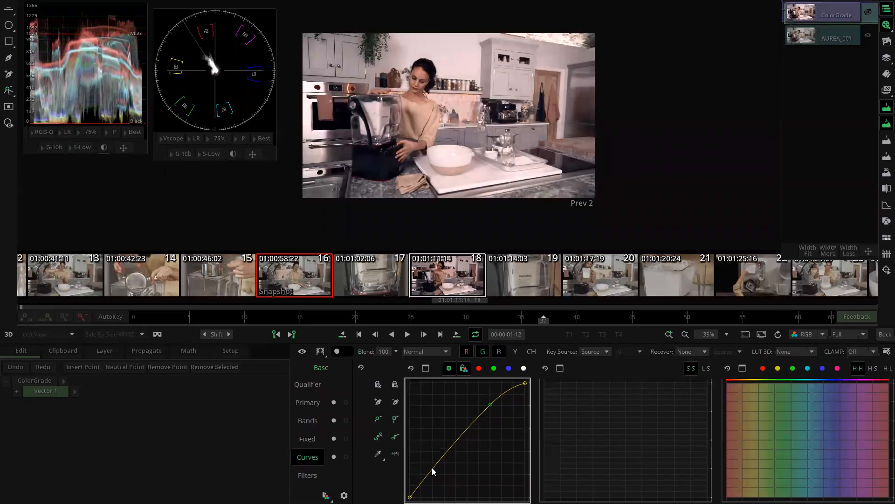
{"action": "mouse_move", "coordinate": [430, 471]}
{"action": "left_mouse_down"}
{"action": "mouse_move", "coordinate": [438, 486]}
{"action": "mouse_move", "coordinate": [429, 485]}
{"action": "left_mouse_up"}
{"action": "left_click", "coordinate": [378, 453]}
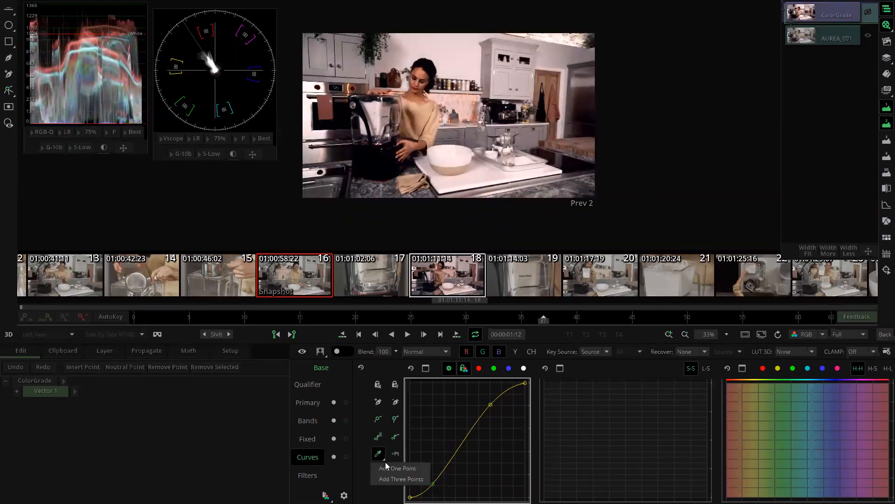
{"action": "left_click", "coordinate": [404, 477]}
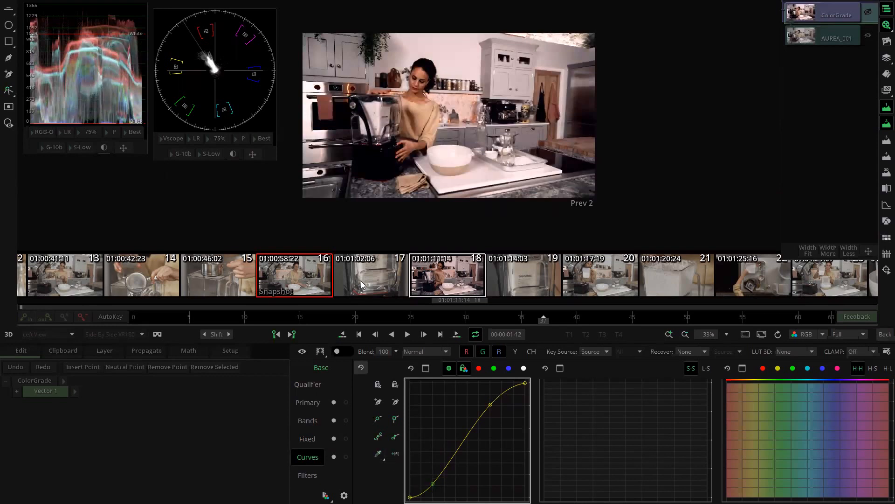
{"action": "left_click", "coordinate": [423, 74]}
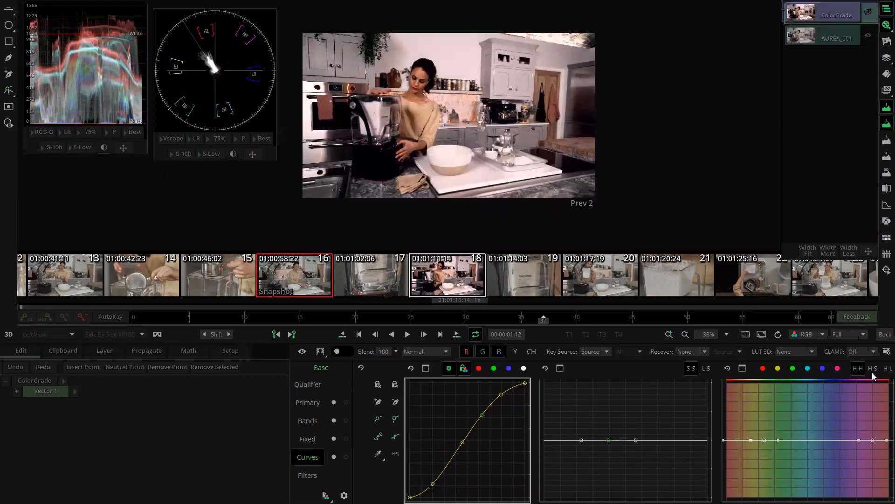
Step: Adjust the sampled skin-tone point: raise it on the H-H curve, lower it on H-S and nudge it on H-L
{"action": "left_click", "coordinate": [749, 407]}
{"action": "mouse_move", "coordinate": [735, 439]}
{"action": "left_mouse_down"}
{"action": "mouse_move", "coordinate": [737, 428]}
{"action": "mouse_move", "coordinate": [730, 431]}
{"action": "left_mouse_up"}
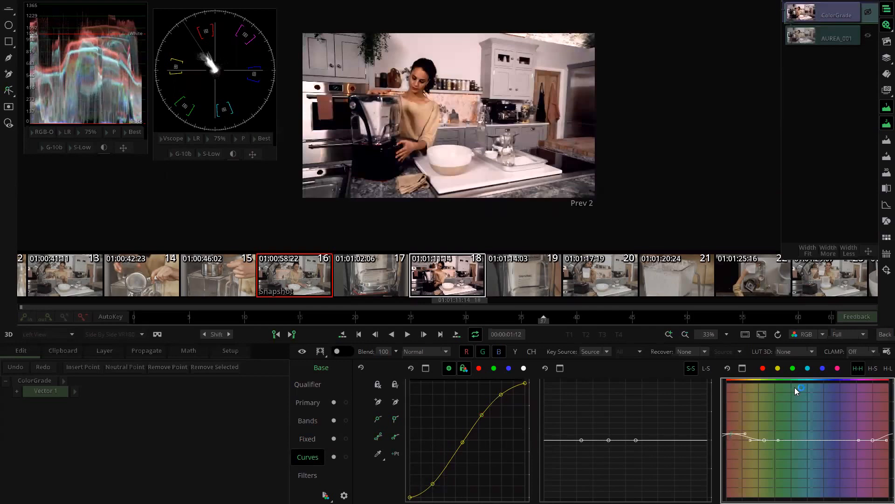
{"action": "left_click", "coordinate": [874, 369]}
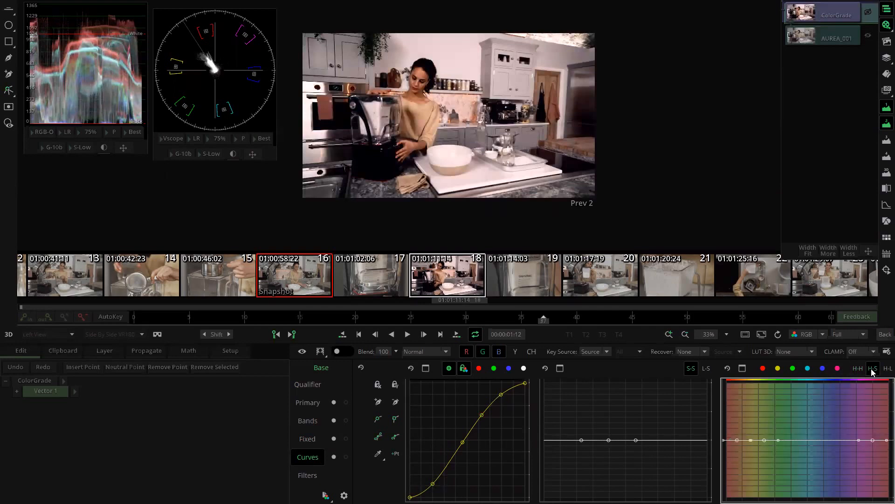
{"action": "left_click_drag", "start_coordinate": [737, 441], "coordinate": [740, 459]}
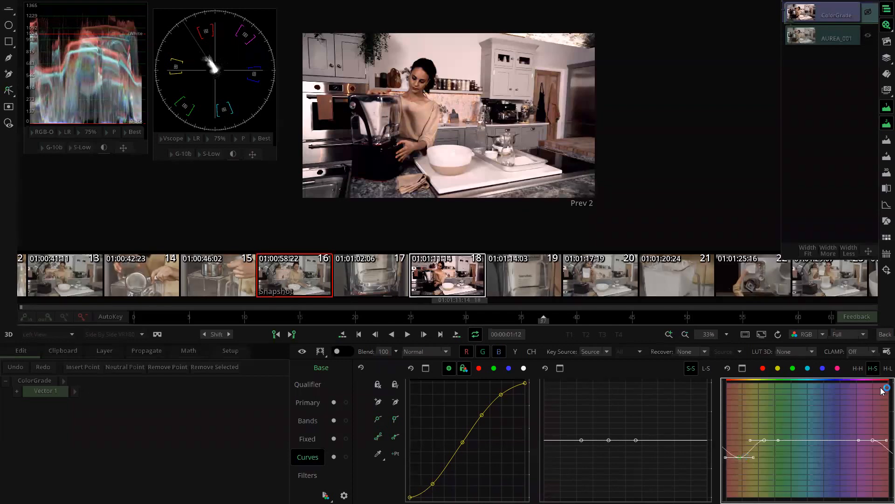
{"action": "left_click", "coordinate": [886, 370]}
{"action": "left_click_drag", "start_coordinate": [737, 442], "coordinate": [740, 443]}
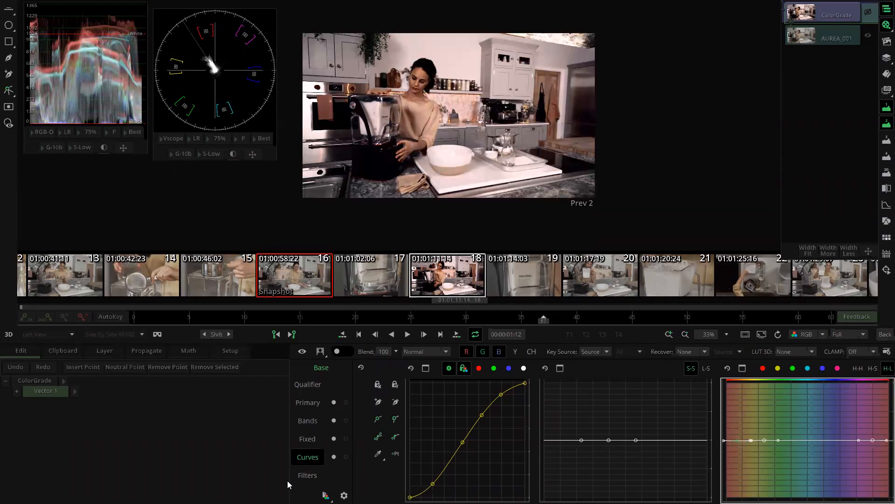
{"action": "left_click", "coordinate": [301, 453]}
Step: Add the layers Vector 2 to Vector 5 to the ColorGrade and remove them again
{"action": "left_click", "coordinate": [99, 351]}
{"action": "left_click", "coordinate": [21, 370]}
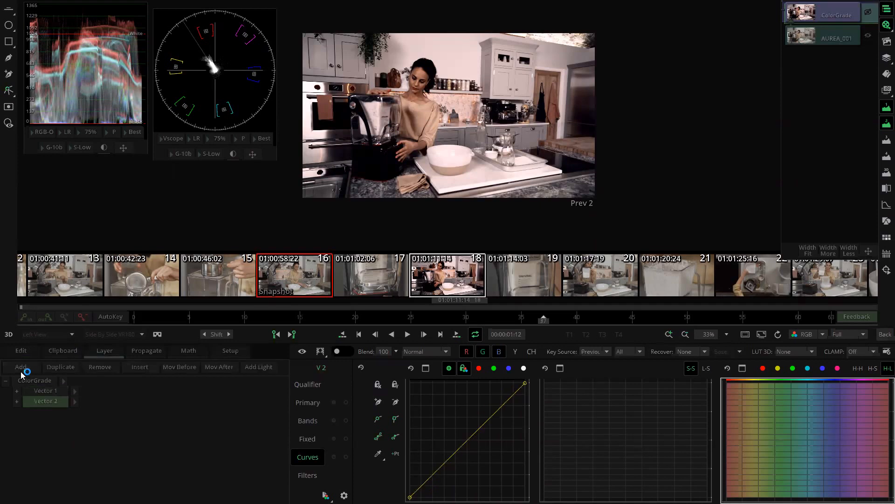
{"action": "left_click", "coordinate": [21, 371]}
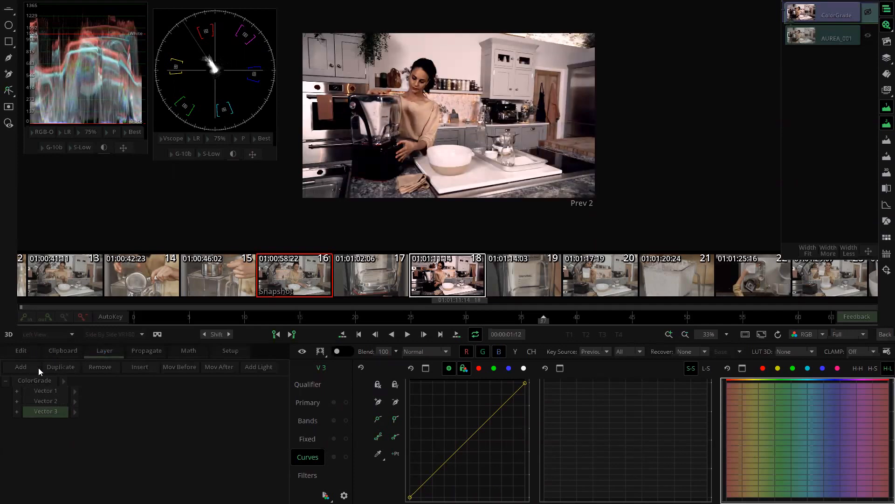
{"action": "left_click", "coordinate": [21, 372]}
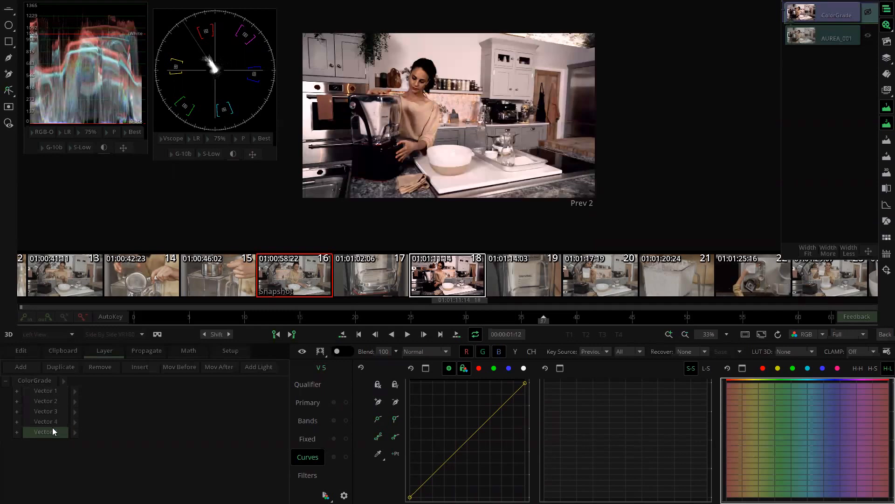
{"action": "left_click", "coordinate": [97, 367]}
{"action": "left_click", "coordinate": [98, 367]}
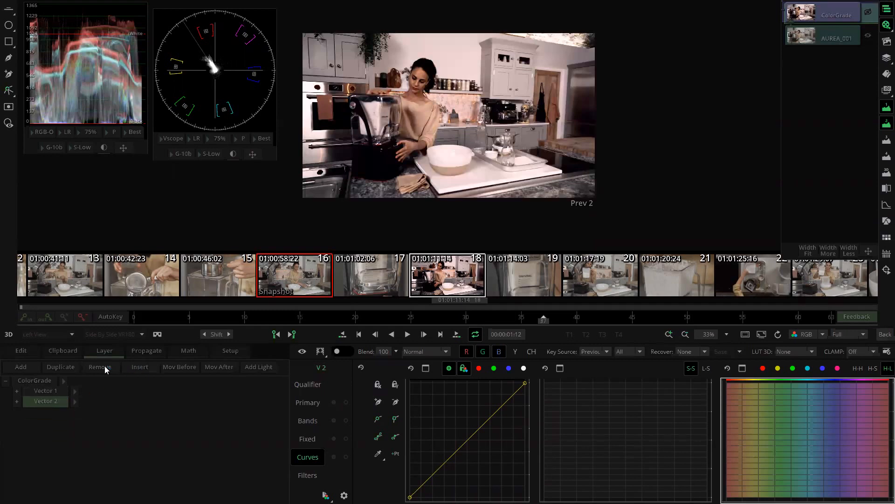
{"action": "left_click", "coordinate": [99, 367]}
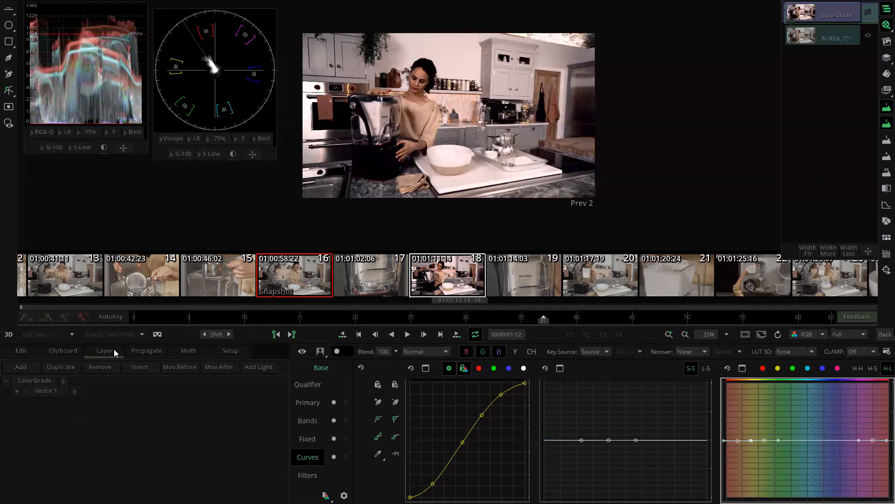
Step: Start over with a clean Vector 1 layer, and set the Primary lift to about -1.8 and the gain to about 7.6
{"action": "left_click", "coordinate": [141, 369]}
{"action": "left_click", "coordinate": [54, 390]}
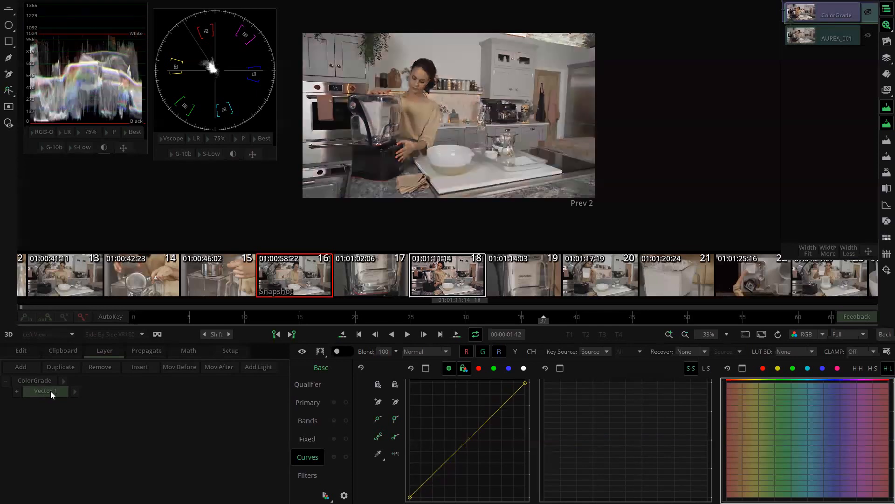
{"action": "left_click", "coordinate": [294, 410]}
{"action": "left_click_drag", "start_coordinate": [391, 417], "coordinate": [382, 415]}
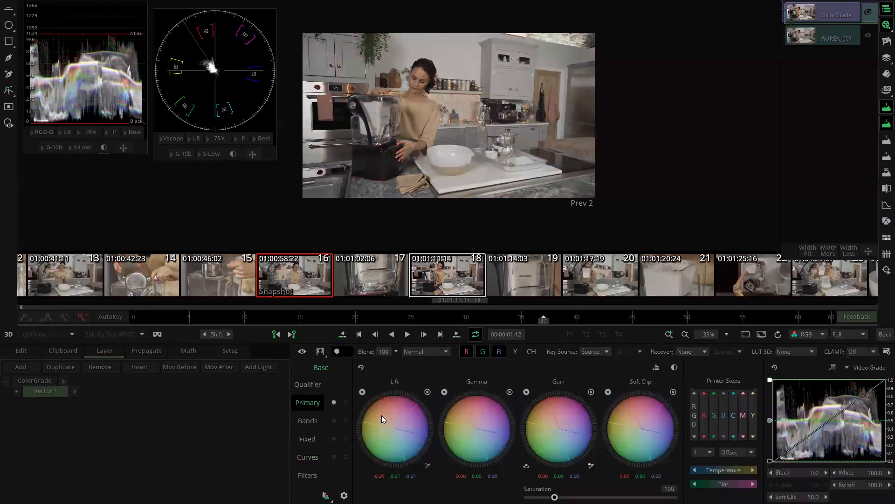
{"action": "left_click_drag", "start_coordinate": [549, 425], "coordinate": [560, 428]}
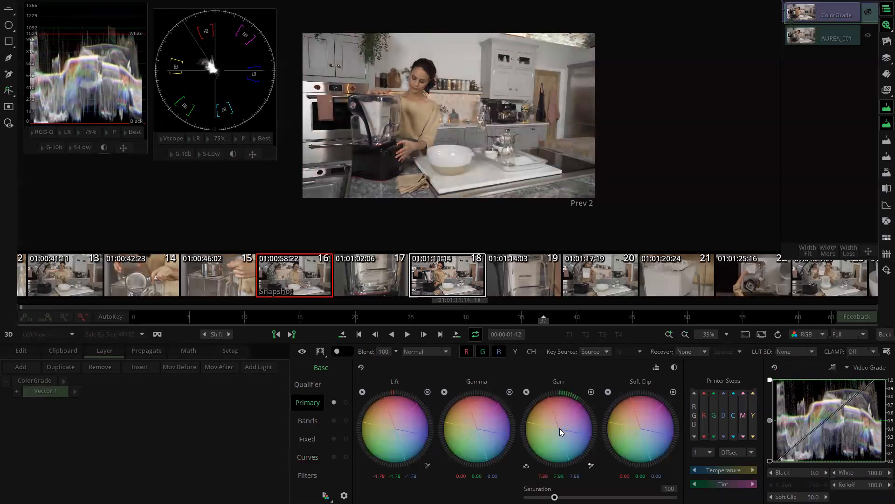
Step: Switch the Primary lift and gain to offset mode, and warm the balance with gain offset at about 8.7, 7.0, 6.7
{"action": "left_click", "coordinate": [662, 367]}
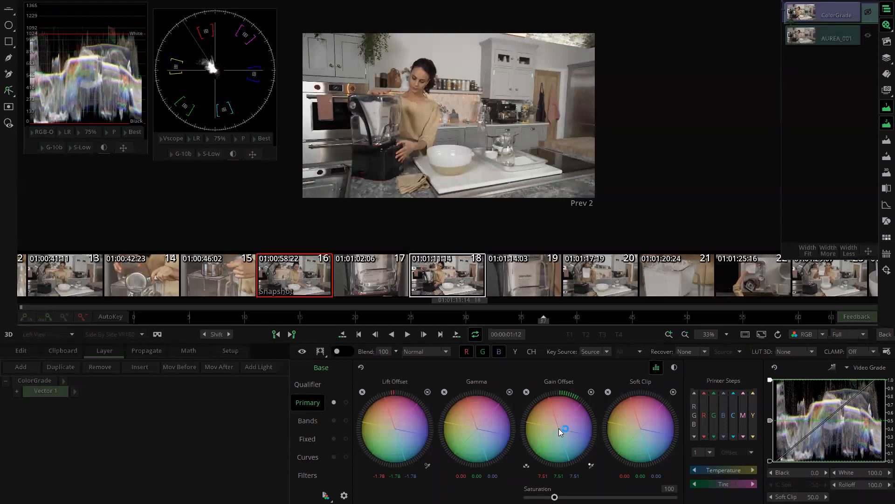
{"action": "left_click_drag", "start_coordinate": [564, 434], "coordinate": [554, 417]}
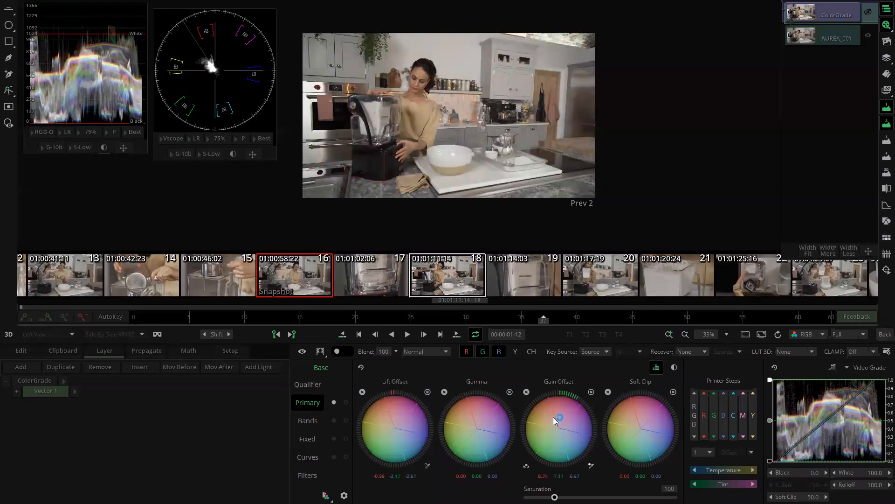
{"action": "left_click", "coordinate": [33, 433]}
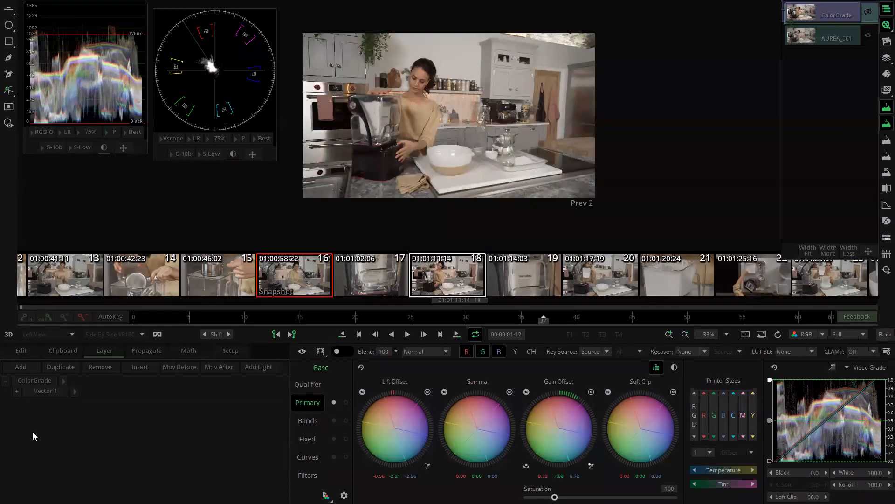
Step: Add layer Vector 2 and use Bands to darken the shadows and brighten the highlights by about 13 each
{"action": "left_click", "coordinate": [25, 368]}
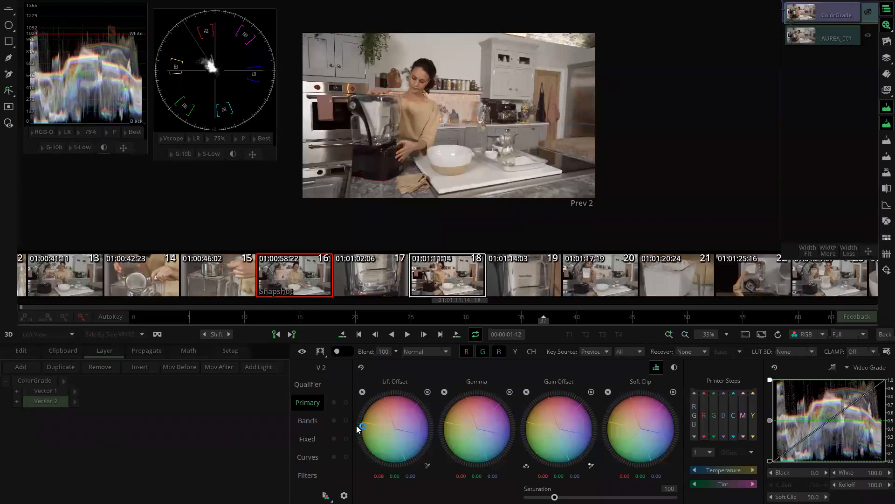
{"action": "left_click", "coordinate": [308, 425]}
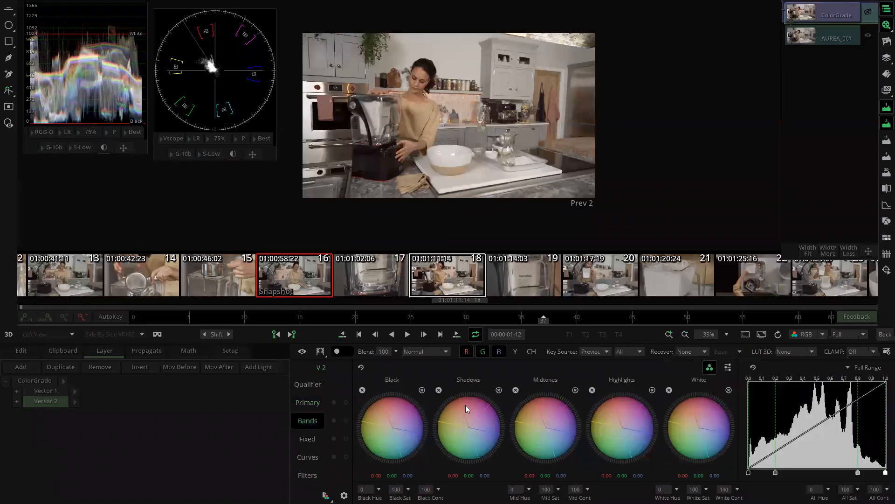
{"action": "left_click_drag", "start_coordinate": [470, 431], "coordinate": [489, 427]}
{"action": "left_click_drag", "start_coordinate": [613, 412], "coordinate": [655, 428]}
{"action": "left_click_drag", "start_coordinate": [648, 428], "coordinate": [637, 431]}
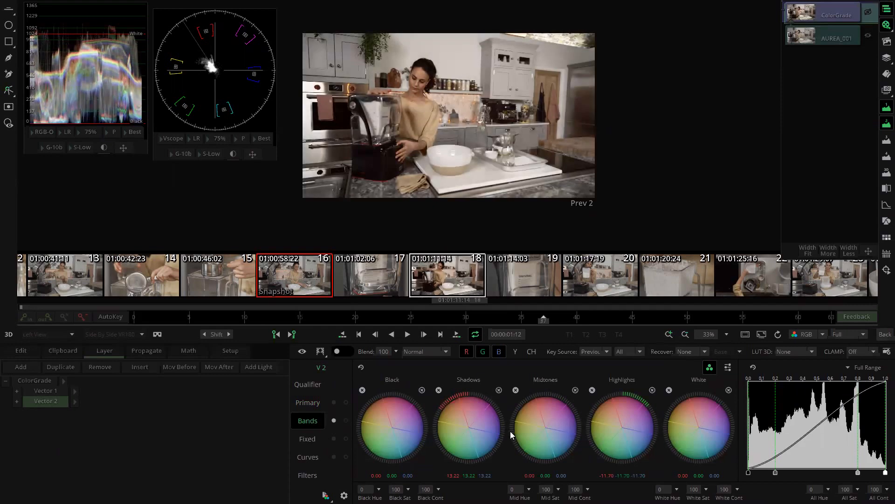
{"action": "left_click", "coordinate": [618, 426]}
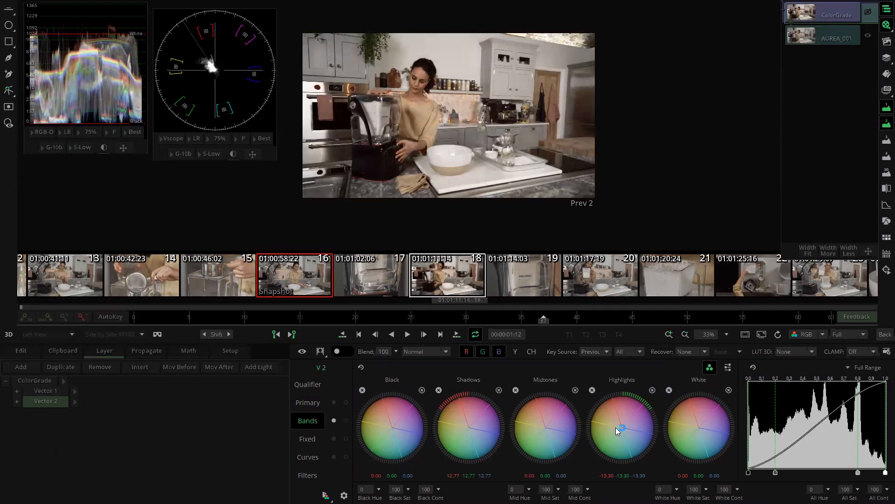
{"action": "mouse_move", "coordinate": [616, 427]}
{"action": "left_mouse_down"}
{"action": "mouse_move", "coordinate": [626, 428]}
{"action": "mouse_move", "coordinate": [624, 436]}
{"action": "left_mouse_up"}
{"action": "left_click_drag", "start_coordinate": [475, 437], "coordinate": [621, 410]}
Step: Add layer Vector 3 and desaturate yellow, blue, magenta and green on the Fixed vector hexagon, pulling yellow and magenta in most
{"action": "left_click", "coordinate": [26, 366]}
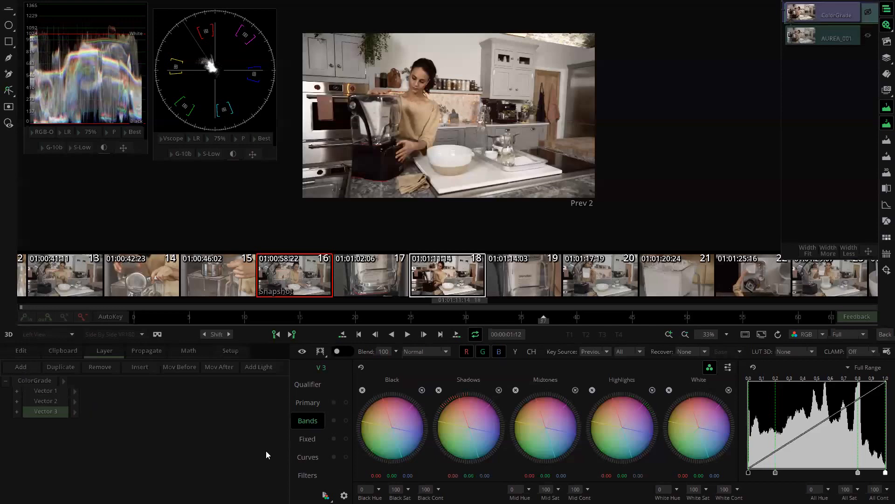
{"action": "left_click", "coordinate": [316, 440]}
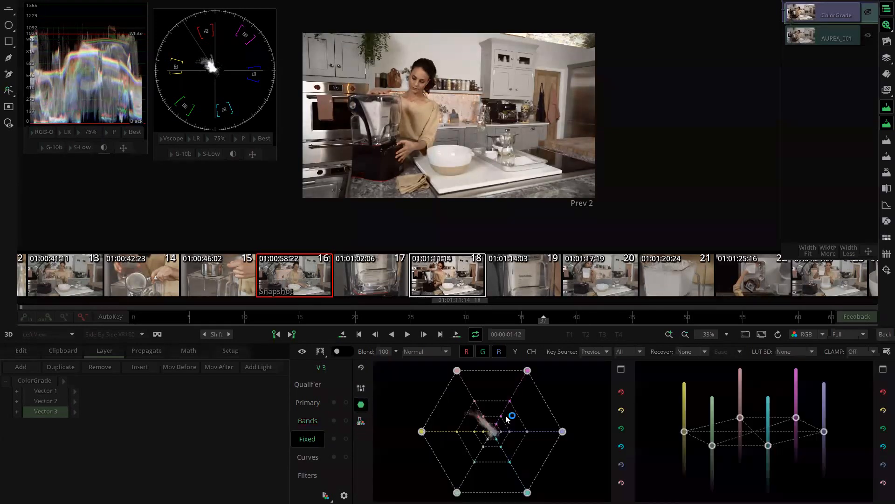
{"action": "left_click_drag", "start_coordinate": [422, 432], "coordinate": [463, 432]}
{"action": "left_click_drag", "start_coordinate": [562, 432], "coordinate": [544, 427]}
{"action": "left_click_drag", "start_coordinate": [527, 370], "coordinate": [490, 390]}
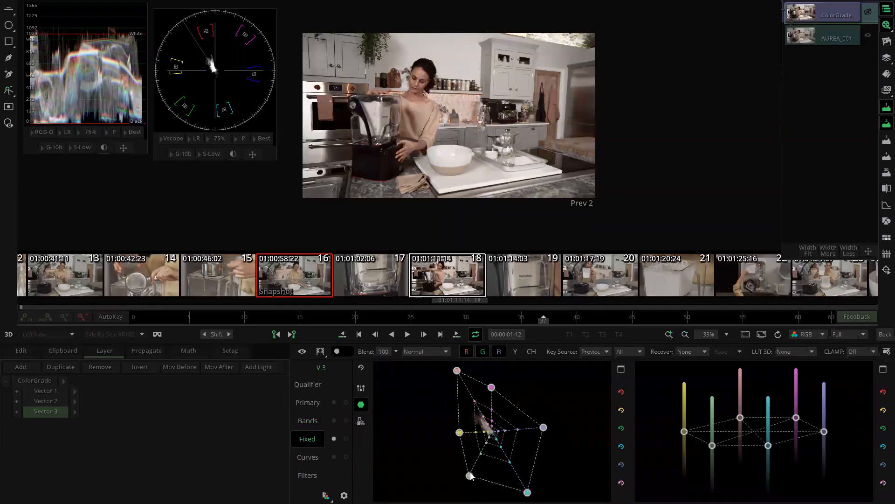
{"action": "left_click_drag", "start_coordinate": [457, 492], "coordinate": [470, 486]}
Step: Add layer Vector 4 and draw a large ellipse over the woman and counter, with a wide soft edge reaching past the frame
{"action": "left_click", "coordinate": [23, 367]}
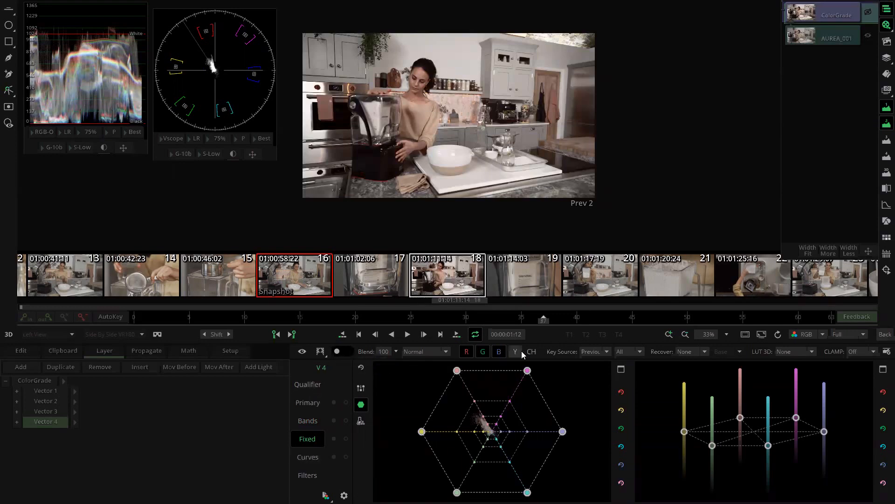
{"action": "left_click", "coordinate": [10, 26]}
{"action": "left_click_drag", "start_coordinate": [340, 58], "coordinate": [532, 161]}
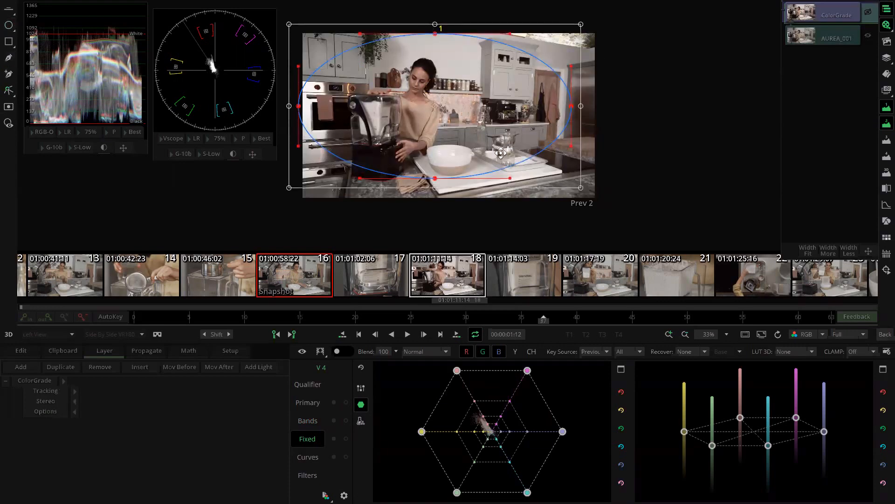
{"action": "left_click_drag", "start_coordinate": [547, 164], "coordinate": [881, 307]}
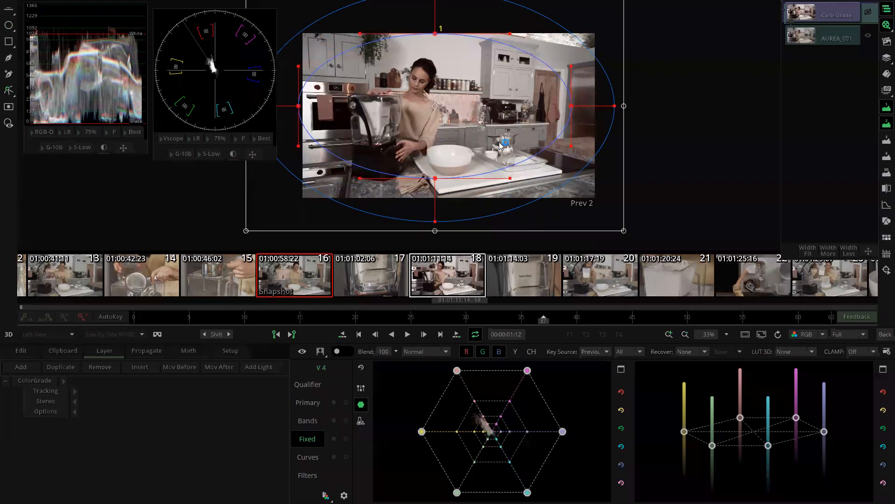
{"action": "left_click_drag", "start_coordinate": [518, 149], "coordinate": [688, 248]}
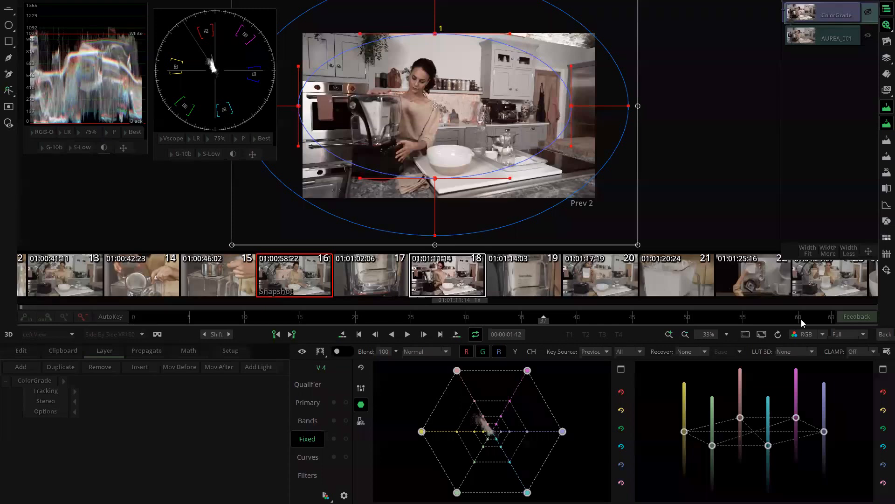
Step: Check the falloff of the ellipse by switching between its matte and the graded picture
{"action": "left_click", "coordinate": [320, 352]}
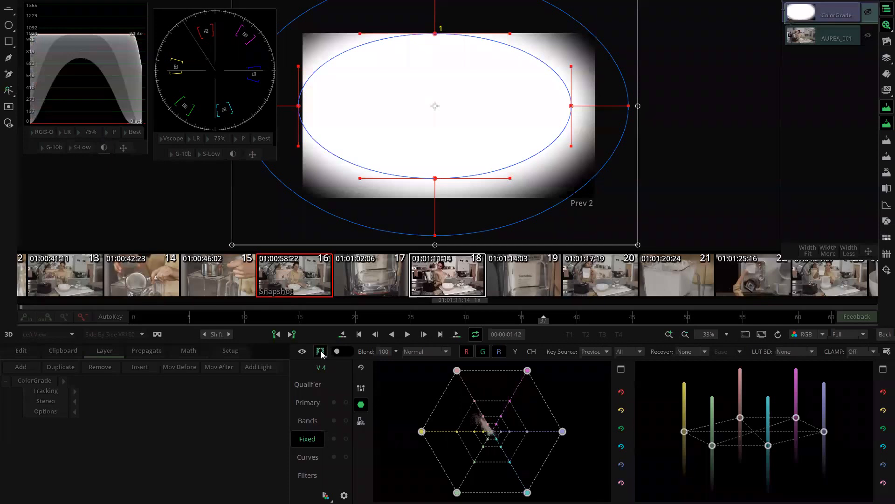
{"action": "left_click", "coordinate": [321, 353]}
{"action": "left_click", "coordinate": [321, 353]}
{"action": "left_click", "coordinate": [321, 353]}
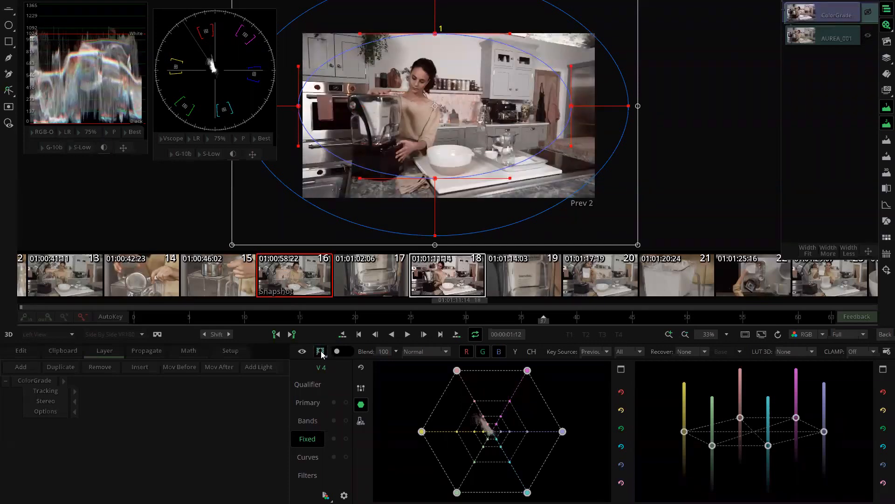
{"action": "left_click", "coordinate": [320, 354]}
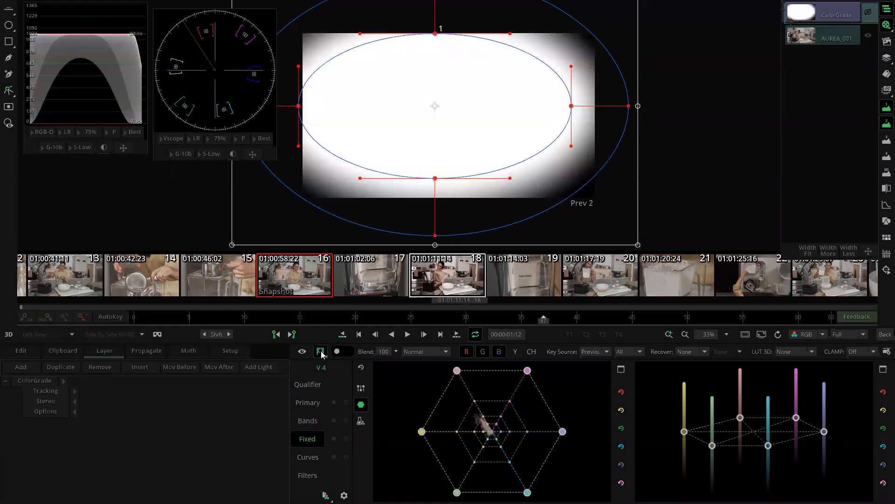
{"action": "left_click", "coordinate": [321, 353]}
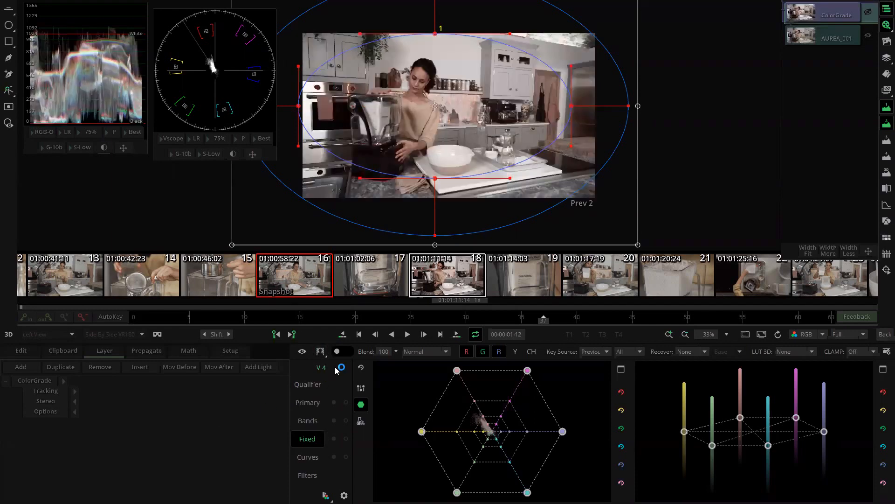
Step: Set Vector 4 to affect the area outside the ellipse, and lower the Primary lift offset and gain offset to about -18.6
{"action": "left_click", "coordinate": [296, 398]}
{"action": "mouse_move", "coordinate": [462, 427]}
{"action": "left_mouse_down"}
{"action": "mouse_move", "coordinate": [494, 414]}
{"action": "mouse_move", "coordinate": [474, 409]}
{"action": "mouse_move", "coordinate": [497, 410]}
{"action": "mouse_move", "coordinate": [476, 424]}
{"action": "mouse_move", "coordinate": [459, 407]}
{"action": "mouse_move", "coordinate": [477, 416]}
{"action": "left_mouse_up"}
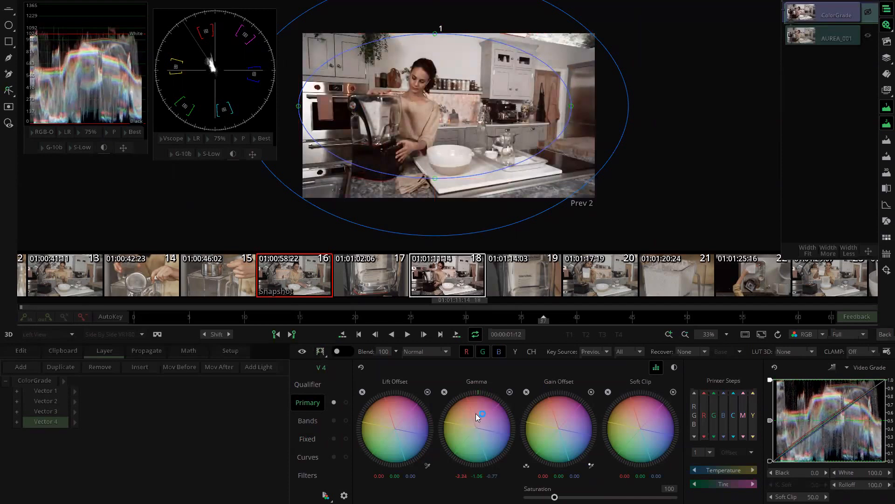
{"action": "left_click", "coordinate": [349, 351]}
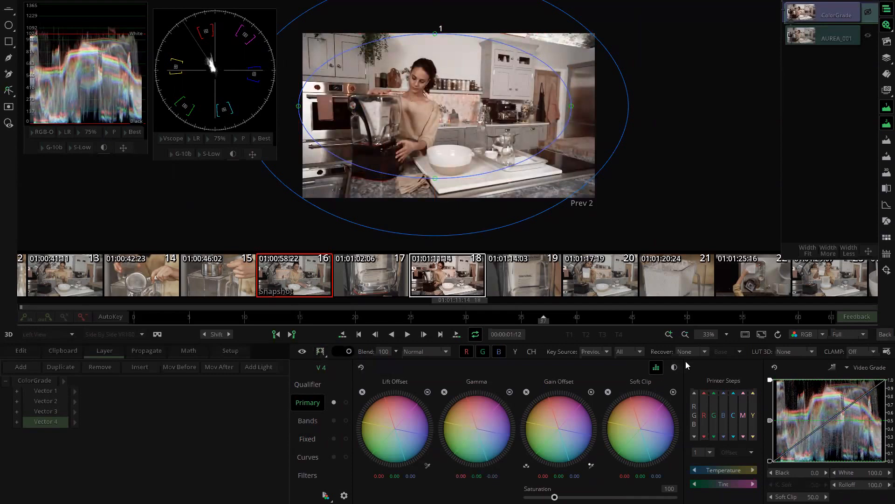
{"action": "left_click_drag", "start_coordinate": [564, 394], "coordinate": [575, 415]}
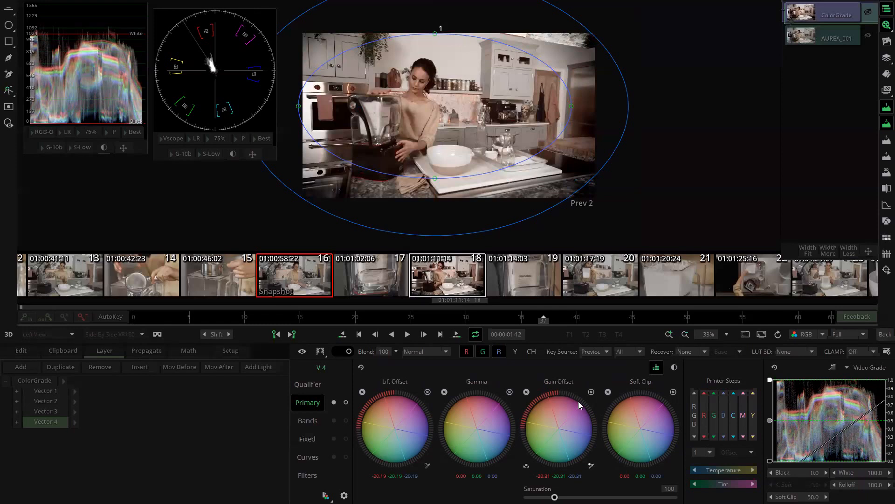
{"action": "scroll", "coordinate": [566, 414], "scroll_direction": "up", "scroll_amount": 1}
{"action": "scroll", "coordinate": [556, 419], "scroll_direction": "up", "scroll_amount": 2}
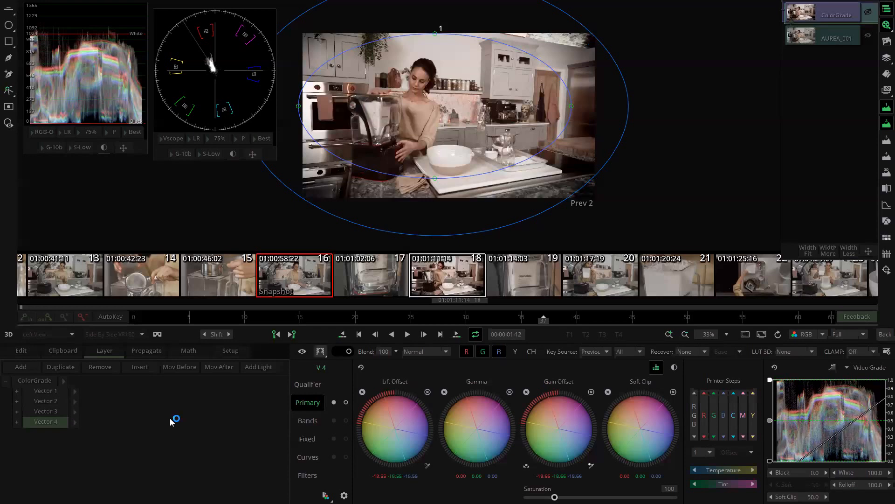
{"action": "left_click", "coordinate": [136, 467]}
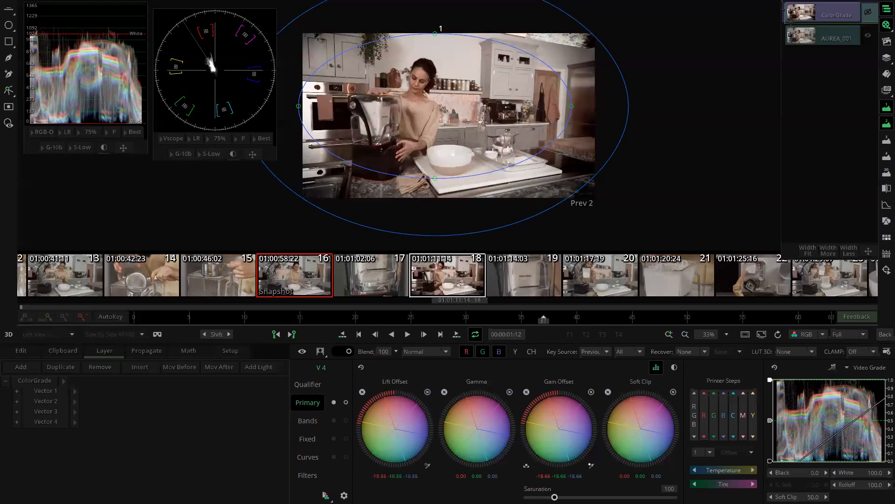
Step: Return from the colour grading environment to the timeline editor at shot 18
{"action": "key", "text": "super"}
{"action": "key", "text": "super"}
{"action": "left_click", "coordinate": [885, 334]}
{"action": "left_click", "coordinate": [468, 94]}
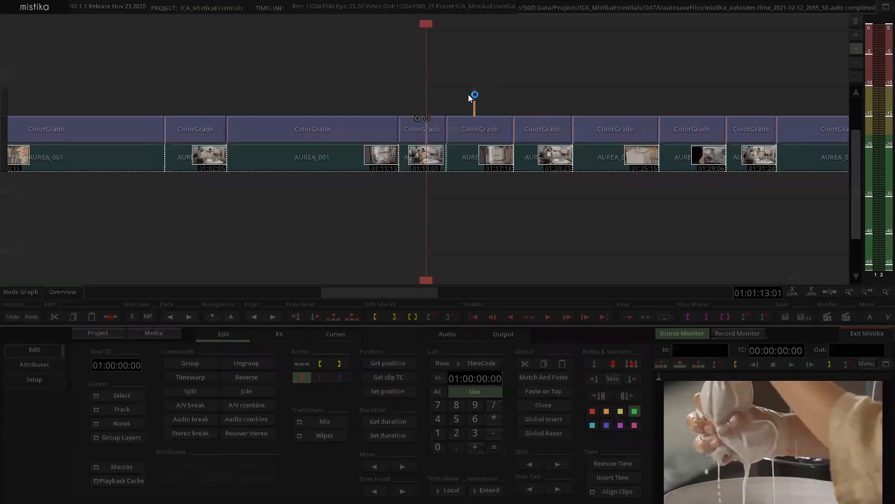
{"action": "scroll", "coordinate": [470, 82], "scroll_direction": "up", "scroll_amount": 5}
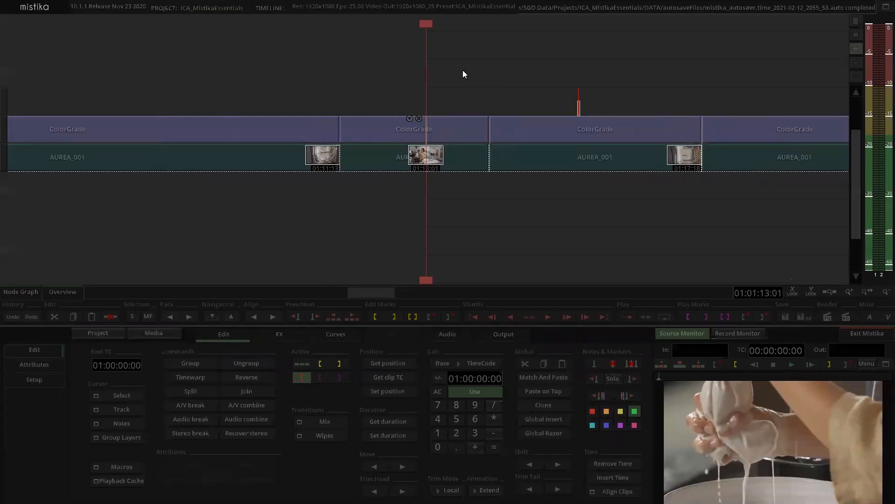
Step: Mark a single frame with an in point at 01:01:15:15 and an out point at 01:01:15:16, and open the Output render settings
{"action": "left_click_drag", "start_coordinate": [386, 84], "coordinate": [425, 85]}
{"action": "key", "text": "i"}
{"action": "key", "text": "Right"}
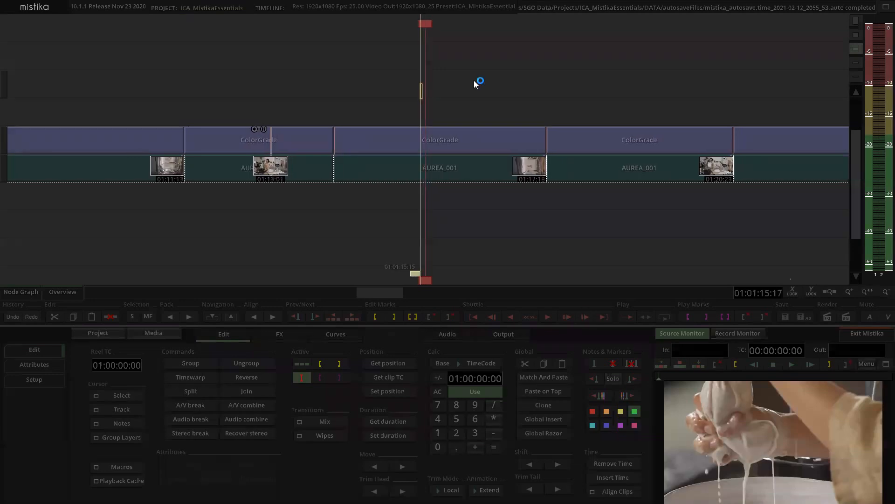
{"action": "key", "text": "o"}
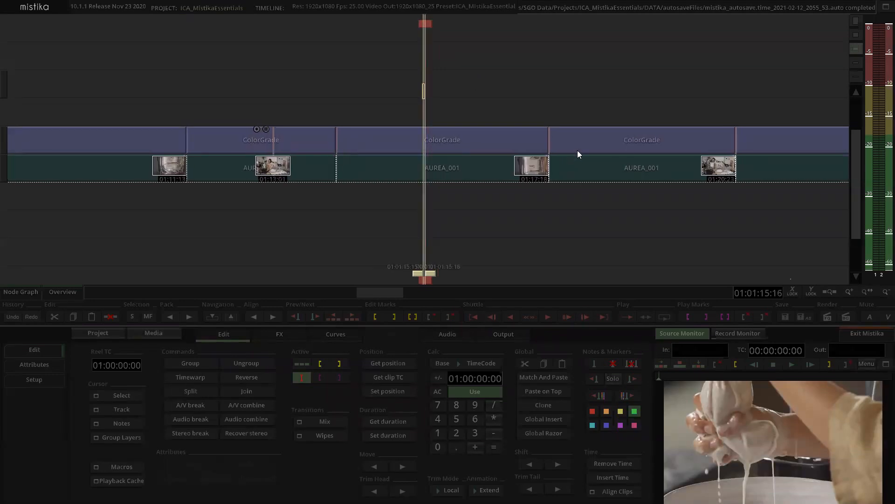
{"action": "left_click", "coordinate": [508, 336]}
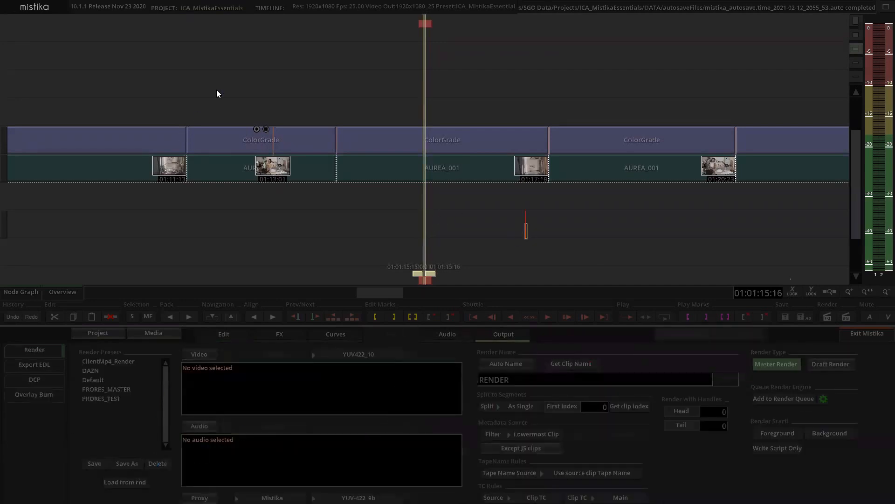
Step: Move the playhead to 01:01:12:20 in shot 18, view its ColorGrade and return to the timeline editor
{"action": "left_click_drag", "start_coordinate": [222, 86], "coordinate": [388, 70]}
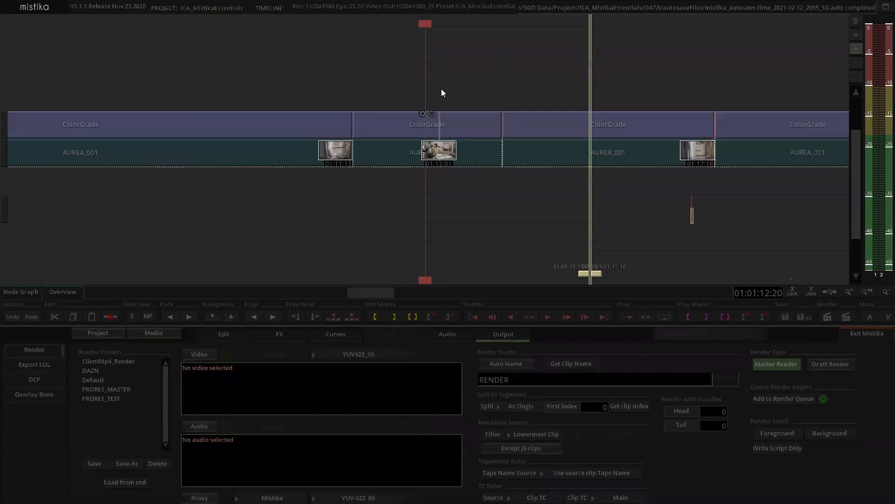
{"action": "double_click", "coordinate": [424, 124]}
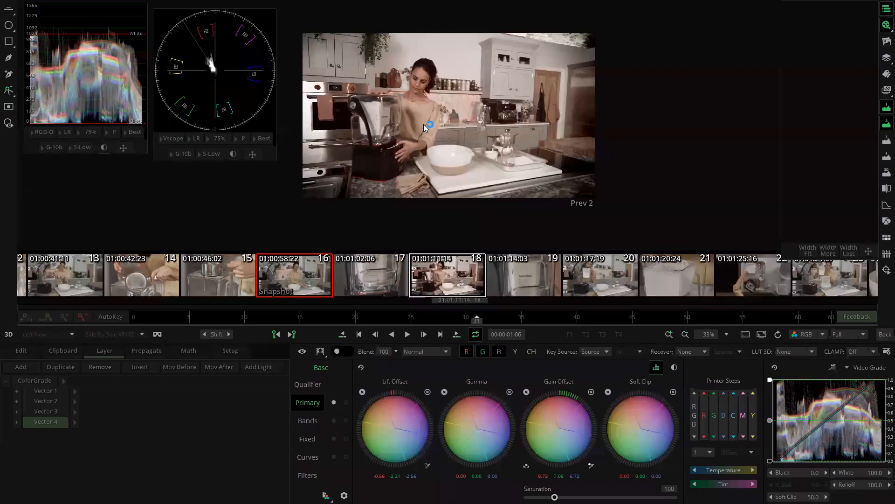
{"action": "left_click", "coordinate": [885, 334]}
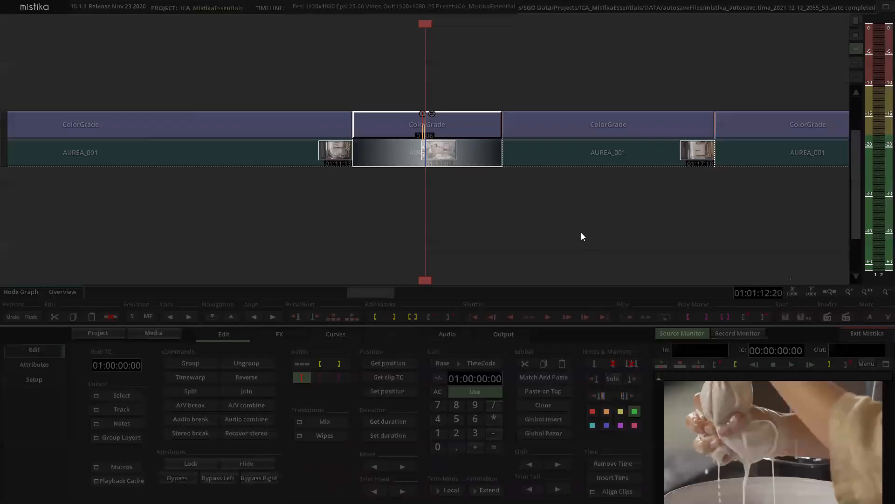
Step: Save the shot 18 frame at source timecode 00:00:01:03 as image.dpx in the project's OUTPUT folder
{"action": "left_click_drag", "start_coordinate": [413, 85], "coordinate": [442, 200]}
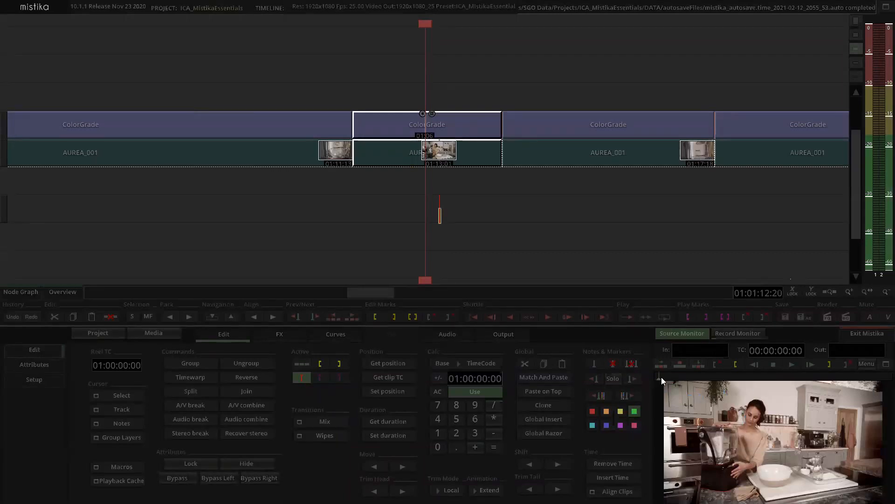
{"action": "mouse_move", "coordinate": [660, 377]}
{"action": "left_mouse_down"}
{"action": "mouse_move", "coordinate": [743, 378]}
{"action": "mouse_move", "coordinate": [773, 414]}
{"action": "mouse_move", "coordinate": [755, 414]}
{"action": "mouse_move", "coordinate": [762, 416]}
{"action": "left_mouse_up"}
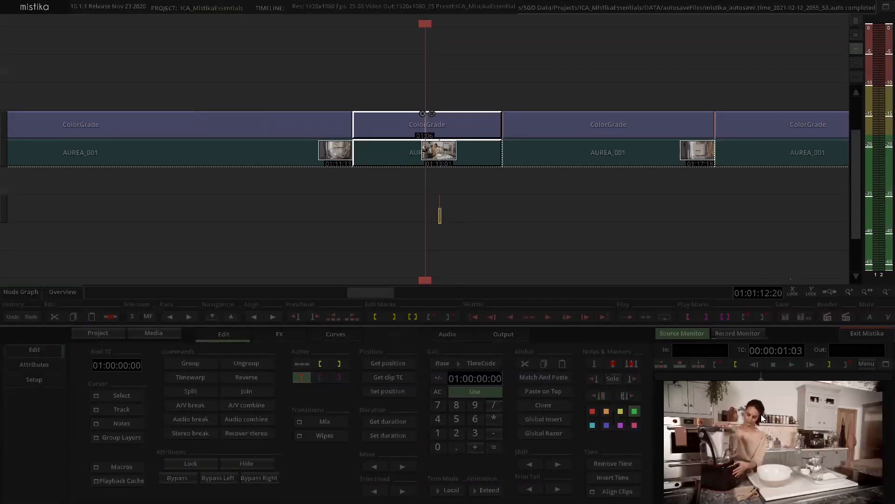
{"action": "left_click", "coordinate": [869, 366]}
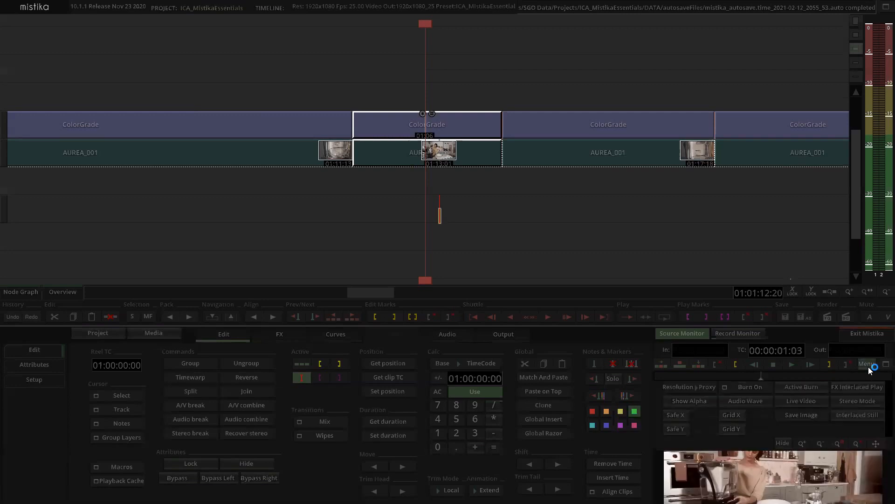
{"action": "left_click", "coordinate": [809, 414]}
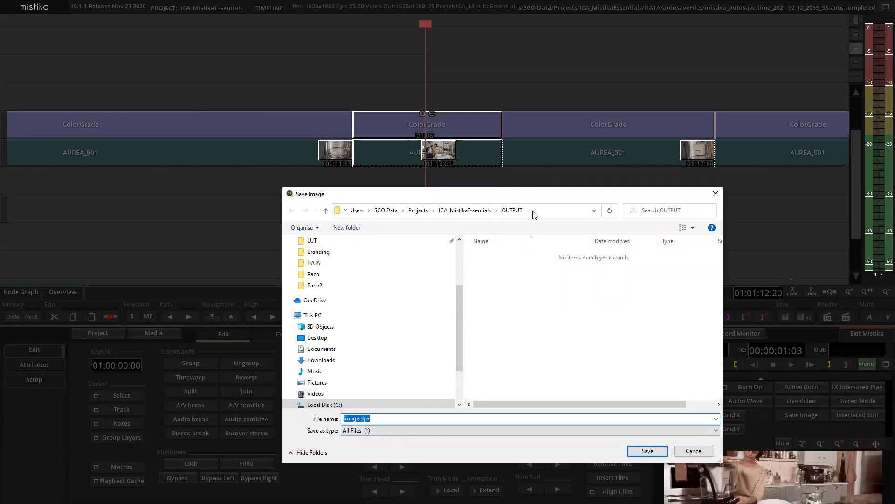
{"action": "left_click", "coordinate": [648, 451]}
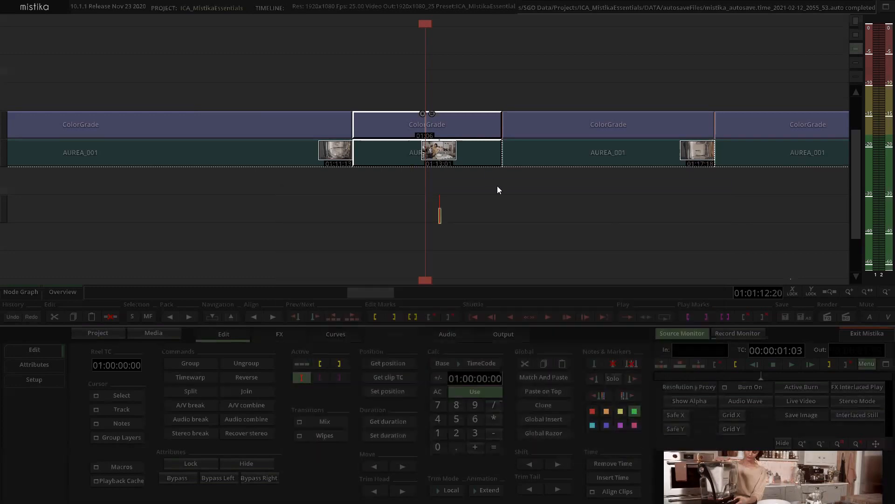
Step: Find image.dpx in the project's OUTPUT folder with the Media Manager and link it onto the timeline above shot 18
{"action": "left_click", "coordinate": [497, 187]}
{"action": "left_click", "coordinate": [525, 74]}
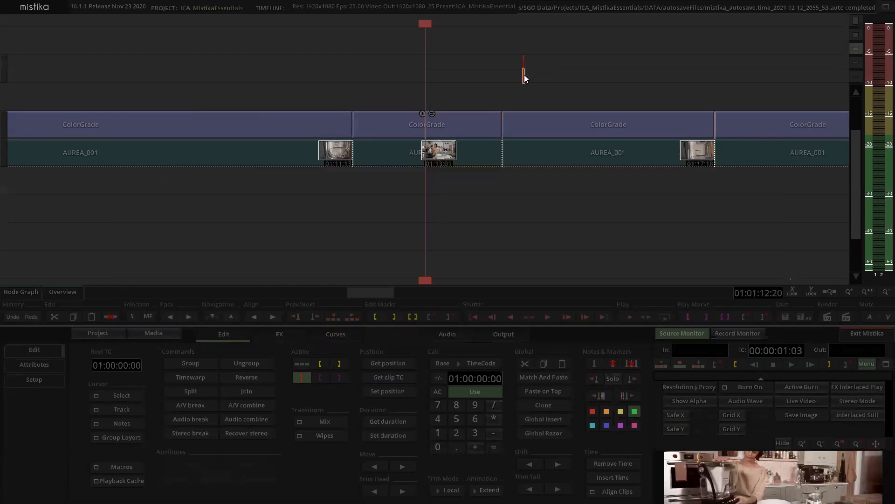
{"action": "left_click", "coordinate": [168, 332]}
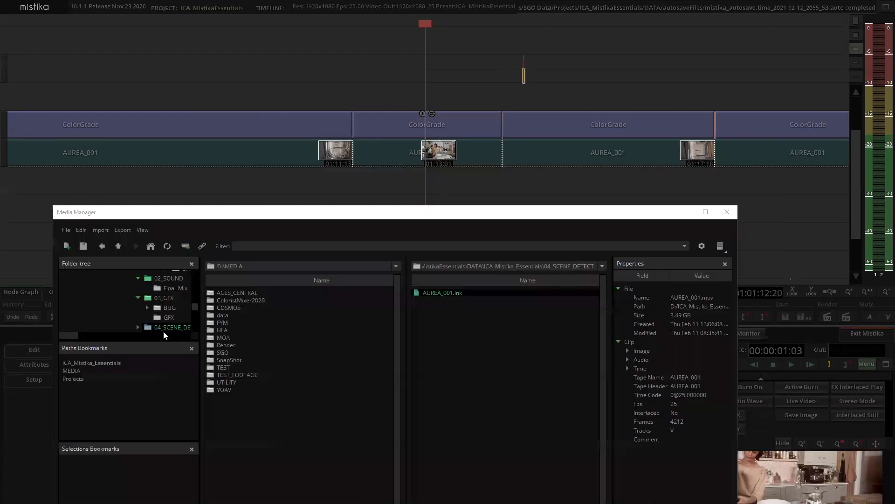
{"action": "left_click", "coordinate": [150, 246]}
{"action": "left_click", "coordinate": [119, 246]}
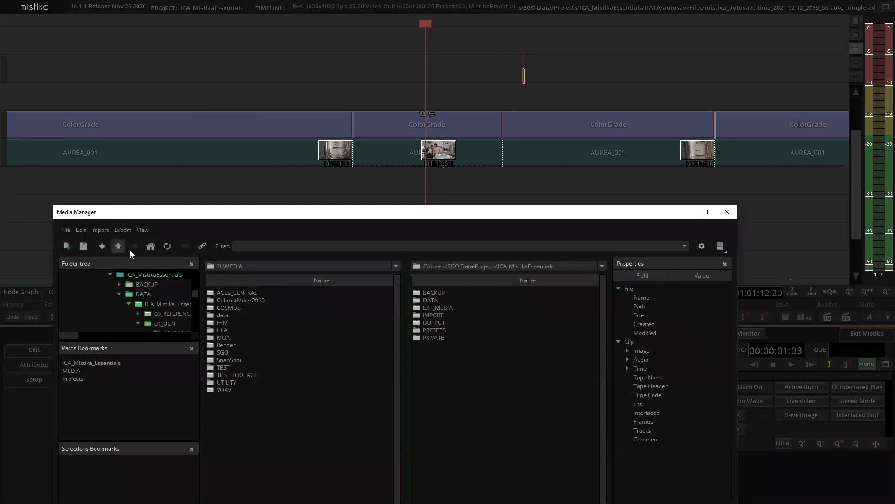
{"action": "double_click", "coordinate": [439, 321]}
{"action": "left_click", "coordinate": [441, 293]}
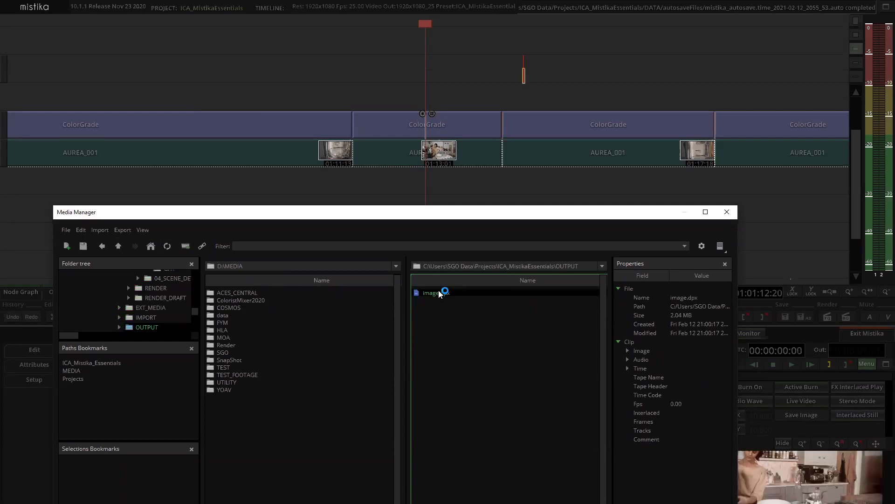
{"action": "left_click_drag", "start_coordinate": [448, 129], "coordinate": [443, 81]}
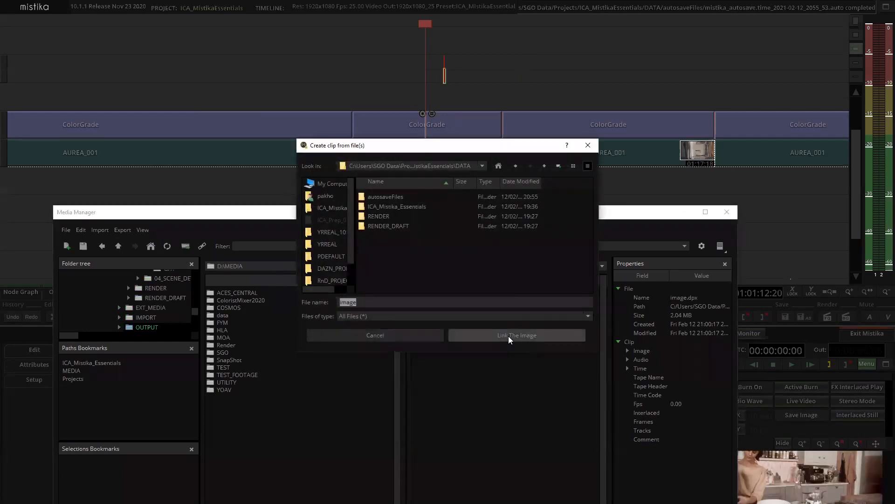
{"action": "left_click", "coordinate": [507, 334]}
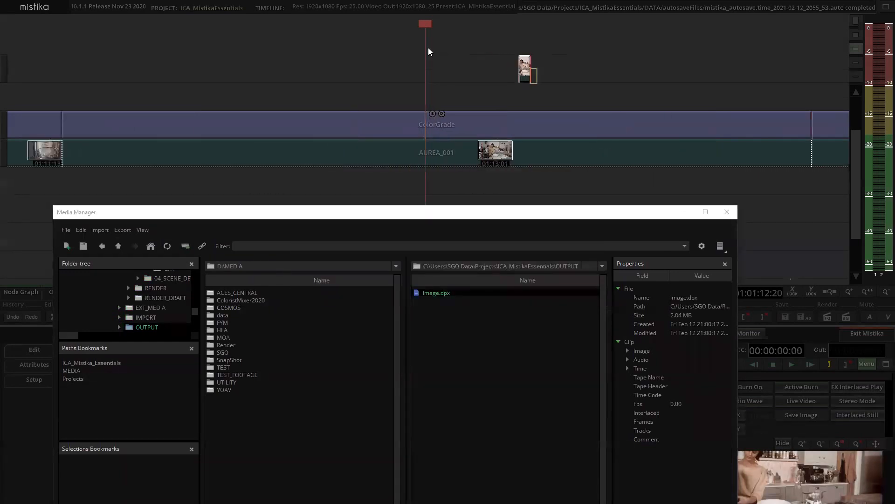
Step: Place the playhead on the imported still at 01:01:13:03, view it in the grading environment and return to the timeline
{"action": "left_click_drag", "start_coordinate": [558, 60], "coordinate": [460, 64]}
{"action": "double_click", "coordinate": [426, 72]}
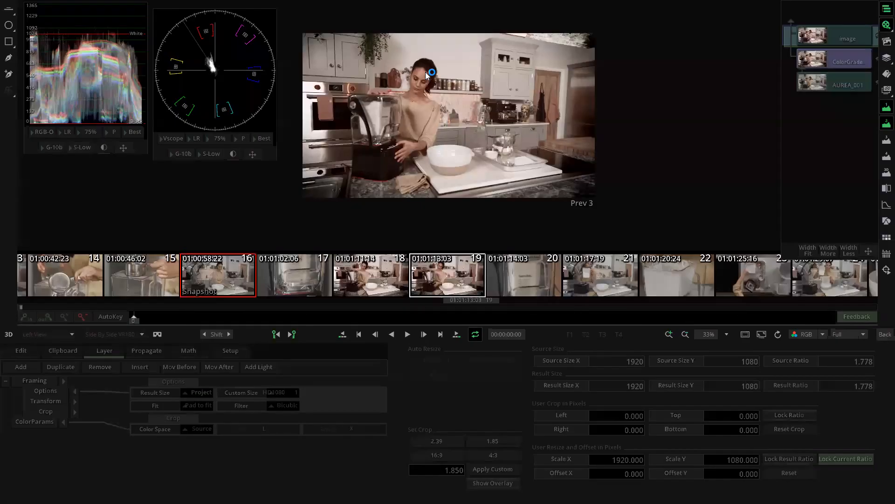
{"action": "left_click", "coordinate": [884, 335]}
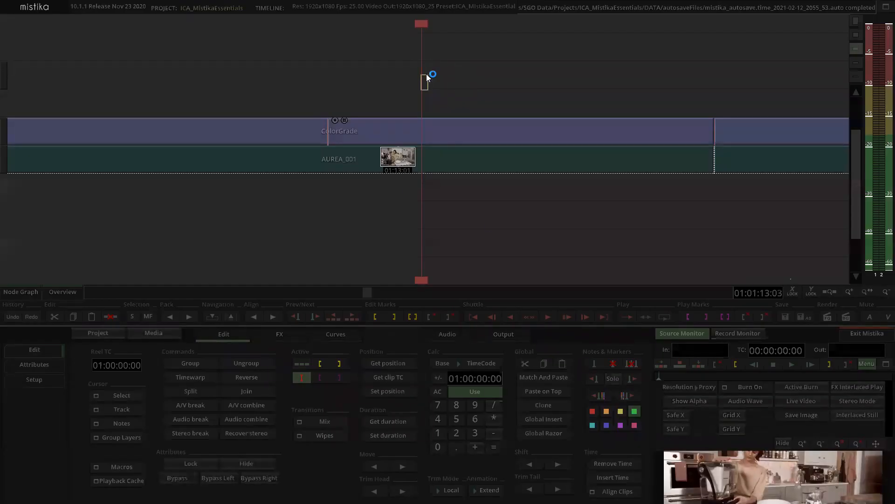
Step: Hide the Source Monitor options and move the playhead to 01:01:12:20 in shot 18
{"action": "left_click", "coordinate": [863, 362]}
{"action": "left_click", "coordinate": [866, 364]}
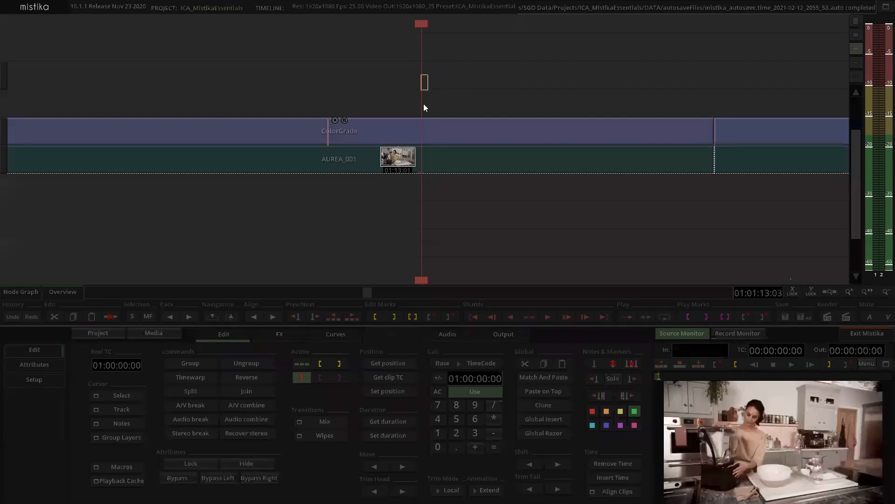
{"action": "scroll", "coordinate": [423, 95], "scroll_direction": "down", "scroll_amount": 2}
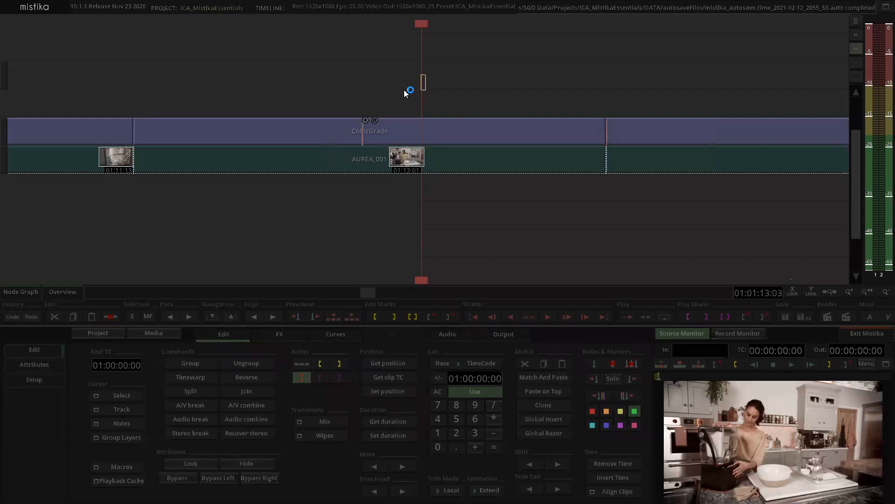
{"action": "left_click_drag", "start_coordinate": [406, 91], "coordinate": [683, 126]}
{"action": "scroll", "coordinate": [676, 125], "scroll_direction": "down", "scroll_amount": 2}
{"action": "mouse_move", "coordinate": [615, 112]}
{"action": "left_mouse_down"}
{"action": "mouse_move", "coordinate": [460, 98]}
{"action": "mouse_move", "coordinate": [482, 101]}
{"action": "left_mouse_up"}
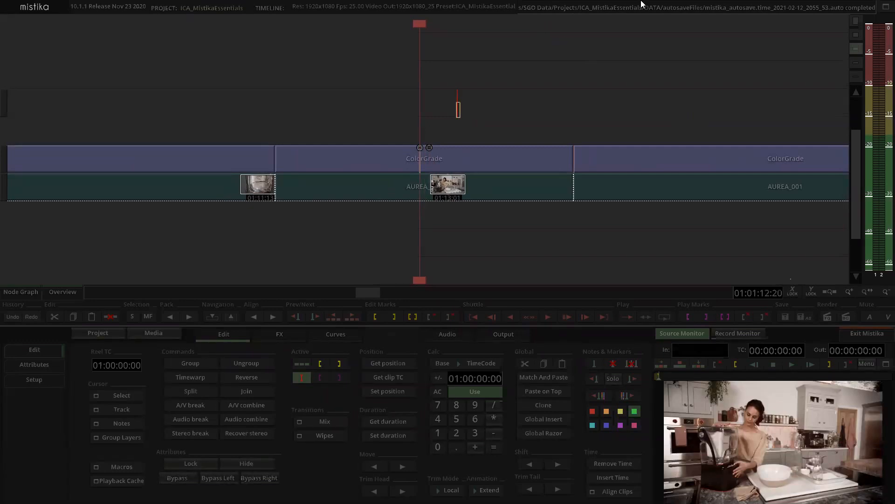
{"action": "scroll", "coordinate": [529, 158], "scroll_direction": "down", "scroll_amount": 4}
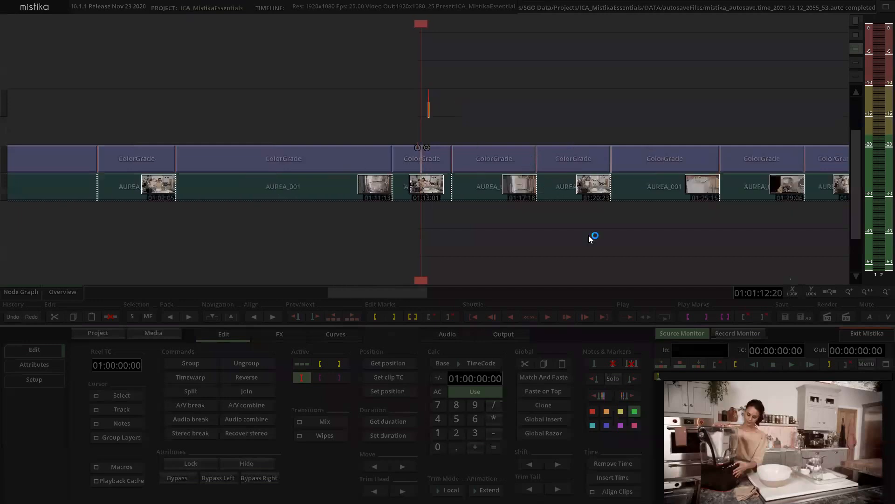
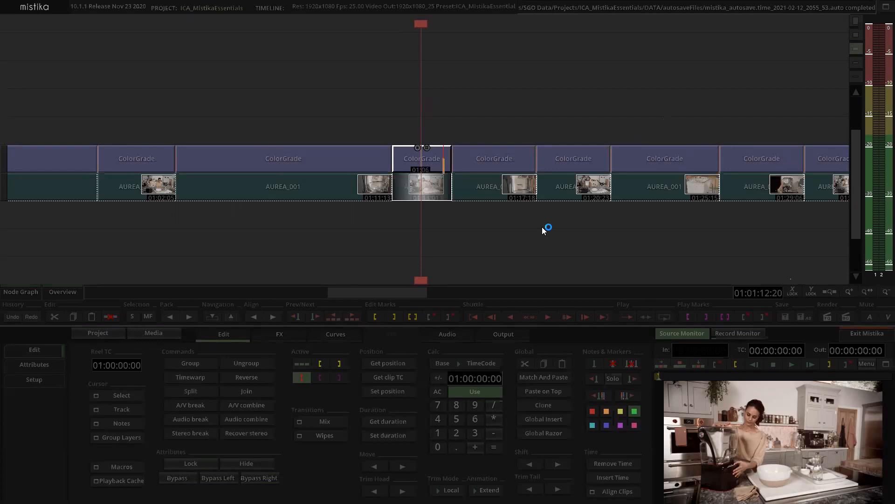
Step: Lift the ColorGrade away from the AUREA_001 clip of shot 18 and put it back directly above the clip
{"action": "left_click_drag", "start_coordinate": [444, 160], "coordinate": [455, 82]}
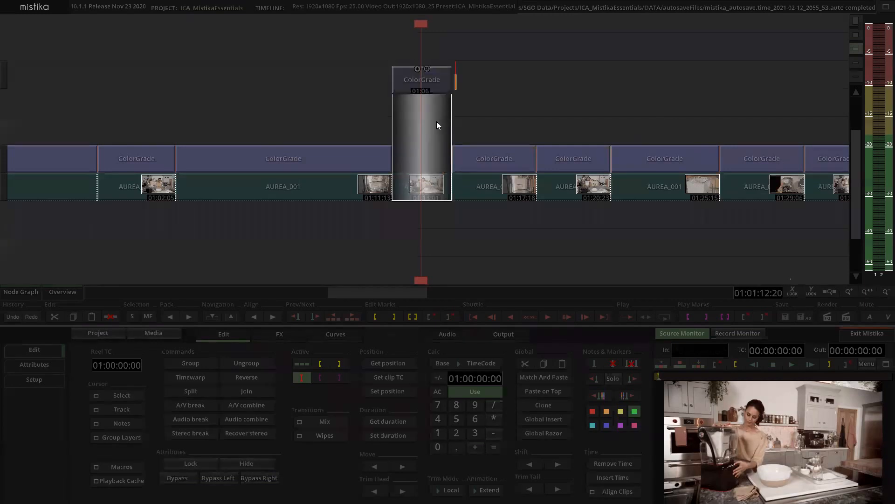
{"action": "left_click_drag", "start_coordinate": [438, 152], "coordinate": [444, 161]}
{"action": "left_click", "coordinate": [463, 108]}
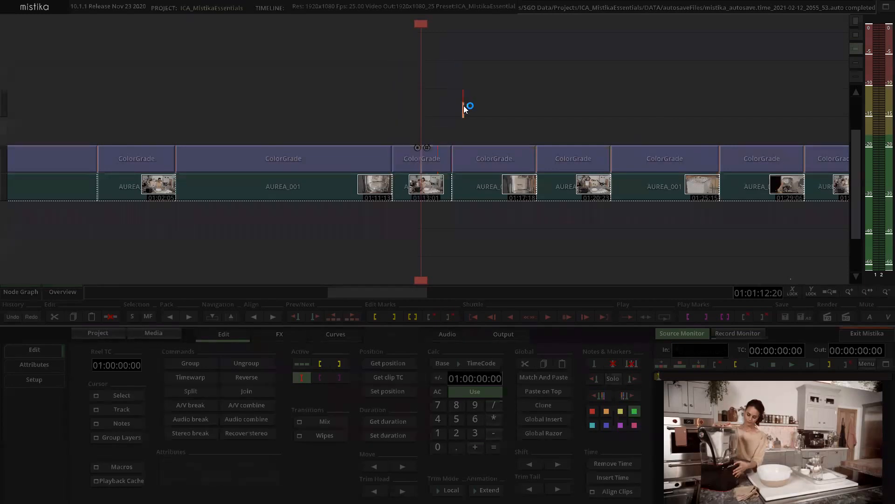
Step: Open the ColorGrade of shot 18, add a fifth vector and show its HSL Qualifier
{"action": "scroll", "coordinate": [463, 108], "scroll_direction": "up", "scroll_amount": 4}
{"action": "left_click", "coordinate": [448, 161]}
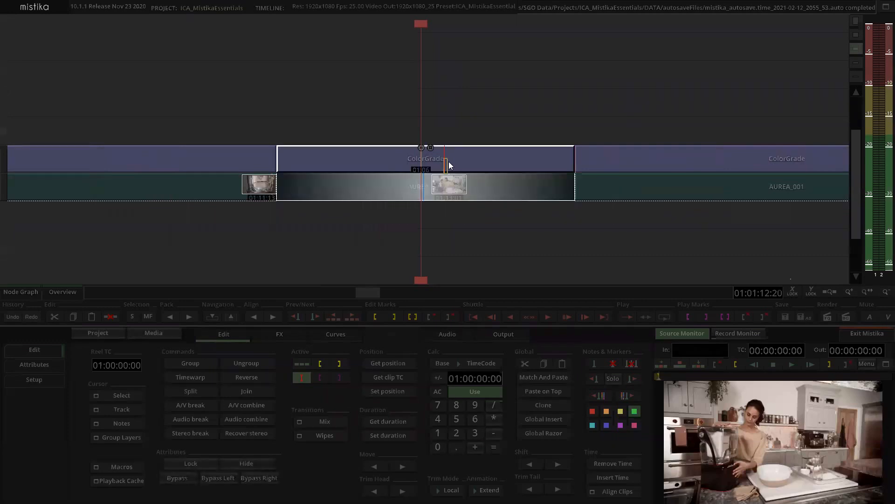
{"action": "double_click", "coordinate": [449, 161]}
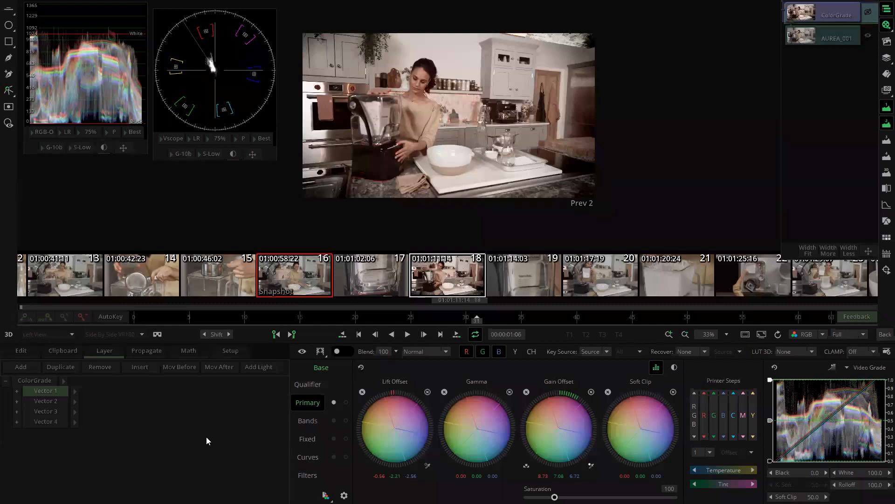
{"action": "left_click", "coordinate": [26, 366]}
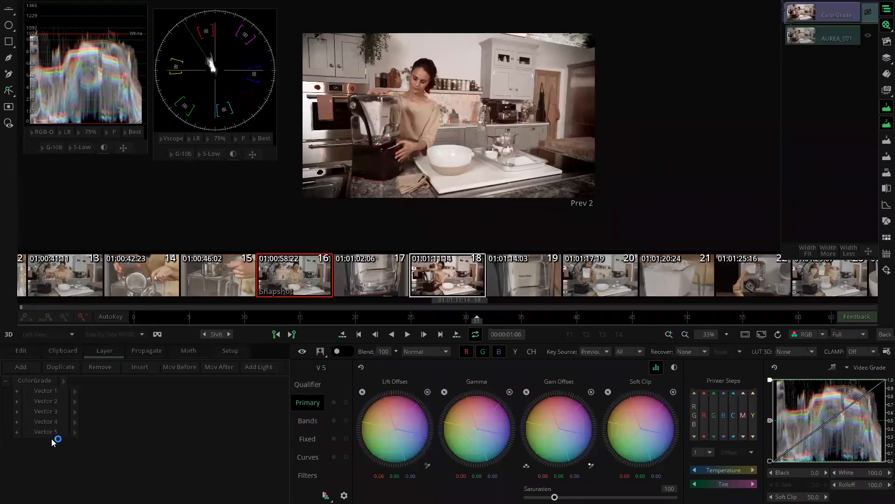
{"action": "left_click", "coordinate": [313, 383]}
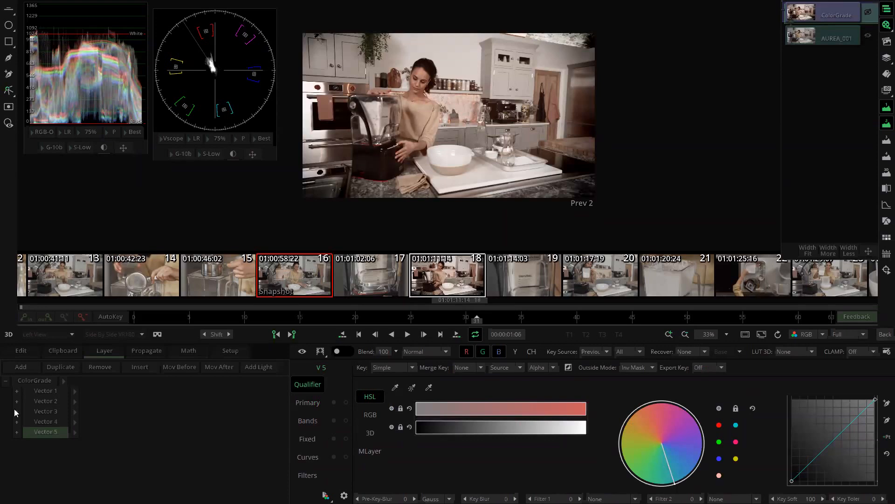
Step: Narrow Vector 5's hue qualifier to the red-orange range and display the resulting matte
{"action": "left_click_drag", "start_coordinate": [693, 451], "coordinate": [710, 327]}
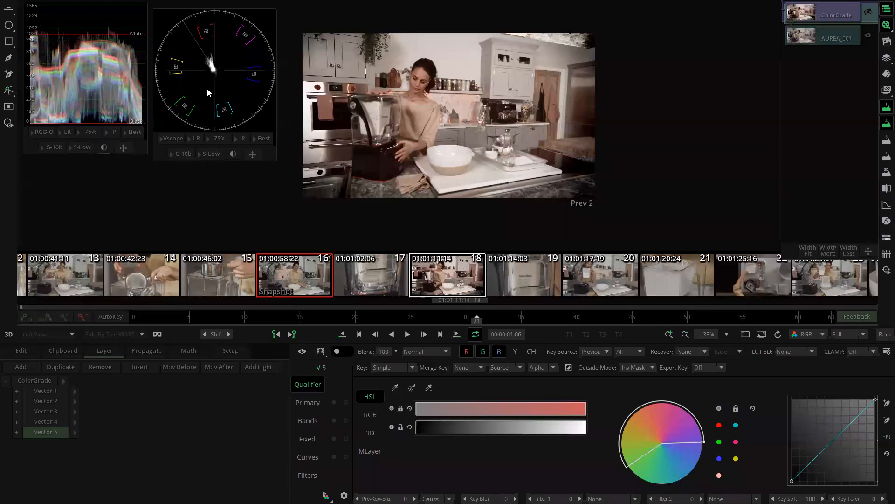
{"action": "left_click_drag", "start_coordinate": [675, 446], "coordinate": [814, 372]}
{"action": "left_click_drag", "start_coordinate": [696, 419], "coordinate": [569, 370]}
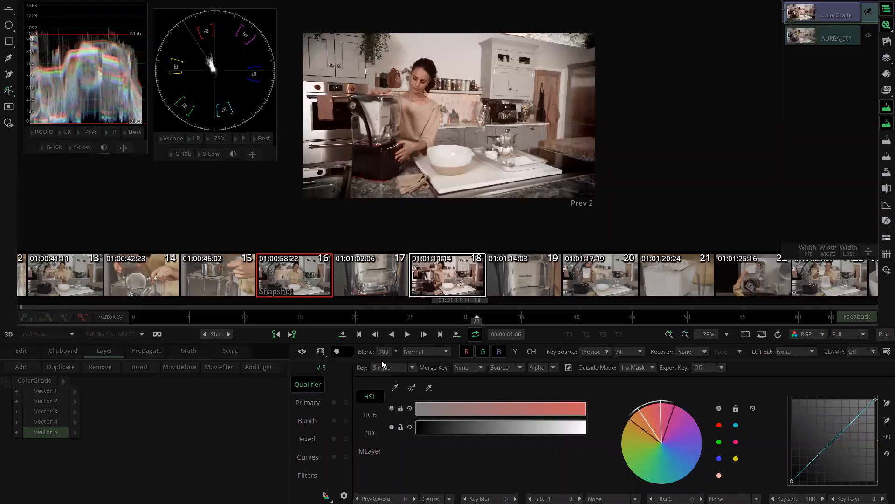
{"action": "left_click", "coordinate": [322, 352]}
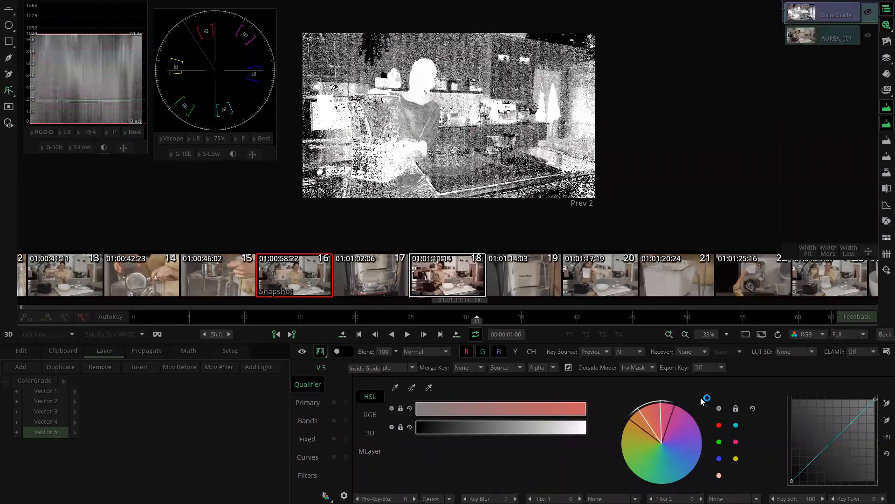
Step: Refine the position of Vector 5's hue range around the skin tones using the matte, and turn the matte view off
{"action": "mouse_move", "coordinate": [651, 410]}
{"action": "left_mouse_down"}
{"action": "mouse_move", "coordinate": [629, 421]}
{"action": "mouse_move", "coordinate": [636, 461]}
{"action": "mouse_move", "coordinate": [638, 431]}
{"action": "mouse_move", "coordinate": [690, 418]}
{"action": "mouse_move", "coordinate": [657, 400]}
{"action": "left_mouse_up"}
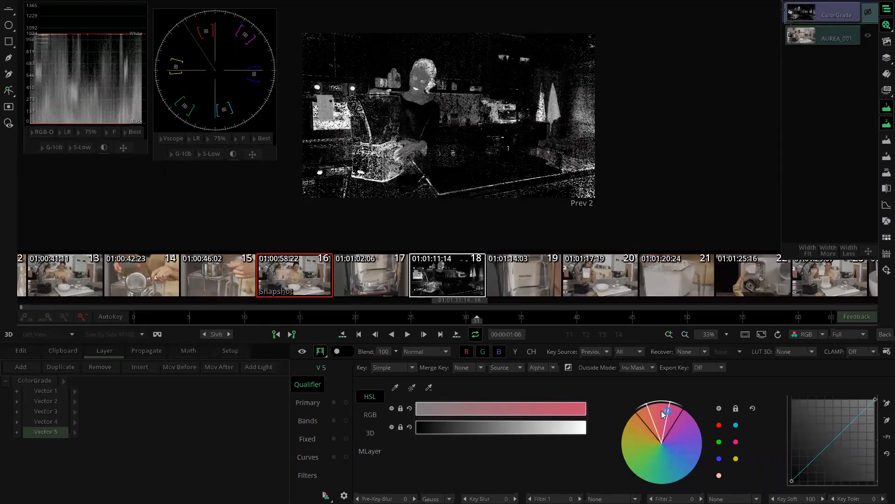
{"action": "mouse_move", "coordinate": [660, 407]}
{"action": "left_mouse_down"}
{"action": "mouse_move", "coordinate": [620, 416]}
{"action": "mouse_move", "coordinate": [670, 403]}
{"action": "mouse_move", "coordinate": [625, 397]}
{"action": "mouse_move", "coordinate": [637, 415]}
{"action": "mouse_move", "coordinate": [628, 417]}
{"action": "mouse_move", "coordinate": [624, 447]}
{"action": "mouse_move", "coordinate": [654, 396]}
{"action": "left_mouse_up"}
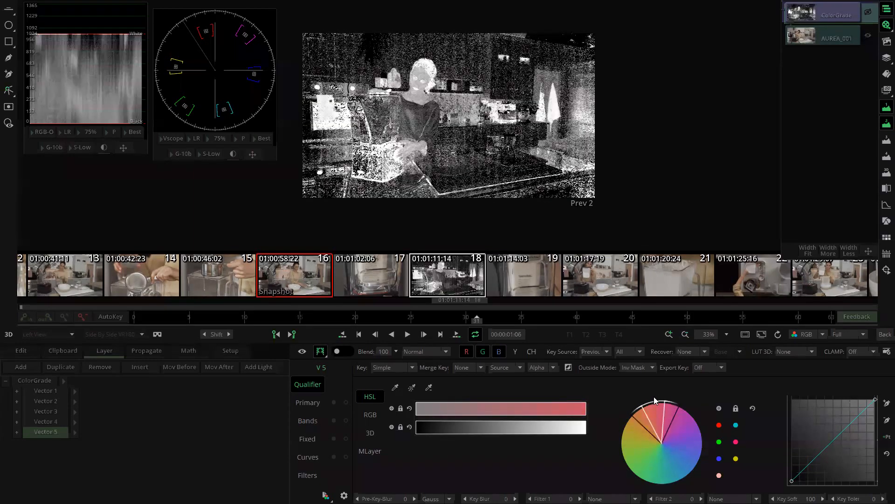
{"action": "mouse_move", "coordinate": [656, 400]}
{"action": "left_click_drag", "start_coordinate": [653, 411], "coordinate": [655, 410]}
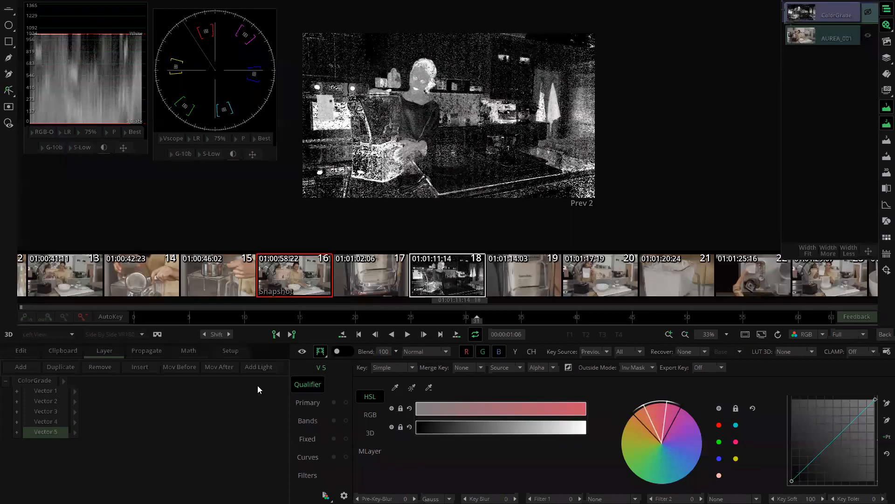
{"action": "left_click", "coordinate": [321, 352]}
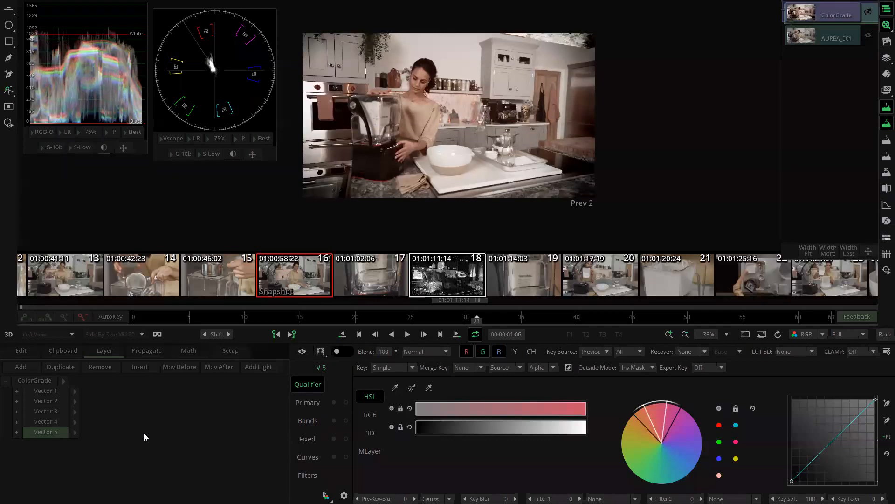
Step: Remove Vector 5 from the ColorGrade of shot 18 and return to the timeline editor
{"action": "left_click", "coordinate": [115, 365]}
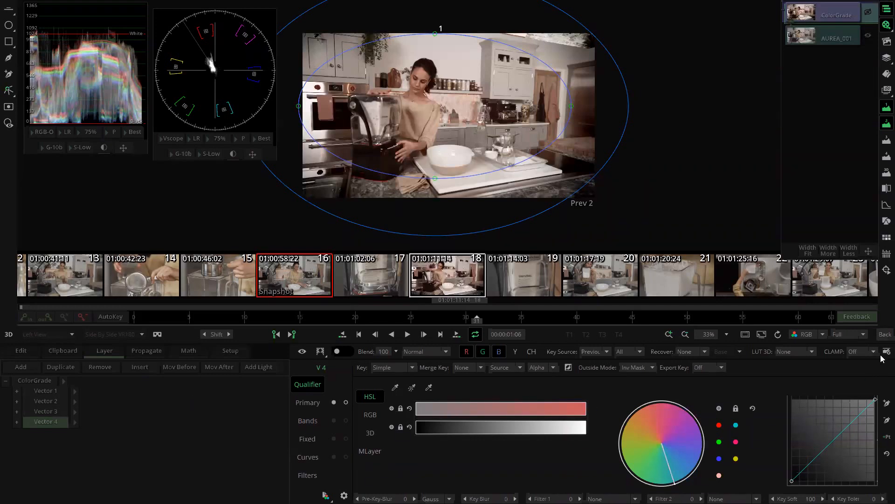
{"action": "left_click", "coordinate": [885, 335]}
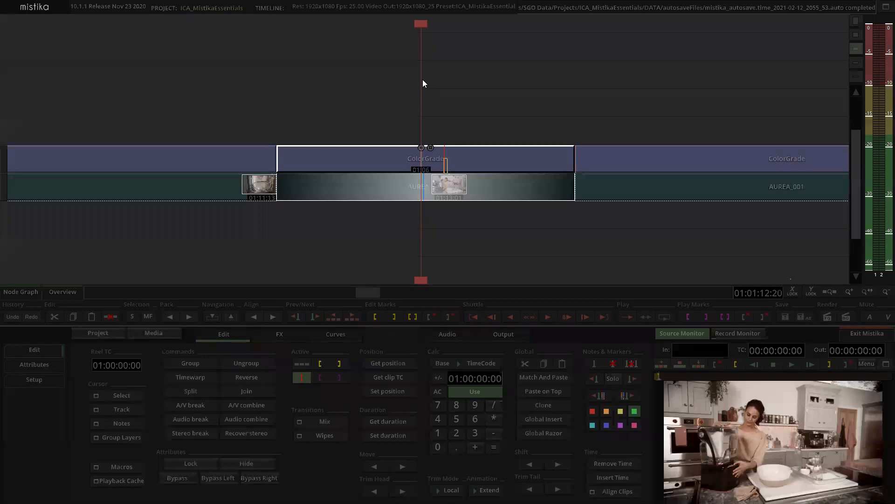
Step: Paste a second ColorGrade effect directly on top of the existing ColorGrade of shot 18
{"action": "scroll", "coordinate": [479, 209], "scroll_direction": "down", "scroll_amount": 1}
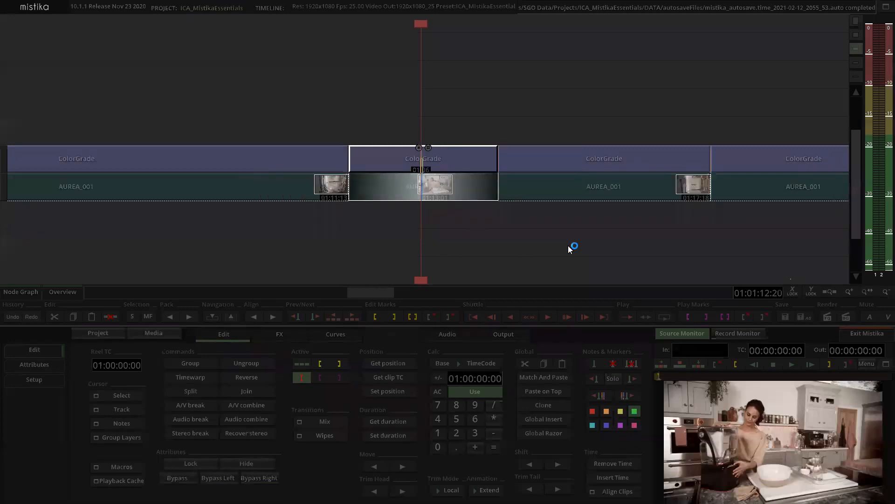
{"action": "key", "text": "ctrl+v"}
{"action": "left_click", "coordinate": [680, 116]}
{"action": "left_click", "coordinate": [423, 129]}
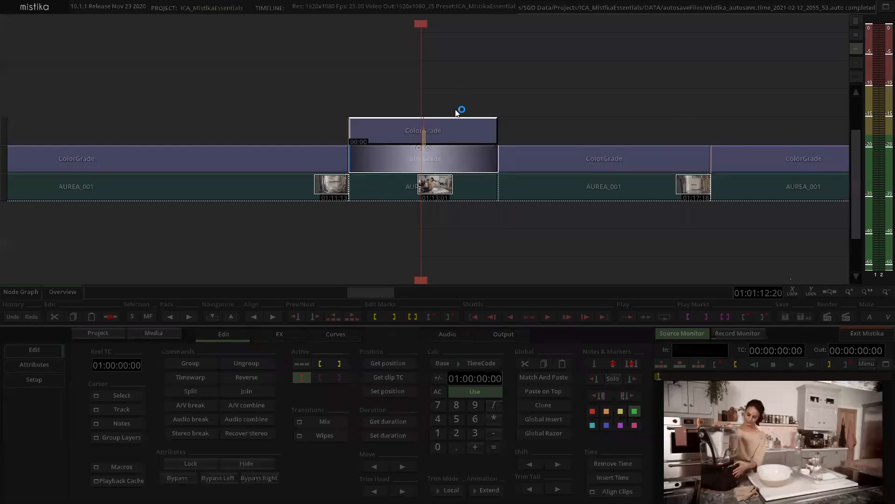
Step: Draw a freehand bracket note on the timeline around shot 18 and its two stacked ColorGrade effects
{"action": "left_click", "coordinate": [417, 78]}
{"action": "left_click", "coordinate": [427, 140]}
{"action": "left_click", "coordinate": [433, 130]}
{"action": "left_click", "coordinate": [132, 467]}
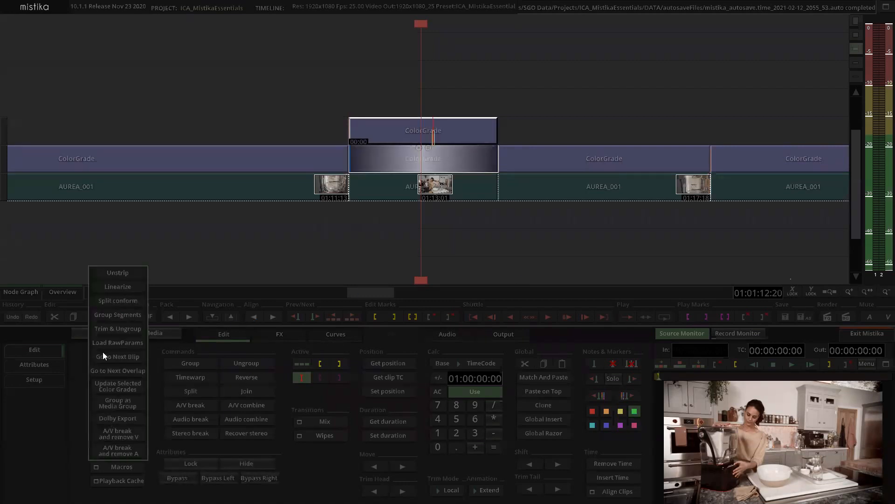
{"action": "left_click", "coordinate": [60, 458]}
{"action": "left_click", "coordinate": [129, 424]}
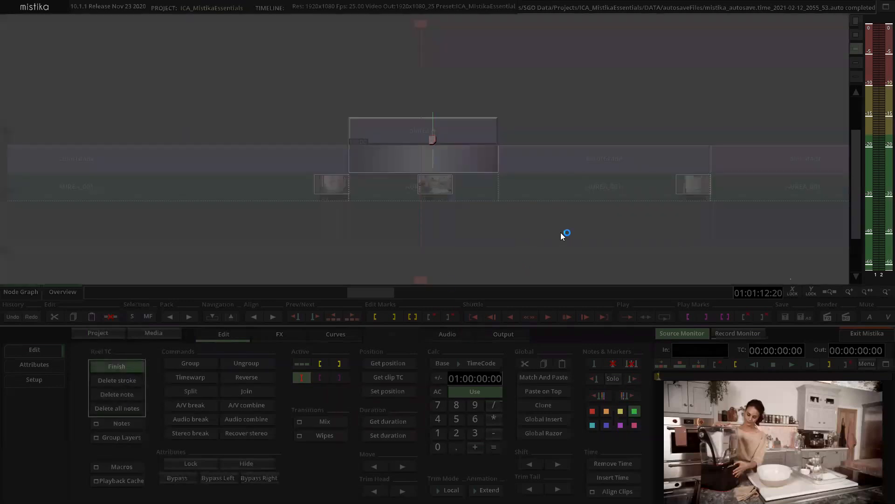
{"action": "left_click", "coordinate": [561, 233]}
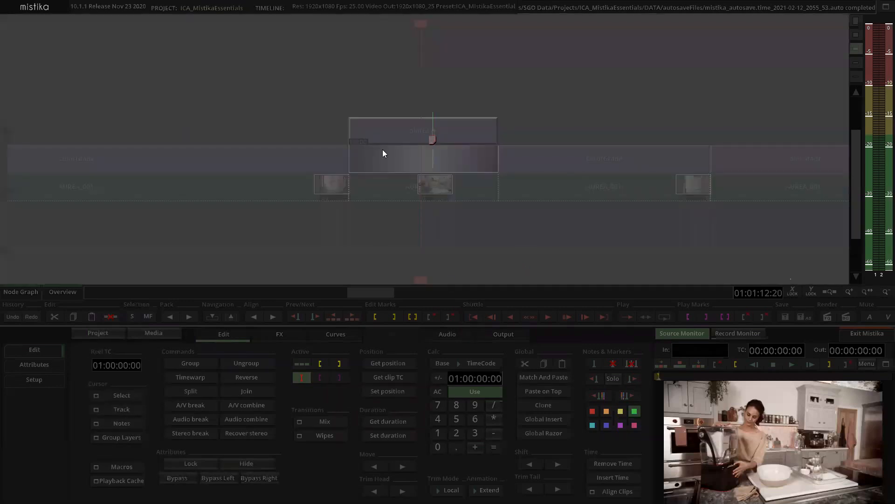
{"action": "mouse_move", "coordinate": [442, 241]}
{"action": "left_mouse_down"}
{"action": "mouse_move", "coordinate": [385, 149]}
{"action": "mouse_move", "coordinate": [396, 64]}
{"action": "mouse_move", "coordinate": [533, 78]}
{"action": "left_mouse_up"}
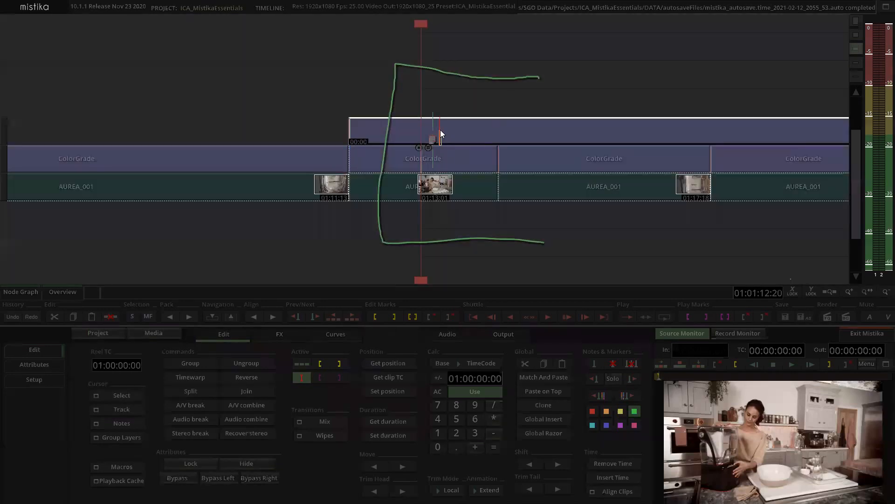
Step: Add a third ColorGrade effect on top of the two ColorGrades already stacked over shot 18
{"action": "left_click", "coordinate": [441, 148]}
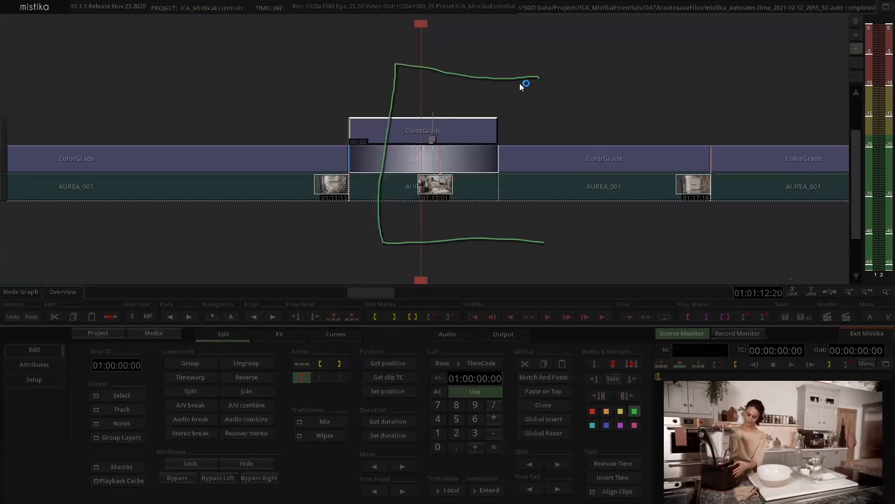
{"action": "left_click", "coordinate": [425, 109]}
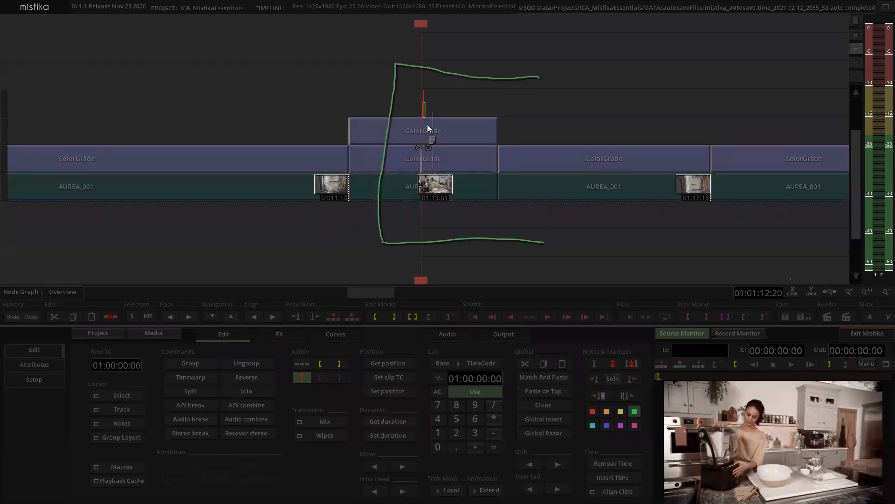
{"action": "left_click", "coordinate": [428, 124]}
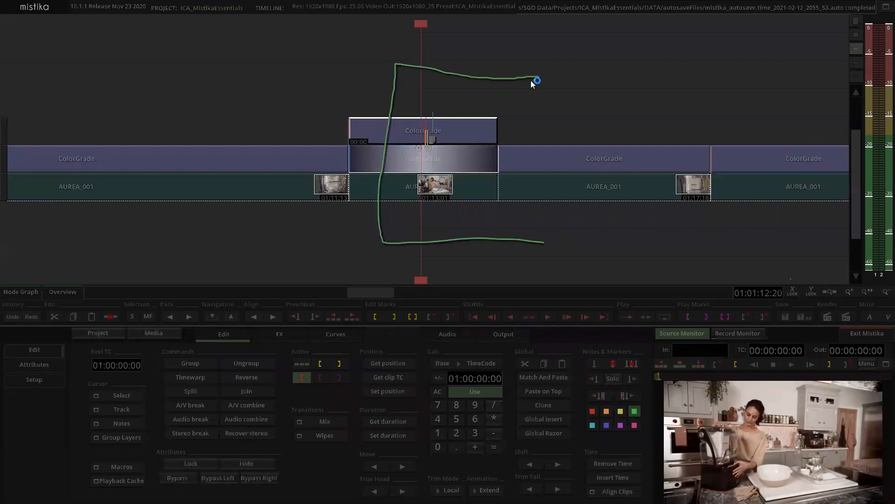
{"action": "left_click", "coordinate": [353, 55]}
{"action": "left_click", "coordinate": [436, 106]}
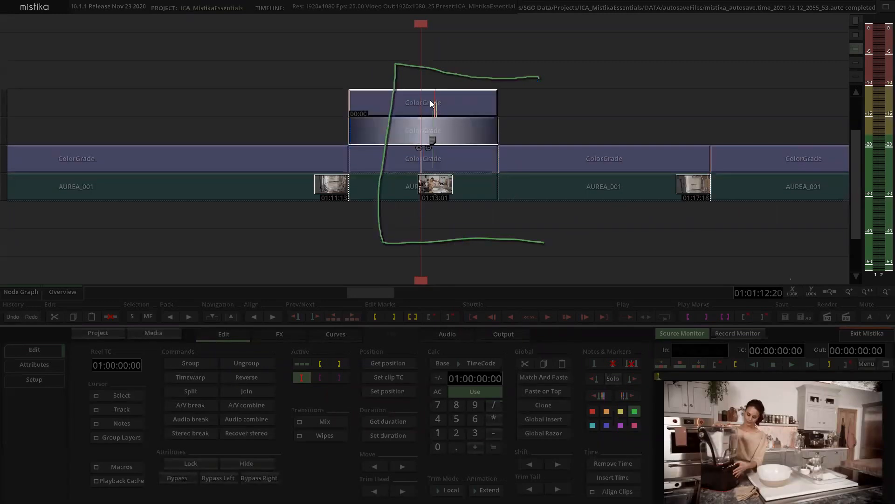
Step: Open the topmost ColorGrade for grading and look through the three stacked ColorGrades, ending on the lowest one with its four vectors
{"action": "left_click", "coordinate": [431, 118]}
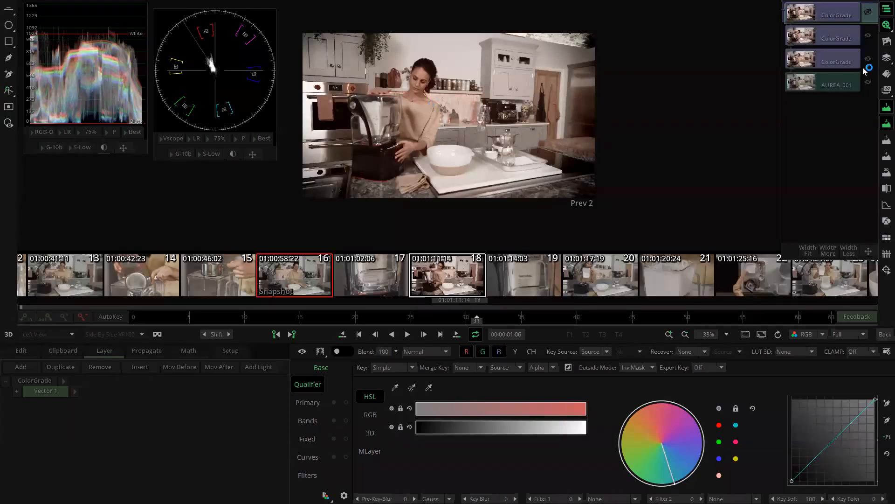
{"action": "left_click", "coordinate": [844, 53]}
{"action": "left_click", "coordinate": [843, 33]}
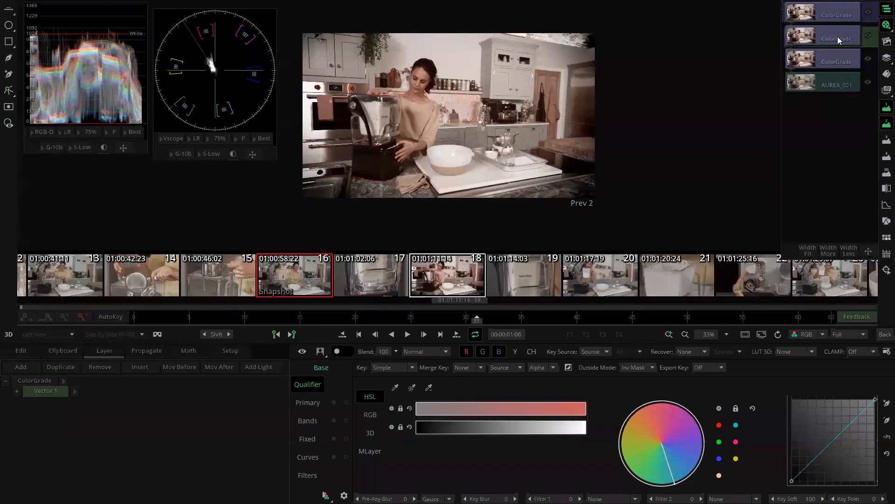
{"action": "left_click", "coordinate": [838, 38]}
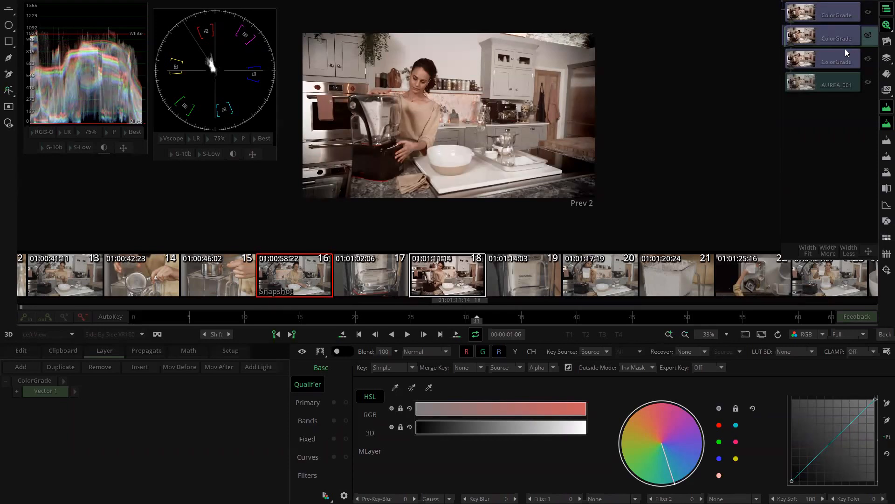
{"action": "left_click", "coordinate": [840, 60]}
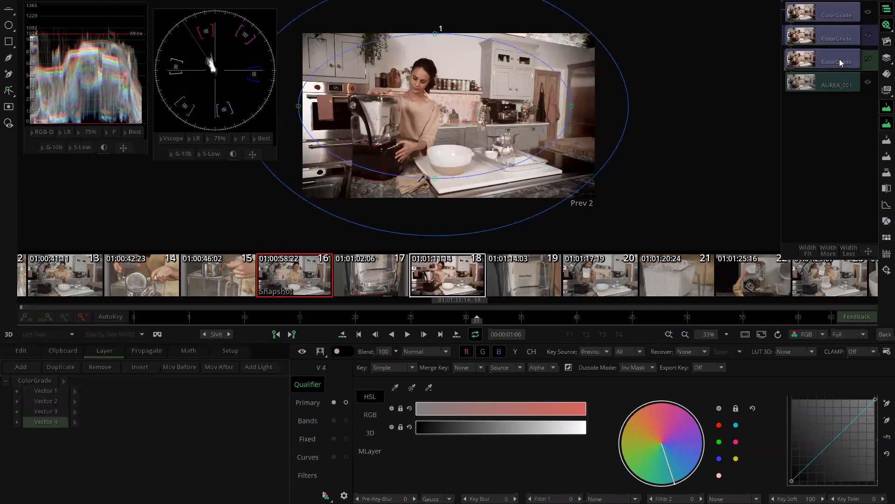
{"action": "left_click", "coordinate": [851, 34]}
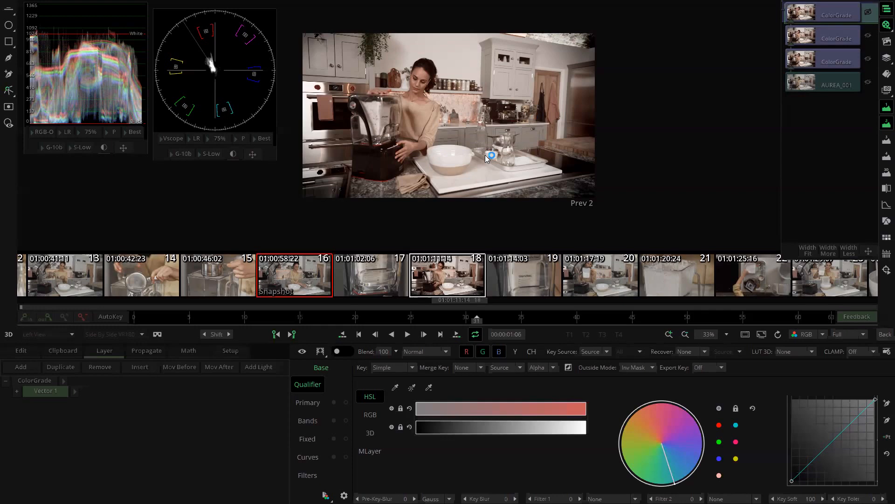
{"action": "left_click", "coordinate": [839, 57]}
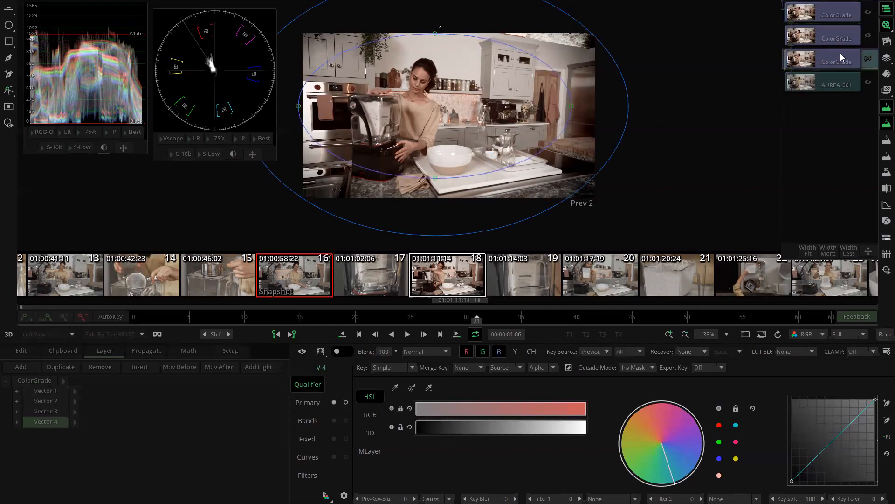
Step: Add Vector 5 to the lowest ColorGrade and set its Recover option to Inside, using Source as the recovered image
{"action": "left_click", "coordinate": [21, 367]}
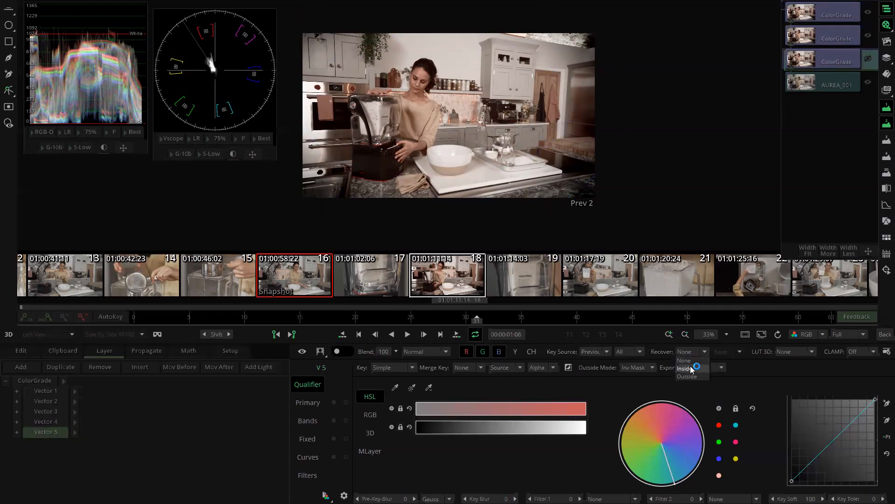
{"action": "left_click", "coordinate": [686, 368]}
{"action": "left_click", "coordinate": [724, 351]}
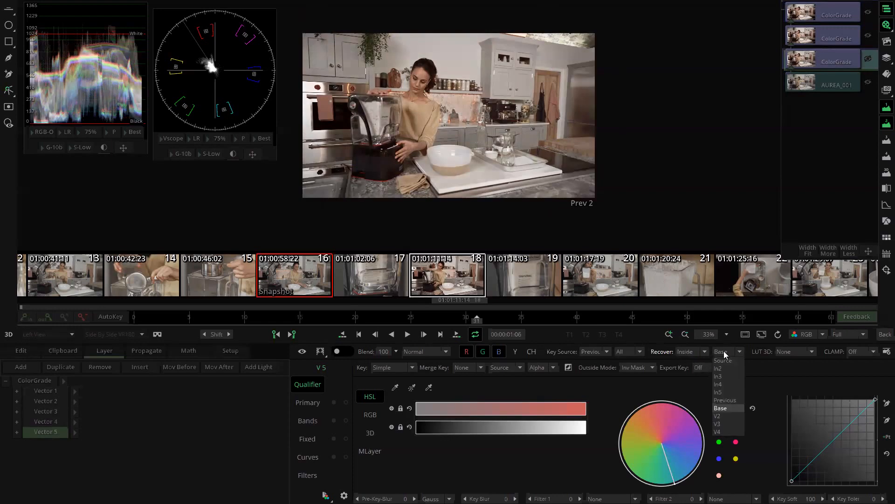
{"action": "left_click", "coordinate": [726, 359]}
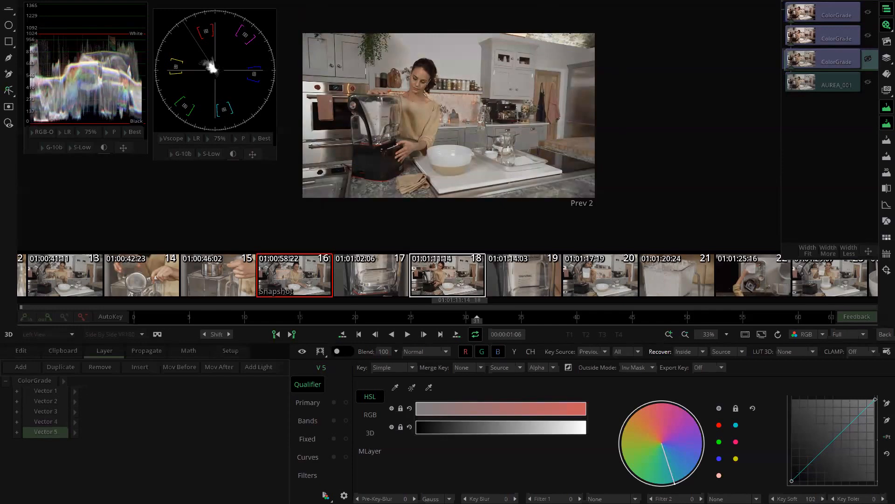
Step: Set Vector 5's Key Soft to 81 and lower the upper end of its key curve to about half height, checking the matte
{"action": "left_click_drag", "start_coordinate": [885, 466], "coordinate": [74, 445]}
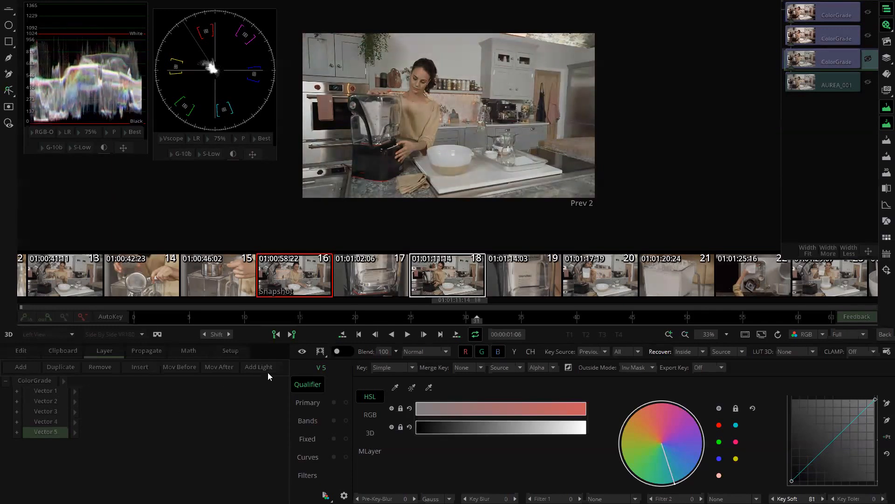
{"action": "left_click", "coordinate": [320, 351]}
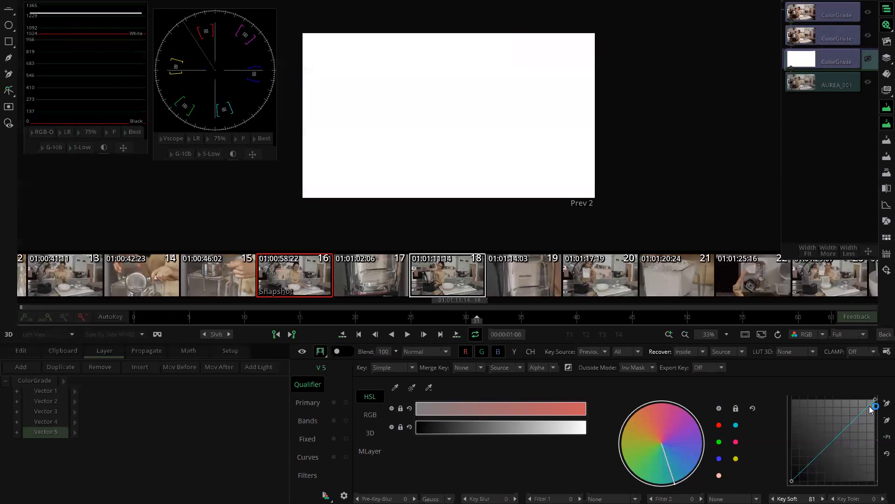
{"action": "left_click_drag", "start_coordinate": [875, 400], "coordinate": [881, 443]}
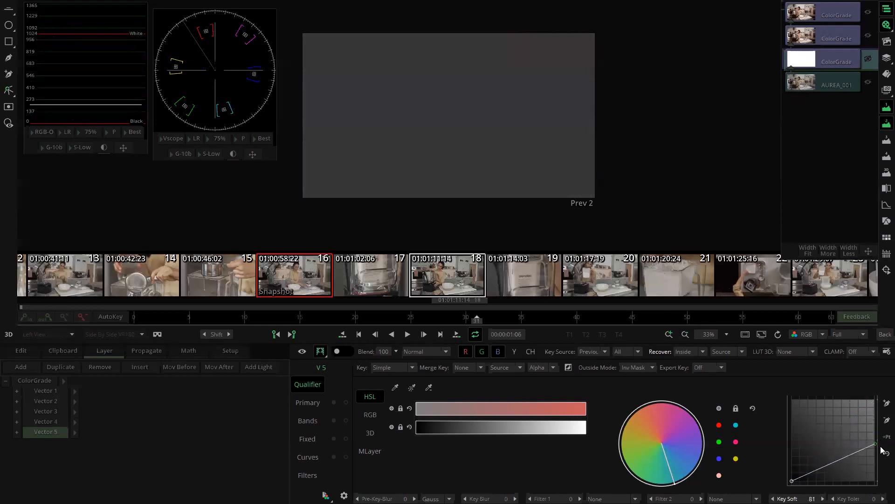
{"action": "left_click", "coordinate": [320, 353]}
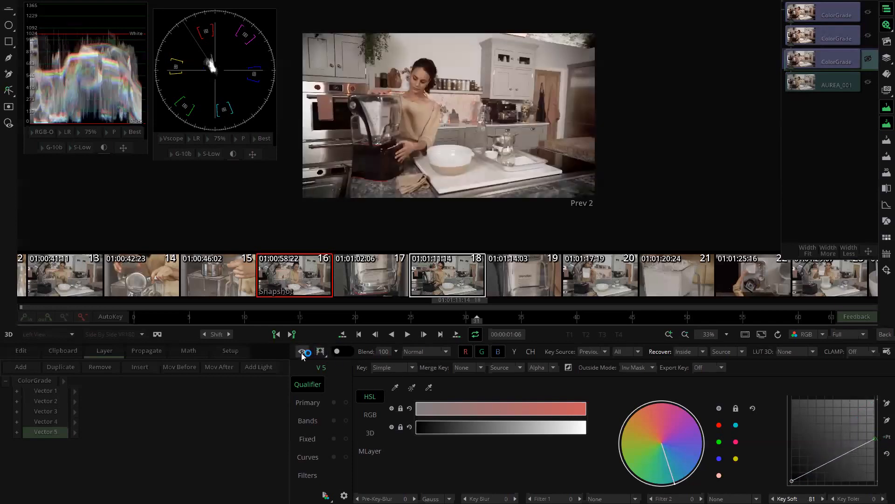
{"action": "left_click", "coordinate": [302, 352]}
{"action": "left_click", "coordinate": [302, 352]}
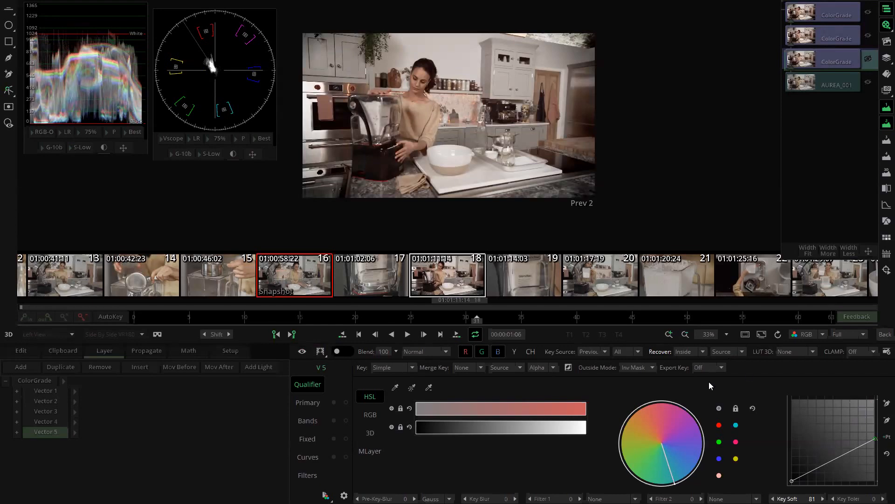
Step: Reset Vector 5 to its default settings and draw a circular shape around the woman's head
{"action": "left_click", "coordinate": [29, 434]}
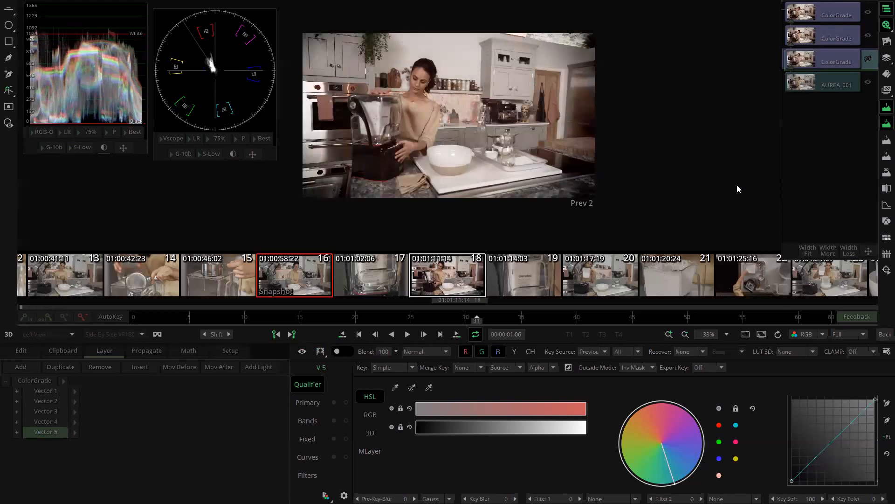
{"action": "left_click", "coordinate": [882, 340]}
{"action": "left_click", "coordinate": [8, 25]}
{"action": "mouse_move", "coordinate": [404, 56]}
{"action": "left_mouse_down"}
{"action": "mouse_move", "coordinate": [449, 100]}
{"action": "mouse_move", "coordinate": [426, 99]}
{"action": "left_mouse_up"}
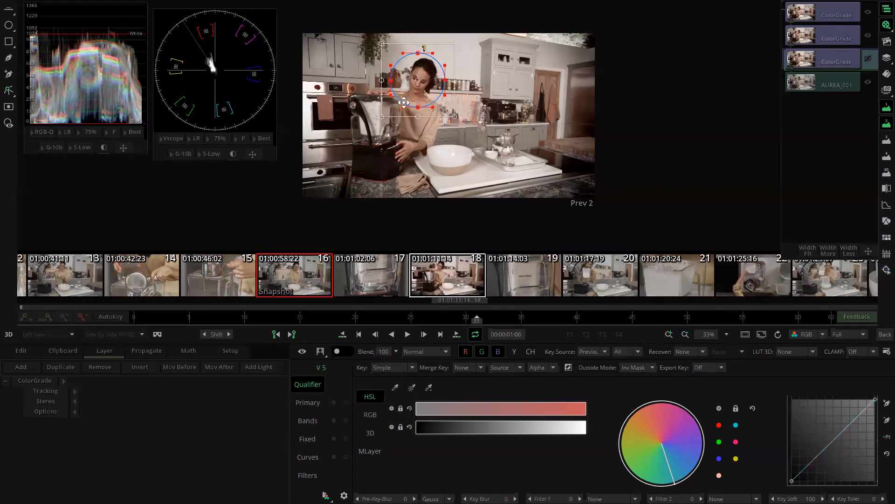
Step: Select Vector 5's circular shape and shift it slightly to centre it over the woman's head
{"action": "left_click", "coordinate": [882, 273]}
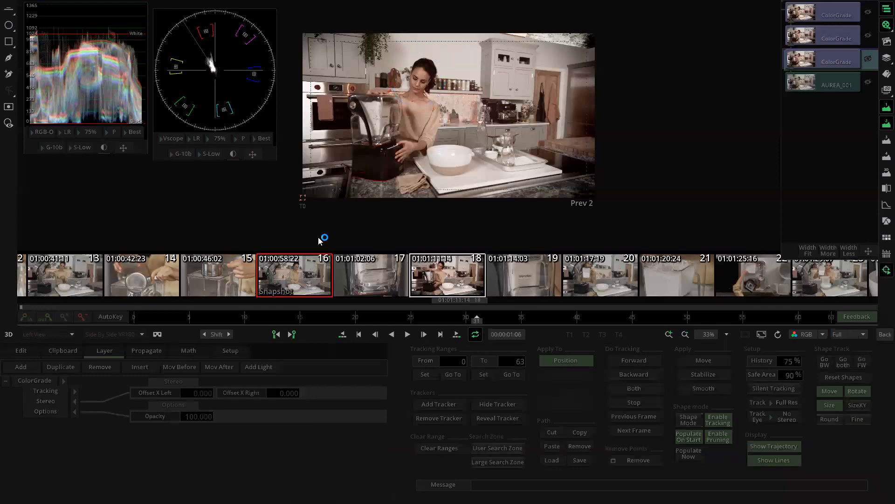
{"action": "left_click", "coordinate": [882, 273]}
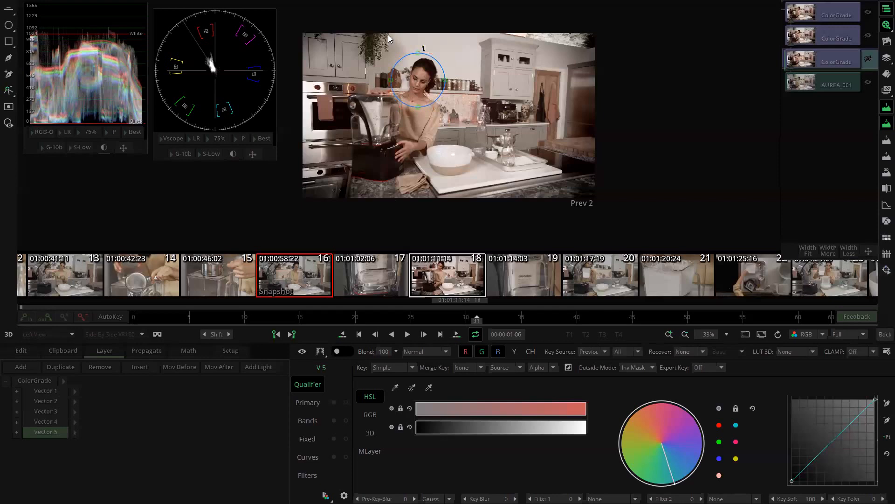
{"action": "left_click", "coordinate": [420, 106]}
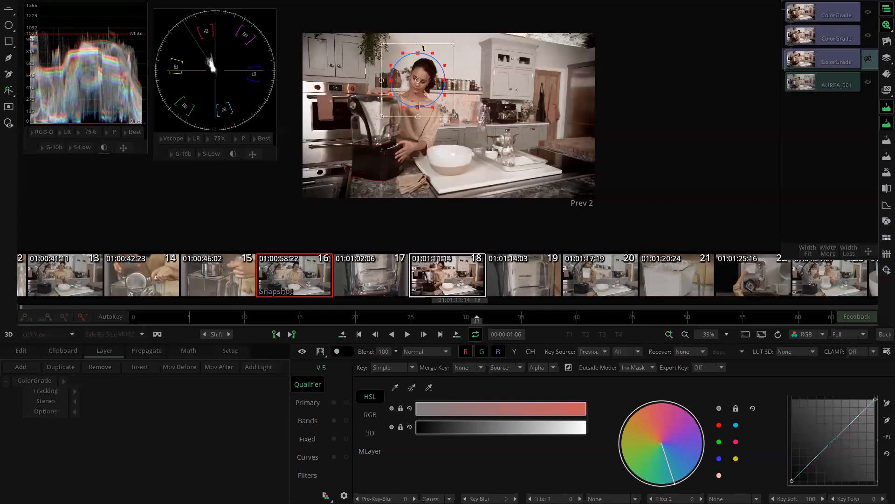
{"action": "left_click_drag", "start_coordinate": [418, 85], "coordinate": [424, 80]}
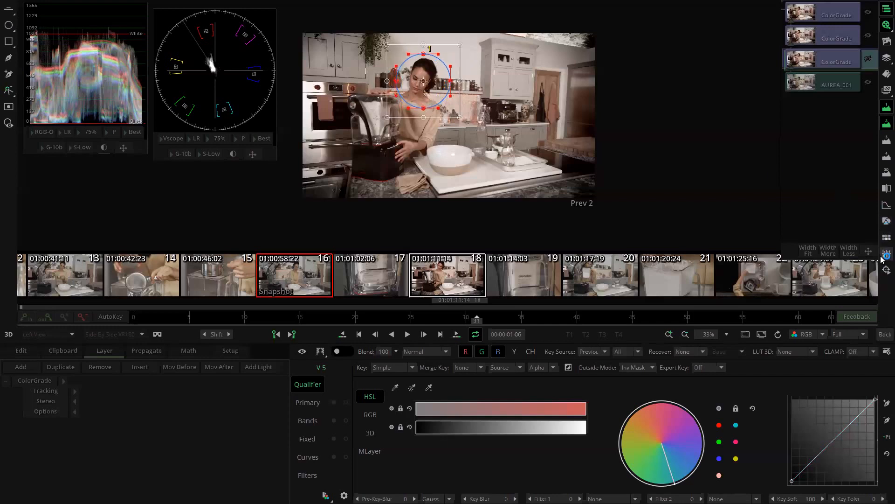
Step: Enable the tracker's Shape Mode and track the circular shape in both directions through the shot
{"action": "left_click", "coordinate": [886, 270]}
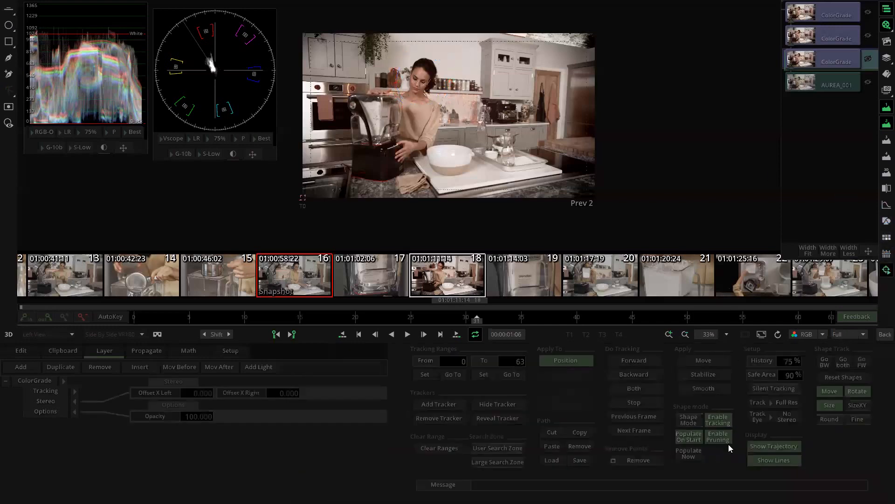
{"action": "left_click", "coordinate": [693, 423]}
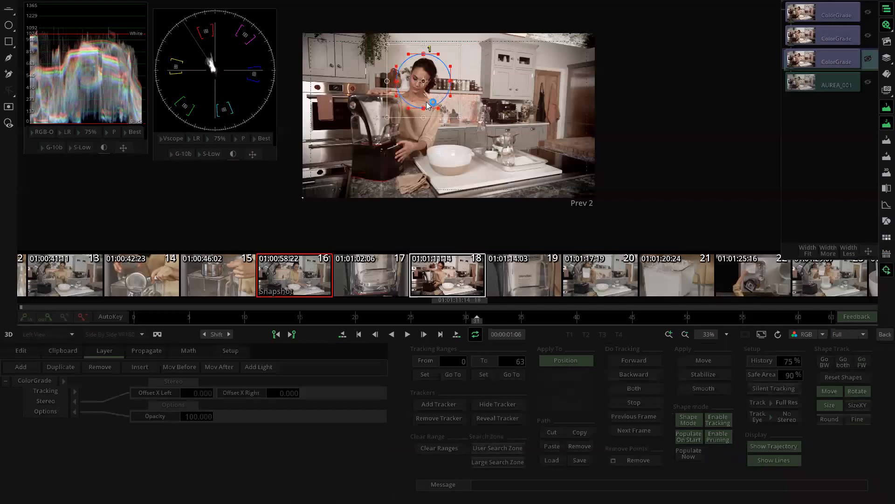
{"action": "left_click", "coordinate": [842, 361]}
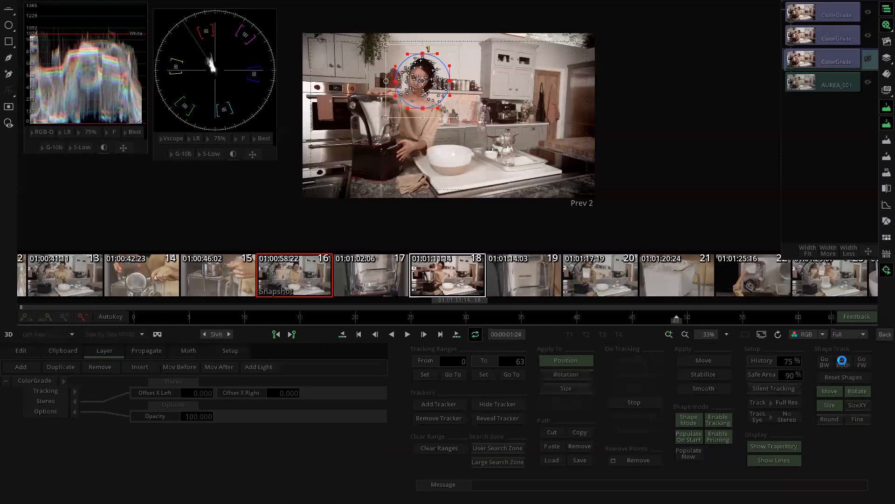
Step: Return to the timeline, reopen the ColorGrade stack and select all points of Vector 5's circular shape in the lowest ColorGrade
{"action": "left_click", "coordinate": [884, 336]}
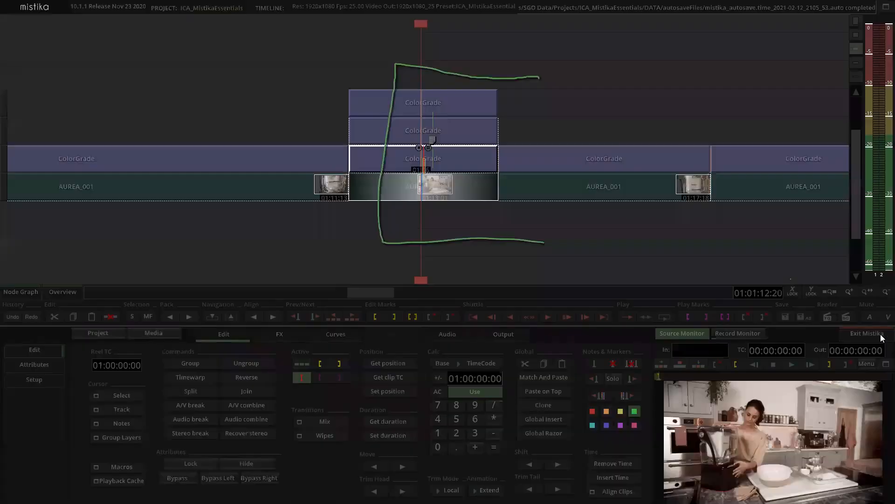
{"action": "double_click", "coordinate": [438, 100]}
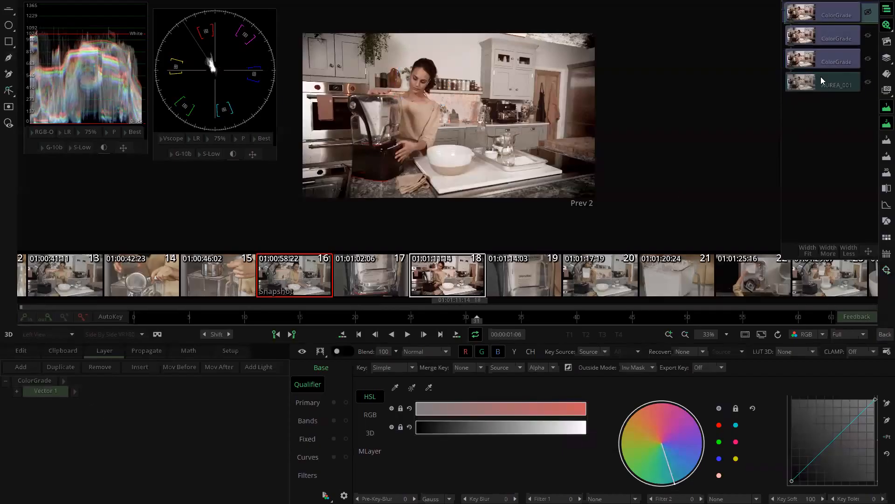
{"action": "left_click", "coordinate": [818, 63]}
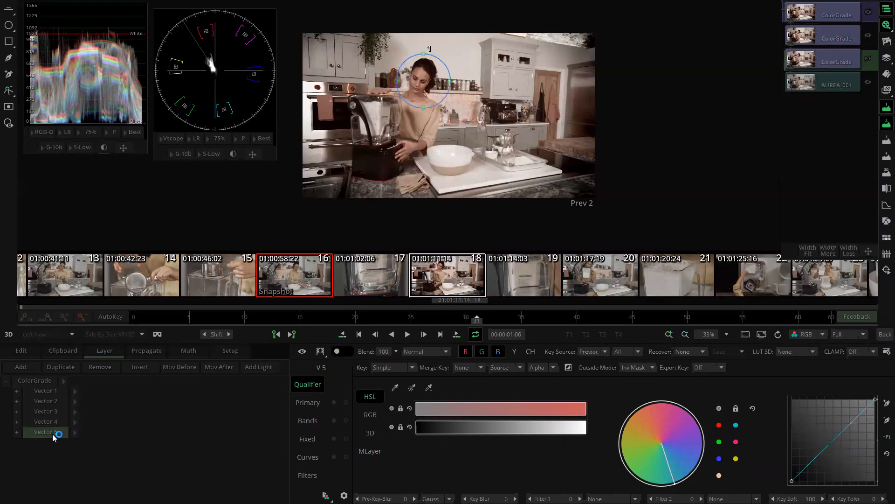
{"action": "left_click", "coordinate": [420, 109]}
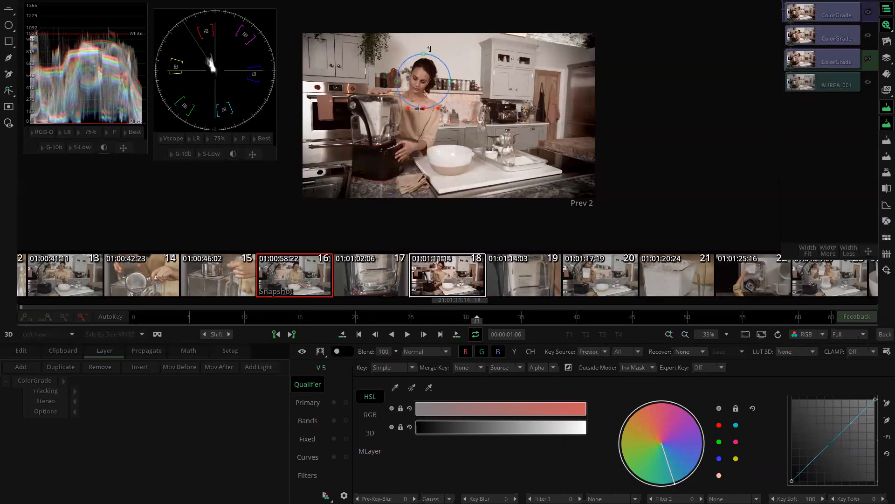
{"action": "key", "text": "ctrl+a"}
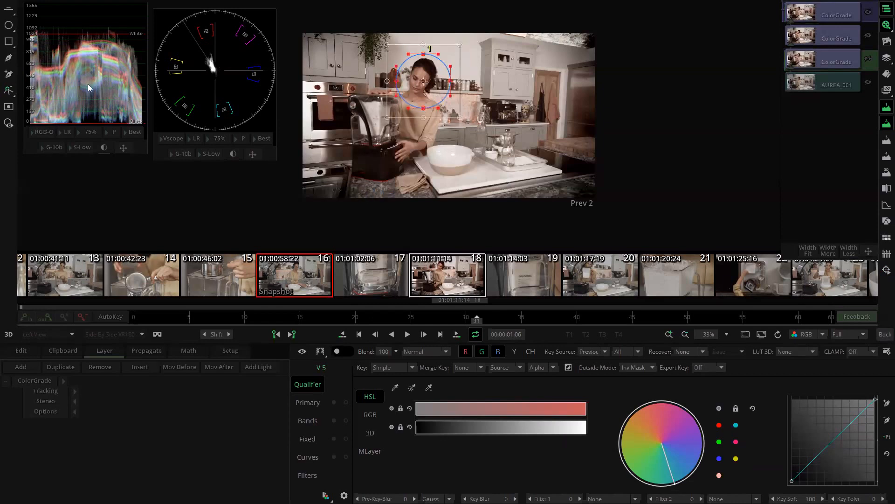
Step: Draw a closed freeform curved shape in Vector 5 and move it over the cabinets and counter beside the woman
{"action": "left_click", "coordinate": [9, 73]}
{"action": "left_click", "coordinate": [8, 57]}
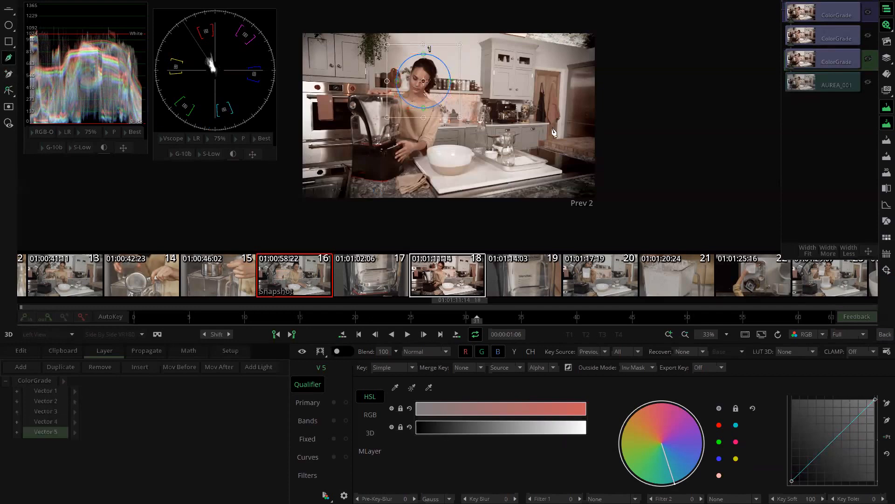
{"action": "left_click", "coordinate": [546, 106]}
{"action": "left_click_drag", "start_coordinate": [512, 147], "coordinate": [654, 190]}
{"action": "left_click_drag", "start_coordinate": [662, 142], "coordinate": [652, 116]}
{"action": "left_click_drag", "start_coordinate": [618, 92], "coordinate": [568, 87]}
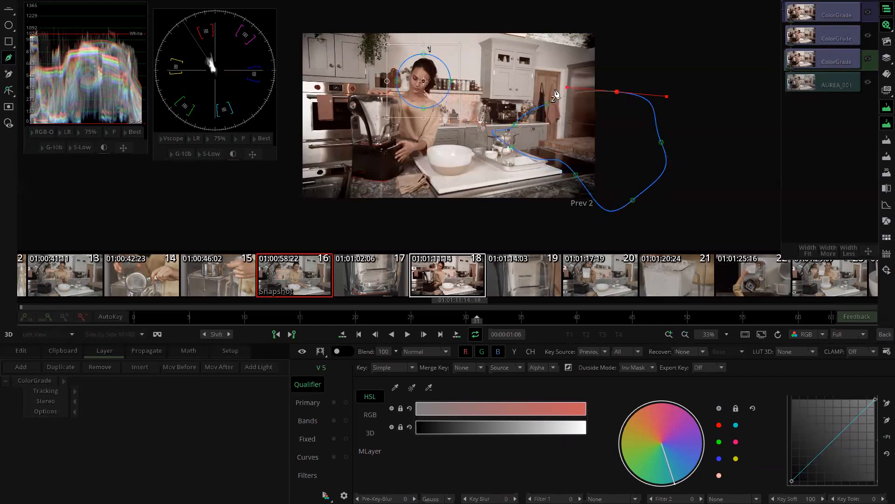
{"action": "left_click", "coordinate": [547, 102]}
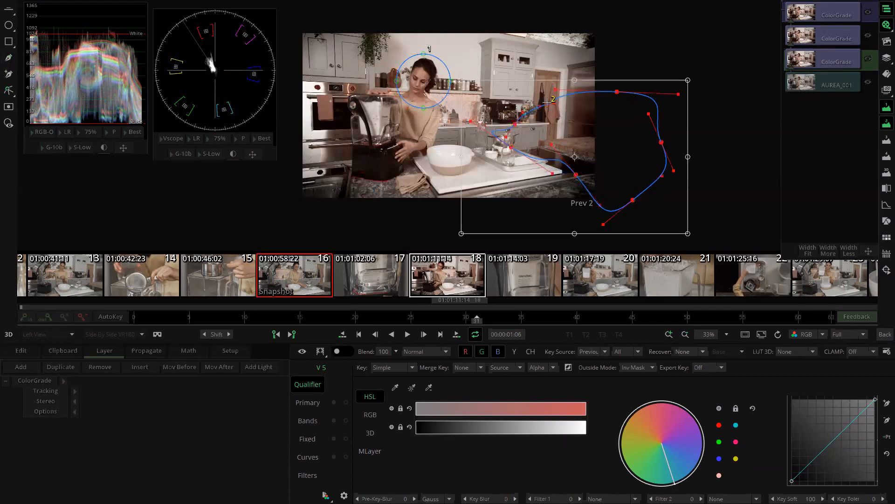
{"action": "left_click_drag", "start_coordinate": [581, 136], "coordinate": [503, 106]}
Step: Show Vector 5's matte to shift the freeform shape slightly right and give it a narrow soft edge, then restore the image view
{"action": "left_click", "coordinate": [320, 351]}
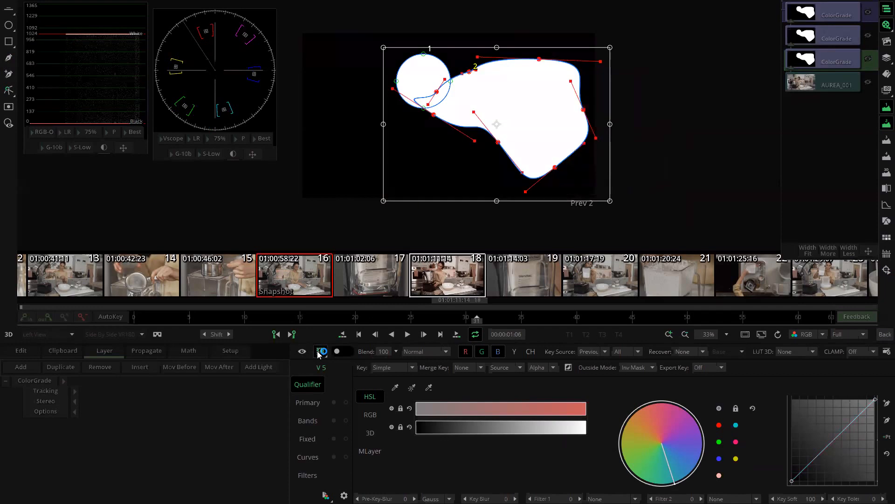
{"action": "left_click", "coordinate": [309, 420]}
{"action": "mouse_move", "coordinate": [505, 115]}
{"action": "left_mouse_down"}
{"action": "mouse_move", "coordinate": [511, 127]}
{"action": "mouse_move", "coordinate": [513, 114]}
{"action": "left_mouse_up"}
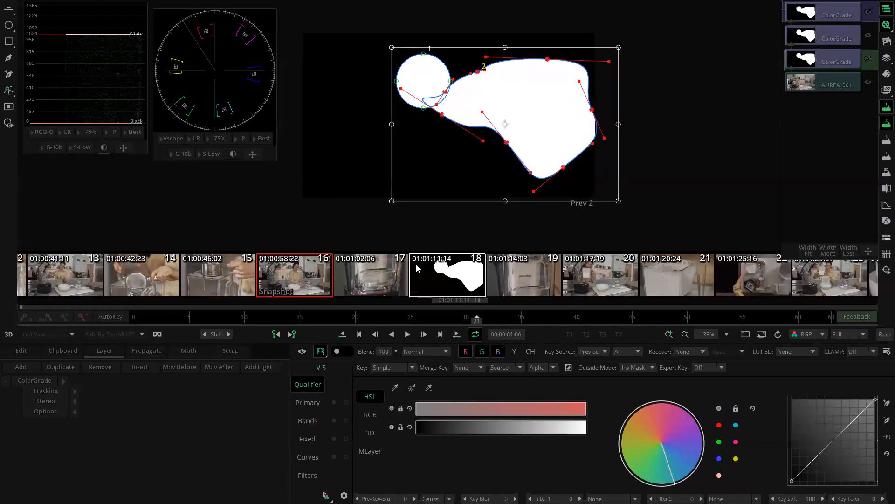
{"action": "left_click_drag", "start_coordinate": [554, 159], "coordinate": [615, 150]}
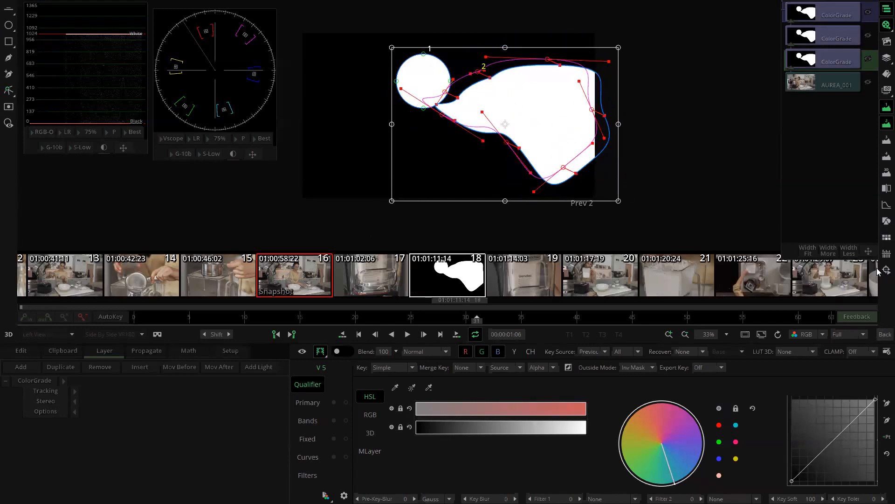
{"action": "mouse_move", "coordinate": [518, 104]}
{"action": "left_mouse_down"}
{"action": "mouse_move", "coordinate": [554, 106]}
{"action": "mouse_move", "coordinate": [443, 95]}
{"action": "mouse_move", "coordinate": [515, 118]}
{"action": "mouse_move", "coordinate": [505, 111]}
{"action": "mouse_move", "coordinate": [550, 108]}
{"action": "mouse_move", "coordinate": [536, 78]}
{"action": "mouse_move", "coordinate": [513, 104]}
{"action": "left_mouse_up"}
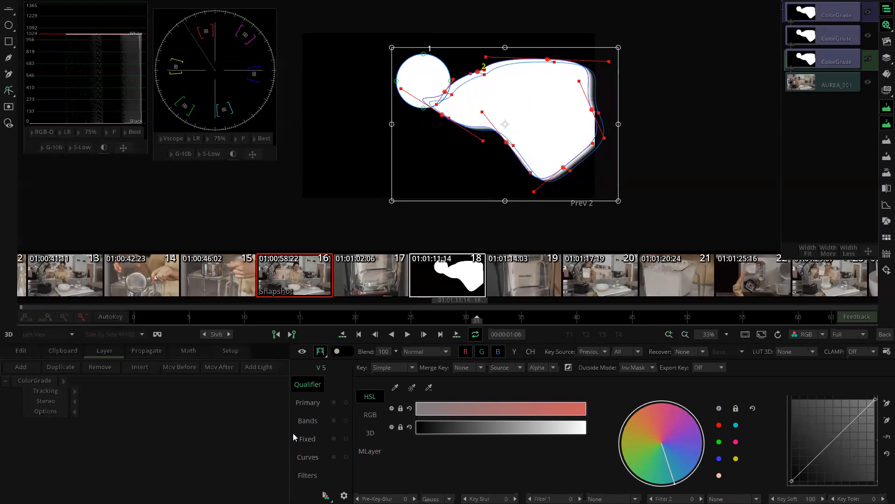
{"action": "left_click", "coordinate": [320, 351]}
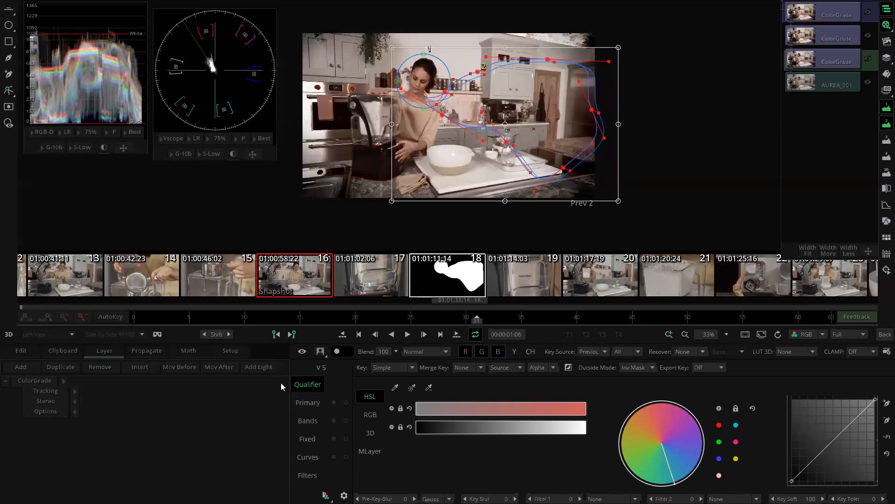
Step: Reshape Vector 5's freeform shape by moving its individual points slightly outward around the cabinets, far wall and counter
{"action": "left_click_drag", "start_coordinate": [507, 142], "coordinate": [500, 163]}
{"action": "left_click", "coordinate": [563, 166]}
{"action": "left_click_drag", "start_coordinate": [564, 165], "coordinate": [573, 160]}
{"action": "left_click_drag", "start_coordinate": [592, 107], "coordinate": [599, 109]}
{"action": "left_click", "coordinate": [548, 58]}
{"action": "left_click_drag", "start_coordinate": [546, 55], "coordinate": [546, 51]}
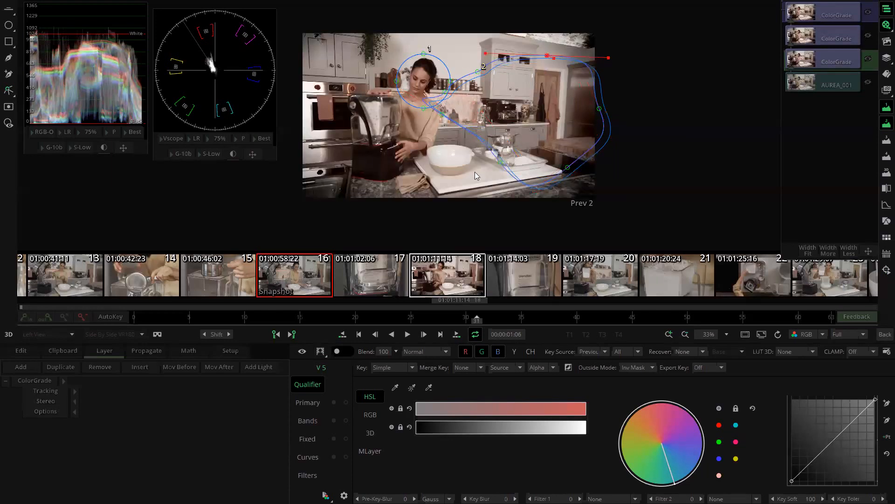
{"action": "left_click", "coordinate": [502, 165]}
Step: Add Vector 6 with a large diagonal gradient shape across the shot, soften its edge and check the matte
{"action": "left_click", "coordinate": [24, 368]}
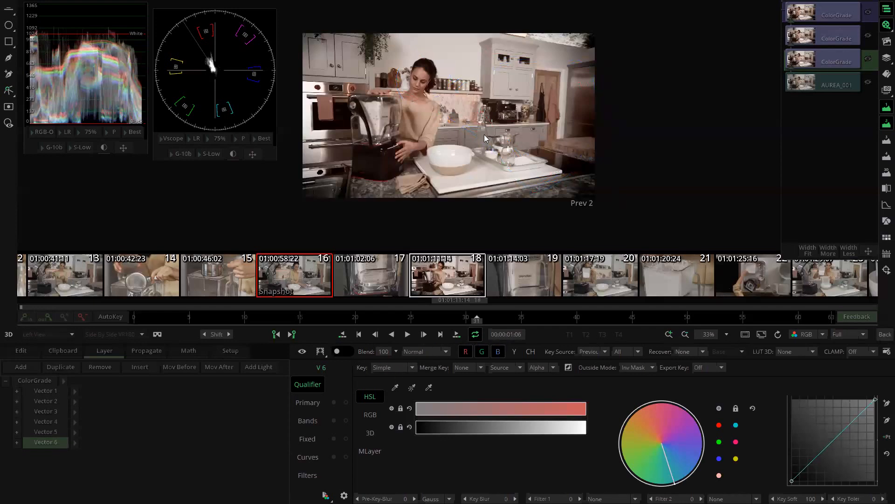
{"action": "left_click", "coordinate": [9, 9]}
{"action": "left_click", "coordinate": [572, 29]}
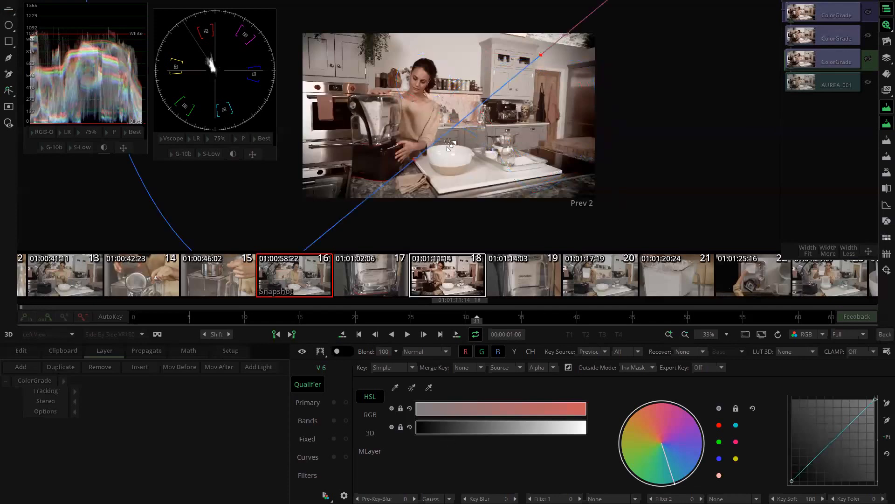
{"action": "left_click_drag", "start_coordinate": [400, 60], "coordinate": [393, 65]}
{"action": "left_click_drag", "start_coordinate": [381, 227], "coordinate": [315, 71]}
{"action": "left_click", "coordinate": [320, 351]}
{"action": "left_click", "coordinate": [320, 351]}
Step: Lower Vector 6's primary Lift and Gain to about -7.3 inside the shape, and raise the Gain outside it
{"action": "left_click", "coordinate": [307, 403]}
{"action": "left_click_drag", "start_coordinate": [554, 417], "coordinate": [509, 416]}
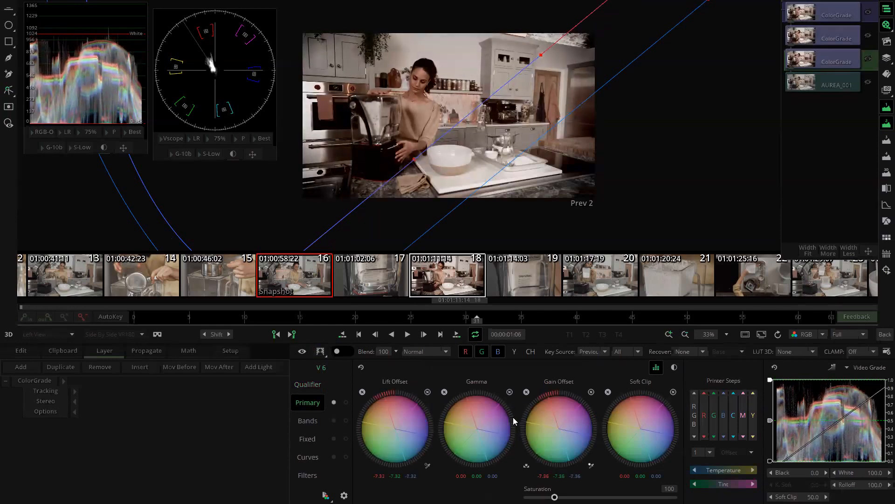
{"action": "left_click", "coordinate": [343, 351]}
{"action": "left_click_drag", "start_coordinate": [530, 422], "coordinate": [562, 425]}
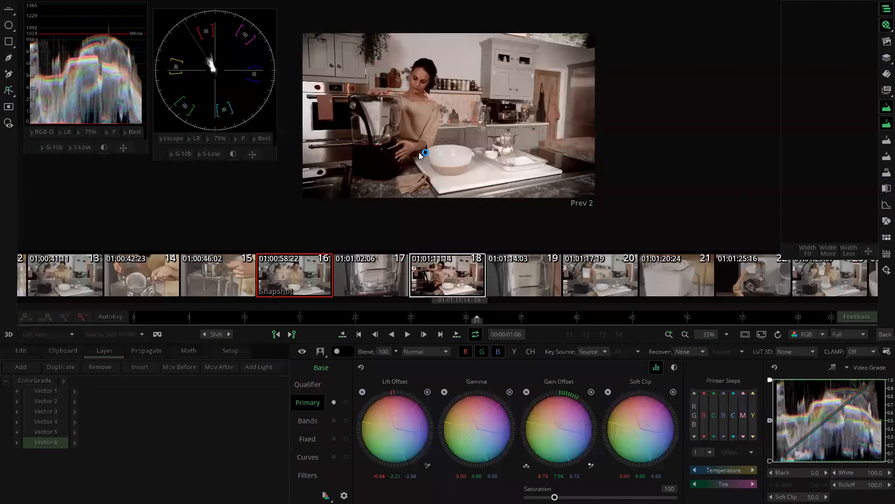
Step: Examine Vectors 3 to 6 in turn to compare their shapes and primary corrections
{"action": "left_click", "coordinate": [46, 432]}
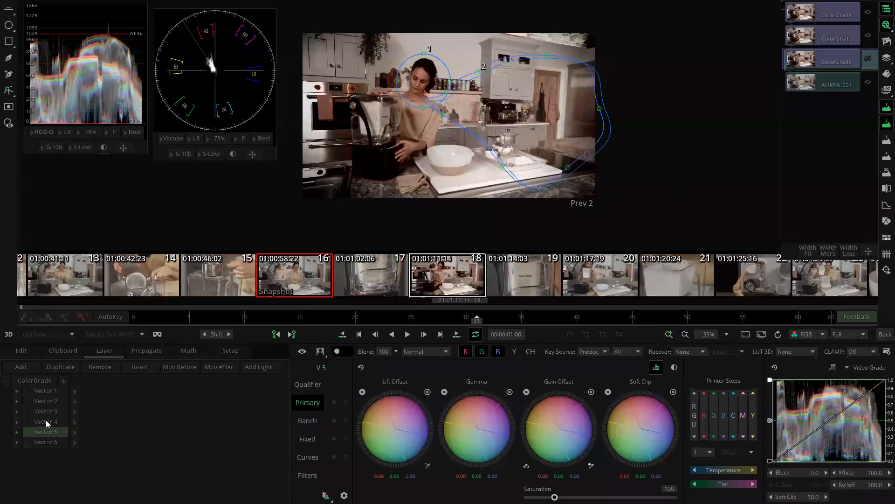
{"action": "left_click", "coordinate": [46, 422]}
{"action": "left_click", "coordinate": [47, 411]}
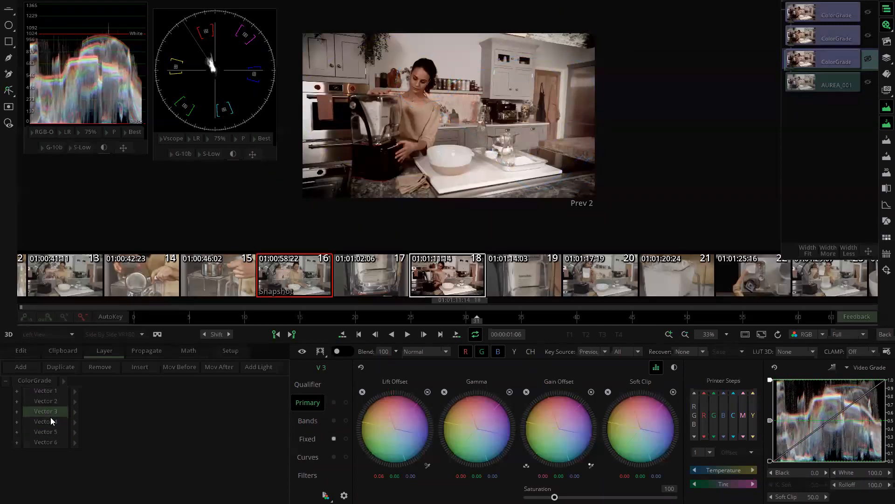
{"action": "left_click", "coordinate": [51, 419]}
{"action": "left_click", "coordinate": [54, 432]}
{"action": "left_click", "coordinate": [56, 442]}
{"action": "left_click", "coordinate": [54, 434]}
{"action": "left_click", "coordinate": [54, 414]}
{"action": "left_click", "coordinate": [53, 422]}
Step: Select Vector 4's oval vignette shape and open the tracker with the Tracking parameters expanded
{"action": "scroll", "coordinate": [409, 80], "scroll_direction": "down", "scroll_amount": 3}
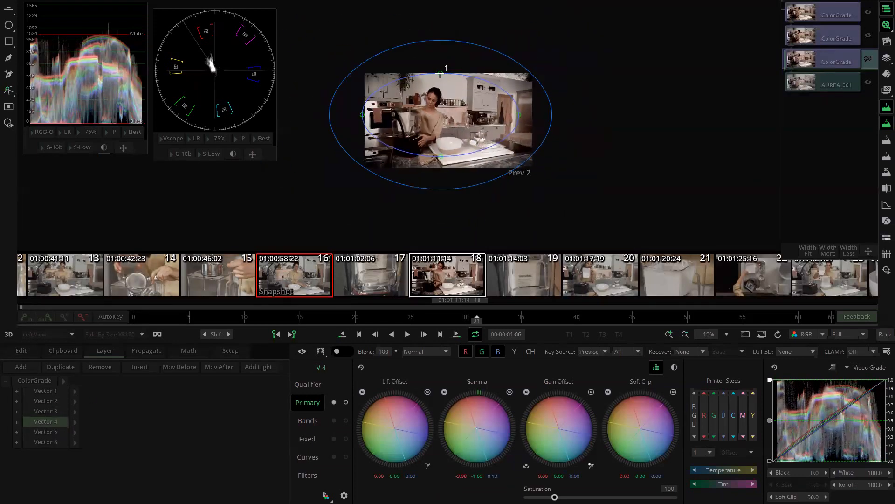
{"action": "left_click", "coordinate": [440, 73]}
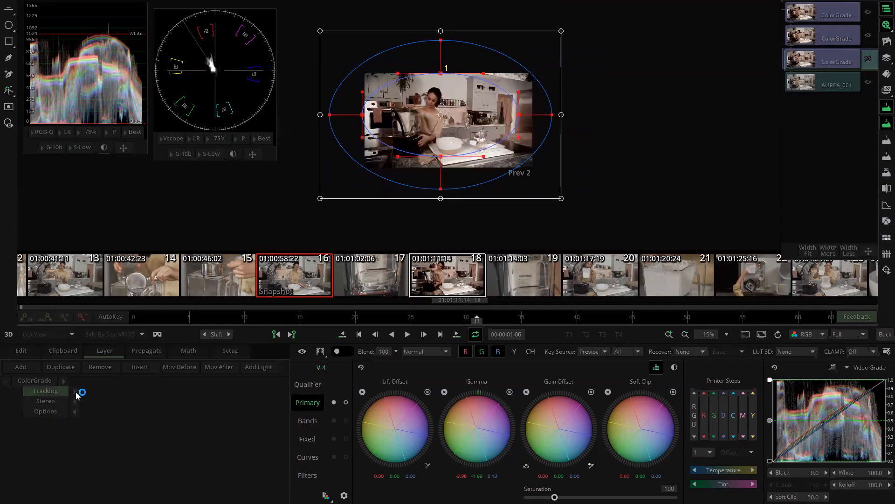
{"action": "left_click", "coordinate": [884, 271]}
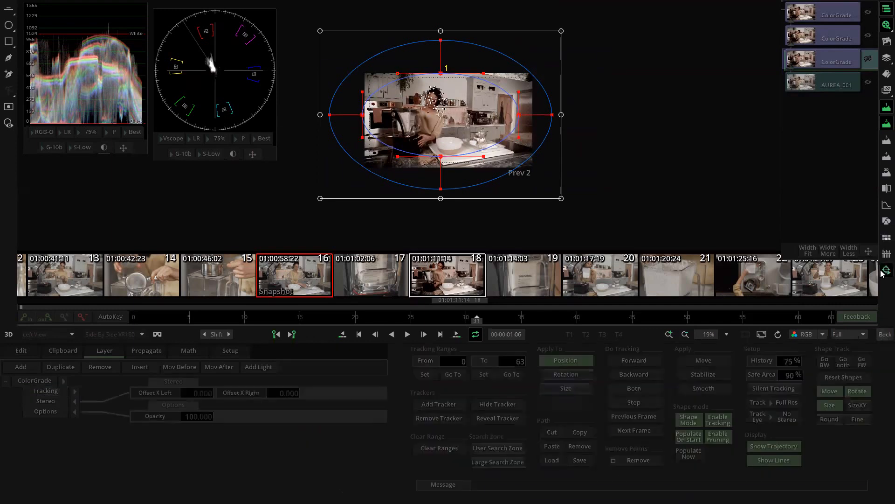
{"action": "left_click", "coordinate": [74, 391]}
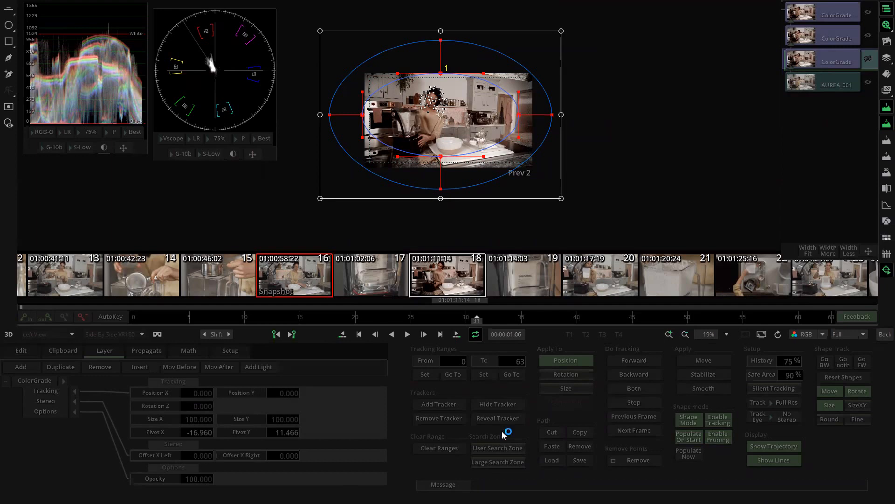
Step: Return to the timeline and delete the two upper ColorGrade effects stacked above shot 18
{"action": "left_click", "coordinate": [885, 334]}
{"action": "scroll", "coordinate": [545, 115], "scroll_direction": "down", "scroll_amount": 5}
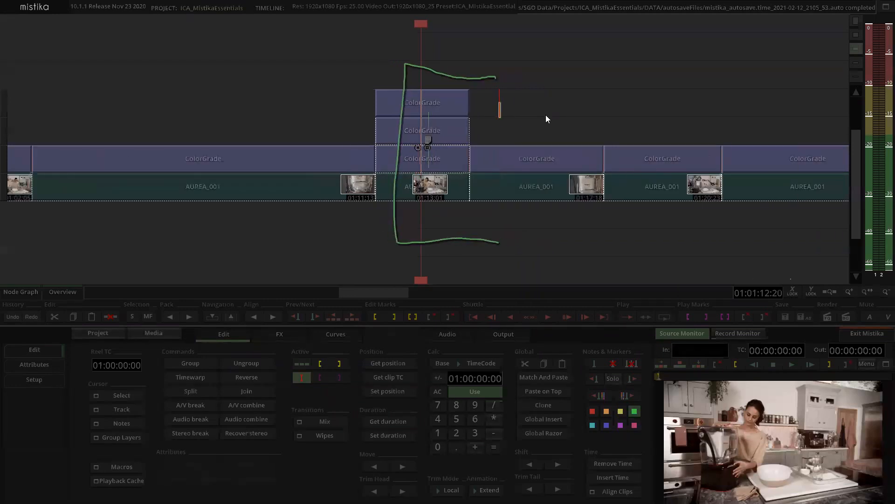
{"action": "scroll", "coordinate": [439, 80], "scroll_direction": "up", "scroll_amount": 4}
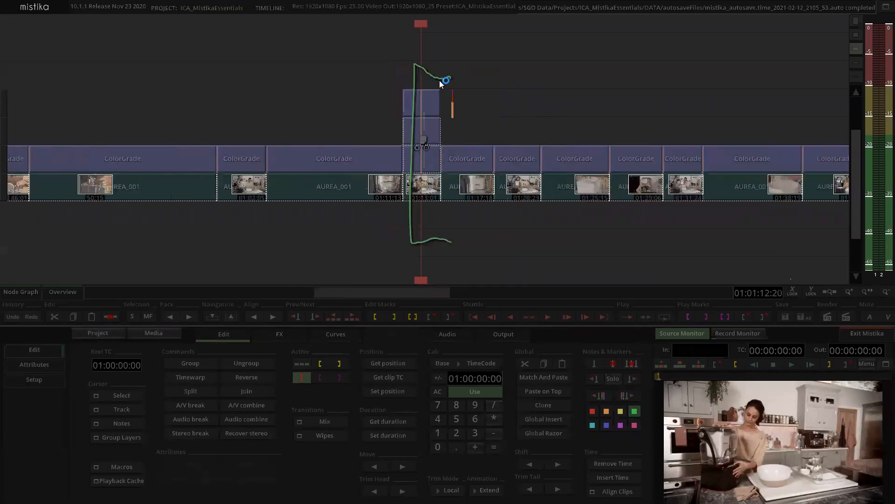
{"action": "left_click_drag", "start_coordinate": [429, 153], "coordinate": [429, 153]}
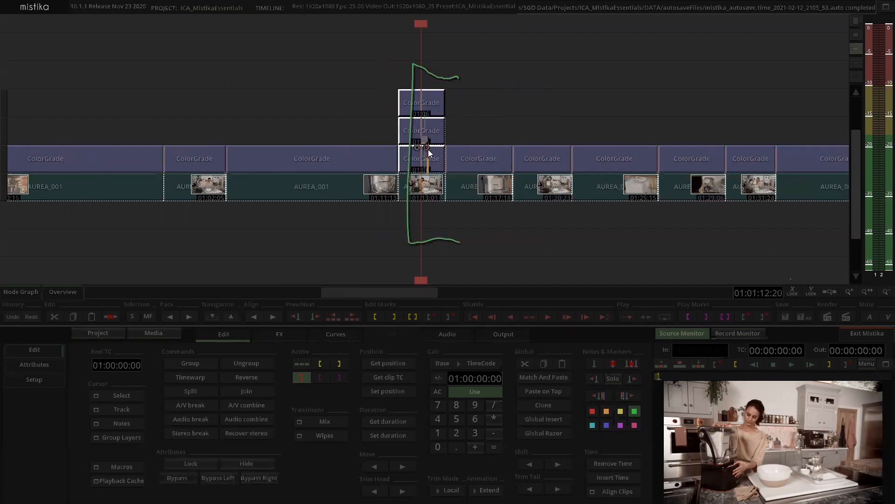
{"action": "left_click_drag", "start_coordinate": [398, 66], "coordinate": [447, 128]}
{"action": "key", "text": "Delete"}
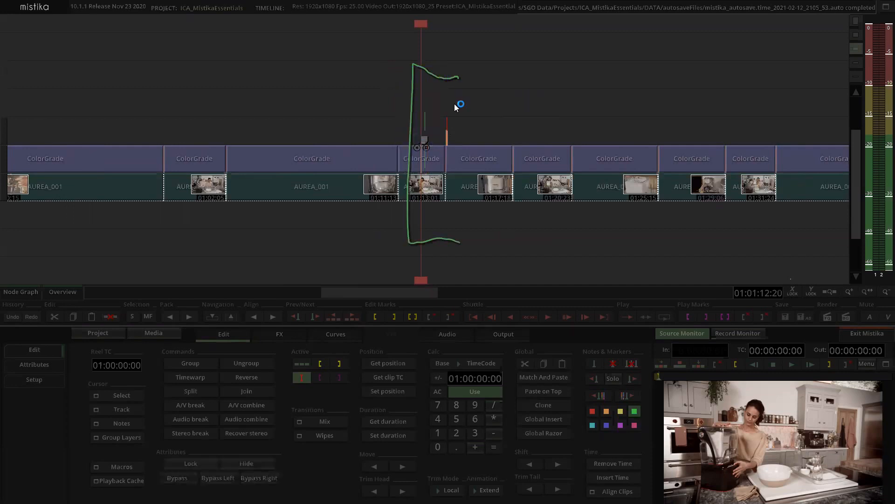
Step: Delete all drawn notes from the timeline
{"action": "scroll", "coordinate": [462, 94], "scroll_direction": "down", "scroll_amount": 2}
{"action": "scroll", "coordinate": [456, 93], "scroll_direction": "up", "scroll_amount": 4}
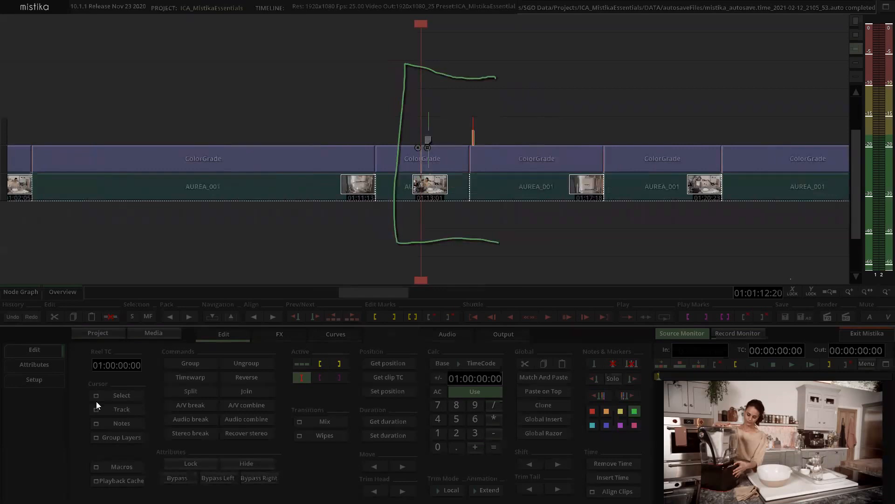
{"action": "left_click", "coordinate": [120, 422]}
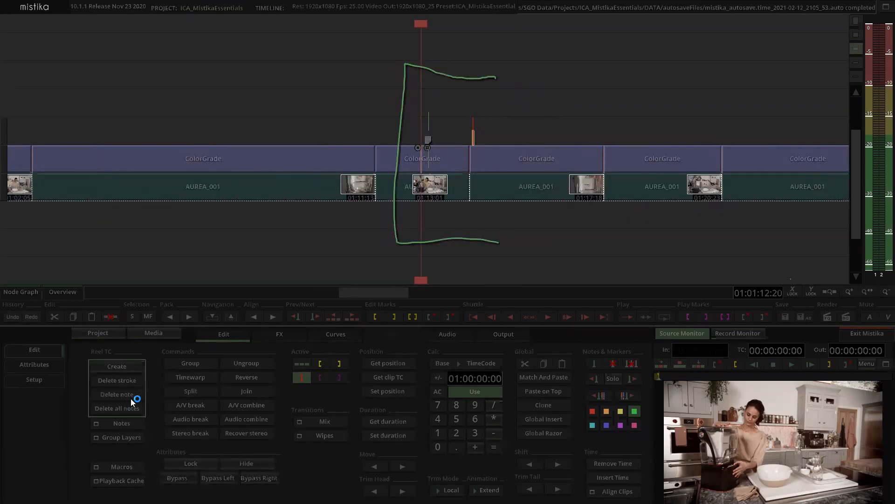
{"action": "left_click", "coordinate": [129, 409]}
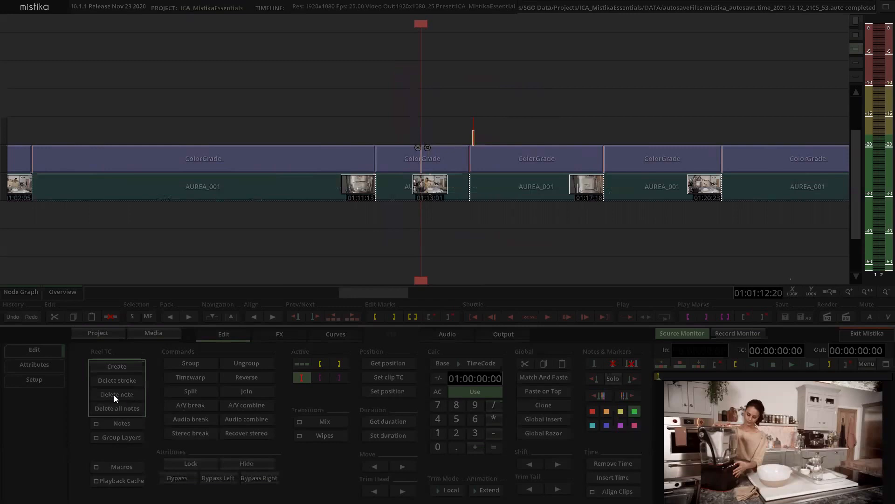
Step: Select the graded shots around shot 18 and set the edit marks from 01:01:02:06 to 01:01:25:16 around them
{"action": "scroll", "coordinate": [480, 85], "scroll_direction": "down", "scroll_amount": 3}
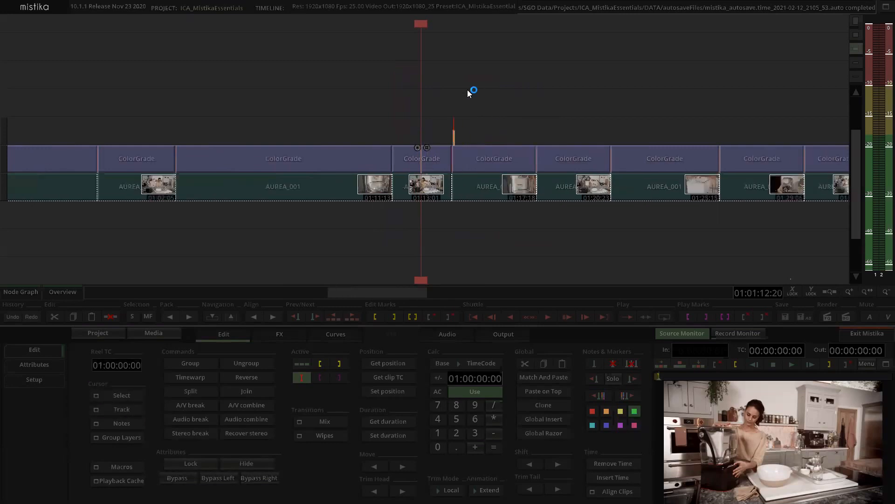
{"action": "scroll", "coordinate": [441, 95], "scroll_direction": "down", "scroll_amount": 2}
{"action": "left_click_drag", "start_coordinate": [554, 101], "coordinate": [523, 124]}
{"action": "left_click_drag", "start_coordinate": [329, 110], "coordinate": [508, 254]}
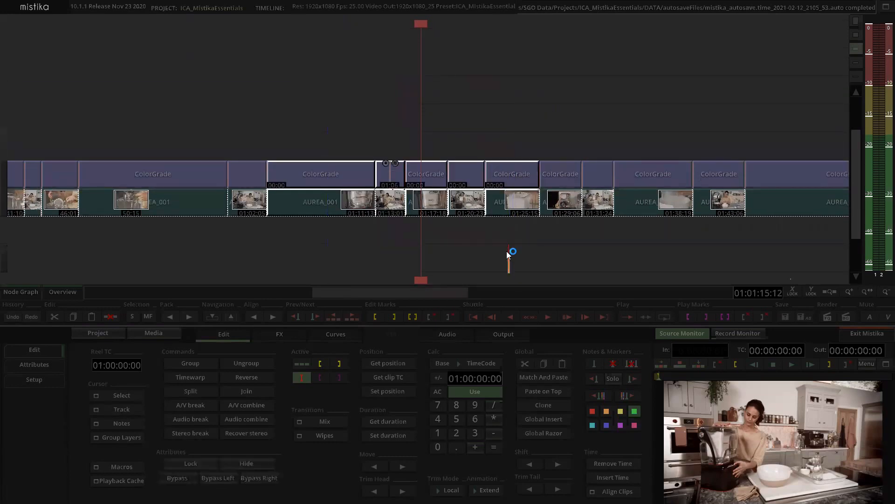
{"action": "left_click", "coordinate": [386, 119]}
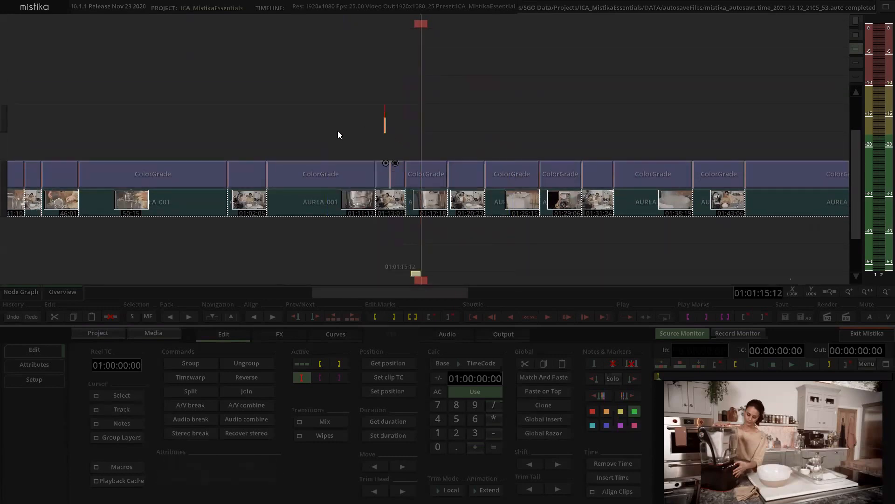
{"action": "left_click_drag", "start_coordinate": [322, 110], "coordinate": [529, 233]}
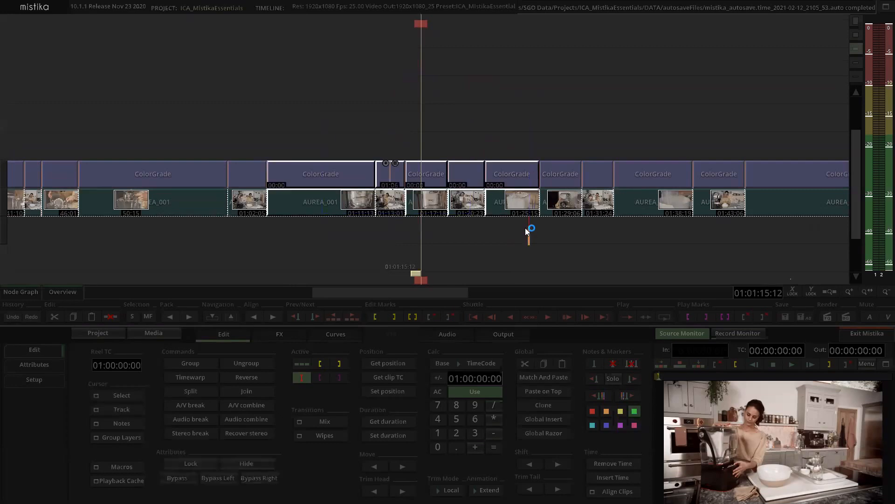
{"action": "key", "text": "x"}
{"action": "key", "text": "x"}
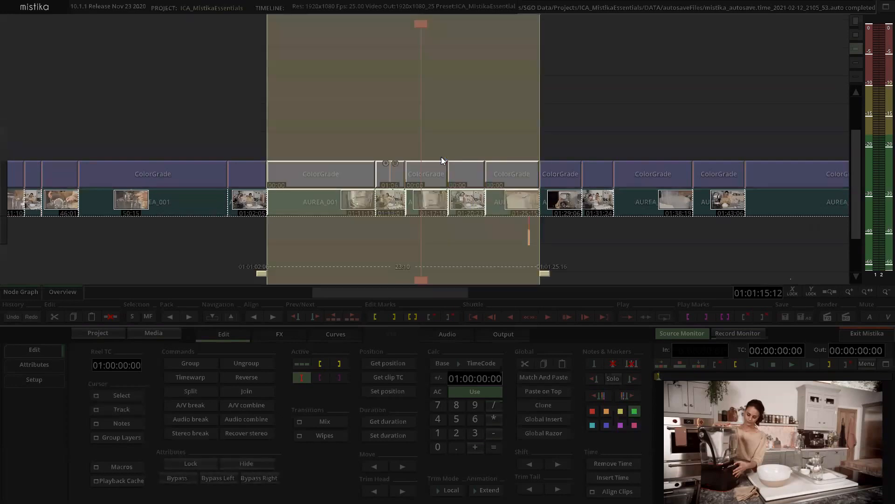
{"action": "left_click", "coordinate": [422, 115]}
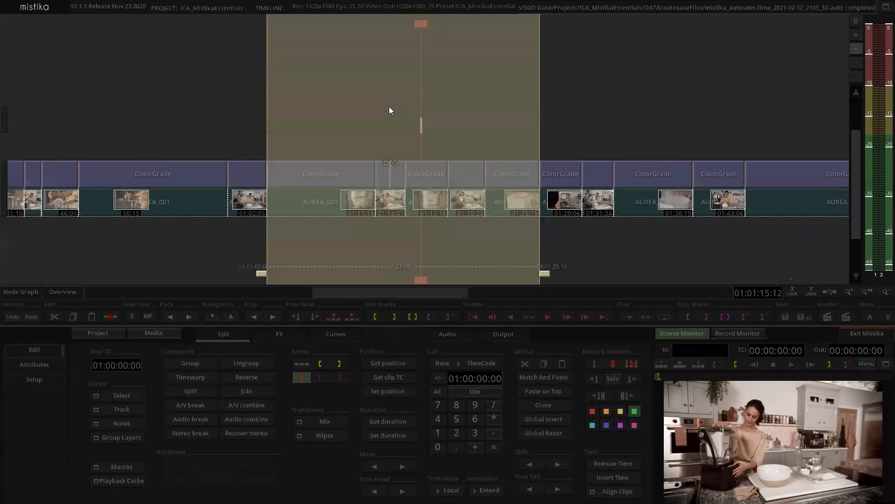
Step: Enable video output in the render settings and set its format to Quicktime movie with MOV ProRes LT encoding
{"action": "left_click", "coordinate": [519, 338]}
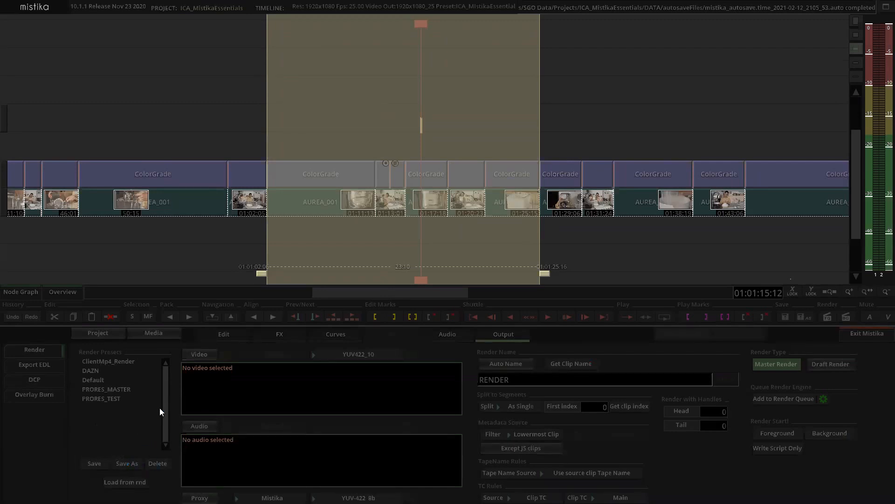
{"action": "left_click", "coordinate": [201, 353]}
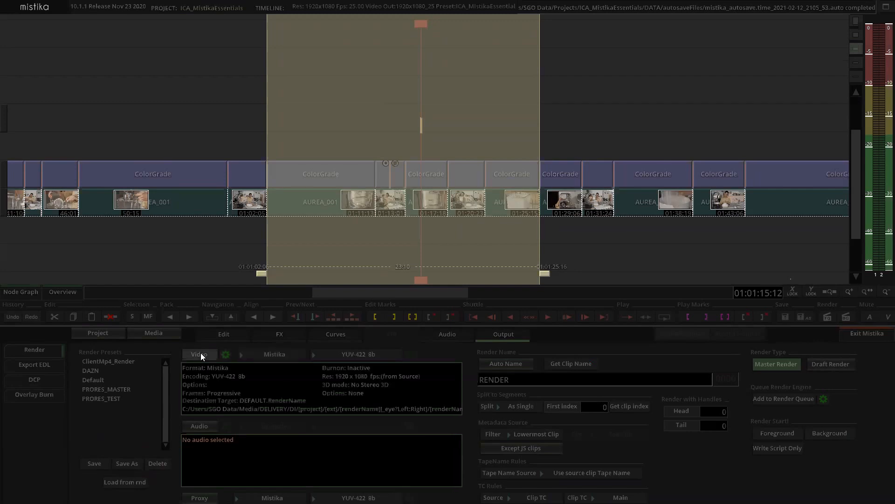
{"action": "left_click", "coordinate": [277, 354]}
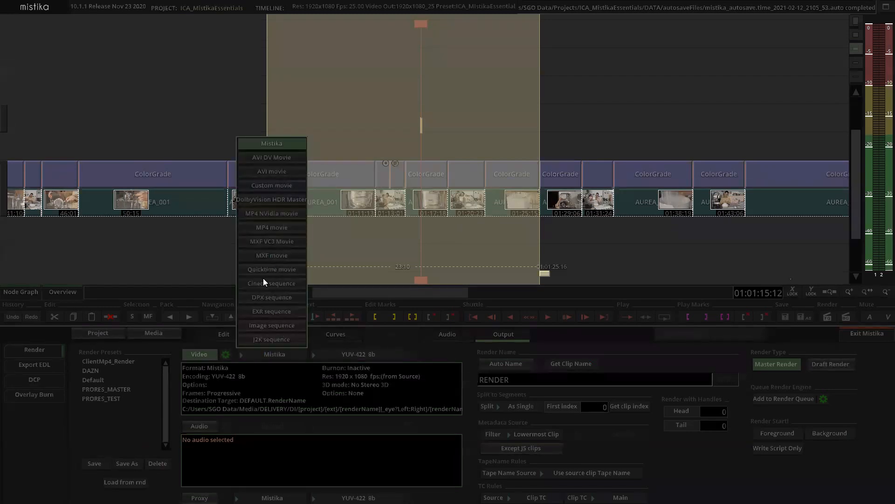
{"action": "left_click", "coordinate": [273, 269]}
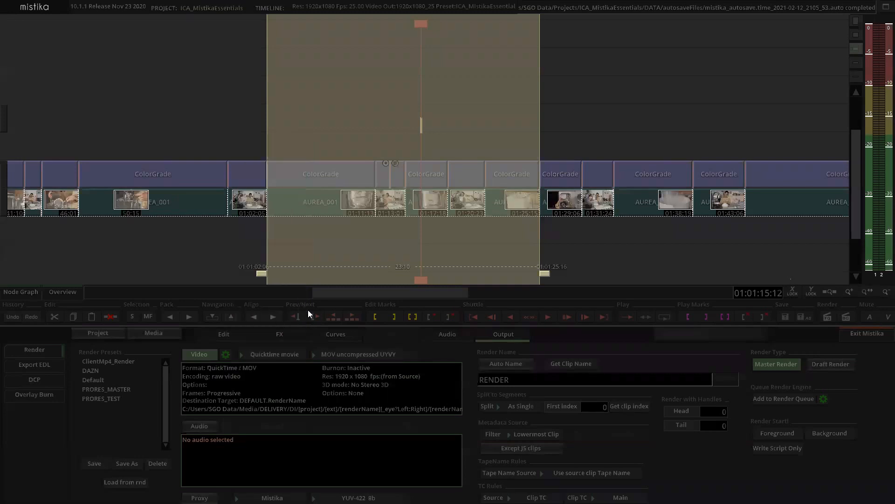
{"action": "left_click", "coordinate": [347, 354]}
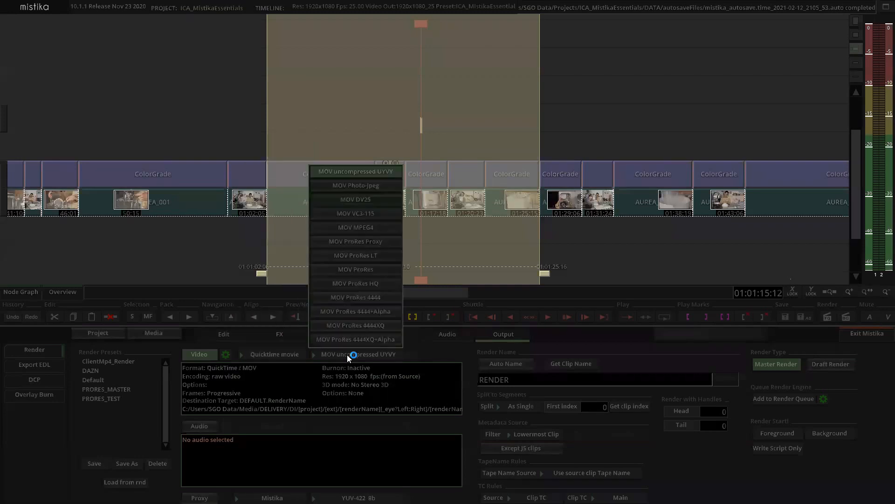
{"action": "left_click", "coordinate": [368, 257]}
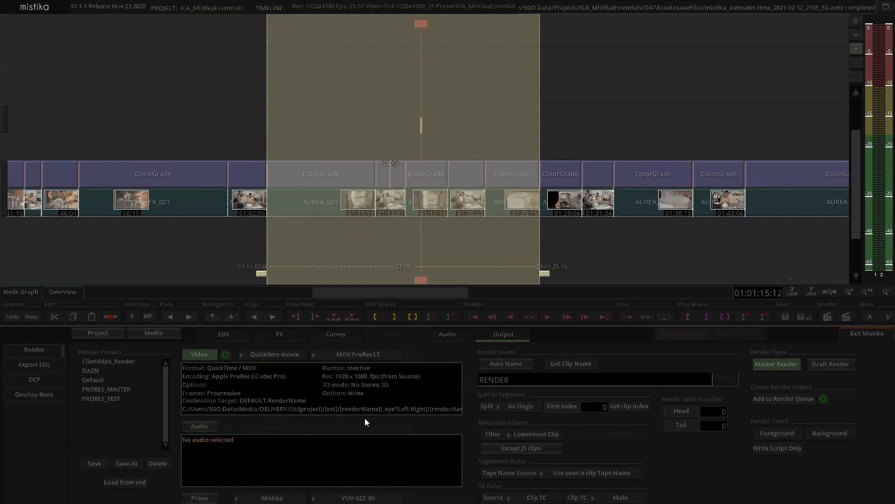
Step: Set the video render target to User defined and browse to the MISTIKA folder on the CACHE (T:) drive
{"action": "left_click", "coordinate": [228, 356]}
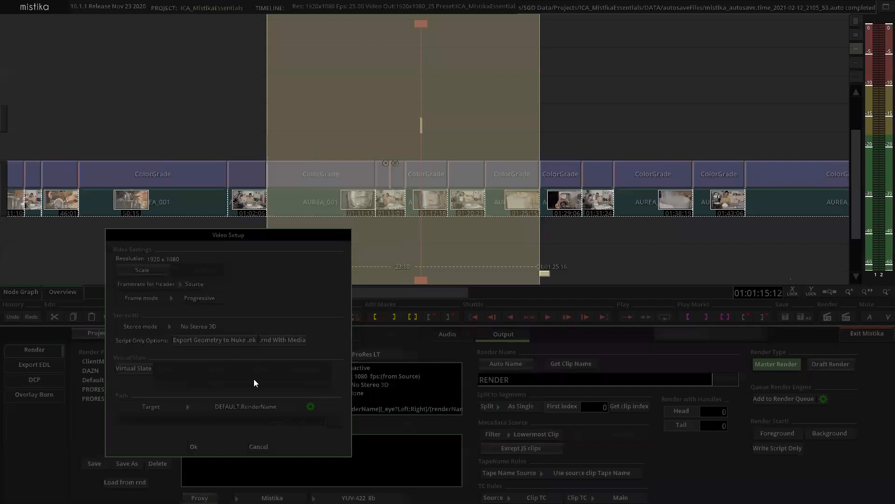
{"action": "left_click", "coordinate": [245, 406]}
{"action": "left_click", "coordinate": [219, 364]}
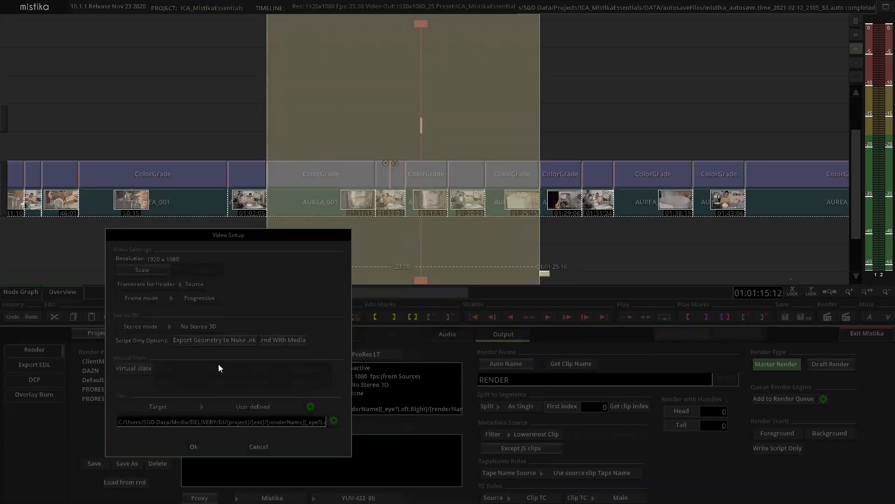
{"action": "left_click", "coordinate": [334, 420]}
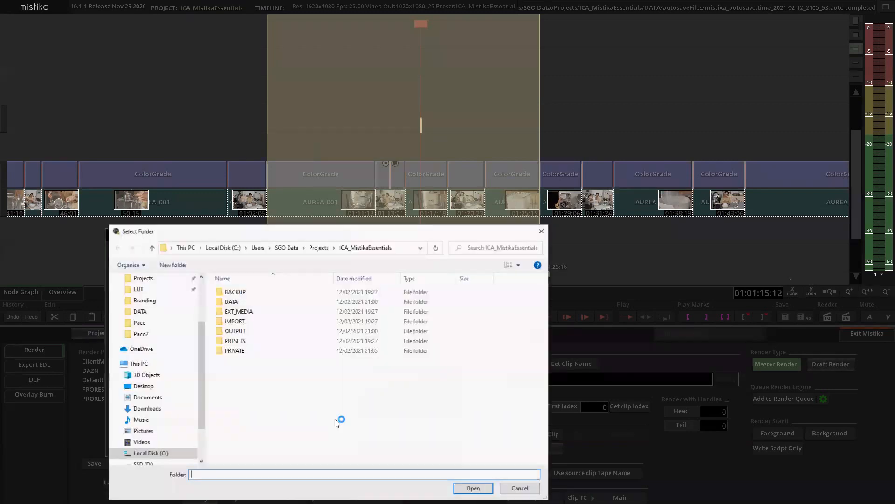
{"action": "scroll", "coordinate": [147, 410], "scroll_direction": "down", "scroll_amount": 1}
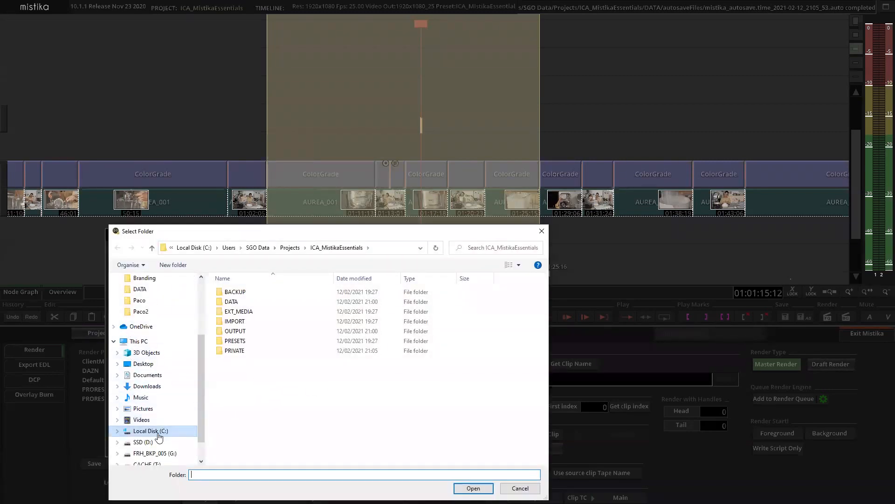
{"action": "scroll", "coordinate": [154, 443], "scroll_direction": "down", "scroll_amount": 1}
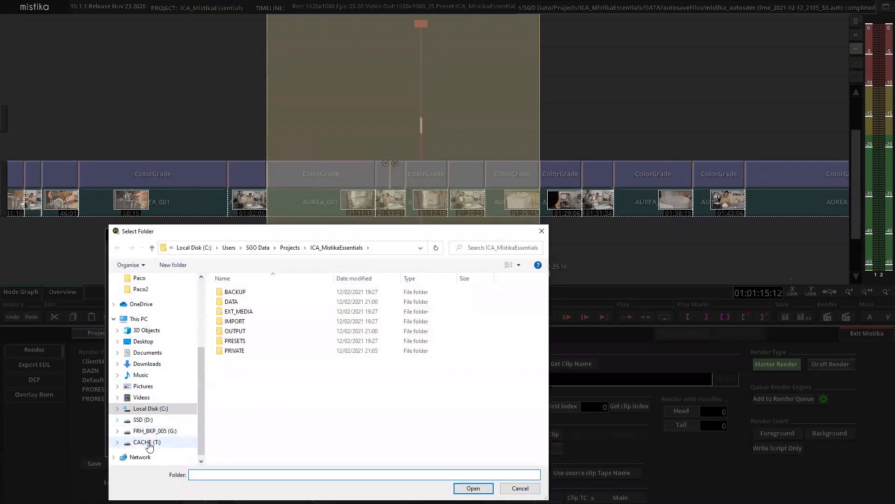
{"action": "left_click", "coordinate": [156, 443]}
{"action": "double_click", "coordinate": [228, 292]}
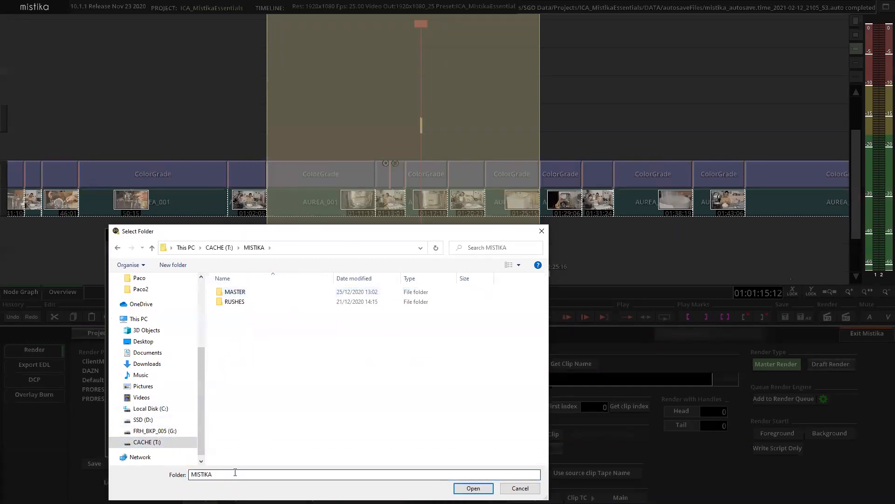
{"action": "left_click", "coordinate": [472, 488]}
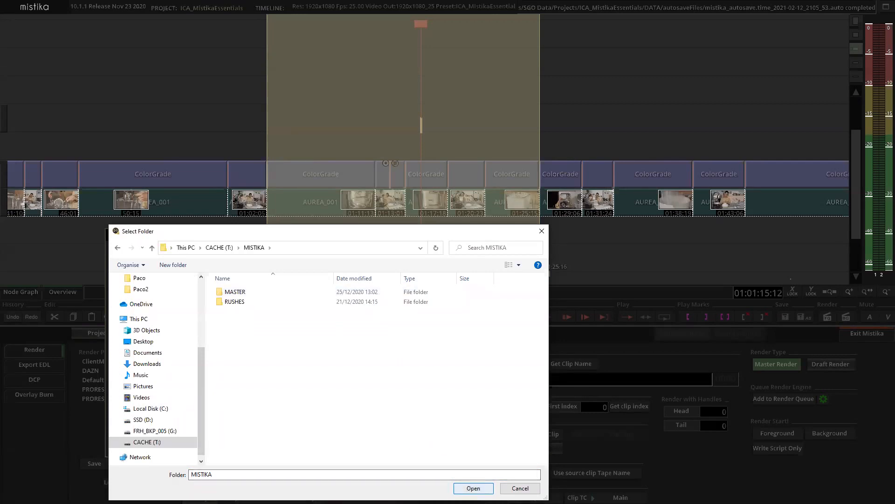
Step: Create a folder named ICA inside MISTIKA, choose it as the render destination and accept the video setup
{"action": "left_click", "coordinate": [173, 264]}
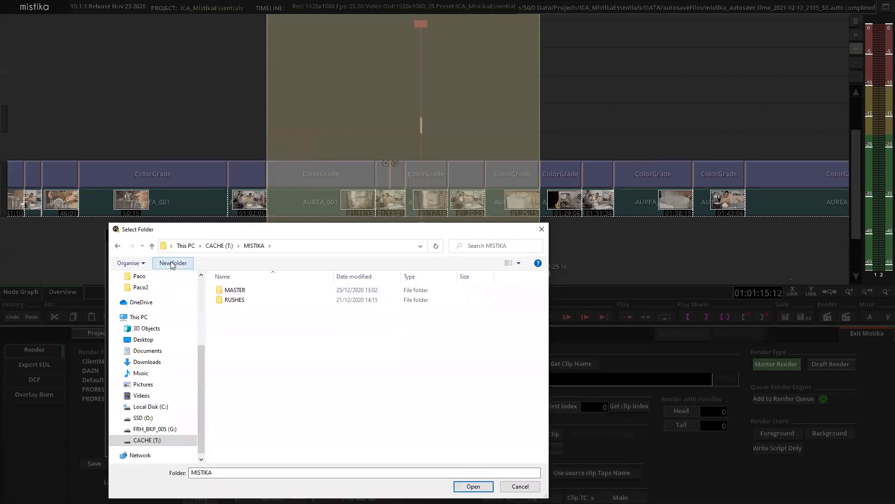
{"action": "type", "text": "ICA"}
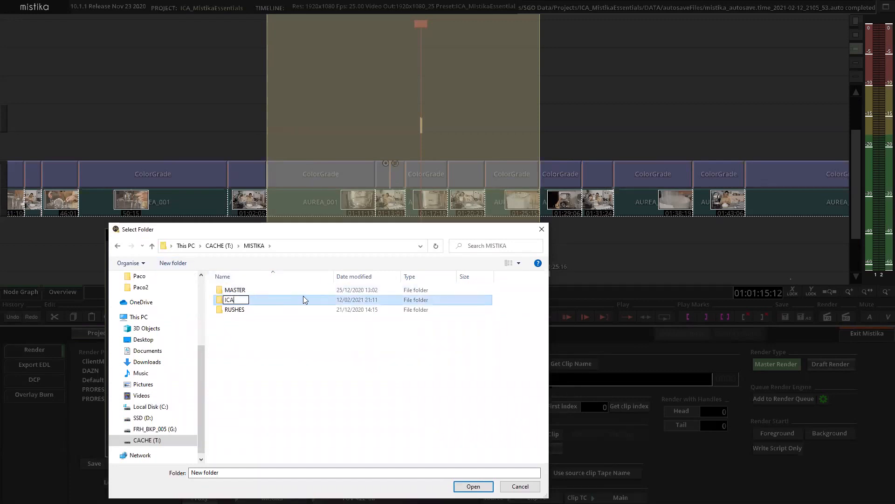
{"action": "key", "text": "Return"}
{"action": "left_click", "coordinate": [473, 486]}
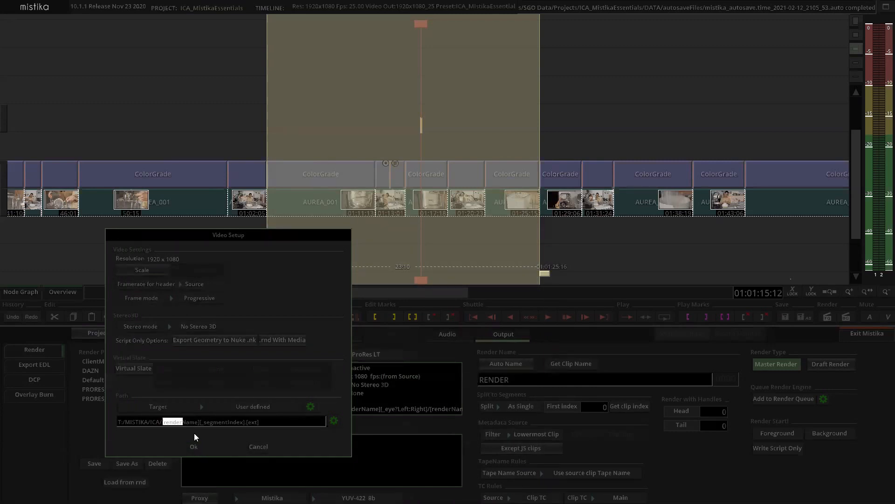
{"action": "left_click", "coordinate": [165, 422]}
{"action": "left_click_drag", "start_coordinate": [164, 424], "coordinate": [244, 428]}
{"action": "left_click", "coordinate": [197, 445]}
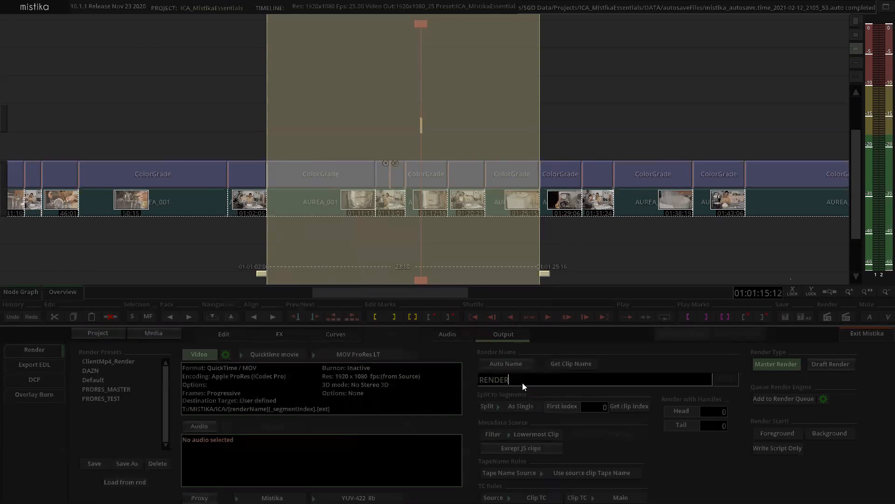
Step: Name the render ICA_Day_01 and render the marked range in the foreground
{"action": "key", "text": "BackSpace"}
{"action": "key", "text": "BackSpace"}
{"action": "key", "text": "BackSpace"}
{"action": "key", "text": "BackSpace"}
{"action": "key", "text": "BackSpace"}
{"action": "type", "text": "ICA"}
{"action": "left_click", "coordinate": [785, 433]}
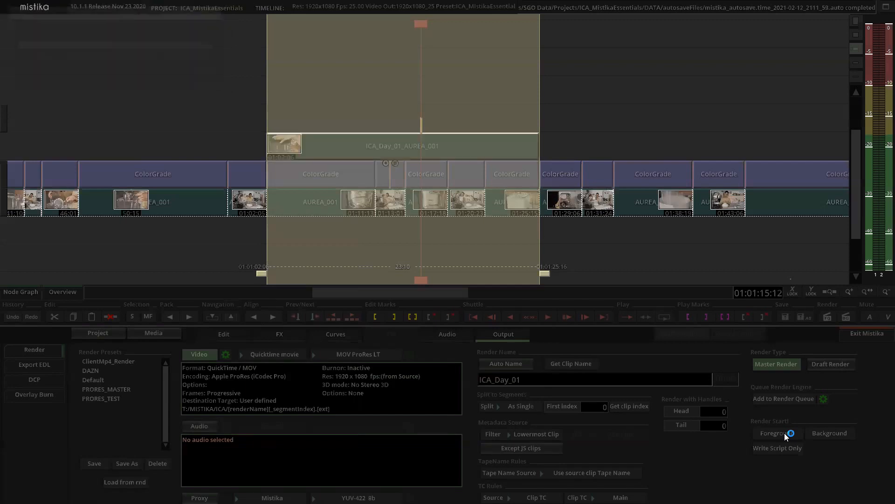
Step: Move the rendered ICA_Day_01 clip two tracks up above the graded shots and check its content across its length
{"action": "left_click_drag", "start_coordinate": [374, 133], "coordinate": [373, 71]}
{"action": "left_click", "coordinate": [408, 86]}
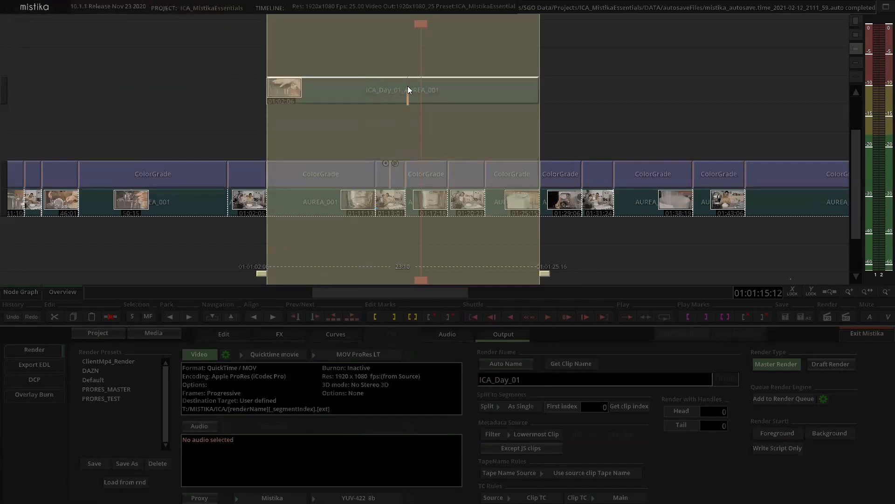
{"action": "scroll", "coordinate": [413, 64], "scroll_direction": "down", "scroll_amount": 2}
{"action": "scroll", "coordinate": [426, 59], "scroll_direction": "up", "scroll_amount": 2}
{"action": "left_click", "coordinate": [419, 54]}
{"action": "left_click", "coordinate": [316, 87]}
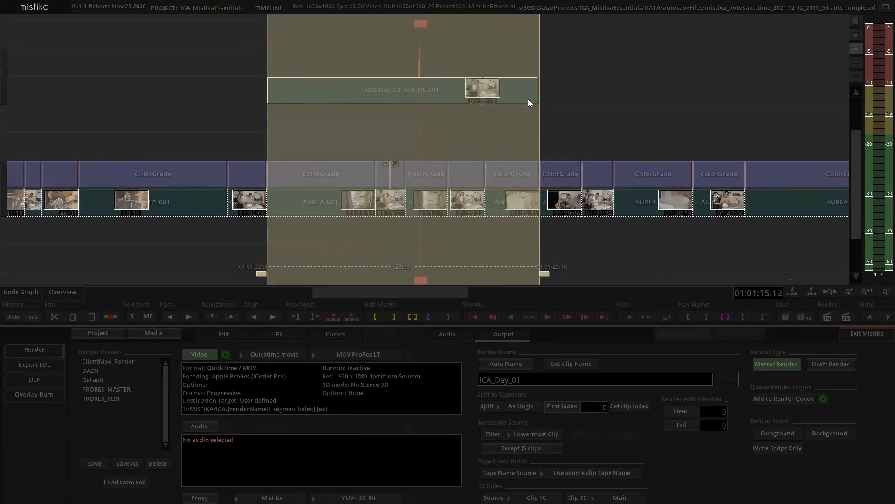
{"action": "left_click", "coordinate": [412, 55]}
{"action": "left_click", "coordinate": [420, 98]}
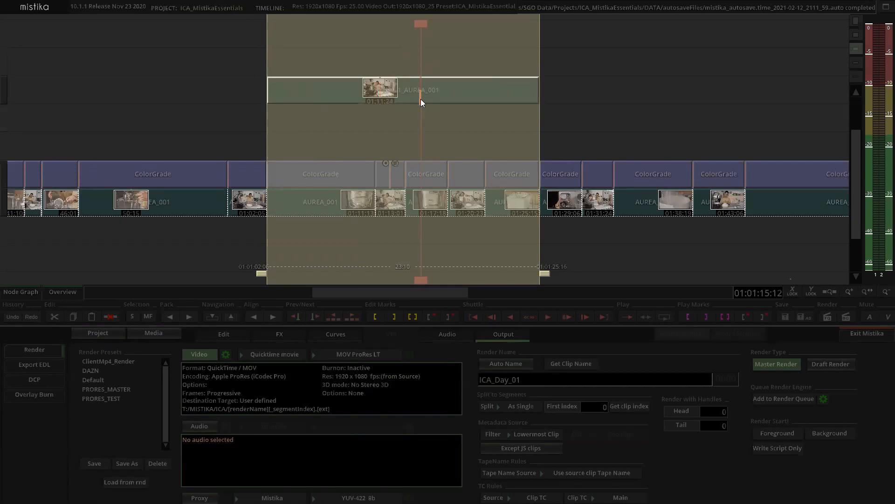
Step: Examine the rendered clip's attributes and its image file path, and deselect the clip
{"action": "left_click", "coordinate": [232, 334]}
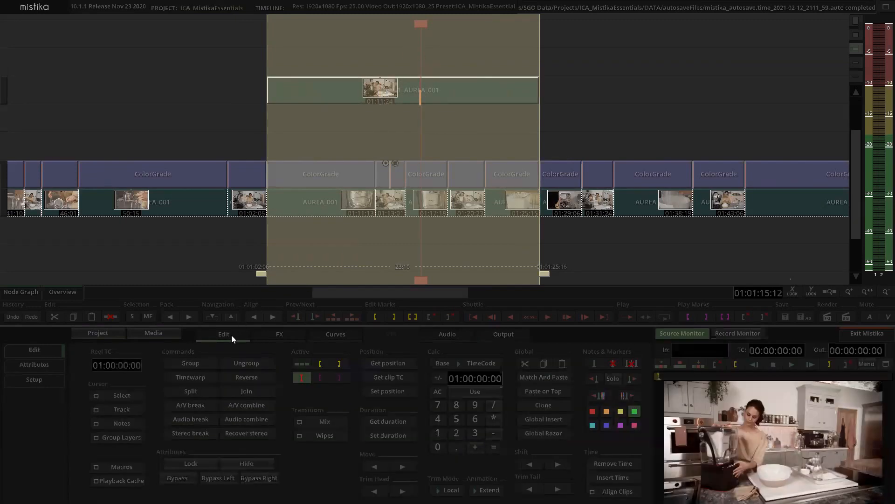
{"action": "left_click", "coordinate": [22, 364]}
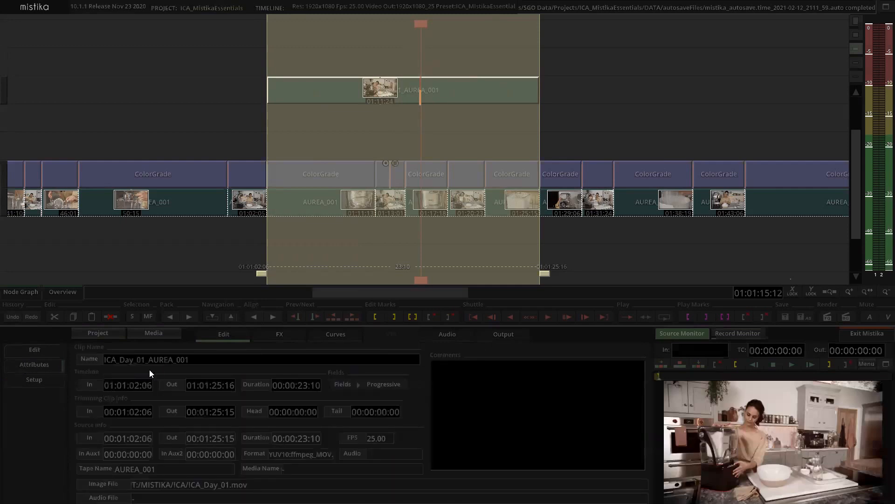
{"action": "mouse_move", "coordinate": [147, 485]}
{"action": "left_mouse_down"}
{"action": "mouse_move", "coordinate": [248, 486]}
{"action": "mouse_move", "coordinate": [133, 486]}
{"action": "left_mouse_up"}
{"action": "left_click", "coordinate": [254, 486]}
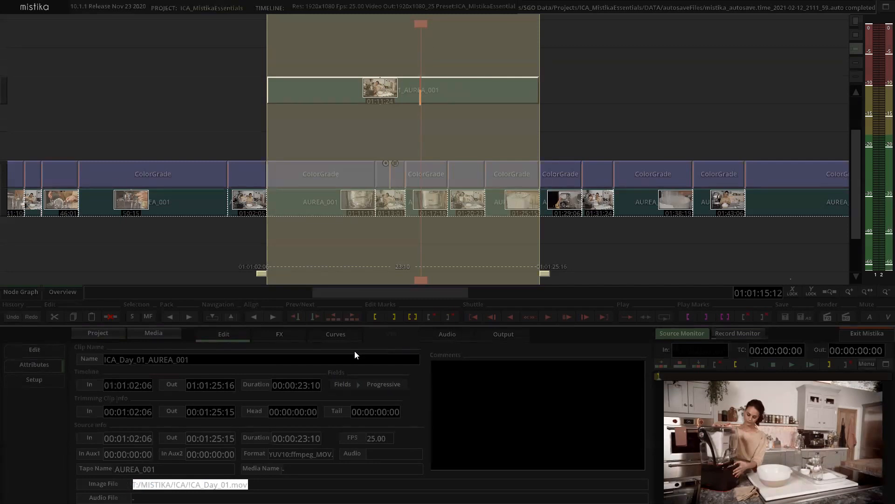
{"action": "left_click", "coordinate": [569, 122]}
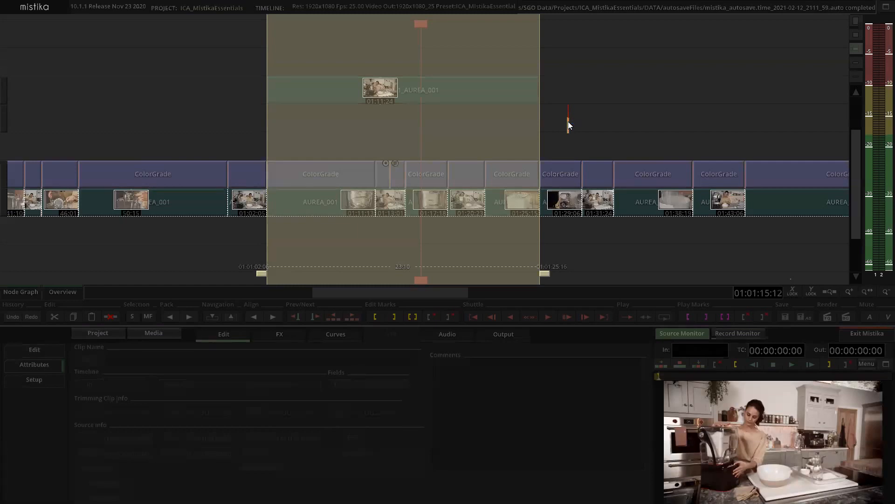
Step: Open the Media Manager and browse to the ICA_Day_01 folder inside the project's DATA/RENDER folder
{"action": "scroll", "coordinate": [422, 98], "scroll_direction": "down", "scroll_amount": 5}
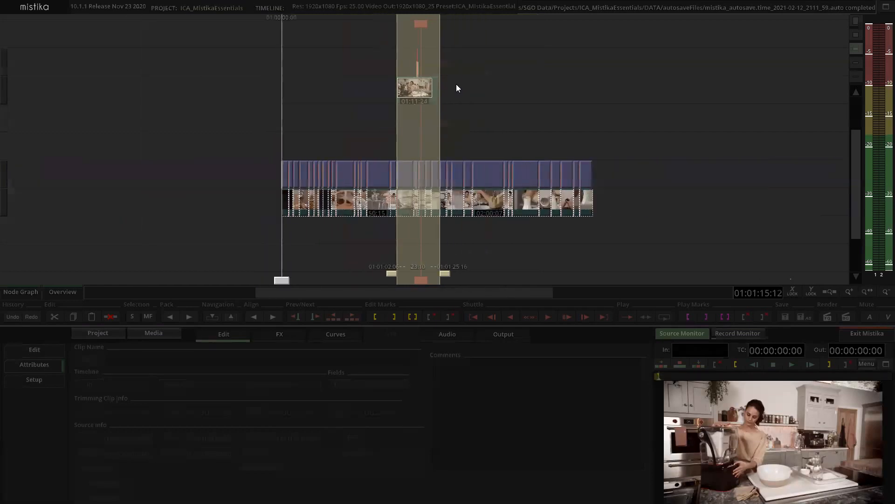
{"action": "scroll", "coordinate": [438, 69], "scroll_direction": "up", "scroll_amount": 5}
{"action": "left_click", "coordinate": [439, 90]}
{"action": "left_click", "coordinate": [447, 58]}
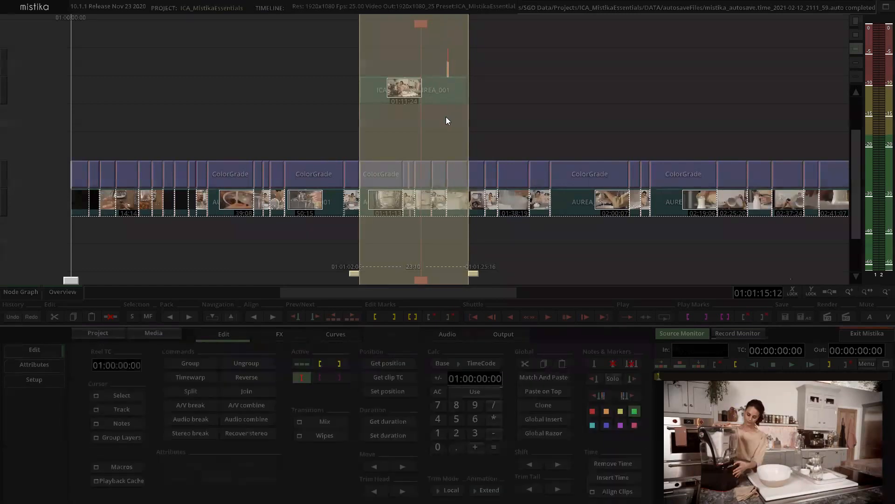
{"action": "left_click", "coordinate": [157, 334]}
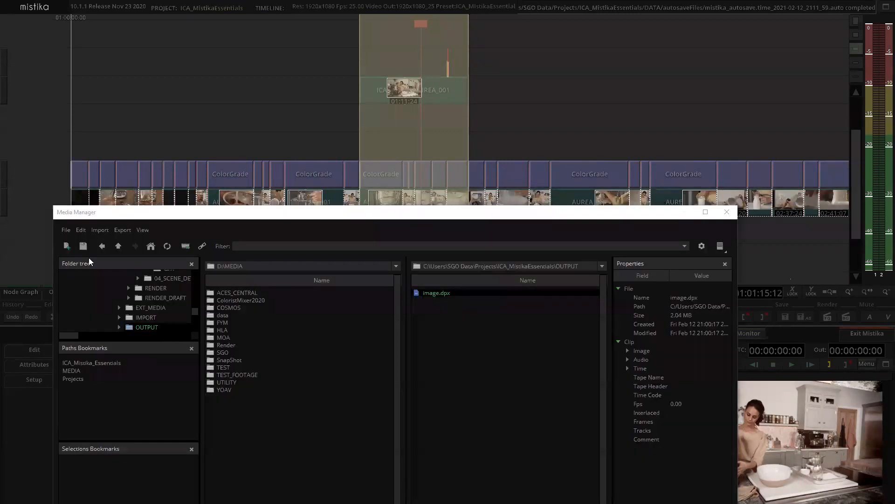
{"action": "left_click", "coordinate": [519, 366]}
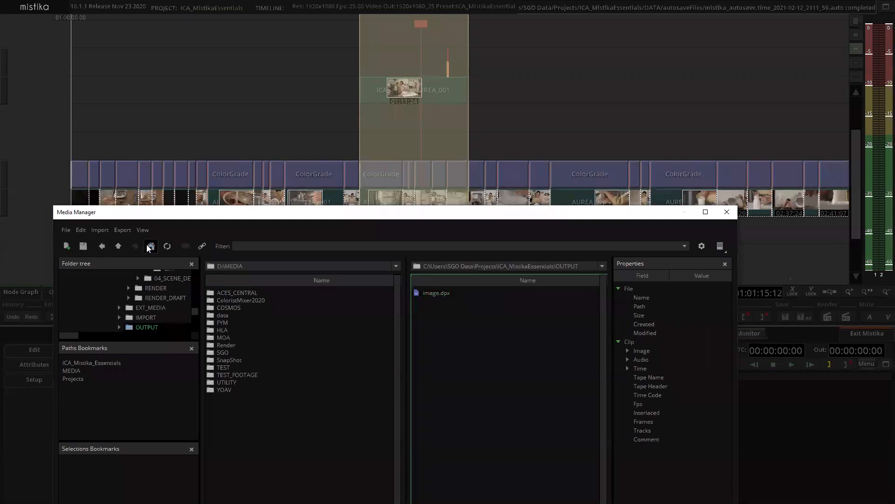
{"action": "left_click", "coordinate": [149, 247]}
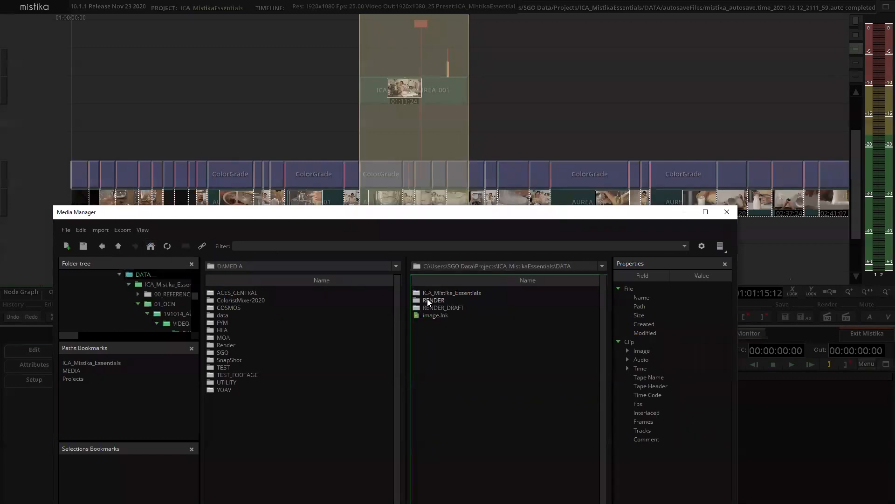
{"action": "double_click", "coordinate": [428, 299]}
{"action": "double_click", "coordinate": [434, 293]}
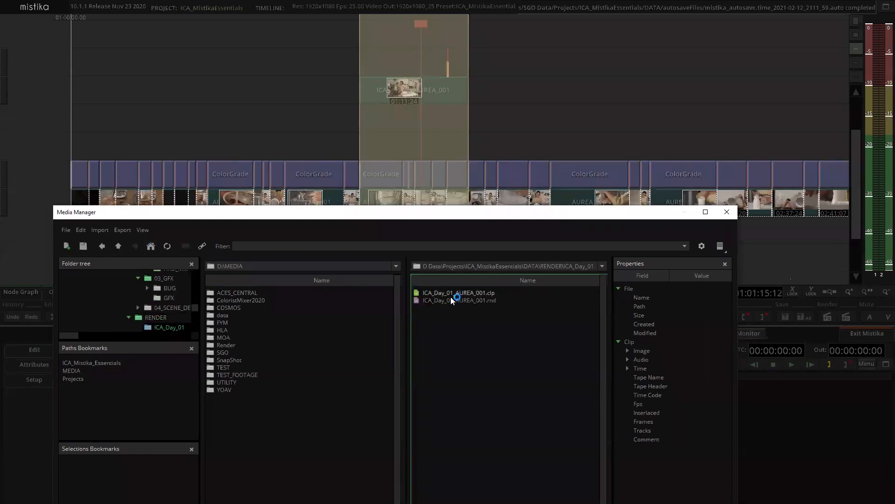
Step: Load ICA_Day_01_AUREA_001.clp and place it in the empty timeline area after the edit
{"action": "scroll", "coordinate": [587, 69], "scroll_direction": "down", "scroll_amount": 5}
{"action": "left_click_drag", "start_coordinate": [507, 67], "coordinate": [358, 45]}
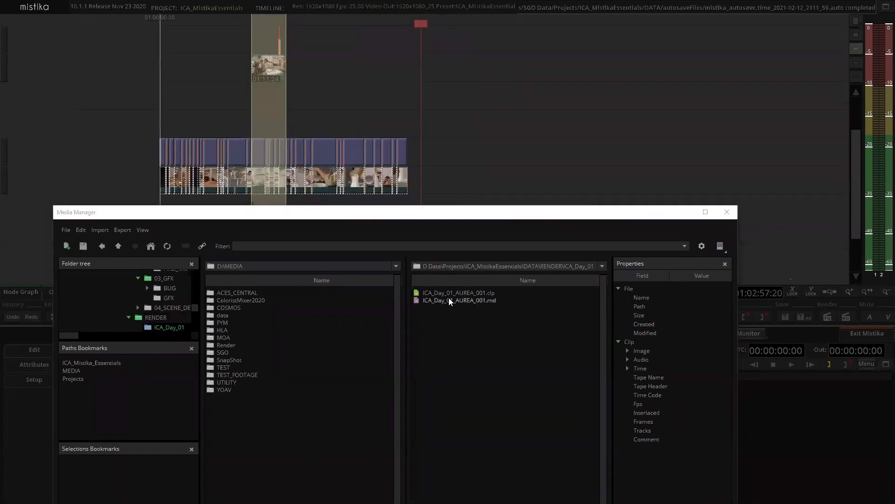
{"action": "left_click", "coordinate": [423, 293]}
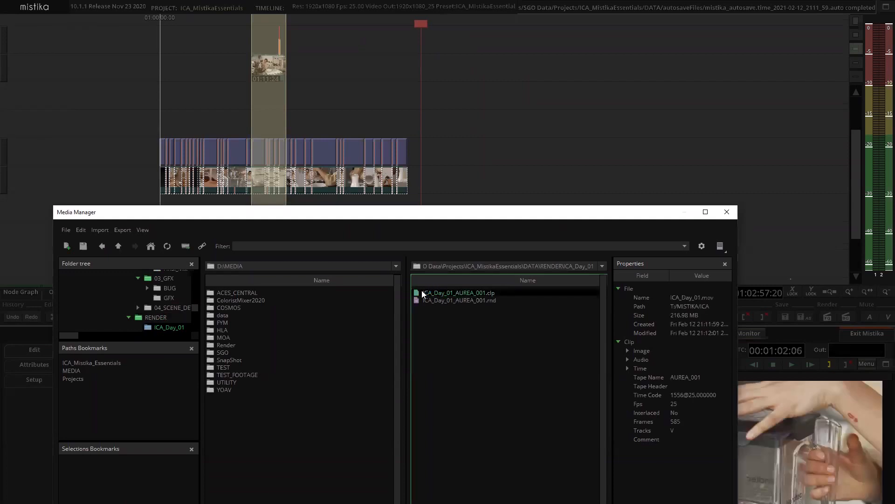
{"action": "left_click", "coordinate": [491, 156]}
{"action": "left_click_drag", "start_coordinate": [504, 149], "coordinate": [469, 65]}
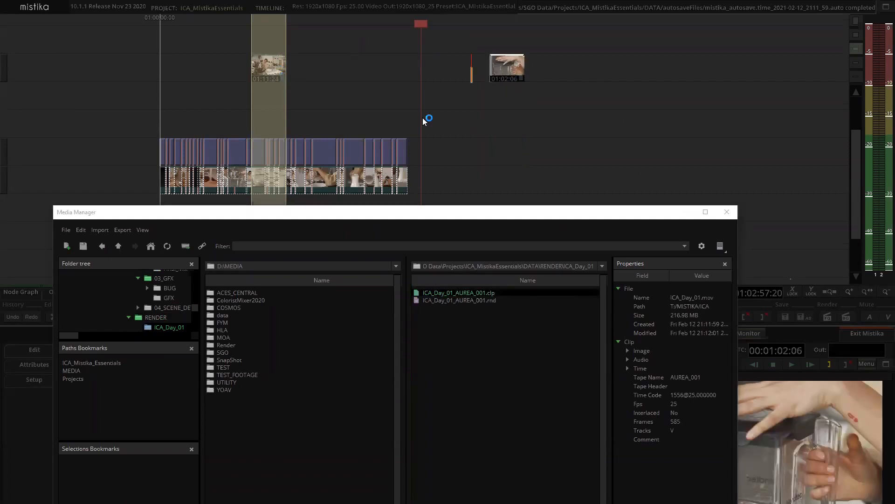
Step: Load ICA_Day_01_AUREA_001.rnd beside the placed clip and expand it into its original shots and ColorGrade layers
{"action": "left_click", "coordinate": [426, 302]}
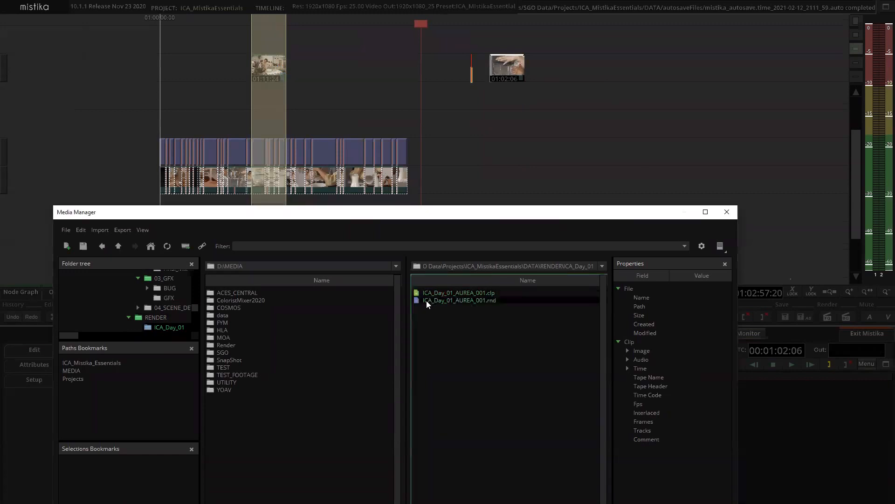
{"action": "left_click", "coordinate": [580, 69]}
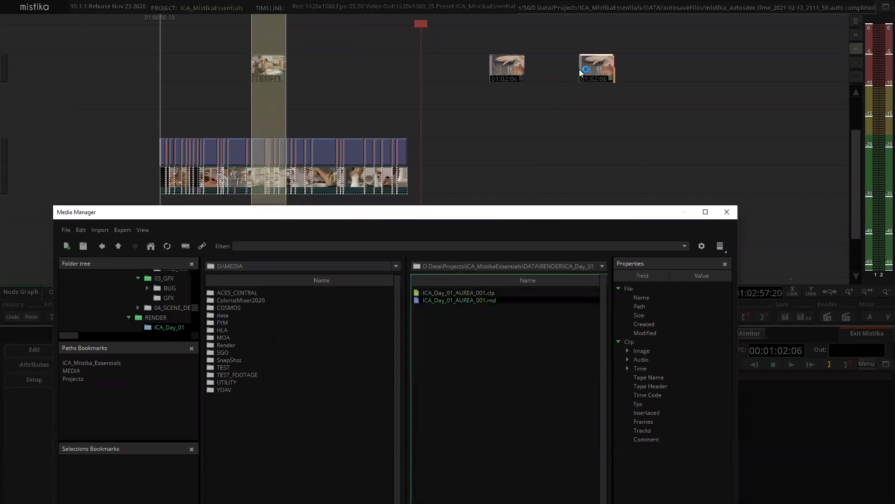
{"action": "left_click", "coordinate": [478, 114]}
{"action": "key", "text": "f"}
{"action": "scroll", "coordinate": [431, 109], "scroll_direction": "down", "scroll_amount": 1}
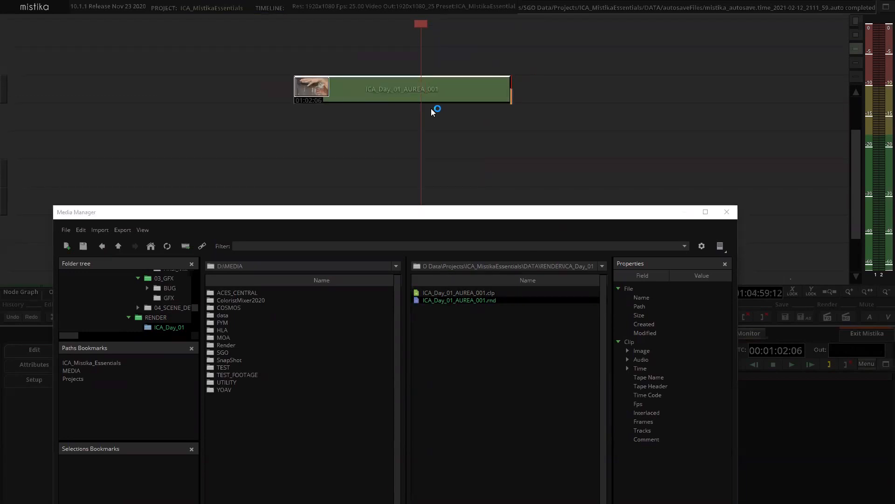
{"action": "left_click", "coordinate": [416, 93]}
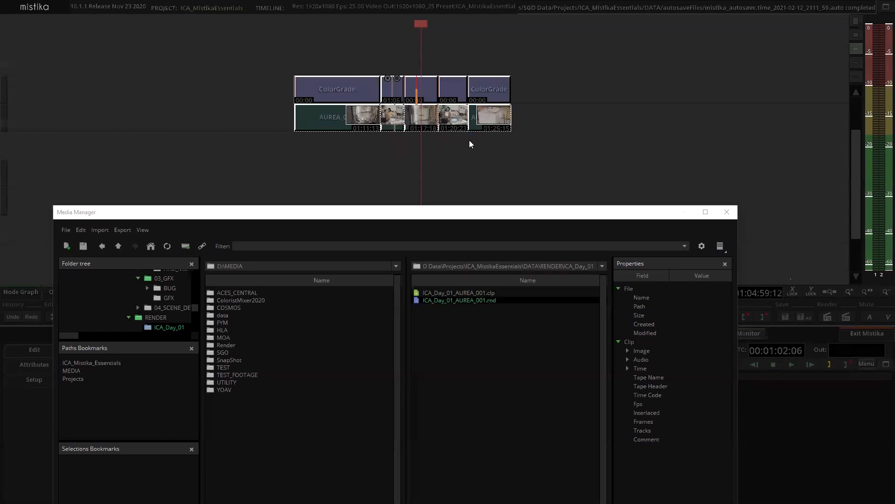
{"action": "left_click", "coordinate": [564, 121]}
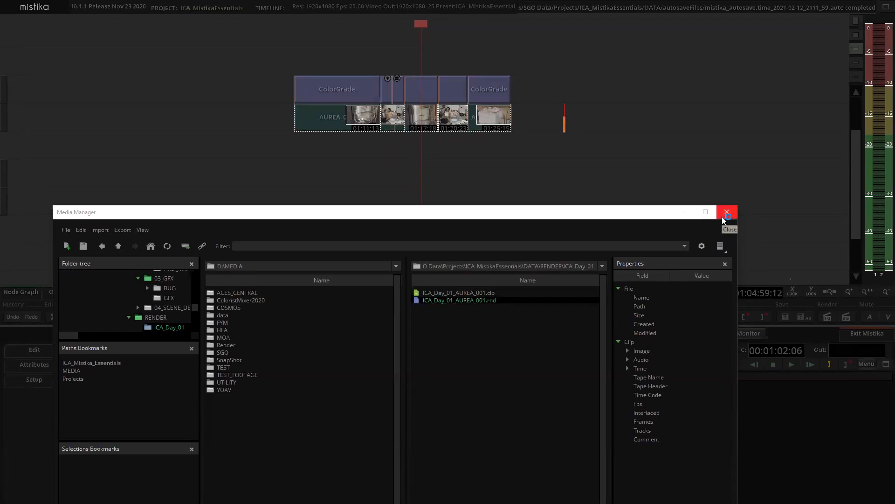
Step: Close the Media Manager and delete both the expanded render stack and the loaded clip placed after the edit
{"action": "left_click", "coordinate": [433, 325]}
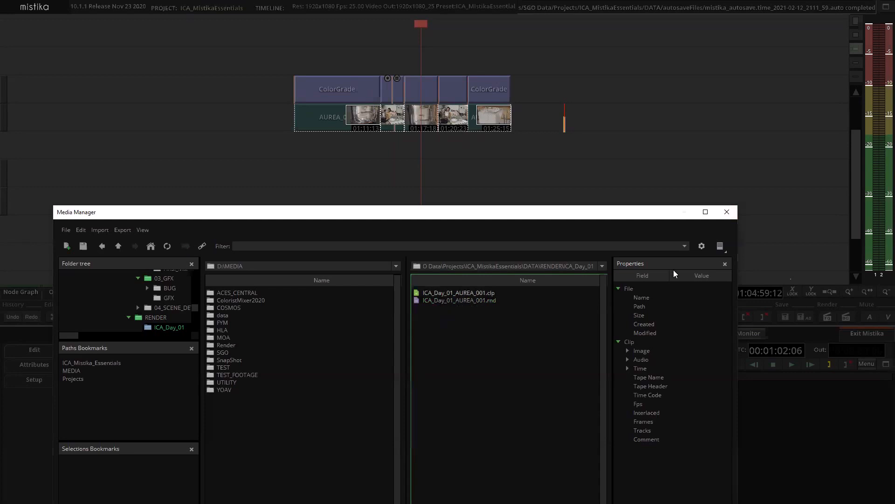
{"action": "left_click", "coordinate": [728, 212]}
{"action": "left_click_drag", "start_coordinate": [189, 40], "coordinate": [654, 188]}
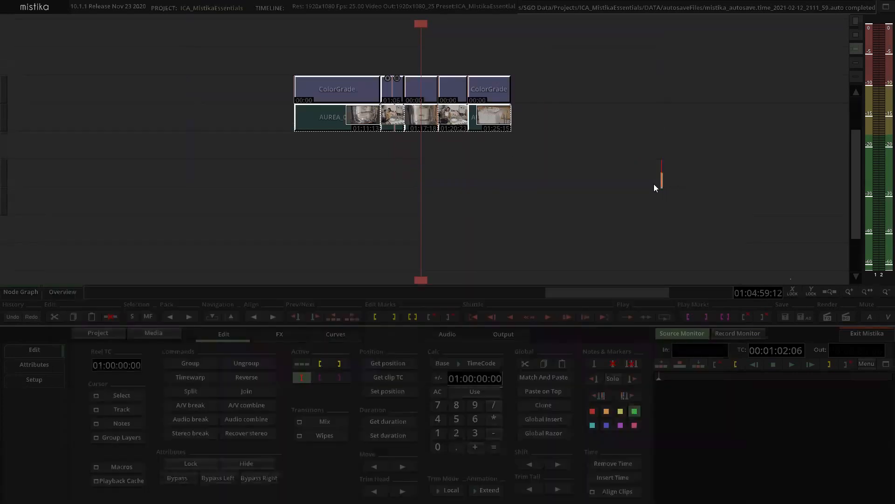
{"action": "key", "text": "Delete"}
{"action": "scroll", "coordinate": [463, 121], "scroll_direction": "down", "scroll_amount": 10}
{"action": "left_click_drag", "start_coordinate": [335, 61], "coordinate": [486, 164]}
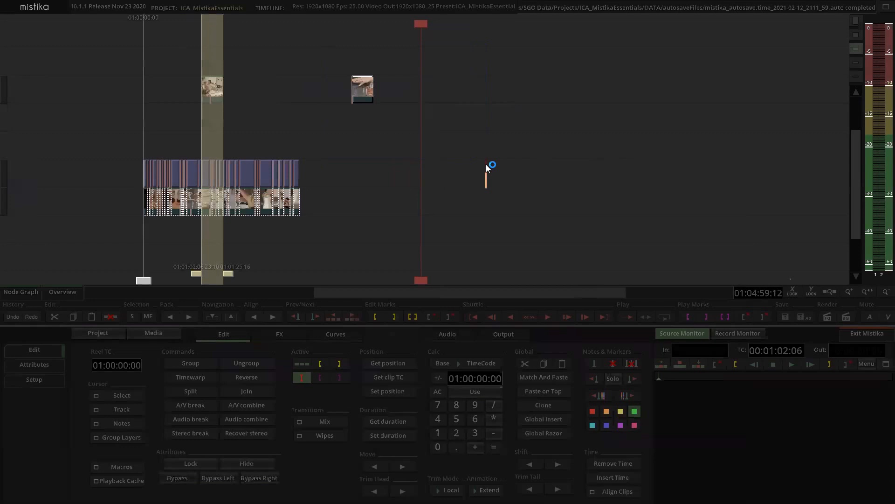
{"action": "key", "text": "Delete"}
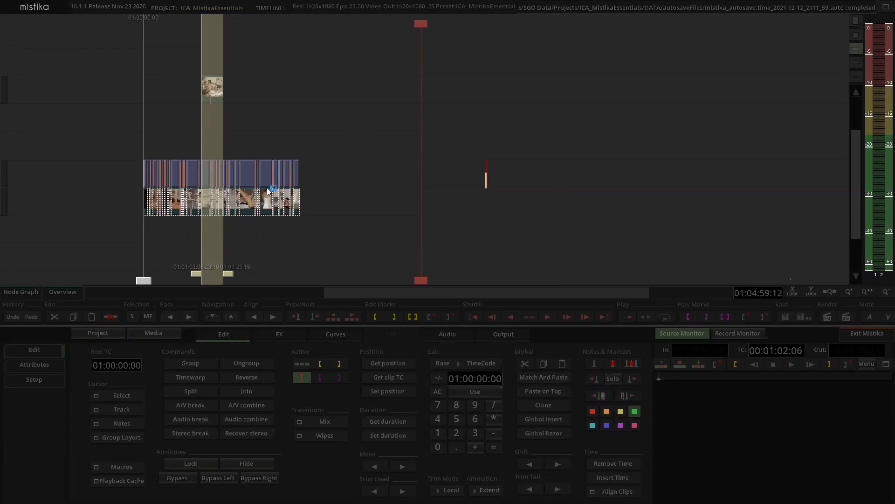
Step: Open the ColorGrade of the first shot in the marked range to view its layers and return to the timeline
{"action": "double_click", "coordinate": [207, 169]}
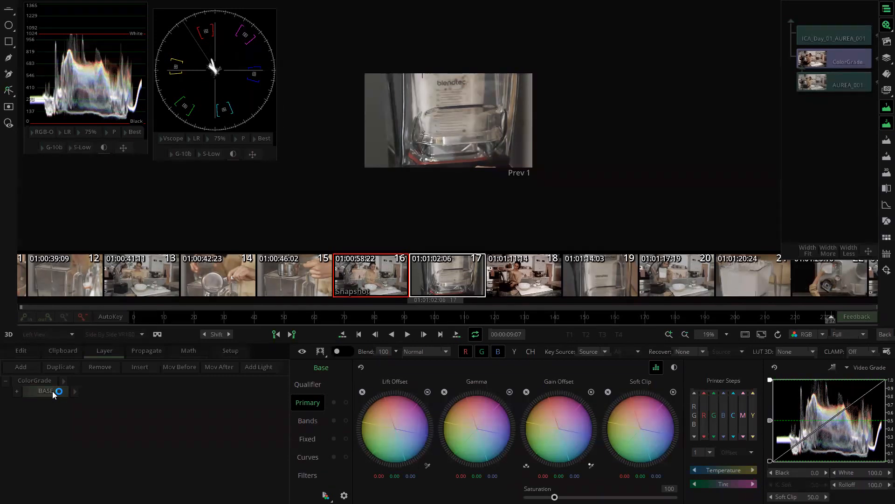
{"action": "left_click", "coordinate": [883, 335]}
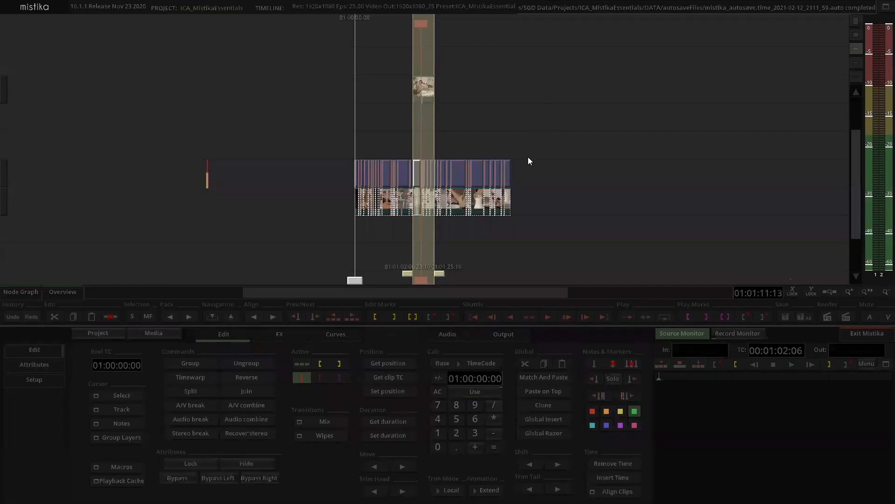
{"action": "scroll", "coordinate": [486, 159], "scroll_direction": "up", "scroll_amount": 8}
{"action": "left_click", "coordinate": [517, 111]}
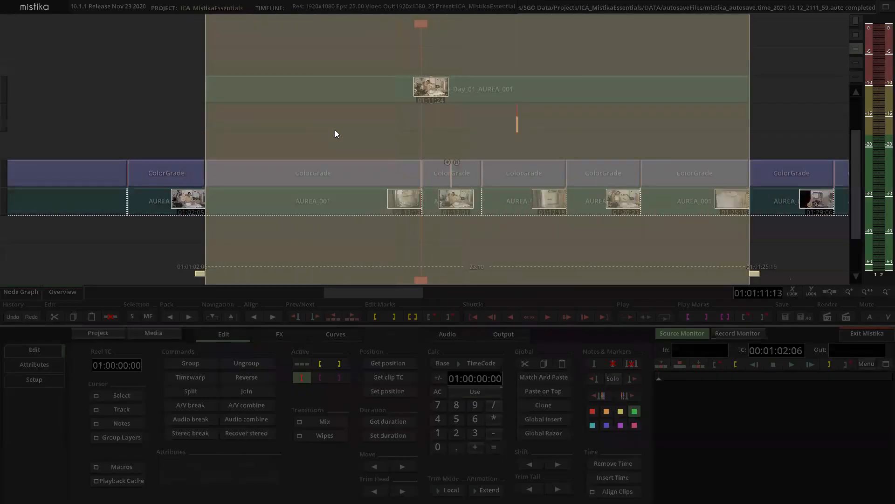
Step: Stack two additional ColorGrade effects above the second marked shot's grade and move the rendered clip two tracks up
{"action": "scroll", "coordinate": [355, 154], "scroll_direction": "down", "scroll_amount": 3}
{"action": "scroll", "coordinate": [378, 168], "scroll_direction": "up", "scroll_amount": 5}
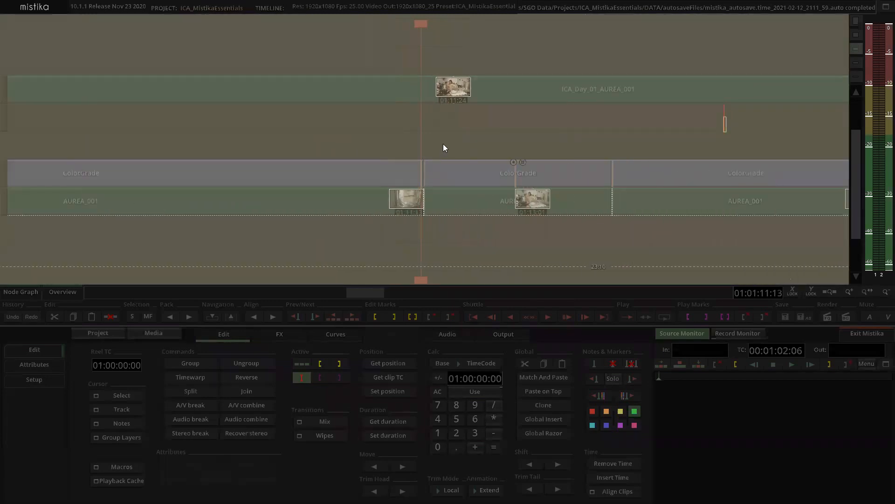
{"action": "scroll", "coordinate": [446, 143], "scroll_direction": "down", "scroll_amount": 8}
{"action": "scroll", "coordinate": [450, 141], "scroll_direction": "up", "scroll_amount": 6}
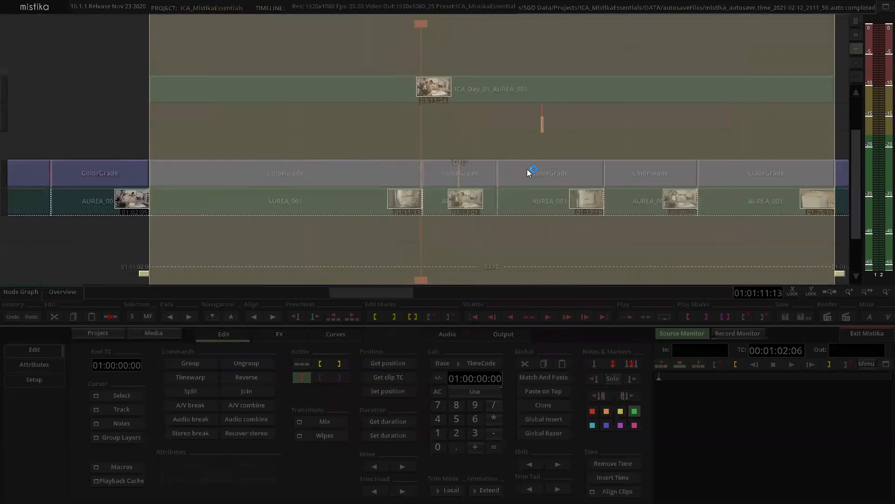
{"action": "left_click", "coordinate": [467, 179]}
{"action": "key", "text": "alt+c"}
{"action": "left_click", "coordinate": [509, 96]}
{"action": "left_click", "coordinate": [465, 151]}
{"action": "key", "text": "ctrl+z"}
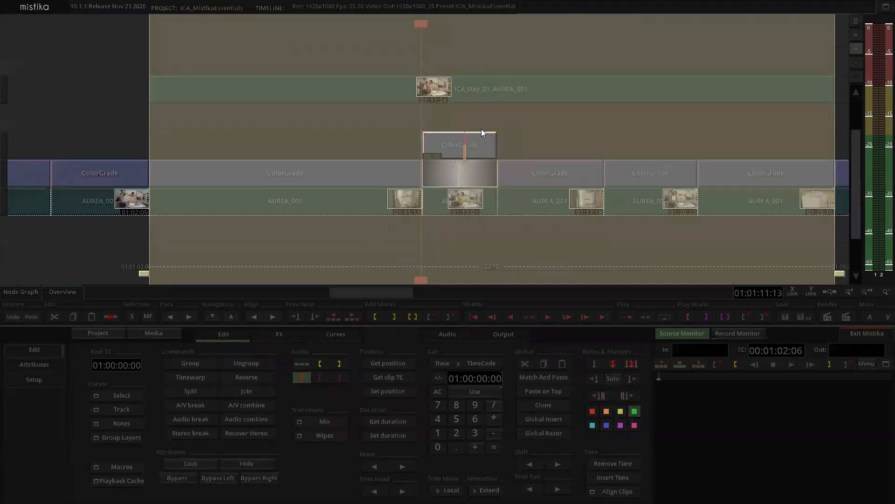
{"action": "key", "text": "alt+c"}
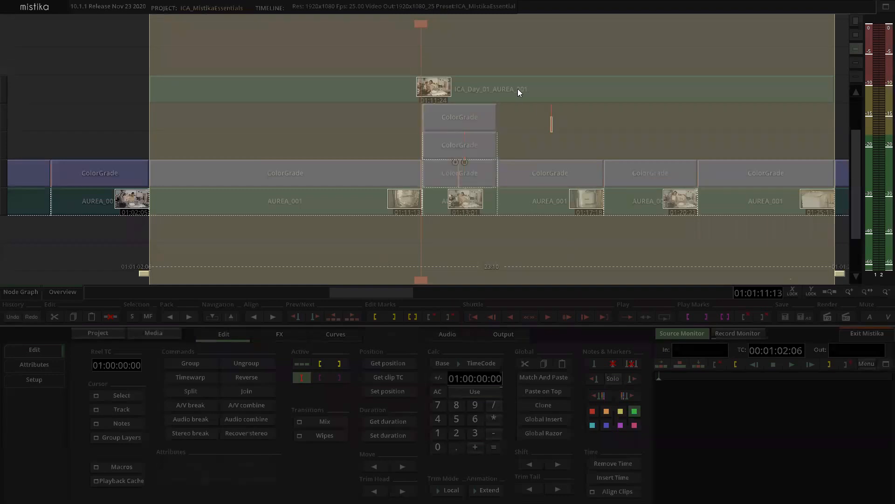
Step: Rename the stack's lowest grade Pre-ColorGrade and its middle grade BaseColorGrade
{"action": "left_click", "coordinate": [452, 181]}
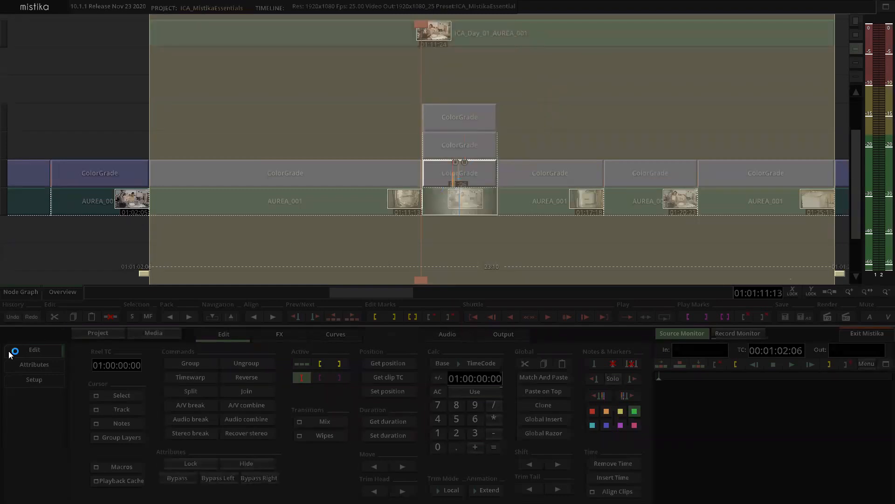
{"action": "left_click", "coordinate": [47, 370]}
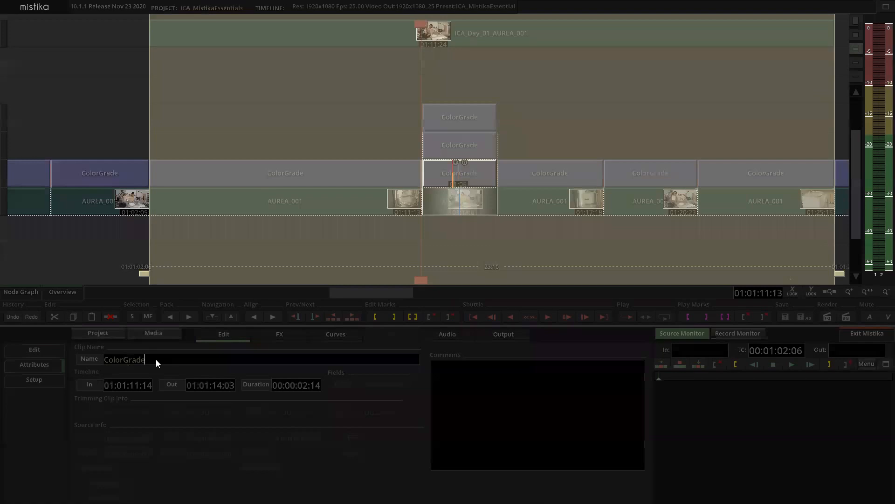
{"action": "type", "text": "Pre-"}
{"action": "left_click", "coordinate": [457, 148]}
{"action": "left_click", "coordinate": [118, 359]}
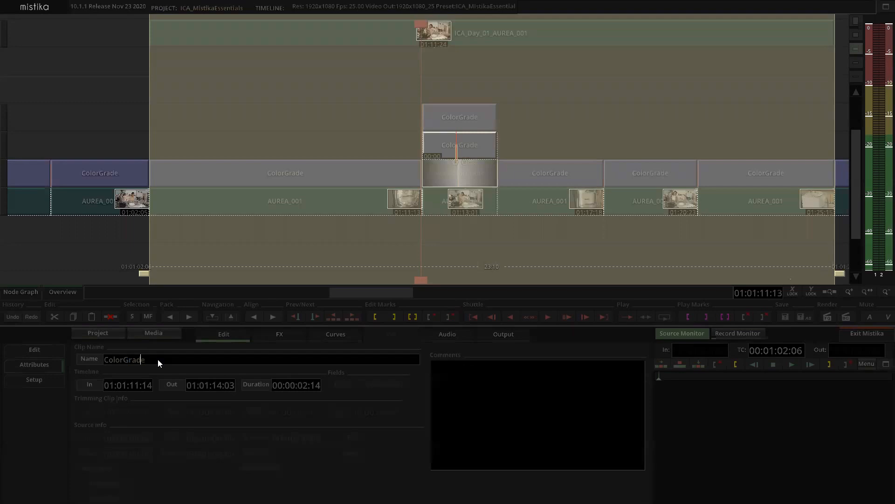
{"action": "type", "text": "Base"}
{"action": "key", "text": "Return"}
Step: Rename the stack's uppermost grade Creative-ColorGrade and deselect it
{"action": "left_click", "coordinate": [458, 118]}
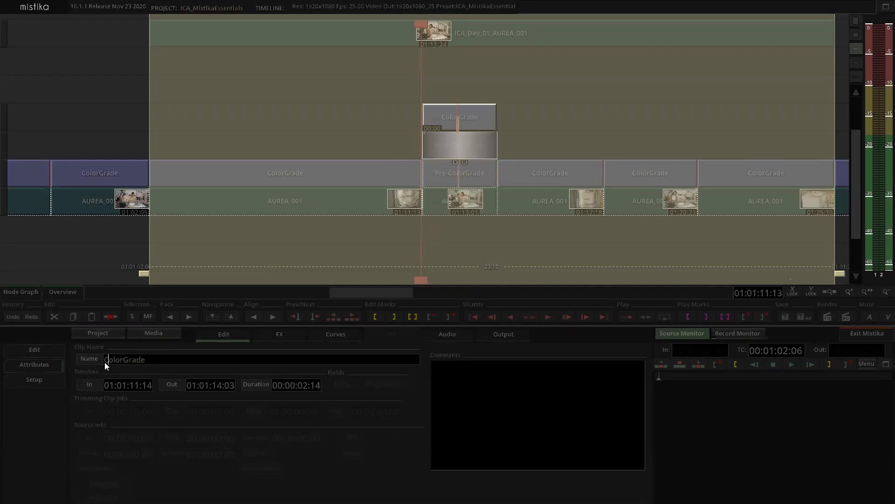
{"action": "type", "text": "C"}
{"action": "type", "text": "reative"}
{"action": "type", "text": "-"}
{"action": "key", "text": "Return"}
{"action": "left_click", "coordinate": [553, 143]}
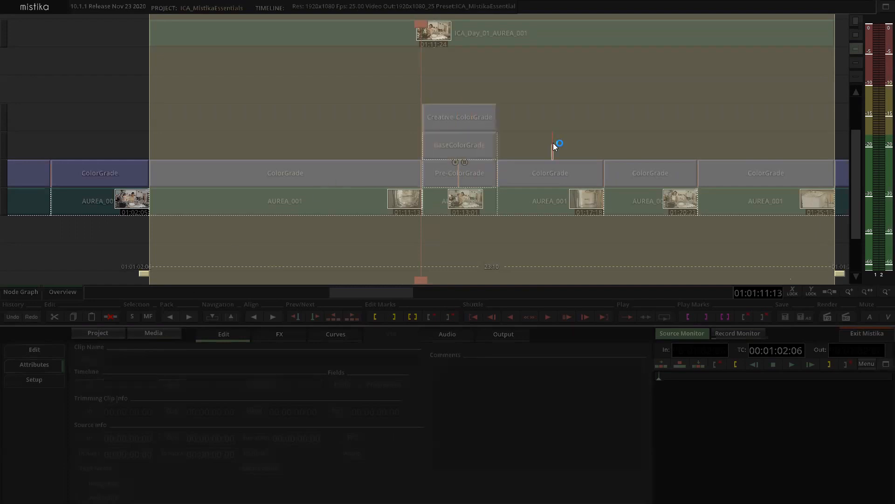
Step: Copy the BaseColorGrade effect onto all the shots that follow it on the timeline
{"action": "left_click", "coordinate": [474, 137]}
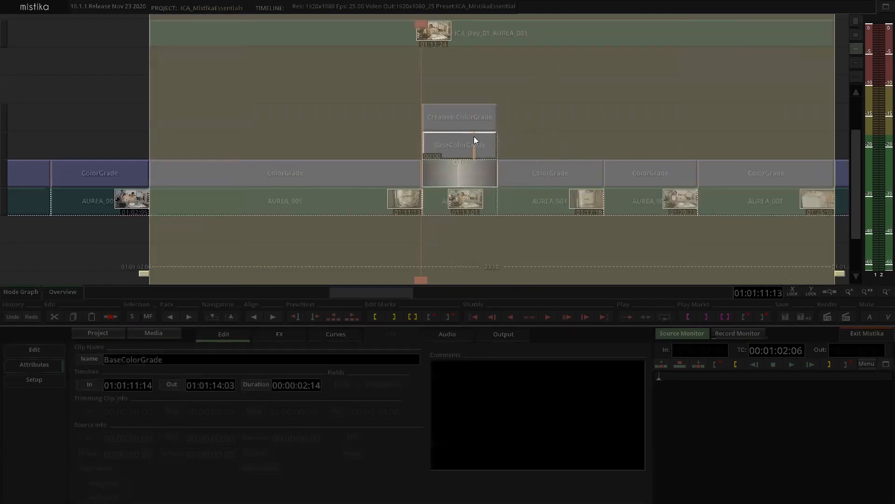
{"action": "scroll", "coordinate": [610, 161], "scroll_direction": "down", "scroll_amount": 5}
{"action": "scroll", "coordinate": [614, 161], "scroll_direction": "down", "scroll_amount": 2}
{"action": "left_click_drag", "start_coordinate": [669, 163], "coordinate": [434, 174]}
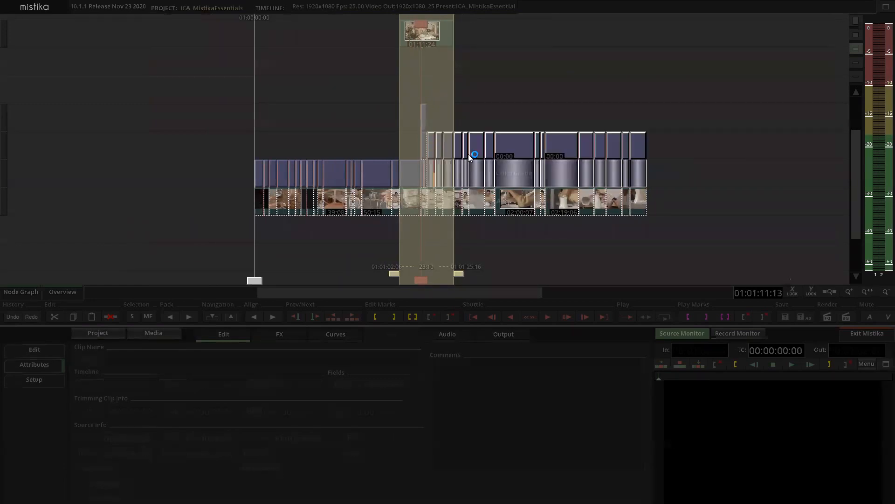
Step: Copy the Creative-ColorGrade effect above the BaseColorGrade of all the following shots
{"action": "scroll", "coordinate": [487, 106], "scroll_direction": "up", "scroll_amount": 6}
{"action": "left_click", "coordinate": [479, 122]}
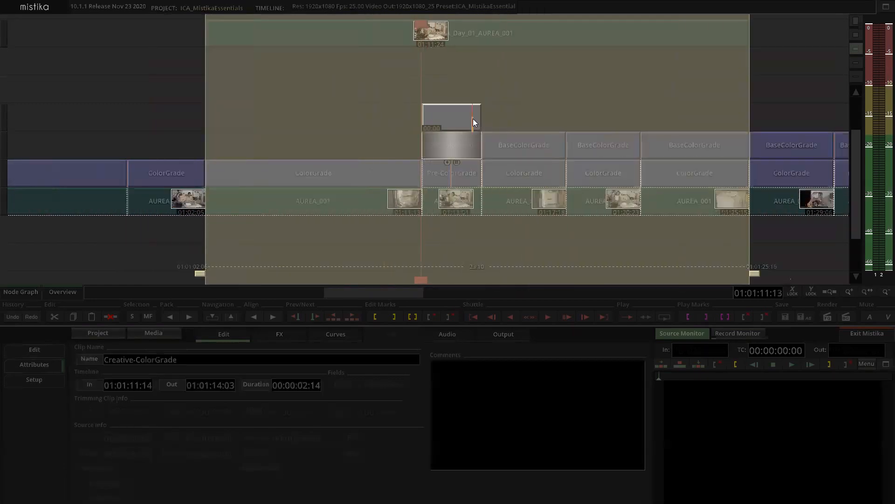
{"action": "scroll", "coordinate": [536, 127], "scroll_direction": "down", "scroll_amount": 8}
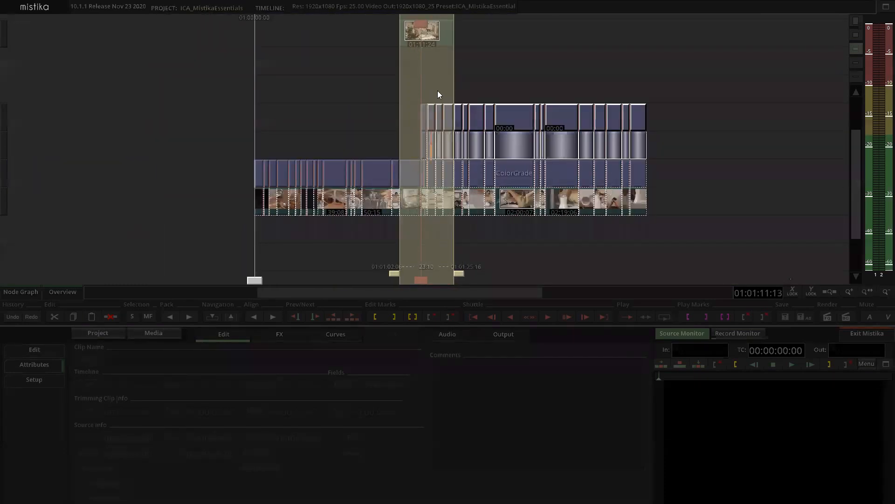
{"action": "scroll", "coordinate": [494, 81], "scroll_direction": "up", "scroll_amount": 5}
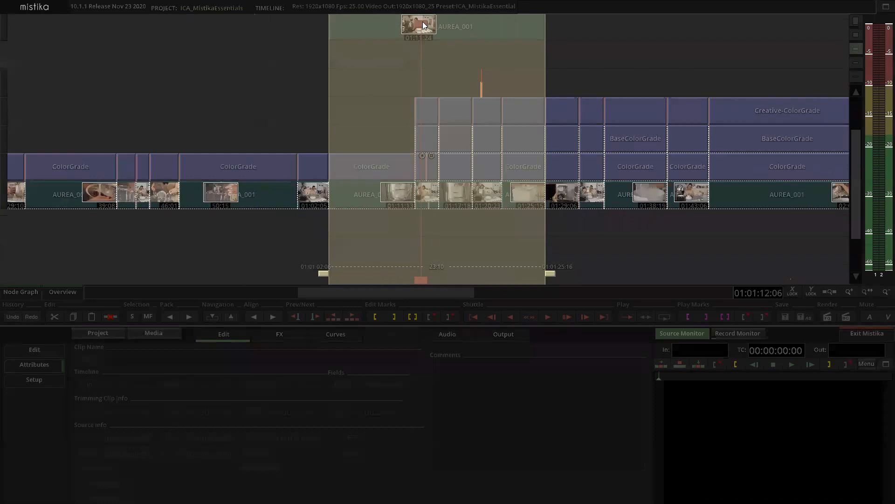
Step: Lower the playhead marker beneath the rendered clip and move it to 01:01:13:21 to view the stacked grades
{"action": "left_click", "coordinate": [423, 21]}
{"action": "mouse_move", "coordinate": [426, 76]}
{"action": "left_mouse_down"}
{"action": "mouse_move", "coordinate": [539, 74]}
{"action": "mouse_move", "coordinate": [431, 67]}
{"action": "left_mouse_up"}
{"action": "scroll", "coordinate": [444, 76], "scroll_direction": "up", "scroll_amount": 3}
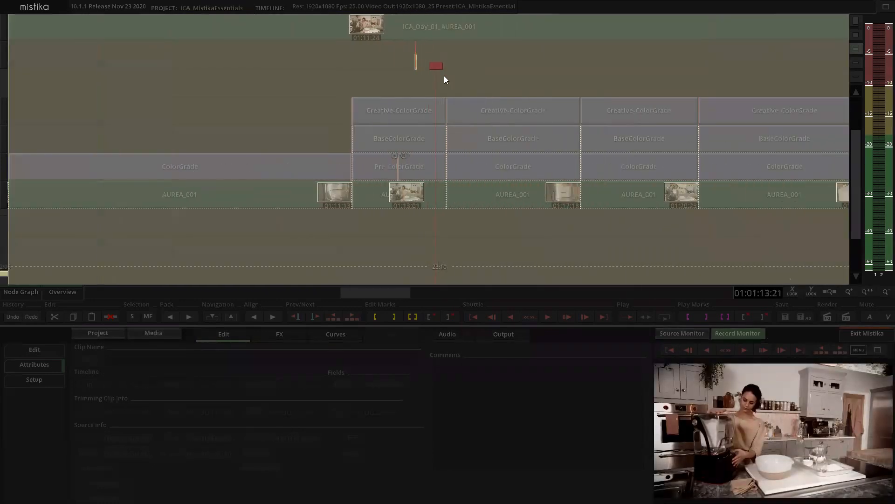
{"action": "scroll", "coordinate": [444, 76], "scroll_direction": "up", "scroll_amount": 1}
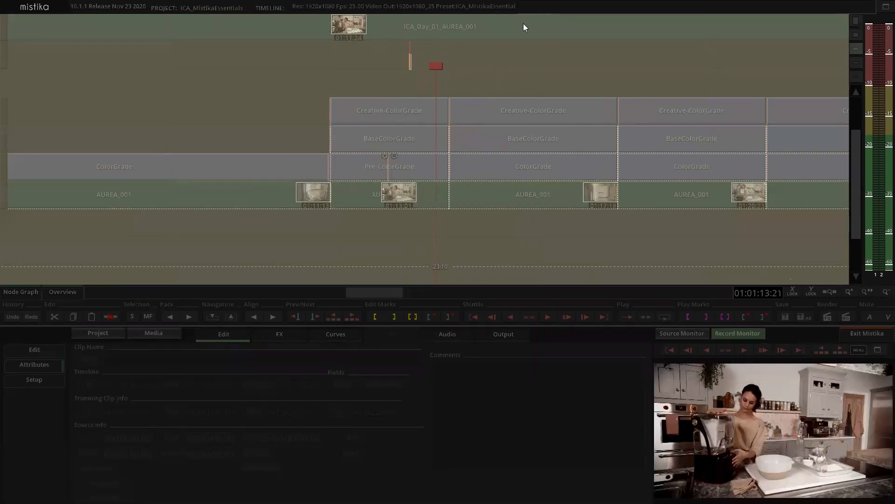
{"action": "scroll", "coordinate": [531, 98], "scroll_direction": "down", "scroll_amount": 3}
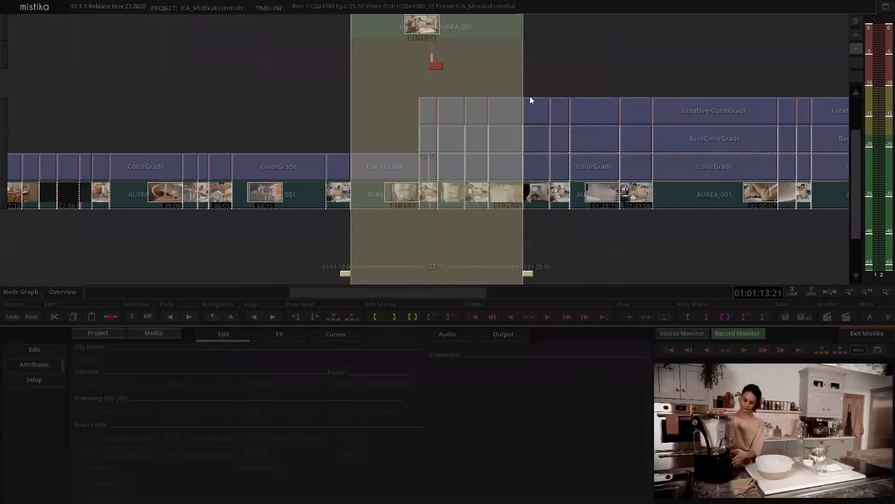